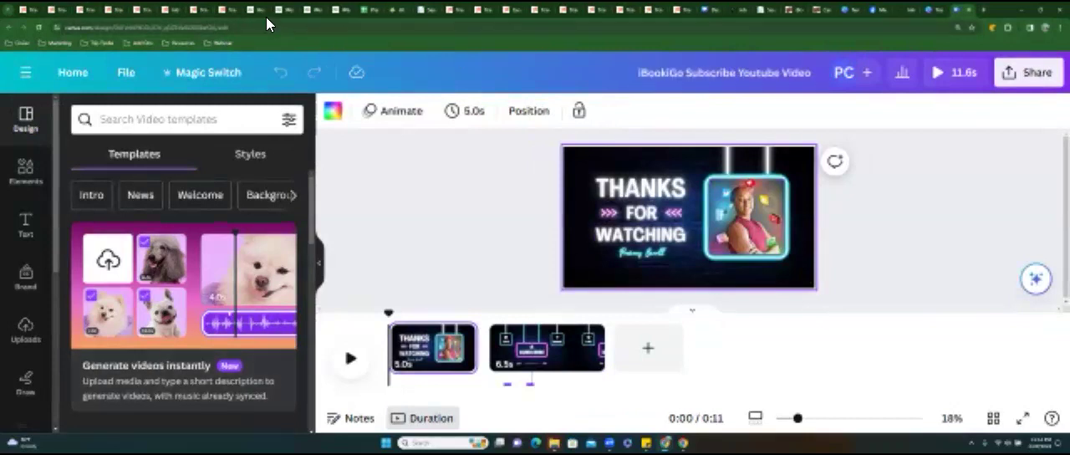
Open the Romance page in the Wix editor and view it from its header.
left_click(341, 14)
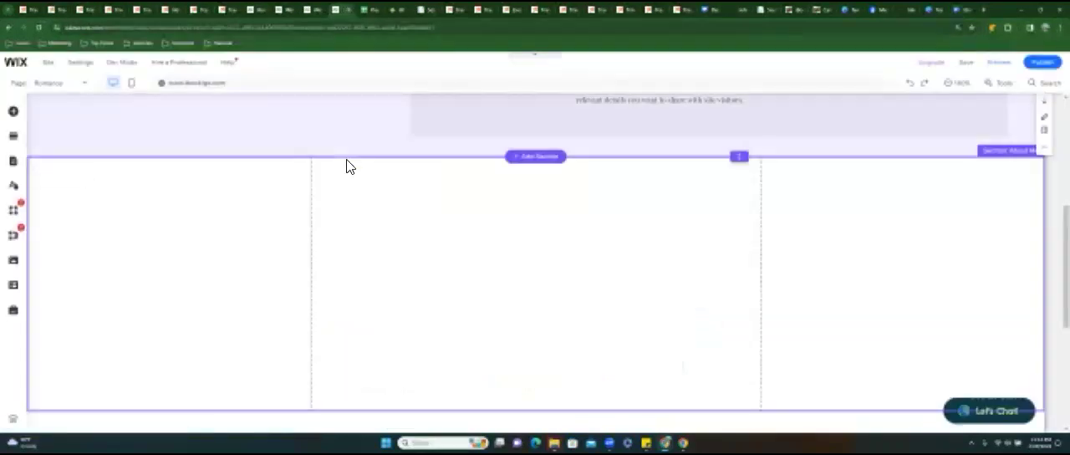
scroll(378, 168, "up", 2)
scroll(378, 167, "up", 1)
scroll(378, 168, "up", 2)
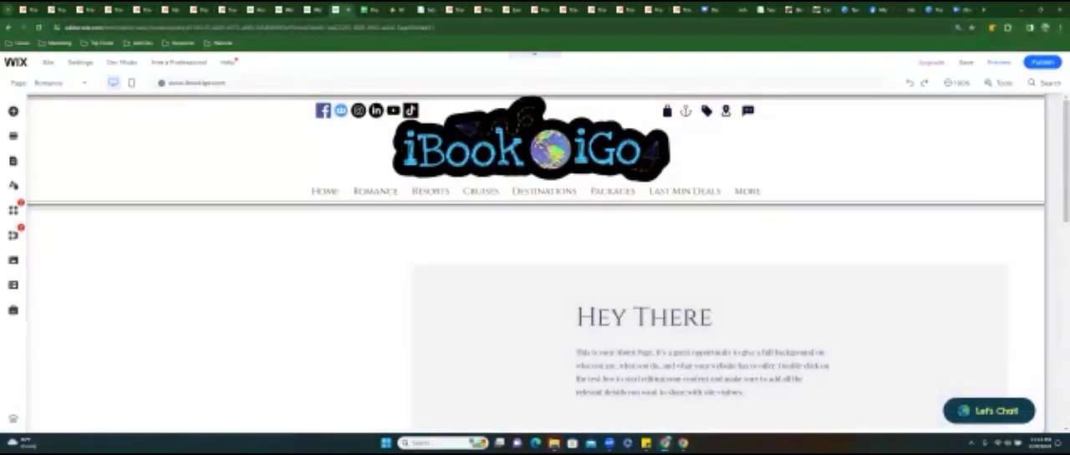
Switch to the live iBookiGo site, go to its home page and look over the destination and planning sections.
left_click(822, 10)
scroll(535, 243, "up", 15)
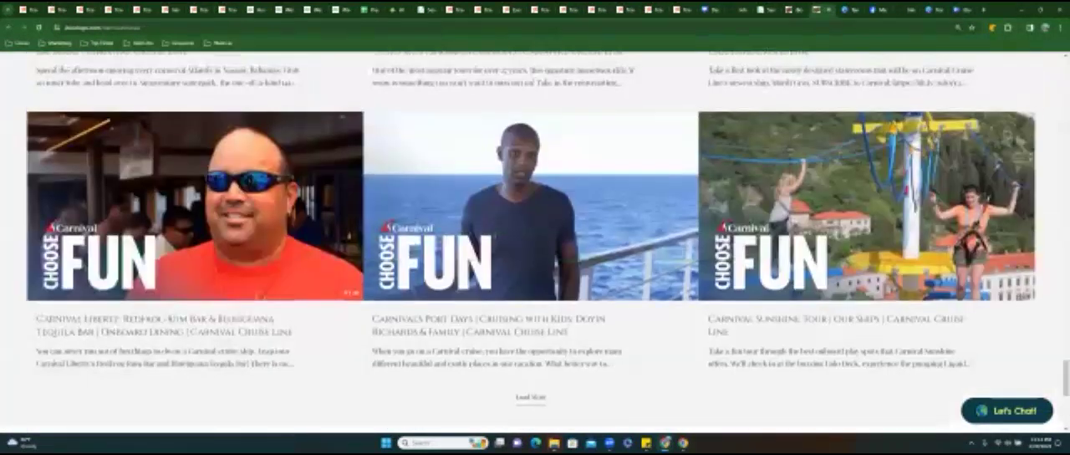
scroll(531, 247, "up", 15)
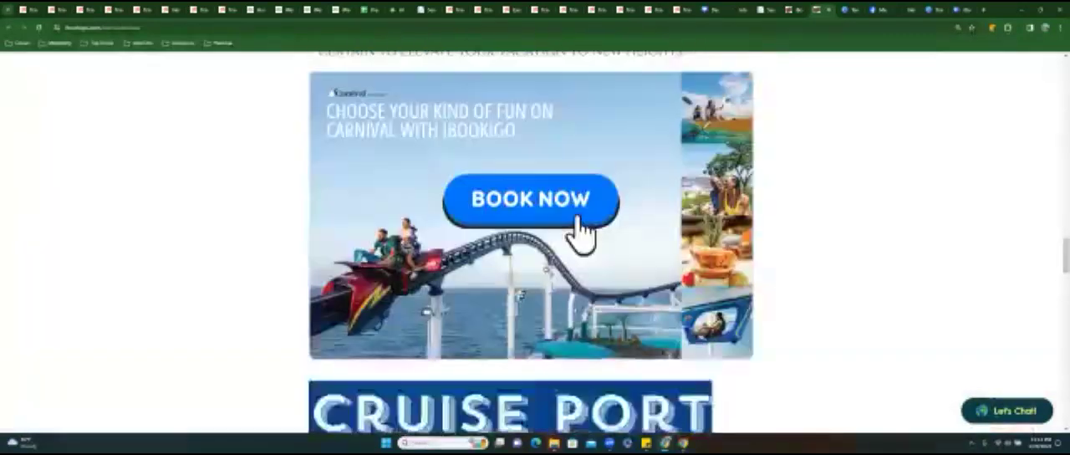
scroll(269, 151, "up", 15)
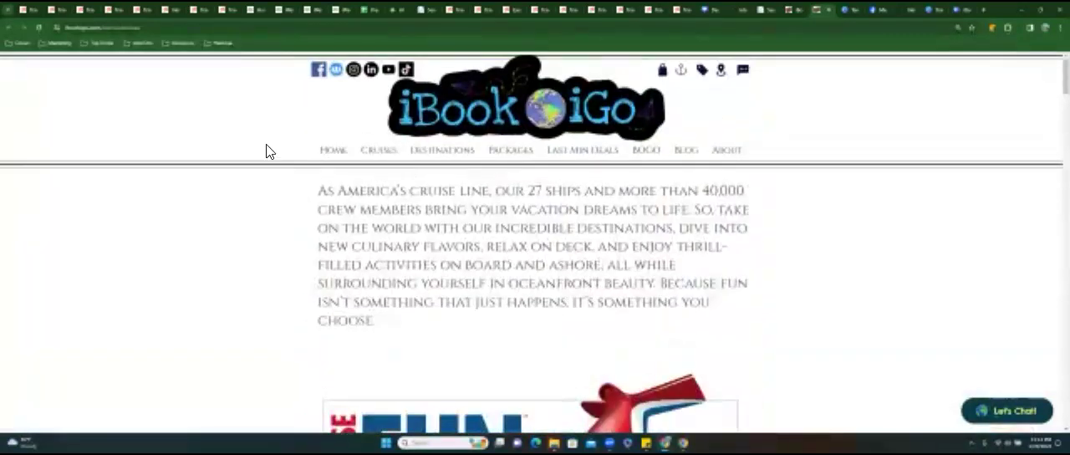
left_click(337, 157)
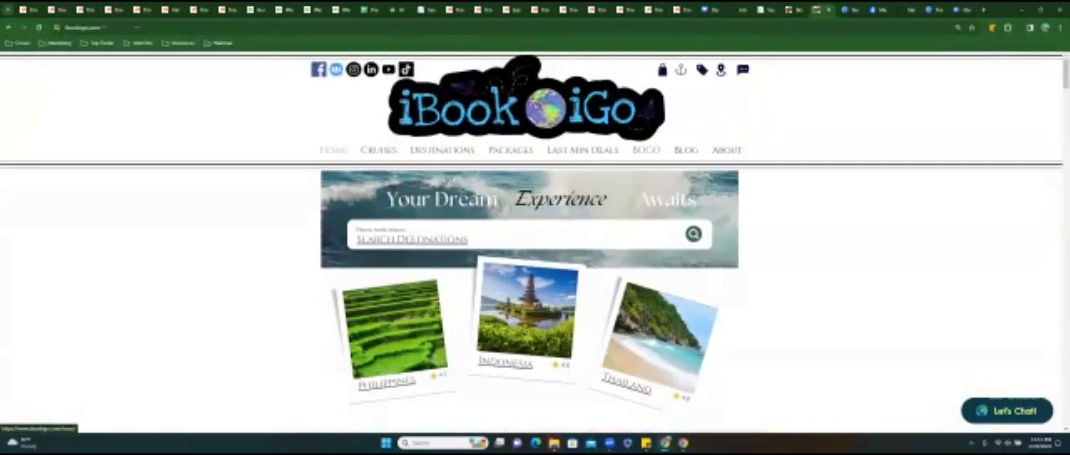
mouse_move(726, 150)
scroll(399, 155, "down", 1)
scroll(506, 162, "down", 2)
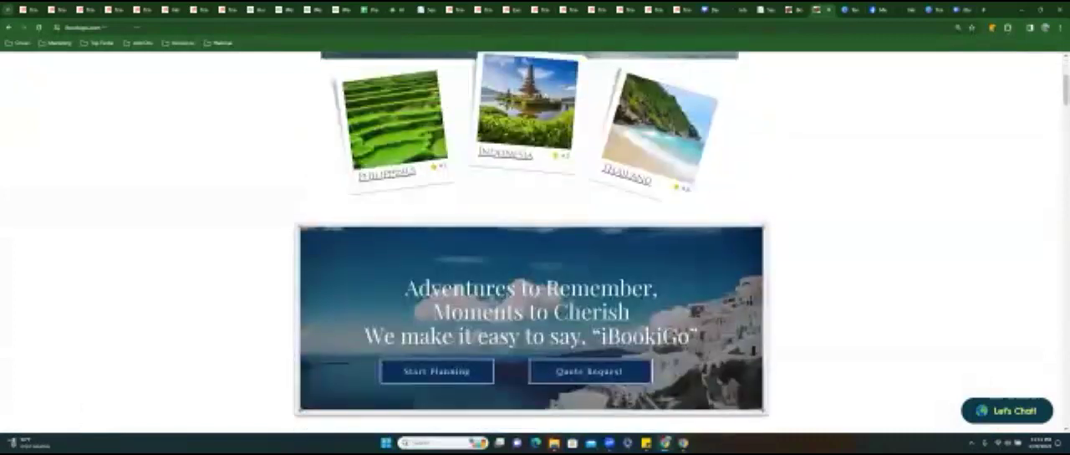
scroll(506, 162, "up", 3)
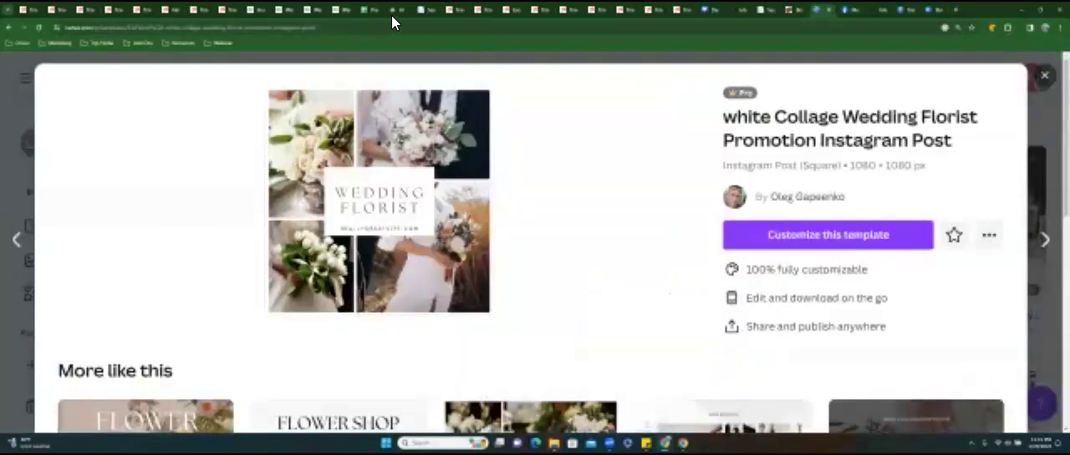
Switch to the Agent Universe AI page and open its Search Promos AND Cruise Space Offers link.
left_click(396, 9)
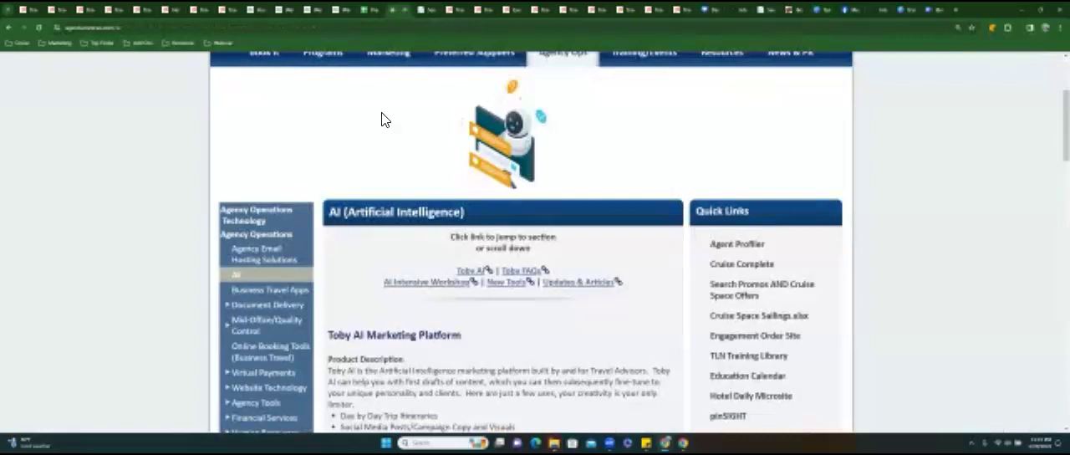
scroll(374, 150, "up", 2)
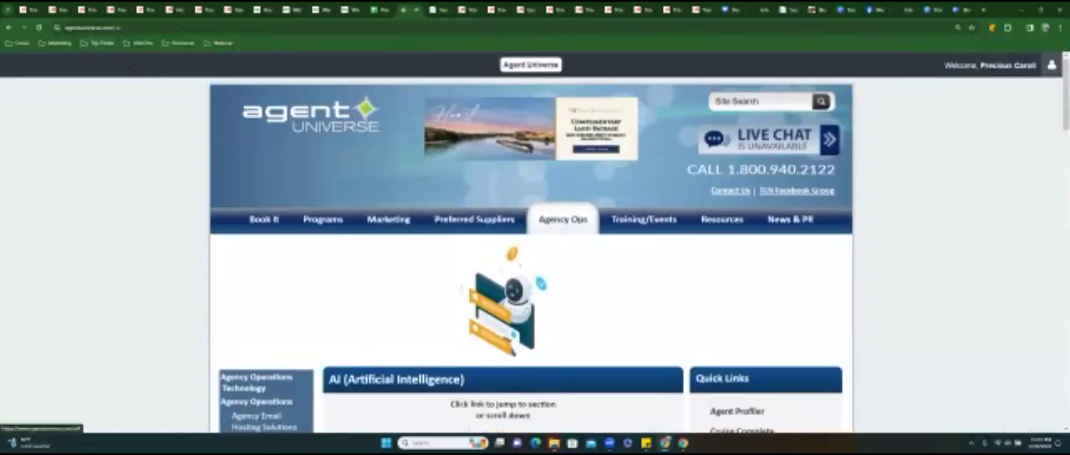
left_click(1052, 65)
left_click(1027, 104)
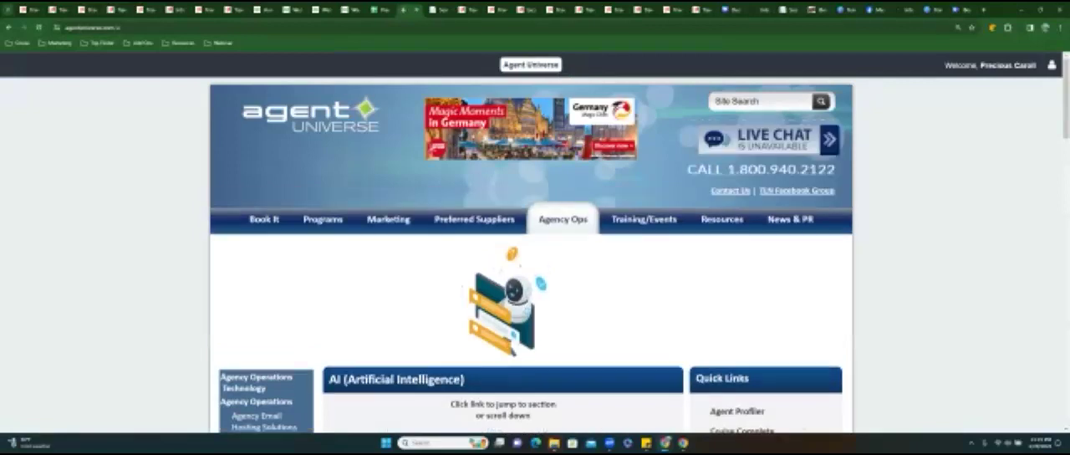
scroll(536, 250, "down", 1)
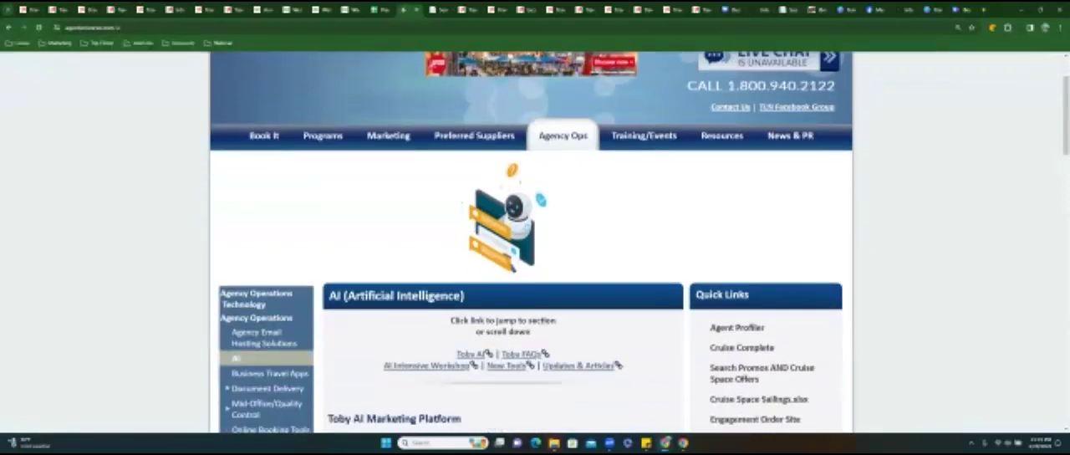
scroll(703, 290, "down", 1)
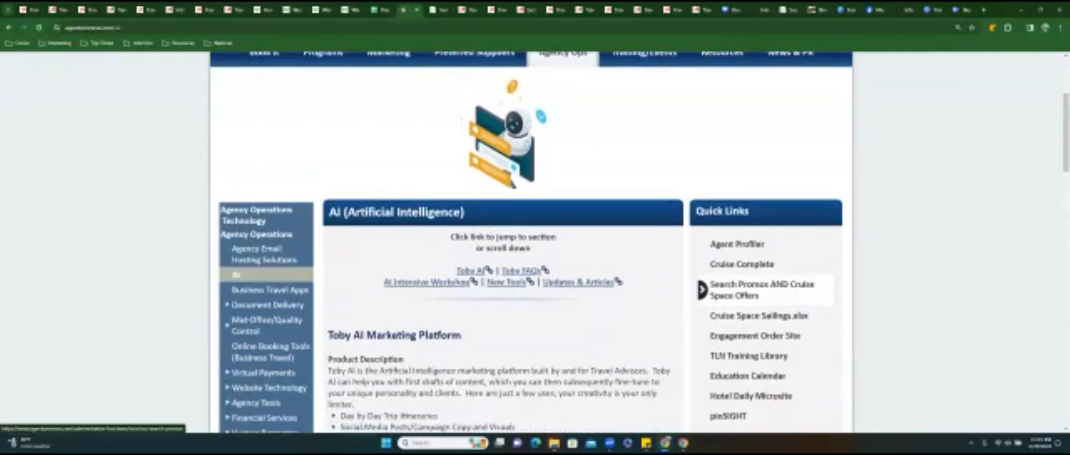
left_click(703, 289)
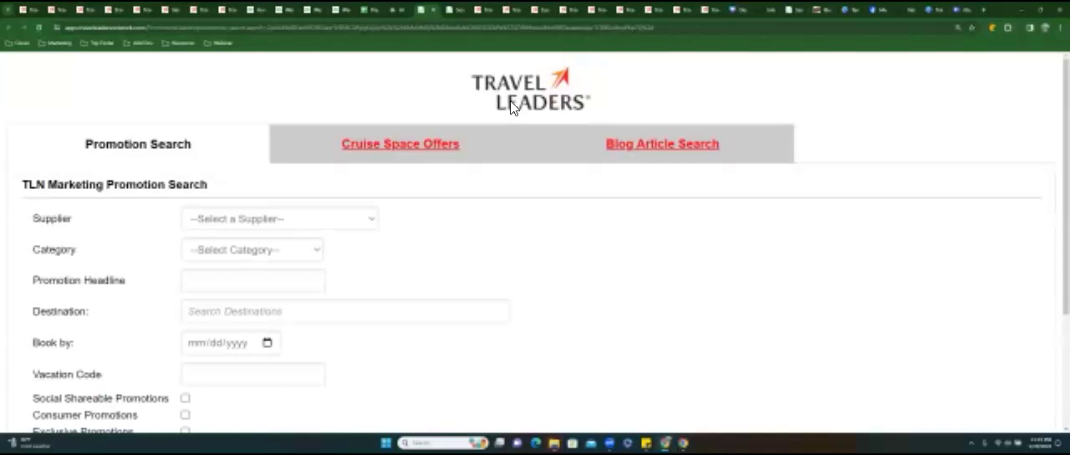
Duplicate the promotion search tab, open the Agent Profiler bookmark in it and sign in with the saved credentials.
right_click(430, 19)
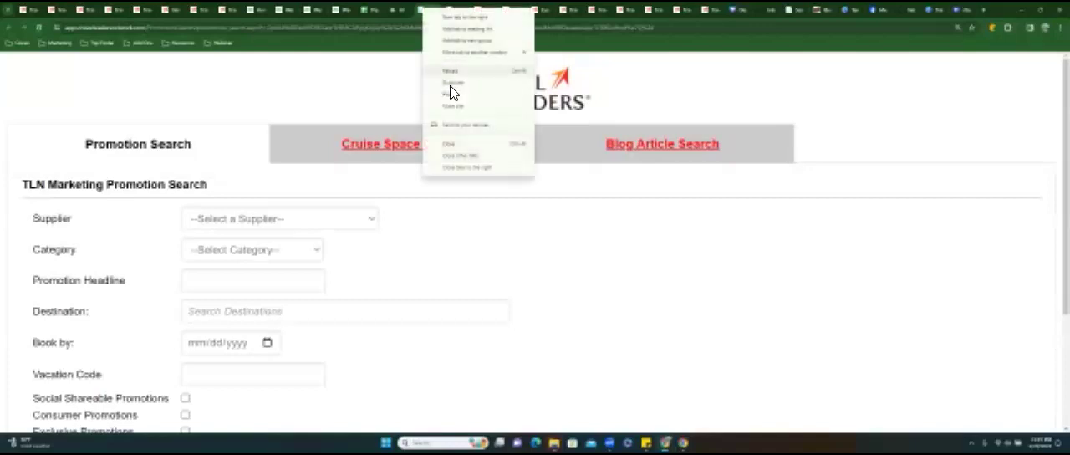
left_click(450, 85)
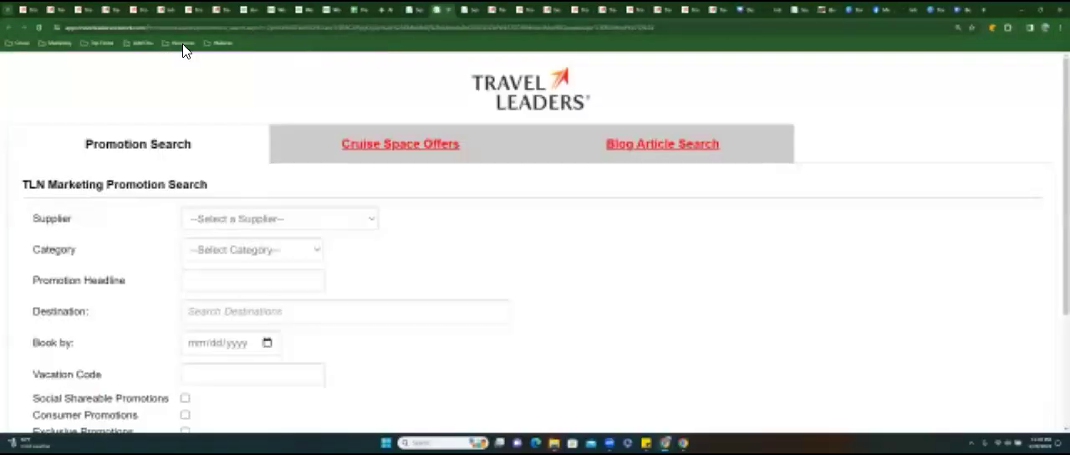
left_click(58, 43)
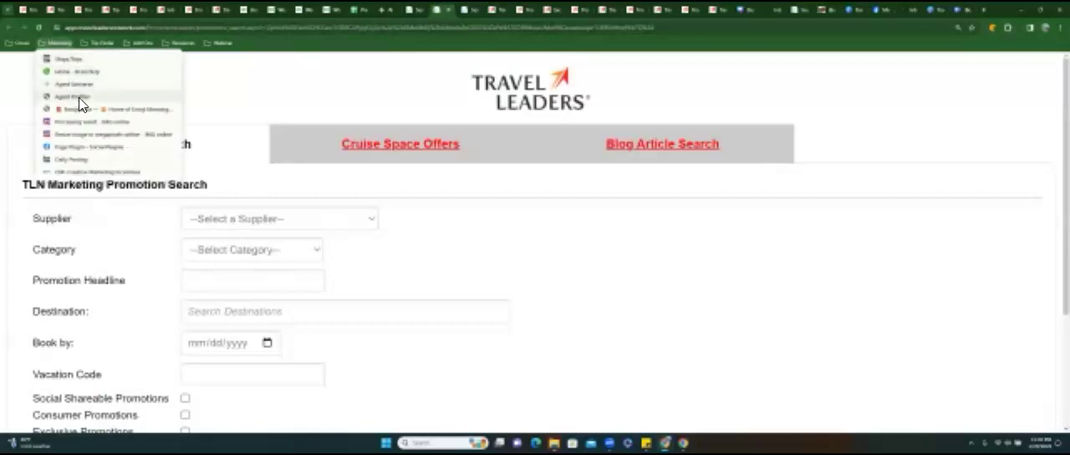
left_click(79, 97)
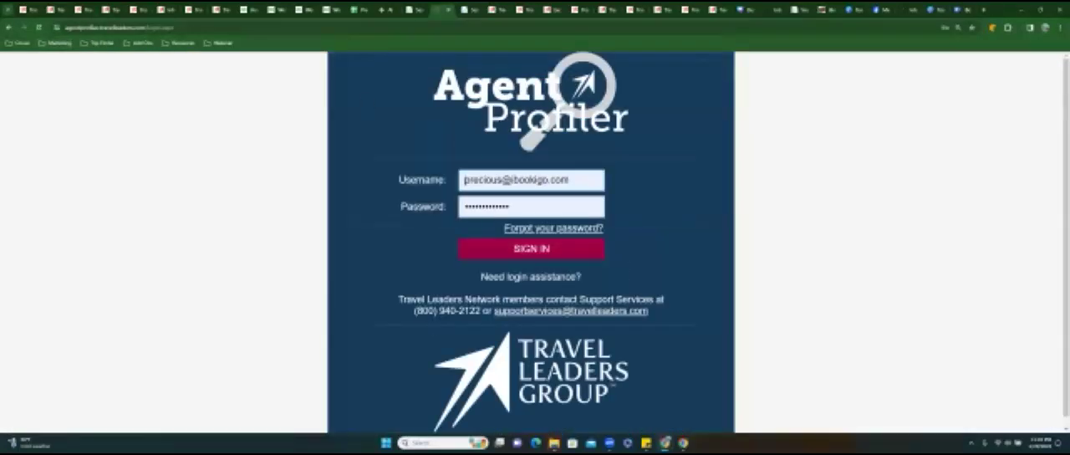
key("Return")
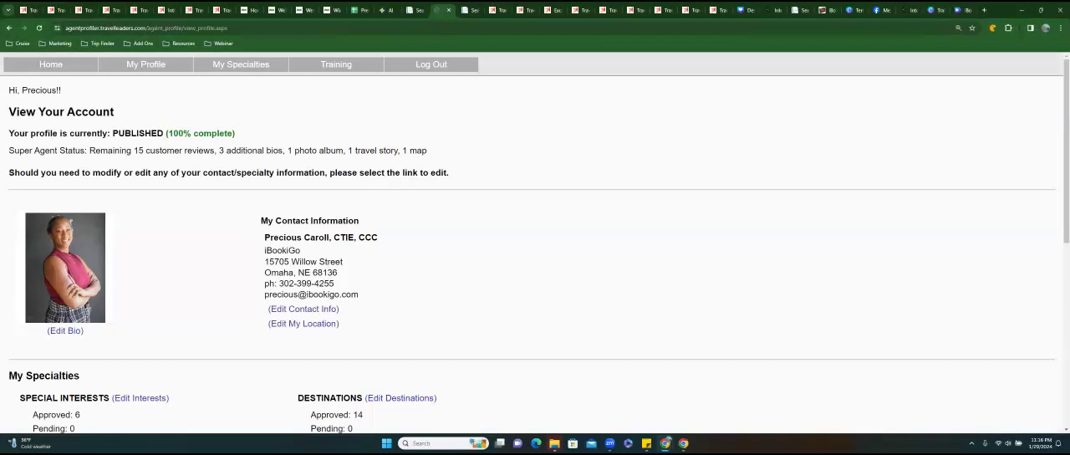
Review the agent's account page down to the additional content and reviews, and close its tab.
scroll(165, 213, "down", 5)
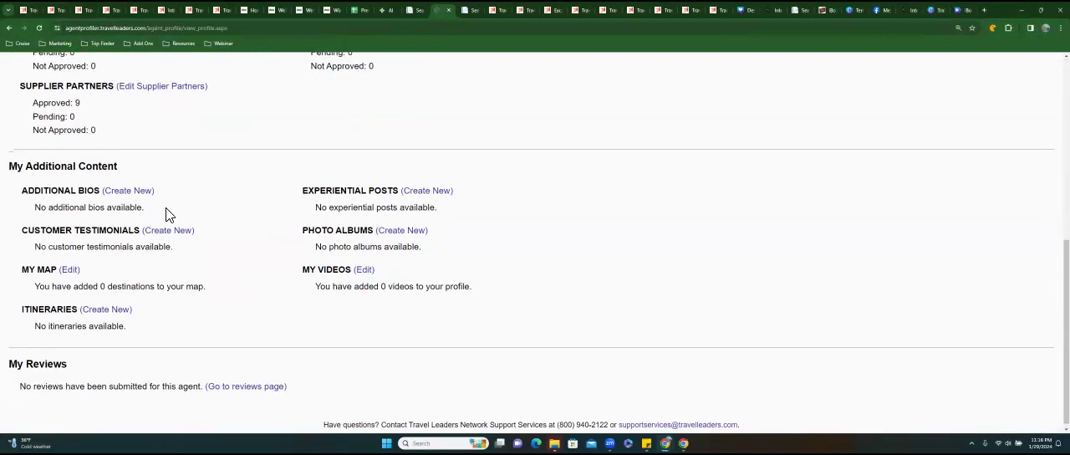
scroll(165, 213, "up", 5)
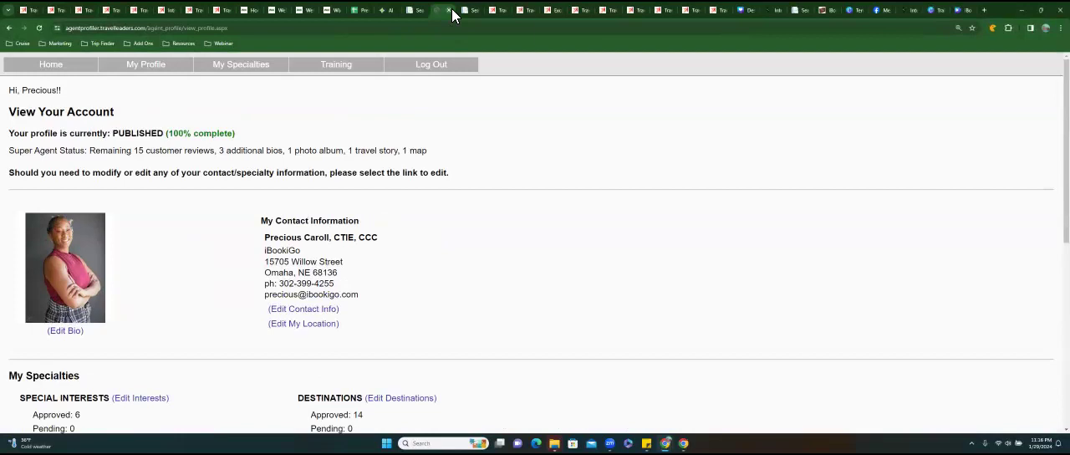
left_click(452, 12)
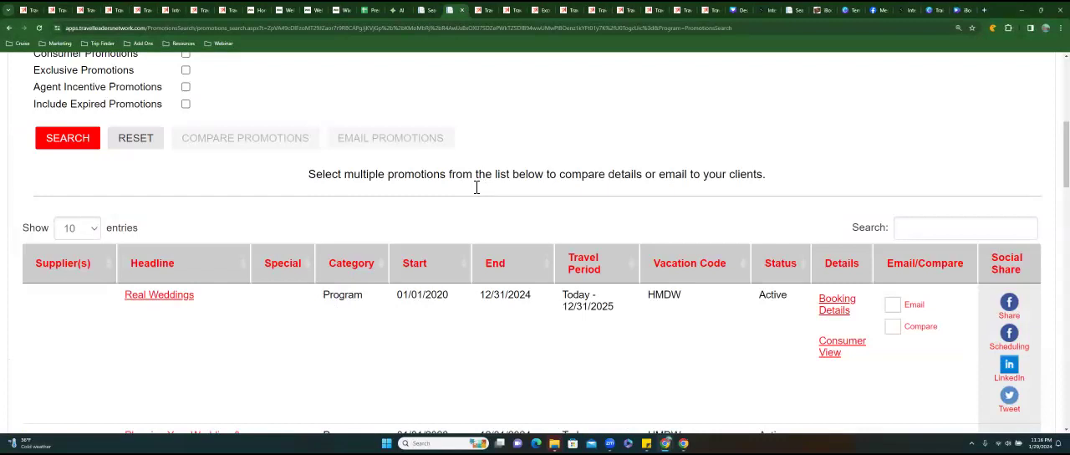
View the Programs promotion search, revisit the Agent Universe AI page and look over the blank promotion search form.
scroll(477, 186, "up", 5)
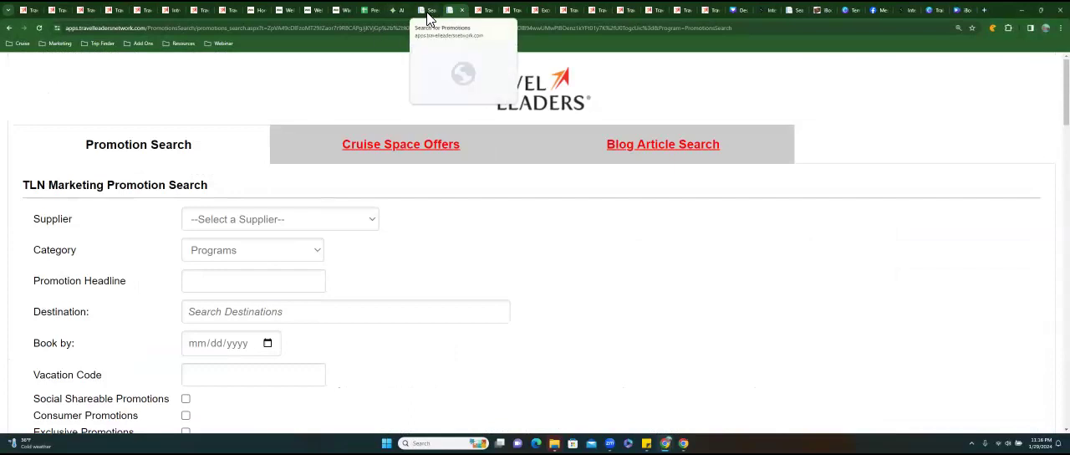
left_click(400, 11)
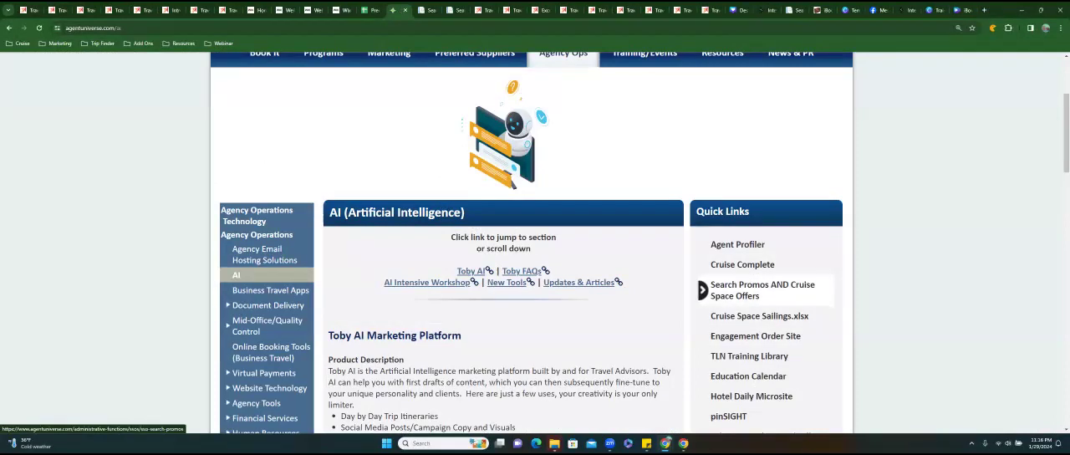
left_click(424, 12)
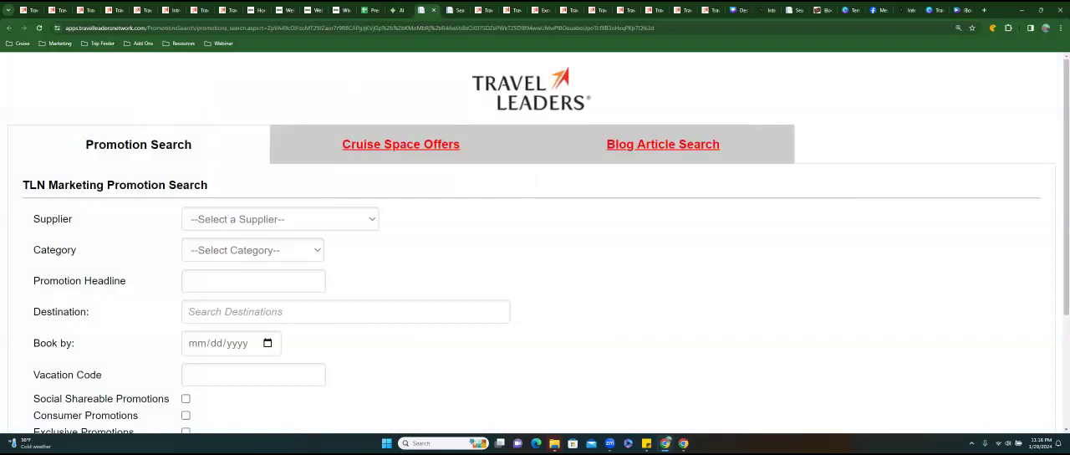
scroll(535, 251, "down", 3)
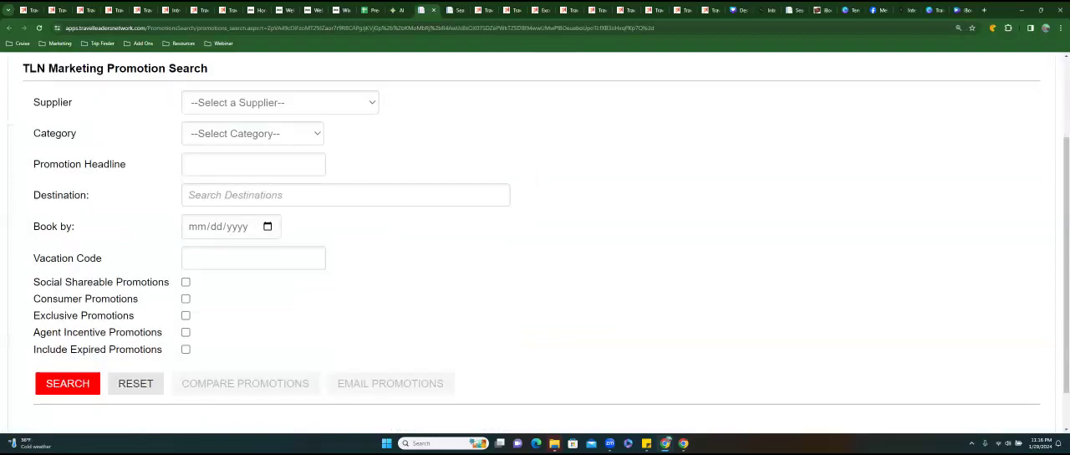
scroll(258, 220, "up", 3)
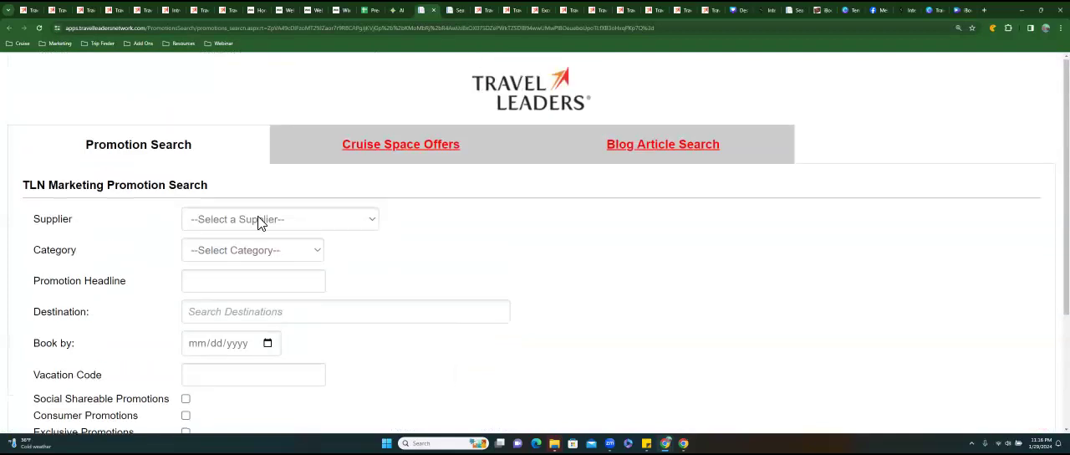
Search the TLN marketing promotions with Cunard® as the supplier.
left_click(260, 219)
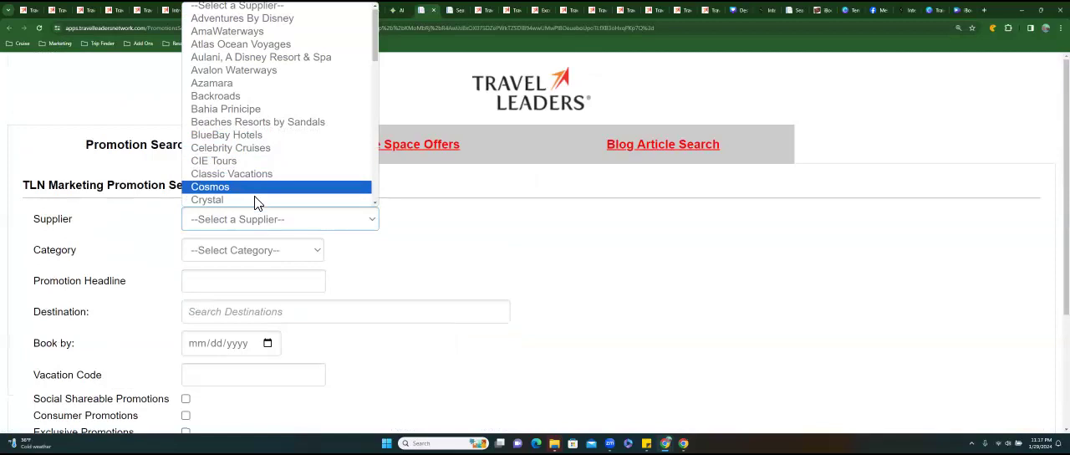
scroll(256, 196, "down", 1)
left_click(253, 130)
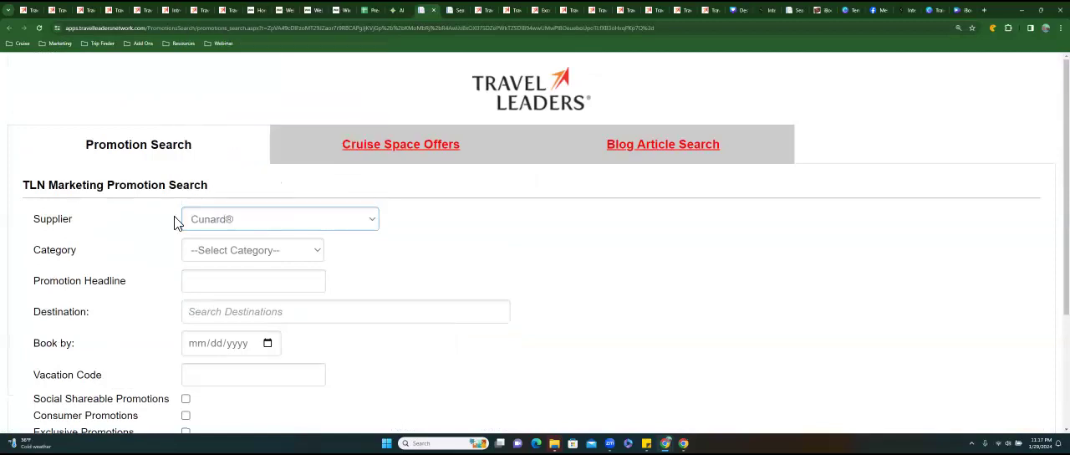
scroll(178, 221, "down", 2)
left_click(68, 334)
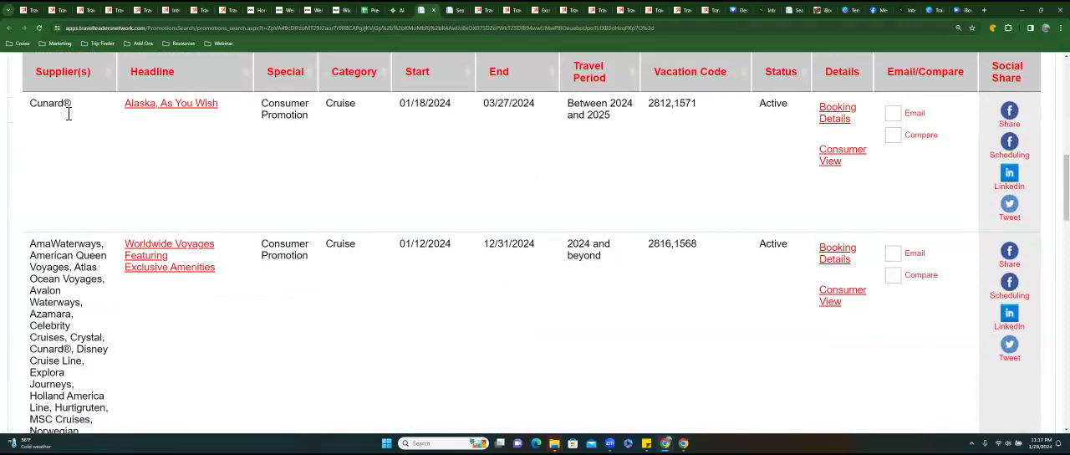
Examine the supplier lists in the promotion results and the special type and category of Alaska, As You Wish.
scroll(535, 251, "down", 15)
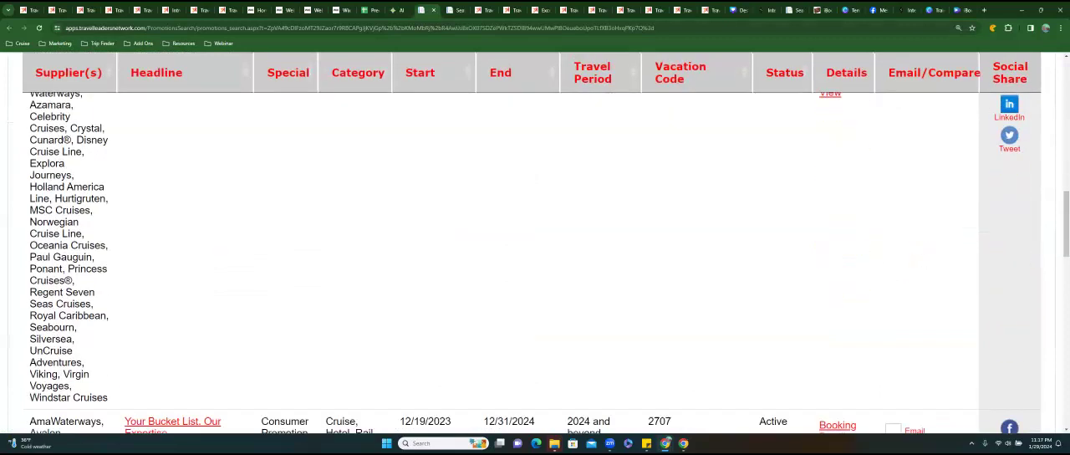
scroll(75, 197, "down", 5)
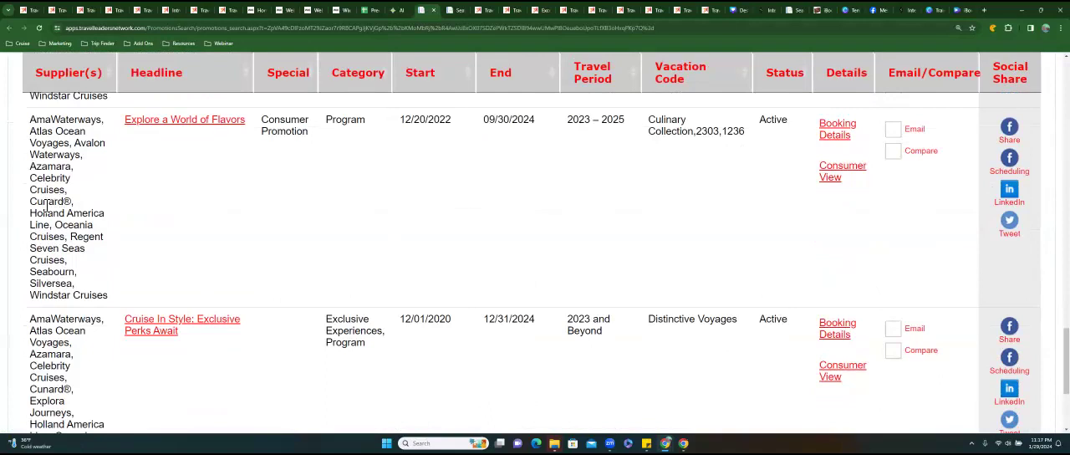
double_click(90, 209)
left_click_drag(30, 389, 74, 390)
scroll(75, 389, "up", 8)
scroll(536, 251, "up", 10)
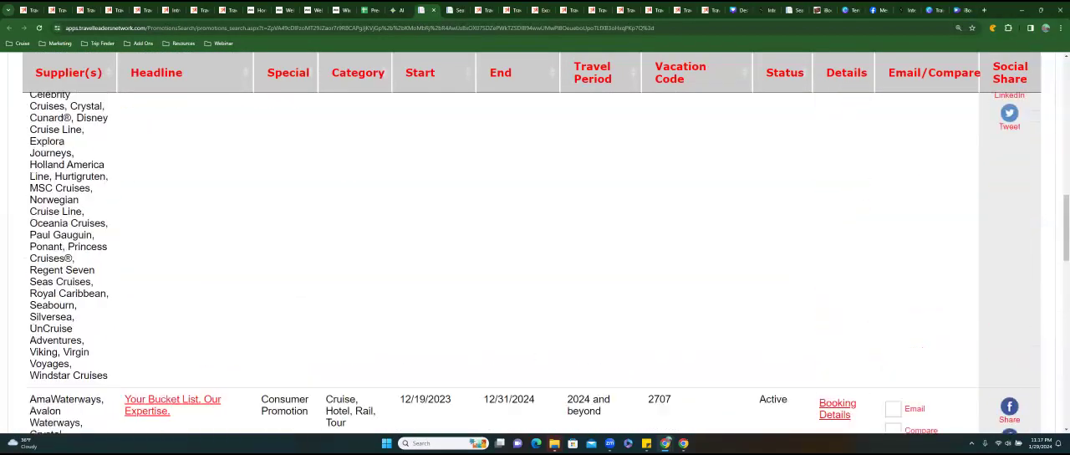
left_click_drag(30, 312, 308, 325)
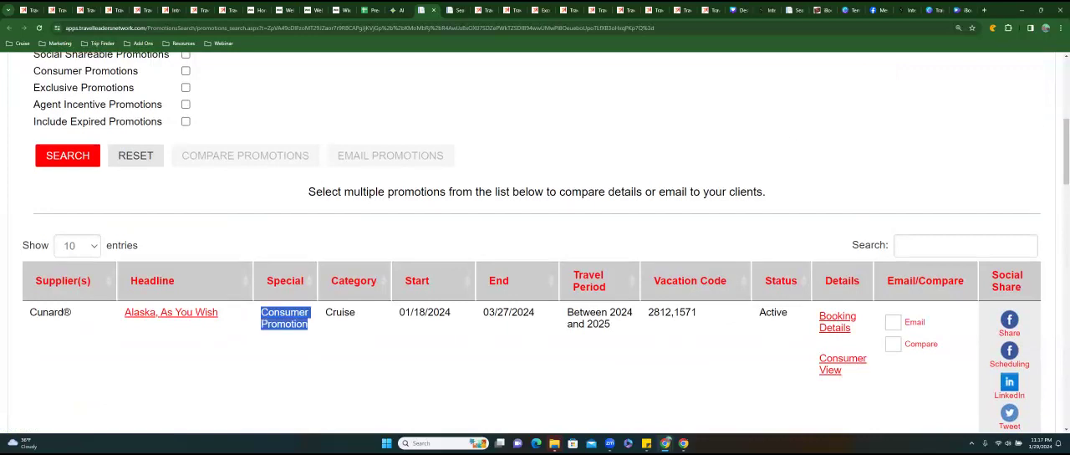
left_click_drag(325, 312, 356, 312)
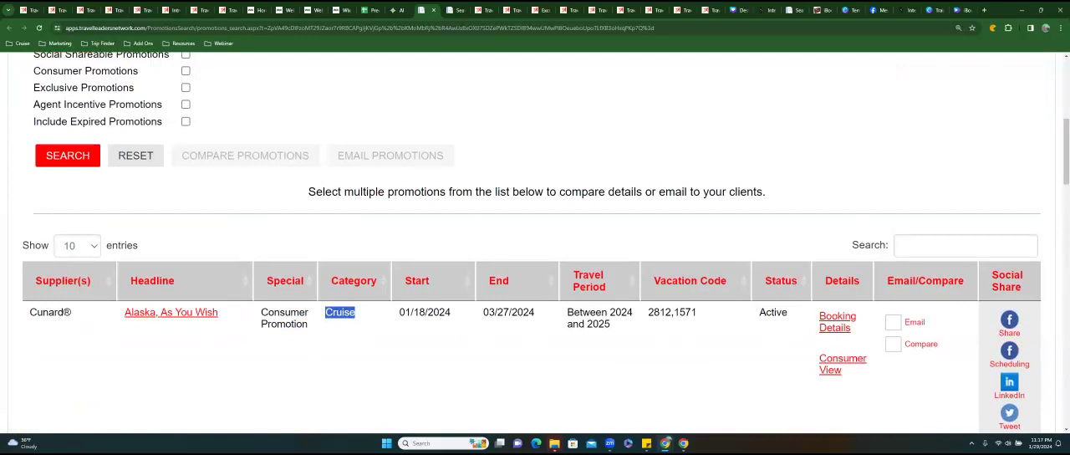
Check the start and end dates and vacation code of Alaska, As You Wish, and open its booking details in a separate tab.
left_click_drag(399, 312, 535, 313)
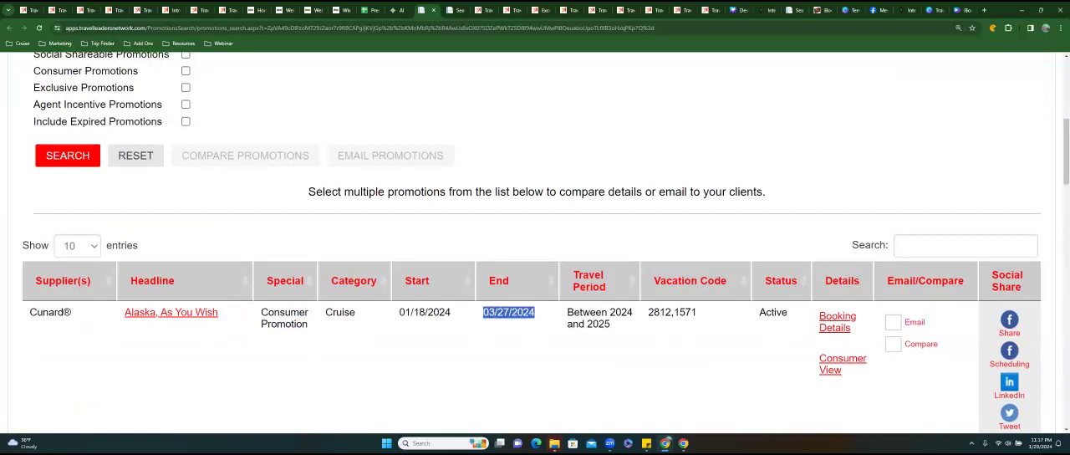
left_click_drag(567, 312, 697, 313)
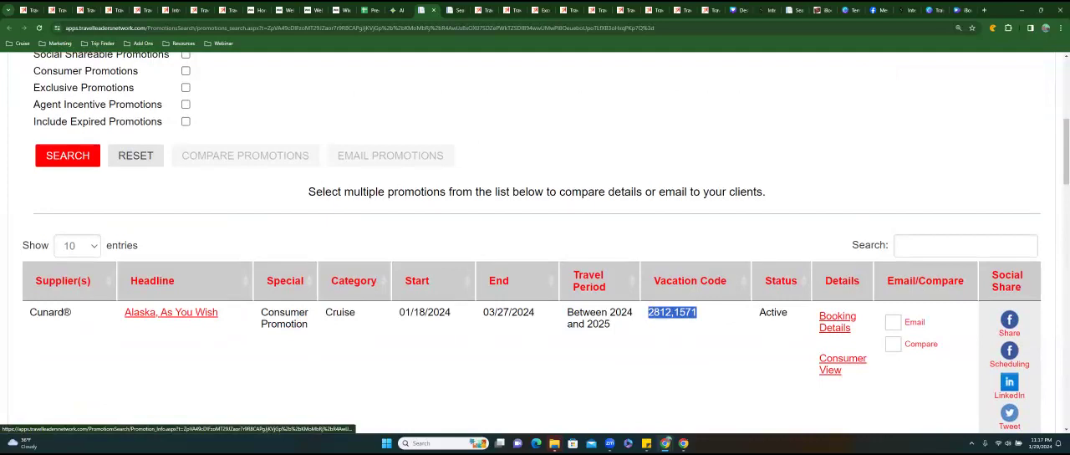
right_click(836, 326)
left_click(870, 196)
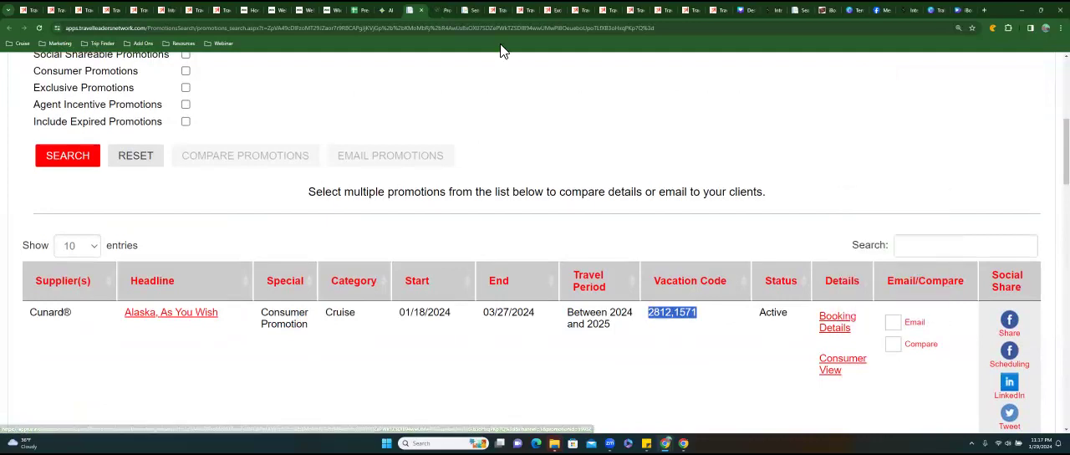
left_click(442, 11)
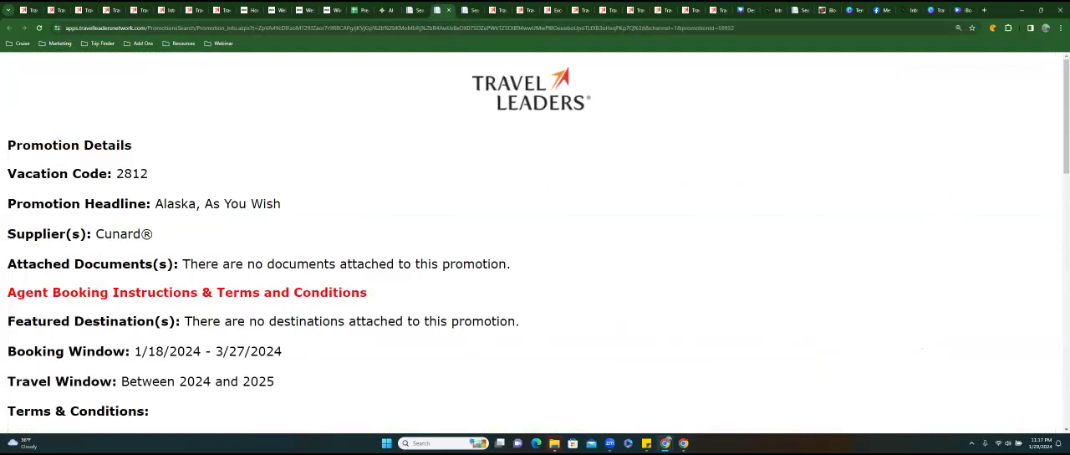
Read the promotion's terms and conditions, including the reference promo codes and onboard credit per suite category, and close the details tab.
scroll(536, 242, "down", 4)
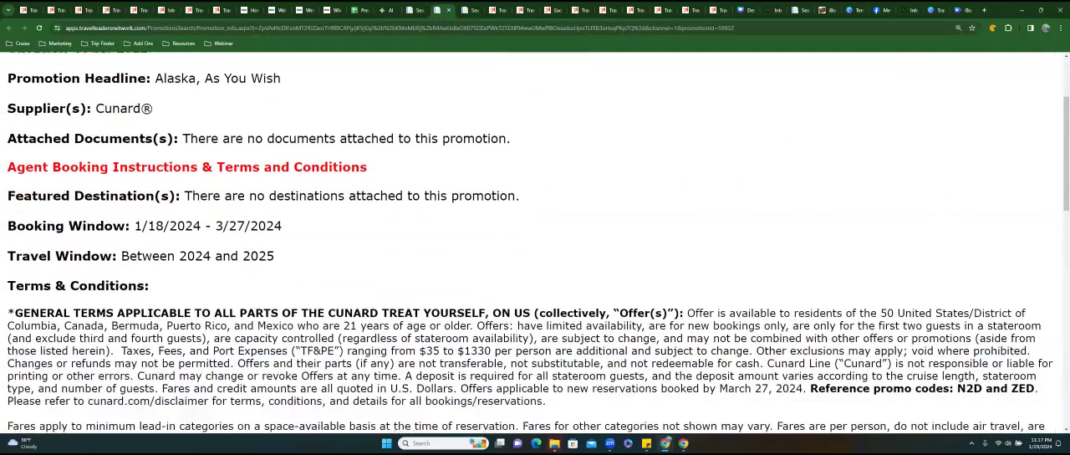
scroll(535, 243, "down", 4)
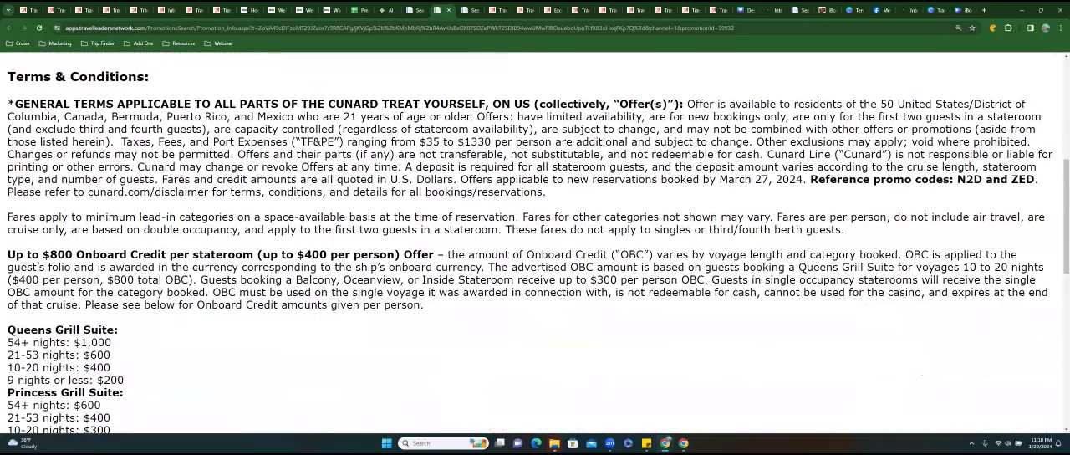
left_click_drag(955, 179, 1035, 179)
scroll(535, 243, "down", 3)
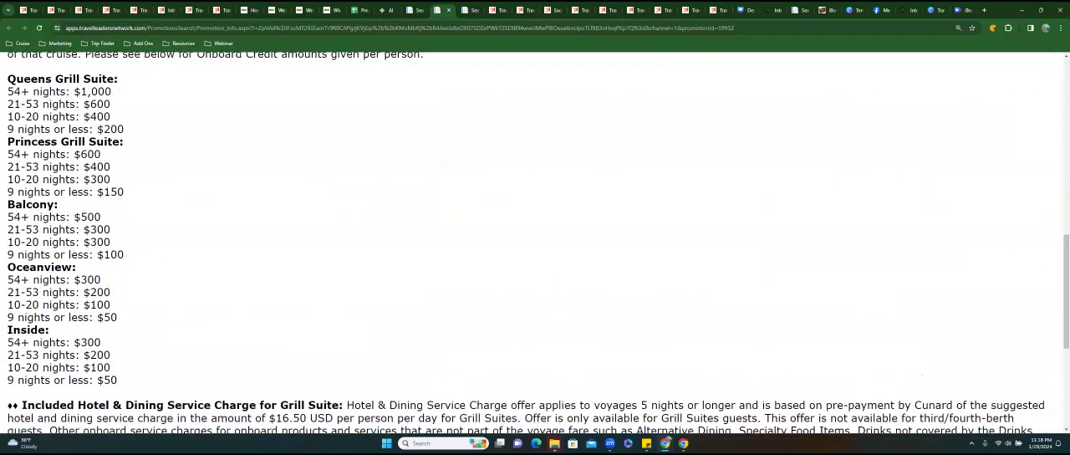
scroll(535, 243, "down", 3)
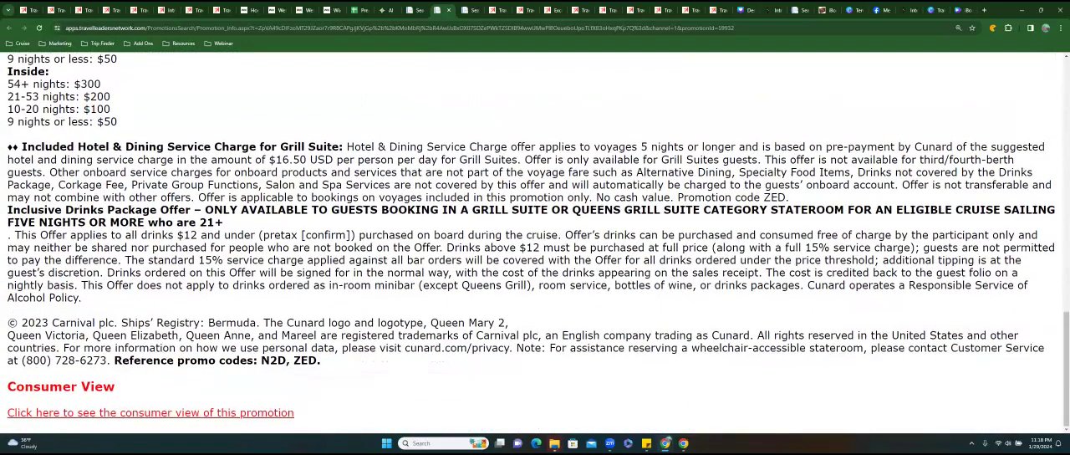
scroll(535, 242, "up", 7)
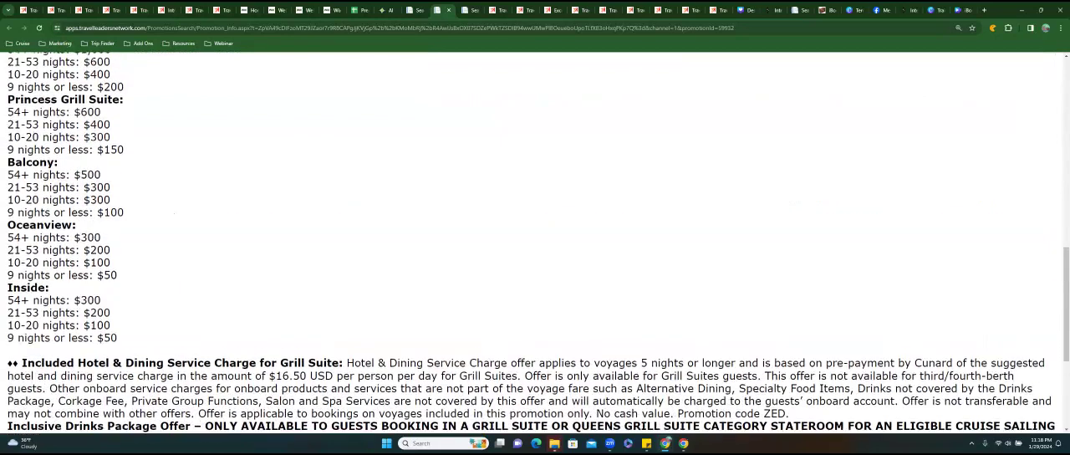
left_click(449, 15)
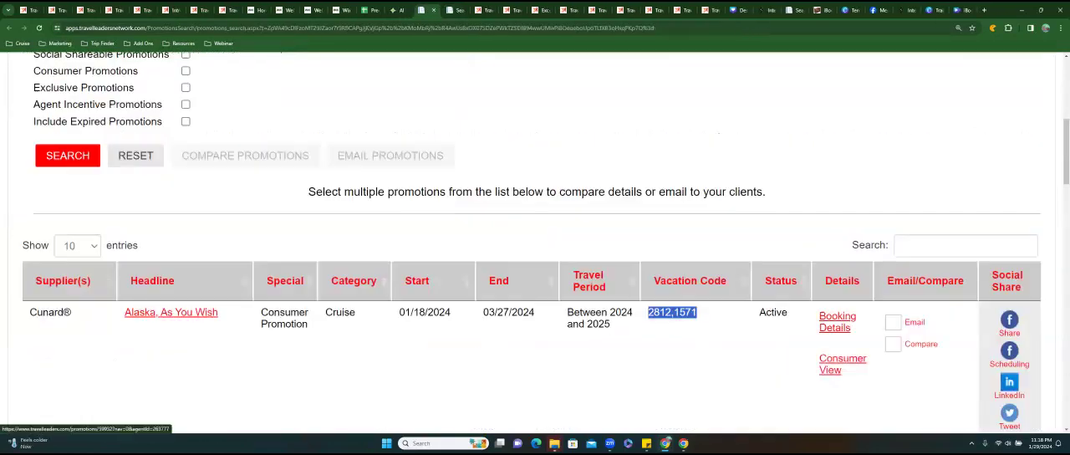
Open the consumer view of Alaska, As You Wish and read it through the featured sailings, agent card and terms.
left_click(843, 359)
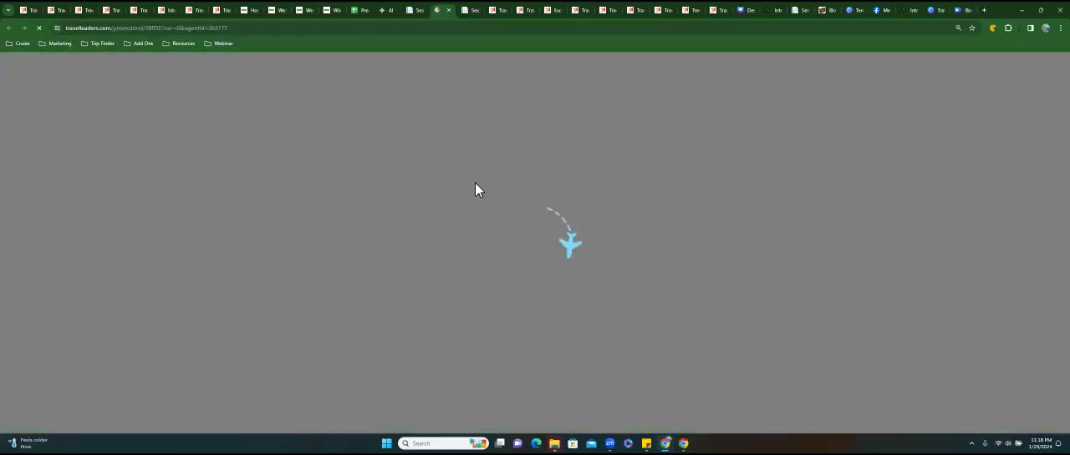
scroll(485, 196, "down", 3)
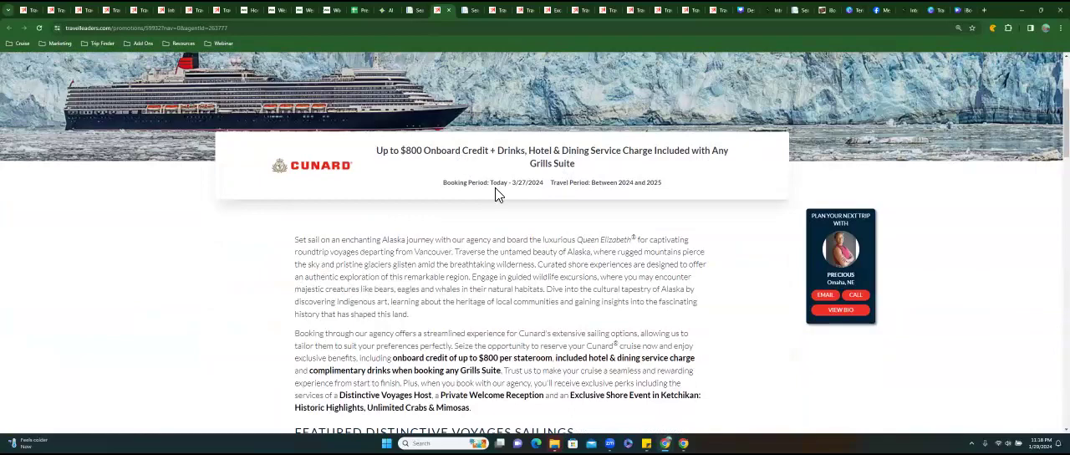
scroll(504, 195, "up", 5)
scroll(503, 196, "down", 5)
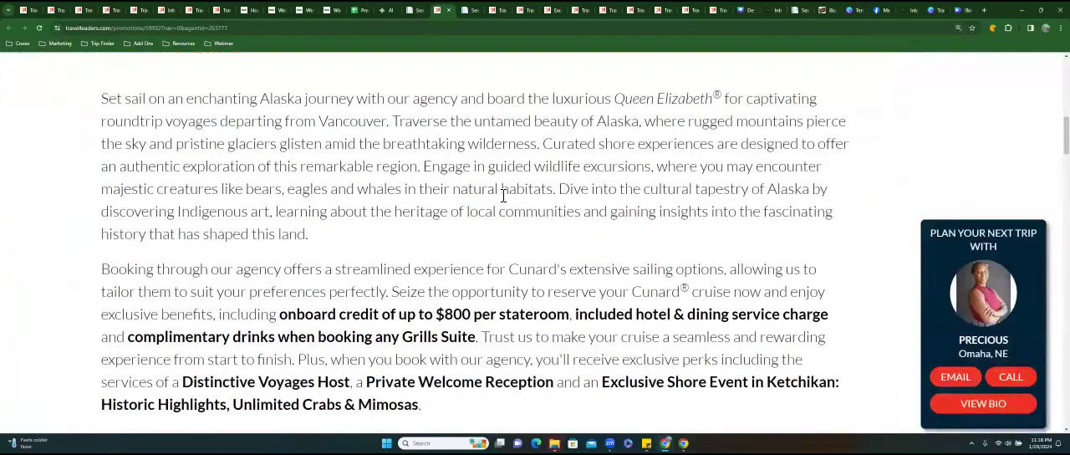
scroll(504, 195, "down", 5)
scroll(496, 194, "down", 5)
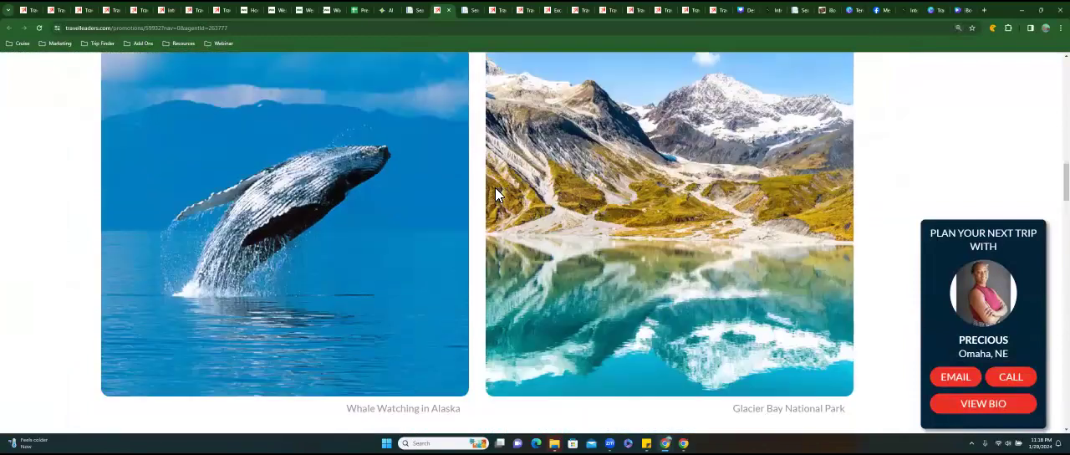
scroll(496, 192, "down", 5)
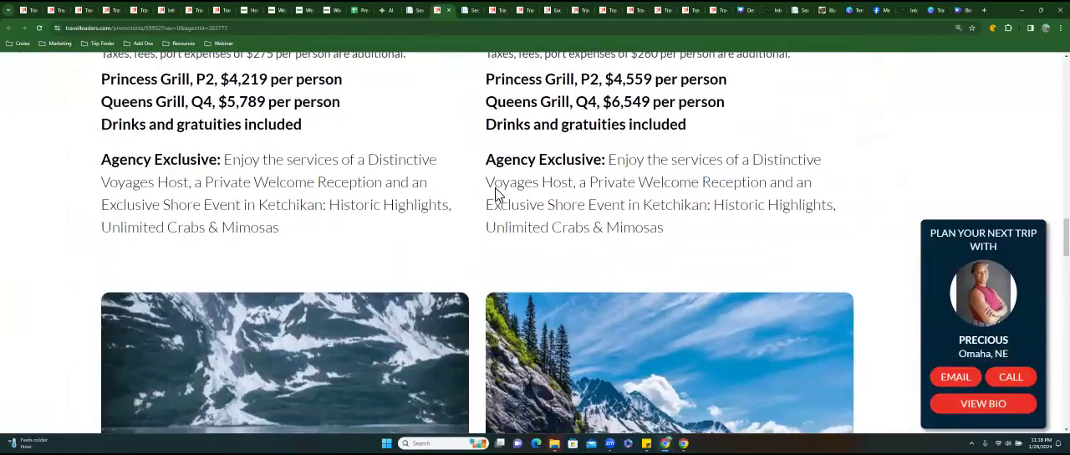
scroll(496, 194, "down", 8)
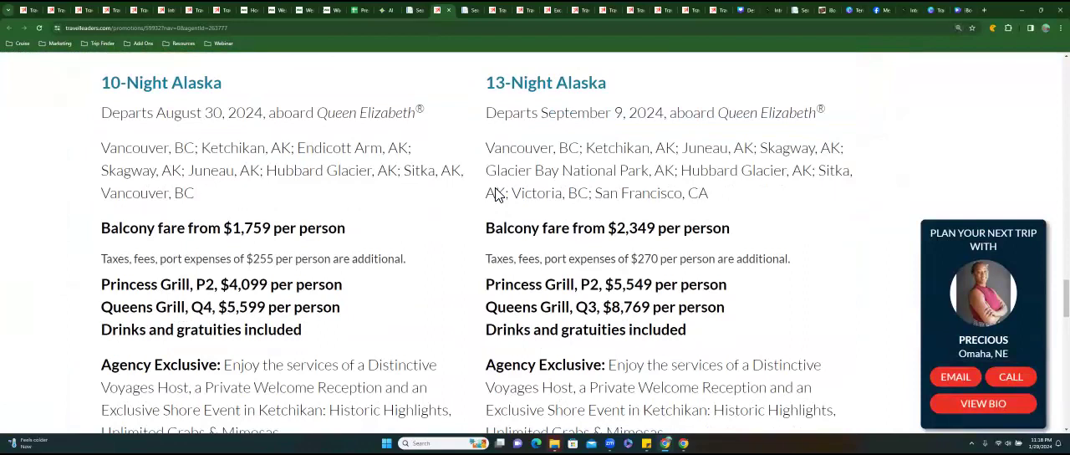
scroll(496, 194, "down", 2)
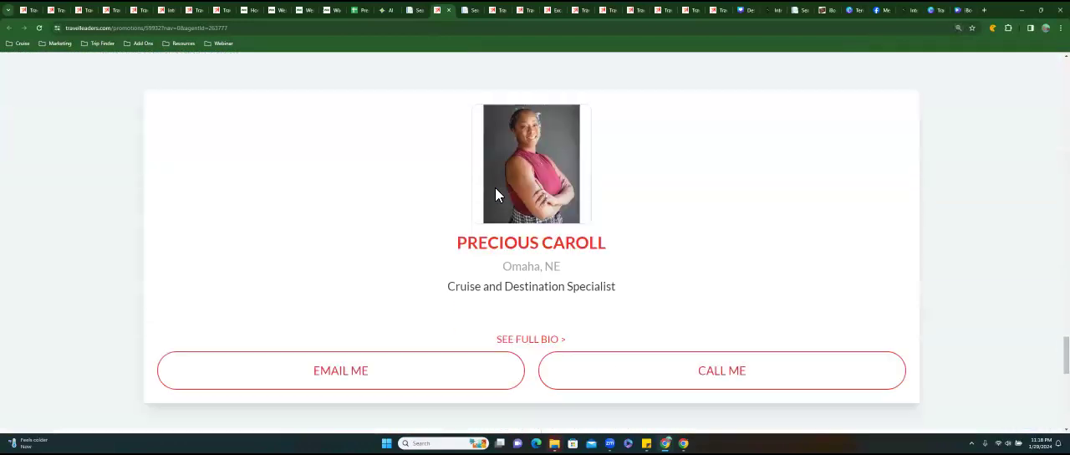
scroll(496, 194, "down", 2)
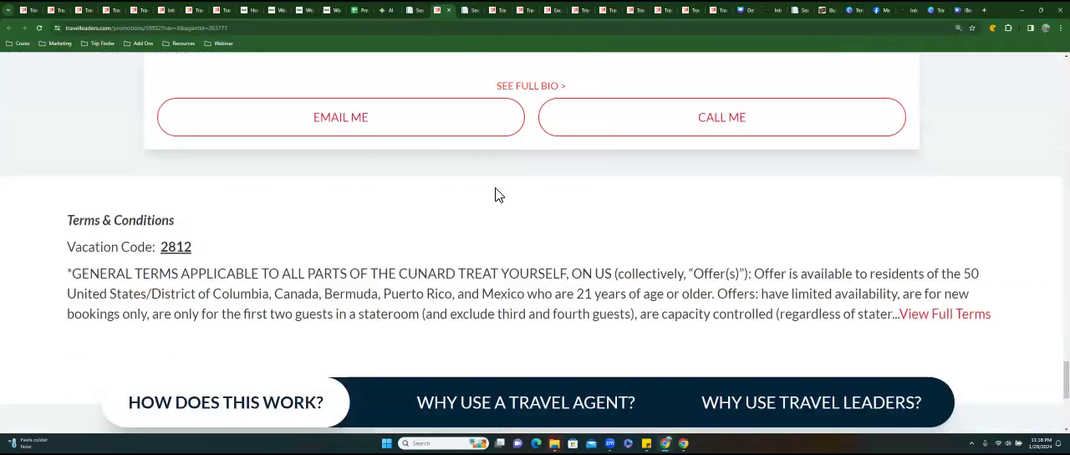
Review the consumer page back from the Cunard specialist section through the Alaska sailings to the title banner.
scroll(496, 194, "up", 12)
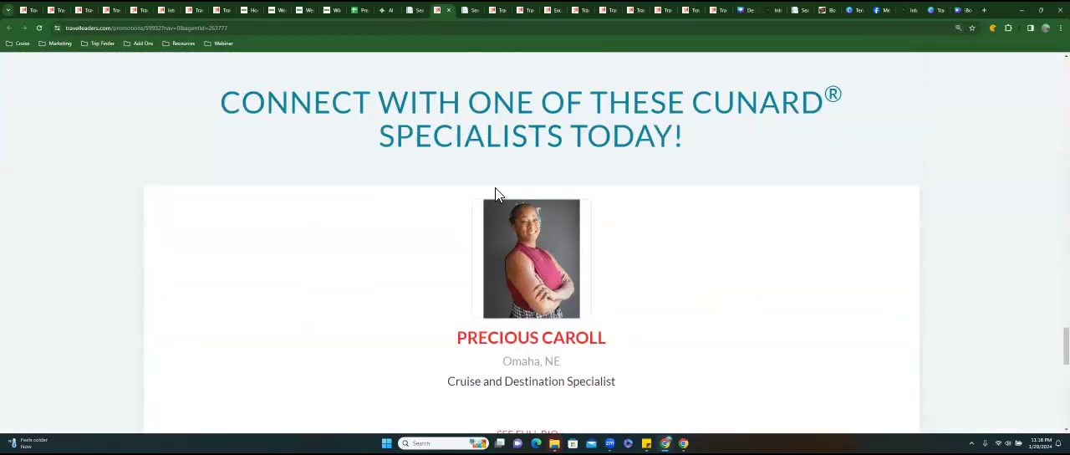
scroll(398, 159, "up", 4)
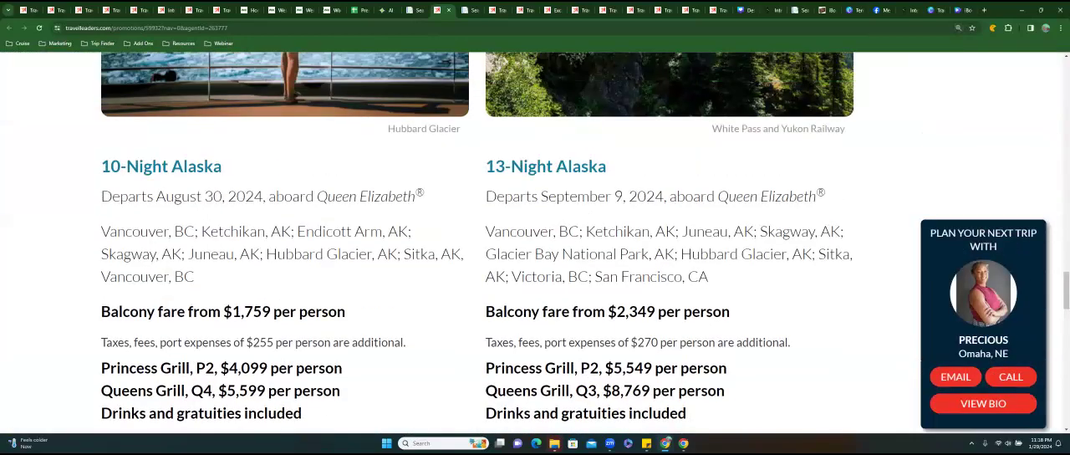
scroll(468, 224, "up", 6)
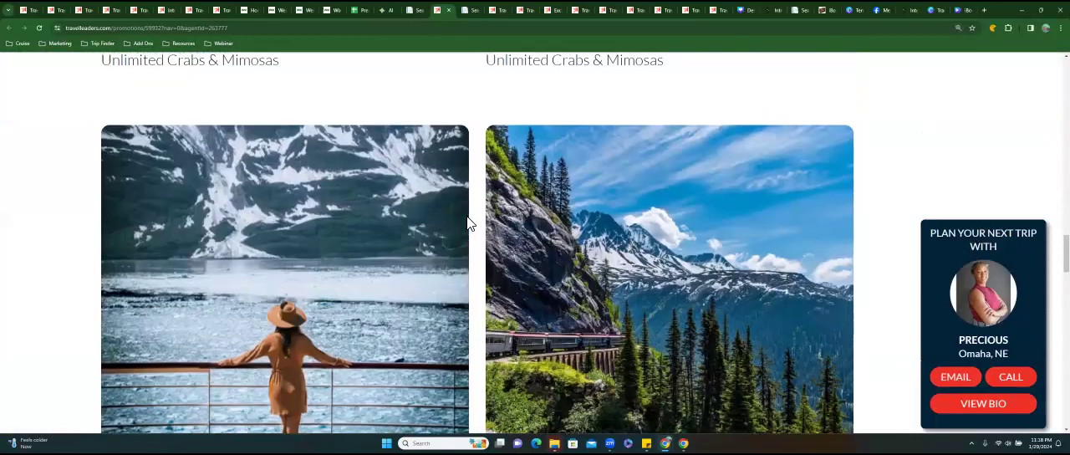
scroll(468, 224, "up", 10)
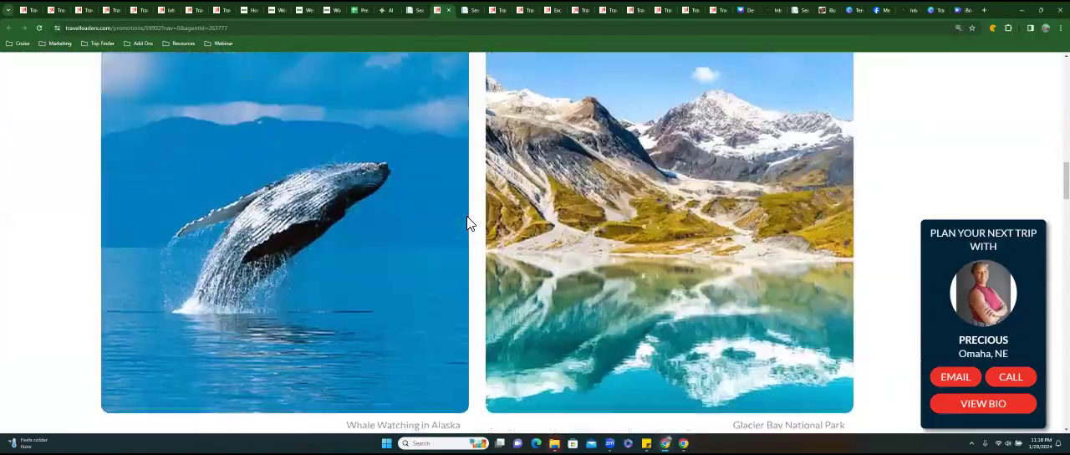
scroll(468, 222, "up", 7)
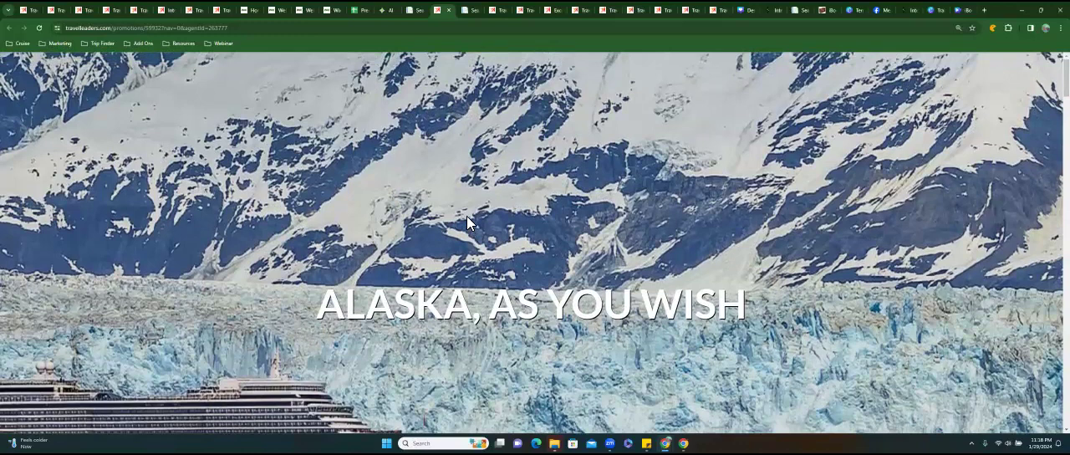
scroll(466, 216, "down", 2)
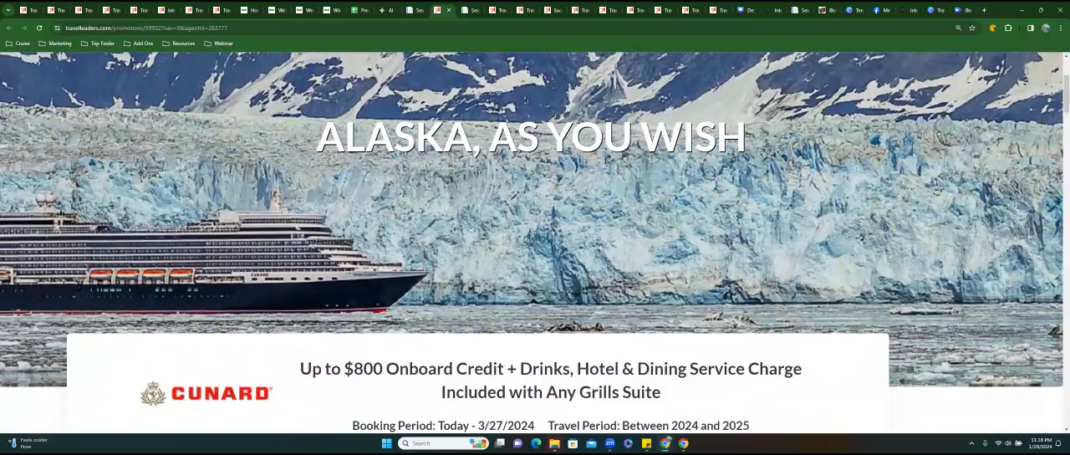
scroll(535, 242, "up", 2)
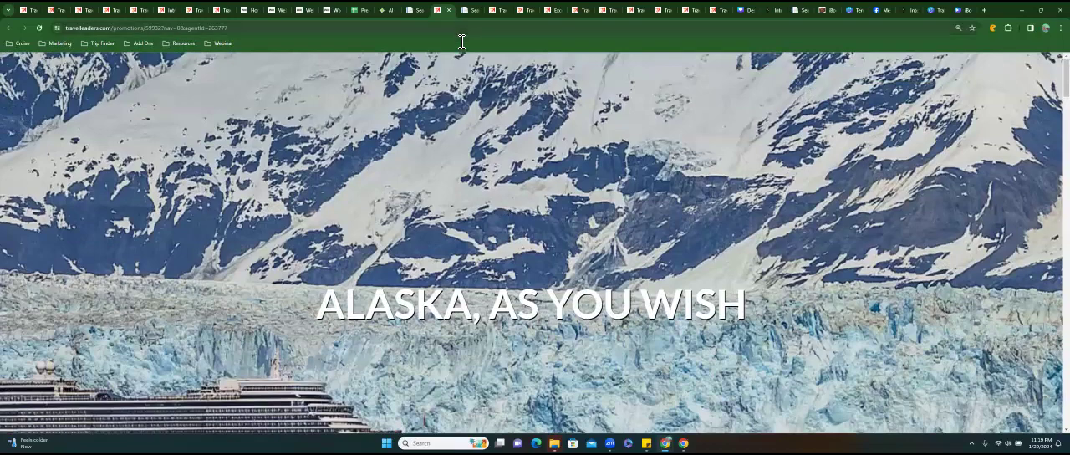
Examine the Cunard offer summary, the Alaska sailings and the agent contact options on the consumer page again.
scroll(535, 242, "down", 1)
scroll(535, 242, "down", 12)
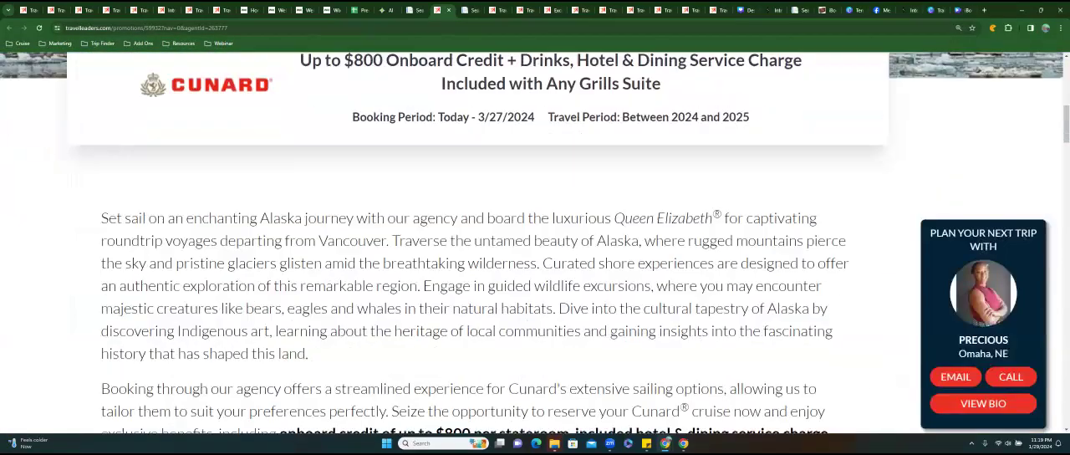
scroll(535, 242, "down", 10)
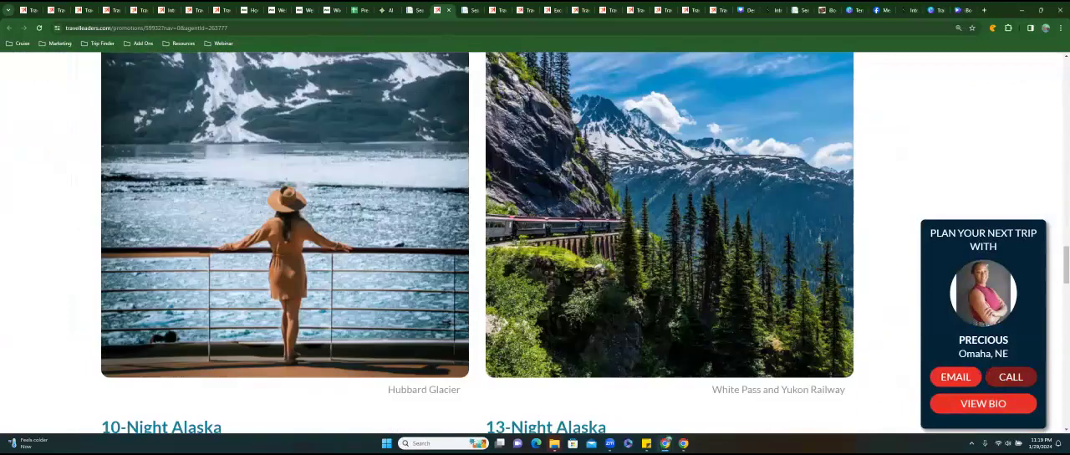
scroll(536, 242, "down", 6)
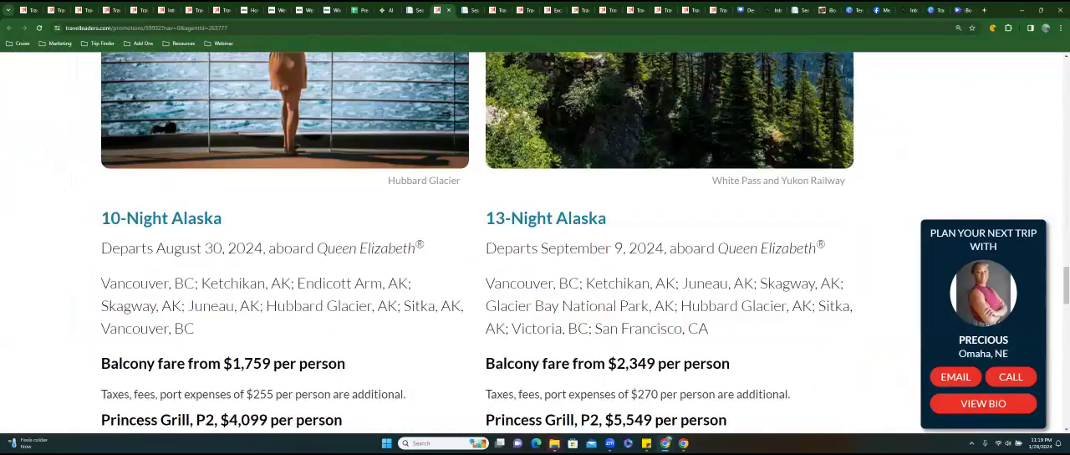
scroll(535, 242, "down", 6)
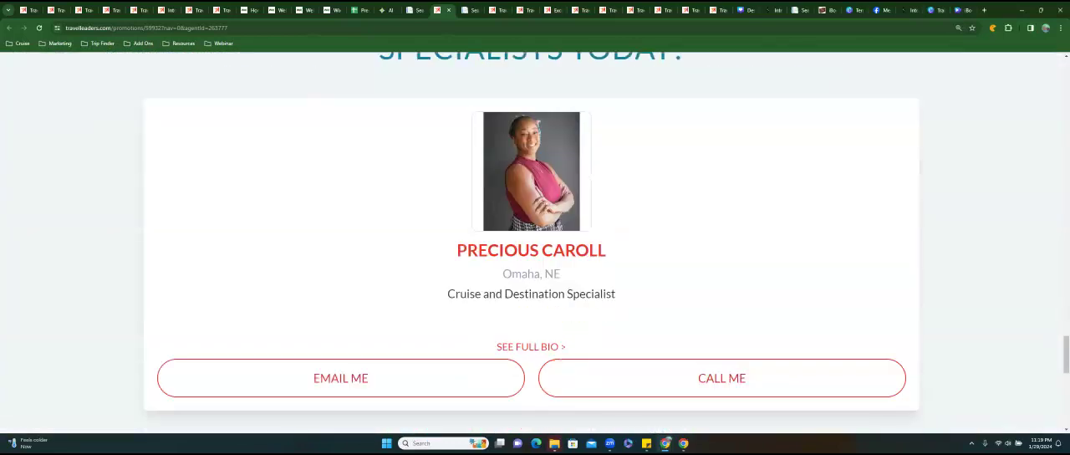
Revisit the 10-, 11- and 13-night Alaska sailings and the offer heading with its booking and travel periods.
scroll(535, 242, "up", 10)
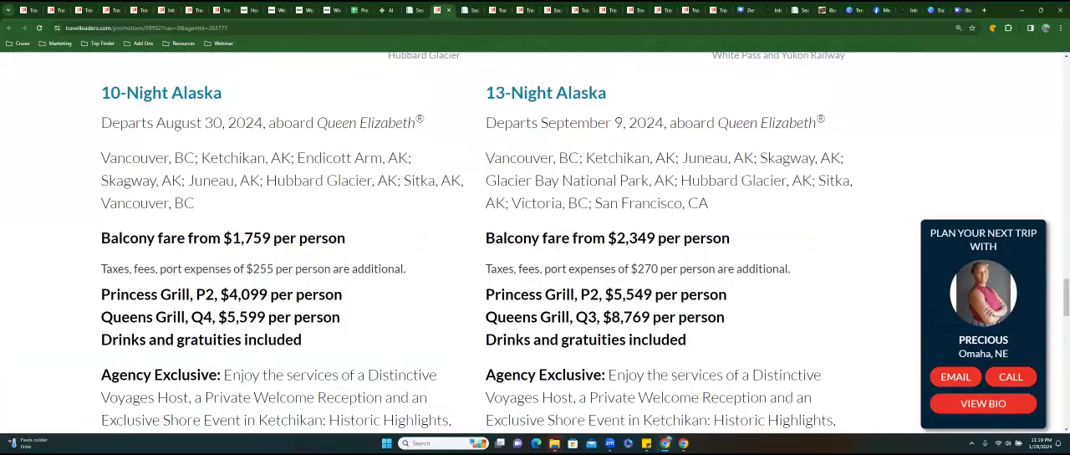
scroll(535, 243, "up", 10)
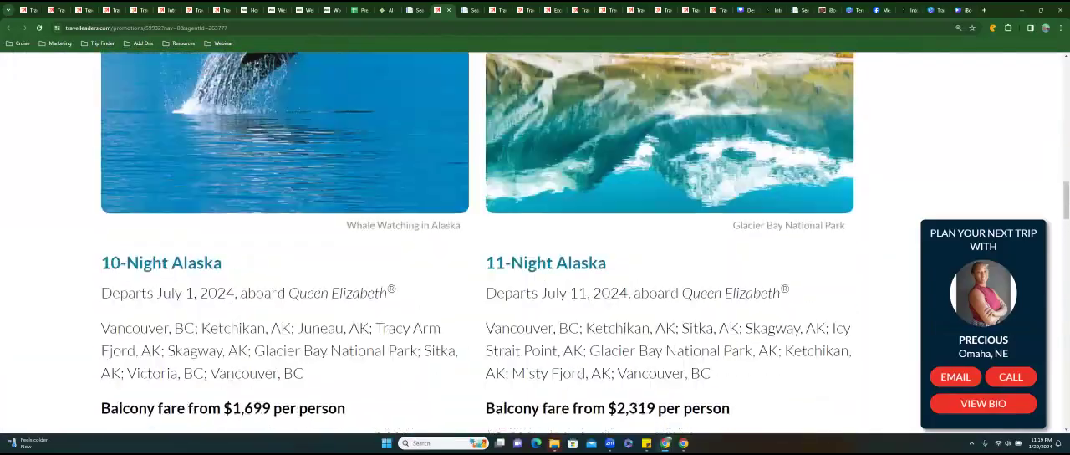
scroll(535, 243, "up", 10)
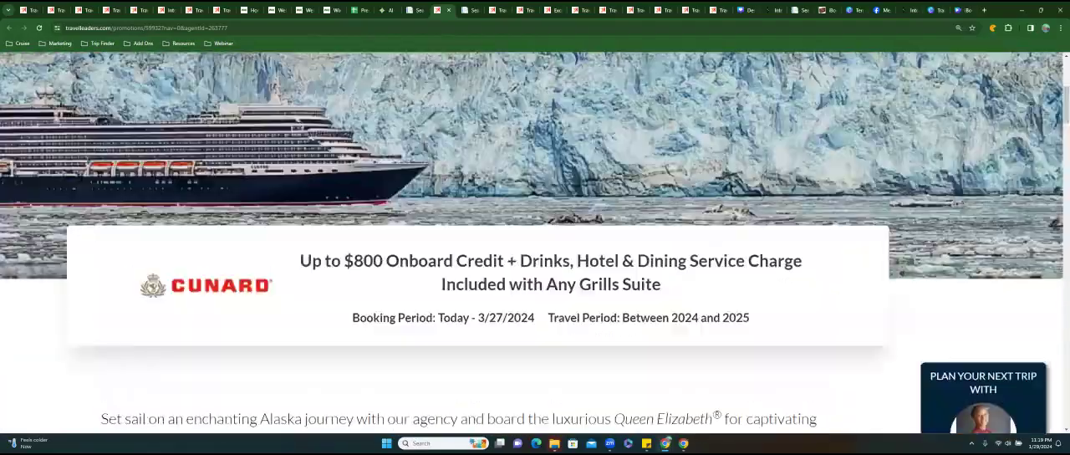
scroll(535, 243, "down", 3)
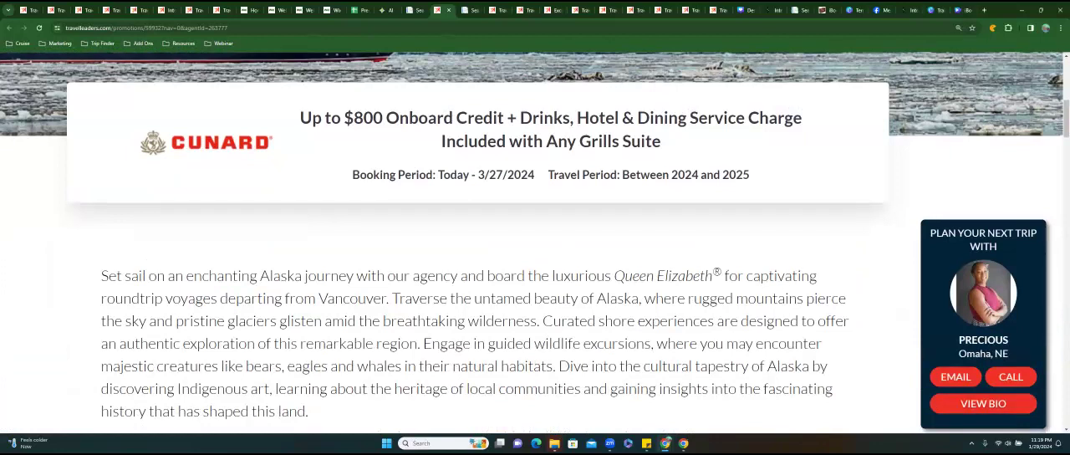
scroll(535, 243, "up", 3)
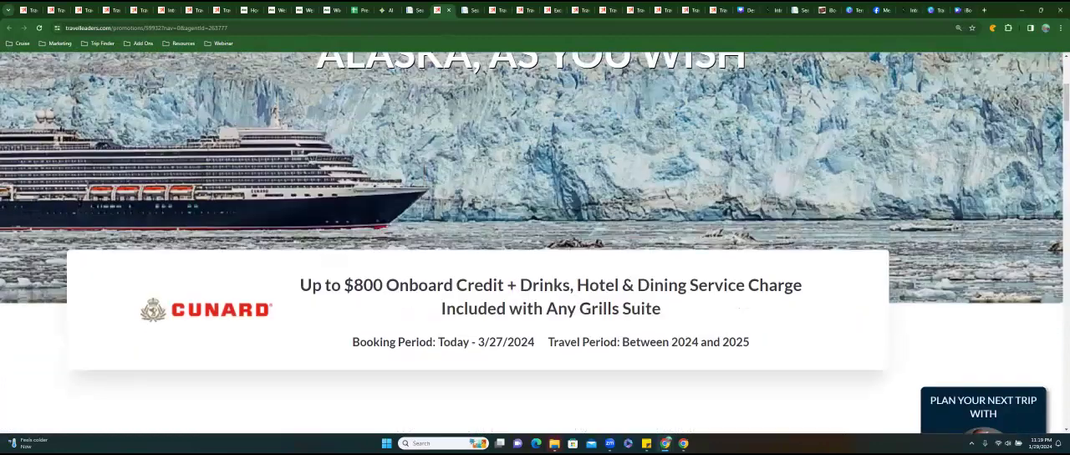
scroll(535, 243, "down", 2)
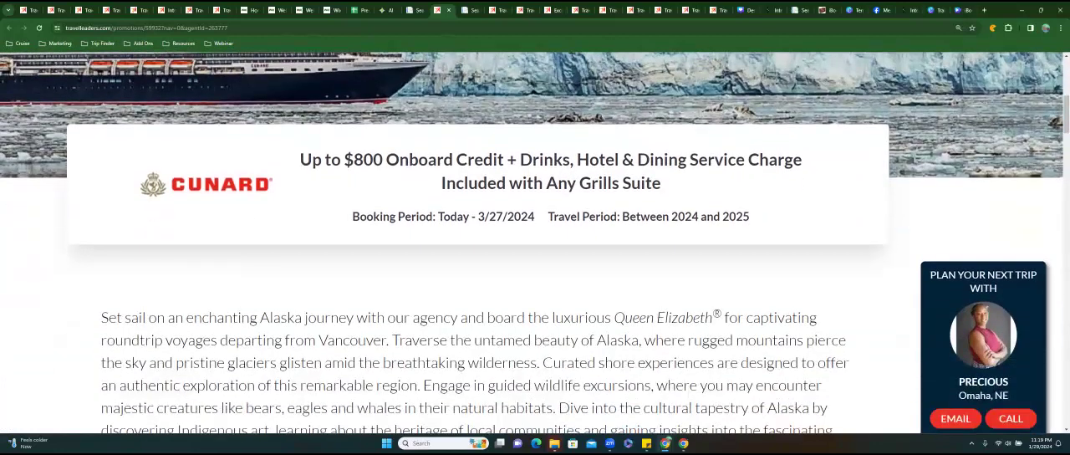
Close the consumer page and open Facebook scheduling for the Cunard Alaska, As You Wish promotion.
scroll(536, 243, "up", 5)
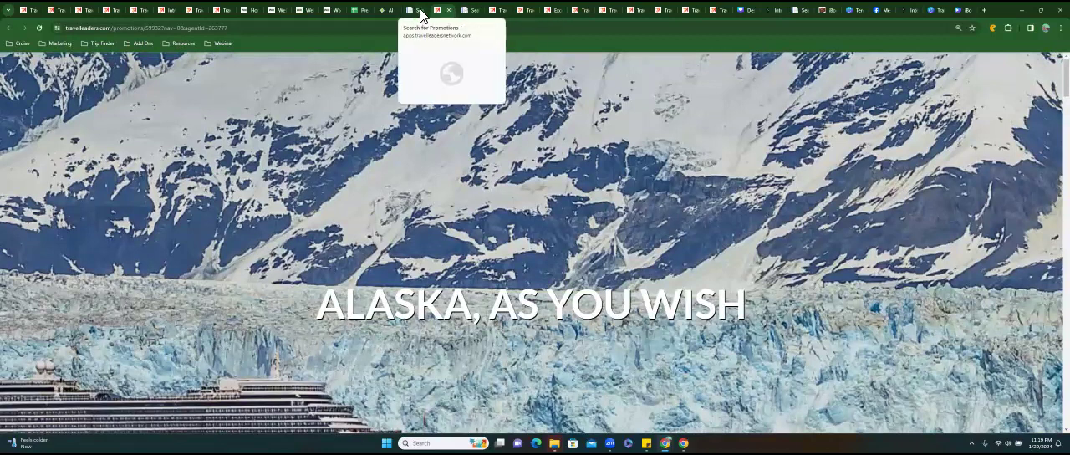
left_click(449, 10)
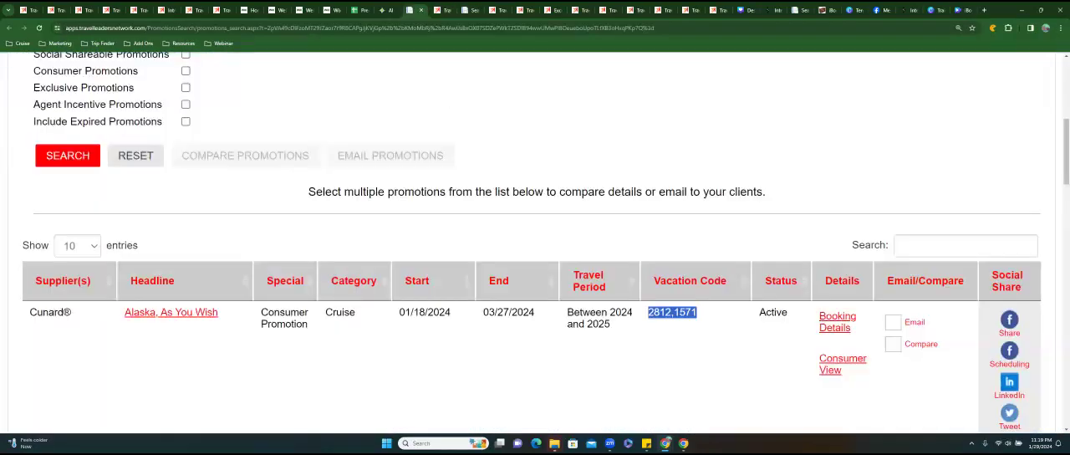
scroll(535, 251, "down", 1)
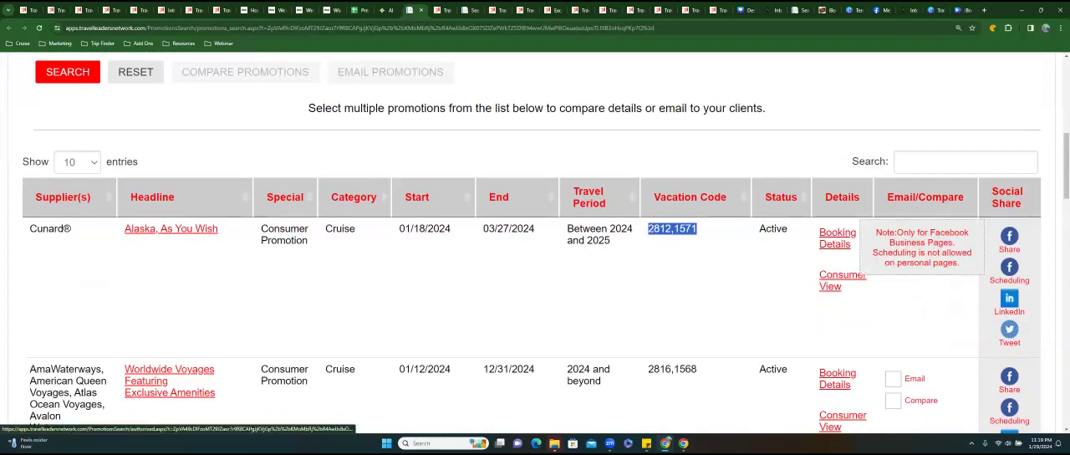
left_click(1009, 267)
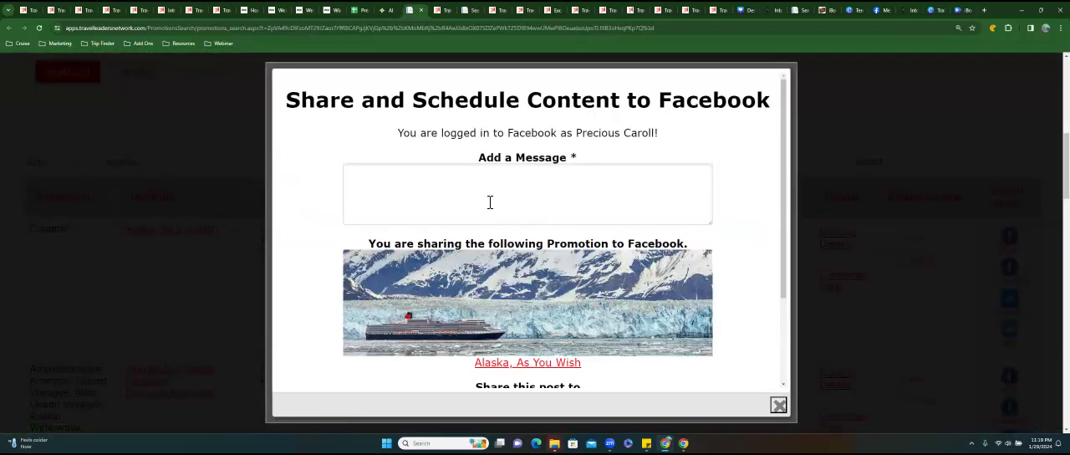
Choose I BOOK I GO as the Facebook page the post is shared to.
left_click_drag(397, 133, 659, 134)
scroll(528, 234, "down", 2)
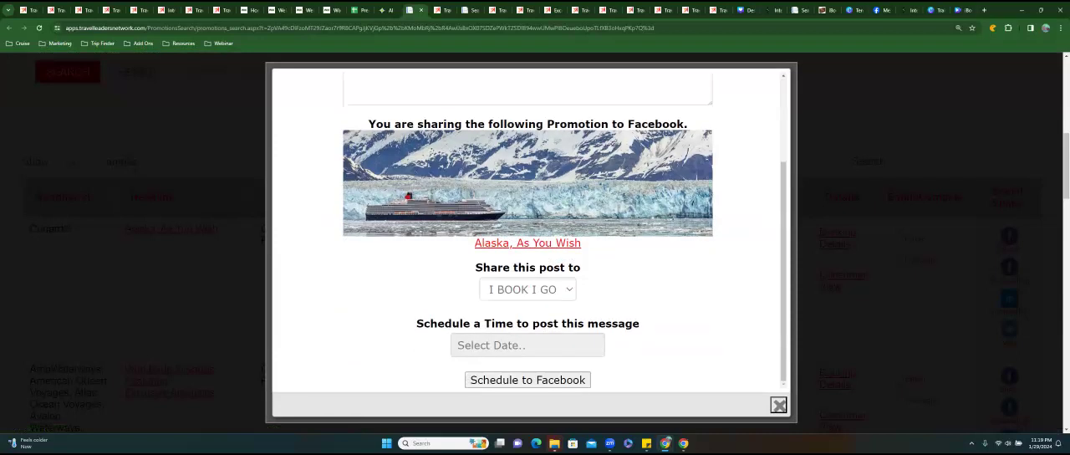
left_click(527, 290)
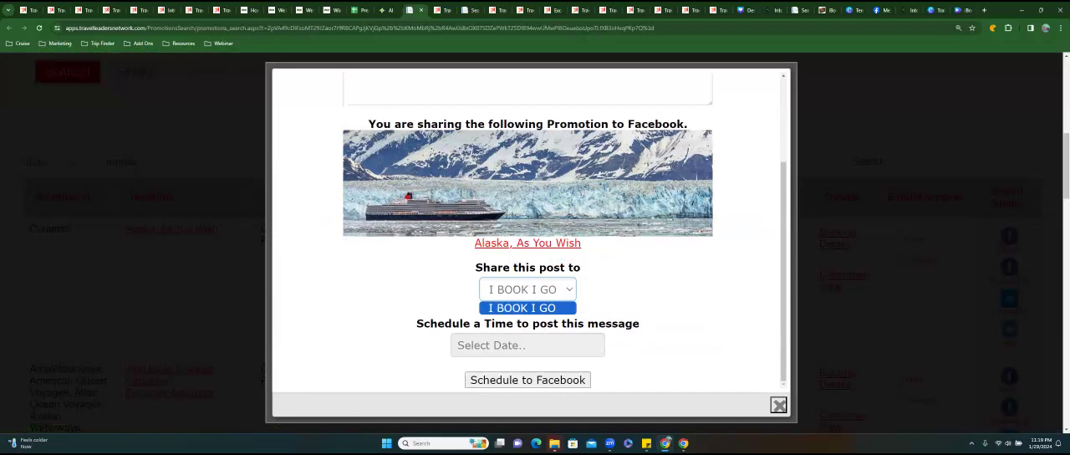
left_click(528, 308)
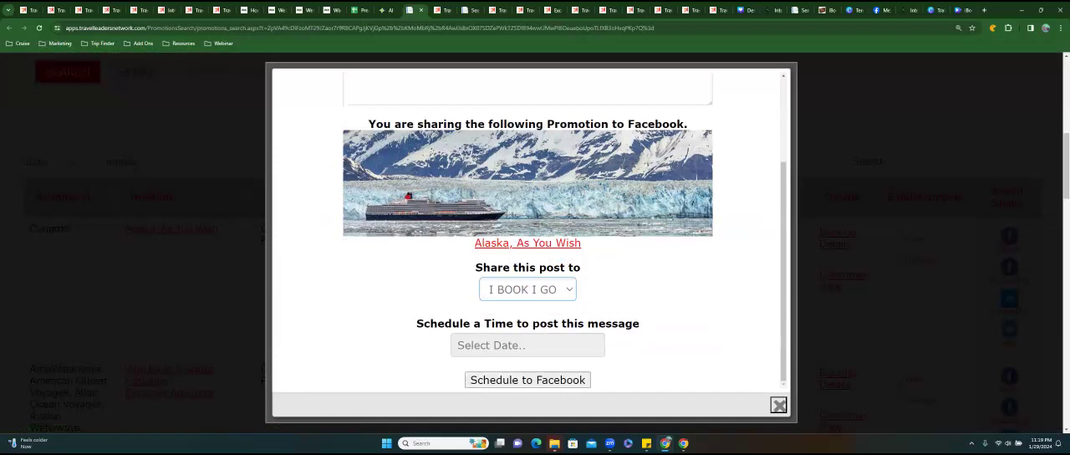
Write the post message "Sail to Alaska in Luxury with Cunard - the sea is calling".
scroll(527, 235, "up", 2)
left_click(438, 178)
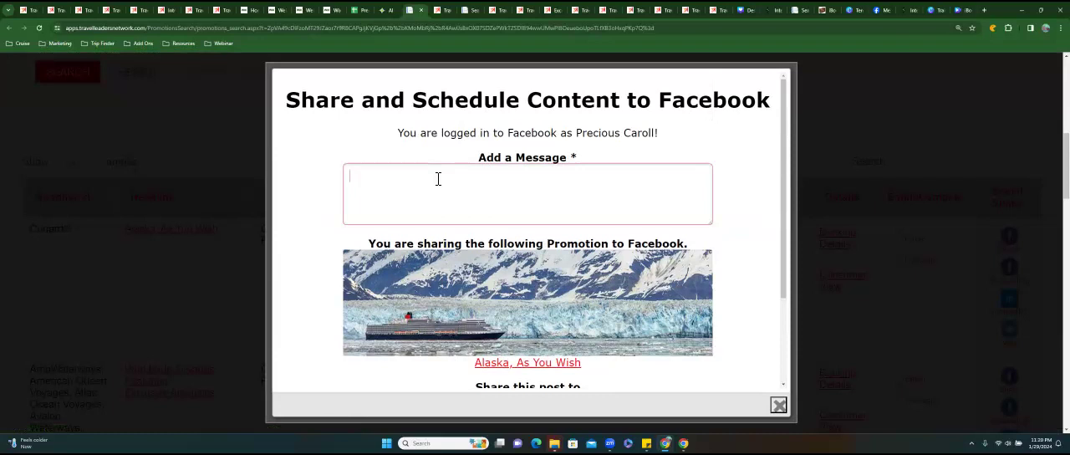
type("Sail to Alaska with #Curnal")
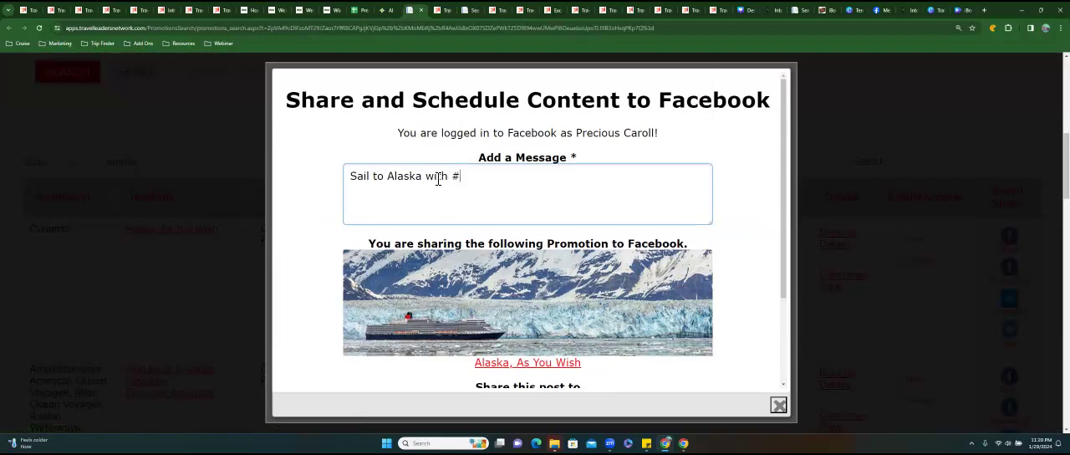
key("BackSpace")
key("BackSpace")
key("BackSpace")
key("BackSpace")
key("BackSpace")
key("BackSpace")
key("BackSpace")
key("BackSpace")
key("BackSpace")
key("BackSpace")
key("BackSpace")
key("BackSpace")
type("in Luxury with ")
type("Cunl")
key("BackSpace")
type("ar")
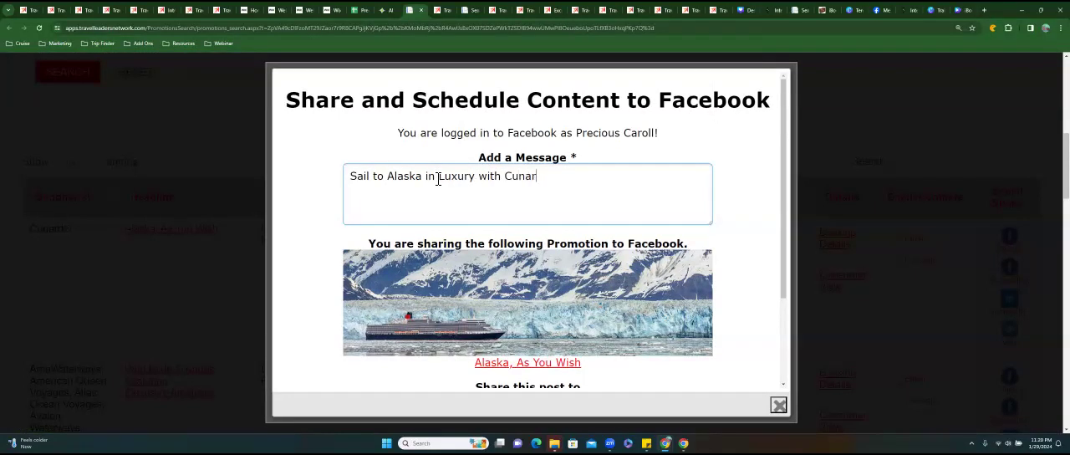
type("d - the sea is calling")
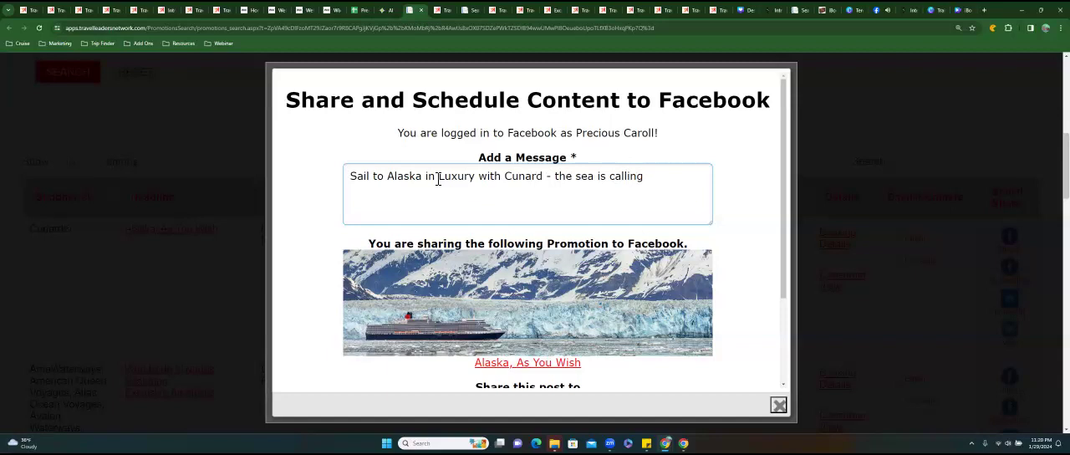
type(" #Cunard #cruise #")
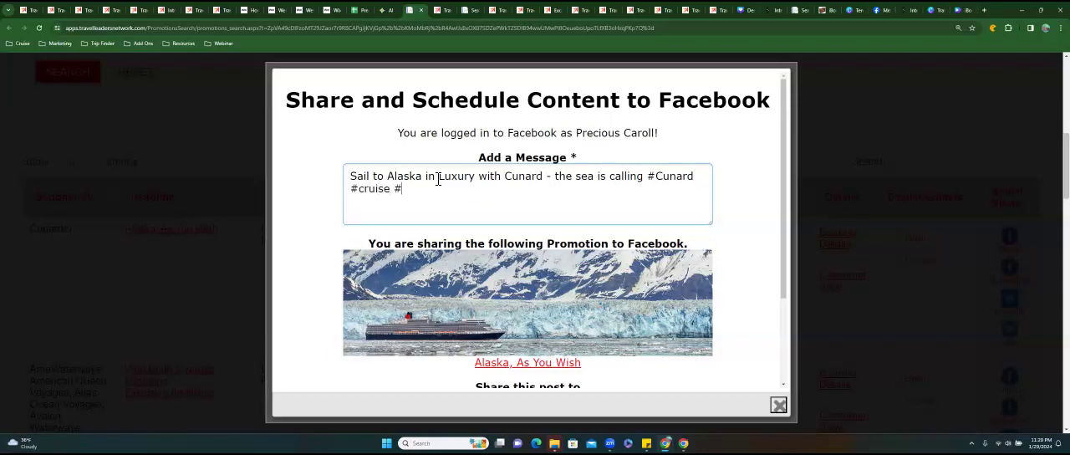
type("ibookigo #cruisedeals #luxurycruise #cunardcruiselines")
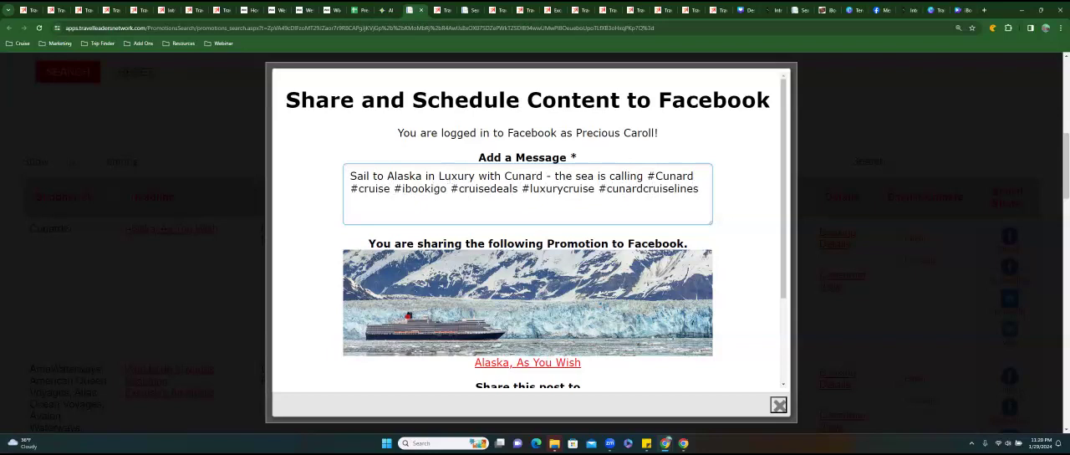
Set the post's scheduled time to January 29, 2024 at 11:30 PM.
scroll(505, 224, "down", 5)
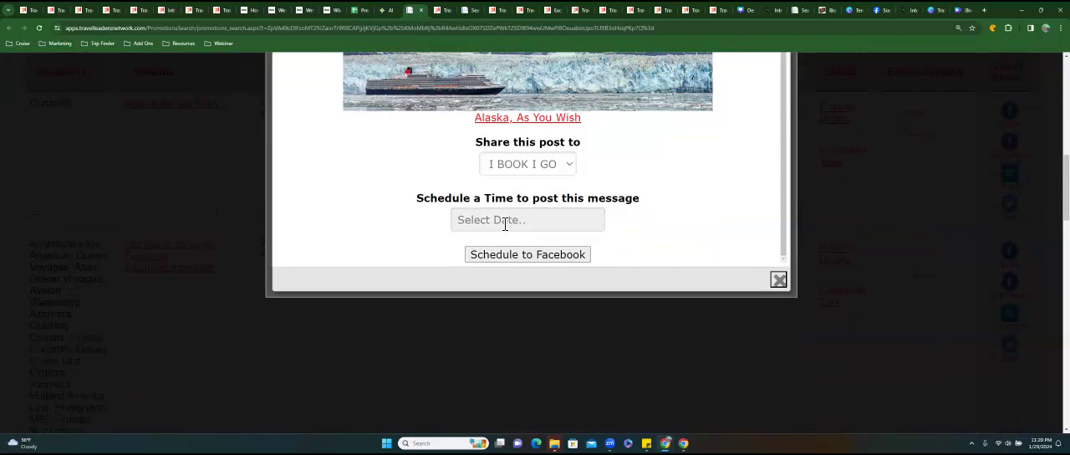
left_click(505, 222)
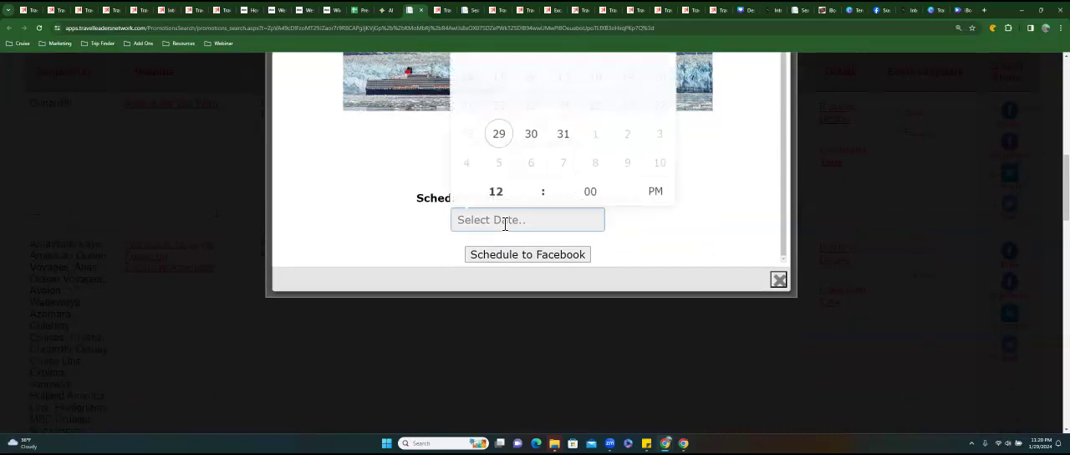
left_click(502, 142)
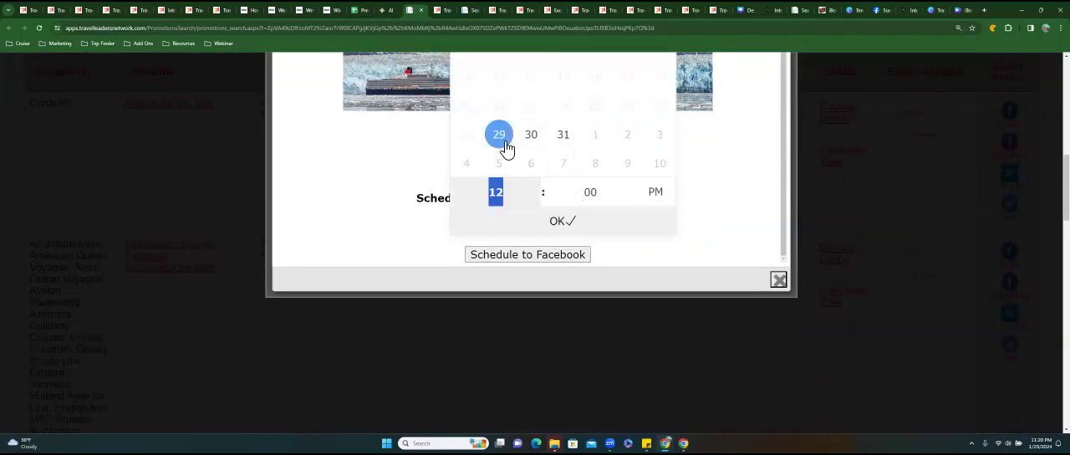
left_click(535, 198)
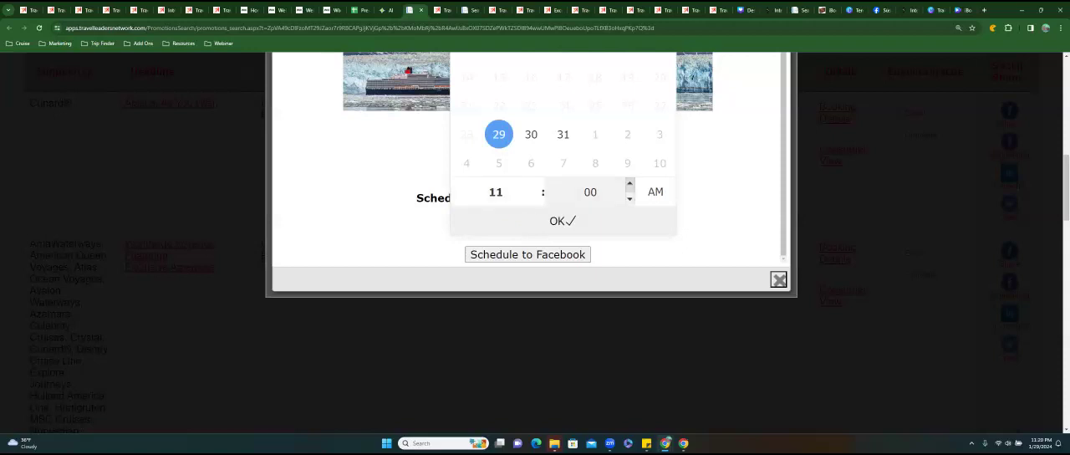
left_click(631, 184)
left_click(631, 183)
left_click(631, 184)
left_click(630, 184)
left_click(630, 184)
left_click(630, 184)
left_click(631, 184)
left_click(630, 184)
left_click(631, 184)
left_click(631, 183)
left_click(631, 184)
left_click(631, 184)
left_click(631, 198)
left_click(630, 198)
left_click(630, 198)
left_click(630, 198)
left_click(630, 198)
left_click(630, 198)
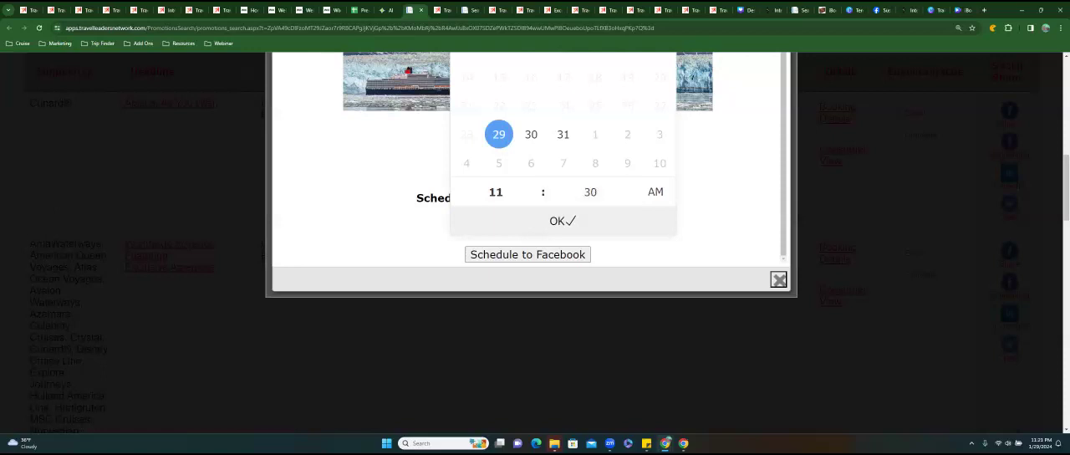
left_click(655, 192)
left_click(563, 221)
Try to schedule the post to Facebook, and increase the minutes of its posting time.
left_click(528, 254)
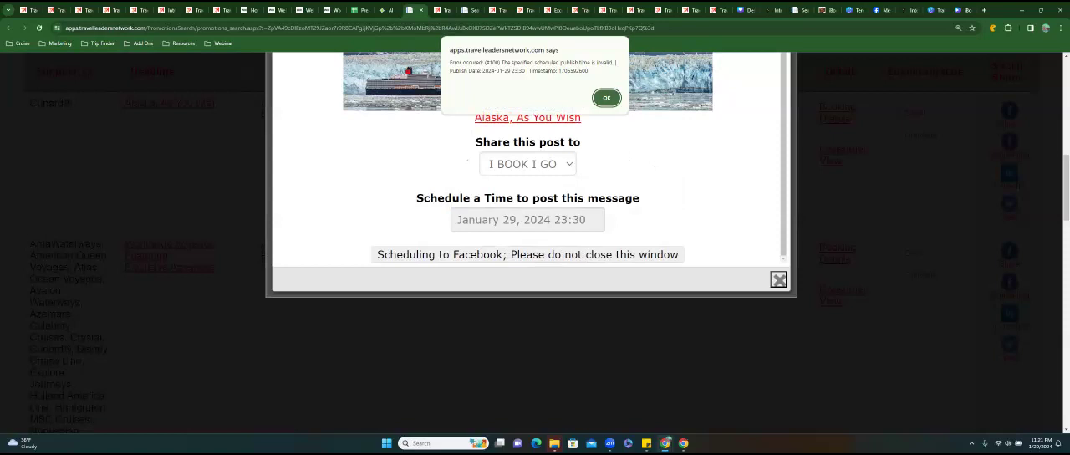
left_click(607, 98)
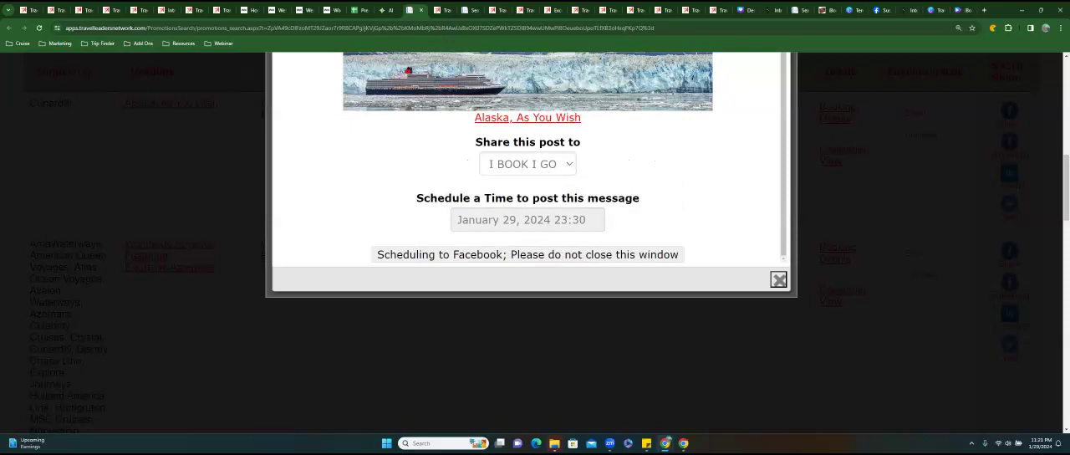
left_click(527, 220)
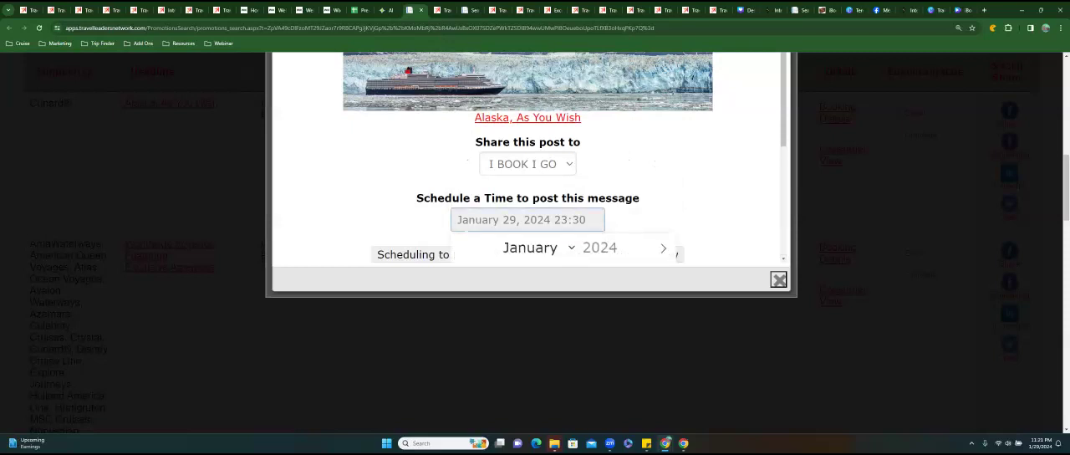
scroll(652, 234, "down", 5)
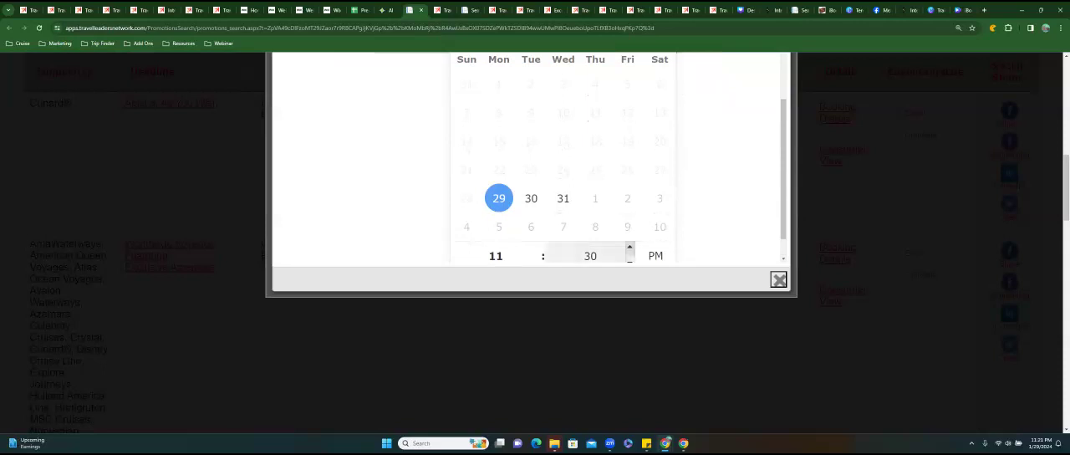
left_click(629, 247)
left_click(629, 248)
left_click(721, 223)
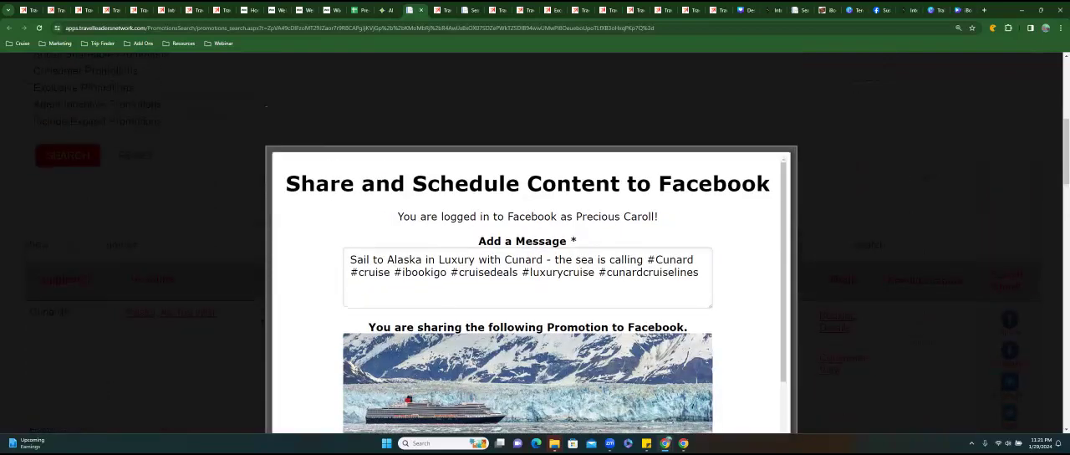
Copy the whole post message with its hashtags and close the Facebook scheduling form.
left_click_drag(701, 273, 348, 260)
right_click(378, 264)
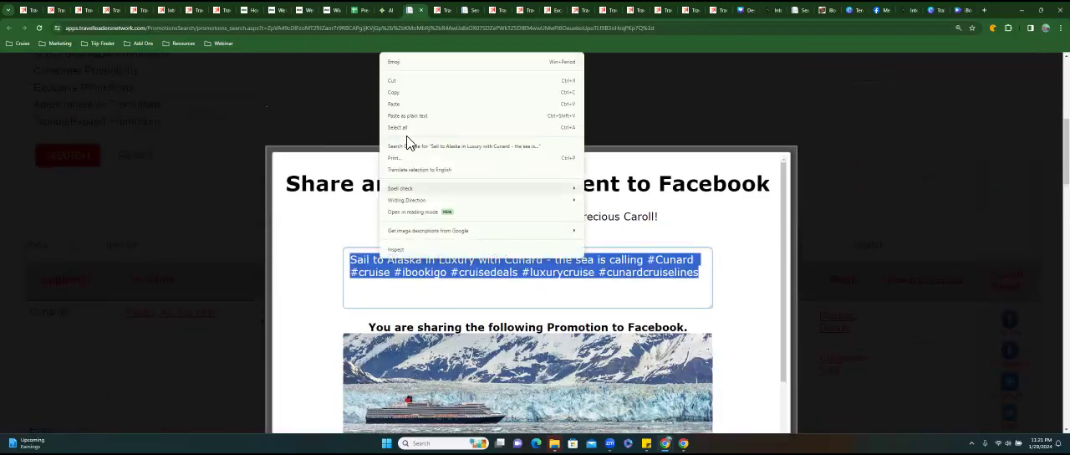
left_click(395, 92)
left_click(741, 280)
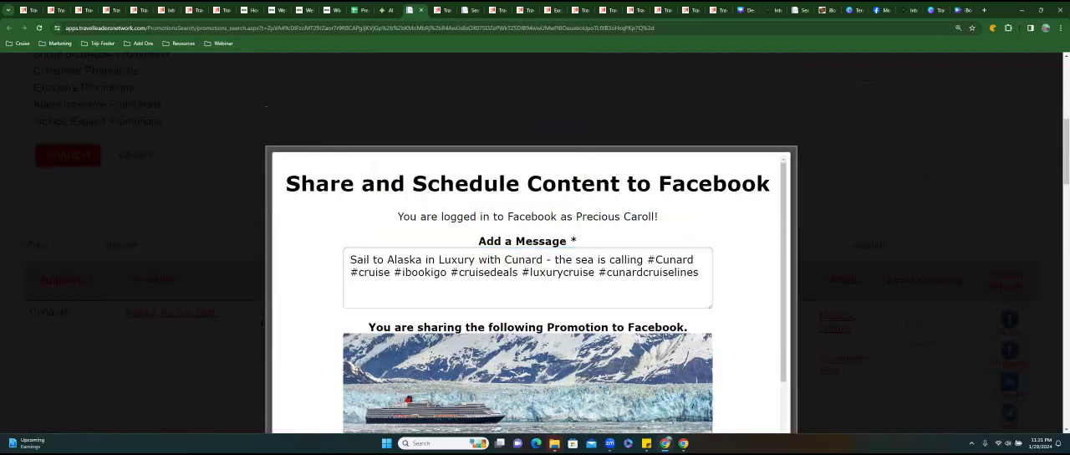
scroll(740, 280, "down", 5)
left_click(778, 320)
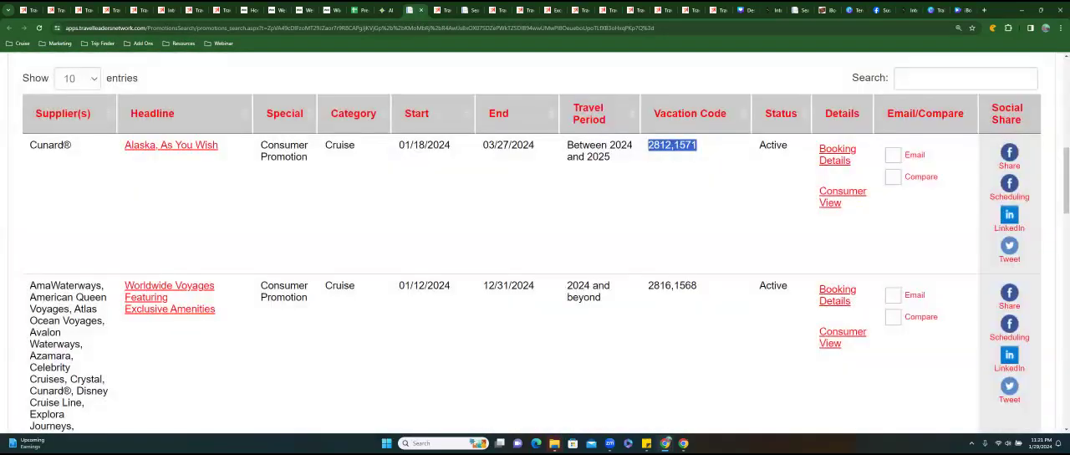
Open a fresh Facebook scheduling form for Alaska, As You Wish and paste the copied message into it.
left_click(1009, 184)
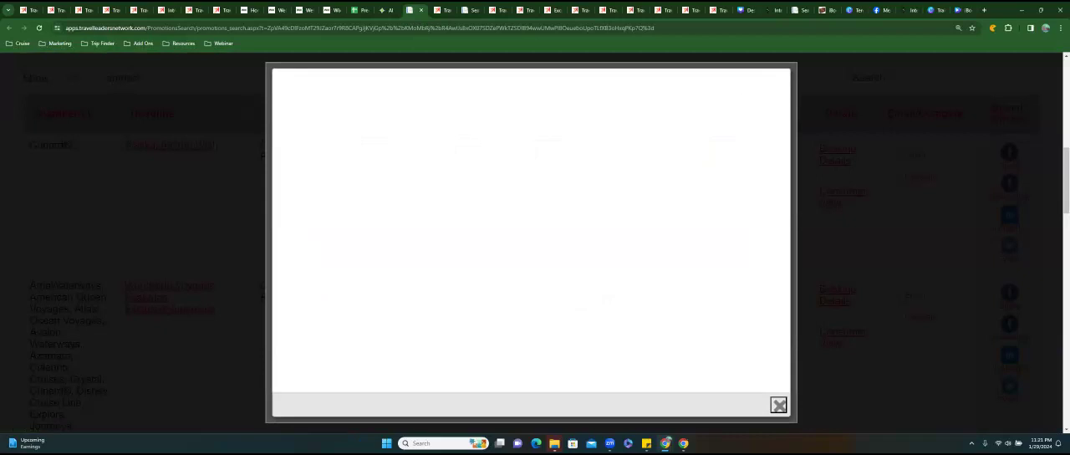
left_click(443, 180)
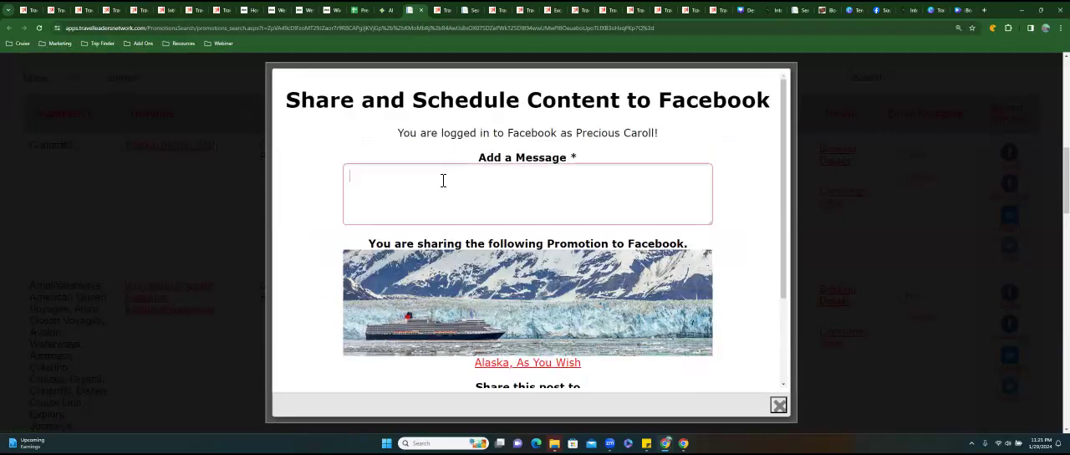
type("Sail to Alaska in luxury with Cunard - the sea is calling #Cunard #cruise #ibookigo #cruisedeals #luxurycruise #cunardcruiselines")
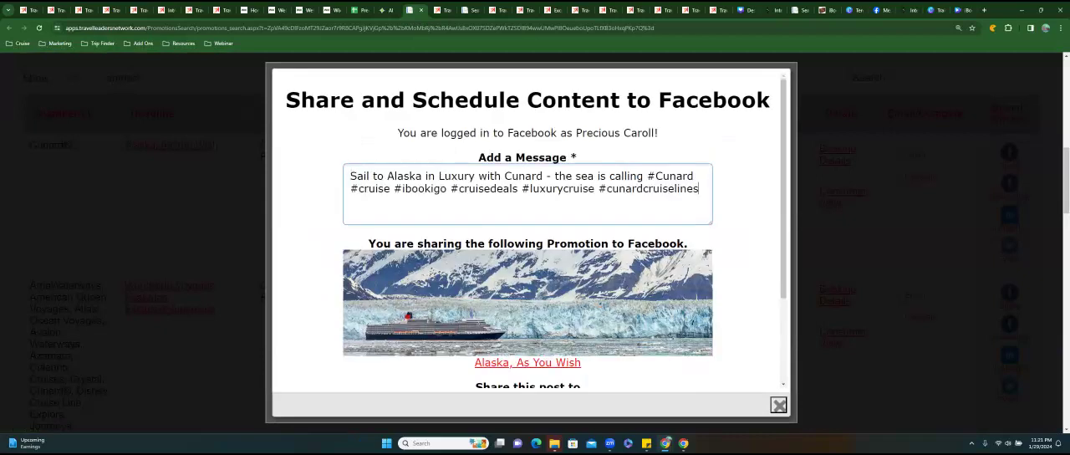
Set the new post's scheduled time to January 29, 2024 at 11:45 PM.
scroll(527, 250, "down", 5)
left_click(507, 177)
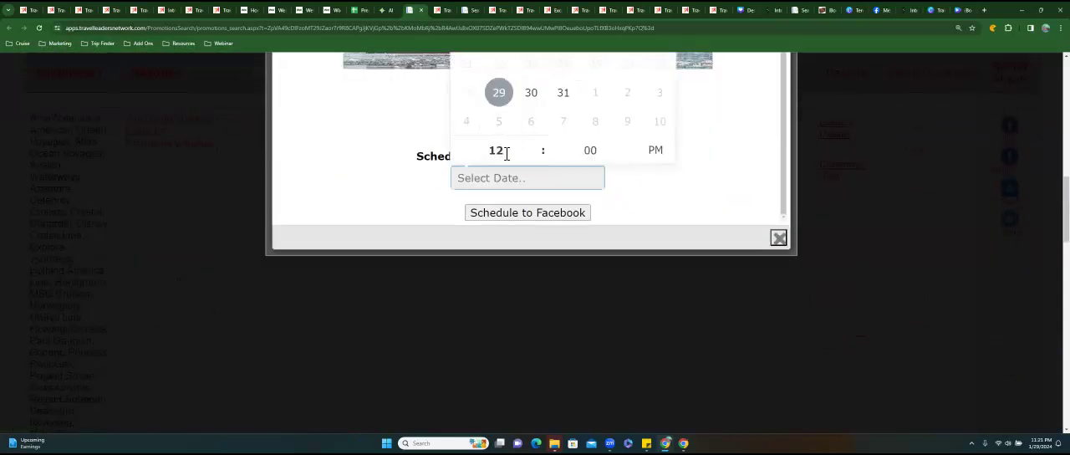
left_click(535, 142)
left_click(535, 157)
left_click(535, 157)
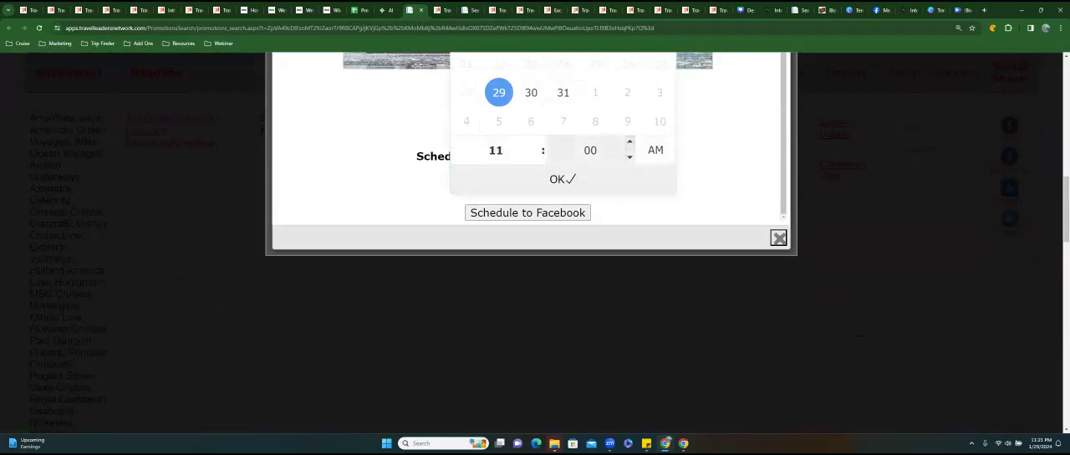
left_click(630, 142)
left_click(629, 142)
left_click(629, 142)
left_click(630, 142)
left_click(630, 142)
left_click(629, 142)
left_click(630, 142)
left_click(656, 150)
left_click(563, 179)
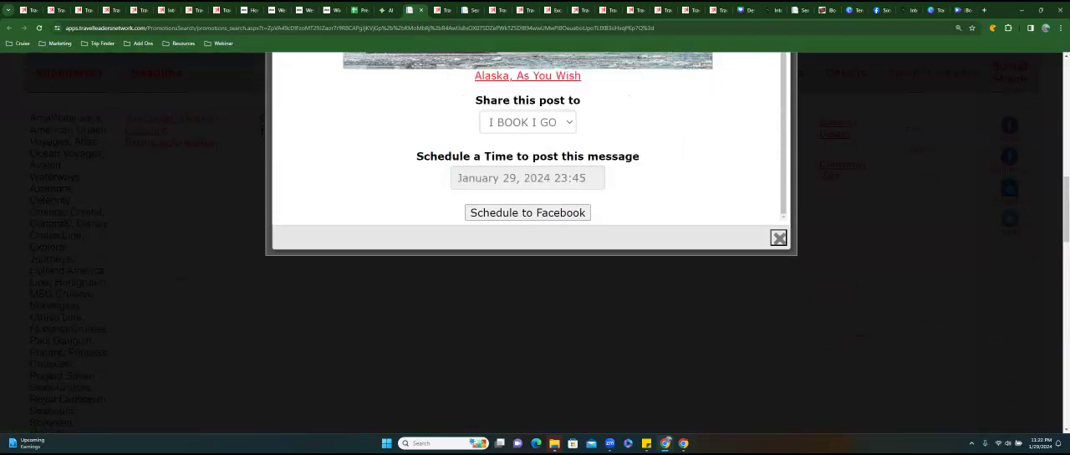
Schedule the Alaska post to Facebook and look back over its message and sharing details.
left_click(527, 212)
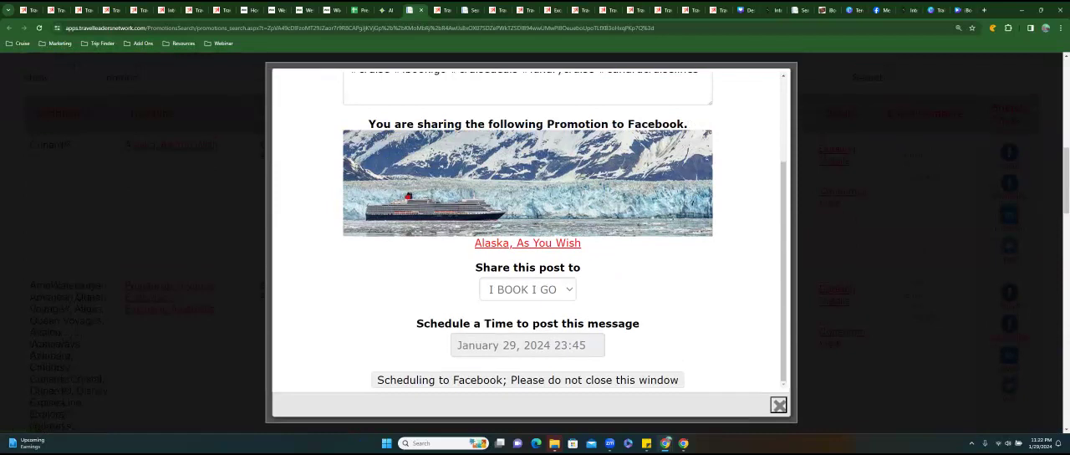
scroll(530, 268, "down", 2)
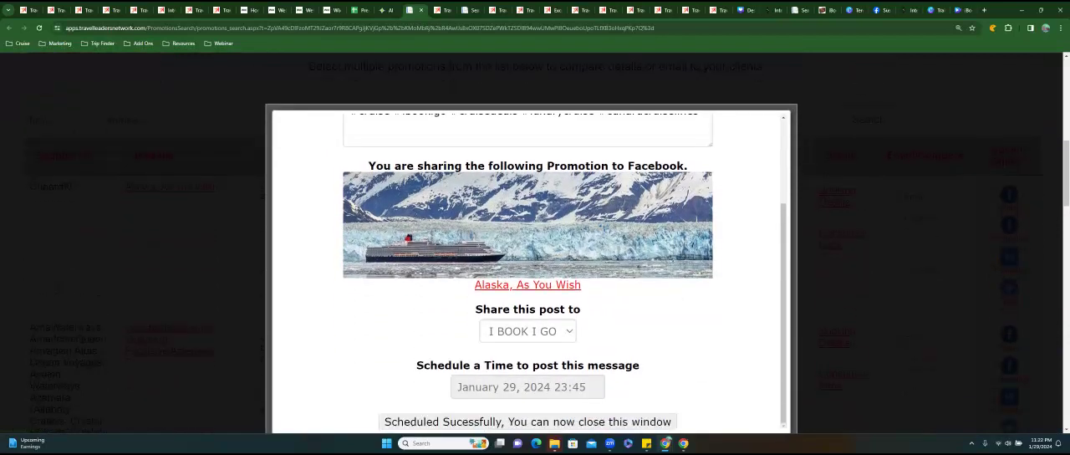
scroll(527, 268, "up", 3)
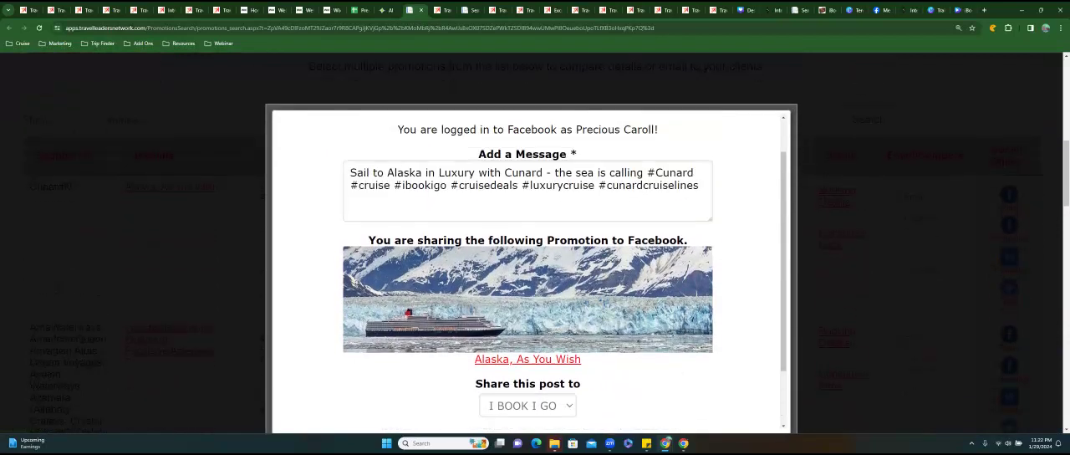
Check the scheduled post's sharing page and posting time, and close the Facebook scheduling form.
scroll(527, 268, "down", 3)
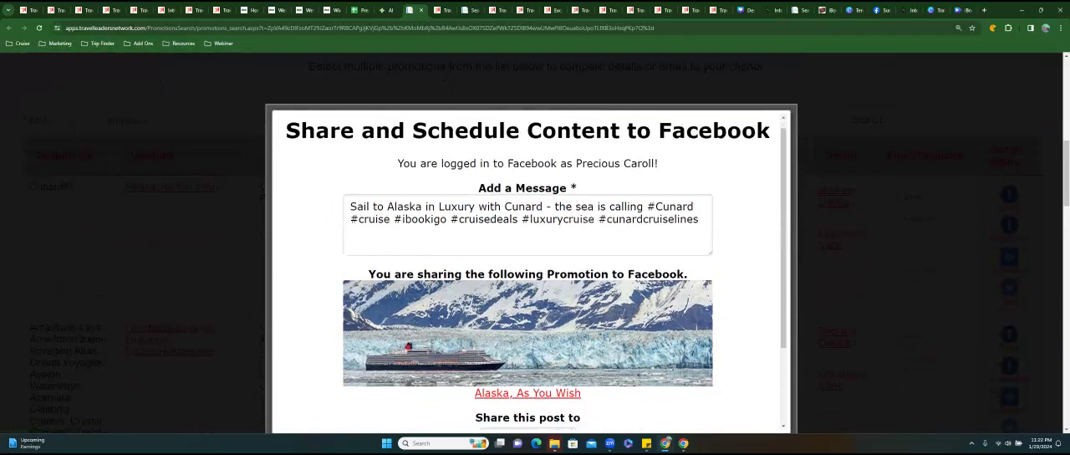
scroll(527, 268, "down", 3)
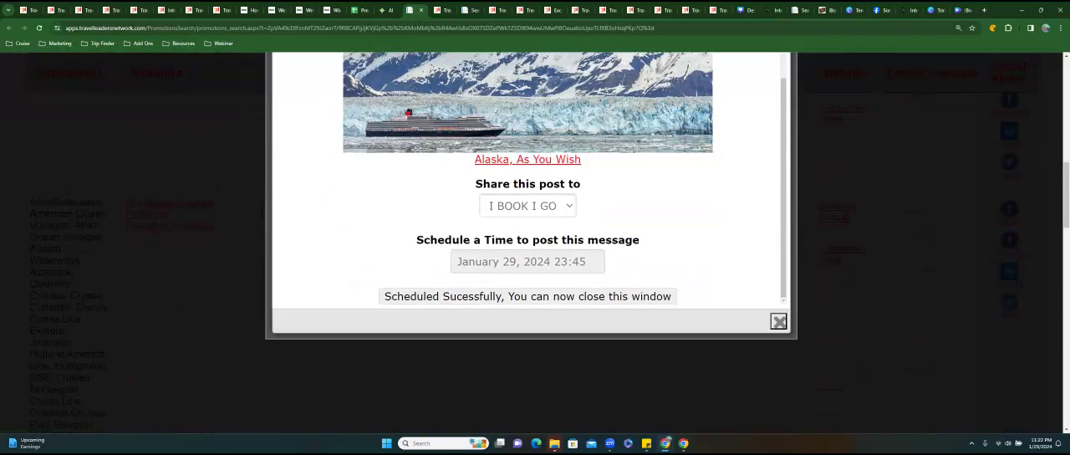
left_click(778, 321)
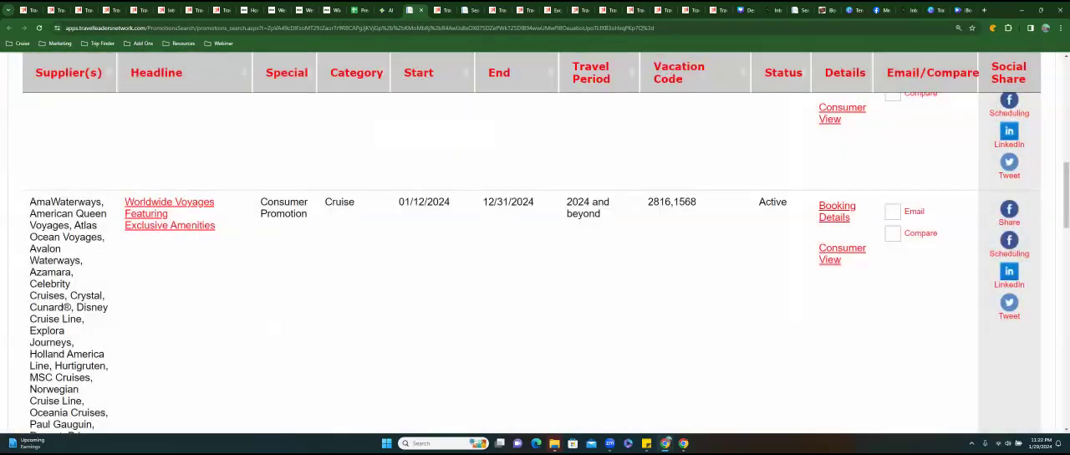
Start a LinkedIn post for the Alaska, As You Wish promotion and paste the copied message with its hashtags.
scroll(535, 251, "up", 3)
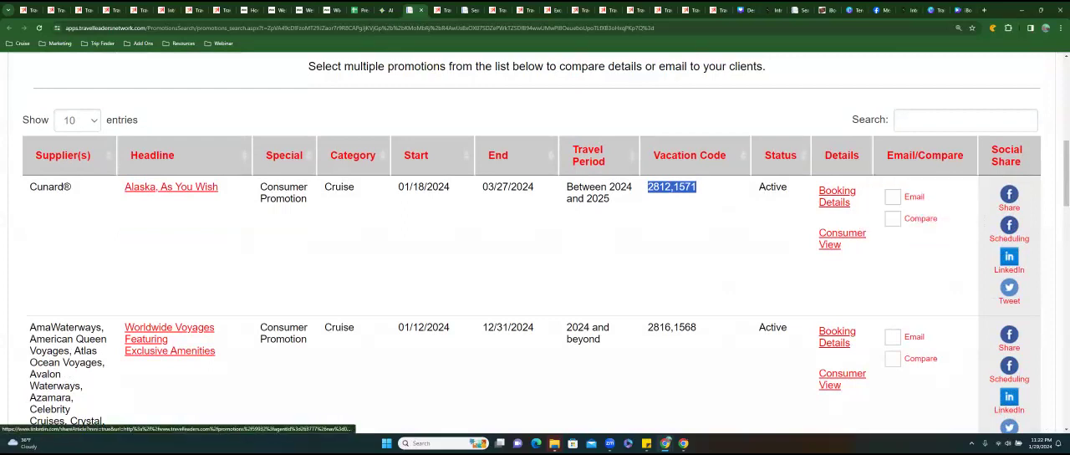
left_click(1009, 259)
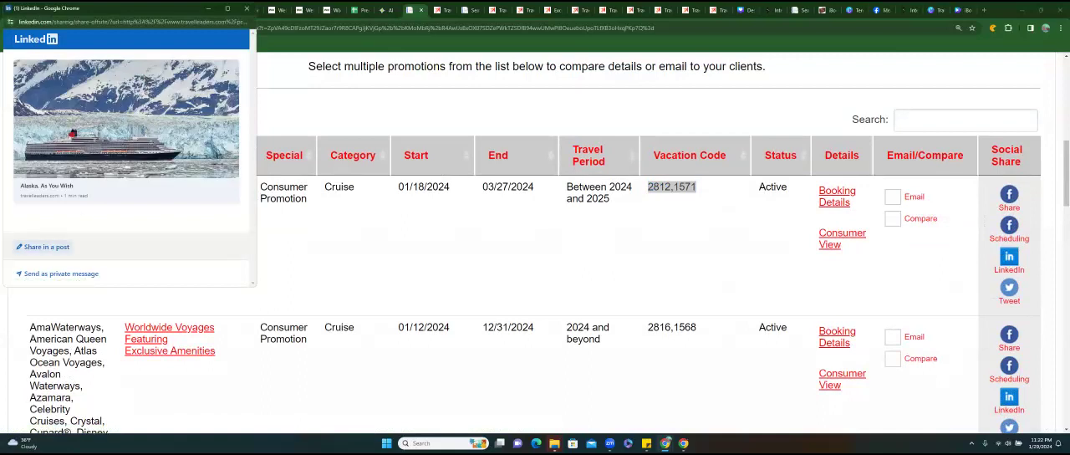
left_click(43, 247)
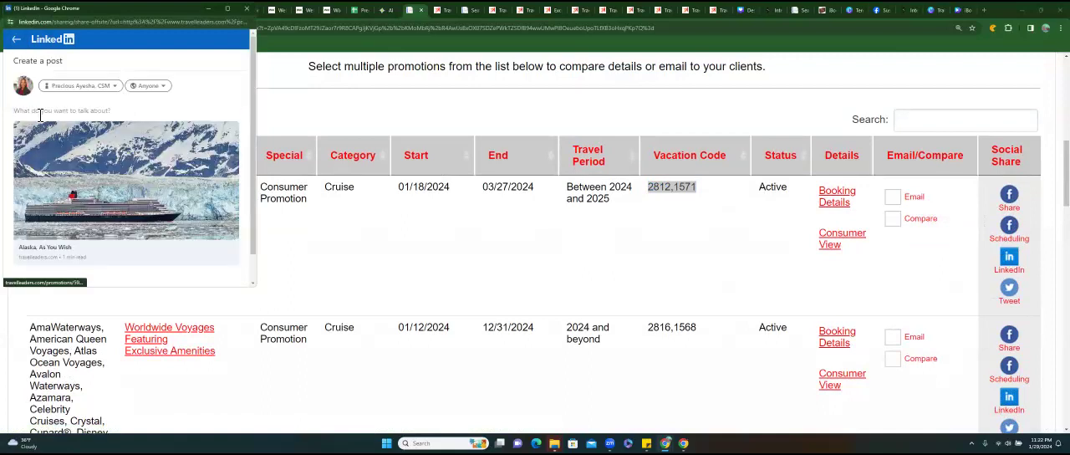
type("Sail to Alaska in Luxury with Cunard - the sea is calling #Cunard #cruise #ibookis #cruisedeals #luxurycruise #cunardcruiselines")
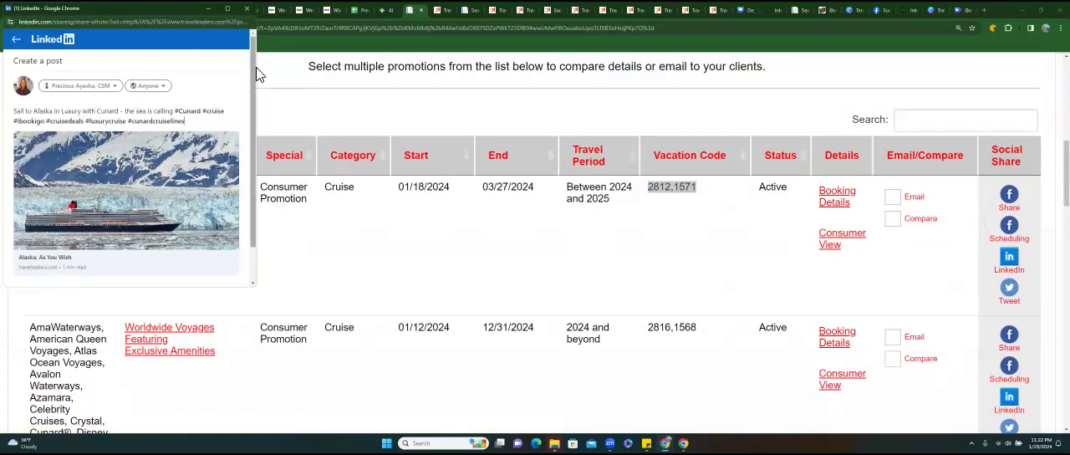
Switch the posting account to the iBookiGo Travel page and publish the LinkedIn post.
left_click(124, 100)
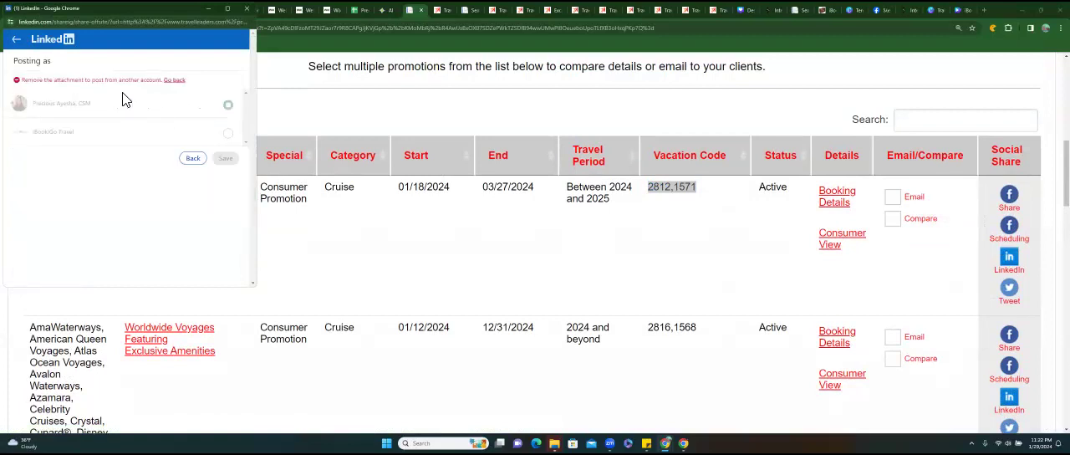
left_click(227, 134)
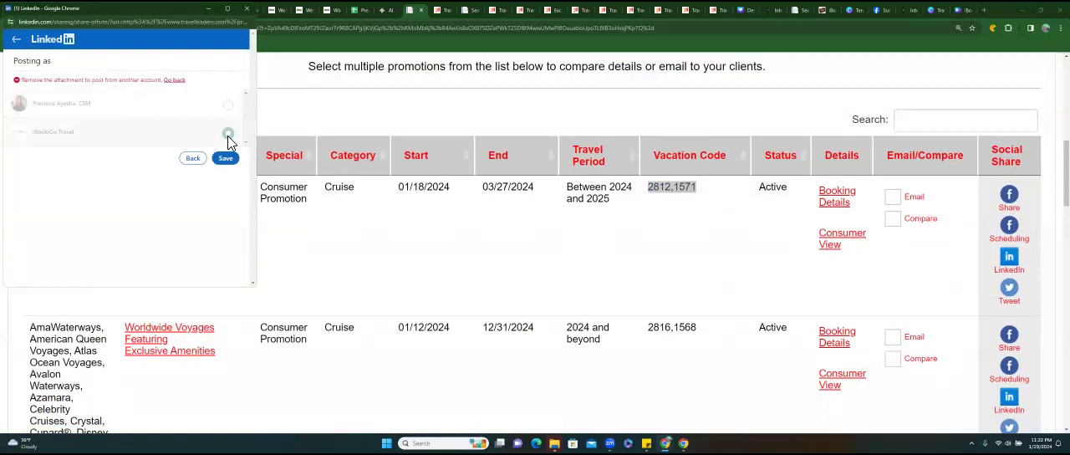
left_click(225, 158)
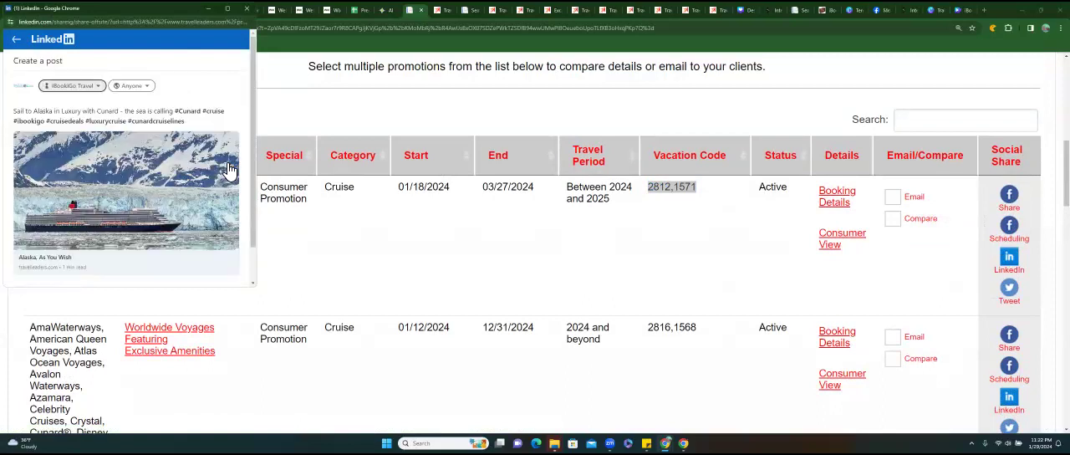
left_click_drag(254, 90, 255, 167)
left_click(226, 275)
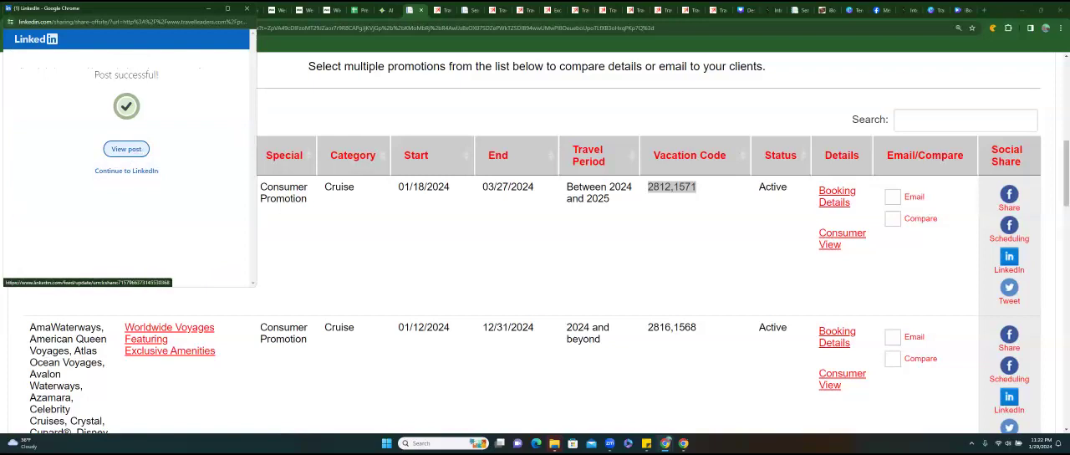
View the published LinkedIn post and look through its linked Alaska, As You Wish promotion page, closing that page when done.
left_click(127, 151)
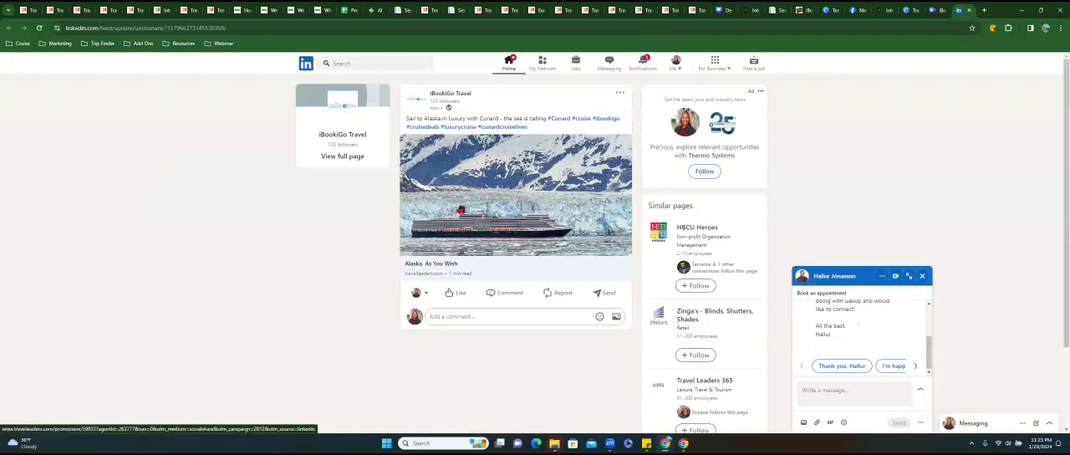
left_click(515, 200)
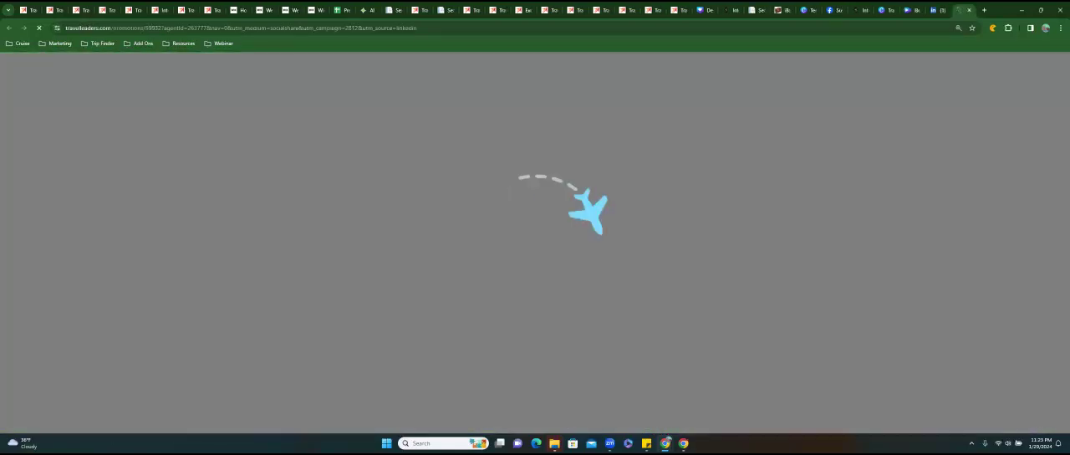
scroll(522, 218, "down", 10)
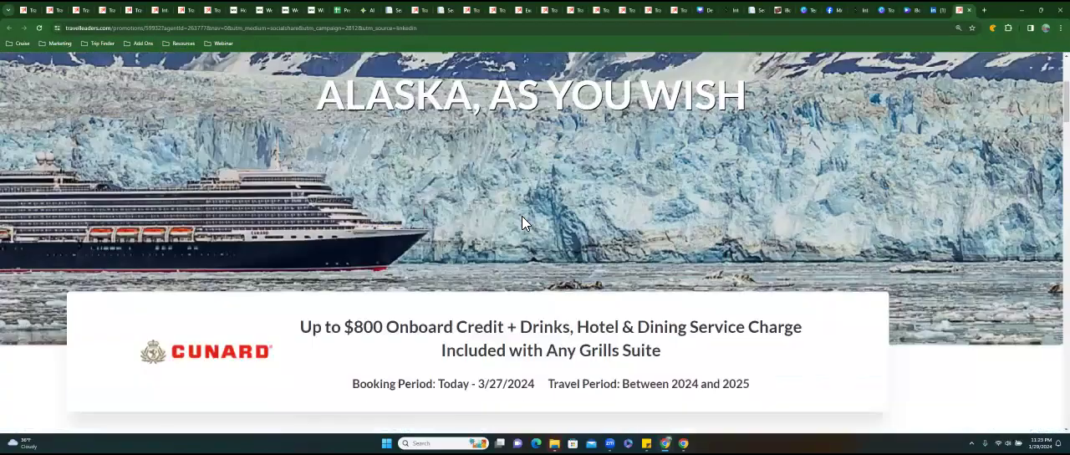
scroll(522, 222, "down", 10)
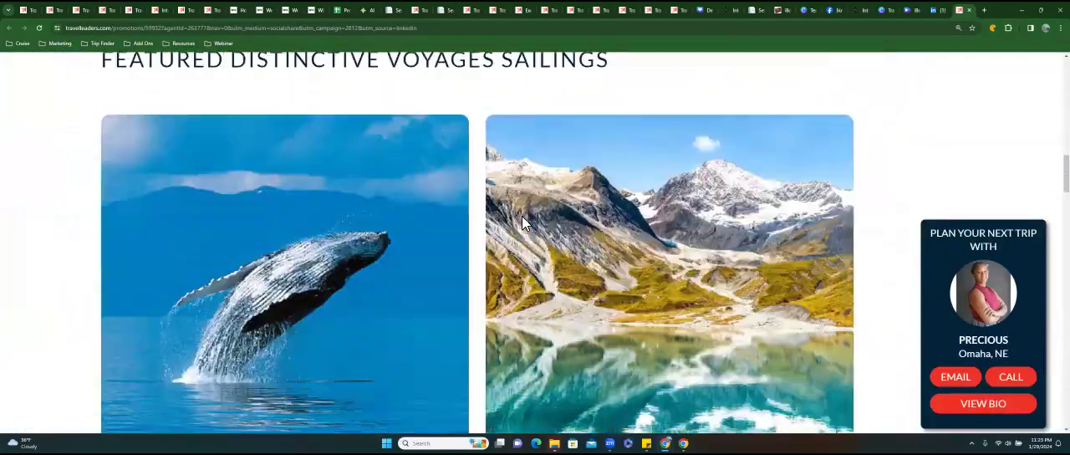
scroll(522, 222, "down", 3)
scroll(521, 223, "up", 8)
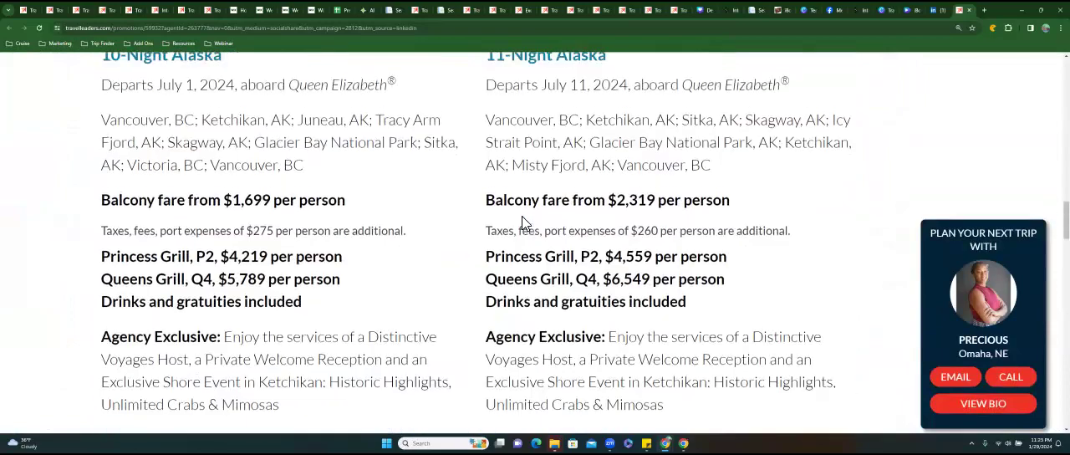
scroll(522, 222, "up", 10)
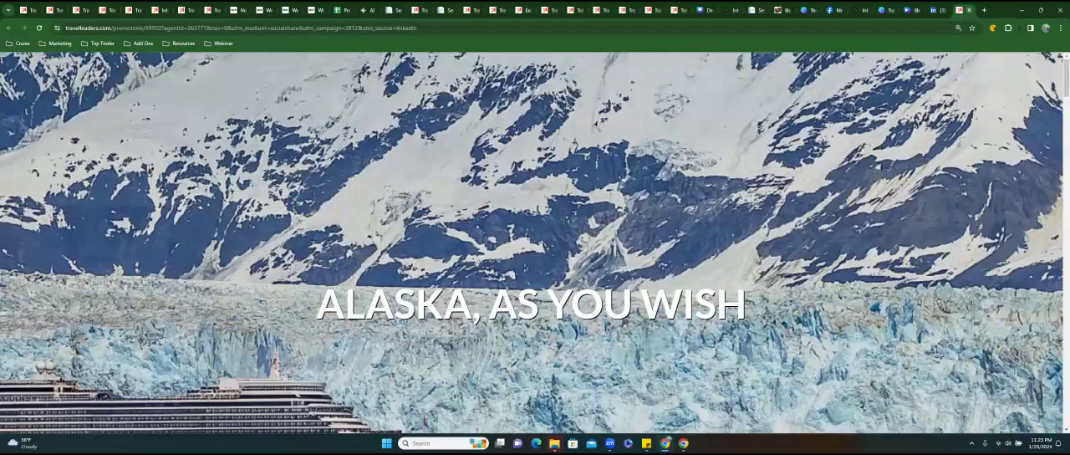
left_click(970, 10)
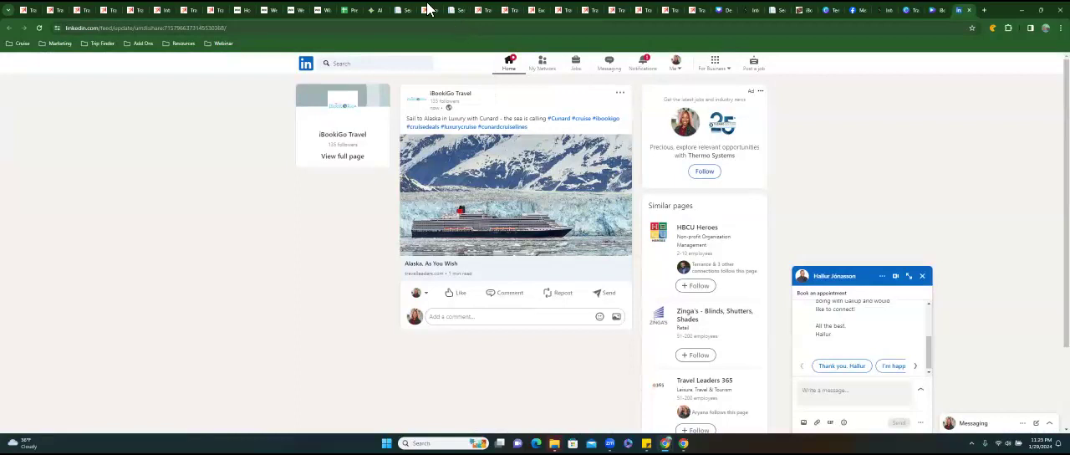
Return to the Cunard promotion search results and highlight the details of the Alaska, As You Wish row.
left_click(402, 12)
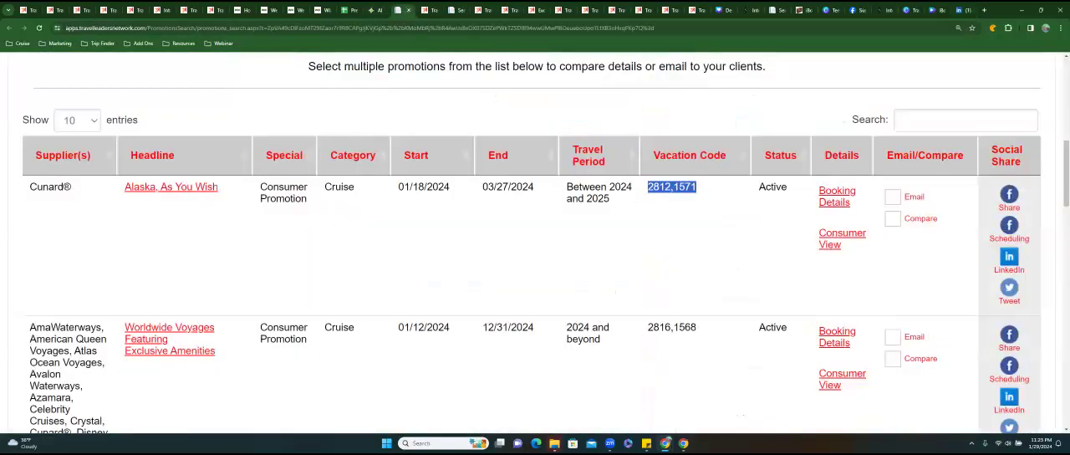
left_click(462, 222)
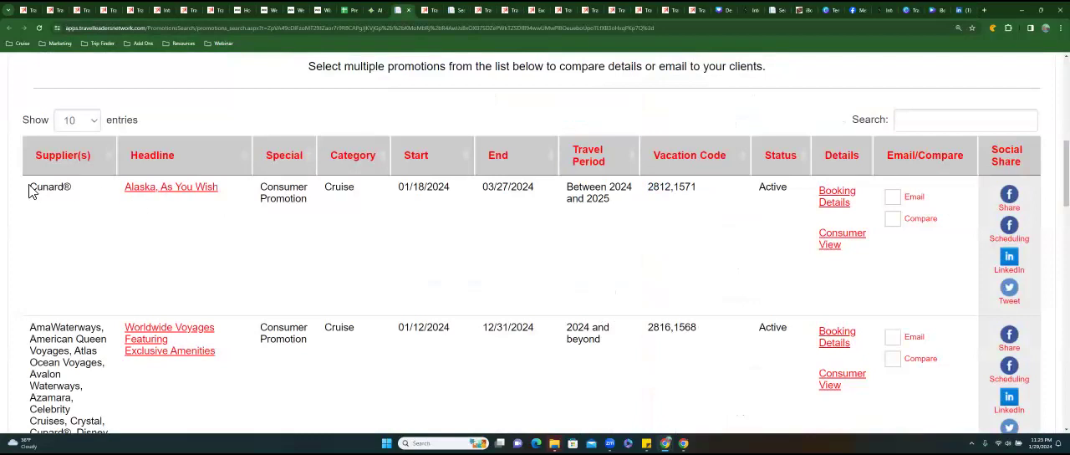
left_click_drag(360, 192, 820, 218)
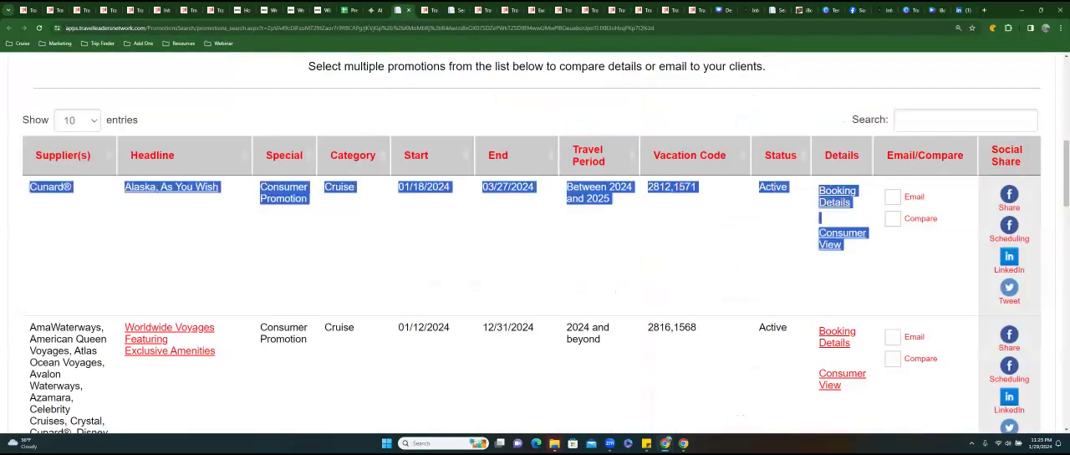
left_click(710, 272)
Clear the supplier filter and search the promotions with honeymoon as the destination.
scroll(711, 272, "down", 4)
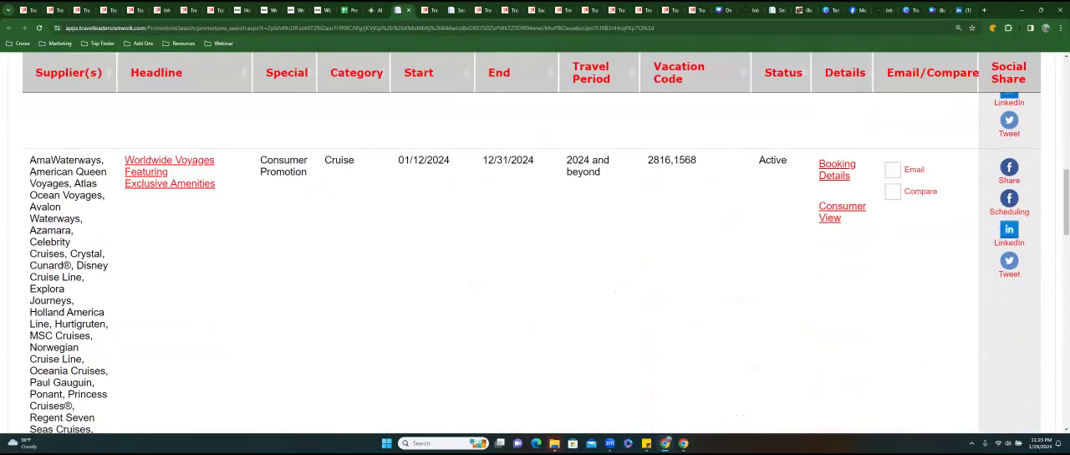
scroll(711, 272, "up", 5)
scroll(298, 201, "up", 5)
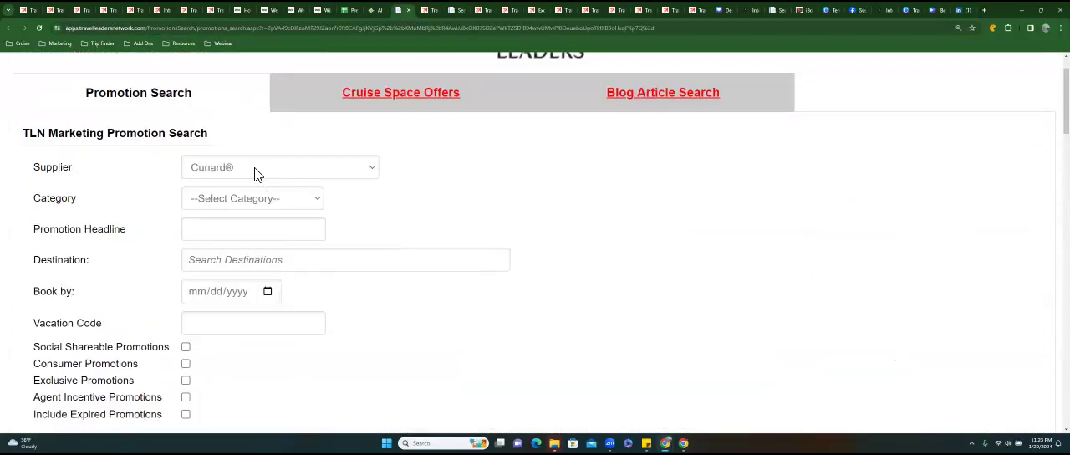
left_click(341, 176)
left_click(323, 187)
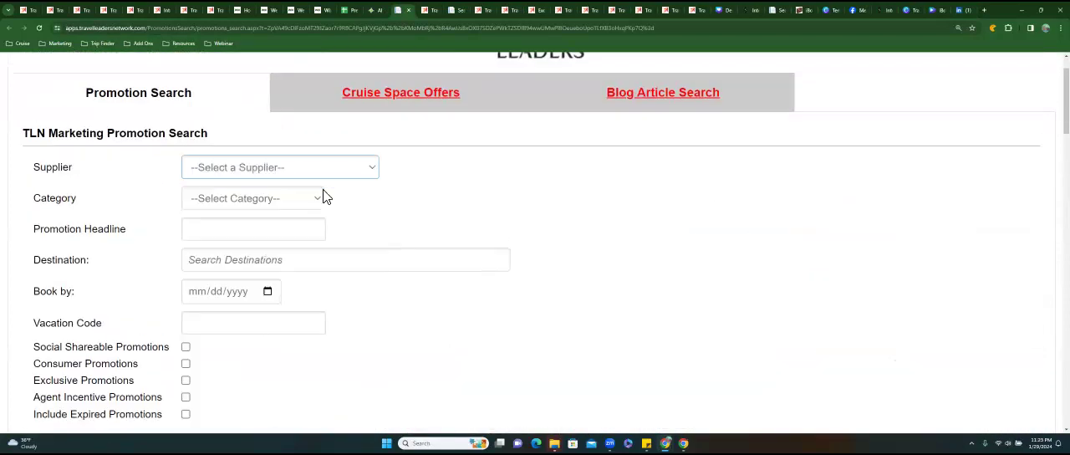
left_click(345, 260)
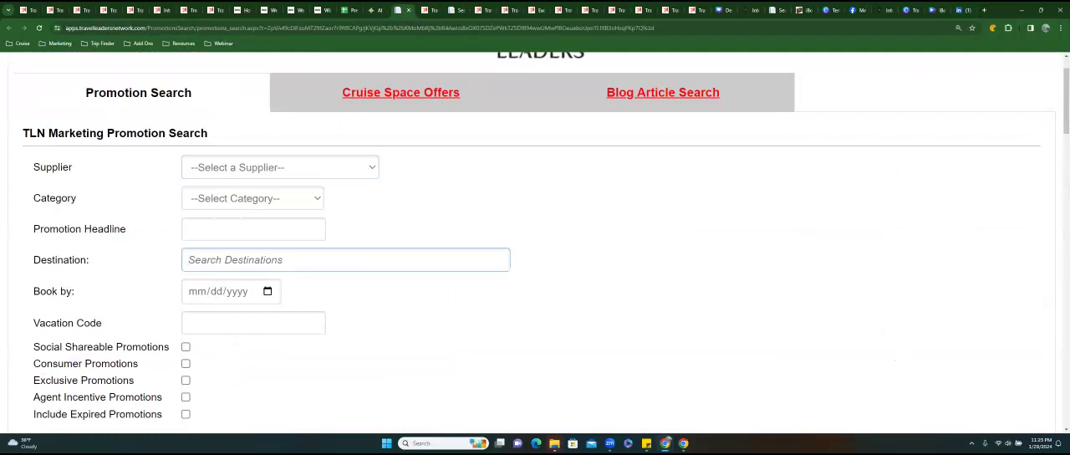
type("honeymoon")
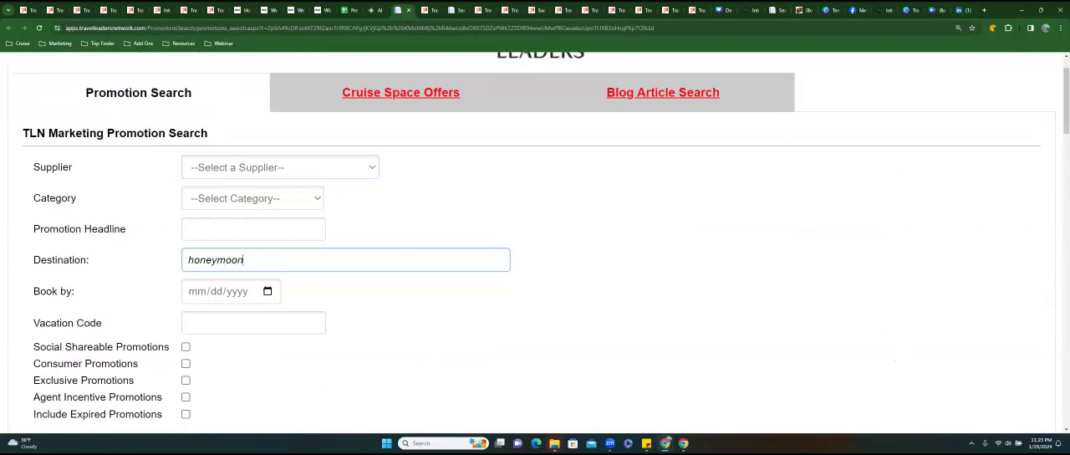
scroll(535, 251, "down", 3)
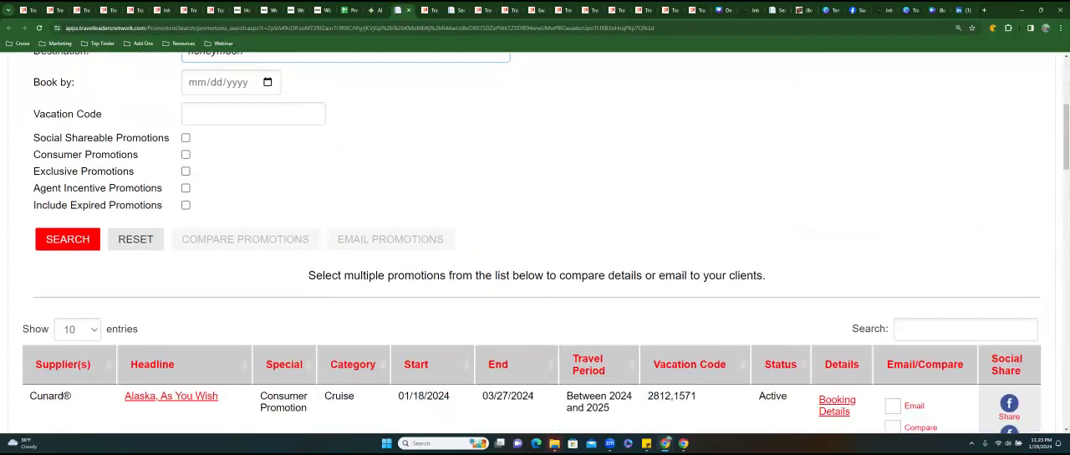
key("Return")
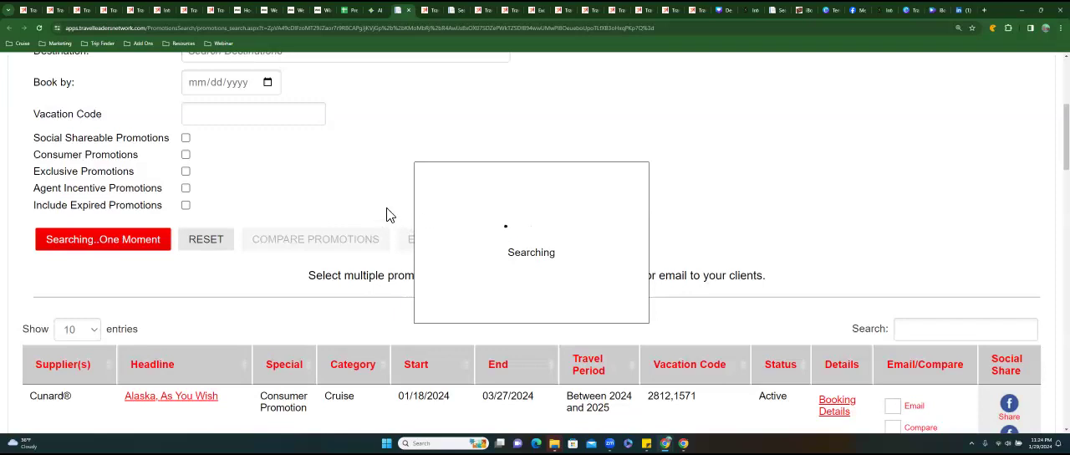
Look through the wedding and other Programs promotions in the other open promotion search.
left_click(461, 12)
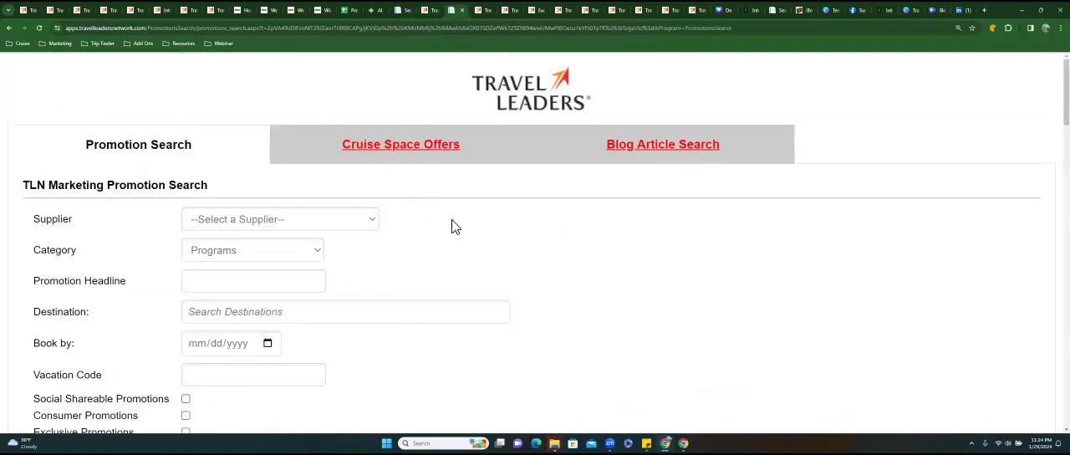
scroll(451, 226, "down", 7)
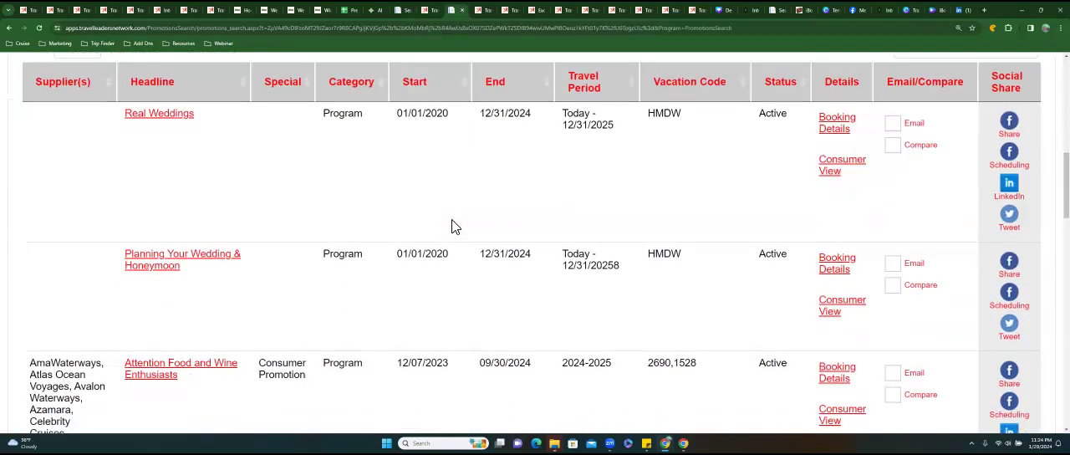
scroll(452, 226, "down", 3)
scroll(452, 226, "up", 6)
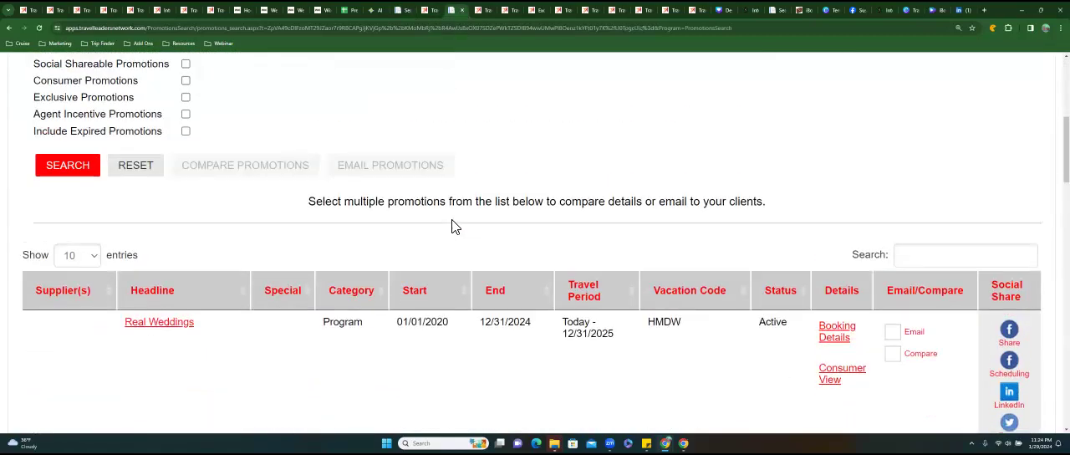
scroll(451, 226, "up", 4)
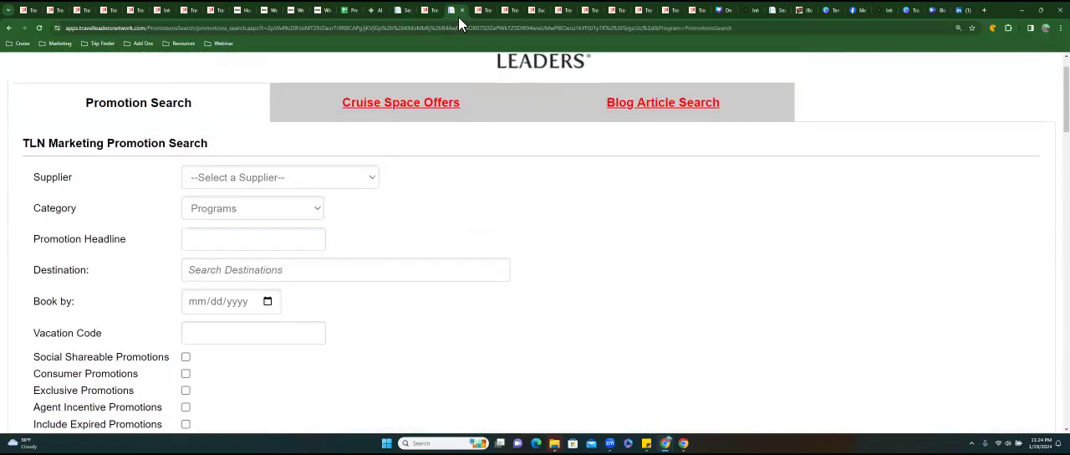
Close the Travel Leaders tab between the two promotion searches and return to the Programs search after checking the honeymoon one.
left_click(429, 11)
left_click(434, 10)
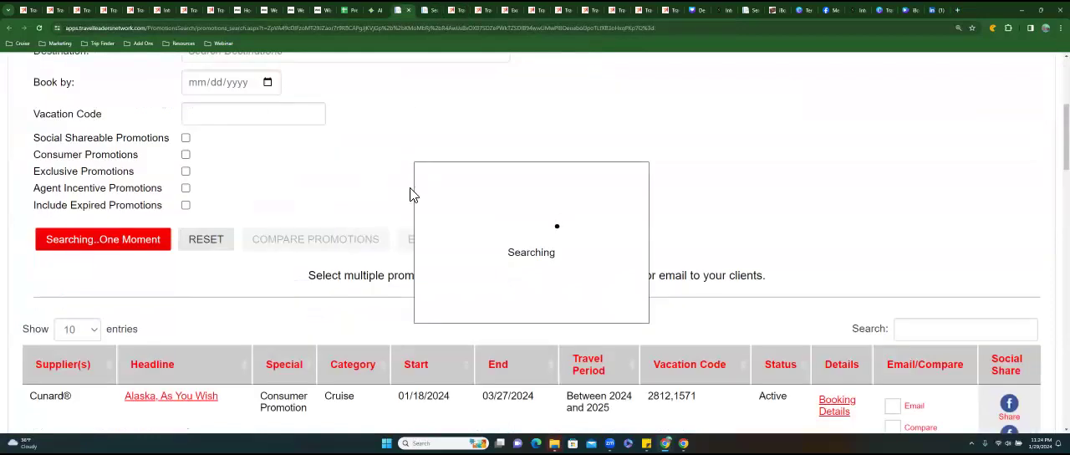
scroll(408, 199, "down", 4)
scroll(401, 204, "up", 5)
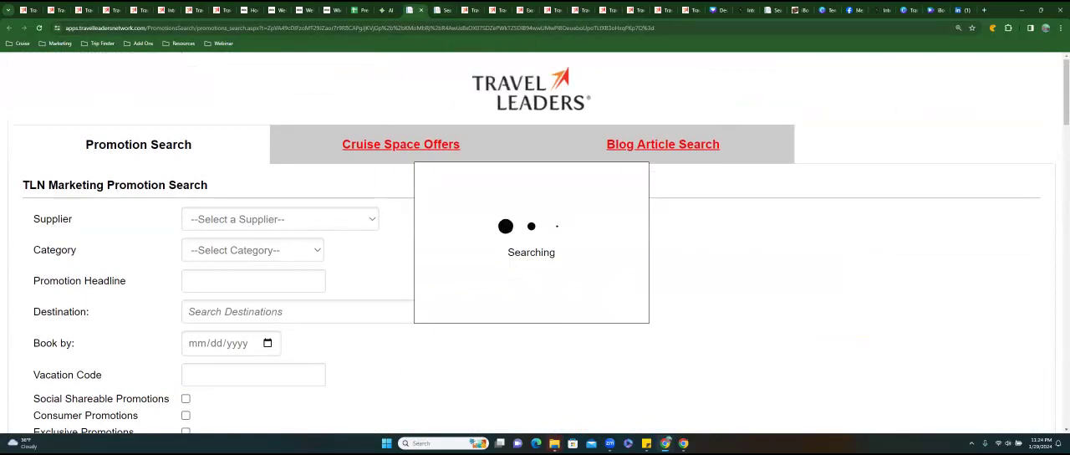
left_click(445, 11)
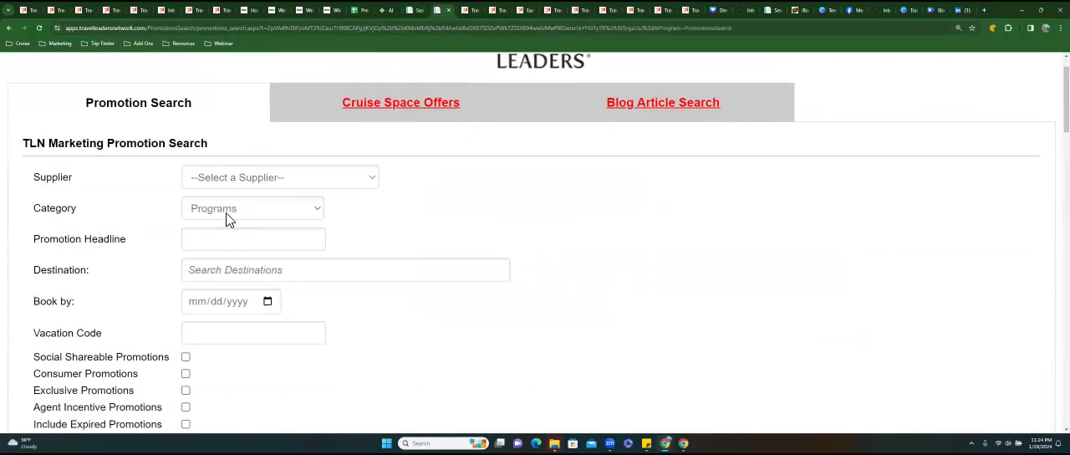
Open the consumer view of the Real Weddings program promotion and look over its page.
scroll(262, 218, "down", 3)
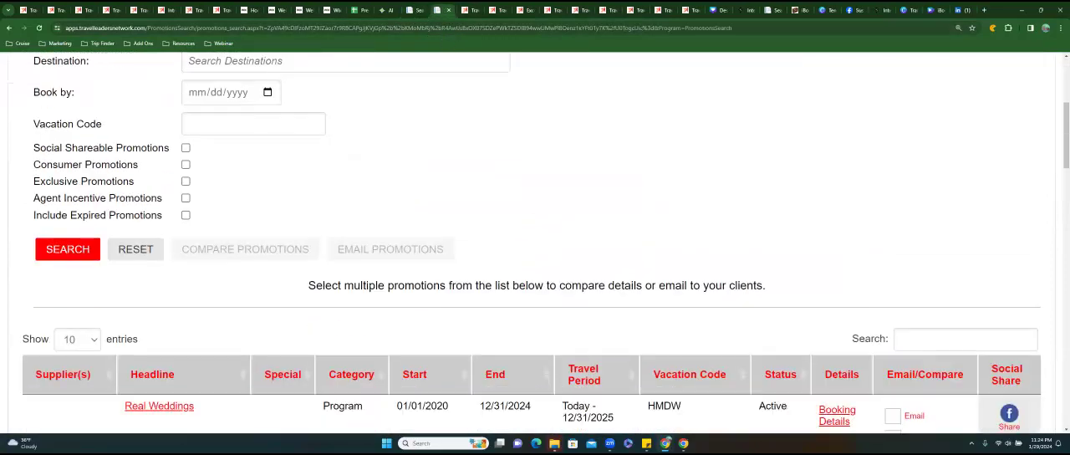
scroll(535, 251, "down", 2)
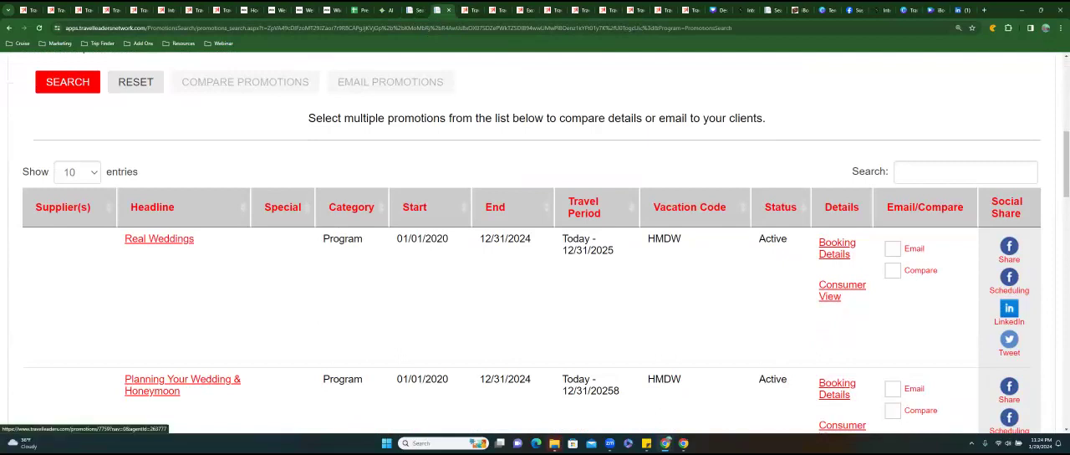
left_click(842, 286)
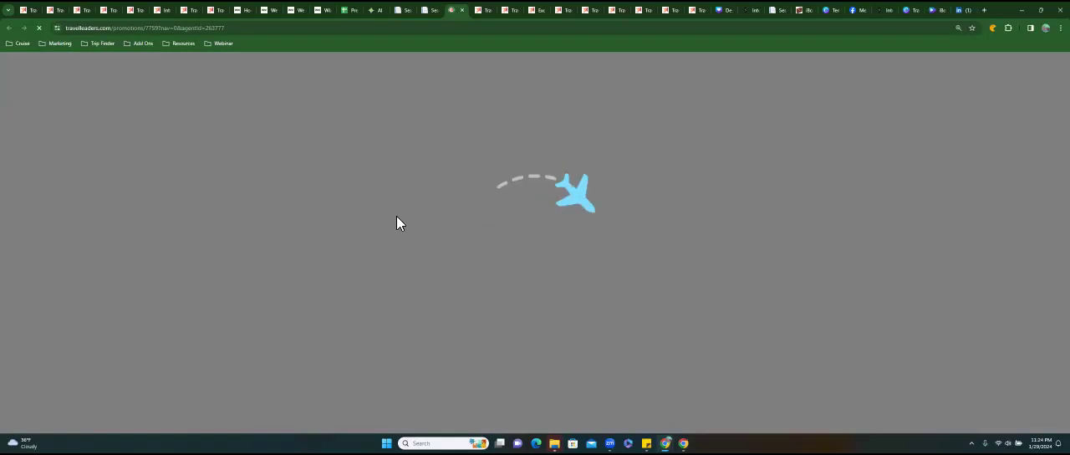
scroll(397, 216, "down", 5)
scroll(535, 243, "down", 8)
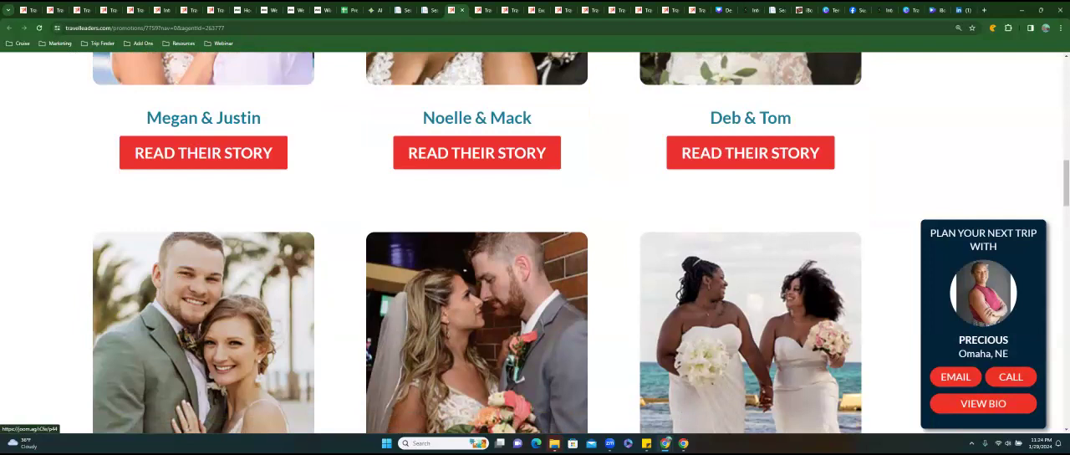
scroll(535, 242, "up", 10)
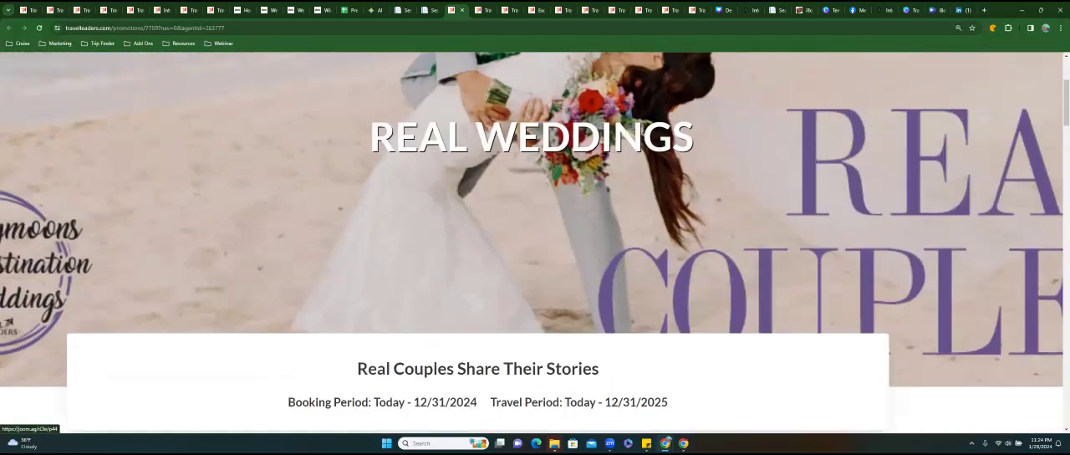
scroll(449, 199, "down", 3)
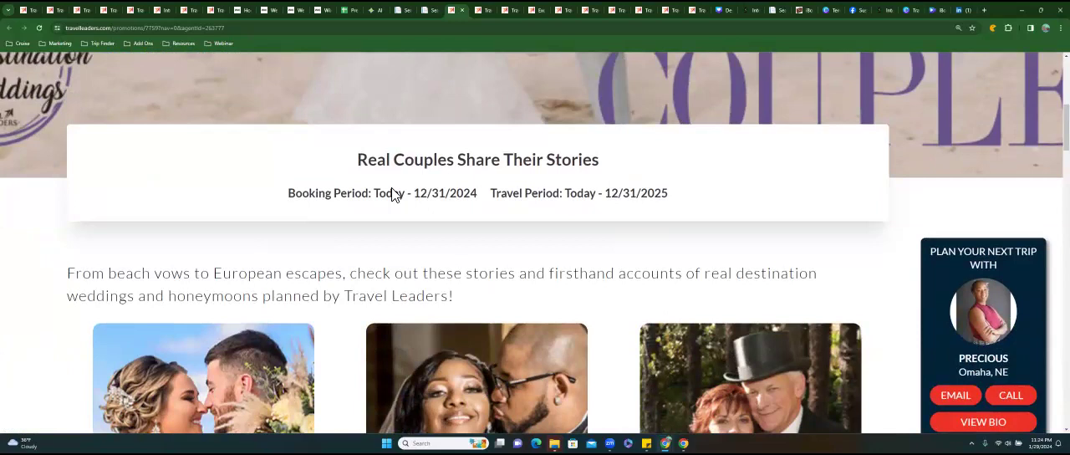
Highlight the booking period dates on the Real Weddings page and browse the couples' stories below.
left_click_drag(378, 194, 492, 200)
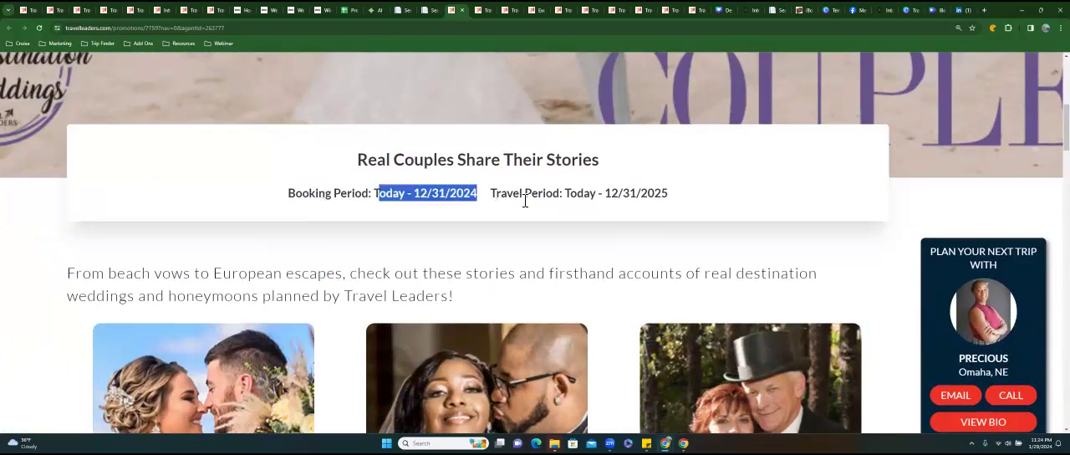
left_click(362, 199)
scroll(493, 205, "down", 3)
scroll(477, 242, "down", 5)
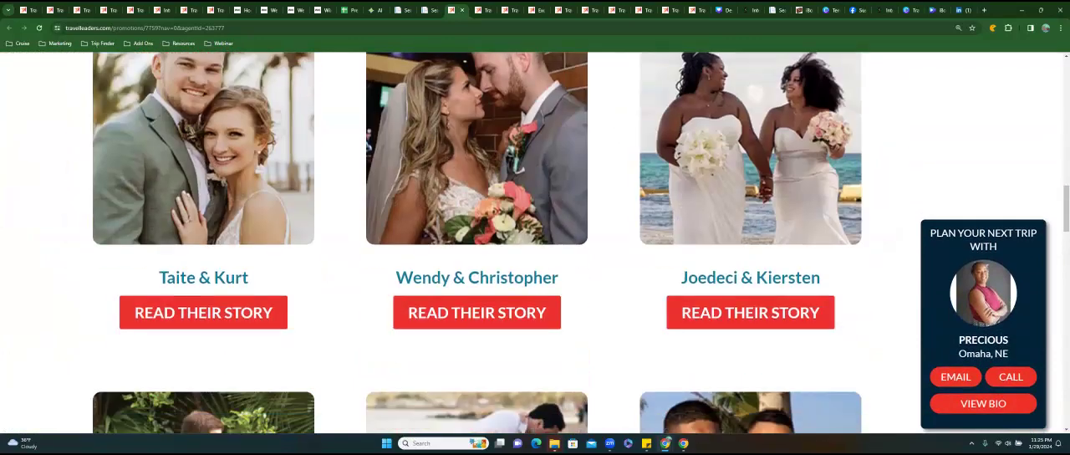
scroll(476, 242, "down", 8)
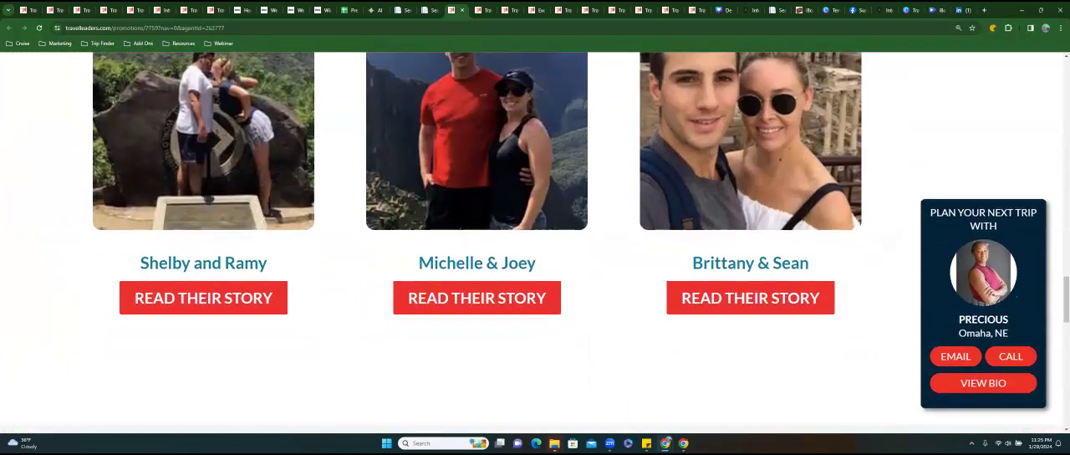
scroll(477, 243, "up", 8)
scroll(477, 242, "up", 5)
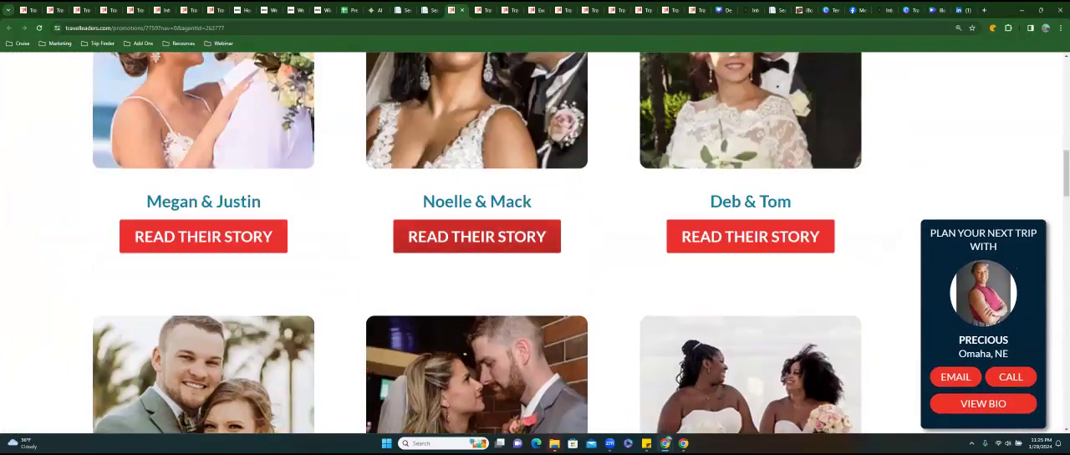
Open the second couple's story from the Real Weddings page and examine its magazine spread up close.
left_click(476, 236)
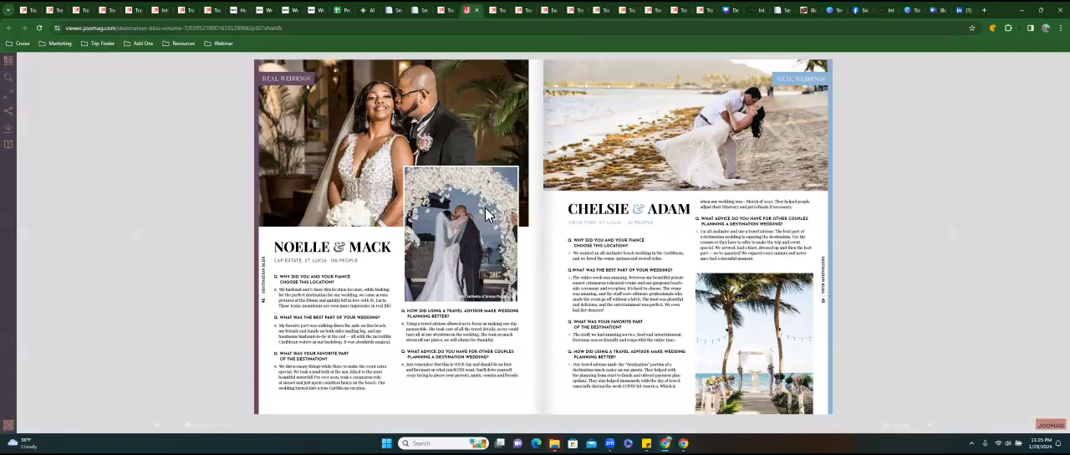
scroll(559, 212, "up", 3)
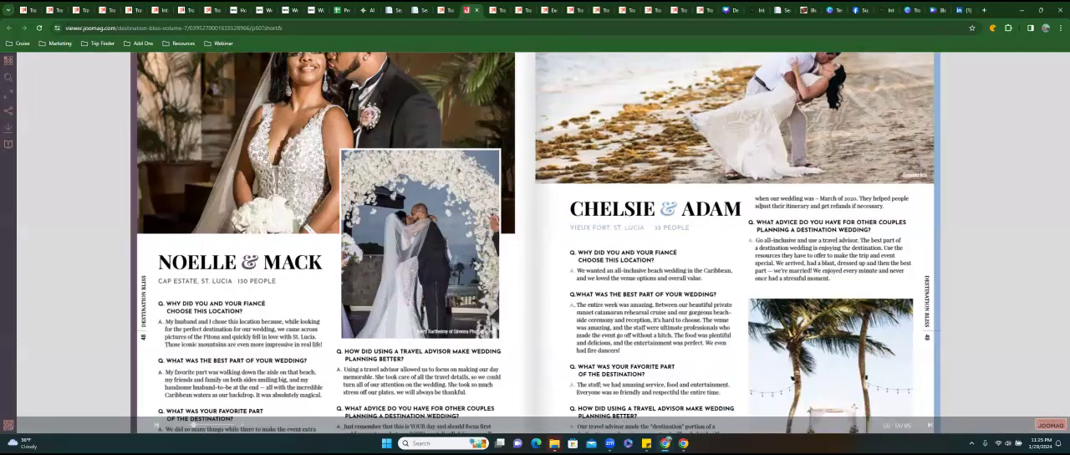
scroll(559, 212, "down", 3)
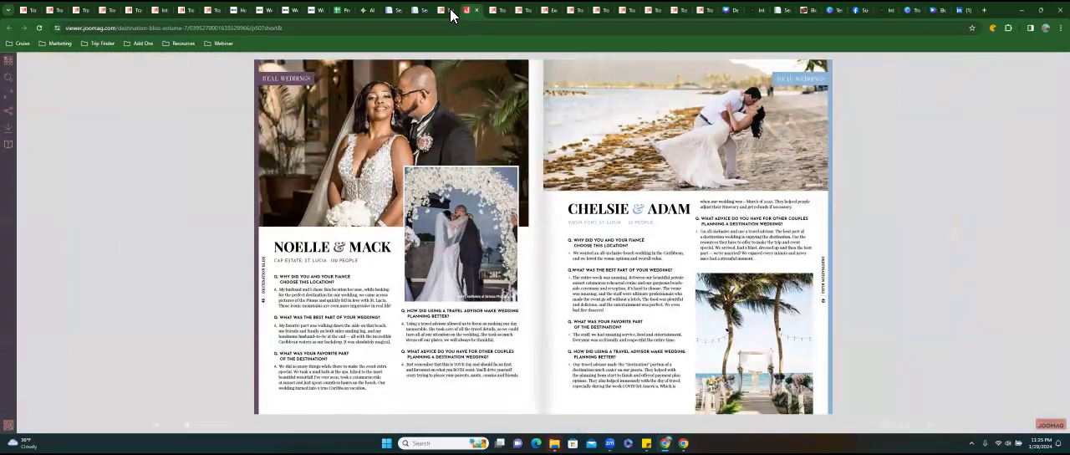
Return to the Real Weddings page and compare it with its listing in the Programs promotion search.
left_click(450, 12)
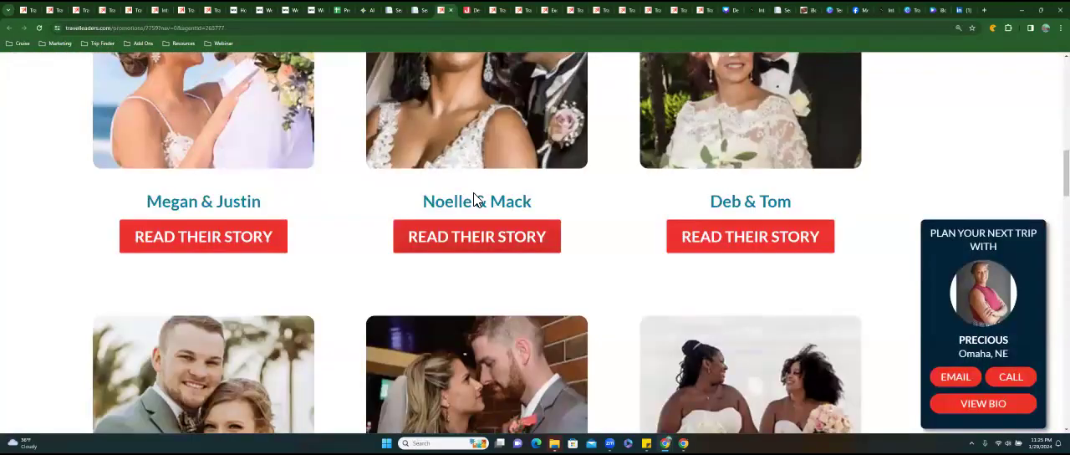
scroll(473, 192, "up", 5)
scroll(474, 193, "up", 4)
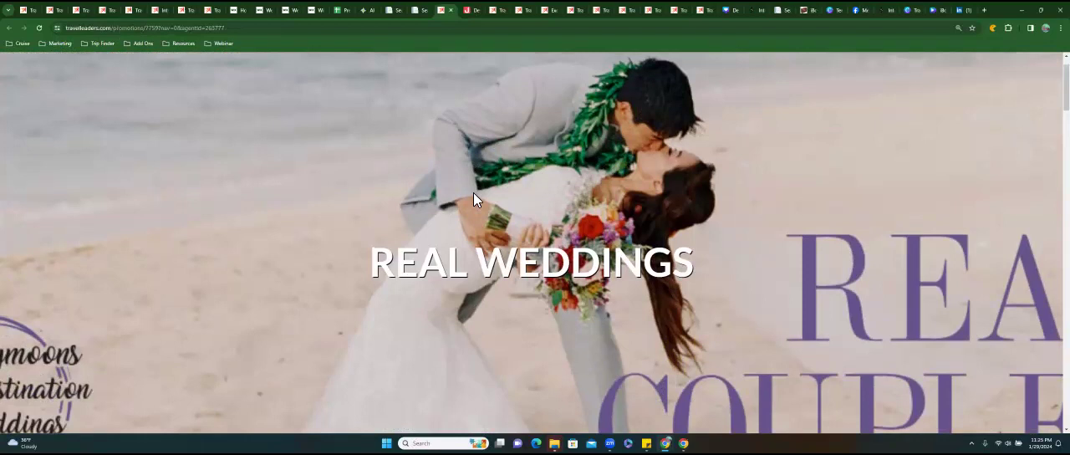
left_click(424, 17)
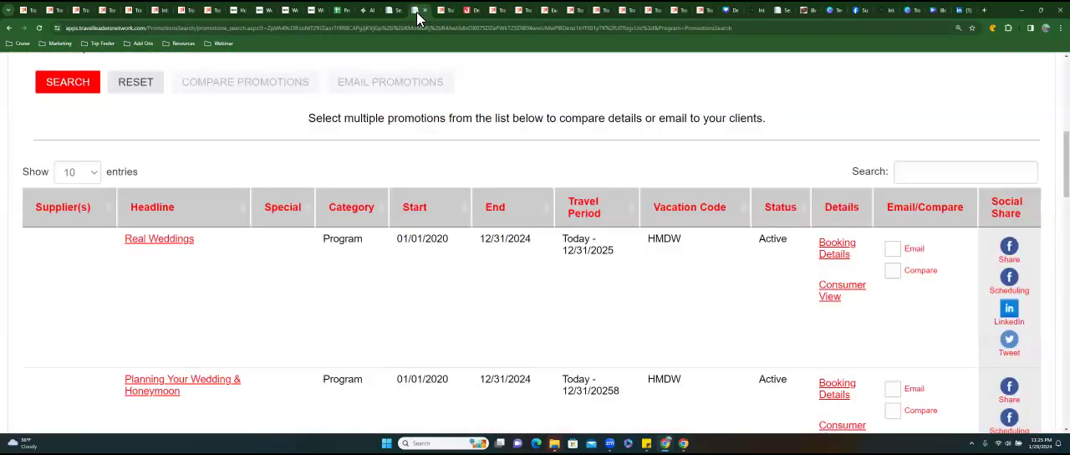
scroll(412, 220, "up", 1)
scroll(412, 220, "up", 5)
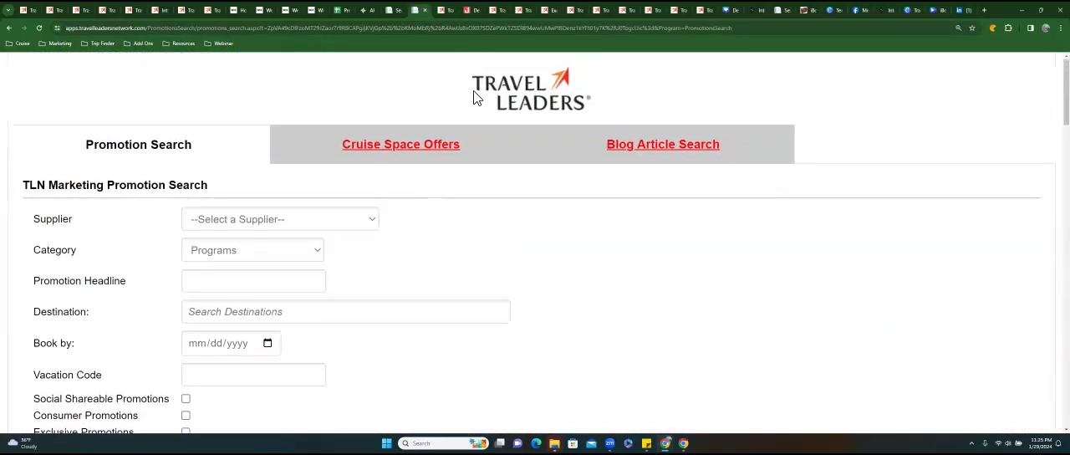
left_click(451, 12)
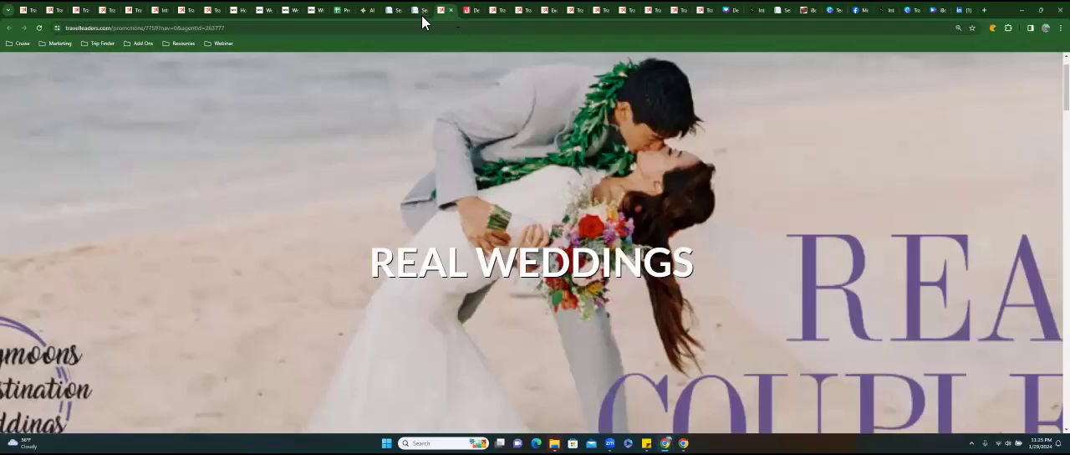
left_click(421, 13)
scroll(341, 223, "down", 1)
scroll(341, 223, "down", 3)
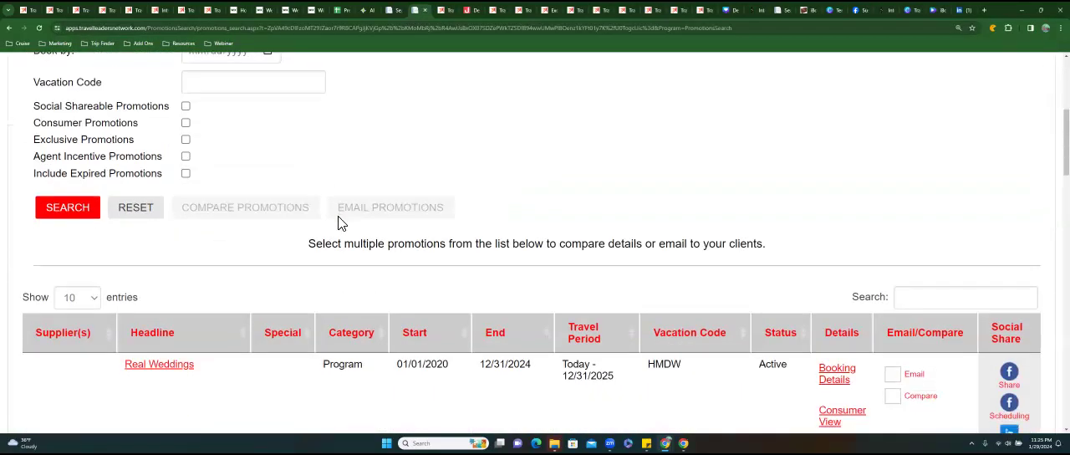
Reload the other promotion search to clear it and search the promotions with honeymoon as the promotion headline.
left_click(393, 10)
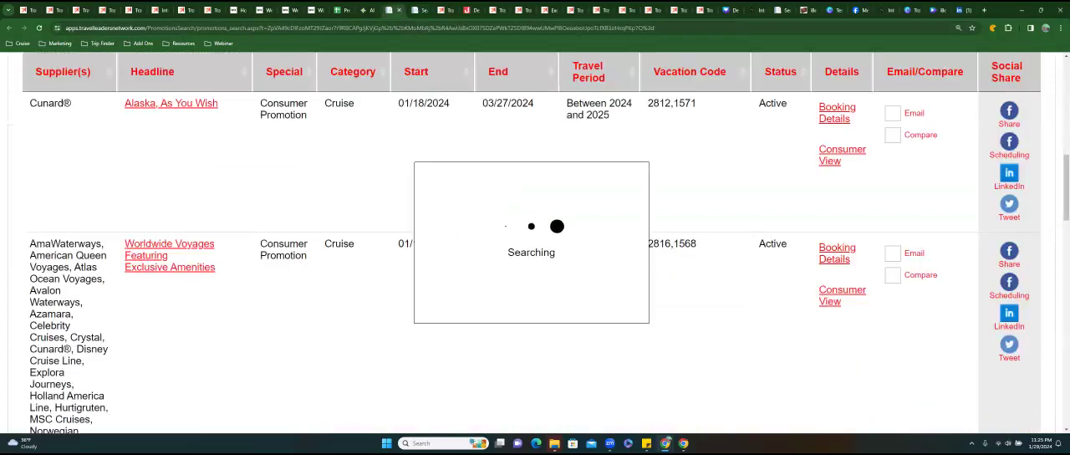
left_click(40, 30)
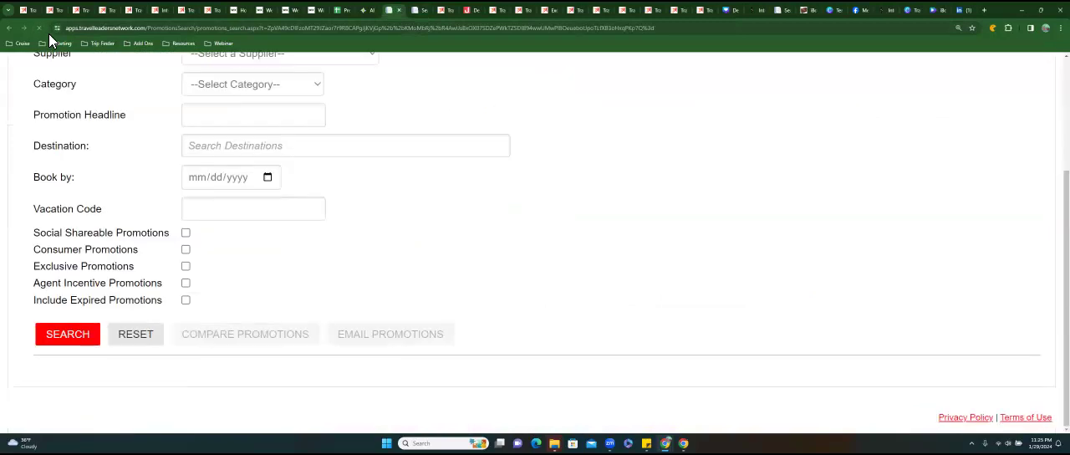
scroll(185, 214, "up", 3)
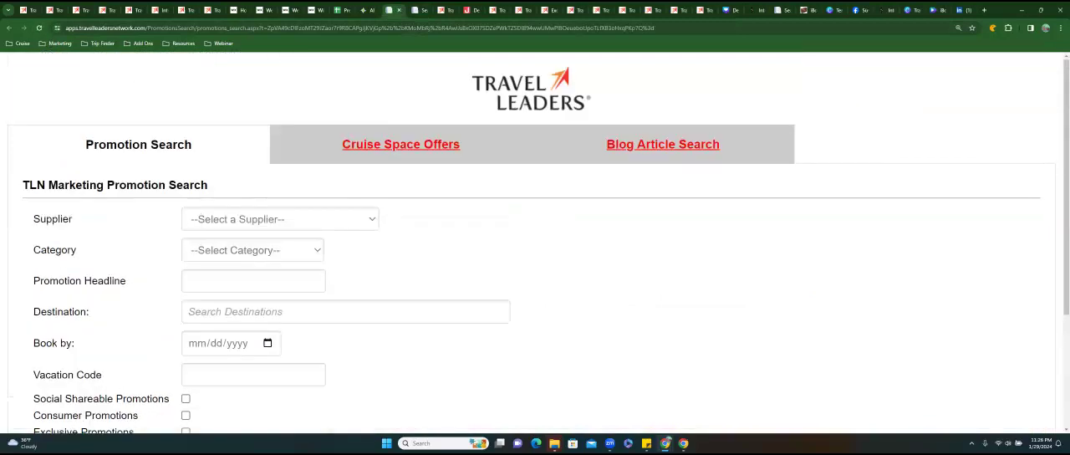
left_click(253, 281)
left_click(345, 312)
left_click(253, 281)
left_click(242, 305)
scroll(535, 251, "down", 2)
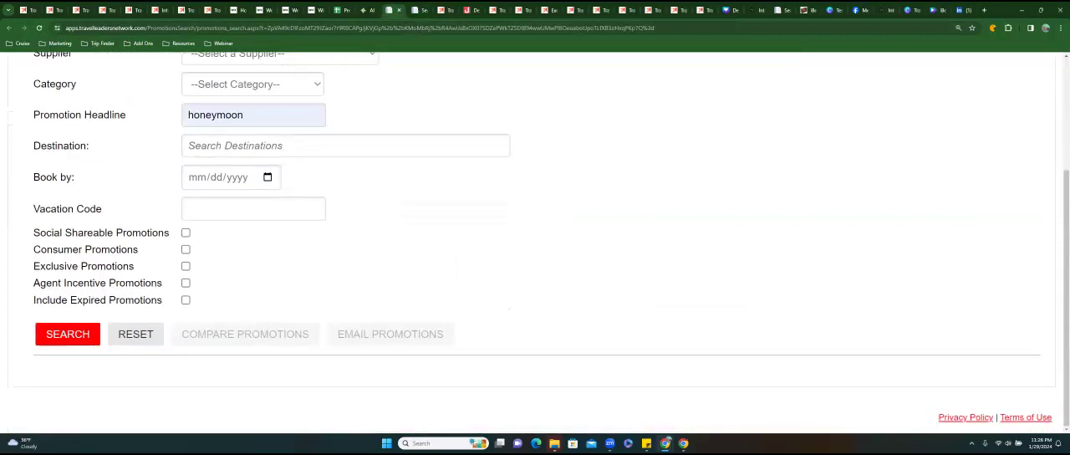
left_click(68, 334)
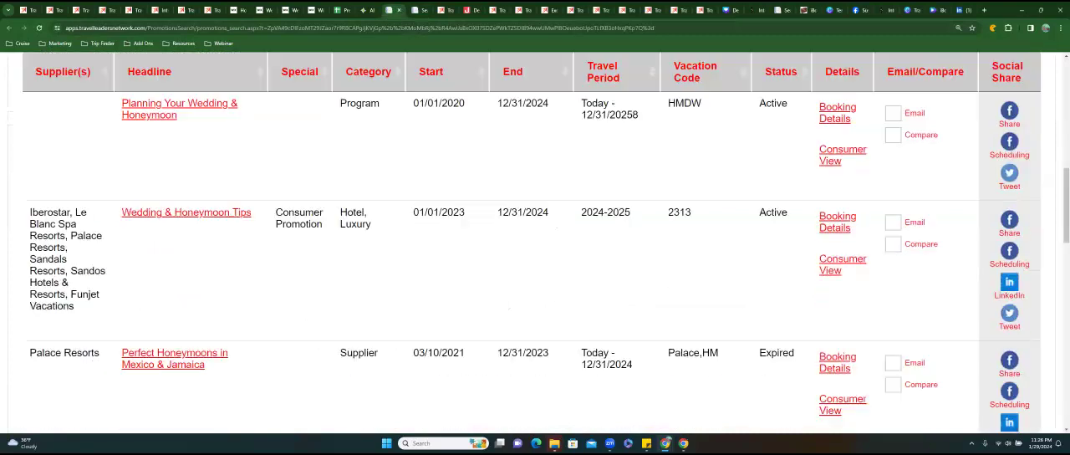
Open the consumer view of the Planning Your Wedding & Honeymoon promotion and look through its article tiles.
scroll(535, 242, "up", 2)
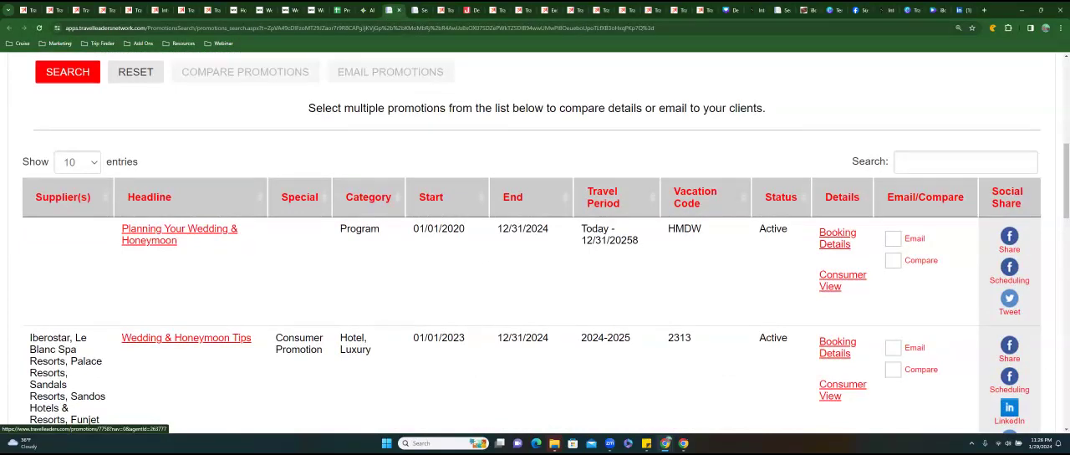
left_click(842, 281)
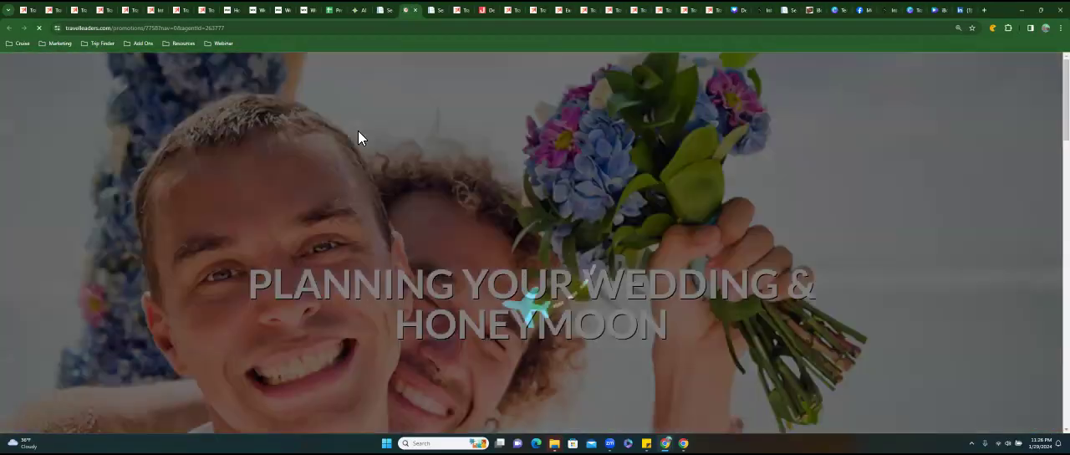
scroll(535, 242, "down", 3)
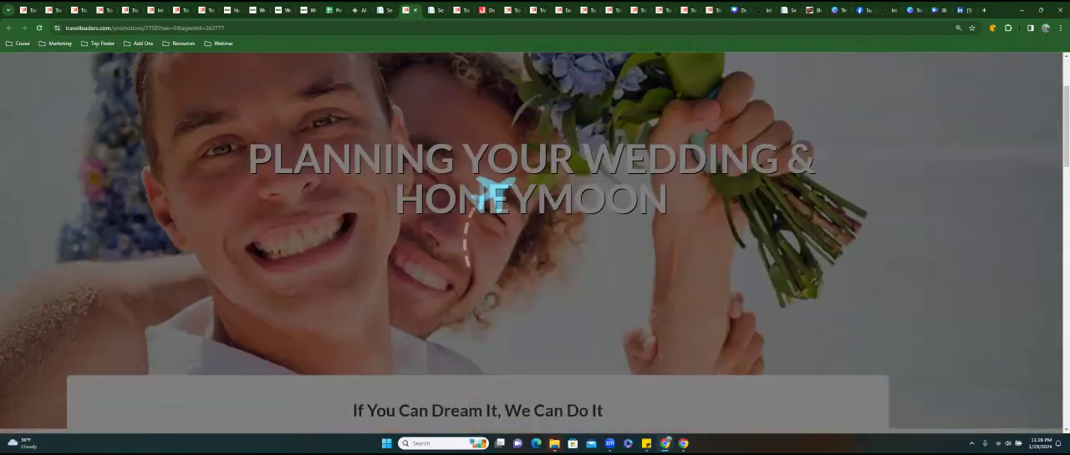
scroll(535, 242, "down", 5)
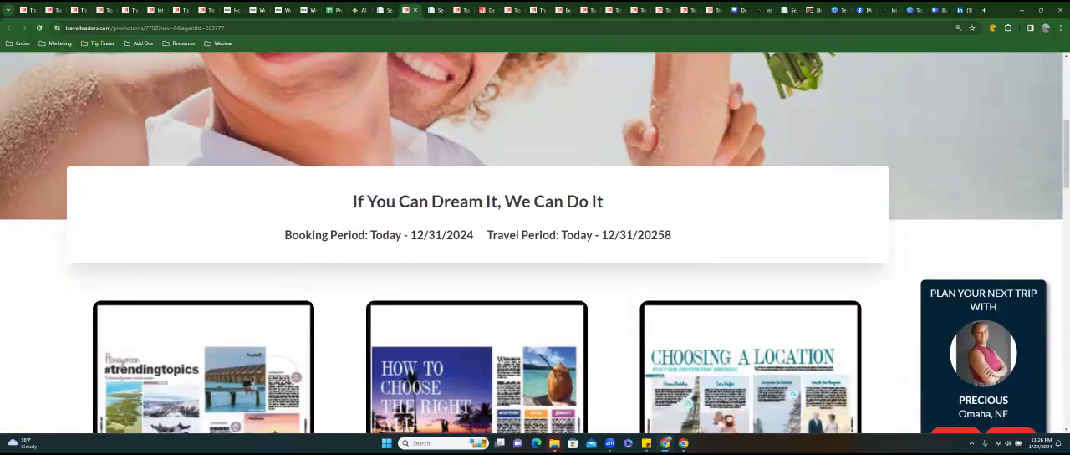
scroll(411, 209, "up", 2)
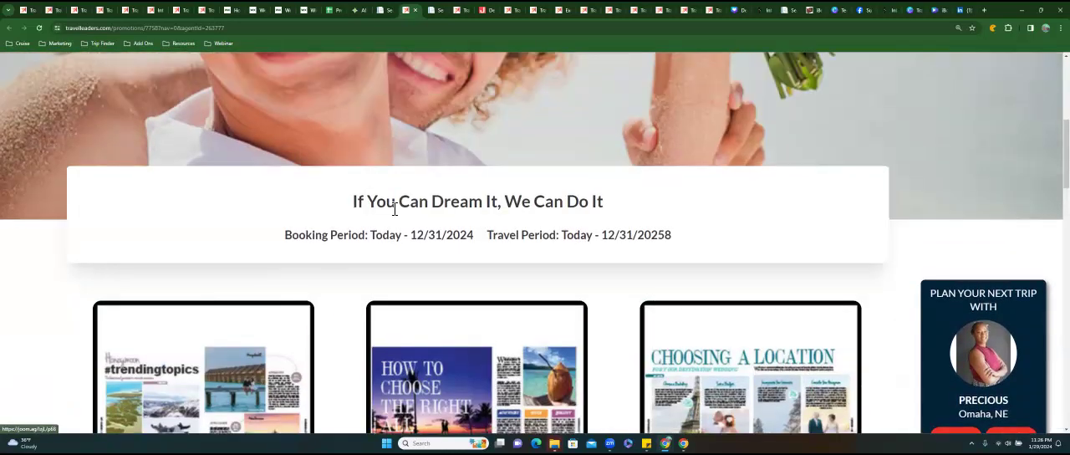
scroll(394, 208, "down", 2)
scroll(410, 251, "down", 3)
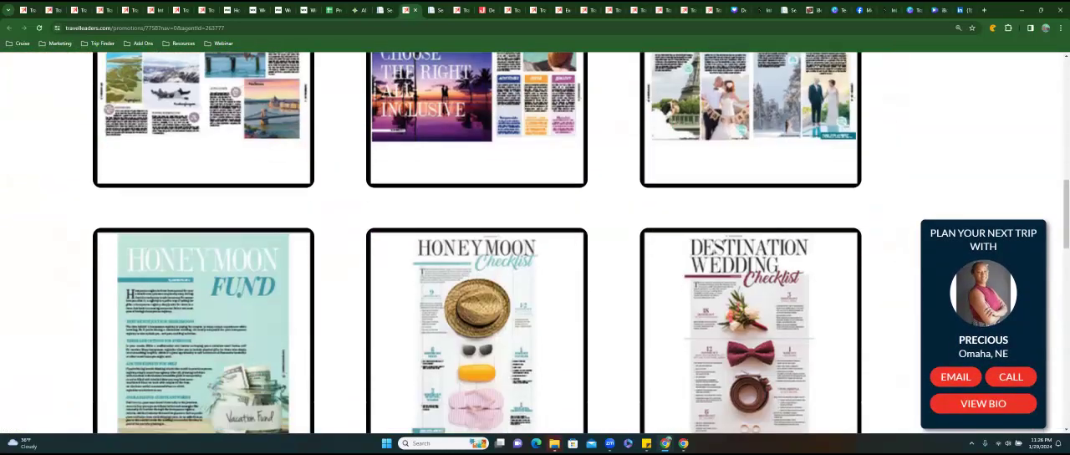
View the Honeymoon #trendingtopics article in the magazine and return to the Planning Your Wedding & Honeymoon page.
left_click(216, 112)
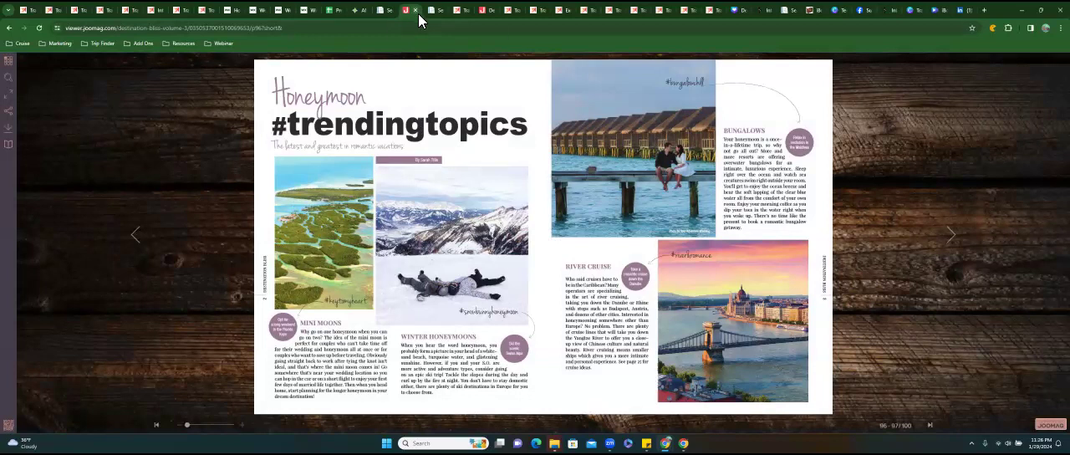
left_click(8, 28)
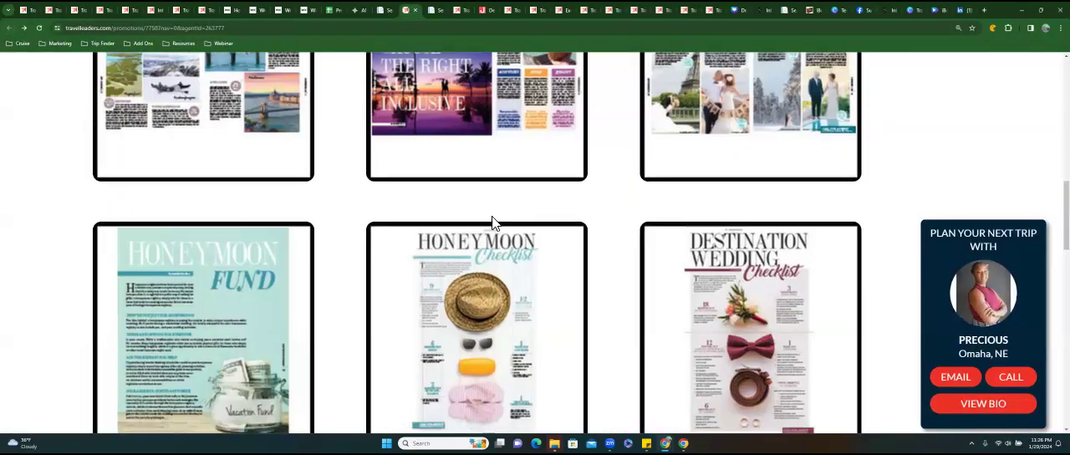
scroll(434, 209, "up", 7)
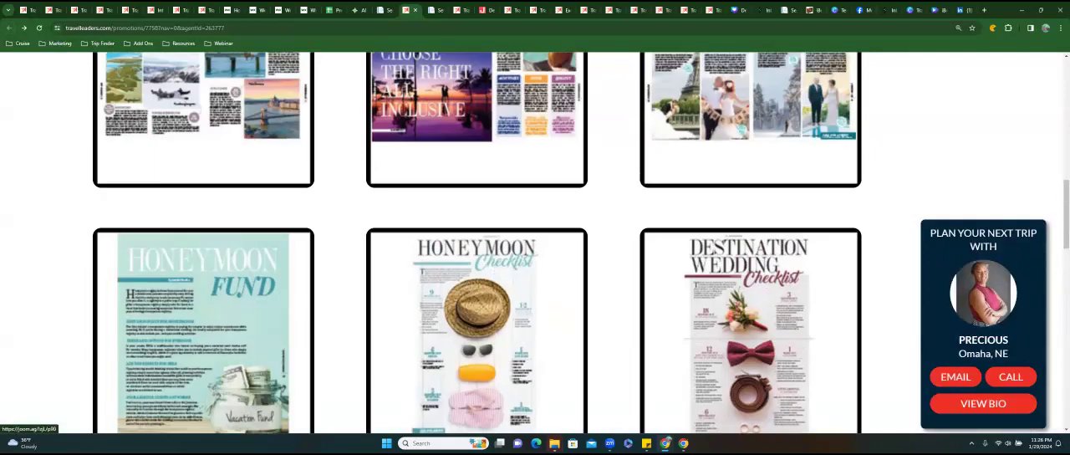
scroll(418, 209, "up", 10)
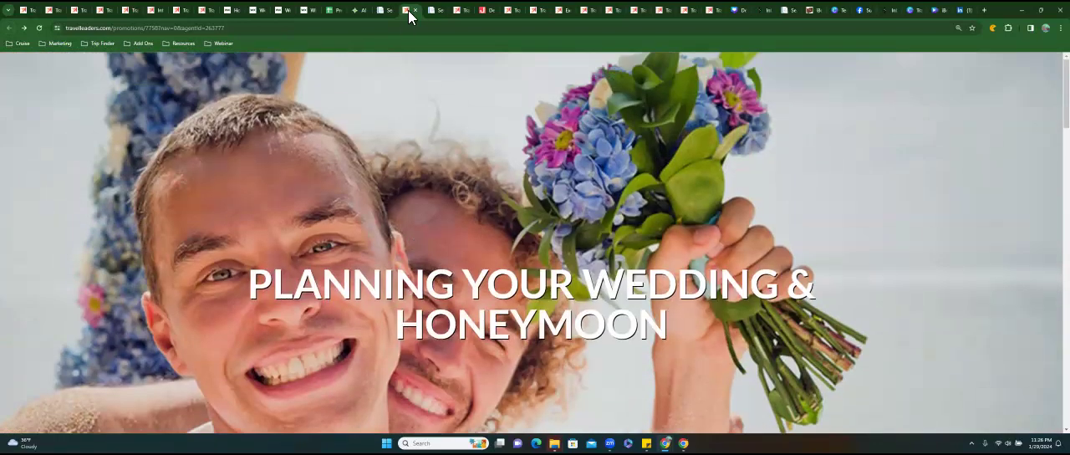
Close the Planning Your Wedding & Honeymoon page and find Wedding & Honeymoon Tips in the headline search results.
left_click(416, 10)
scroll(535, 250, "down", 3)
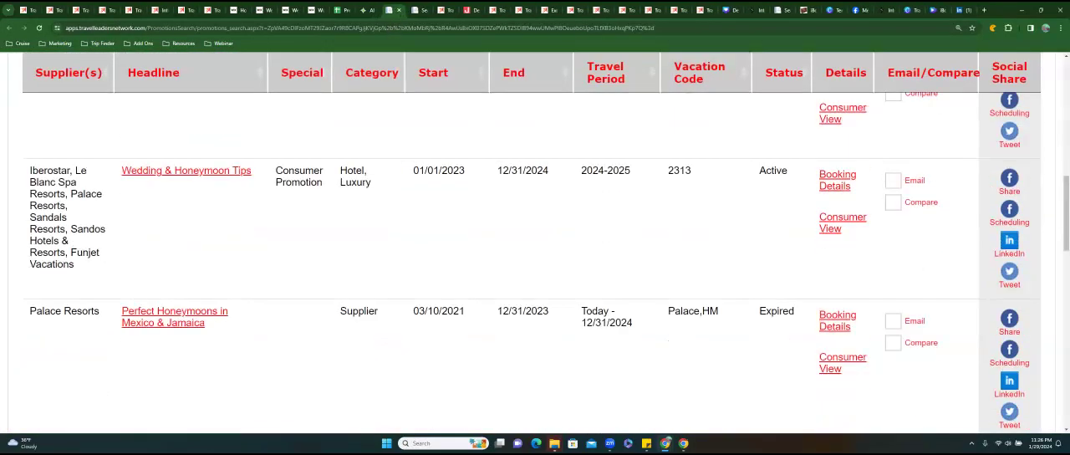
Open the consumer page of the Wedding & Honeymoon Tips promotion and look through its magazine articles.
left_click(185, 171)
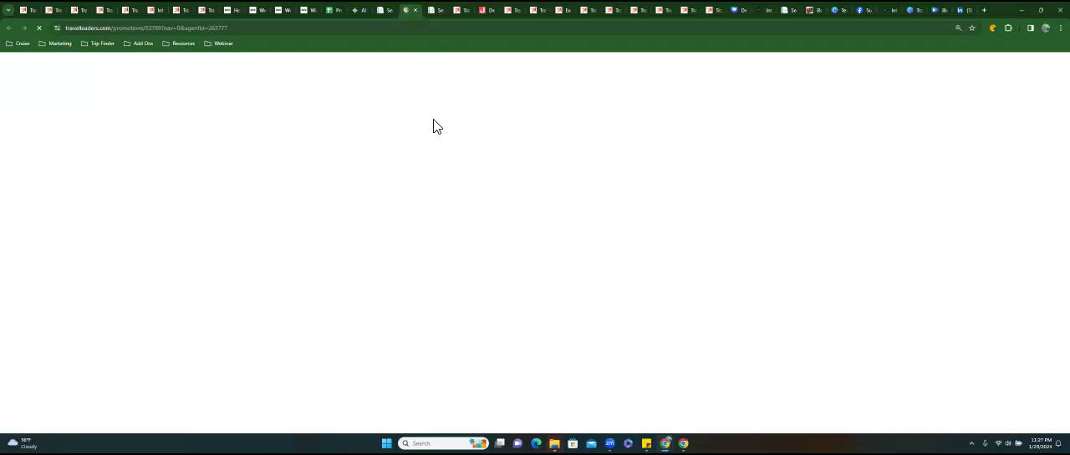
scroll(434, 119, "down", 10)
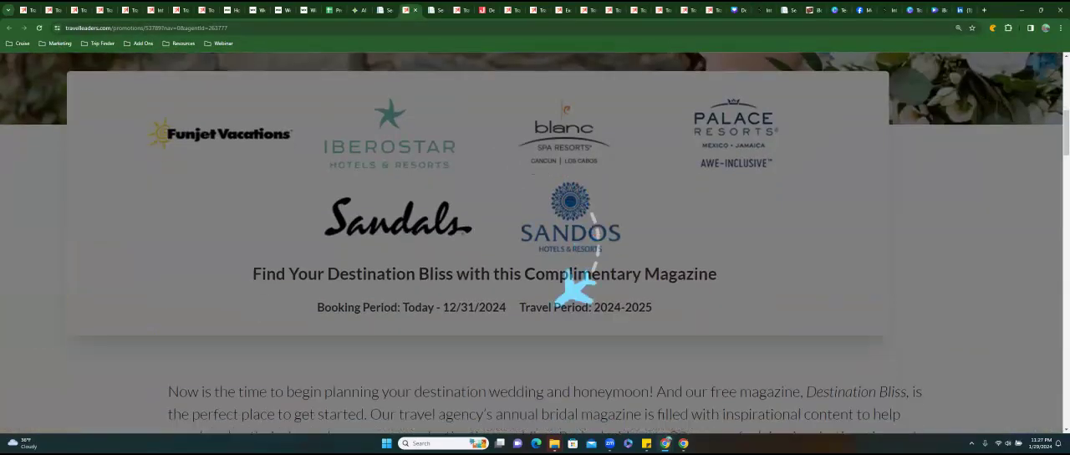
scroll(535, 251, "down", 7)
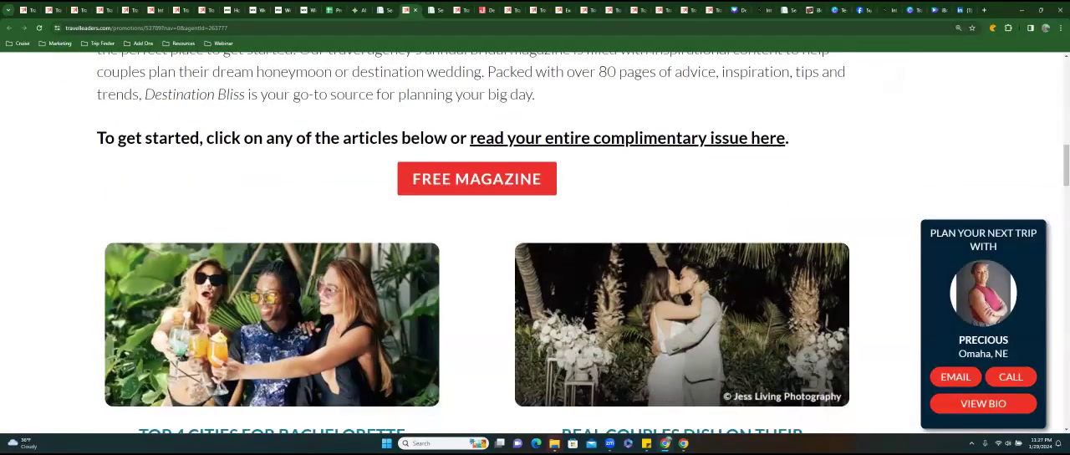
scroll(477, 251, "down", 6)
scroll(535, 251, "down", 8)
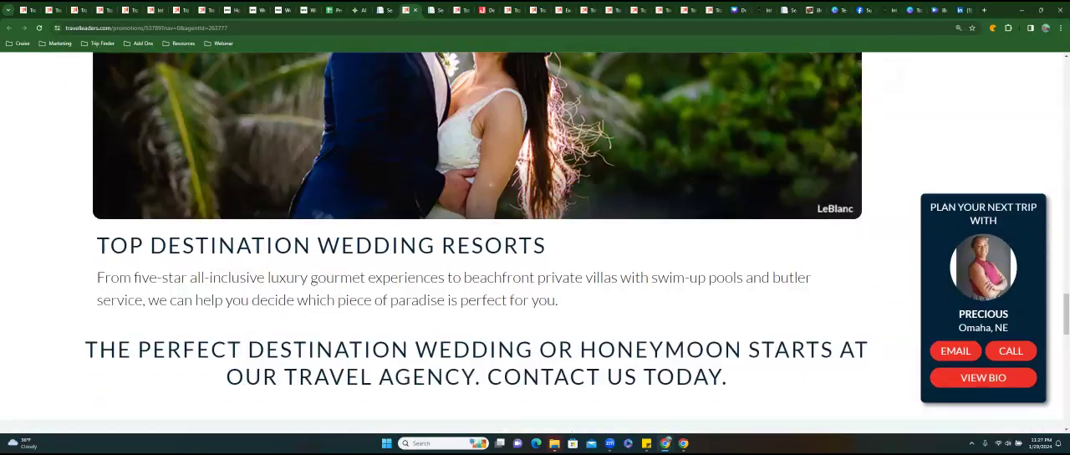
scroll(535, 251, "down", 5)
scroll(535, 250, "down", 3)
Go back over the Wedding & Honeymoon Tips page up to its banner and close the page.
scroll(535, 250, "up", 8)
scroll(535, 251, "up", 1)
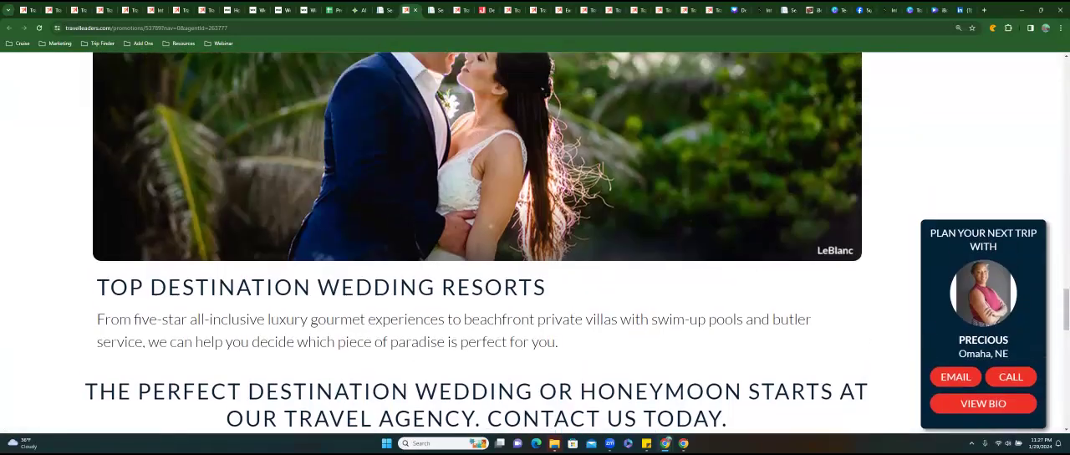
scroll(477, 243, "up", 20)
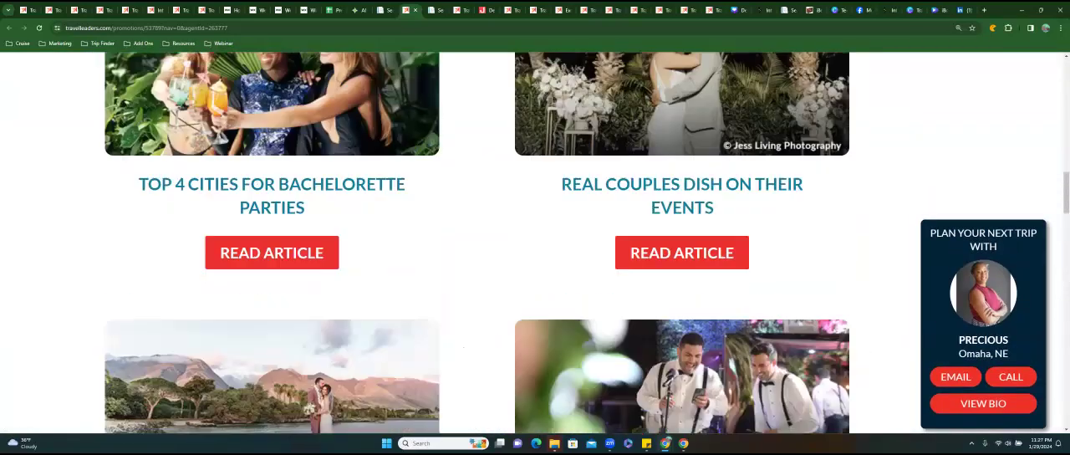
scroll(535, 243, "up", 10)
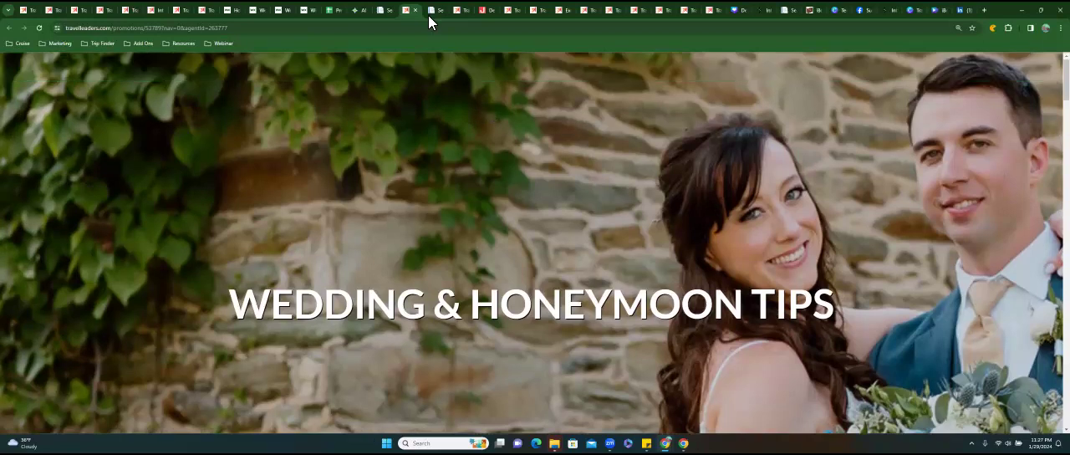
left_click(416, 11)
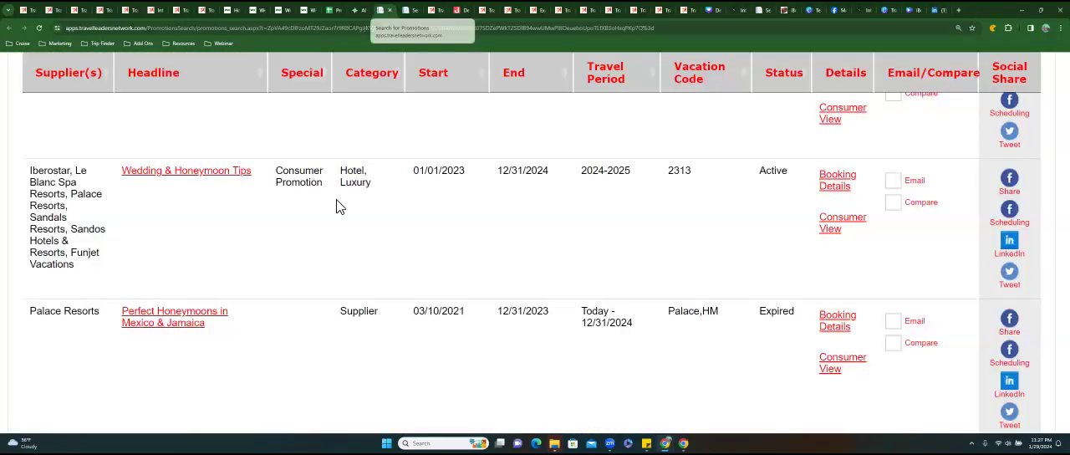
Switch to the travel master spreadsheet and review the description, promo end date, page name, button name and rate code columns on the Website Maintenance sheet.
left_click(337, 11)
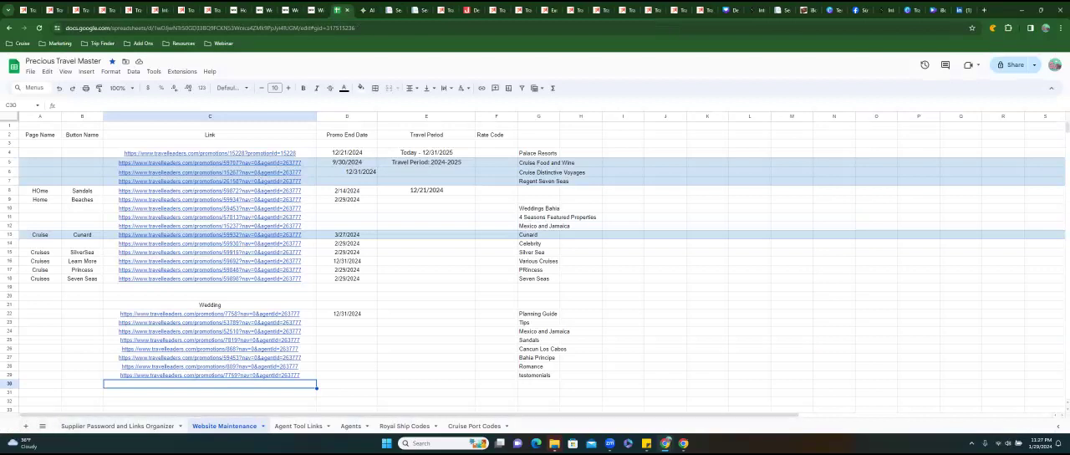
left_click(426, 323)
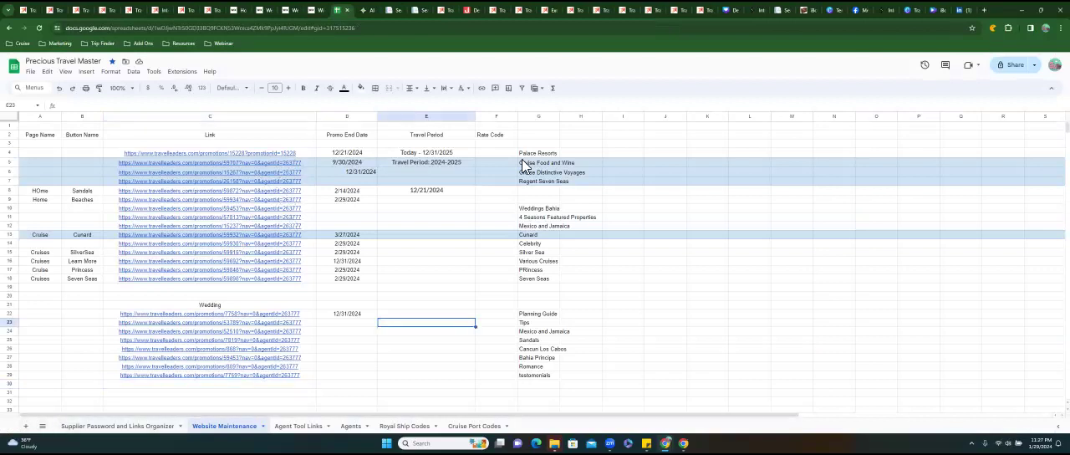
left_click_drag(524, 153, 527, 374)
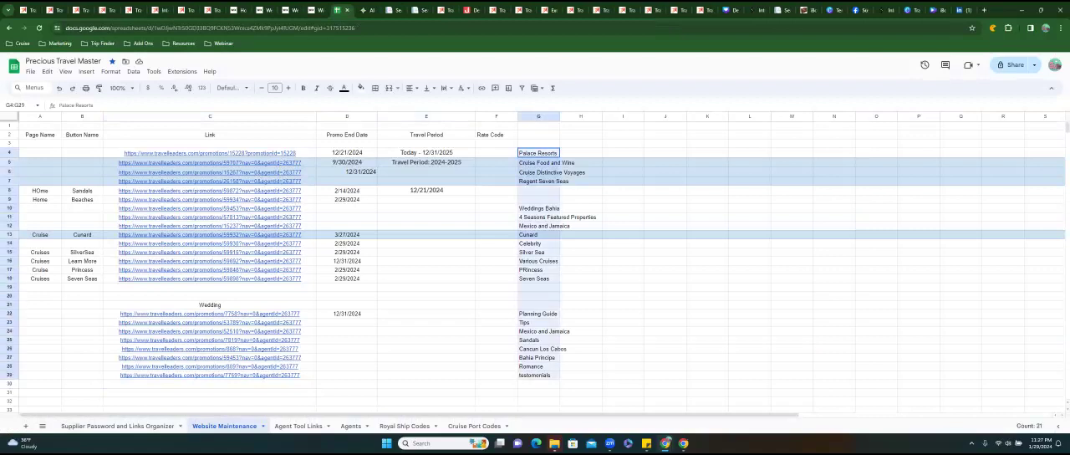
left_click_drag(338, 152, 347, 375)
left_click_drag(43, 156, 40, 358)
left_click_drag(82, 153, 82, 357)
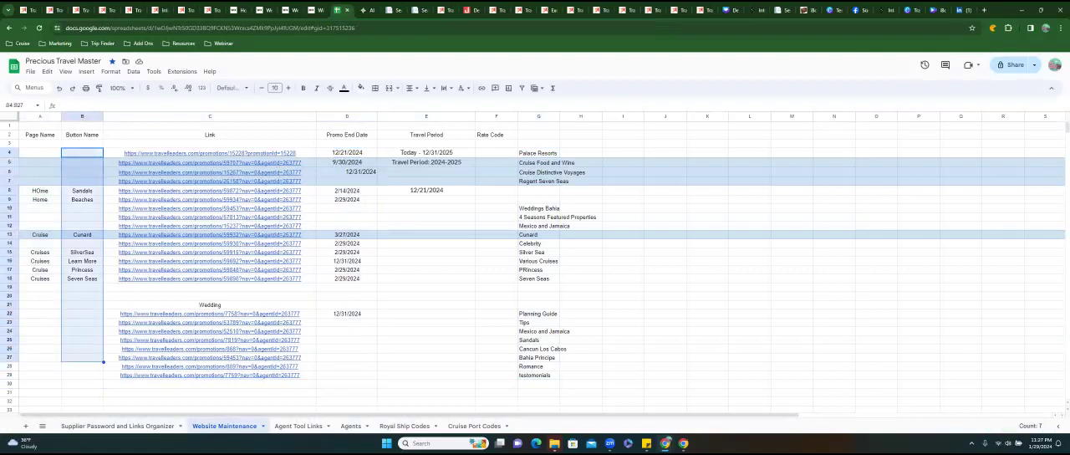
left_click_drag(480, 147, 496, 375)
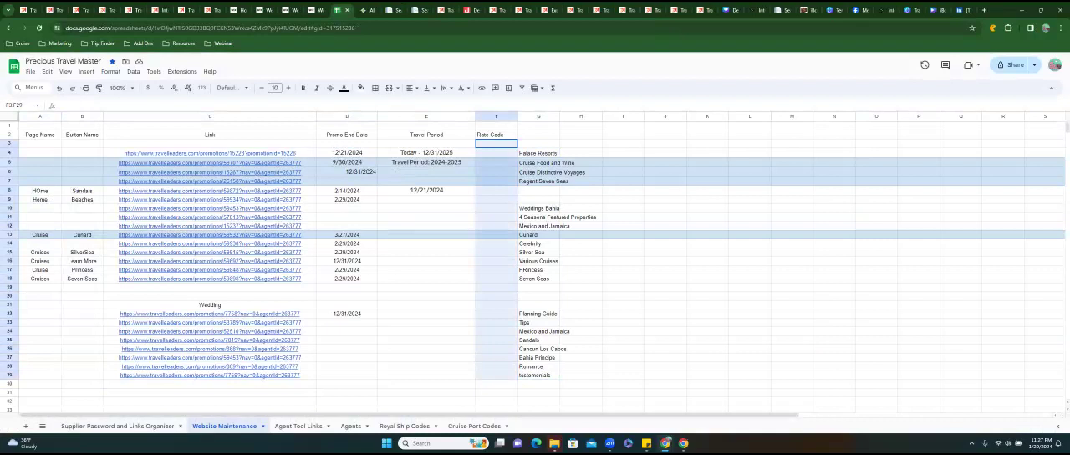
mouse_move(497, 375)
left_mouse_down()
mouse_move(500, 145)
mouse_move(496, 367)
left_mouse_up()
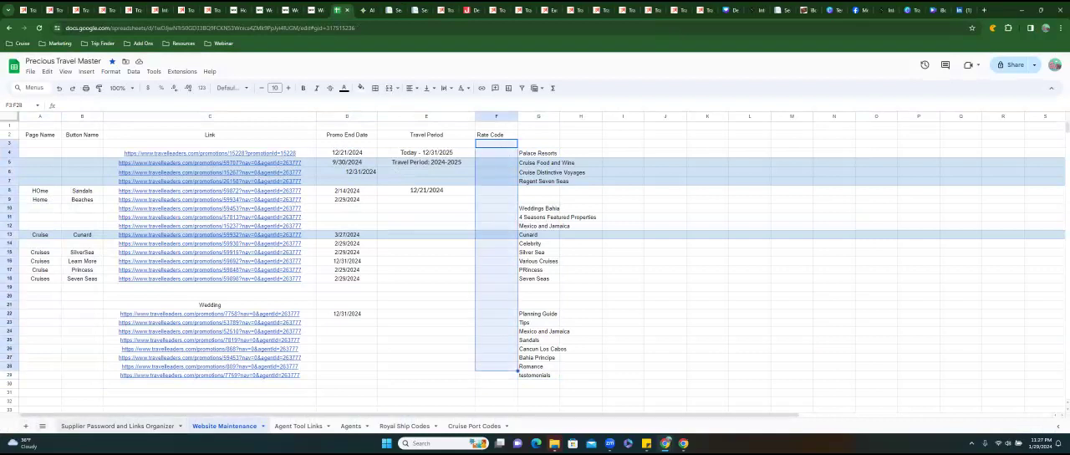
View the Supplier Password and Links Organizer sheet and review its supplier list and affiliate links.
left_click(117, 426)
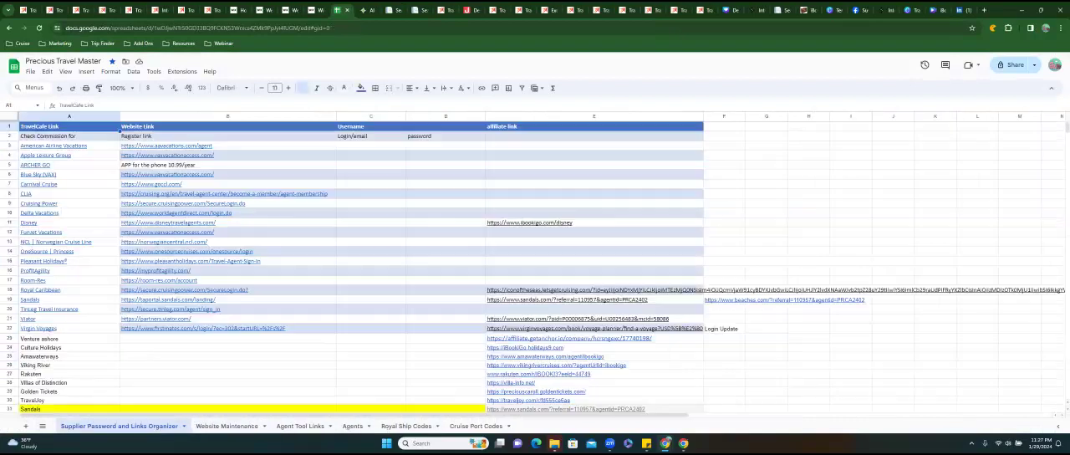
scroll(535, 268, "down", 3)
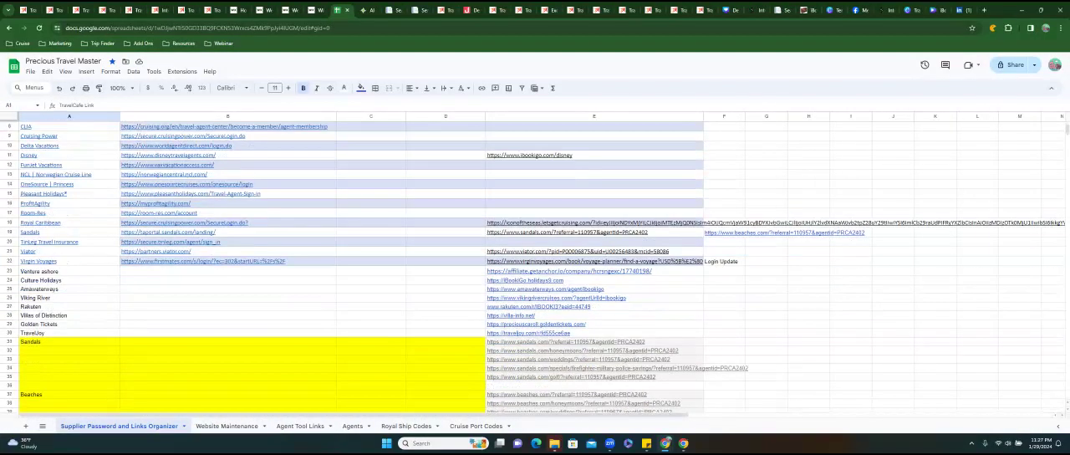
scroll(535, 267, "down", 3)
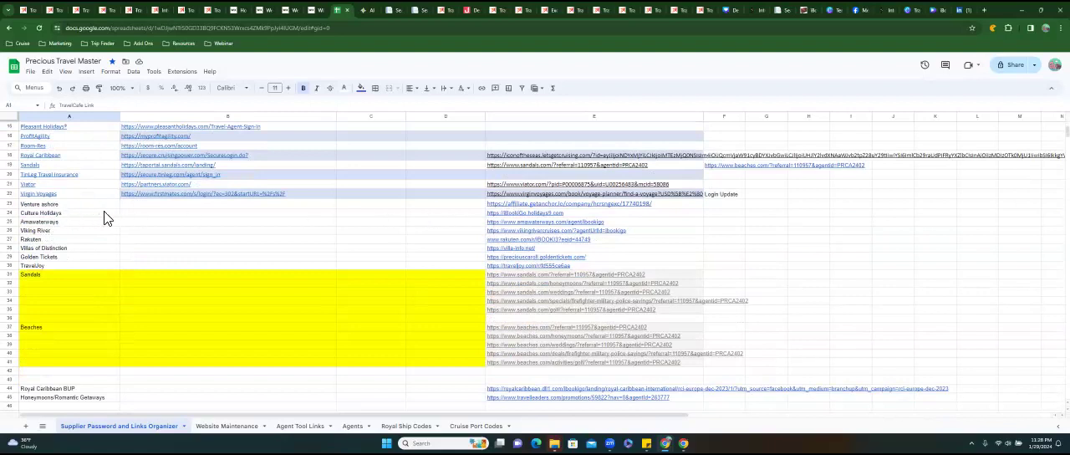
scroll(535, 259, "down", 2)
left_click_drag(469, 135, 585, 383)
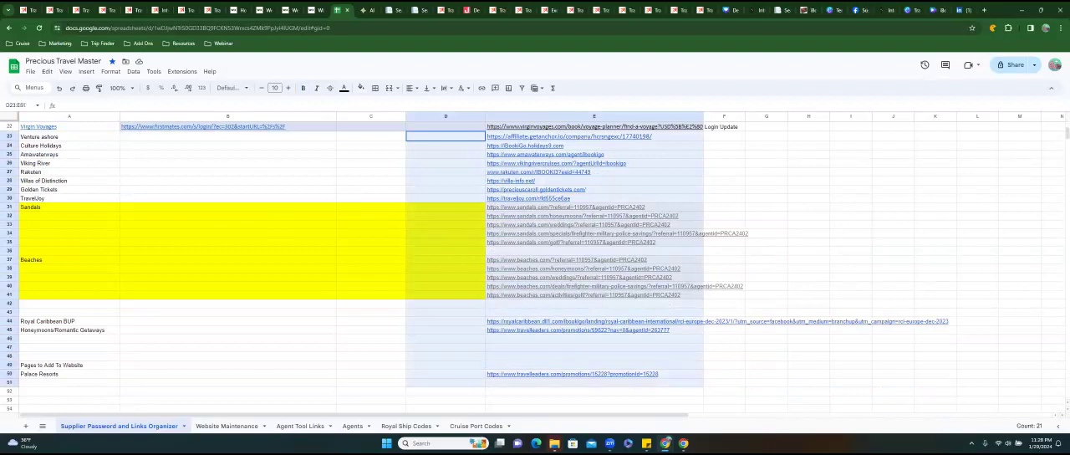
left_click(371, 303)
Return to the Website Maintenance sheet and go through the promo end dates of the listed promotion links.
left_click(227, 426)
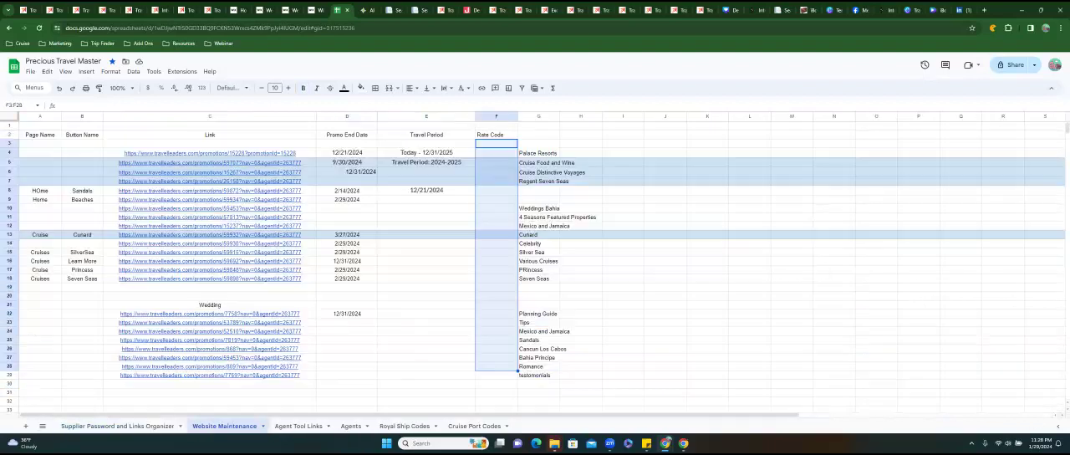
mouse_move(121, 213)
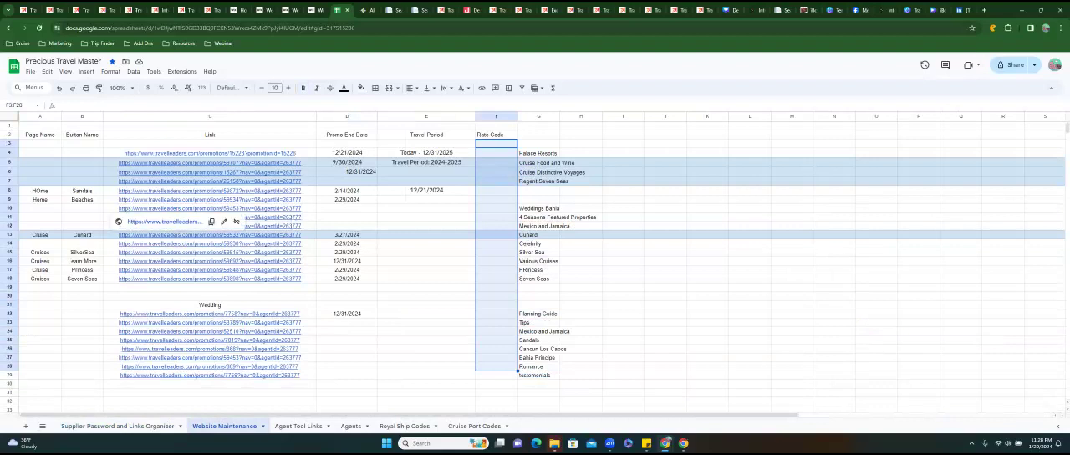
left_click(347, 331)
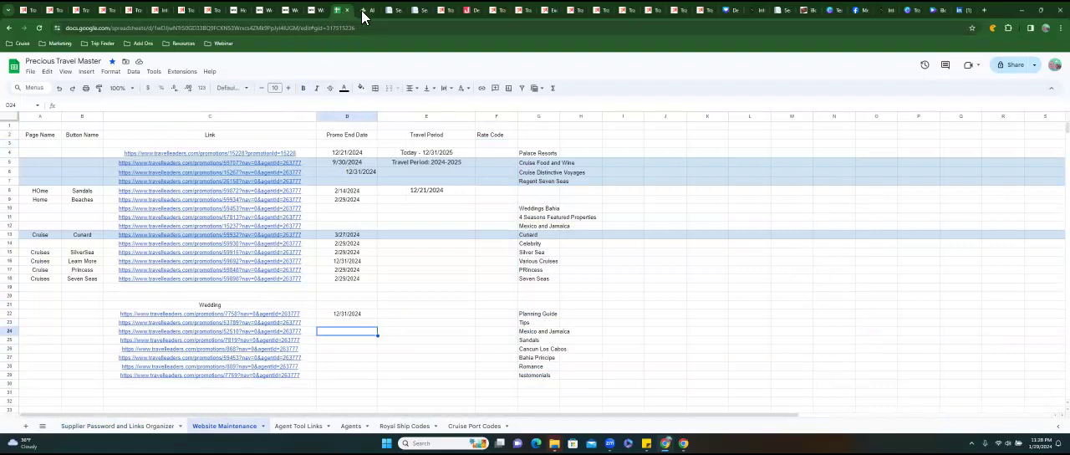
left_click(346, 156)
key("Down")
key("Down")
key("Down")
key("Down")
key("Down")
key("Down")
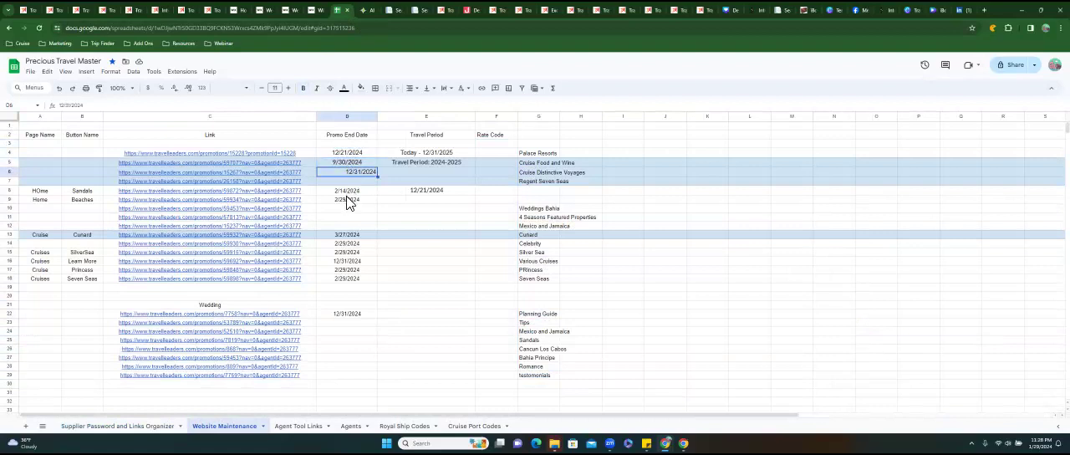
key("Down")
key("Down")
key("Down")
key("Down")
key("Down")
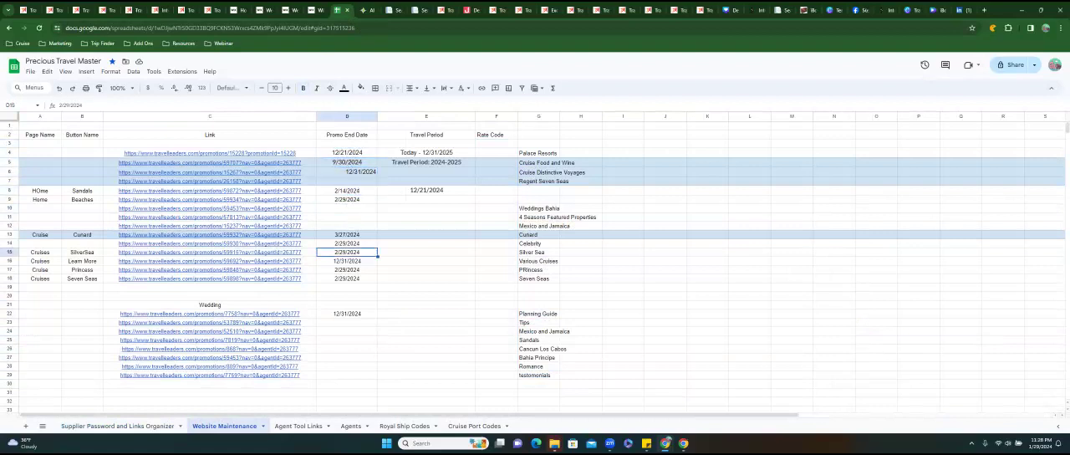
mouse_move(539, 287)
left_mouse_down()
mouse_move(45, 288)
mouse_move(538, 295)
left_mouse_up()
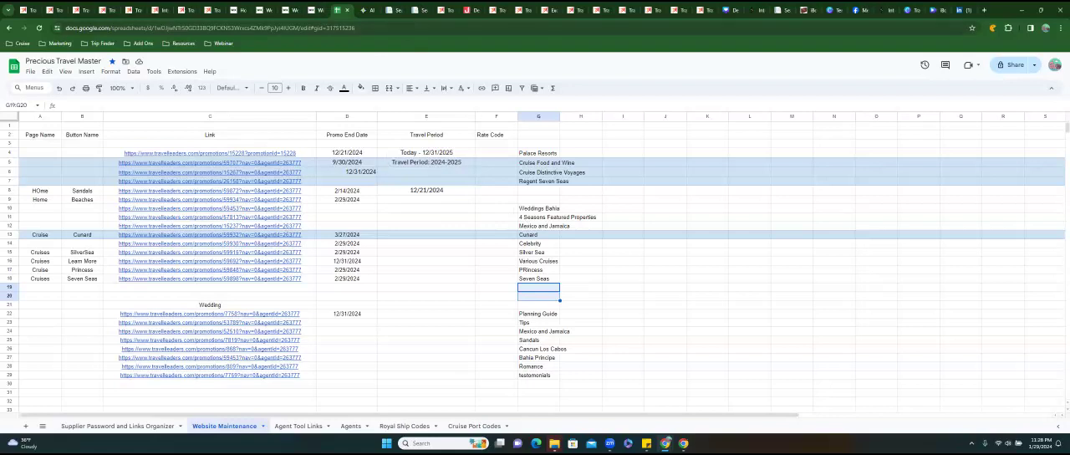
Return to the promotion search results and highlight the status of Perfect Honeymoons in Mexico & Jamaica.
left_click(320, 17)
left_click(343, 17)
left_click(397, 17)
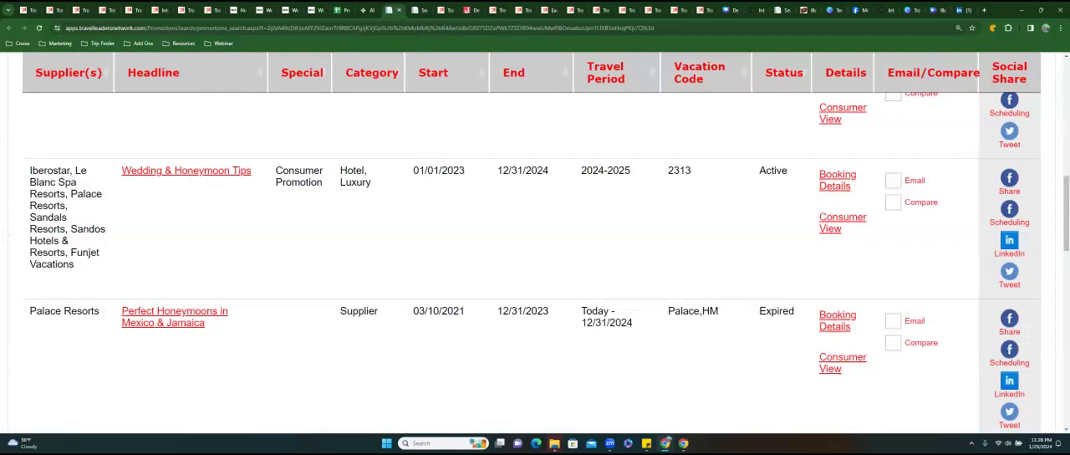
double_click(776, 311)
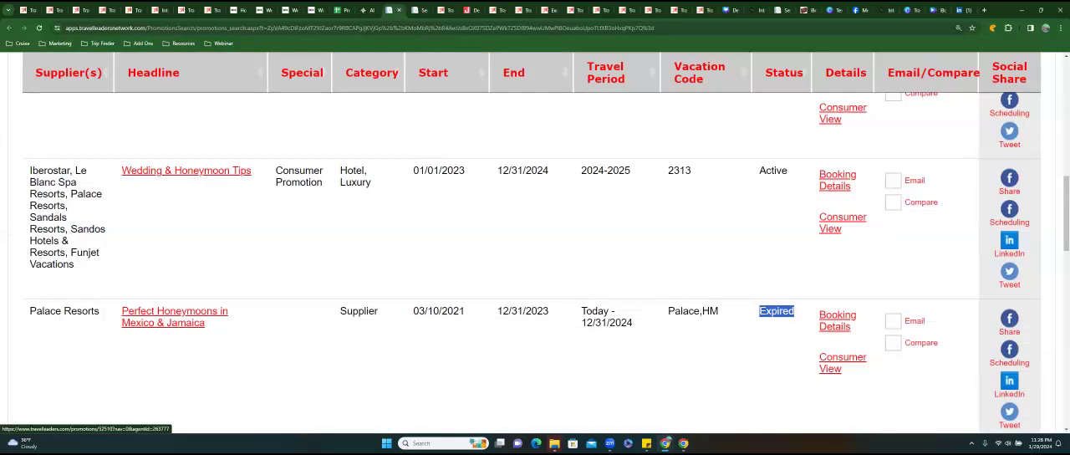
Open the consumer view of Perfect Honeymoons in Mexico & Jamaica and highlight its travel period.
left_click(842, 217)
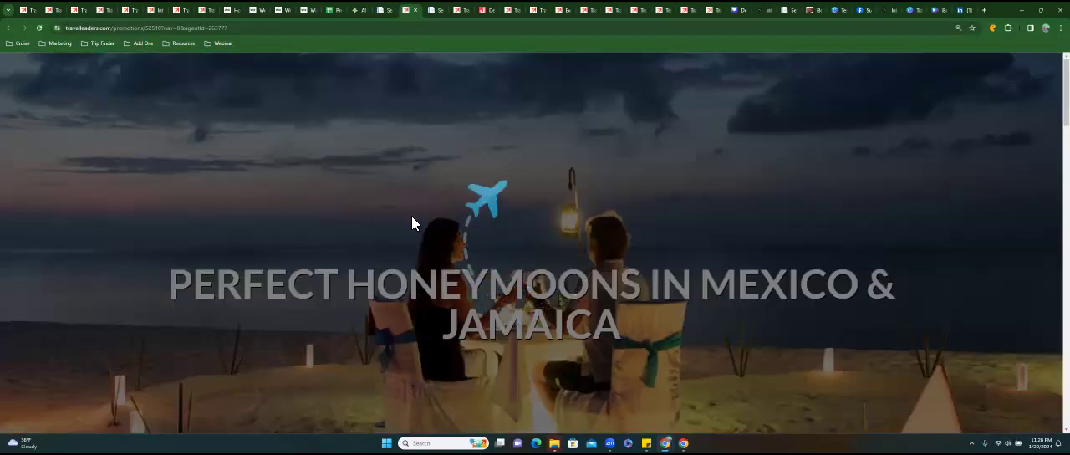
scroll(413, 226, "down", 7)
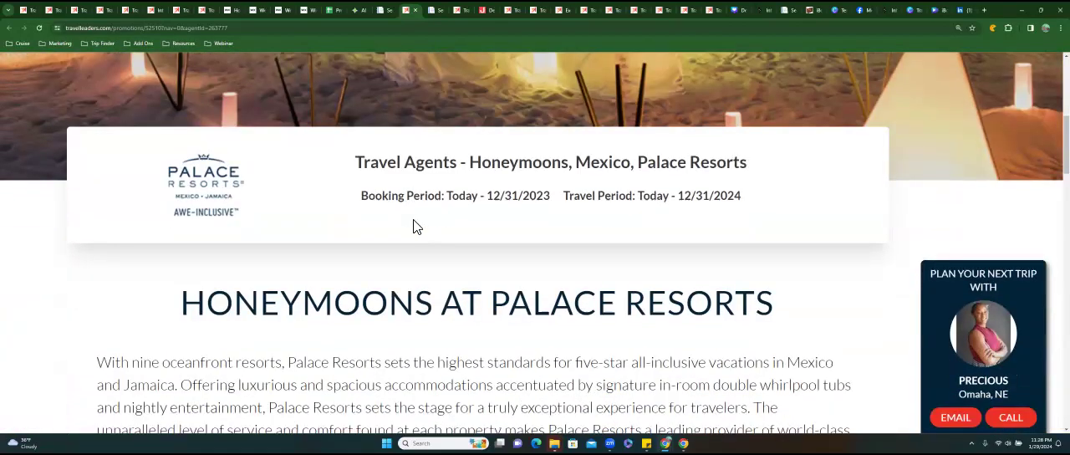
scroll(413, 225, "down", 2)
scroll(523, 81, "up", 4)
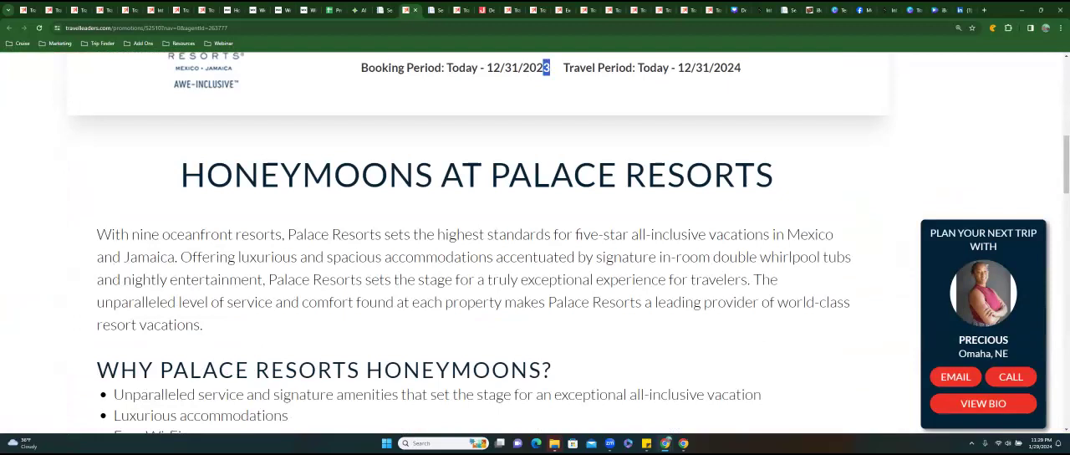
left_click_drag(637, 68, 741, 67)
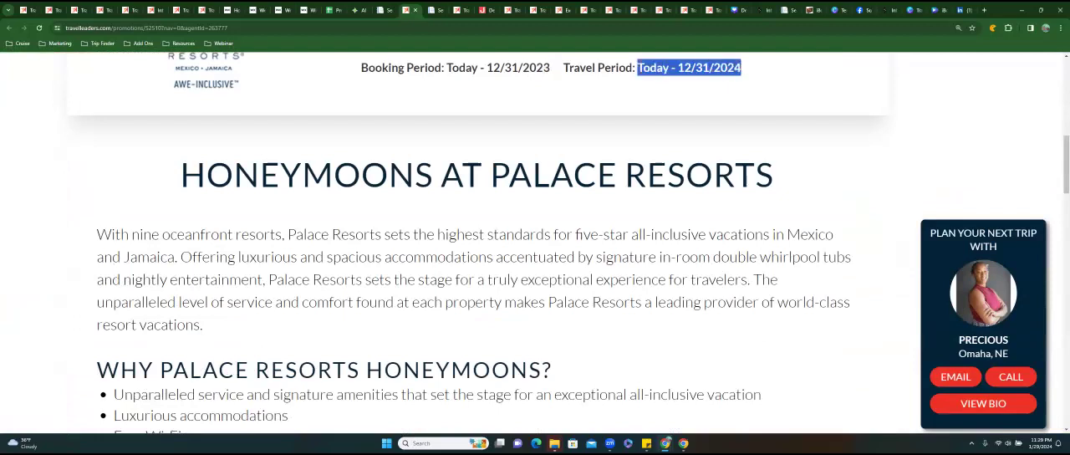
Look through the Palace Resorts honeymoon benefits, complimentary package and photos, ending back at the page banner.
scroll(568, 238, "down", 3)
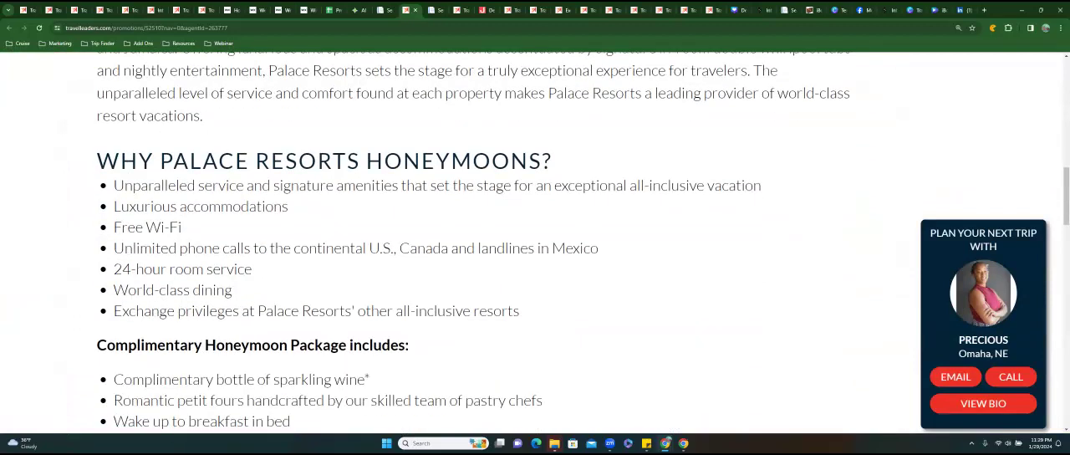
scroll(535, 243, "down", 3)
scroll(535, 243, "down", 8)
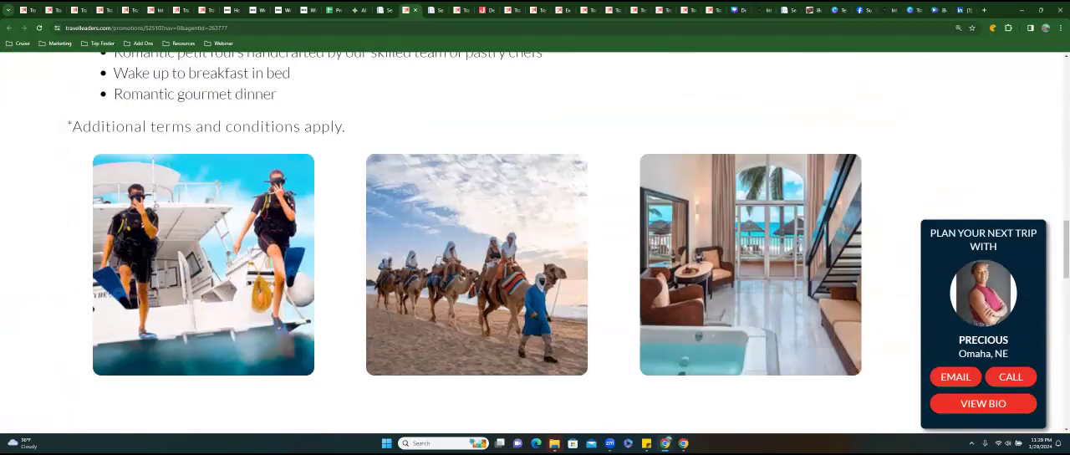
scroll(535, 242, "down", 3)
scroll(535, 242, "up", 14)
scroll(369, 98, "up", 8)
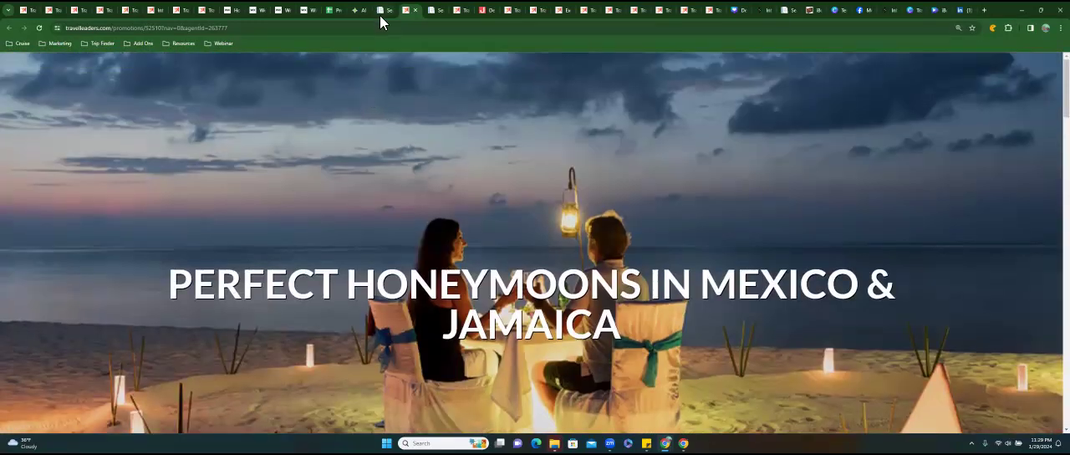
Return to the promotion search results and look through the further honeymoon promotions by Funjet Vacations and Palace Resorts.
left_click(380, 15)
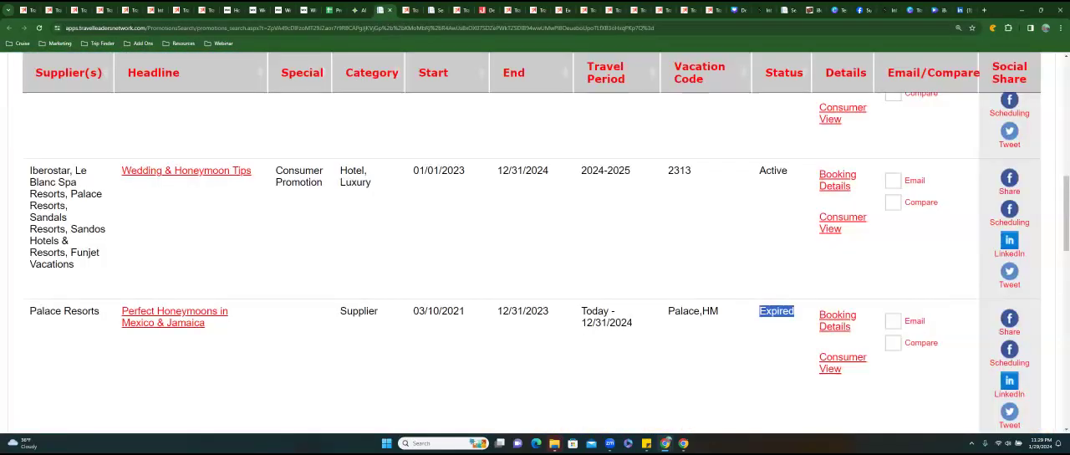
scroll(529, 260, "down", 3)
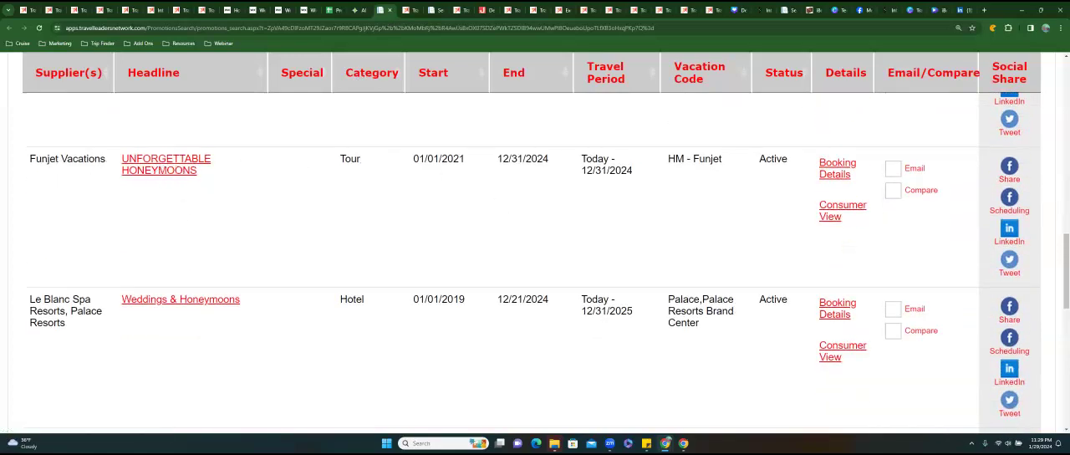
Open the consumer view of Funjet Vacations' Unforgettable Honeymoons and look through its booking period, honeymoon features and specialist section.
left_click(842, 206)
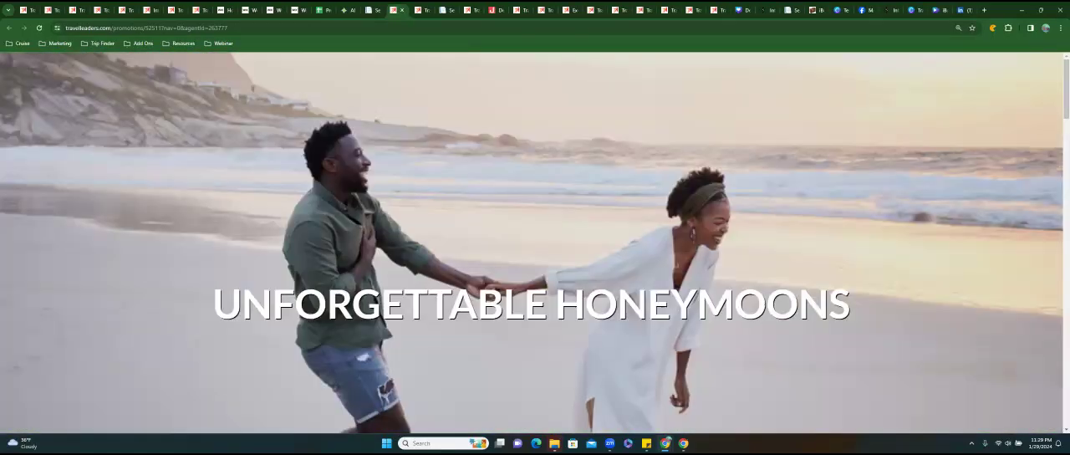
scroll(535, 243, "down", 7)
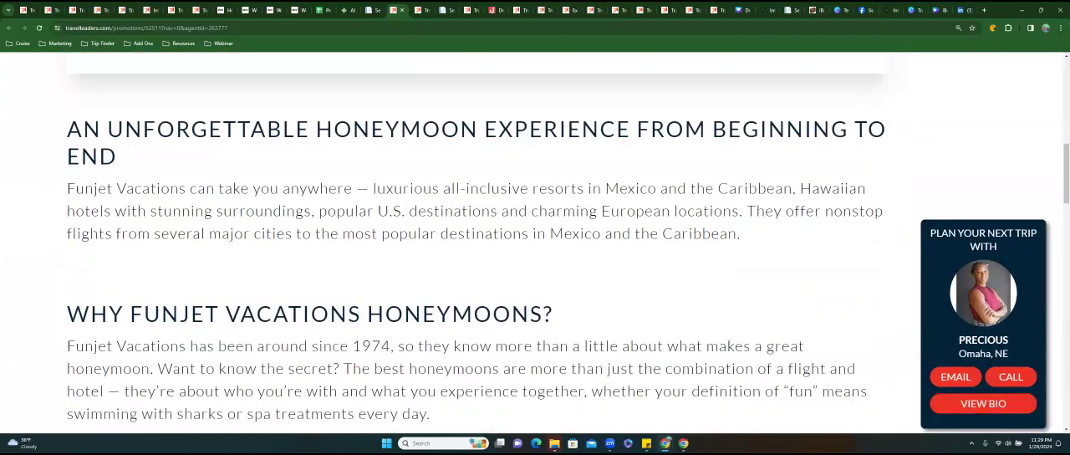
scroll(535, 243, "down", 10)
scroll(536, 244, "down", 5)
scroll(535, 243, "up", 15)
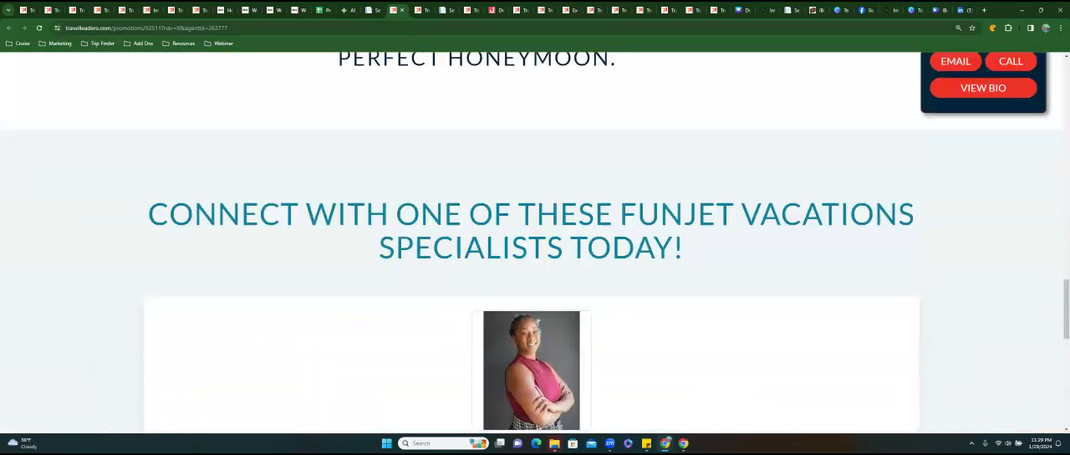
scroll(535, 243, "up", 8)
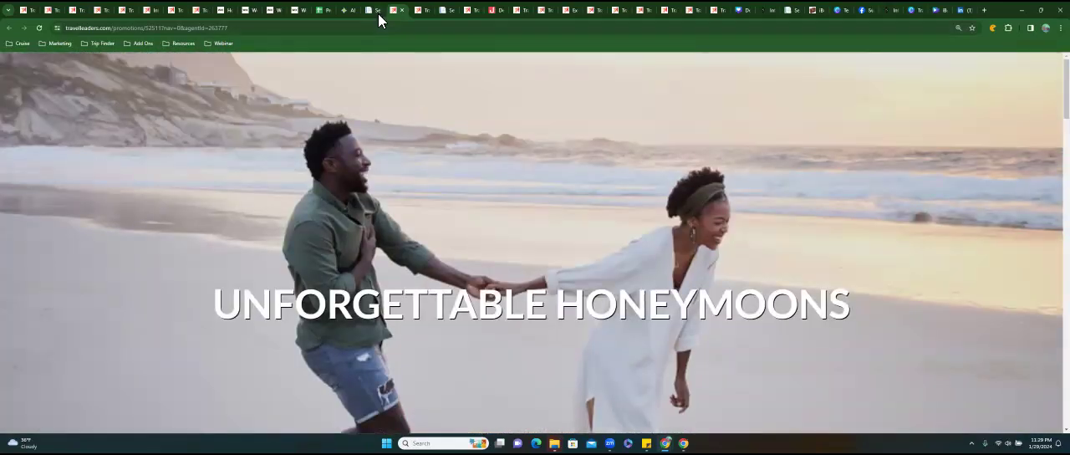
scroll(535, 243, "down", 8)
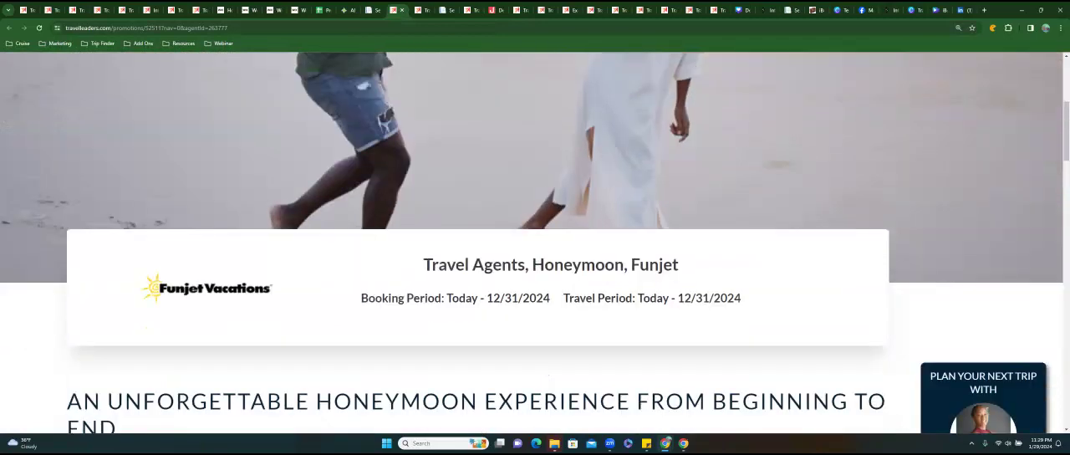
scroll(535, 243, "down", 3)
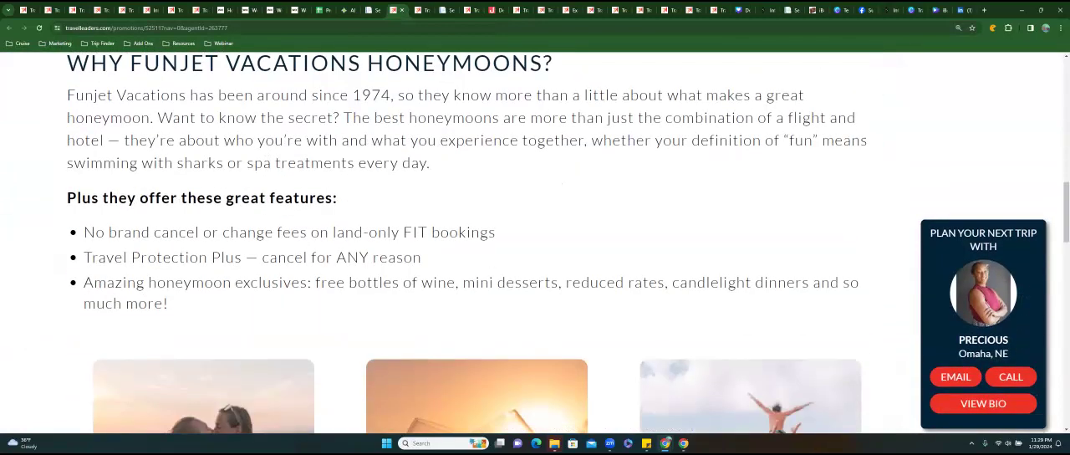
scroll(426, 77, "up", 5)
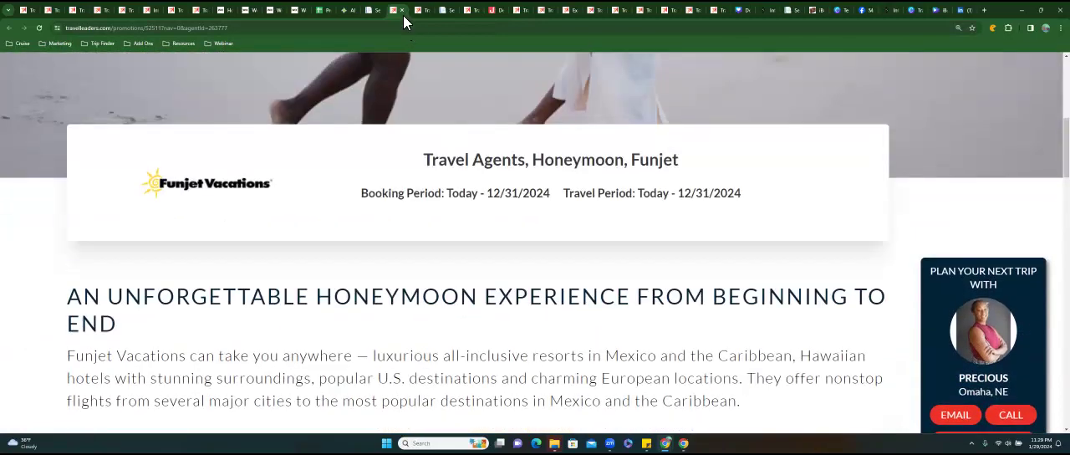
Return to the promotion search results and look through the Le Blanc and Palace Resorts Weddings & Honeymoons promotion page.
left_click(402, 10)
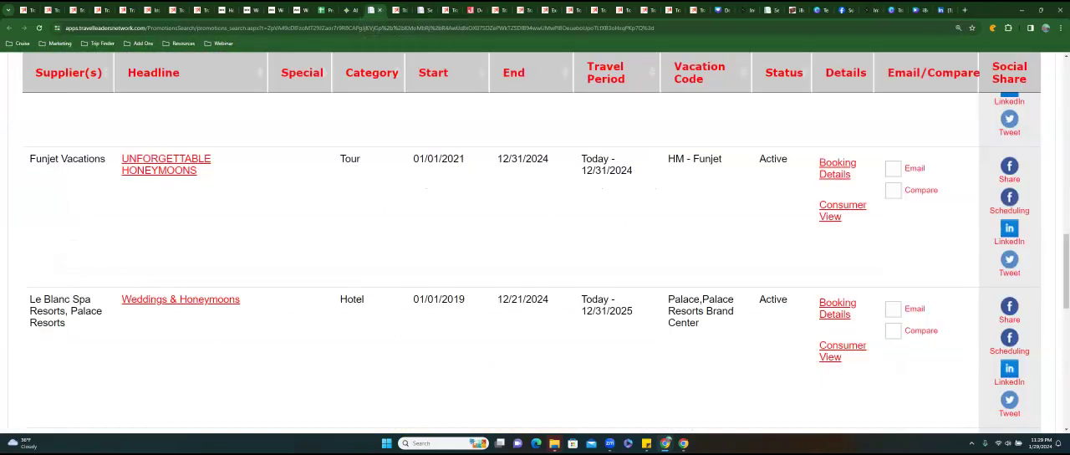
scroll(88, 225, "down", 1)
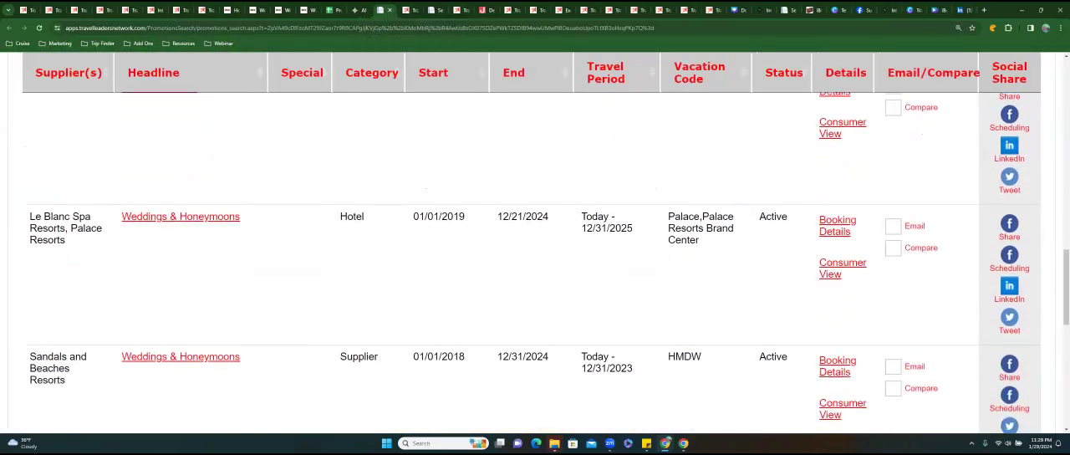
left_click(224, 220)
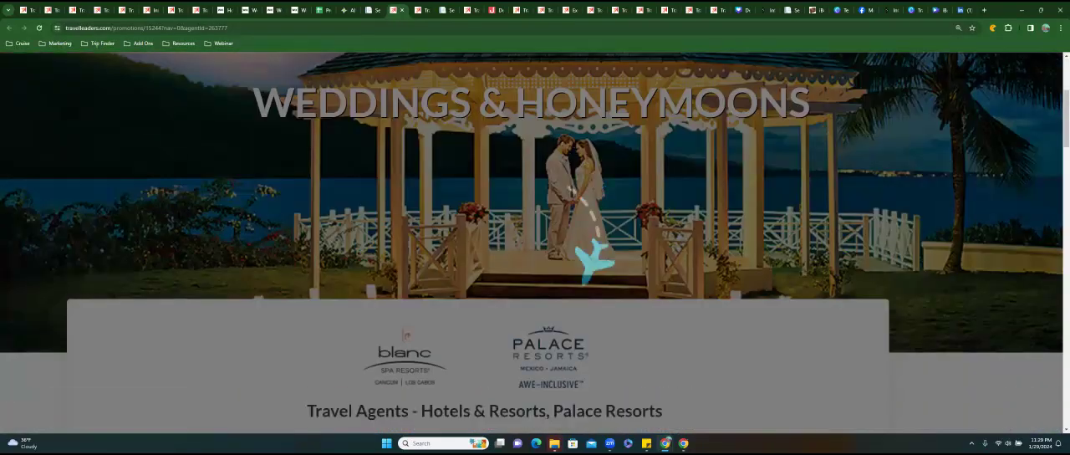
scroll(532, 236, "down", 3)
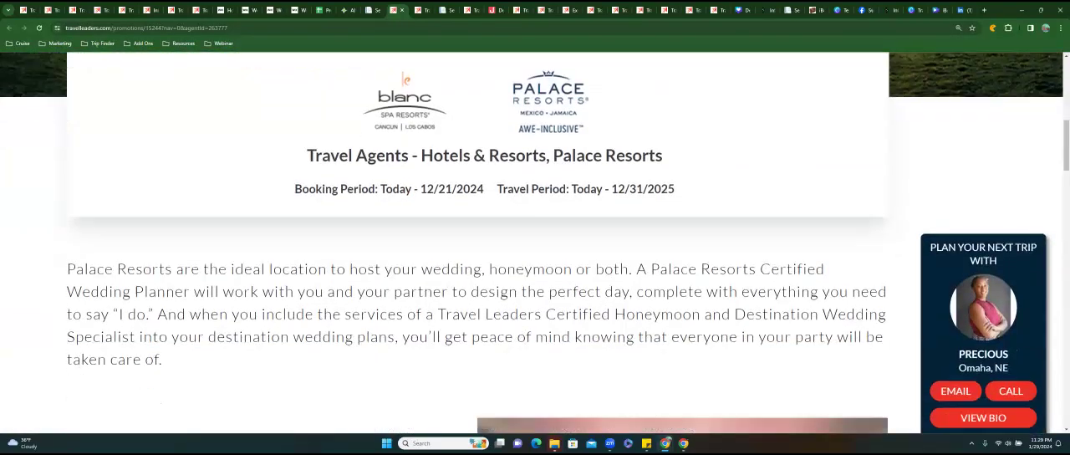
scroll(532, 236, "down", 10)
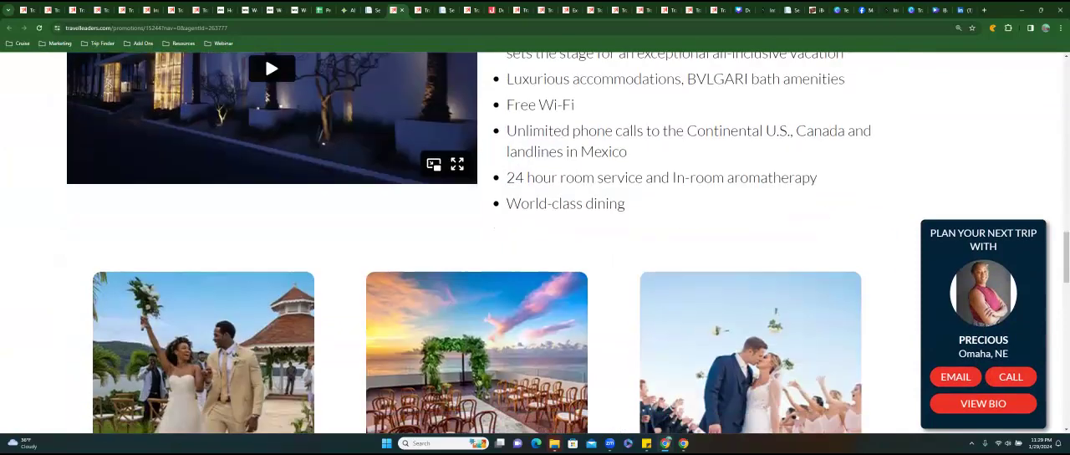
scroll(535, 243, "down", 8)
scroll(535, 242, "up", 6)
scroll(535, 243, "up", 15)
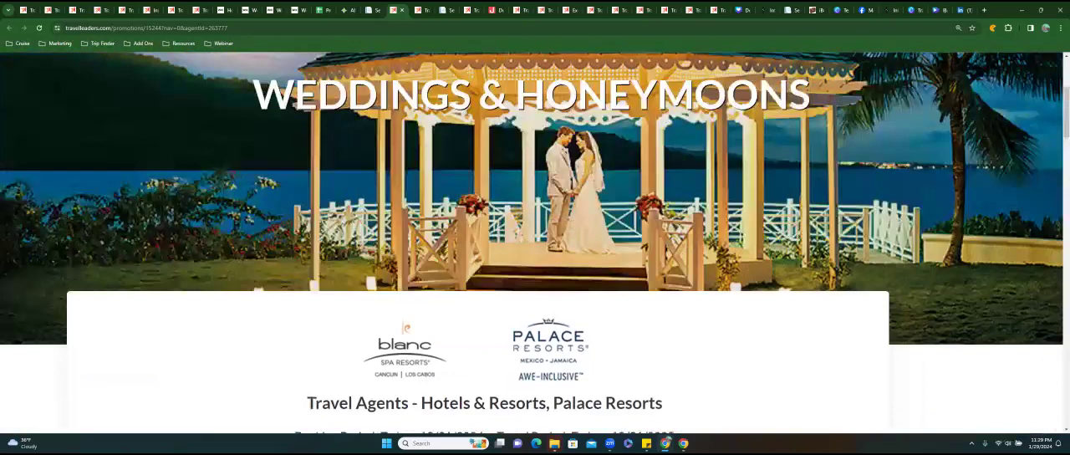
scroll(535, 242, "up", 3)
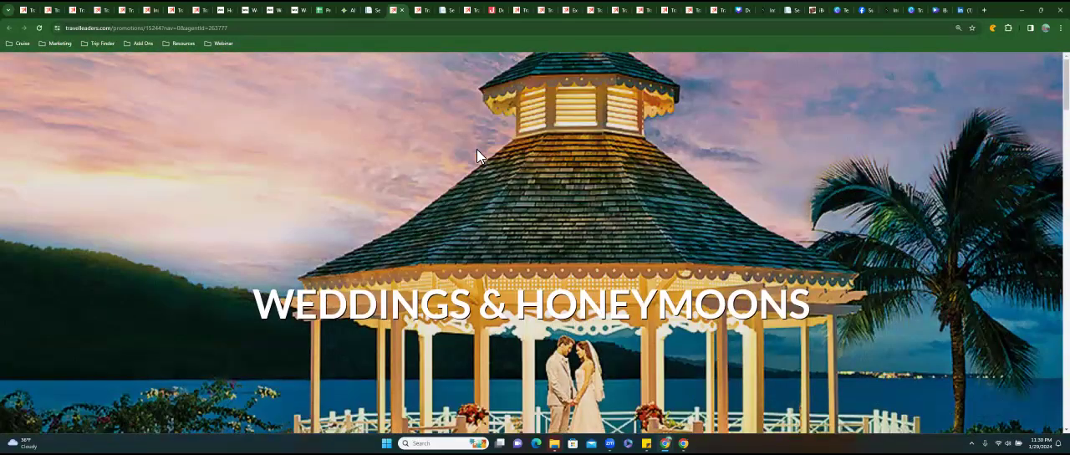
Return to the promotion search results and open the Honeymoon & Destination Weddings program promotion.
left_click(372, 10)
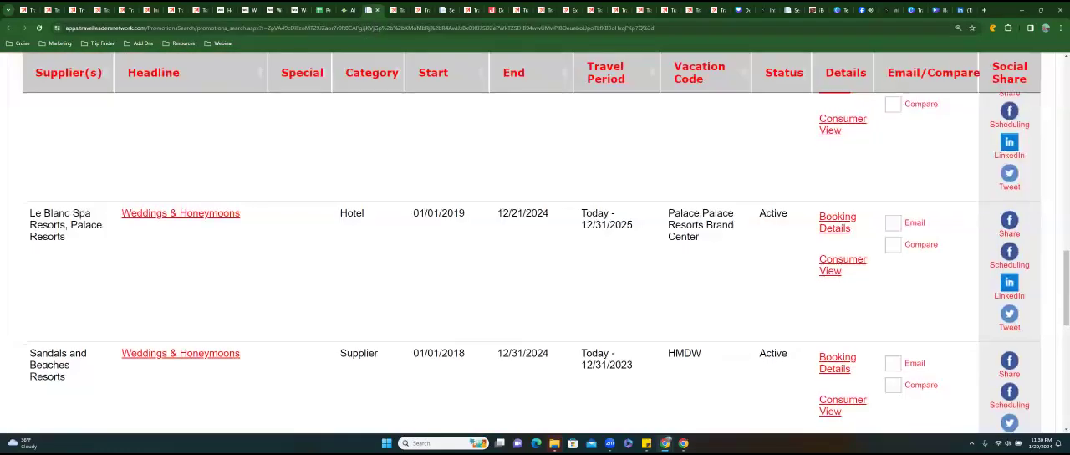
scroll(535, 264, "down", 2)
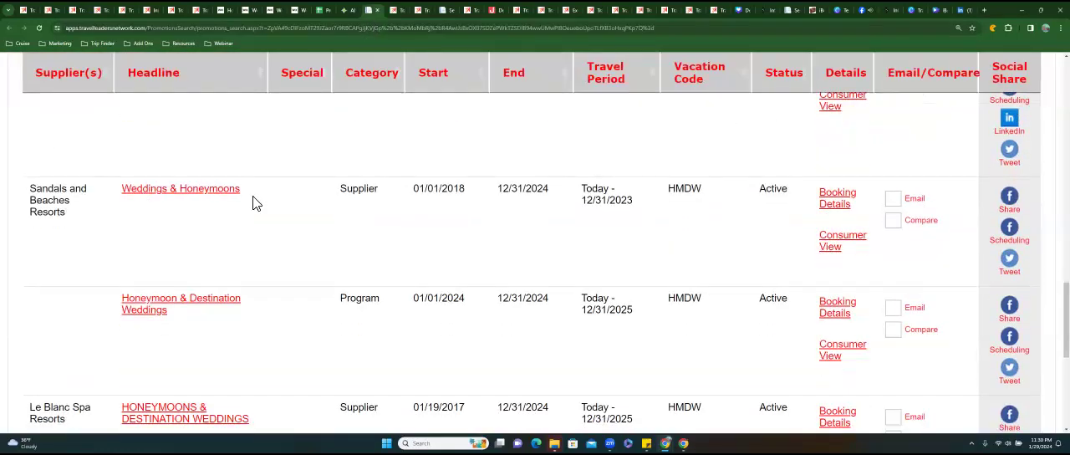
scroll(136, 186, "down", 2)
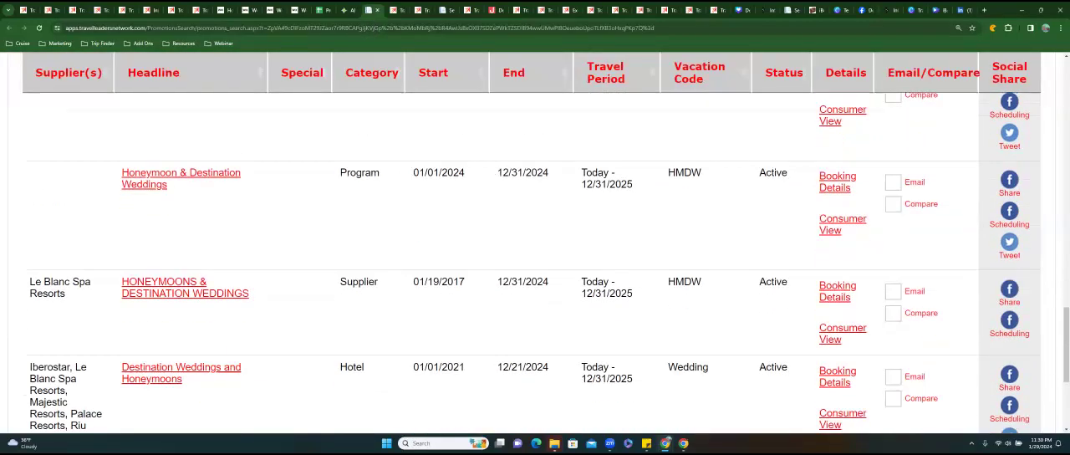
left_click(167, 173)
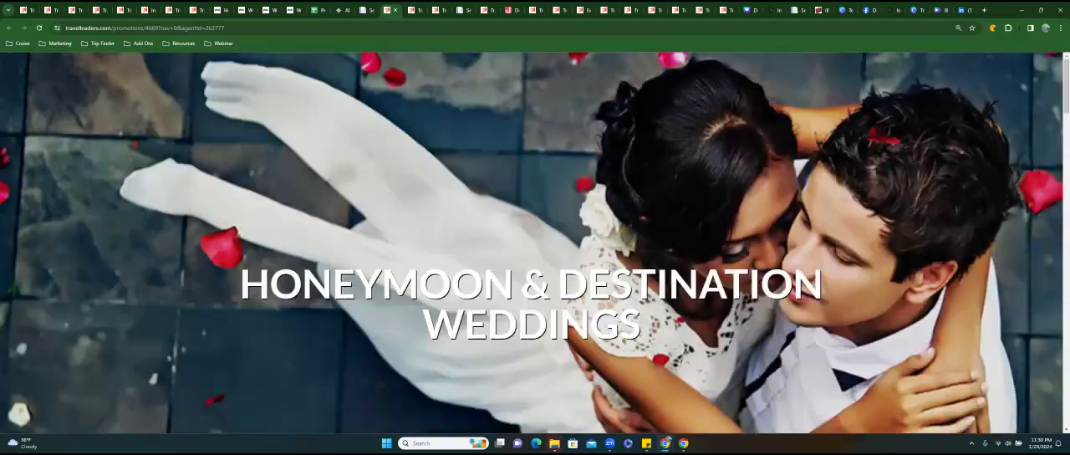
Highlight the booking end date and the travel period under Love is the Destination.
scroll(536, 242, "down", 5)
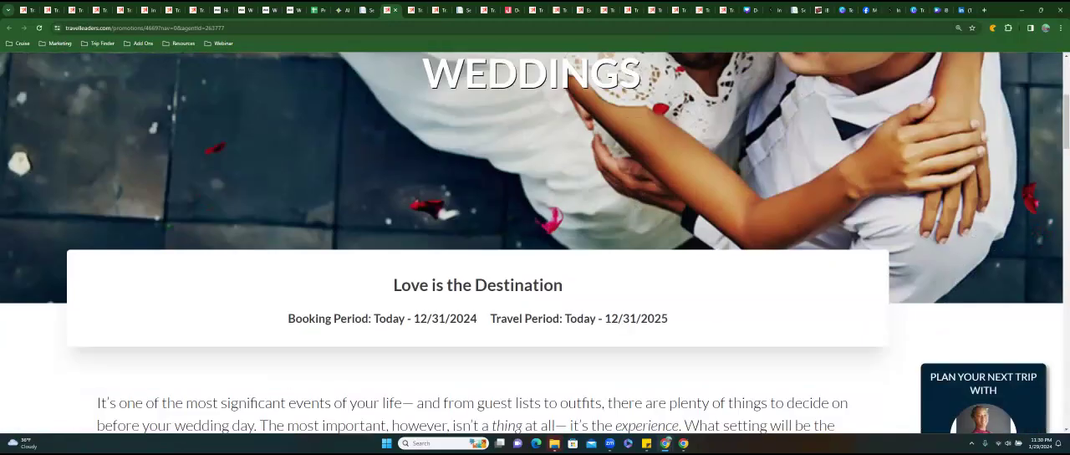
scroll(535, 243, "down", 1)
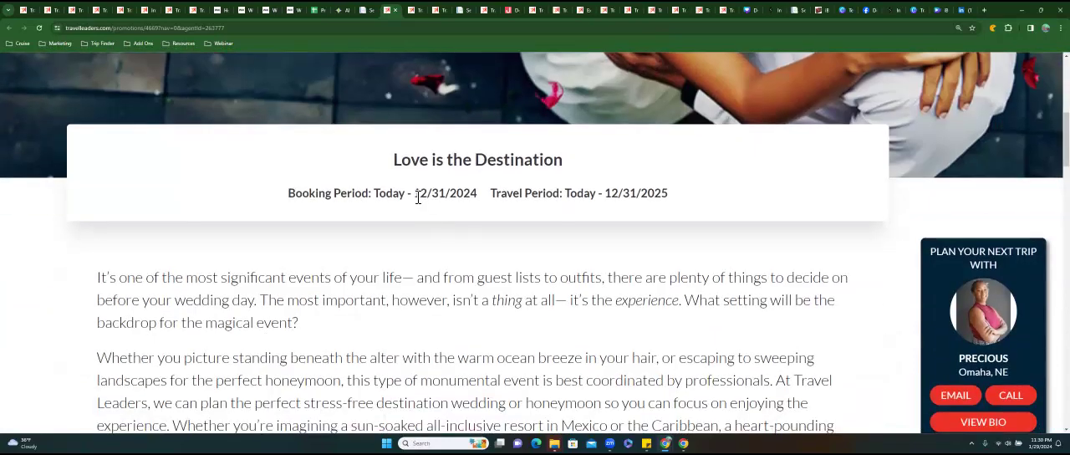
left_click_drag(441, 197, 491, 203)
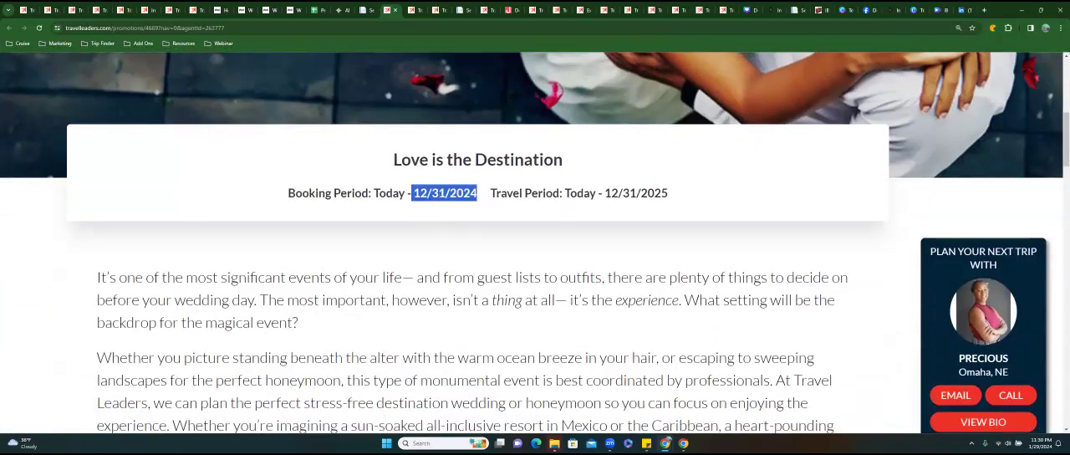
left_click_drag(565, 193, 668, 193)
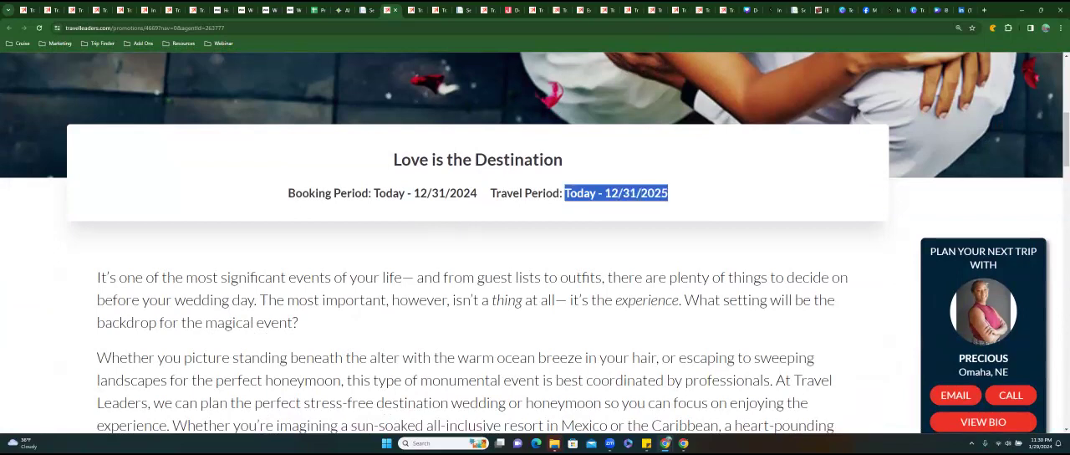
Open the Resorts section of the Honeymoon & Destination Weddings page and look through the top destination wedding resort brands.
scroll(535, 243, "down", 5)
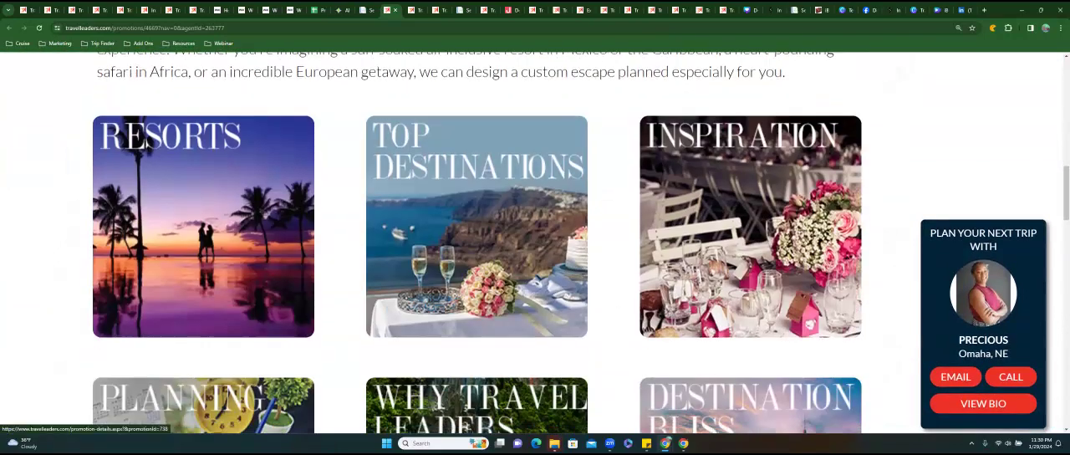
left_click(246, 219)
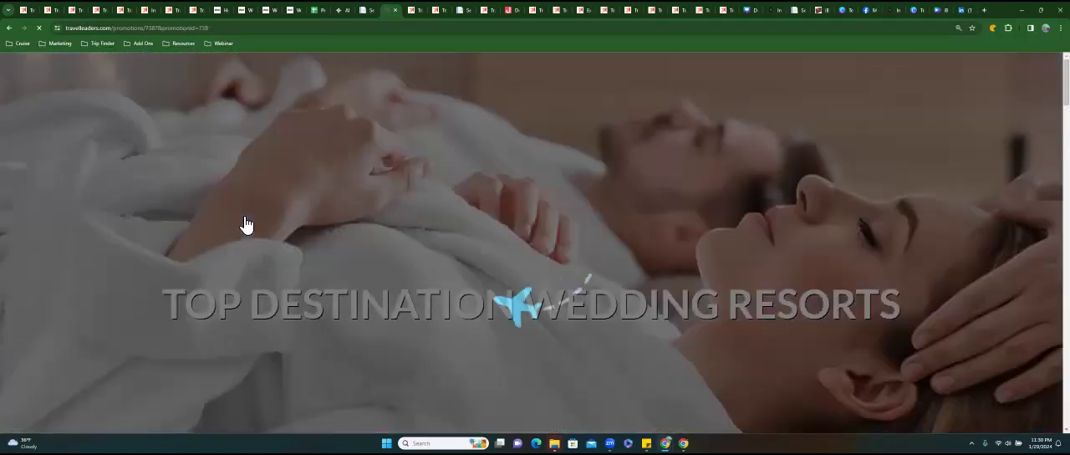
scroll(536, 242, "down", 6)
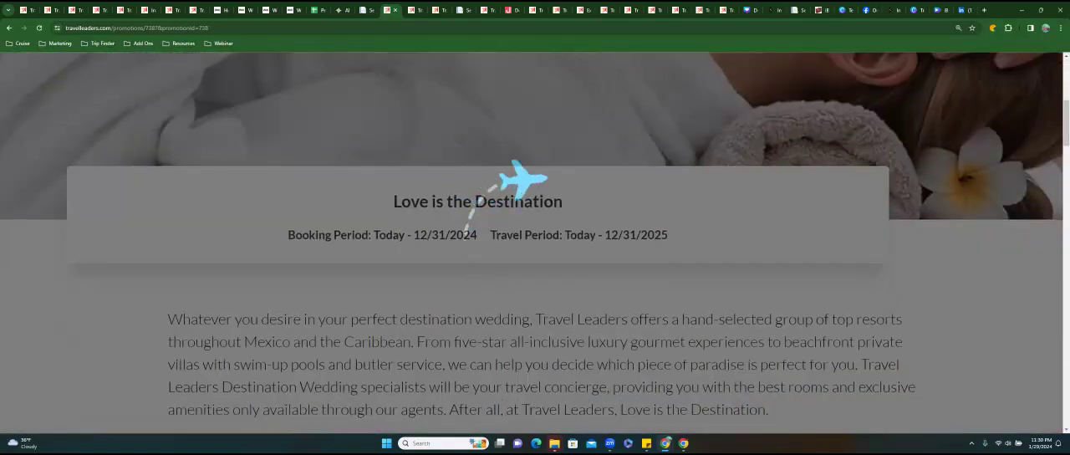
scroll(535, 242, "down", 6)
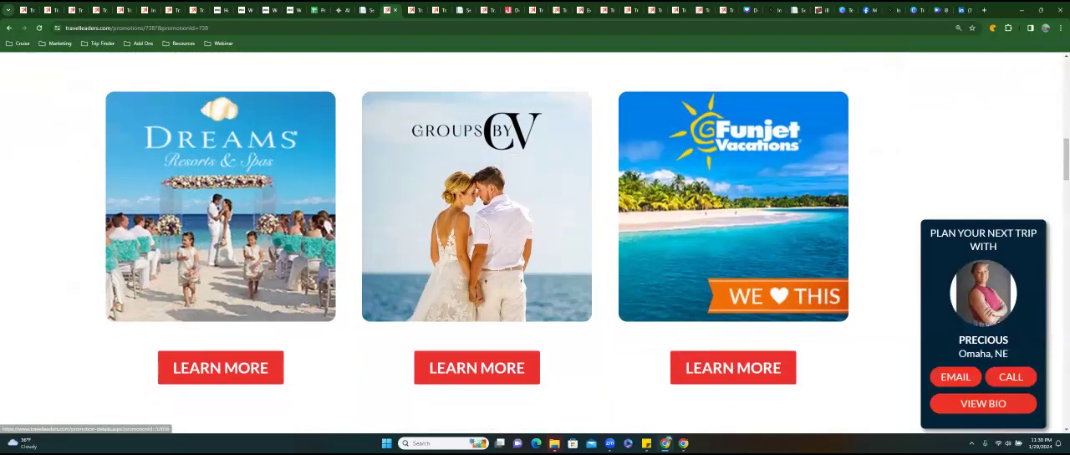
scroll(535, 242, "down", 7)
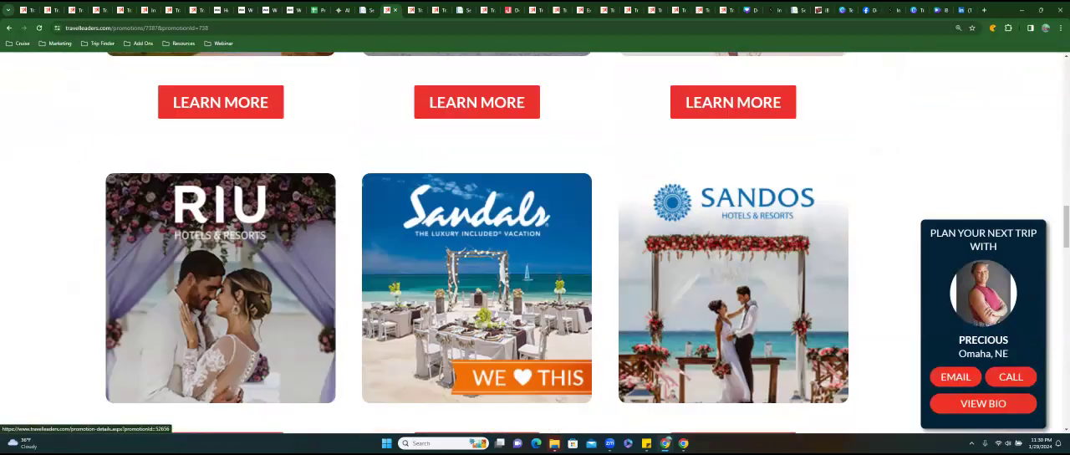
scroll(536, 242, "down", 4)
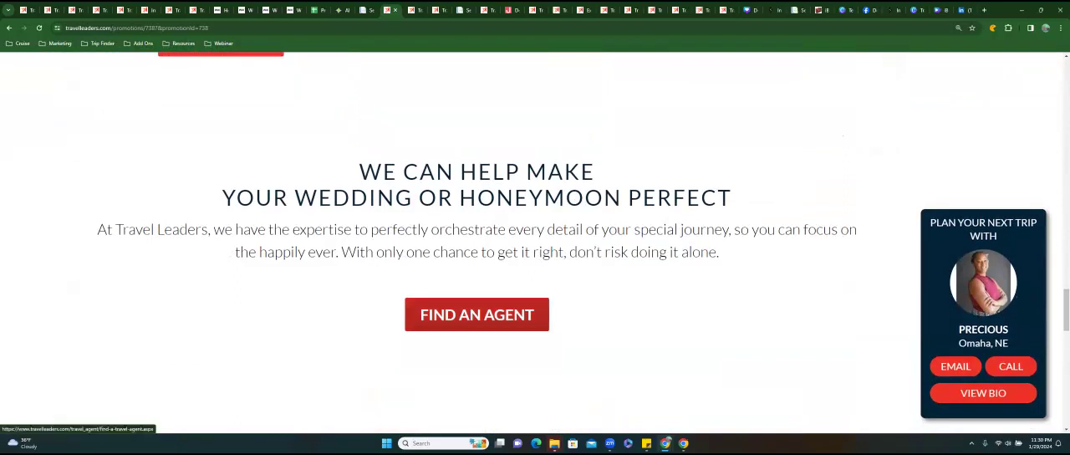
Open the Find an Agent page and examine its agent search options, metro areas and travel specialist listings.
scroll(482, 161, "down", 2)
left_click(480, 154)
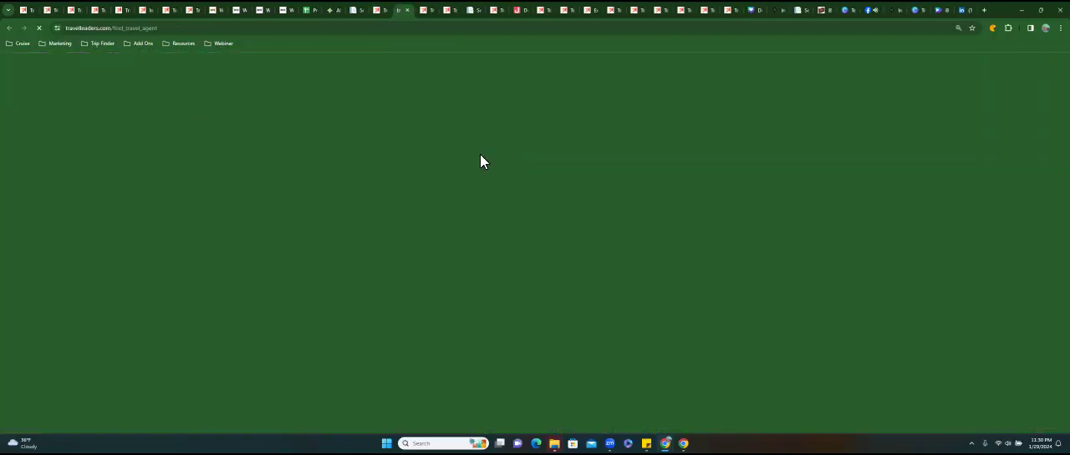
scroll(535, 242, "down", 2)
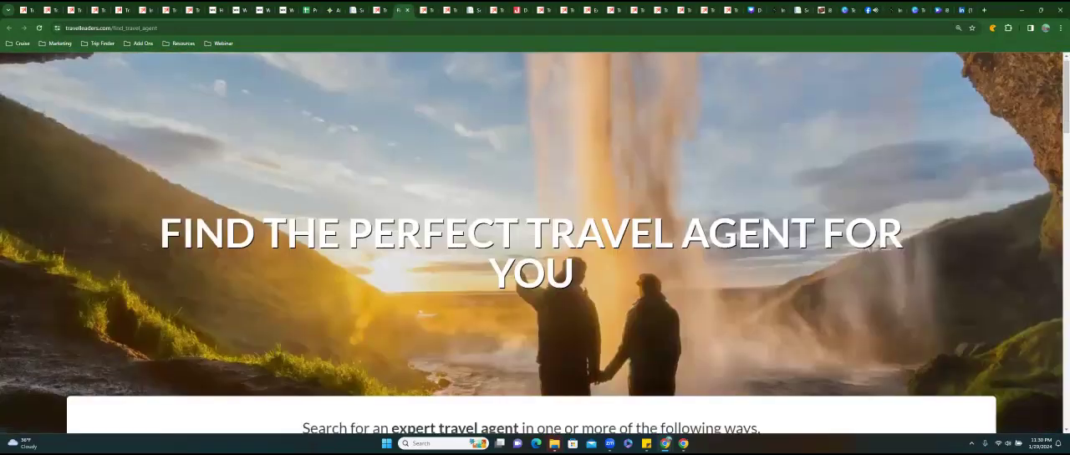
scroll(535, 242, "down", 2)
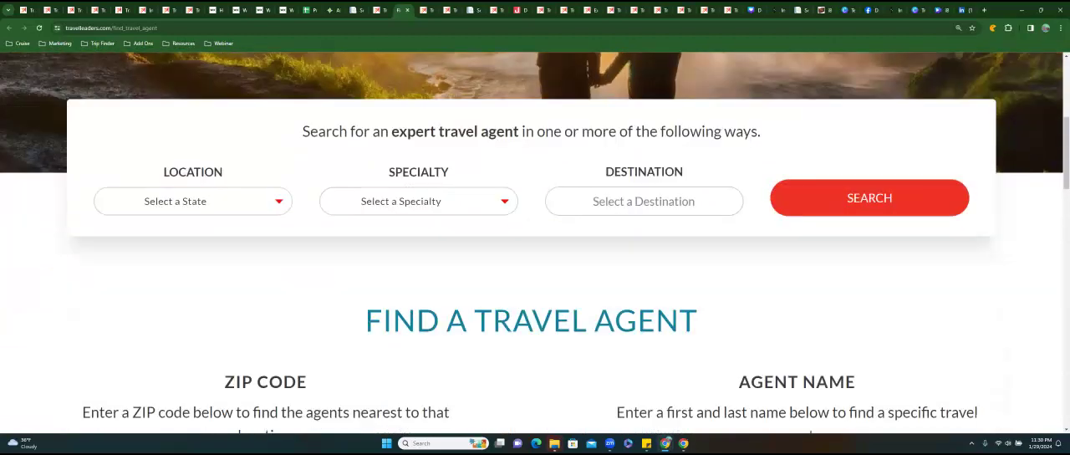
scroll(535, 242, "down", 6)
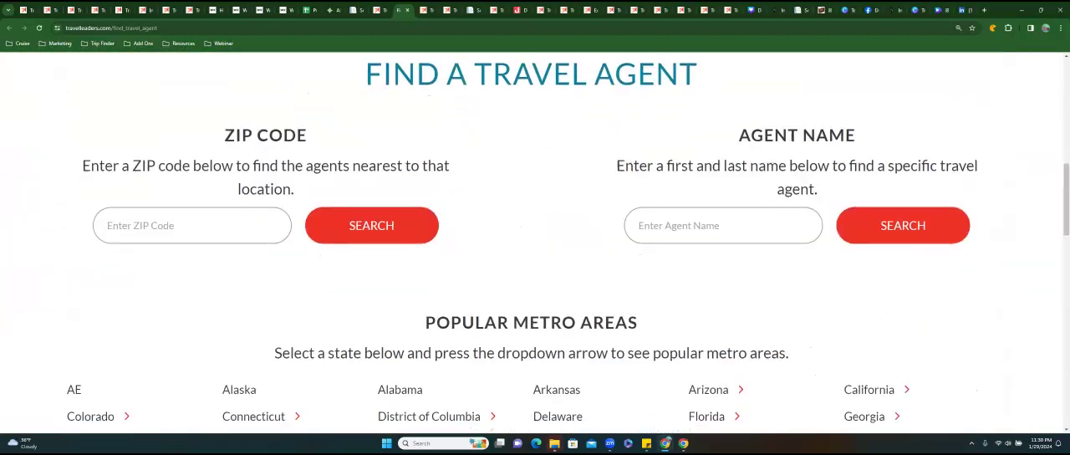
scroll(535, 243, "down", 3)
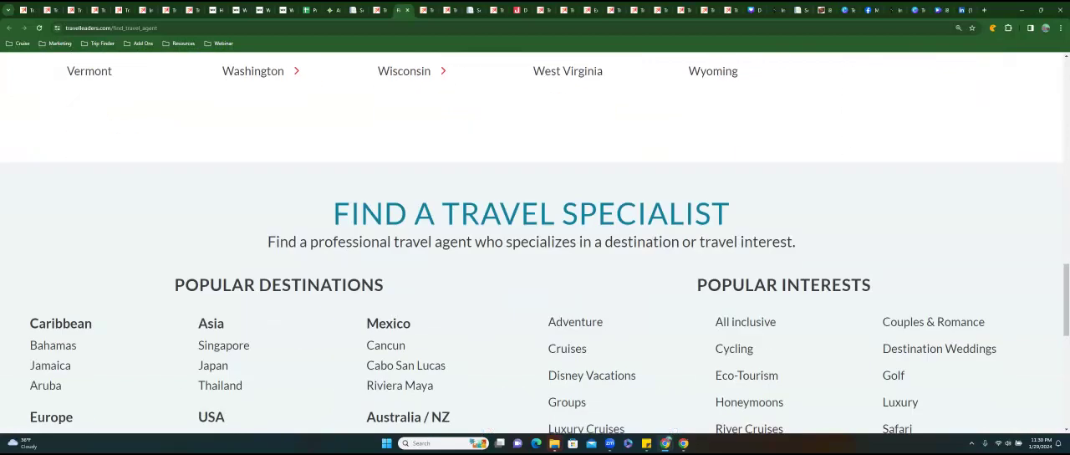
Return to the Top Destination Wedding Resorts page and go back up towards the resort listings.
left_click(387, 14)
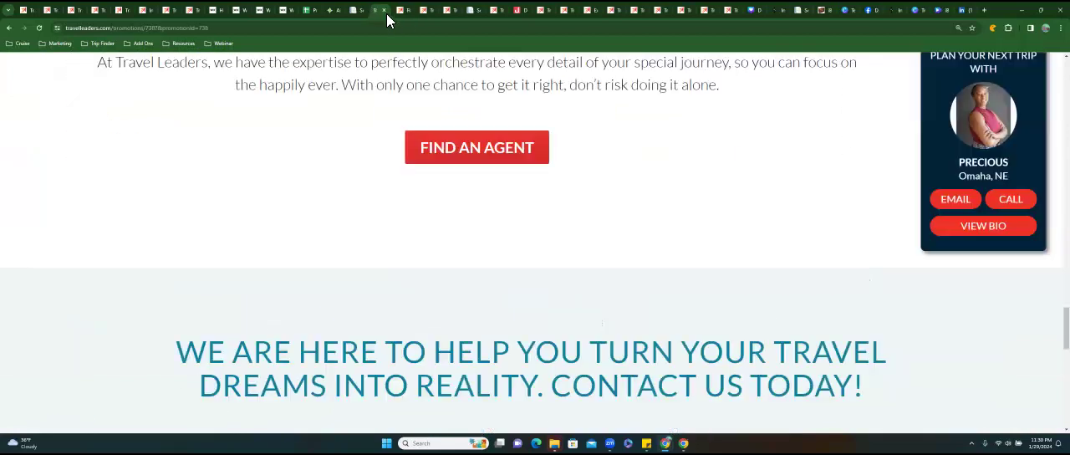
scroll(428, 200, "up", 2)
scroll(428, 201, "up", 2)
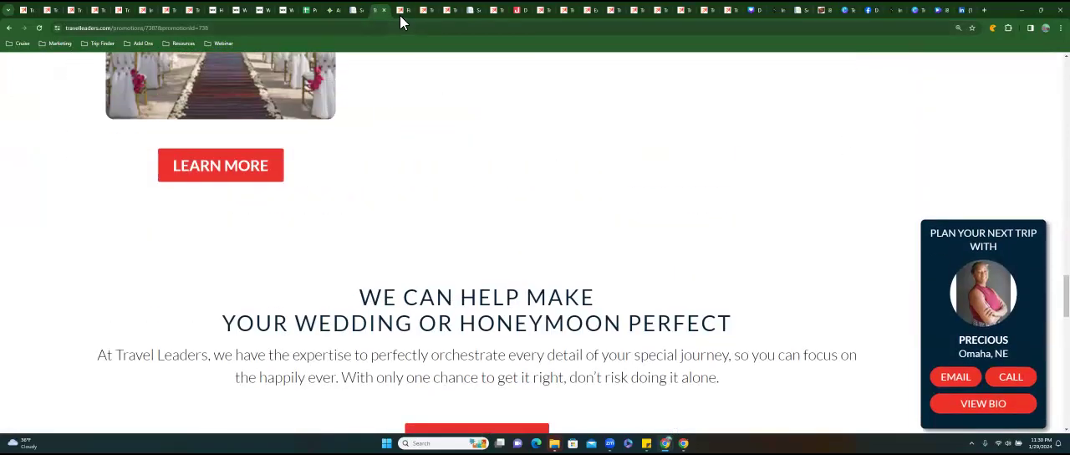
Look back through the resort brands on the Top Destination Wedding Resorts page and close that page.
left_click(401, 14)
left_click(407, 10)
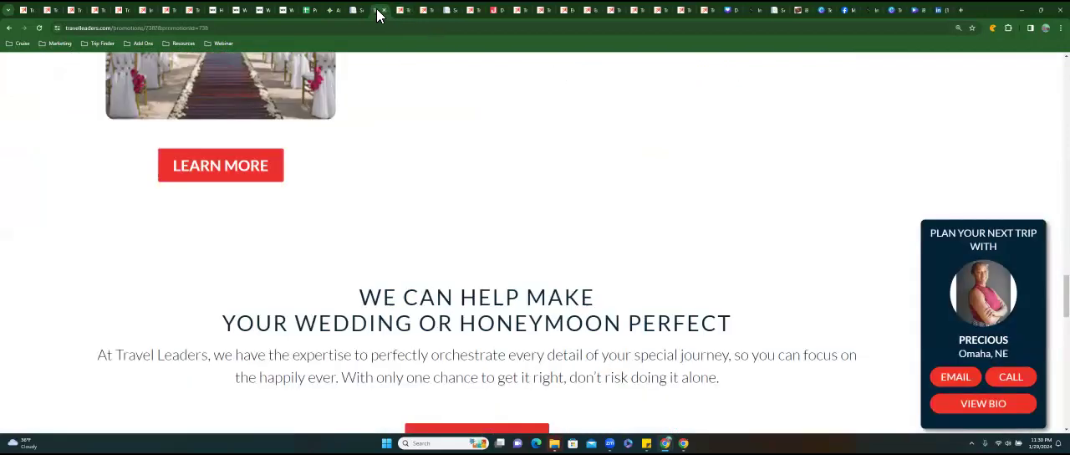
scroll(415, 176, "up", 2)
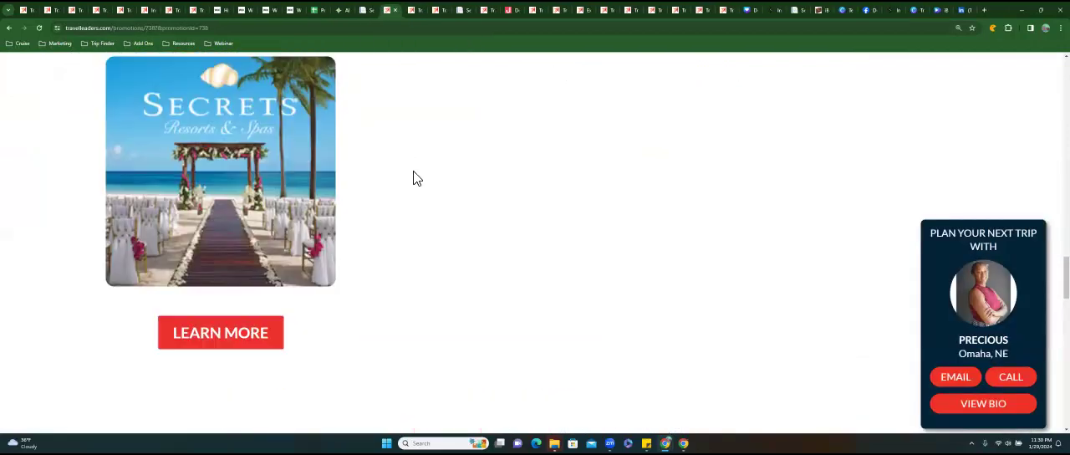
scroll(413, 175, "up", 5)
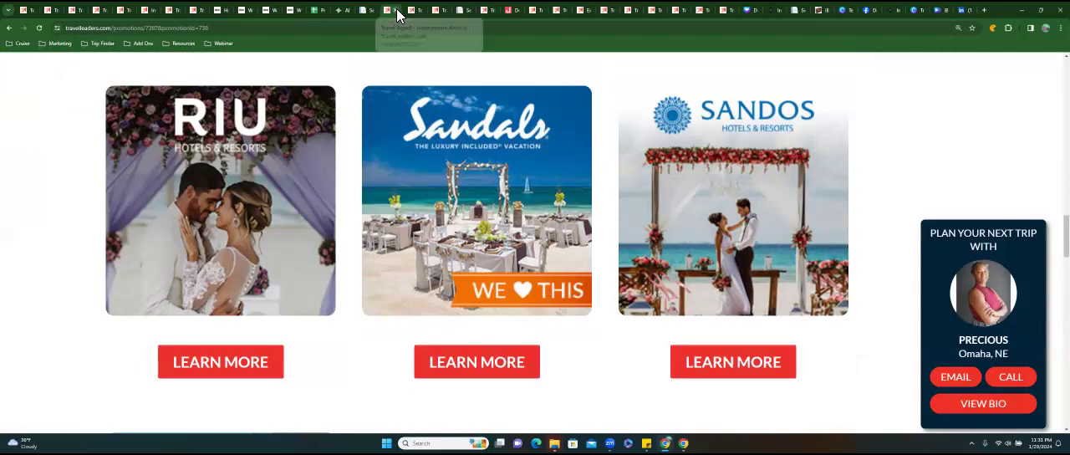
left_click(396, 10)
Check the booking and travel periods on the Palace Resorts Weddings & Honeymoons page, then review the honeymoon promotion search results.
scroll(400, 167, "down", 8)
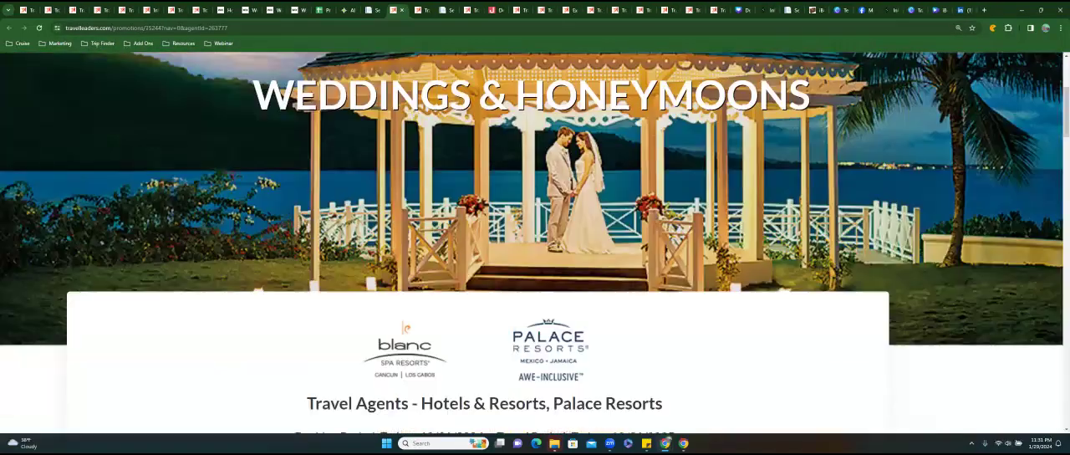
scroll(400, 167, "up", 2)
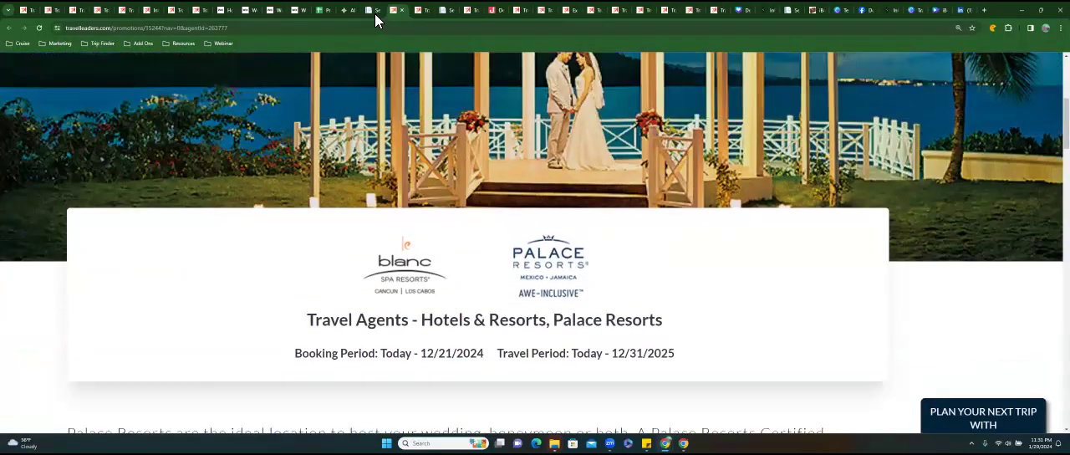
left_click(375, 14)
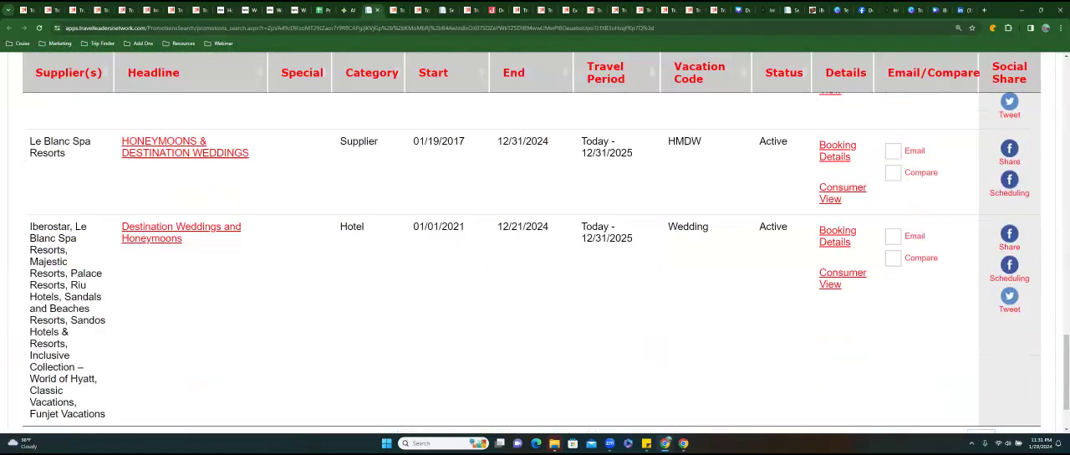
scroll(546, 262, "down", 1)
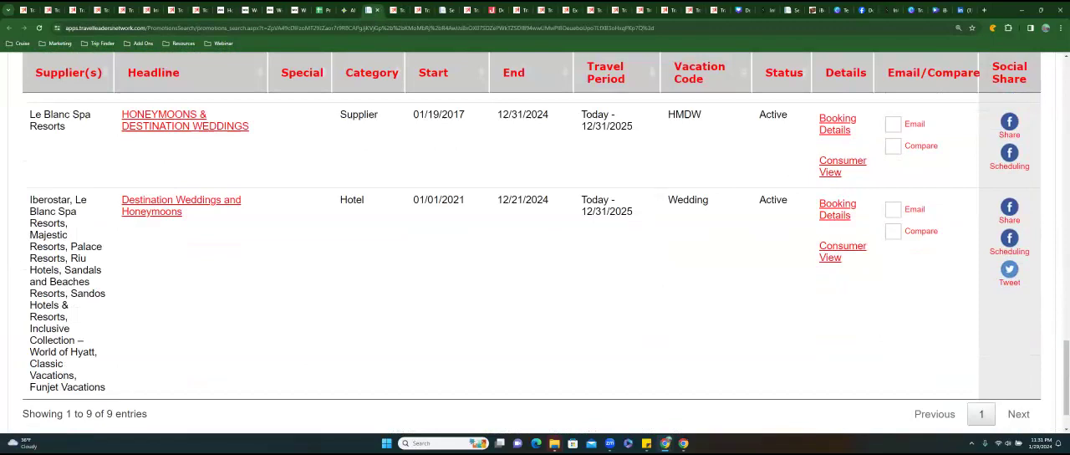
scroll(535, 251, "up", 12)
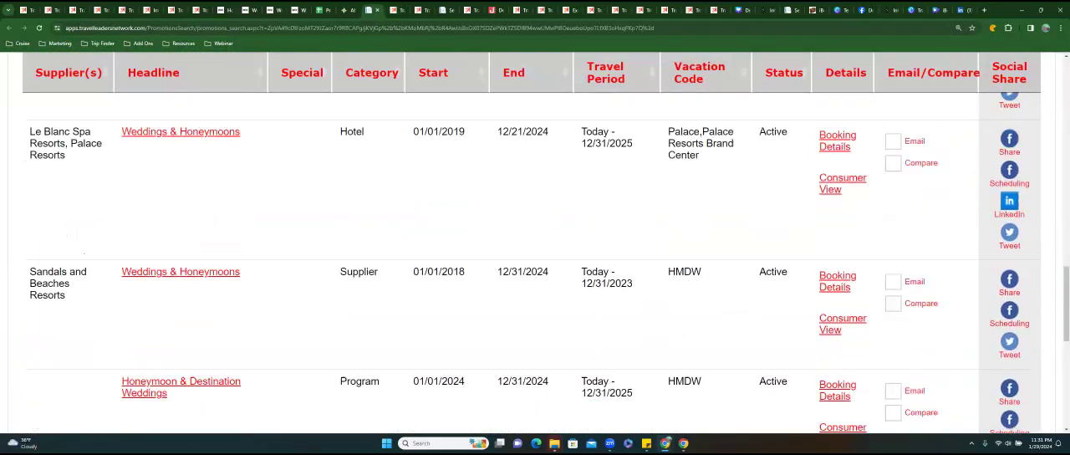
scroll(363, 175, "up", 5)
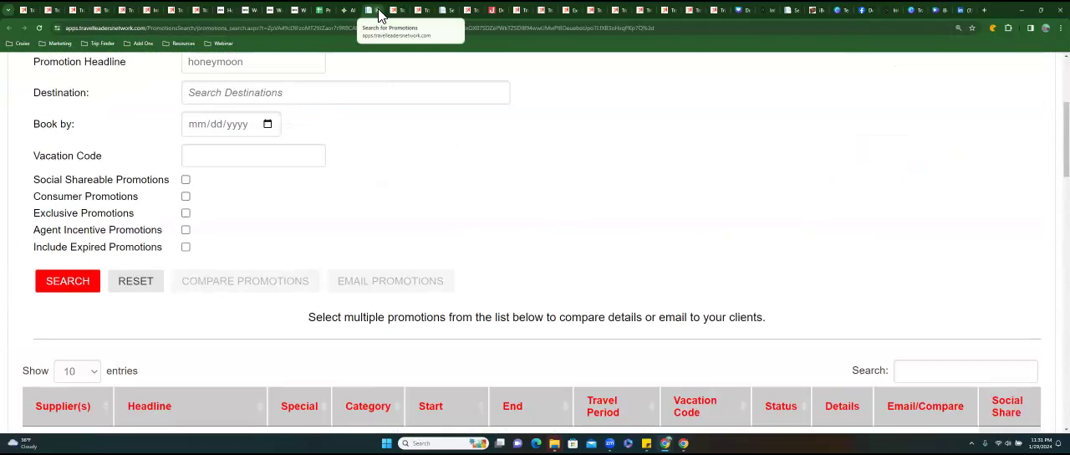
Switch to the iBookiGo site in the Wix editor and look over the Romance page from header to footer.
left_click(296, 10)
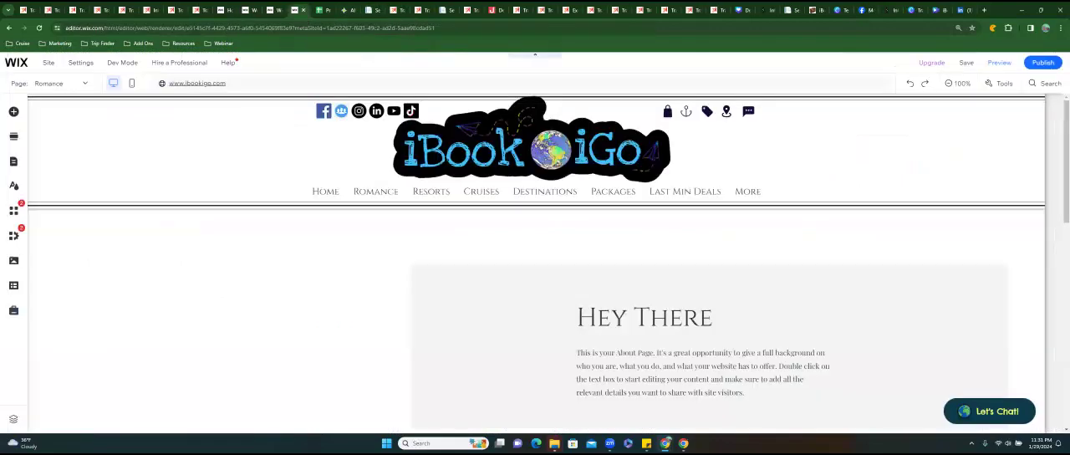
scroll(535, 334, "down", 2)
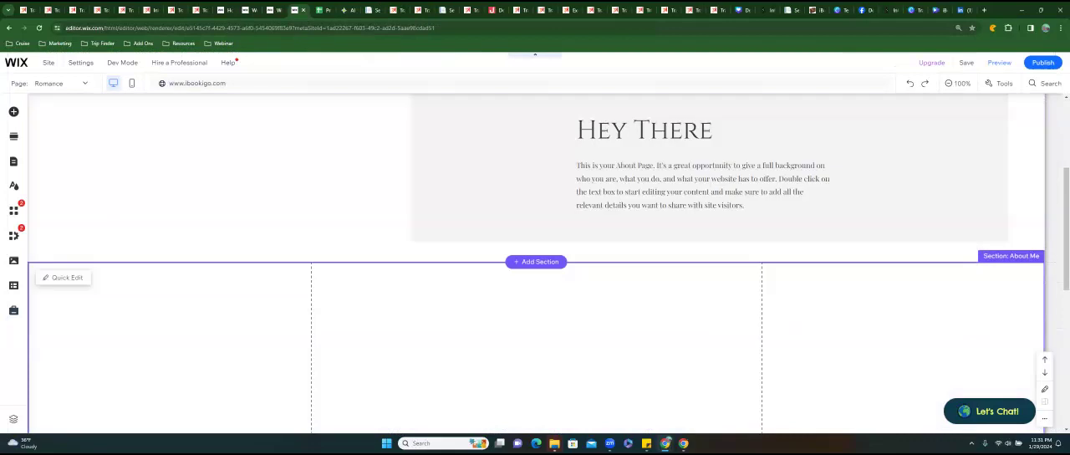
scroll(536, 334, "down", 2)
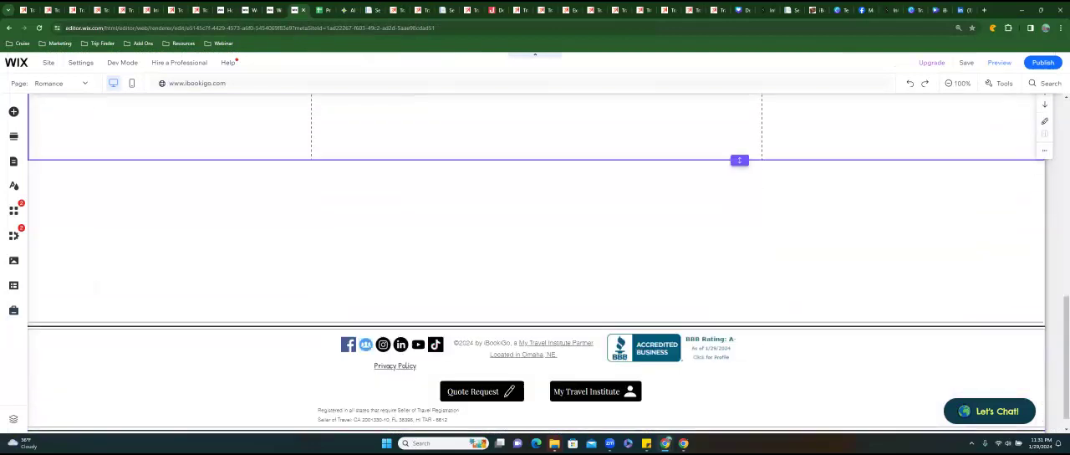
scroll(491, 223, "up", 15)
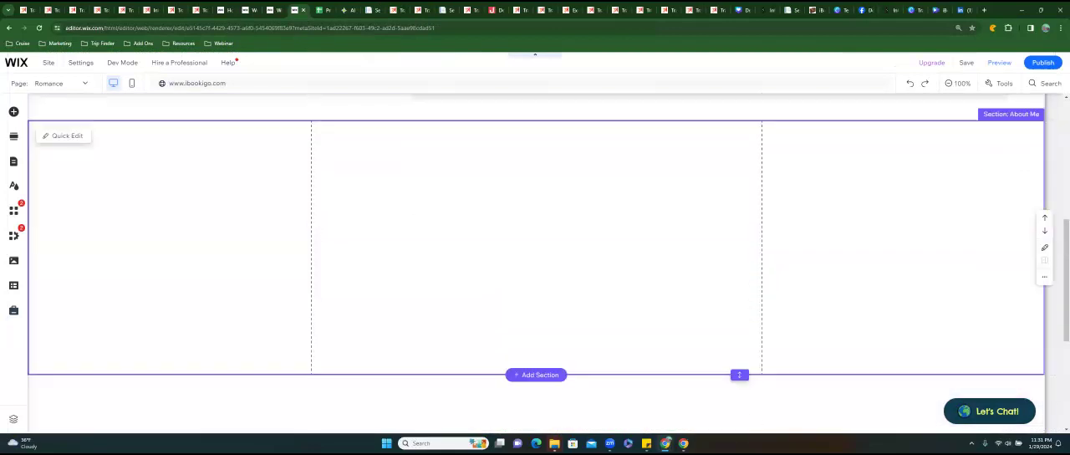
scroll(398, 224, "down", 1)
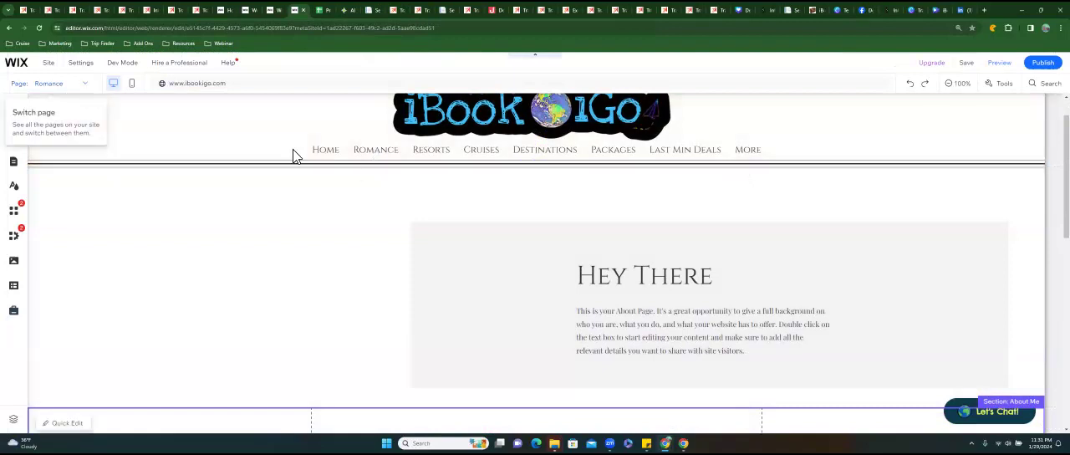
Delete the Romance page from the site's pages through the navigation menu's page management.
left_click(357, 158)
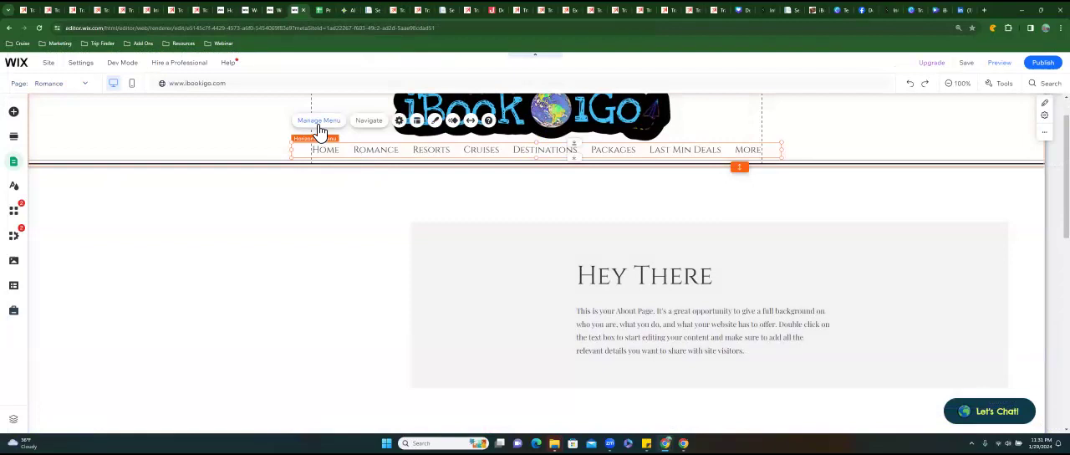
left_click(320, 125)
left_click(241, 179)
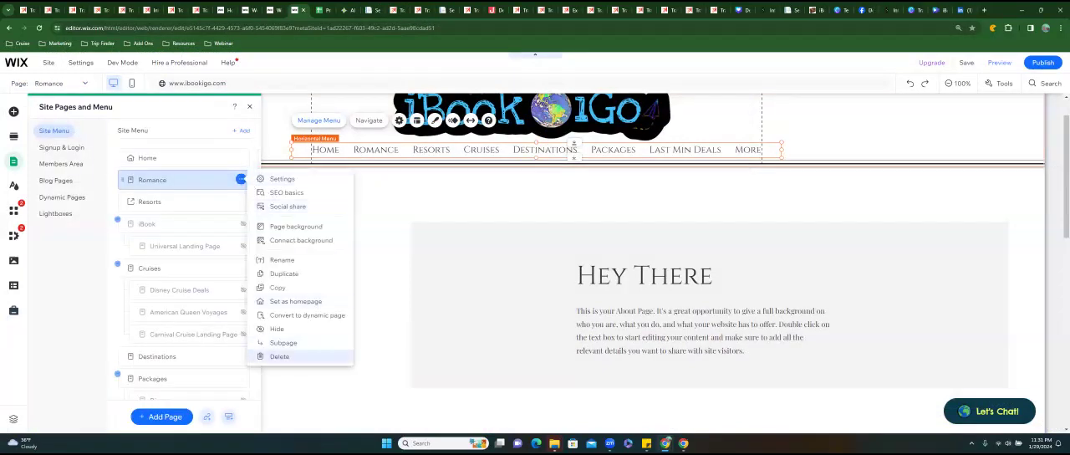
left_click(279, 356)
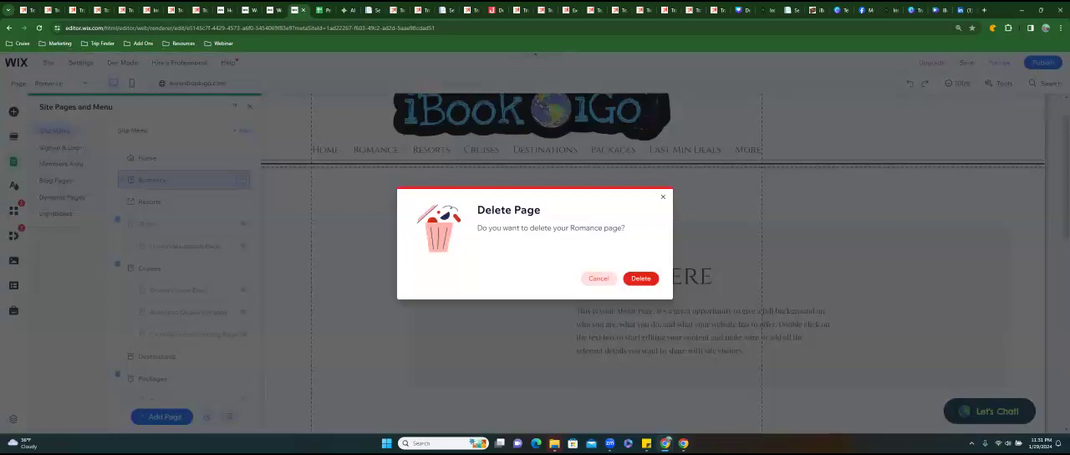
left_click(641, 278)
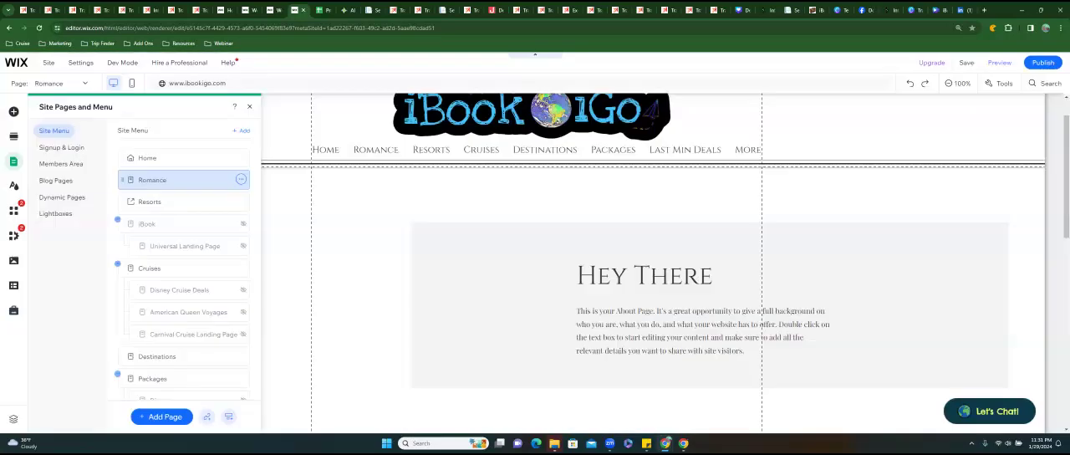
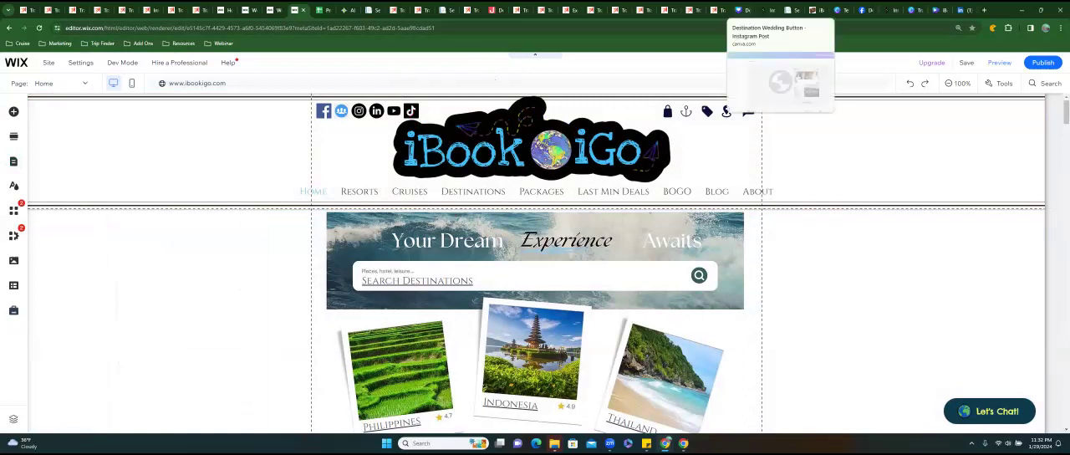
Switch to the Destination Wedding Button design in Canva and look through its pages from Get Featured back to Destination Weddings.
left_click(740, 10)
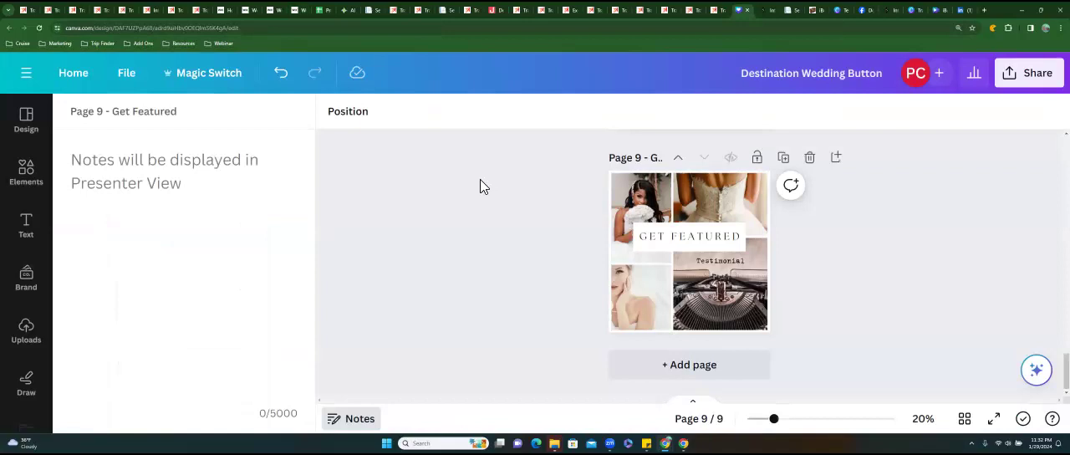
scroll(480, 179, "up", 5)
scroll(690, 263, "up", 12)
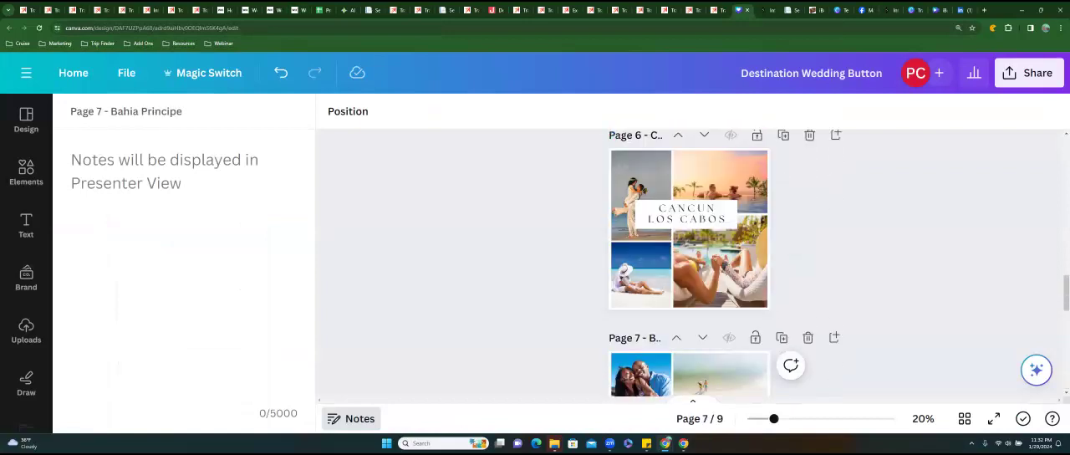
scroll(689, 263, "up", 5)
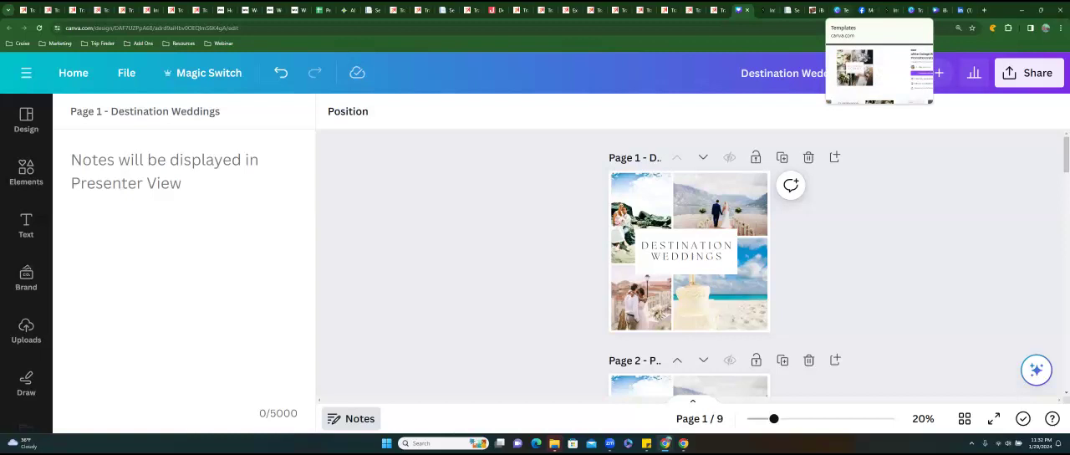
Switch to the Canva template library, close the open template preview and run the "instagram post wedding" search again.
left_click(841, 10)
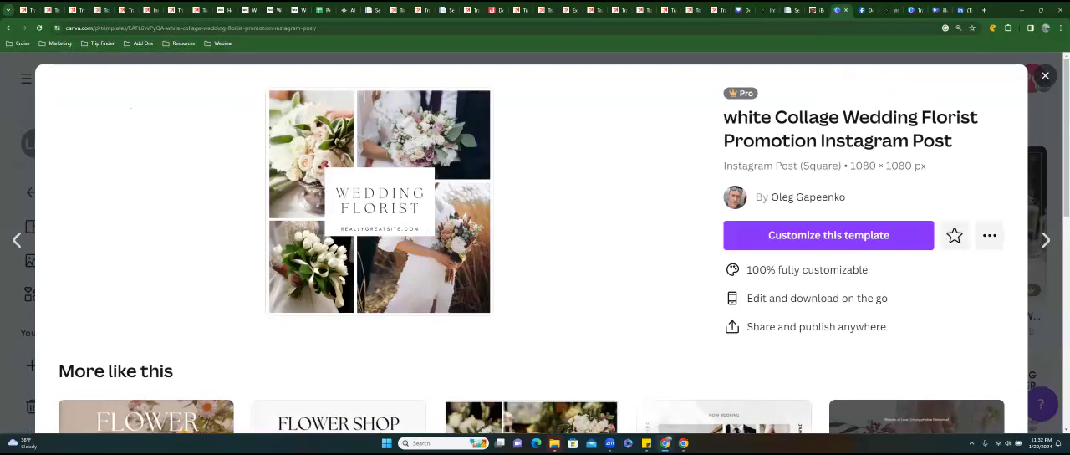
key("Escape")
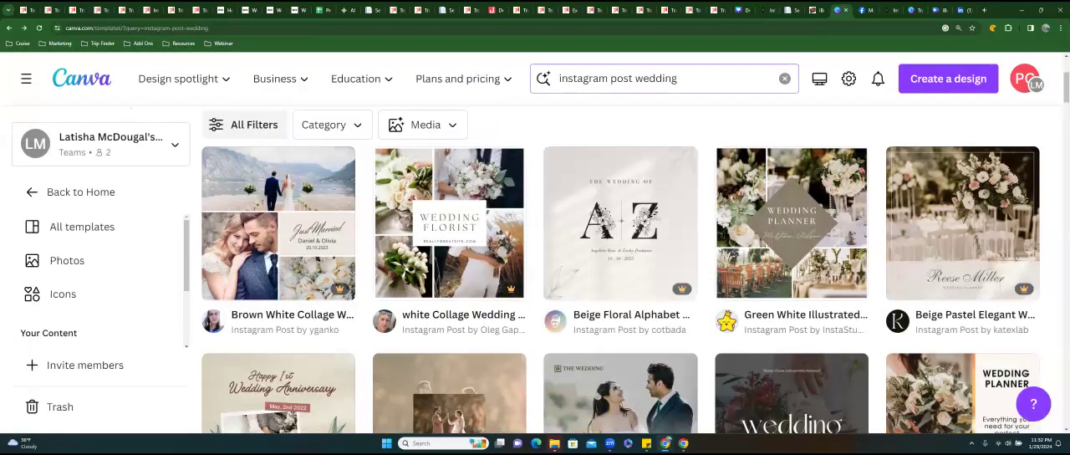
left_click_drag(677, 78, 558, 78)
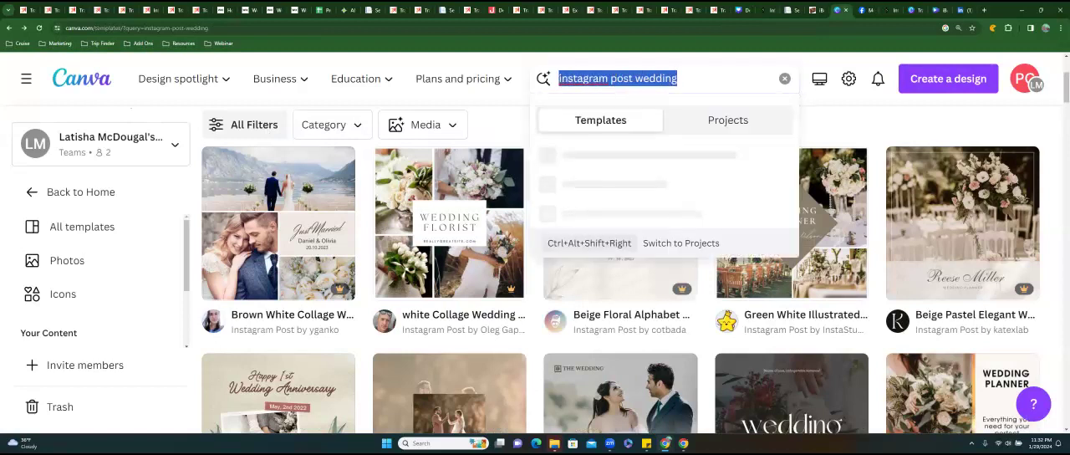
left_click(678, 79)
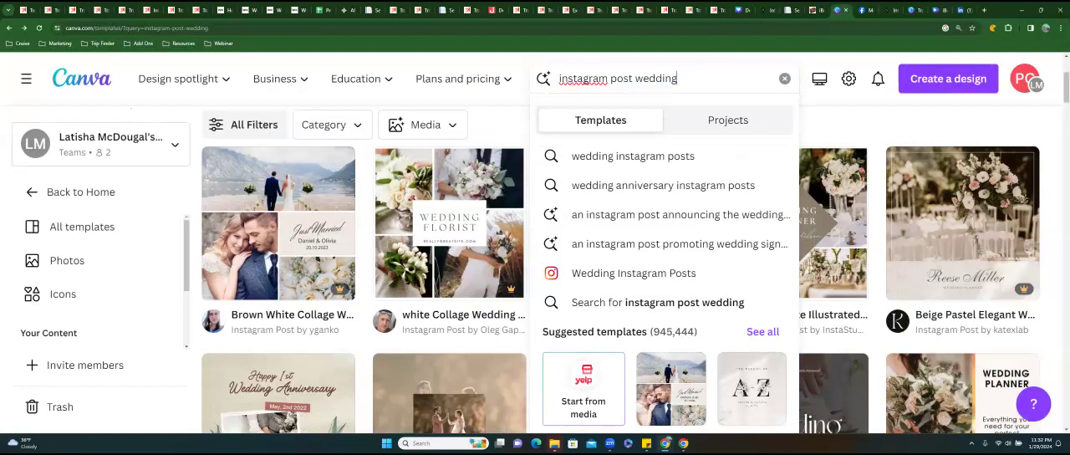
key("Return")
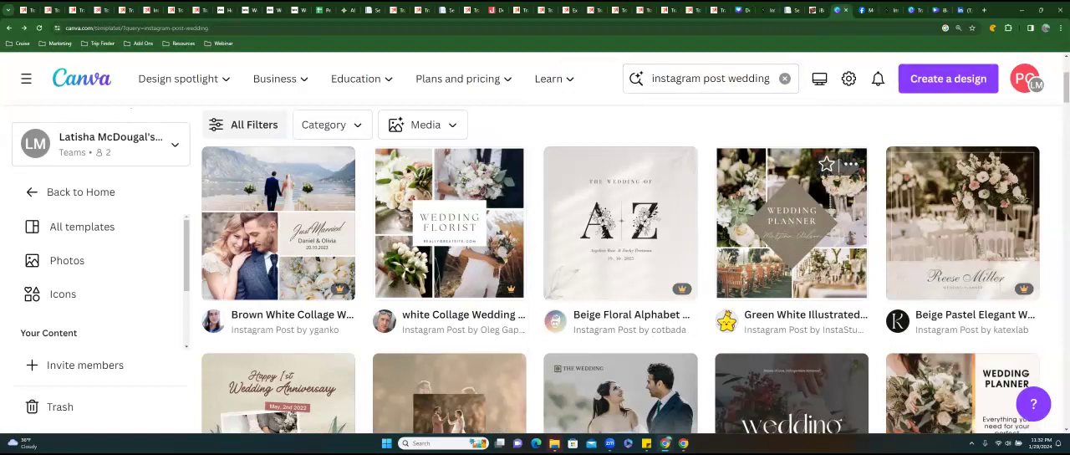
Browse the wedding Instagram post templates for collage layouts and return to the start of the results.
scroll(791, 217, "down", 2)
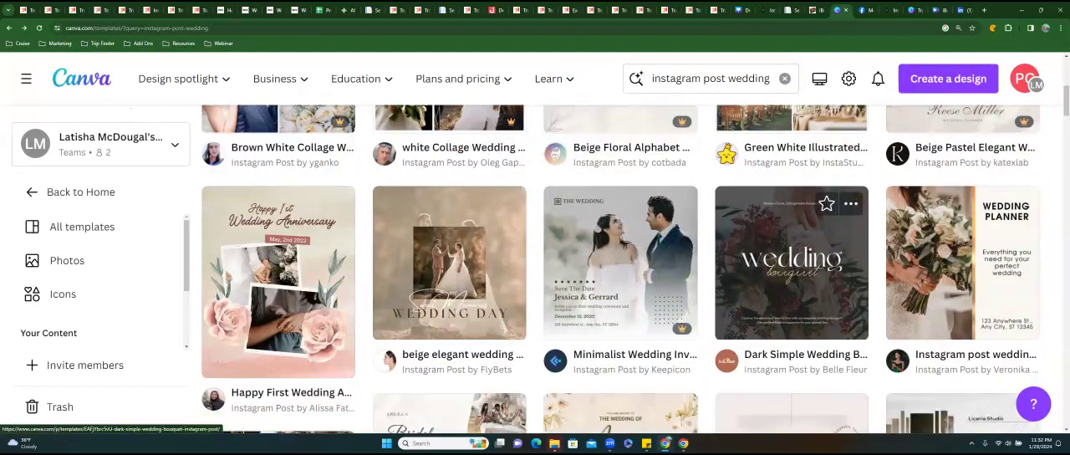
scroll(791, 251, "down", 3)
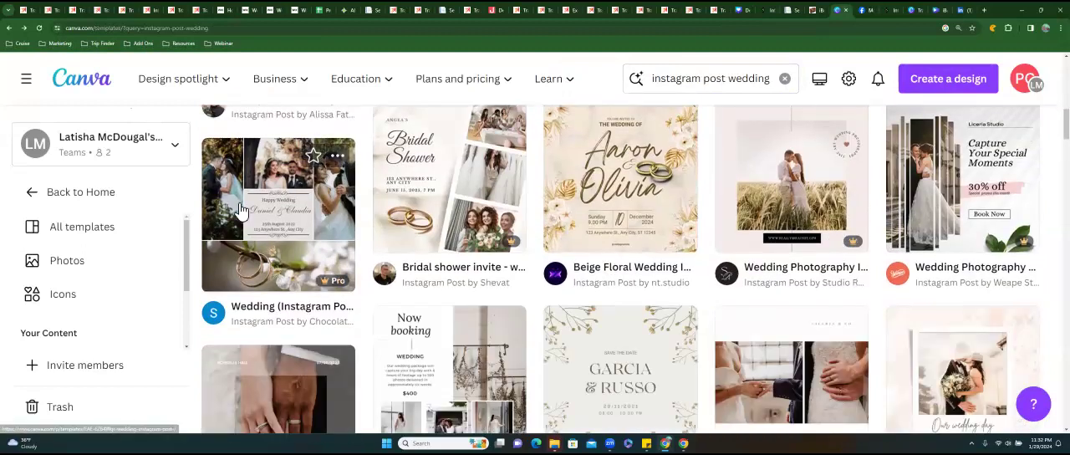
scroll(278, 217, "down", 4)
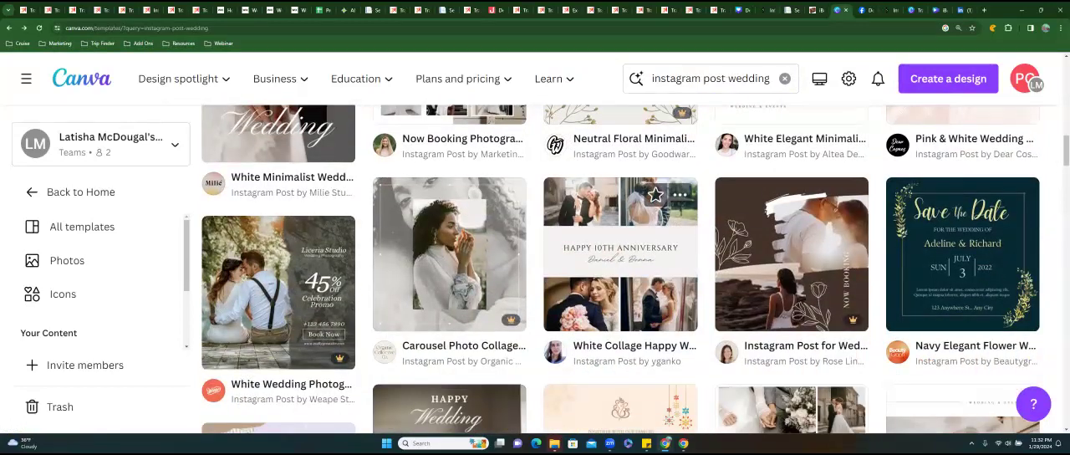
scroll(620, 250, "down", 3)
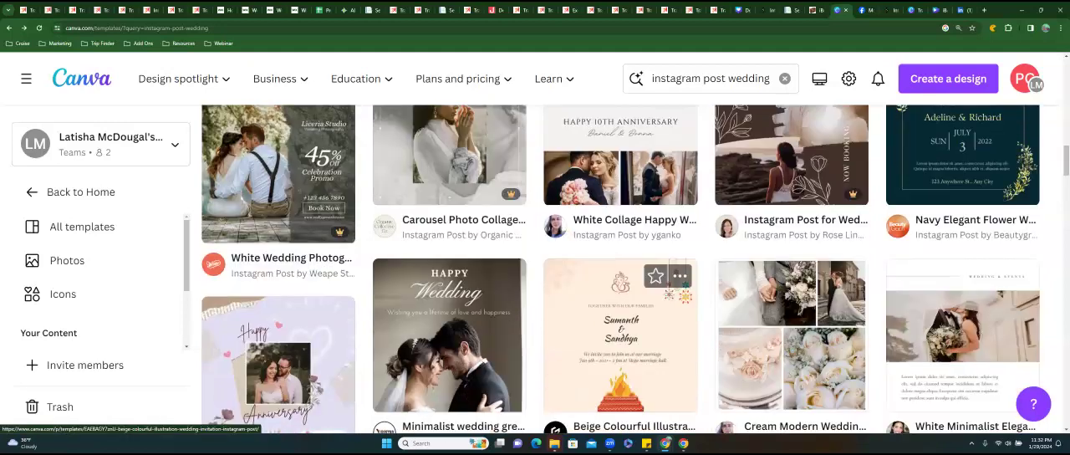
scroll(620, 316, "down", 2)
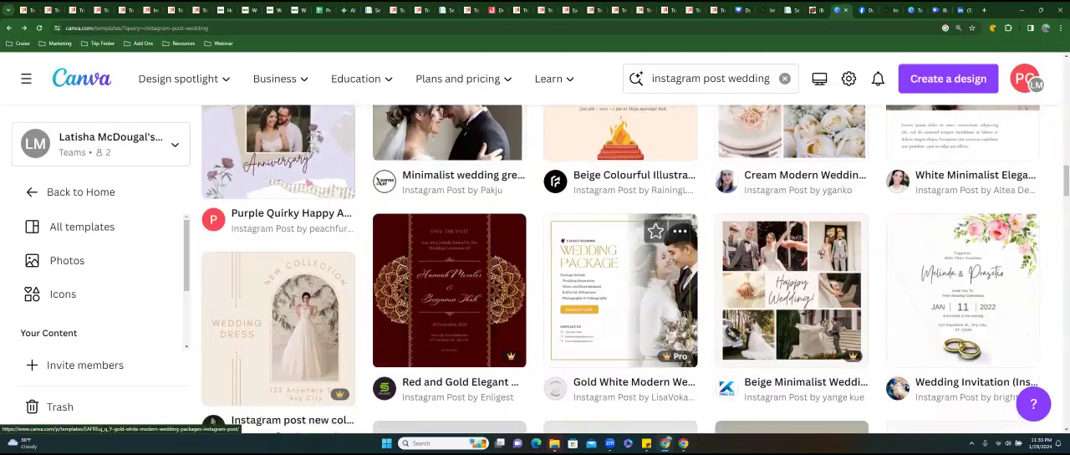
scroll(636, 365, "down", 3)
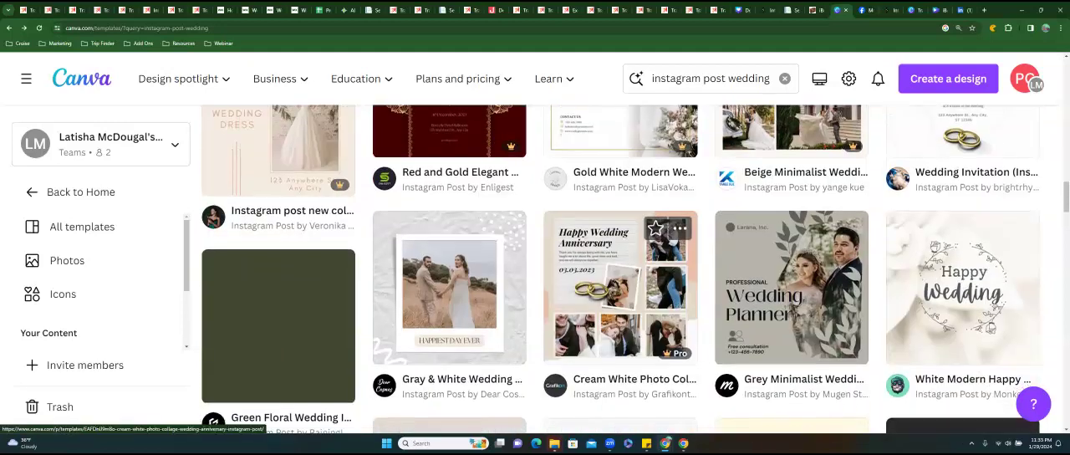
scroll(636, 364, "up", 2)
scroll(635, 414, "up", 8)
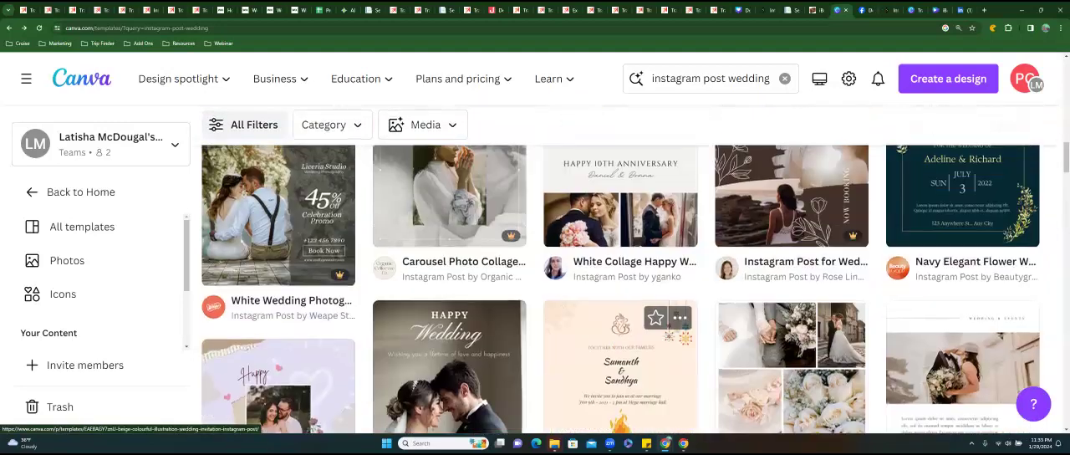
scroll(620, 301, "up", 9)
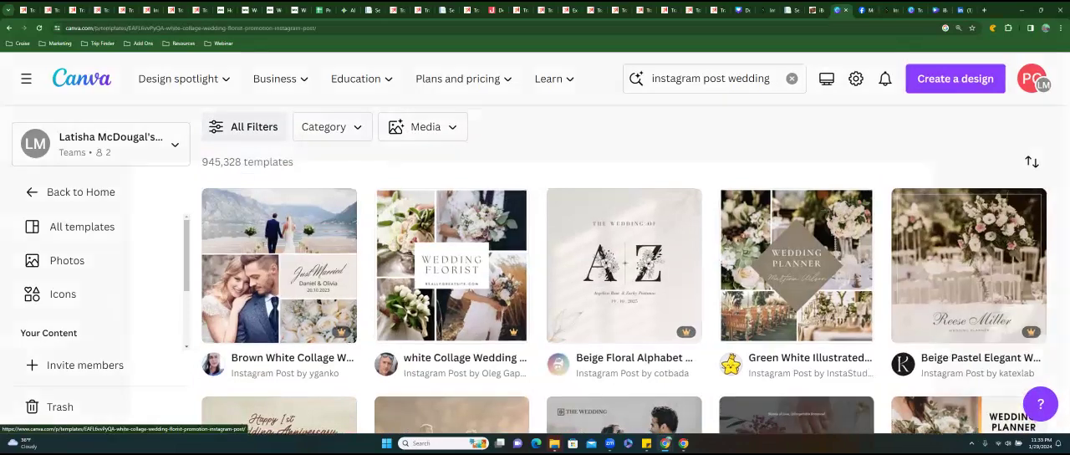
Open the white Collage Wedding Florist Promotion template, review the similar templates listed under it, and close the preview.
left_click(449, 264)
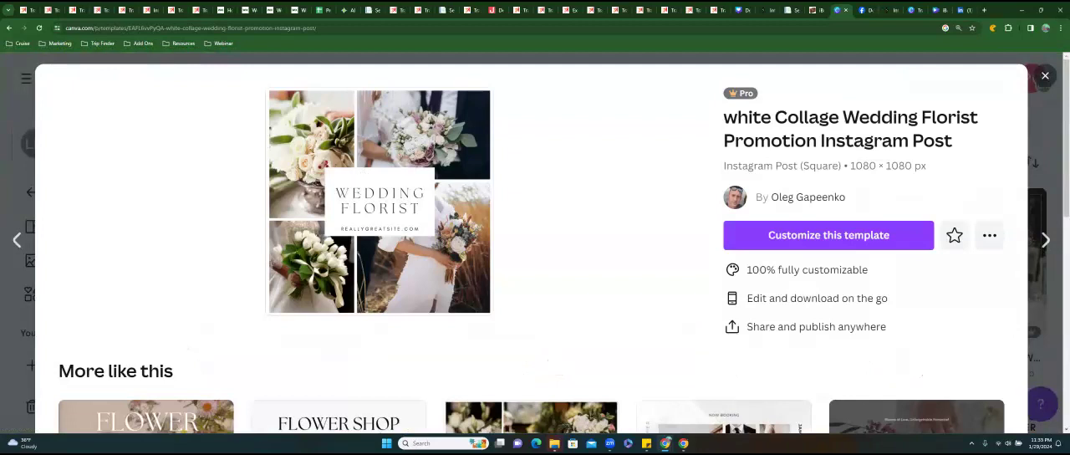
scroll(532, 243, "down", 2)
scroll(339, 284, "down", 2)
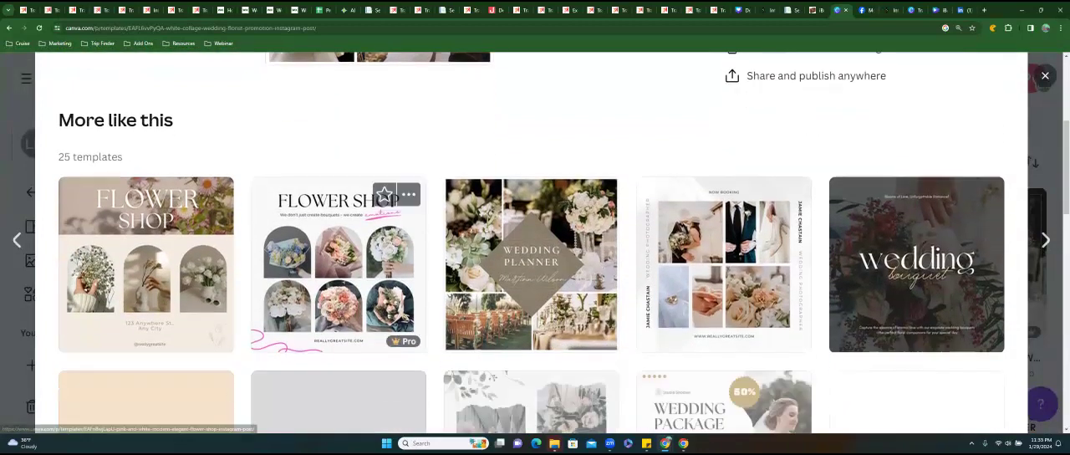
scroll(338, 284, "down", 3)
scroll(338, 285, "down", 2)
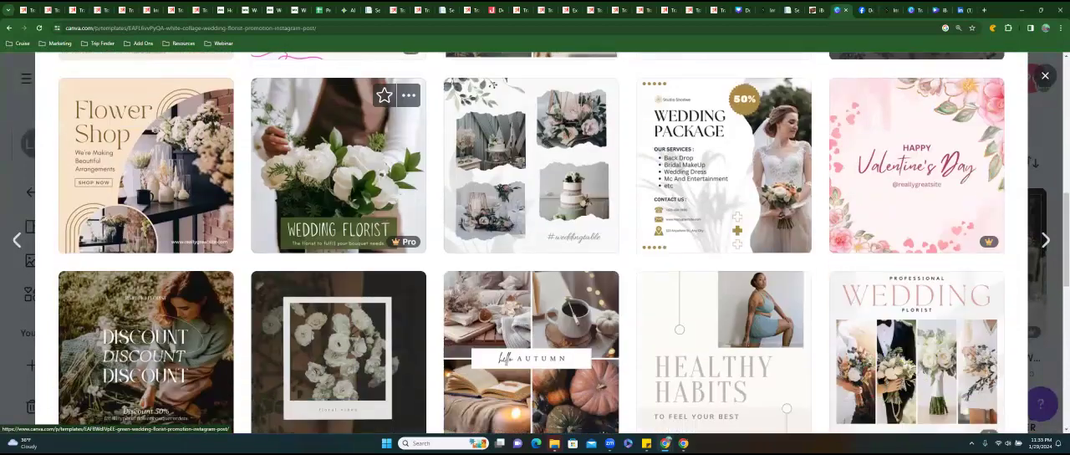
scroll(339, 285, "down", 3)
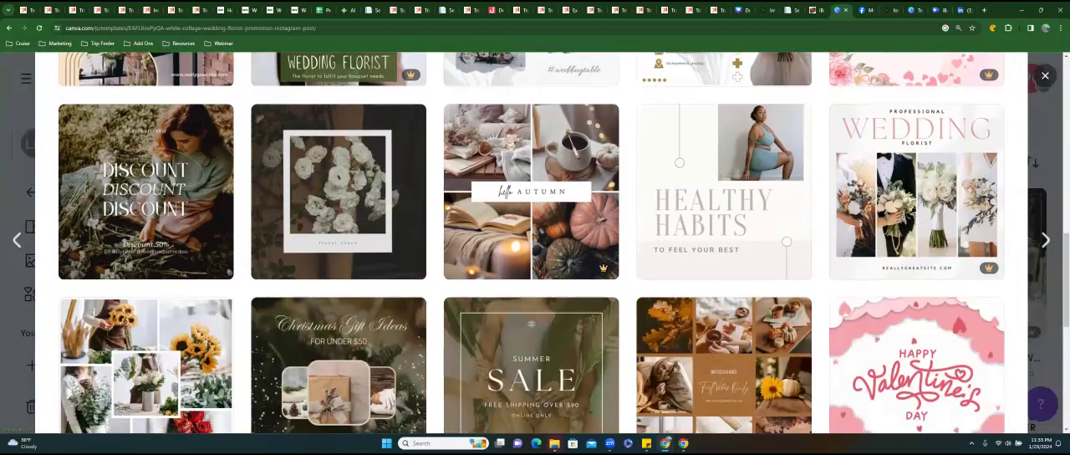
scroll(338, 284, "down", 2)
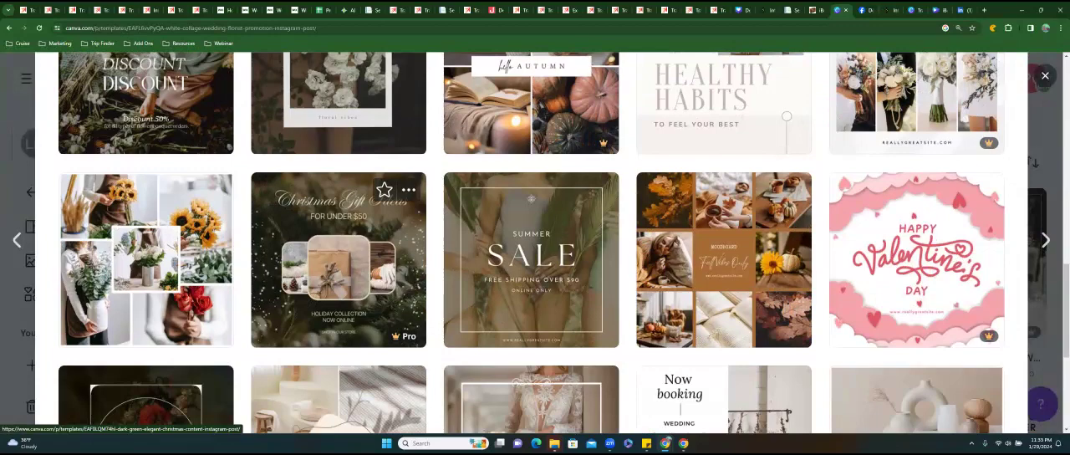
scroll(339, 251, "down", 2)
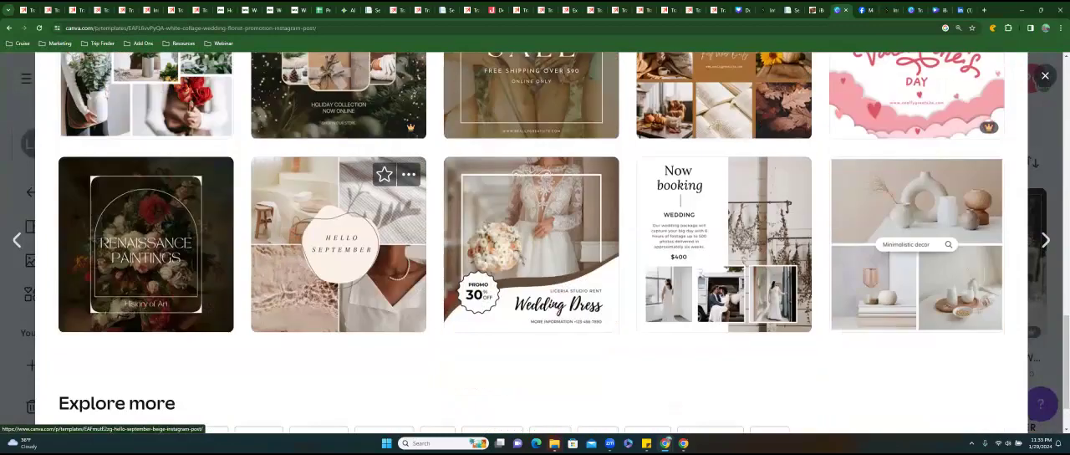
scroll(339, 251, "up", 8)
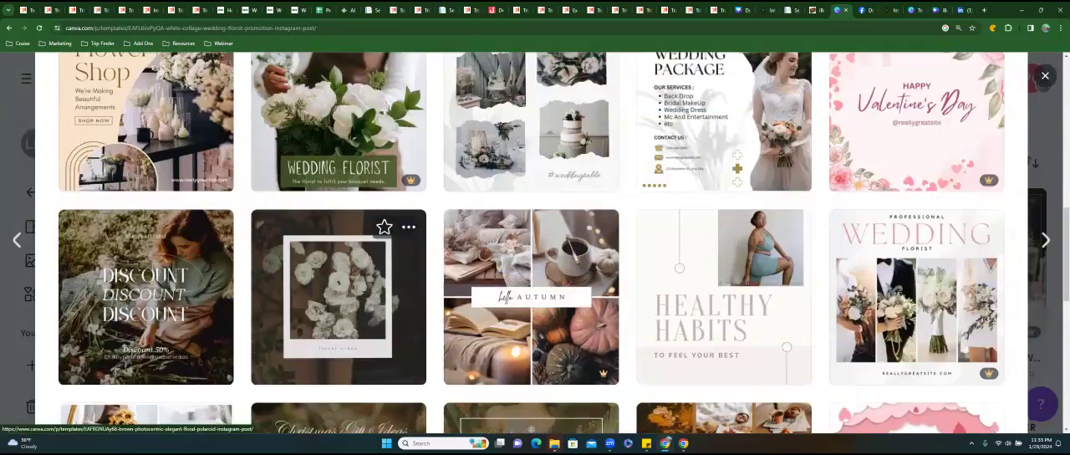
scroll(493, 191, "up", 6)
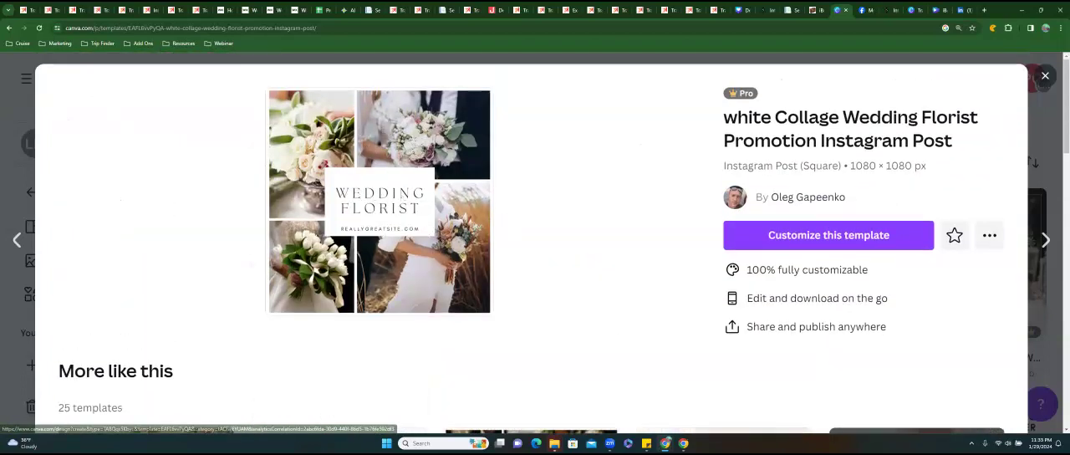
left_click(1045, 75)
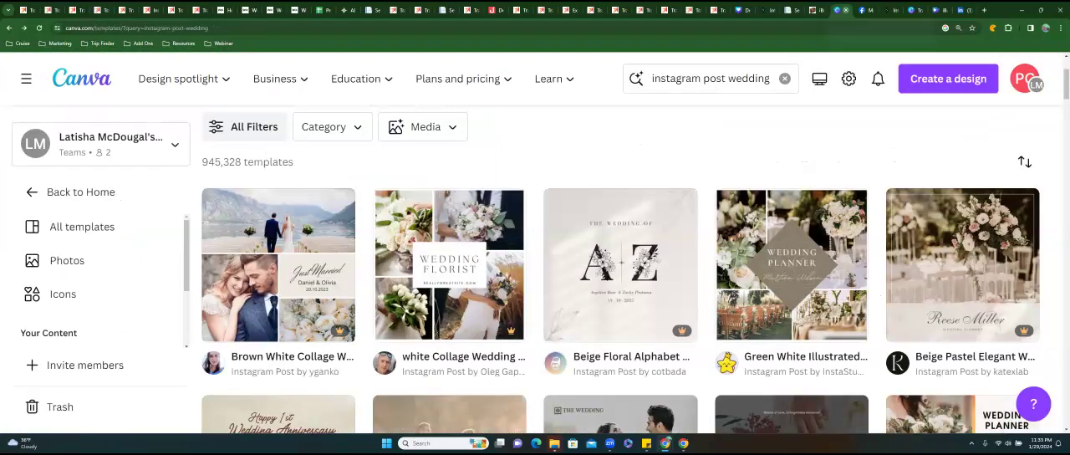
Return to the Destination Wedding Button design, close the notes and duplicate the Destination Weddings page.
left_click(846, 10)
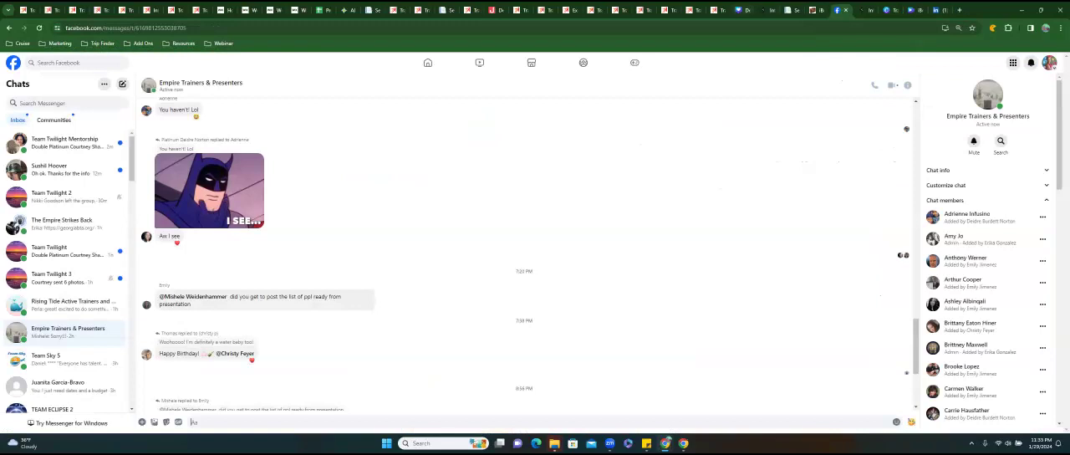
left_click(743, 10)
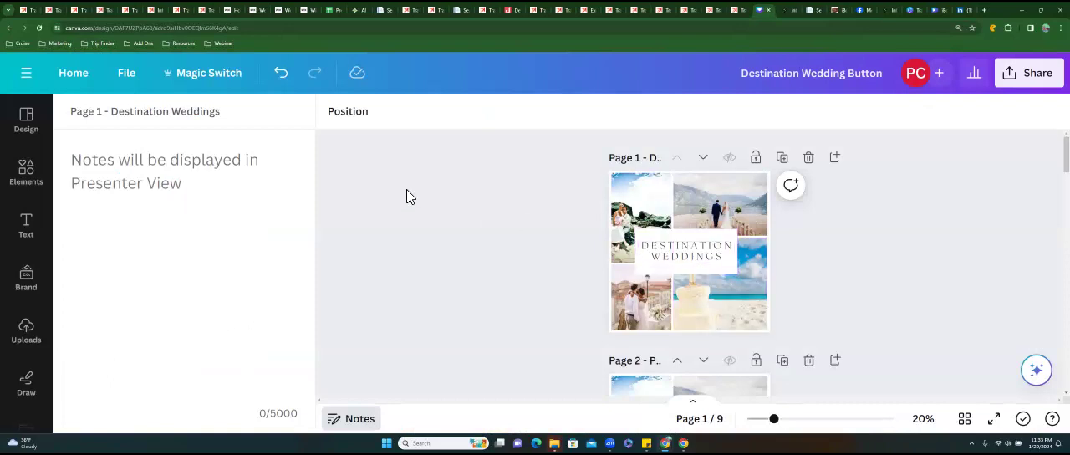
left_click(352, 418)
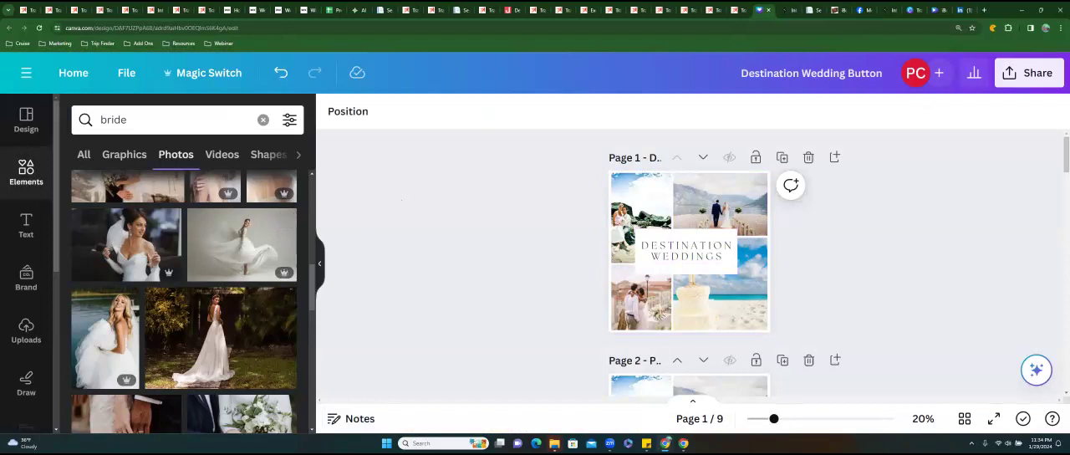
left_click(783, 157)
scroll(687, 266, "down", 2)
scroll(688, 266, "up", 2)
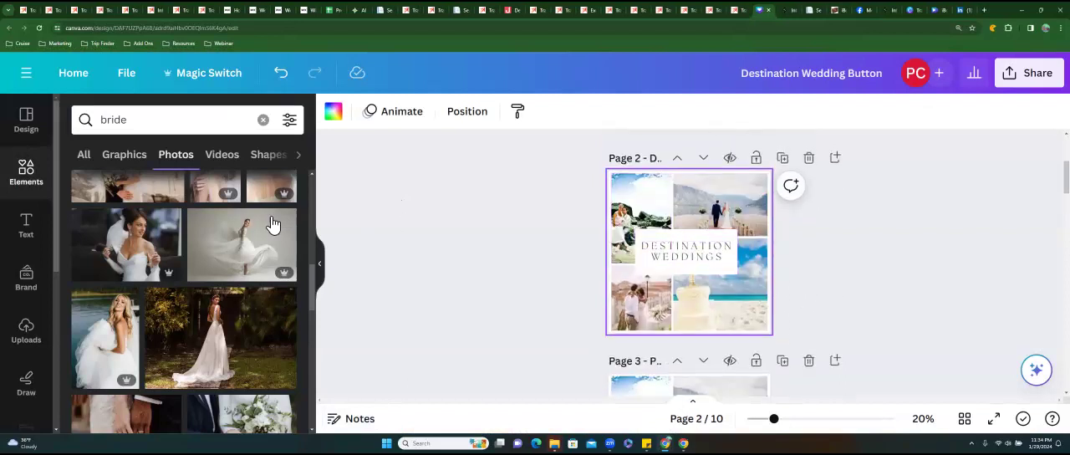
Replace all four collage photos on the duplicated page with bride photos from the "bride" photo search.
left_click(138, 124)
key("Return")
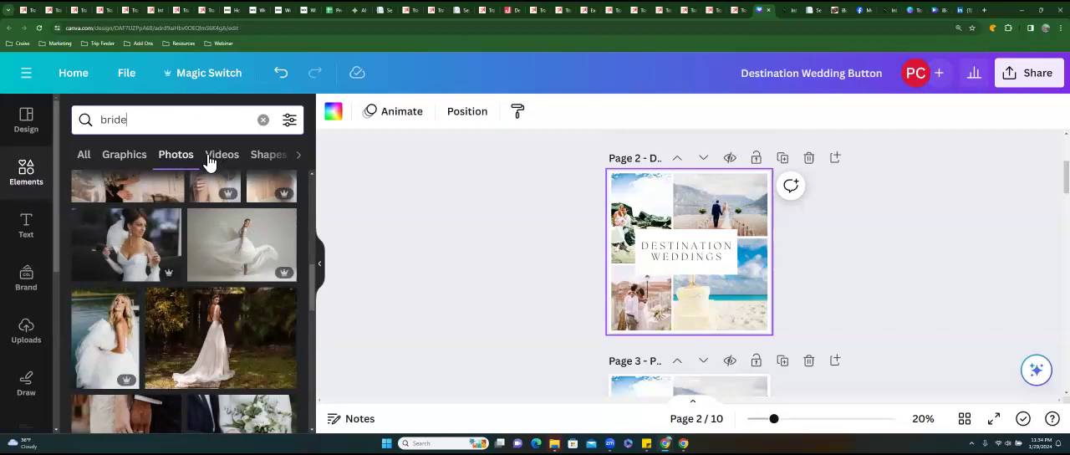
left_click_drag(250, 242, 719, 205)
left_click_drag(126, 242, 642, 219)
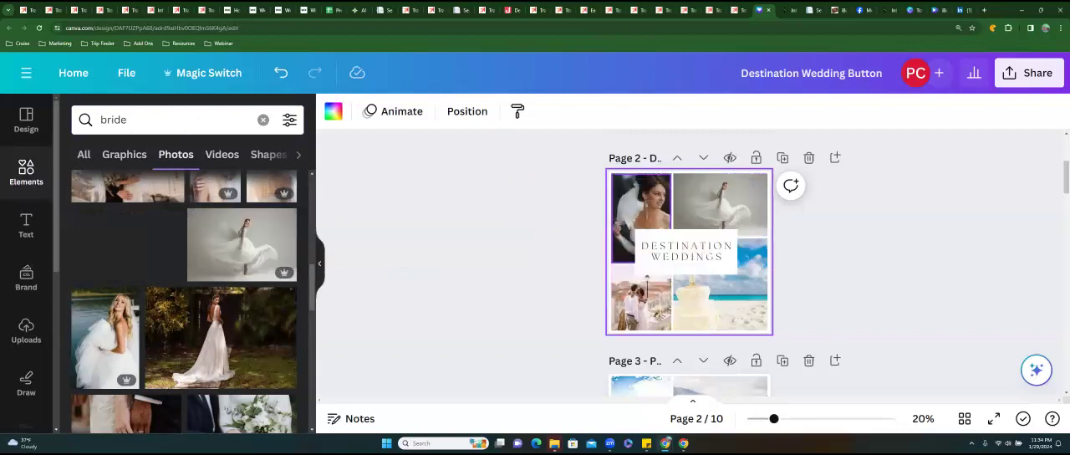
left_click_drag(104, 334, 641, 297)
left_click_drag(221, 337, 715, 286)
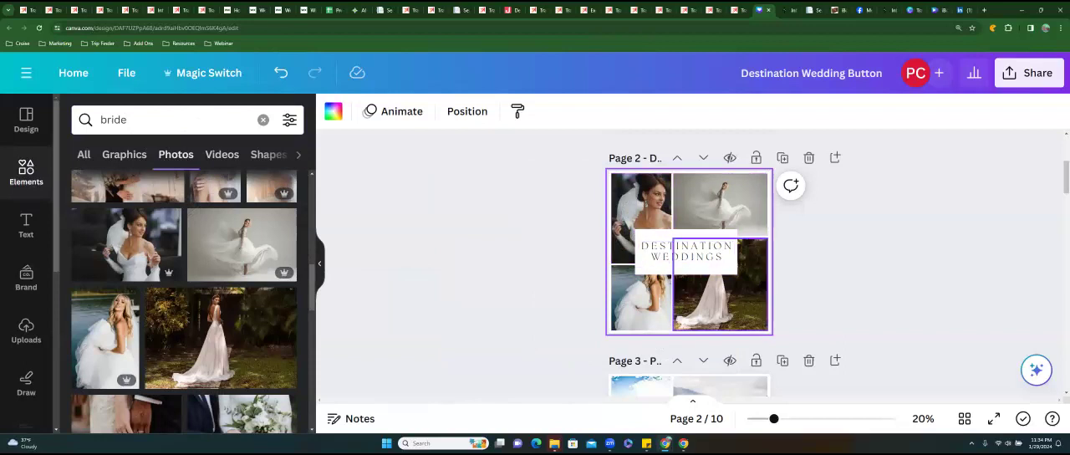
Reposition the lower two photos within their frames, shifting the blonde bride down and the garden bride to the right.
double_click(640, 297)
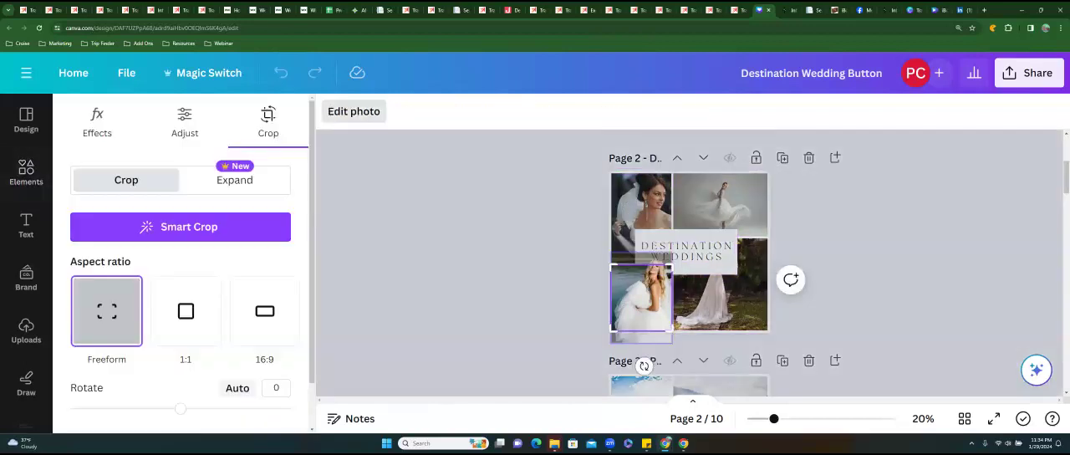
mouse_move(641, 297)
left_mouse_down()
mouse_move(640, 284)
mouse_move(640, 311)
left_mouse_up()
left_click(726, 294)
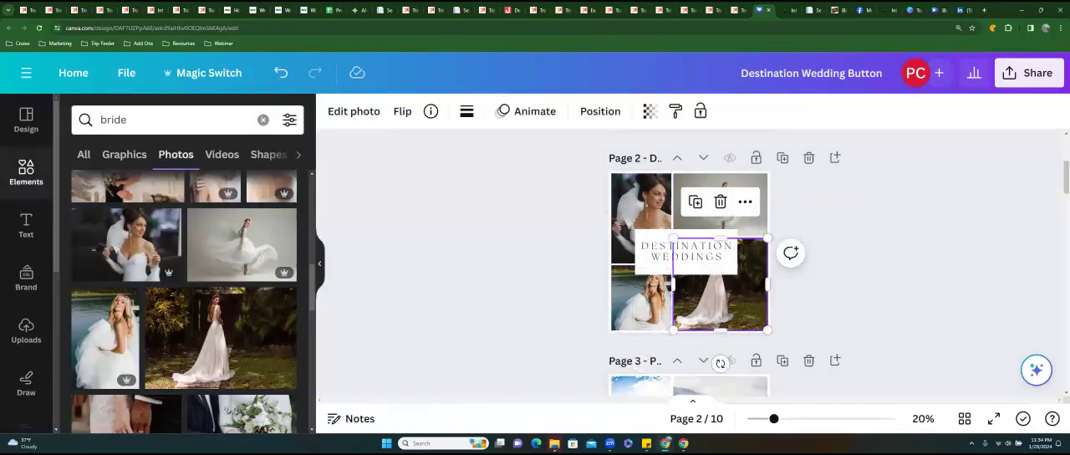
double_click(725, 294)
left_click_drag(726, 294, 749, 294)
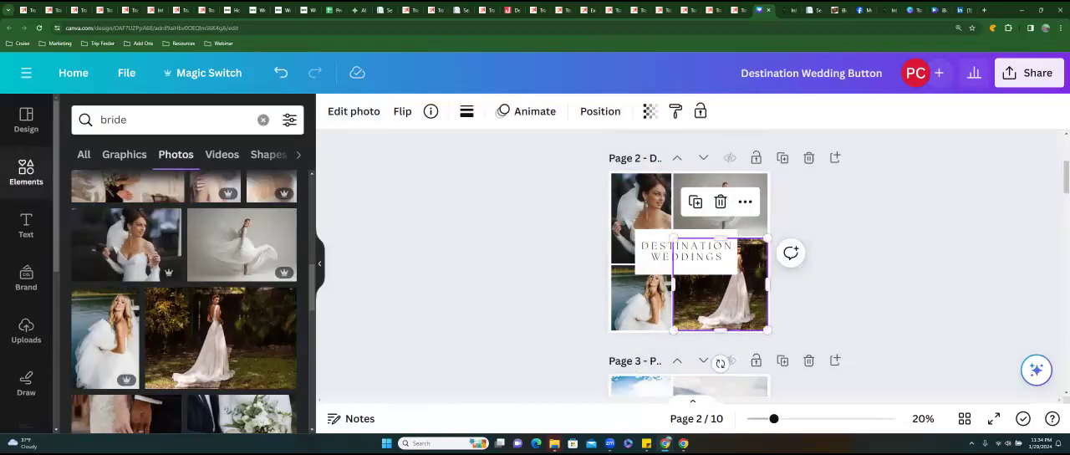
Shift the dark-haired bride photo left within its frame on page 2 and check the crop of the dancing bride photo.
left_click(641, 219)
double_click(640, 219)
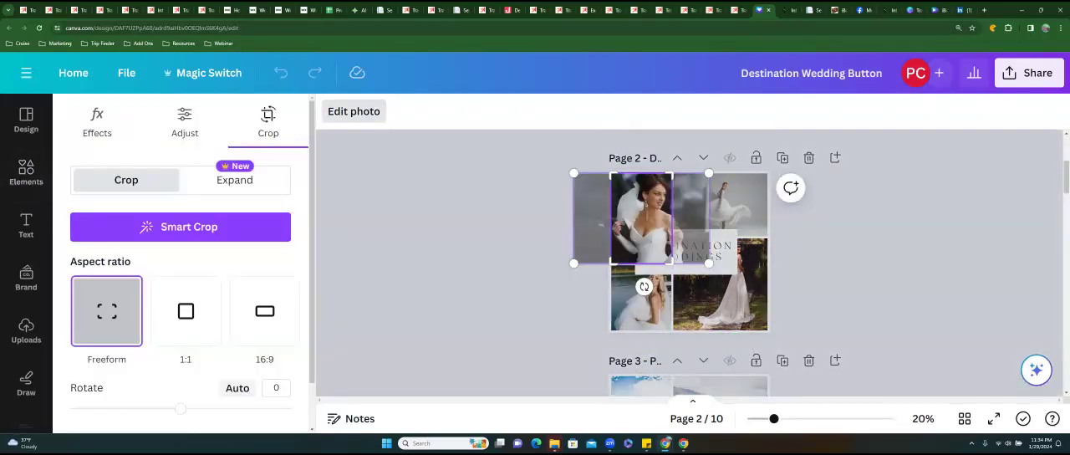
left_click_drag(640, 219, 621, 219)
left_click(721, 205)
double_click(705, 213)
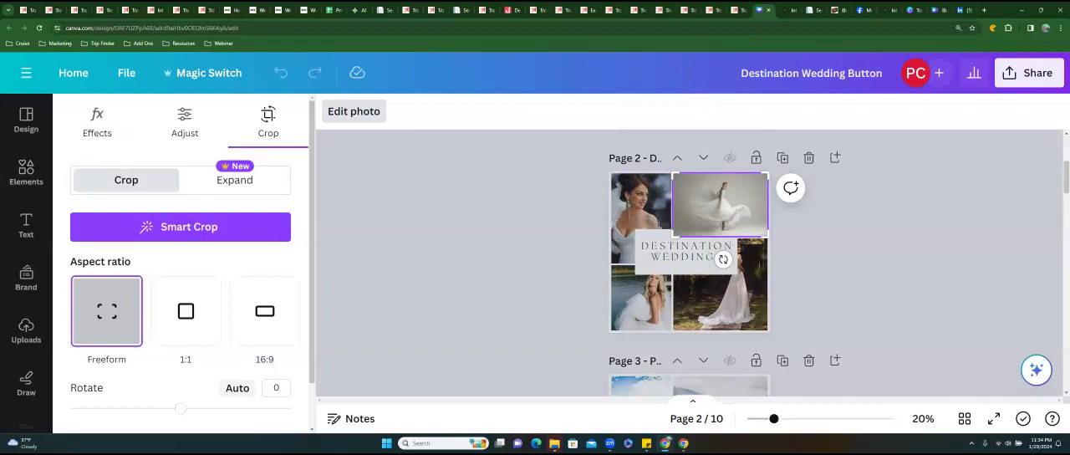
key("Escape")
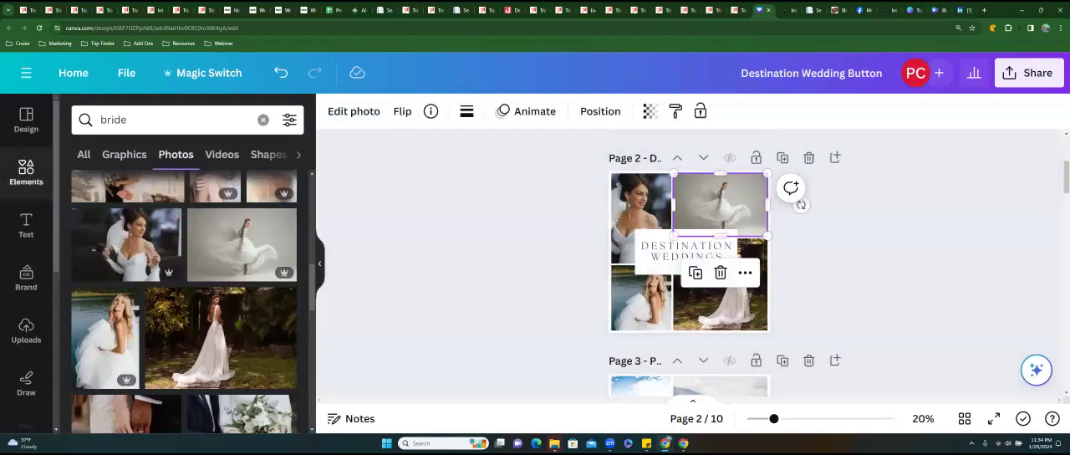
Examine the Expand, Adjust and Effects options for the dancing bride photo, including the adjustment area choices, and return to the bride photo search.
scroll(801, 204, "up", 1)
double_click(721, 246)
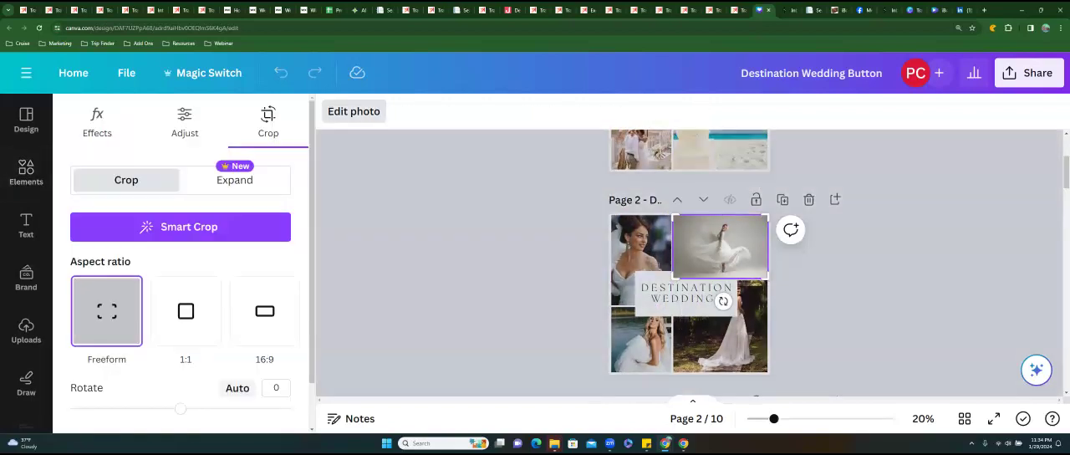
left_click(219, 192)
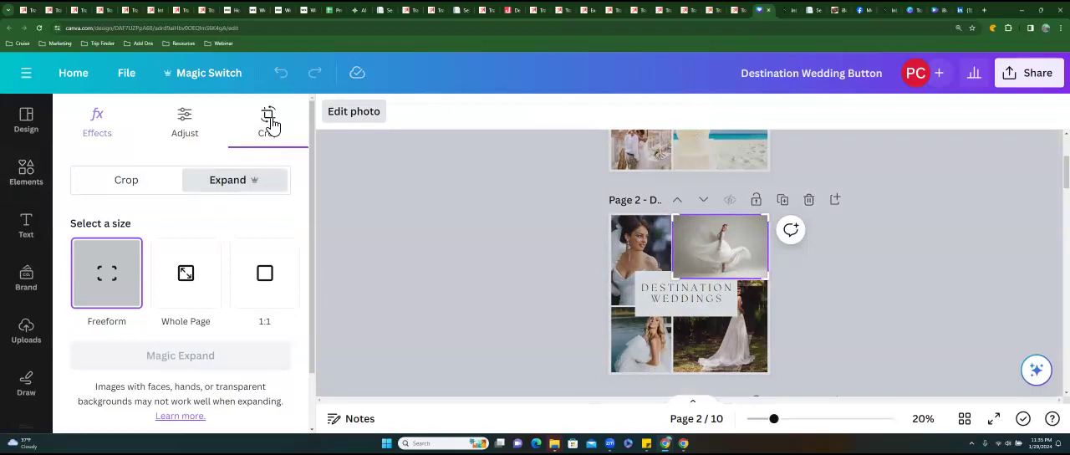
left_click(186, 124)
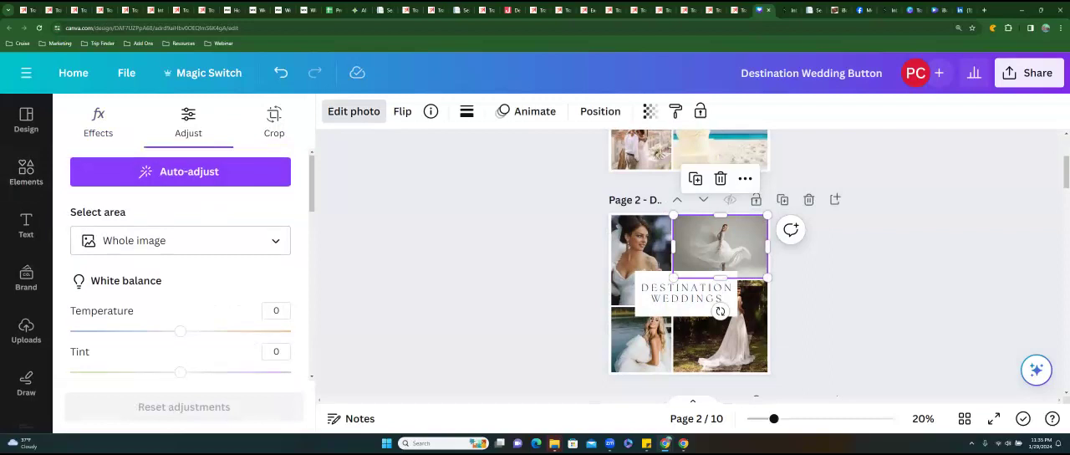
scroll(181, 264, "down", 5)
scroll(181, 263, "down", 8)
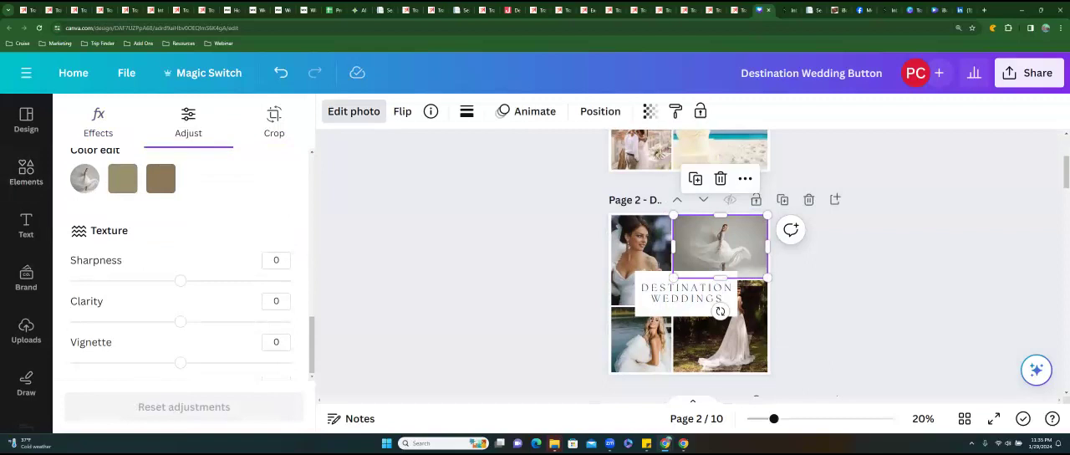
scroll(181, 263, "up", 1)
scroll(236, 178, "up", 10)
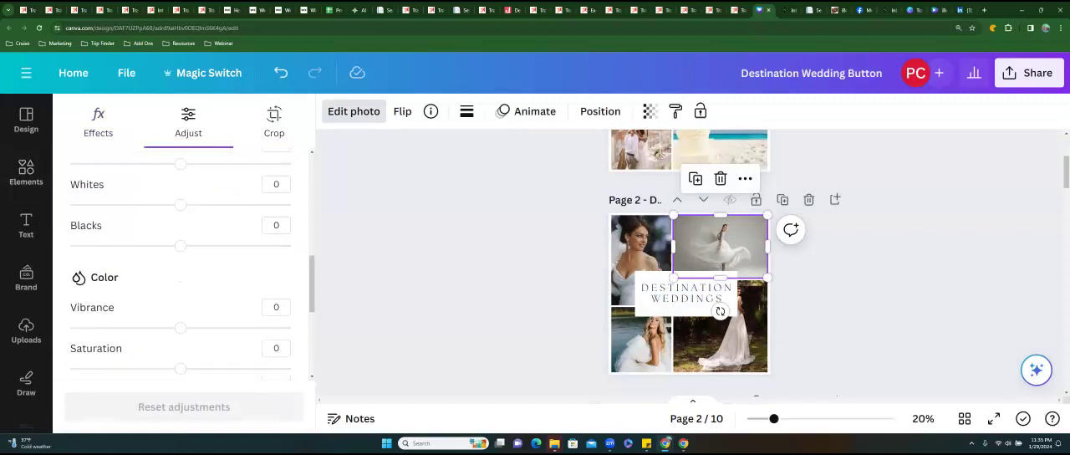
left_click(107, 132)
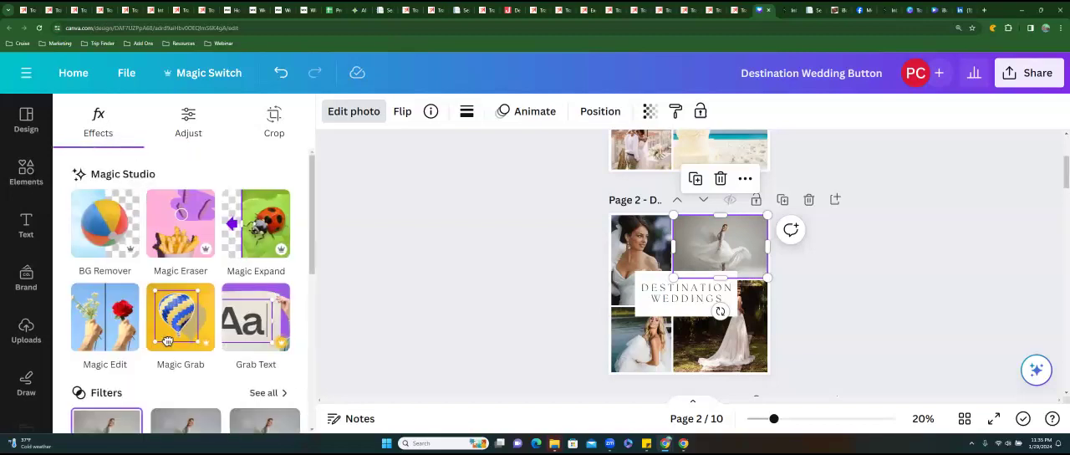
scroll(168, 341, "down", 3)
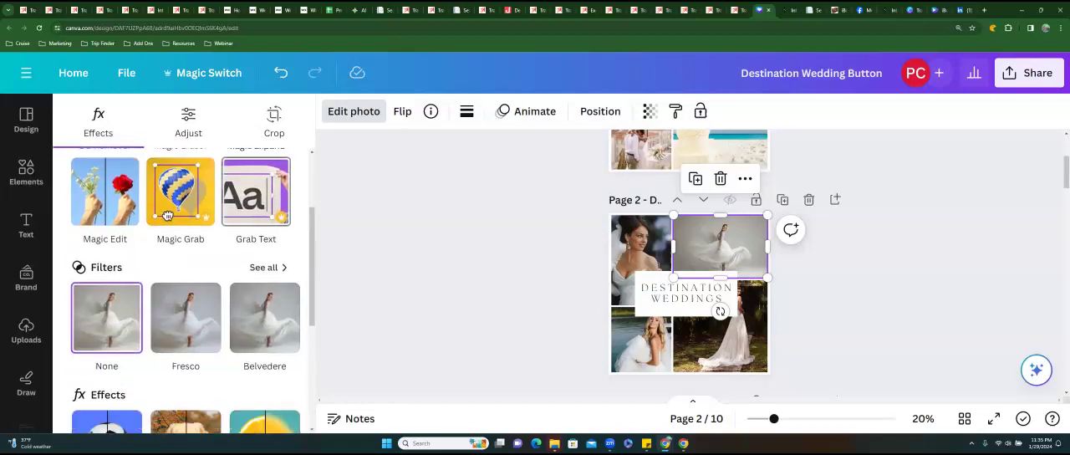
scroll(184, 293, "down", 2)
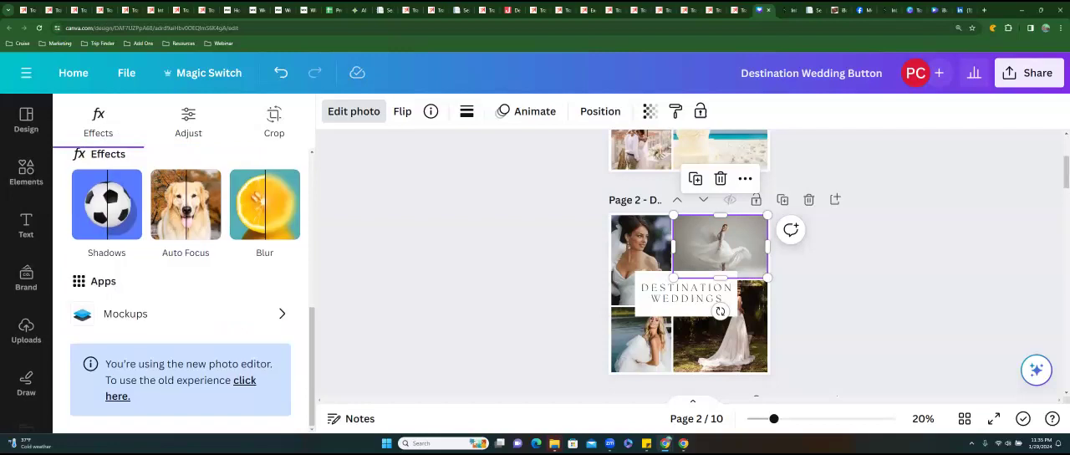
left_click(193, 126)
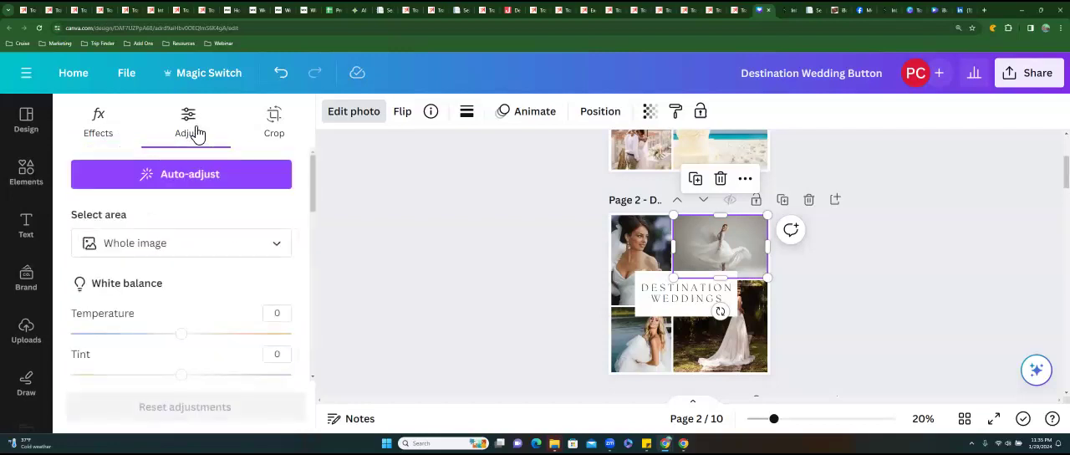
left_click(180, 242)
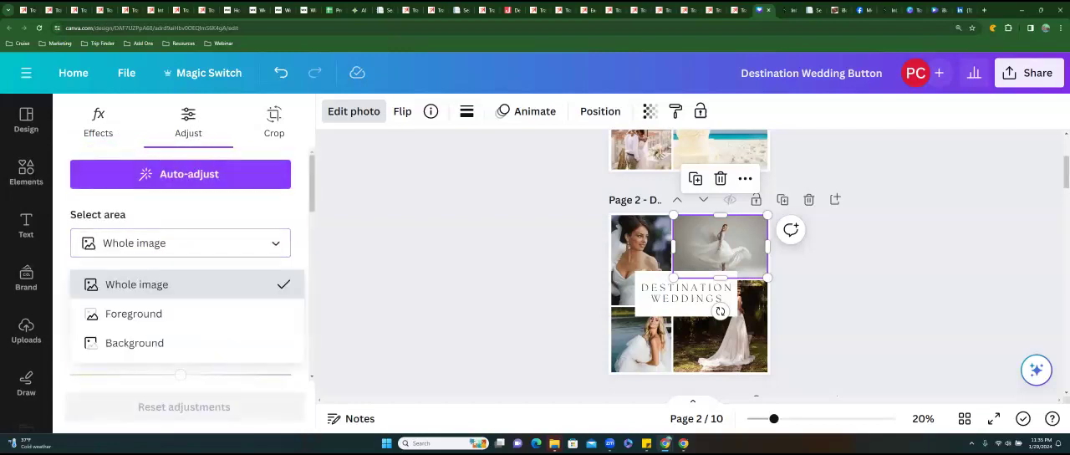
left_click(137, 211)
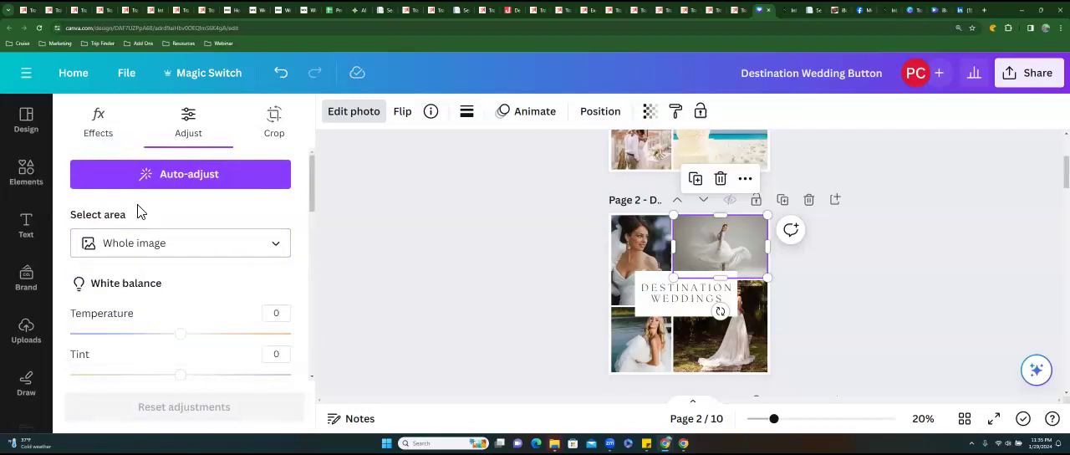
left_click(97, 121)
left_click(26, 172)
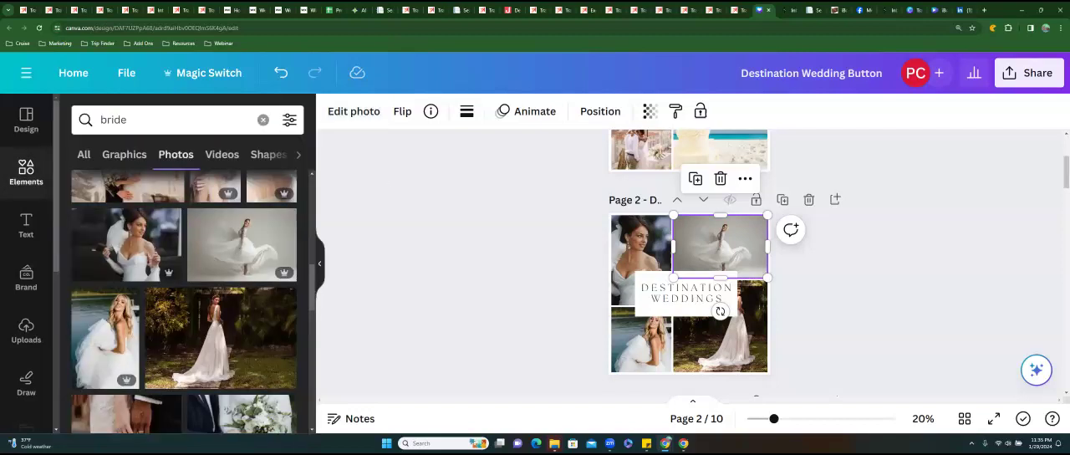
Adjust the top edge of the white label box on page 2 and nudge the Destination Weddings heading slightly upward.
key("Escape")
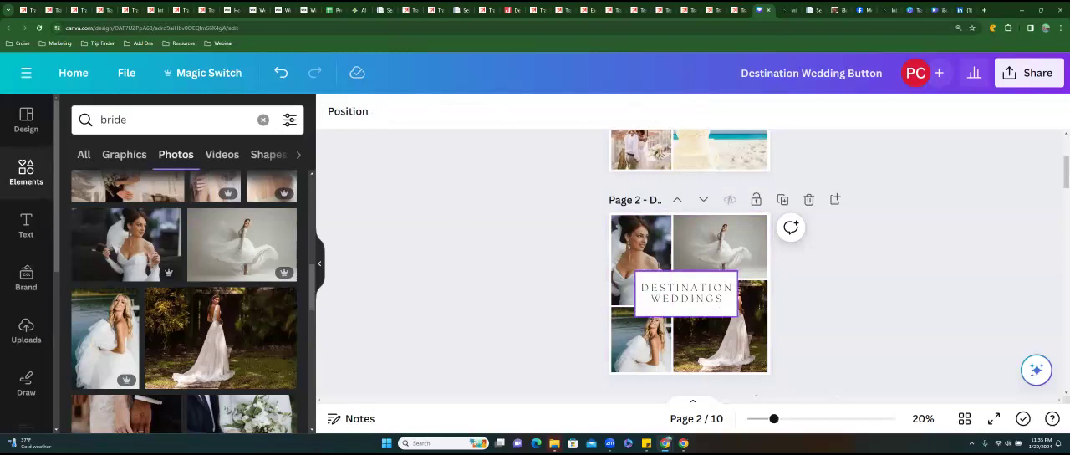
left_click(687, 275)
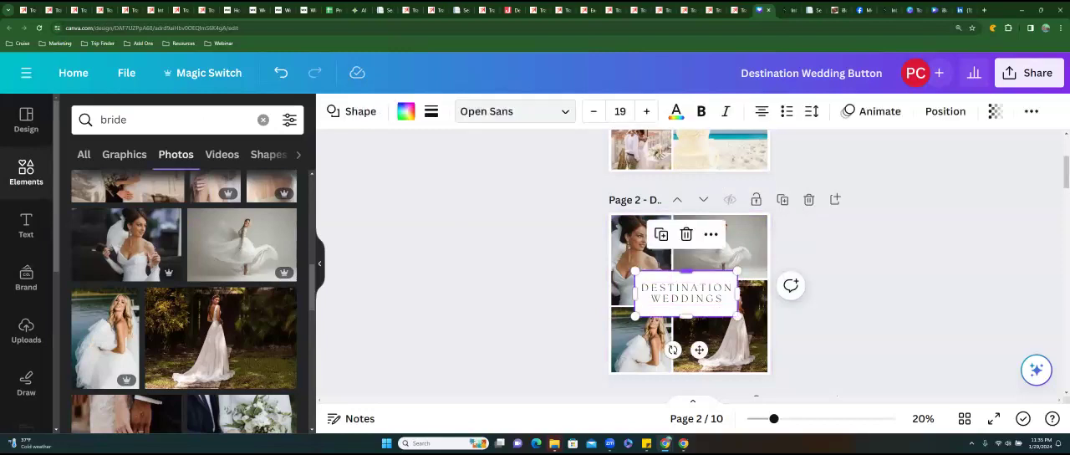
mouse_move(687, 270)
left_mouse_down()
mouse_move(686, 233)
mouse_move(687, 272)
left_mouse_up()
left_click(686, 293)
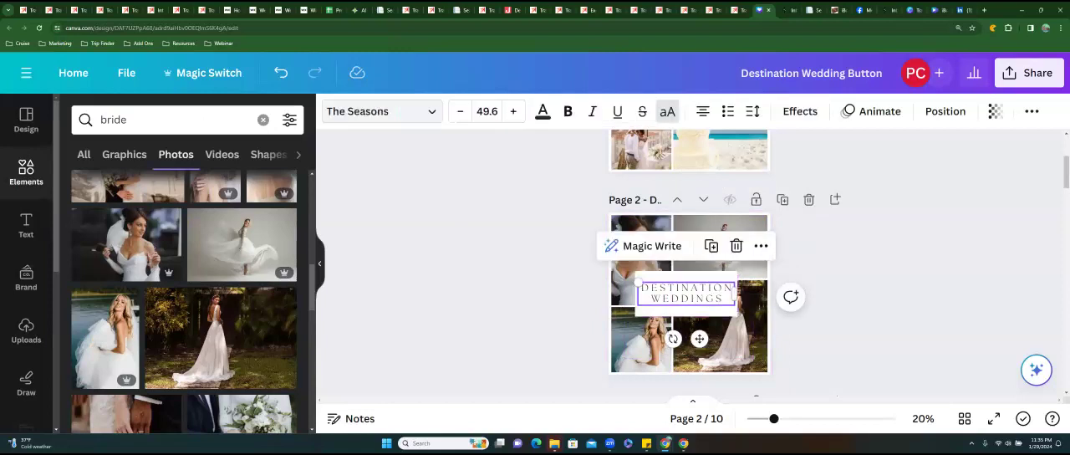
mouse_move(686, 293)
left_mouse_down()
mouse_move(640, 291)
mouse_move(687, 291)
left_mouse_up()
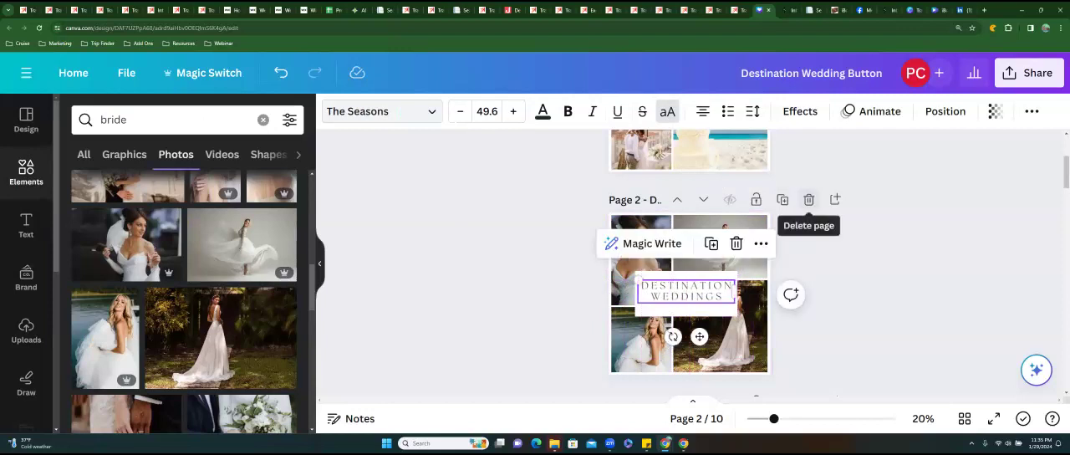
Review all the collage button pages from Destination Weddings through Get Featured to compare their photos and headings.
scroll(689, 263, "up", 3)
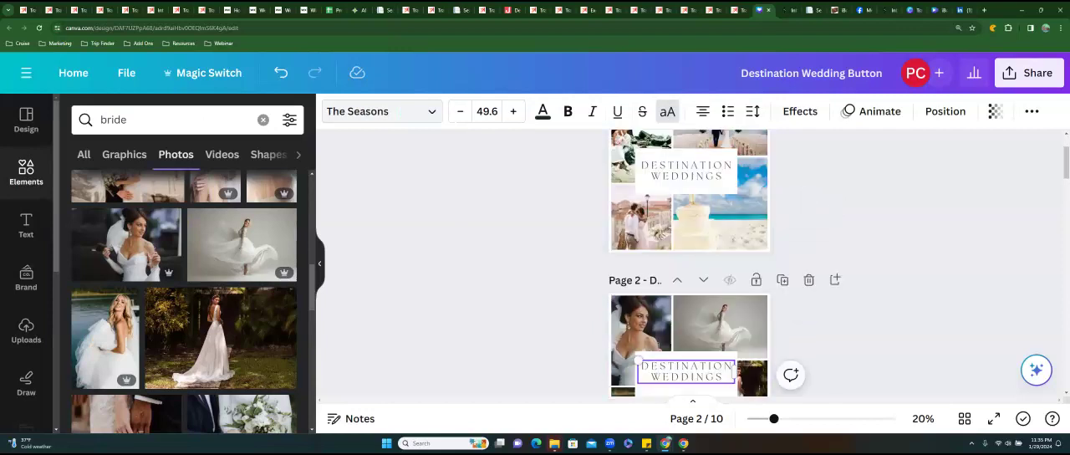
scroll(690, 263, "down", 4)
scroll(689, 264, "down", 7)
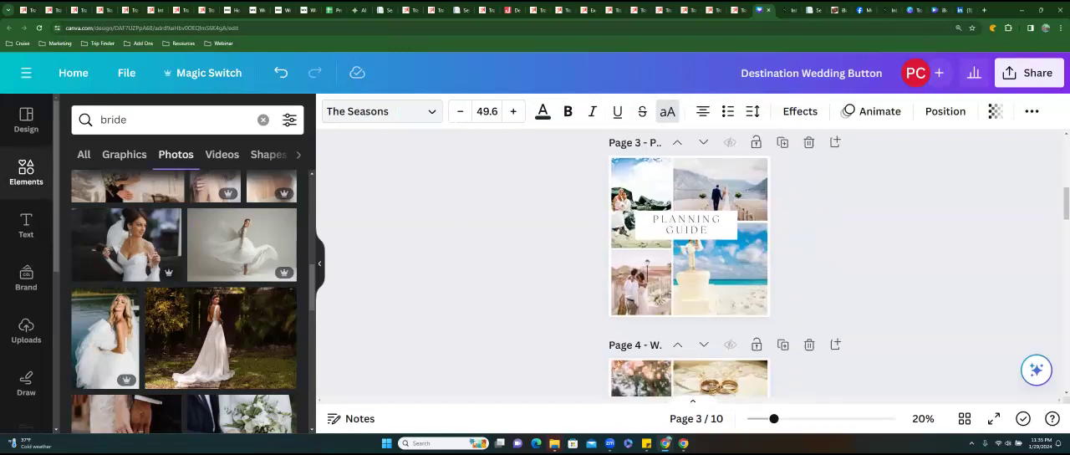
scroll(641, 318, "up", 1)
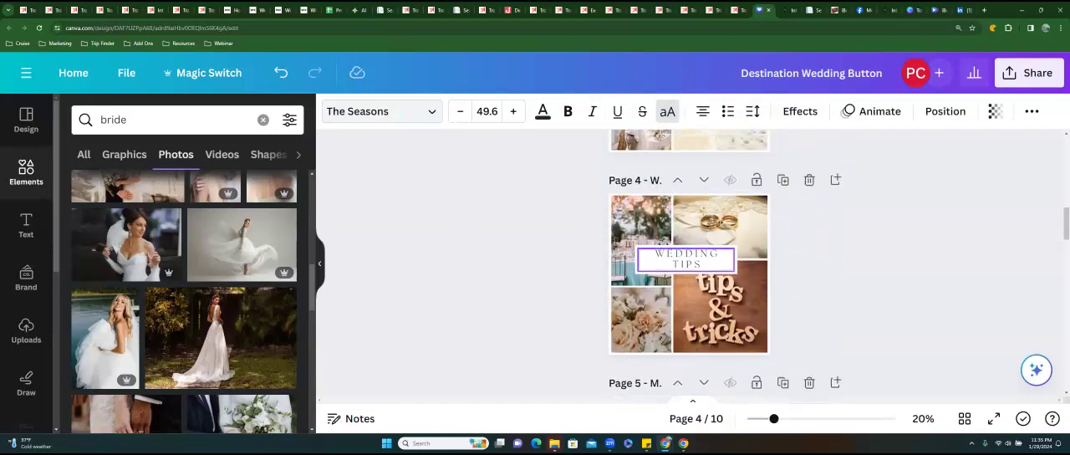
scroll(641, 318, "down", 2)
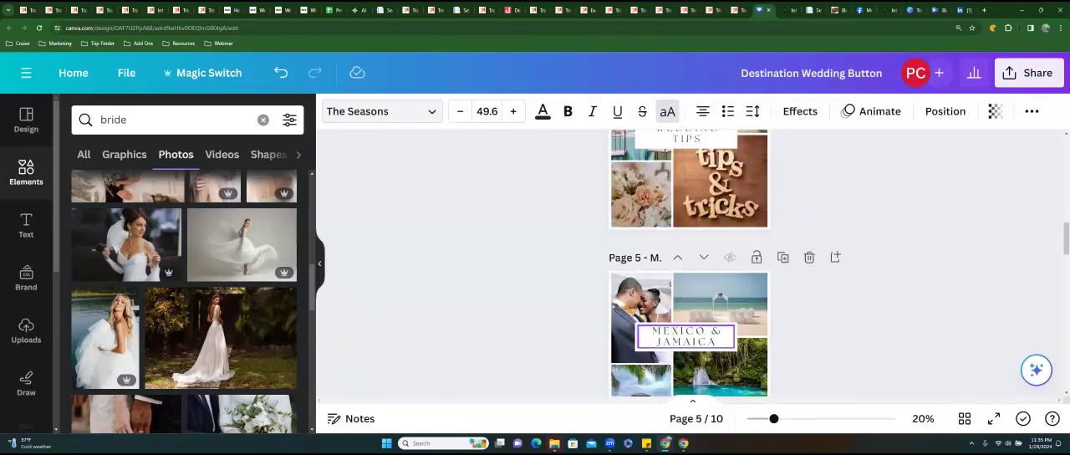
scroll(641, 318, "down", 2)
scroll(642, 309, "down", 3)
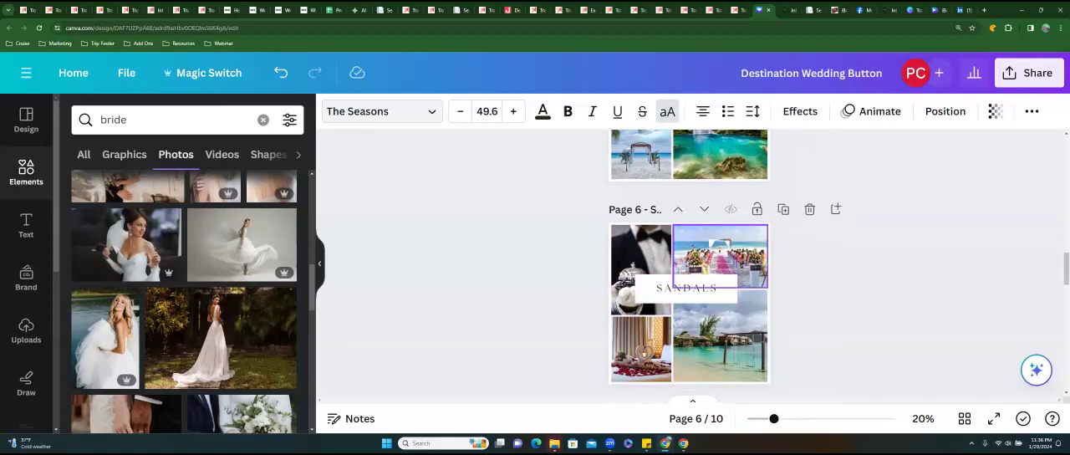
scroll(719, 292, "down", 2)
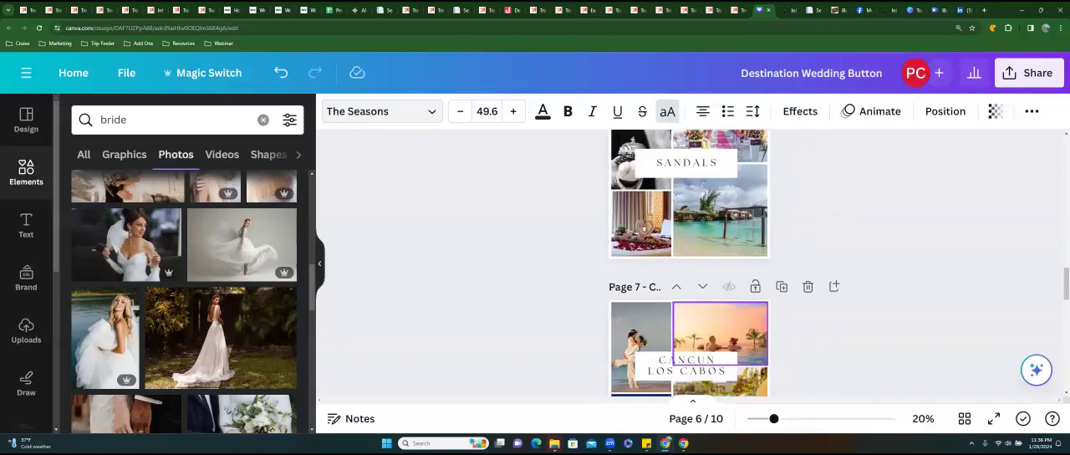
scroll(690, 263, "down", 3)
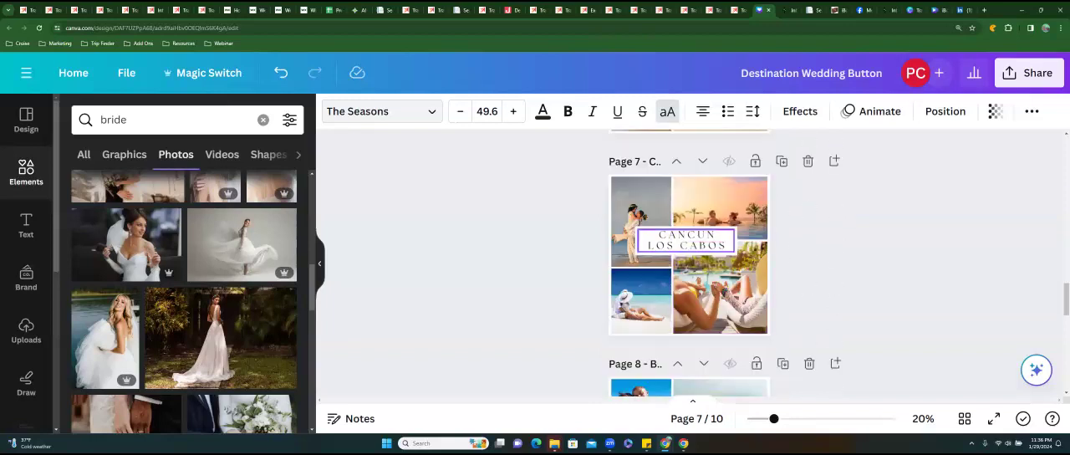
scroll(690, 264, "down", 6)
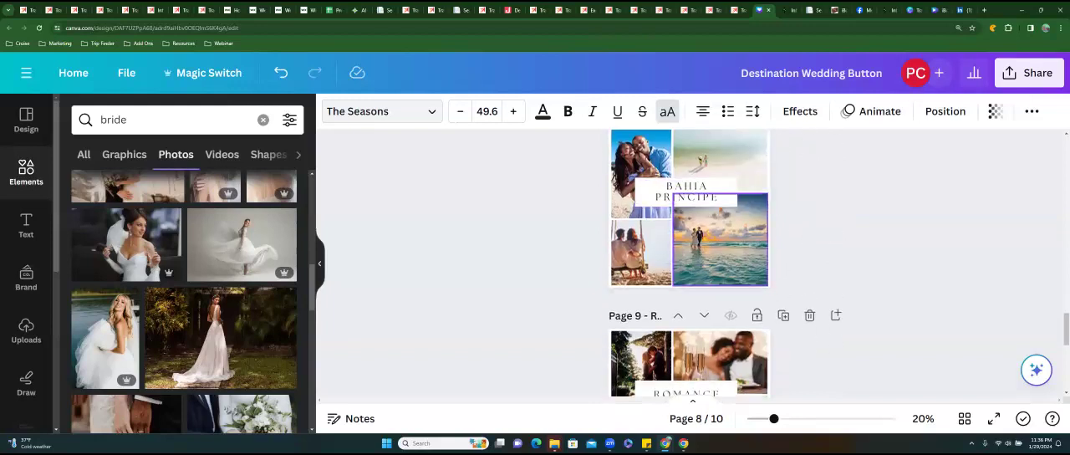
scroll(690, 263, "down", 3)
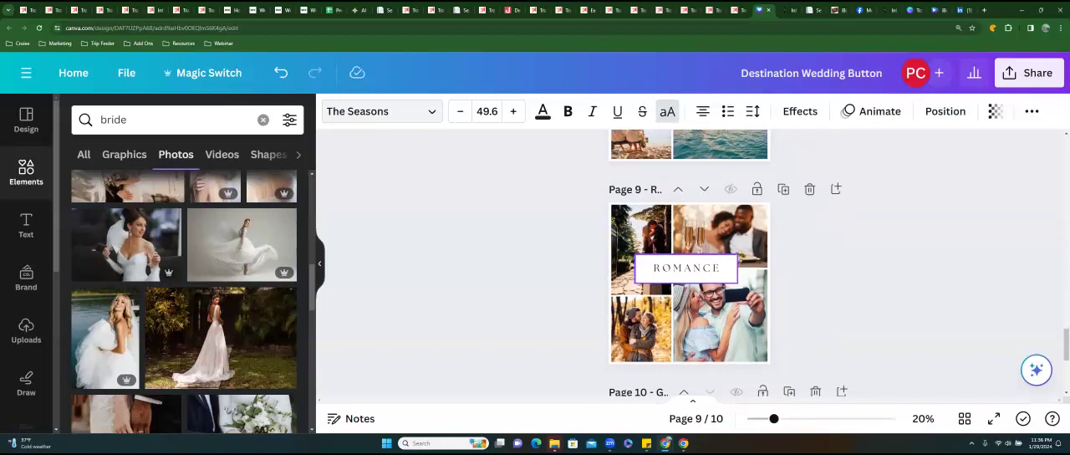
scroll(690, 263, "down", 3)
scroll(690, 263, "down", 2)
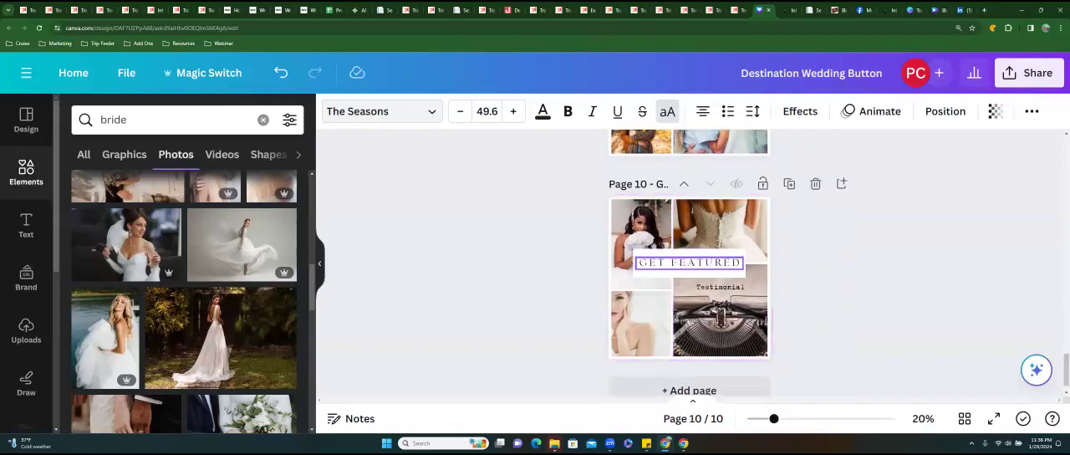
scroll(690, 264, "down", 1)
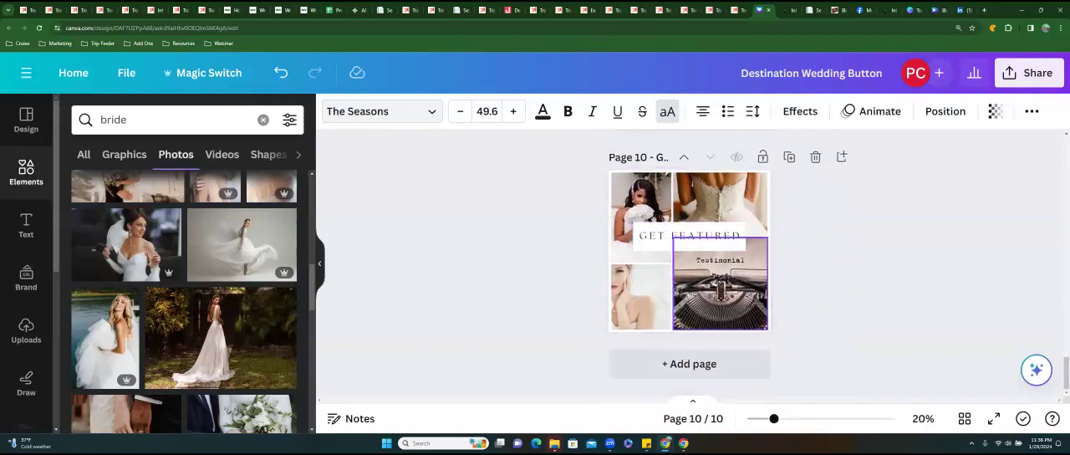
scroll(690, 263, "up", 10)
scroll(690, 263, "up", 12)
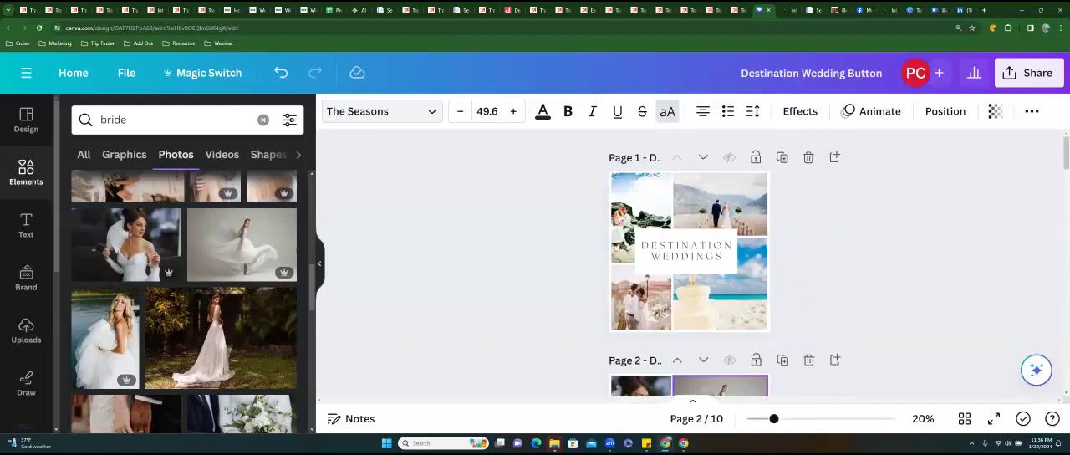
Delete the duplicated Destination Weddings page with the bride photos, open the notes and return to page 1.
scroll(736, 251, "down", 2)
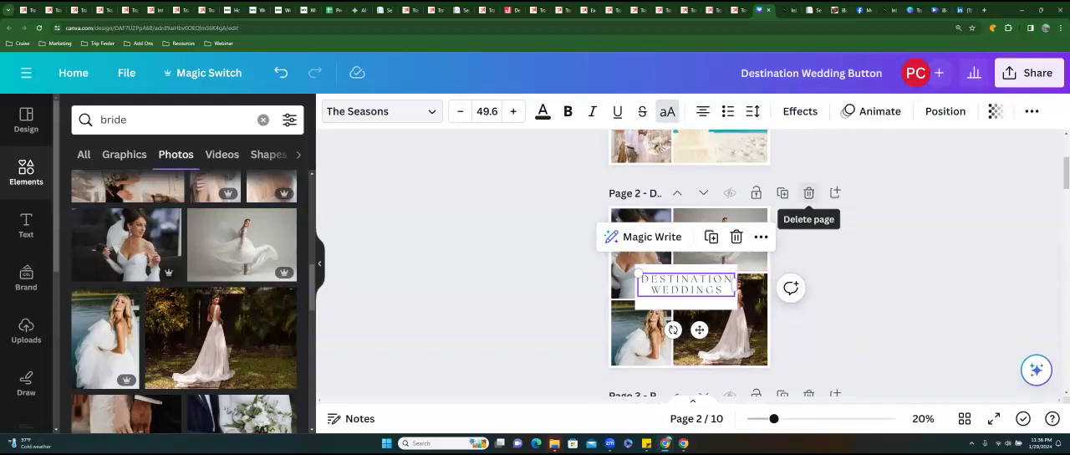
left_click(809, 193)
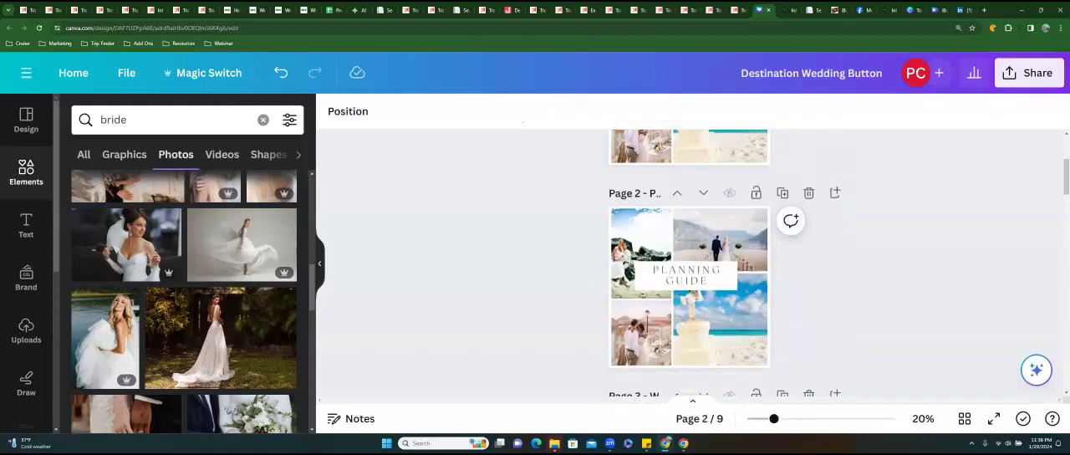
left_click(352, 418)
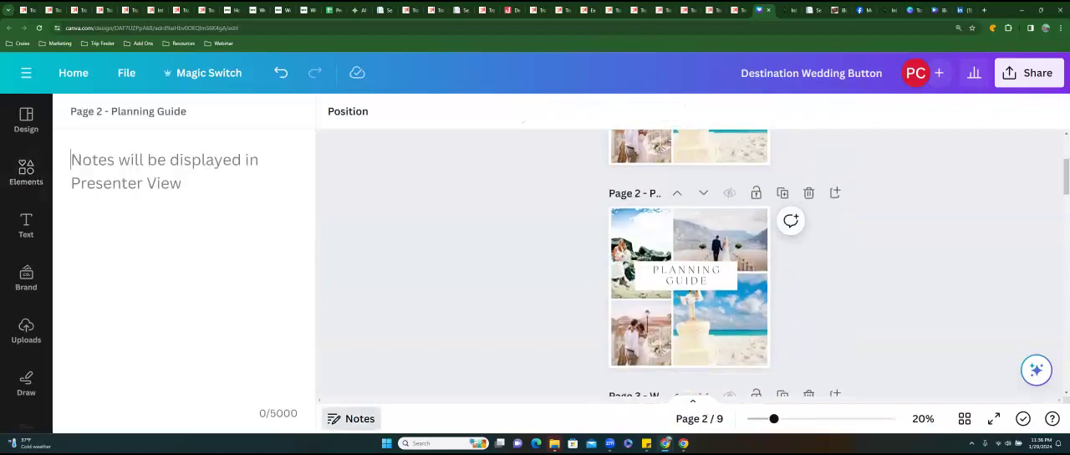
scroll(642, 217, "up", 3)
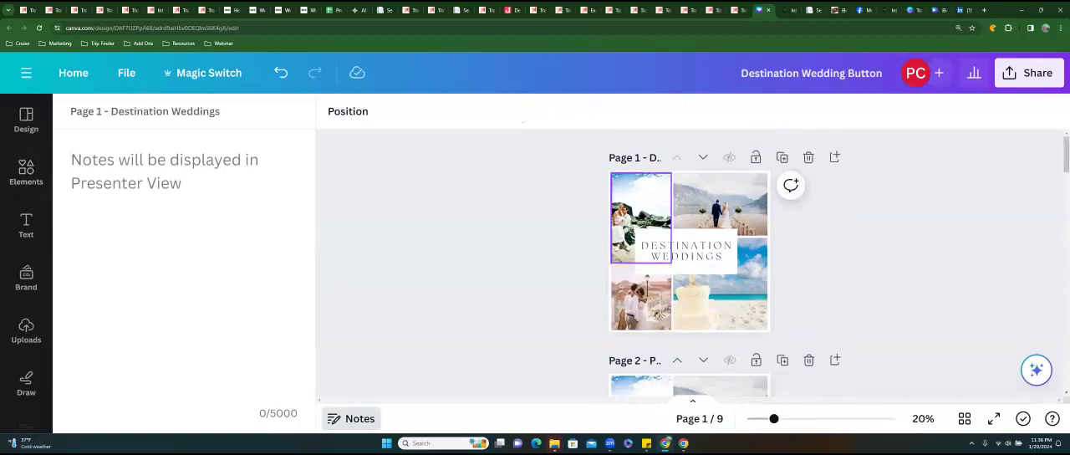
scroll(641, 234, "down", 3)
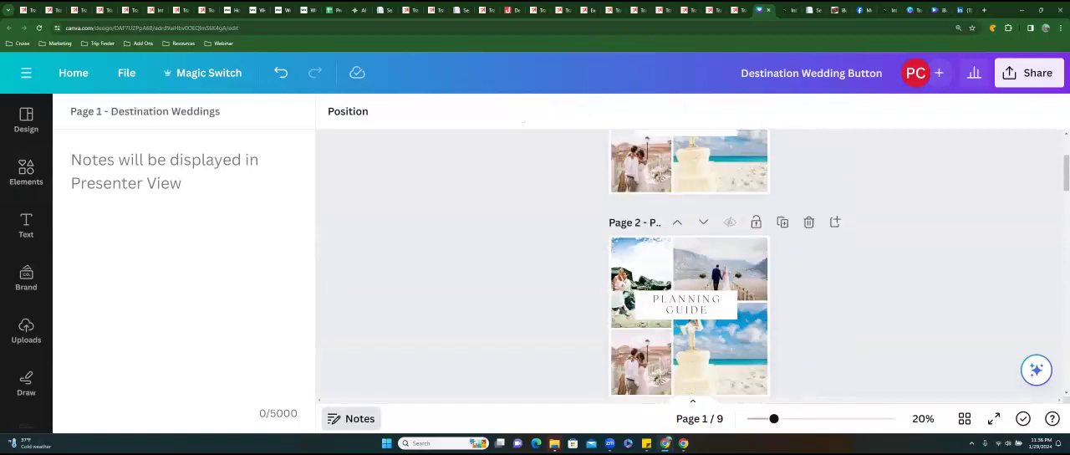
scroll(641, 243, "down", 6)
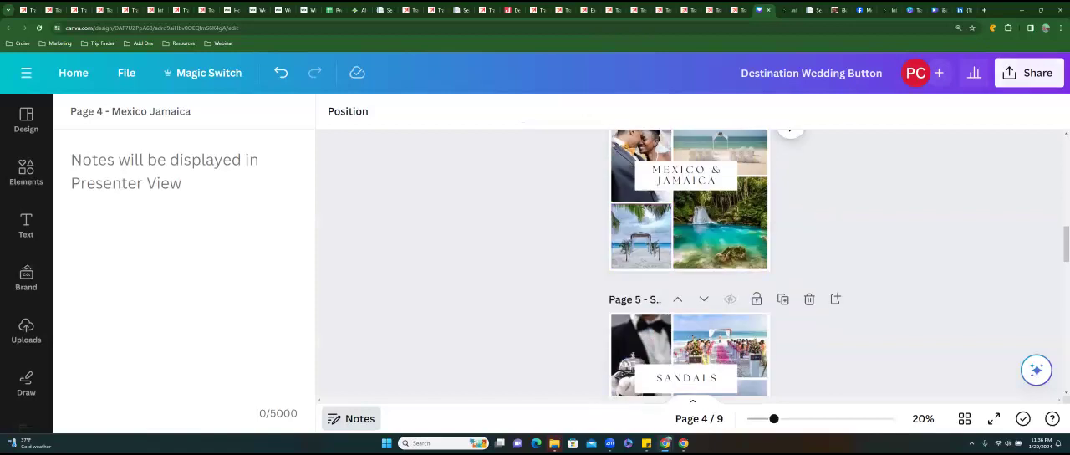
left_click(1030, 73)
scroll(908, 251, "down", 3)
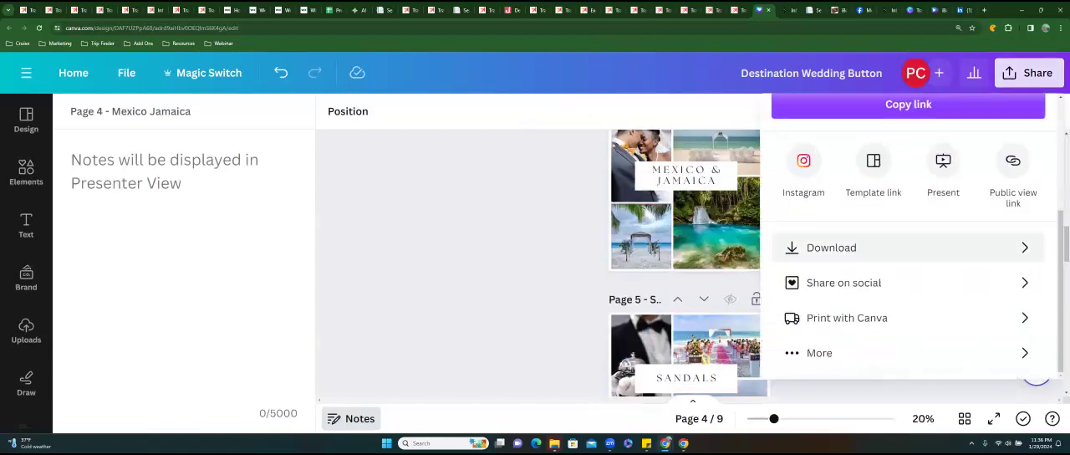
left_click(836, 247)
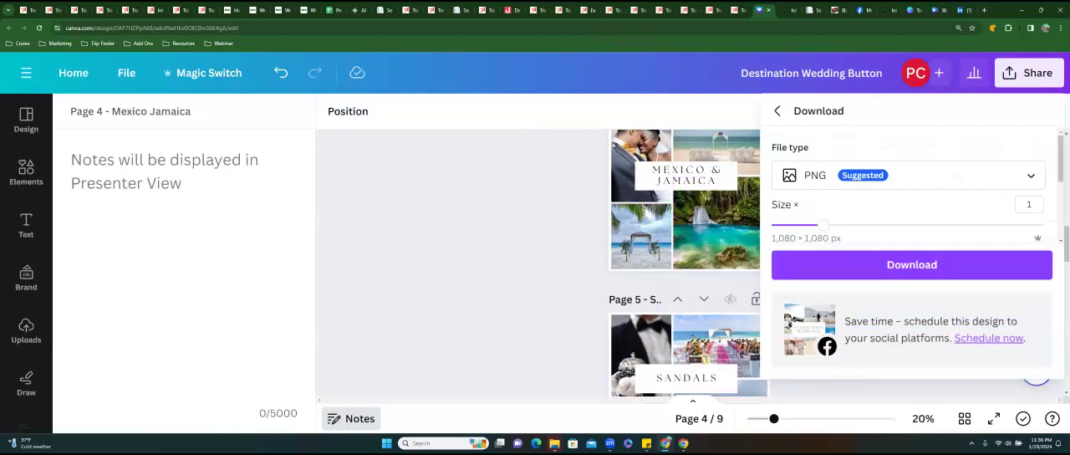
left_click(912, 264)
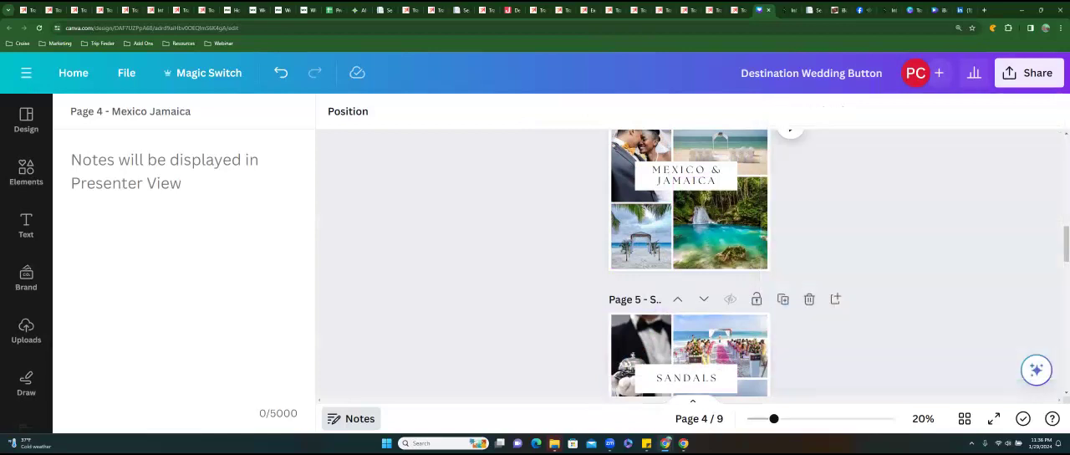
Review the page titles of all the collage button pages, from Destination Weddings through Get Featured.
scroll(693, 264, "up", 9)
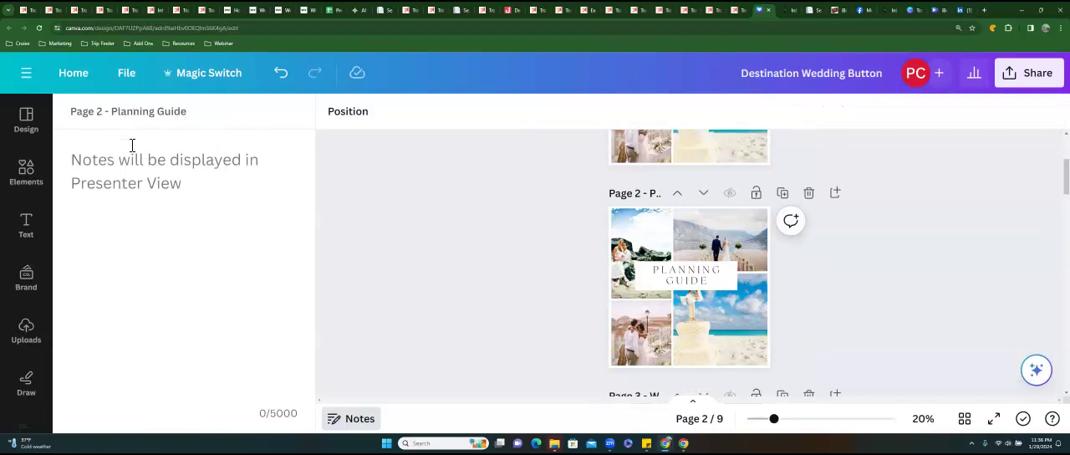
scroll(691, 264, "up", 3)
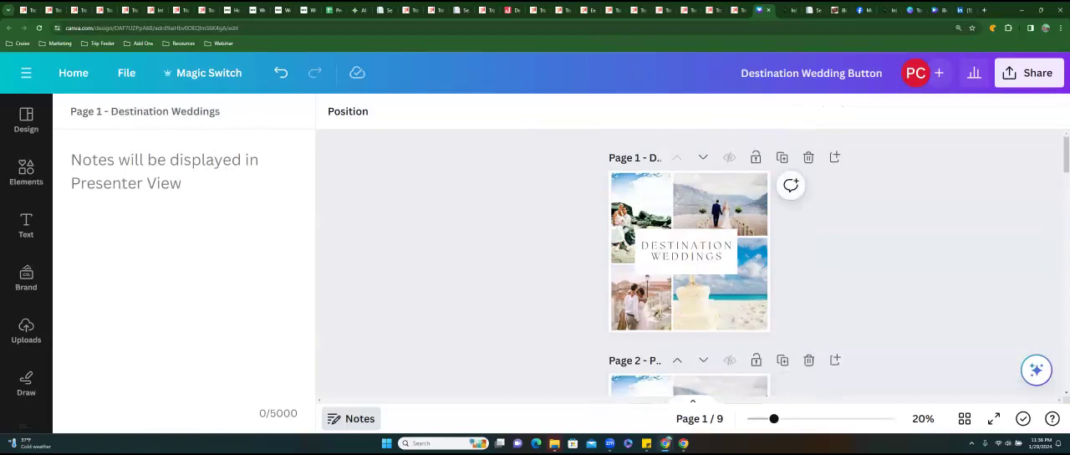
scroll(642, 251, "down", 2)
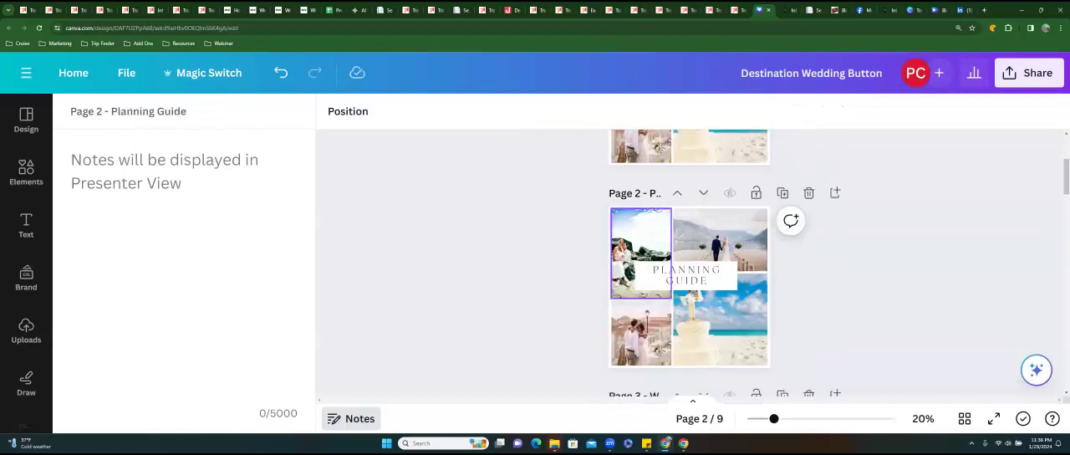
scroll(690, 263, "down", 3)
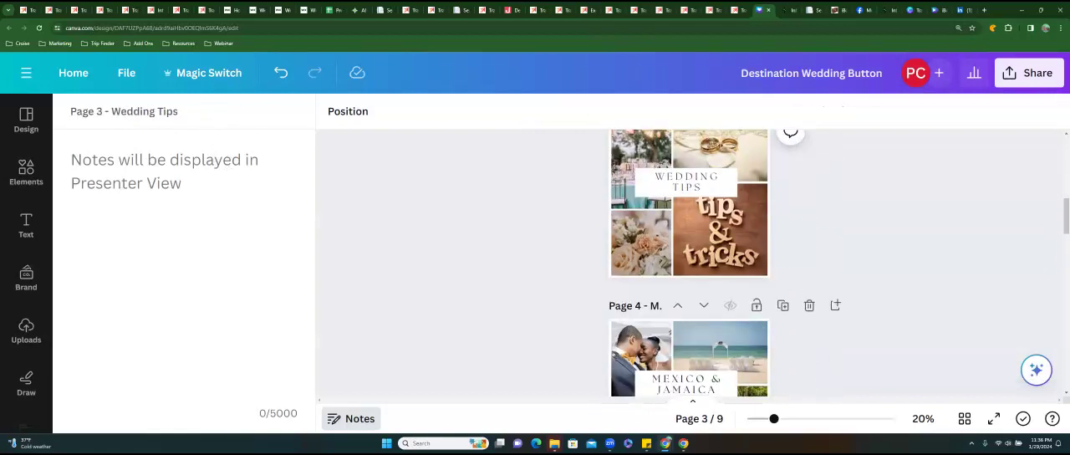
scroll(690, 263, "down", 2)
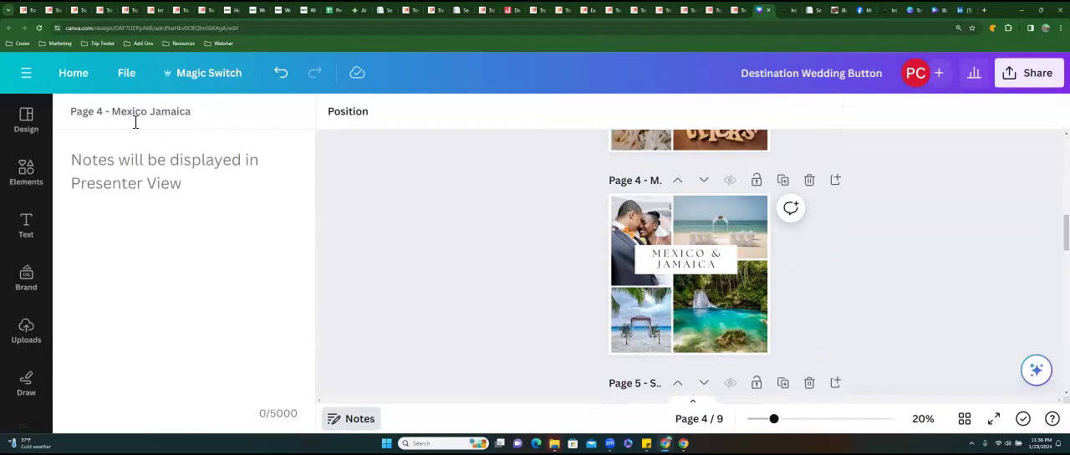
scroll(690, 264, "down", 5)
scroll(690, 263, "down", 5)
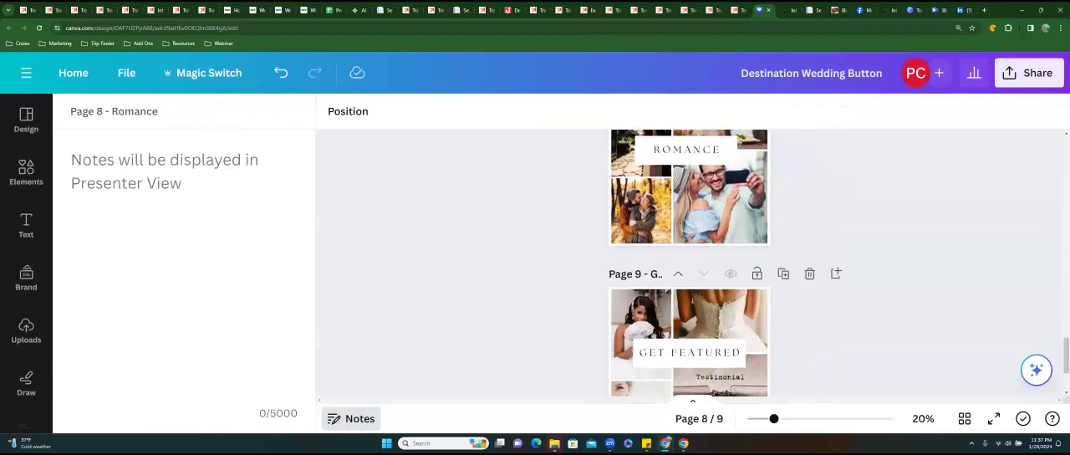
scroll(690, 263, "down", 2)
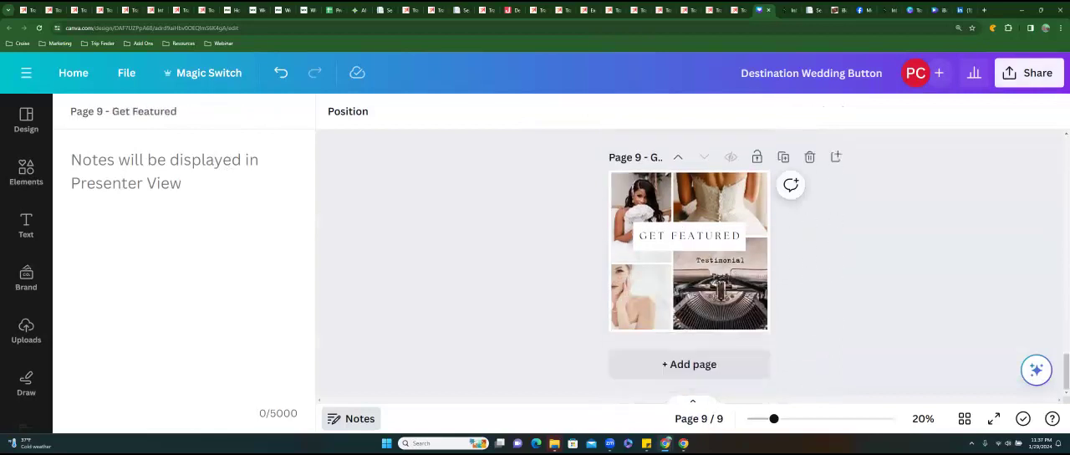
Download all 9 pages of the Destination Wedding Button design as PNG images at size 1.
left_click(1028, 73)
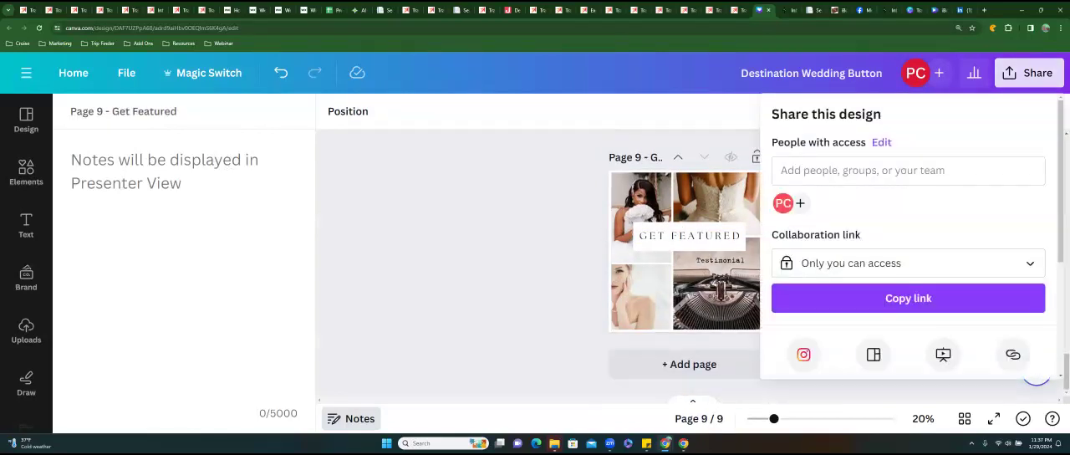
scroll(908, 251, "down", 3)
left_click(831, 248)
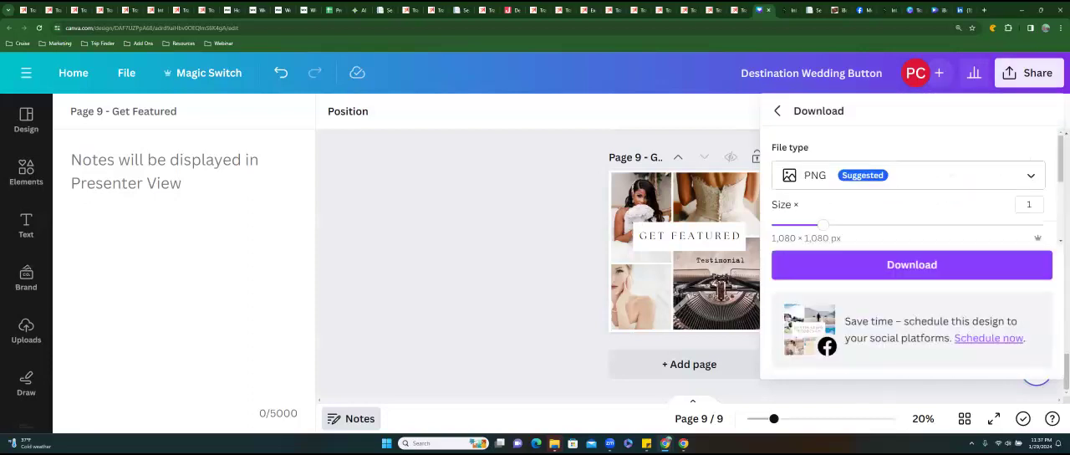
scroll(909, 200, "down", 3)
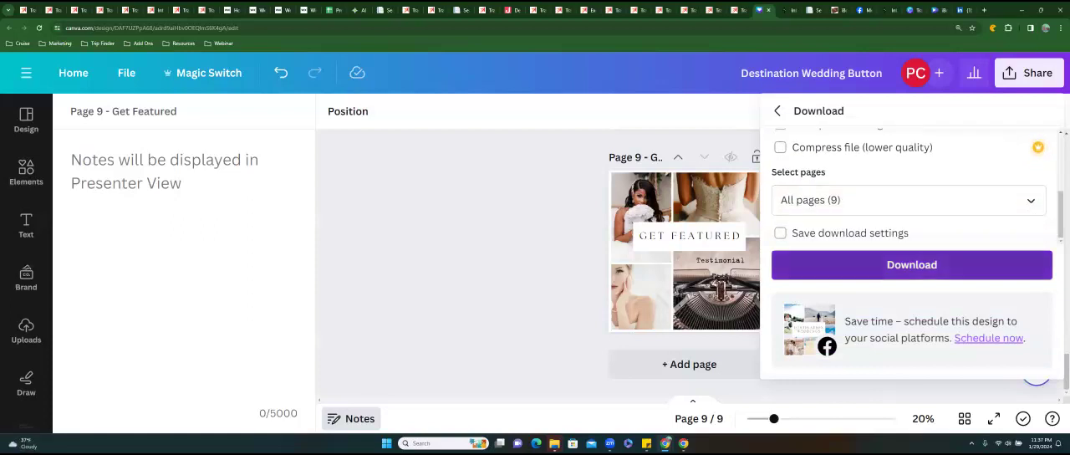
left_click(912, 265)
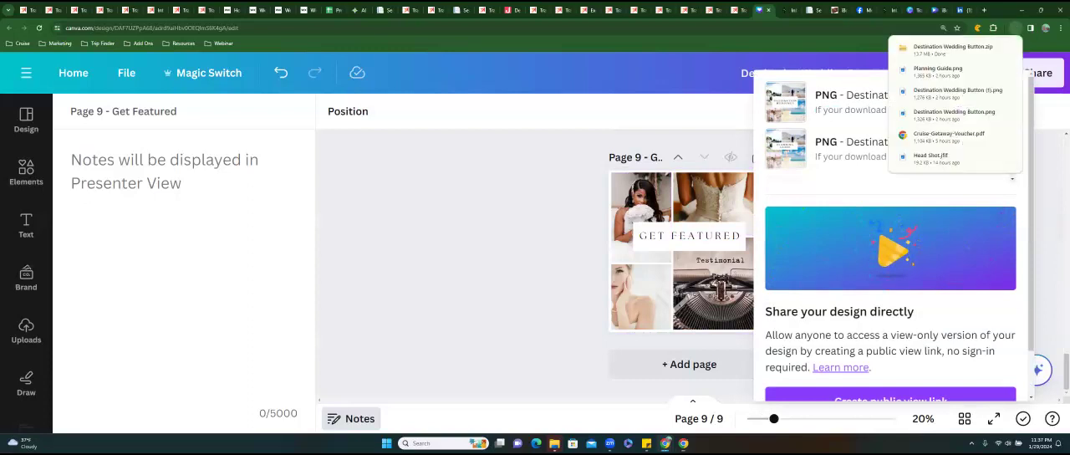
Open the downloaded Destination Wedding Button zip and copy all its images into the Downloads folder, replacing the existing Planning Guide.png.
mouse_move(951, 49)
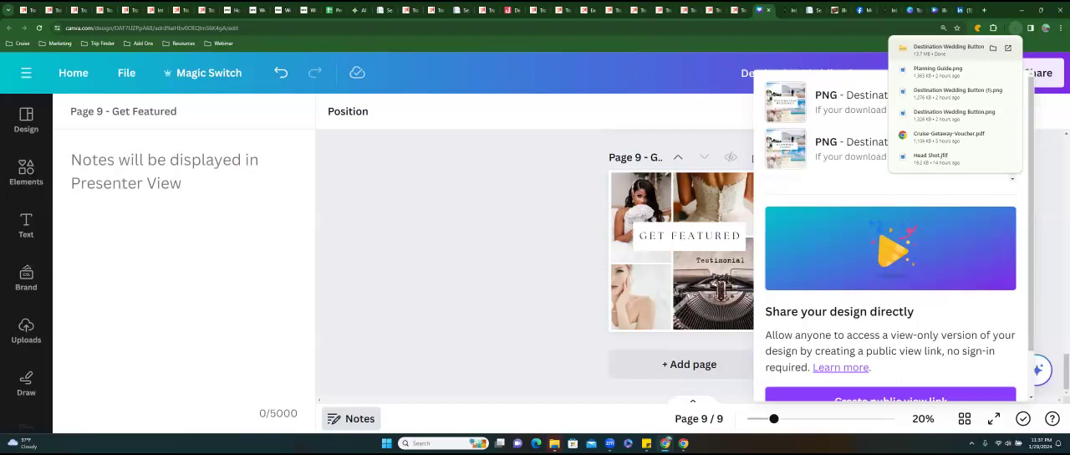
left_click(948, 48)
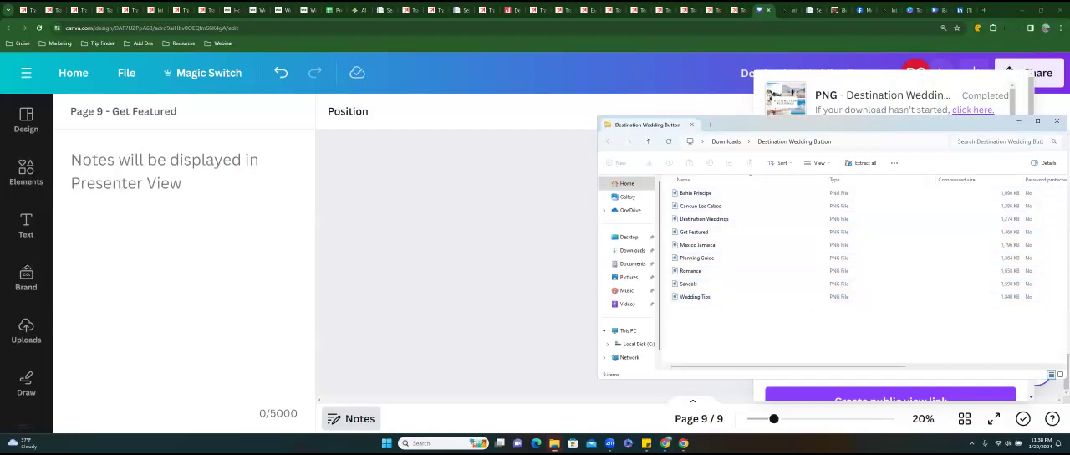
left_click(695, 193)
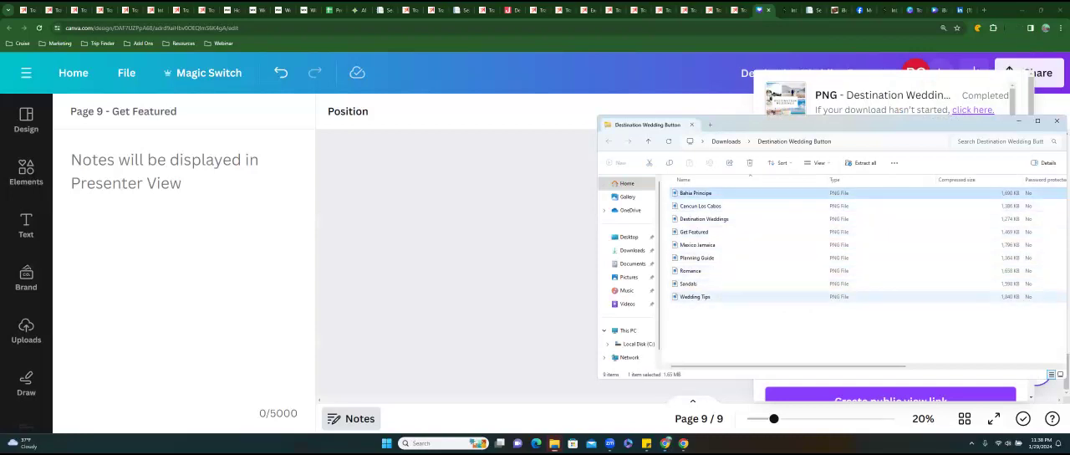
key("ctrl+a")
left_click_drag(752, 274, 657, 280)
left_click_drag(632, 252, 632, 252)
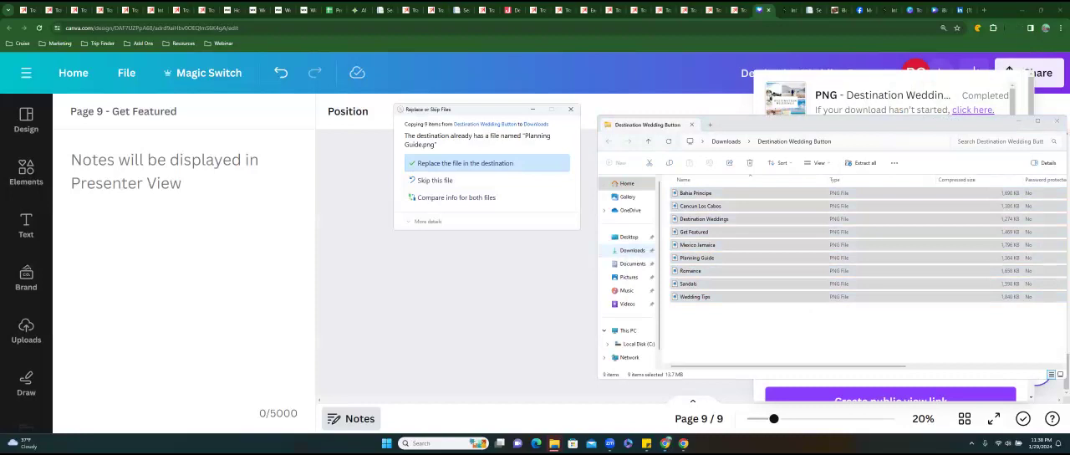
left_click(450, 169)
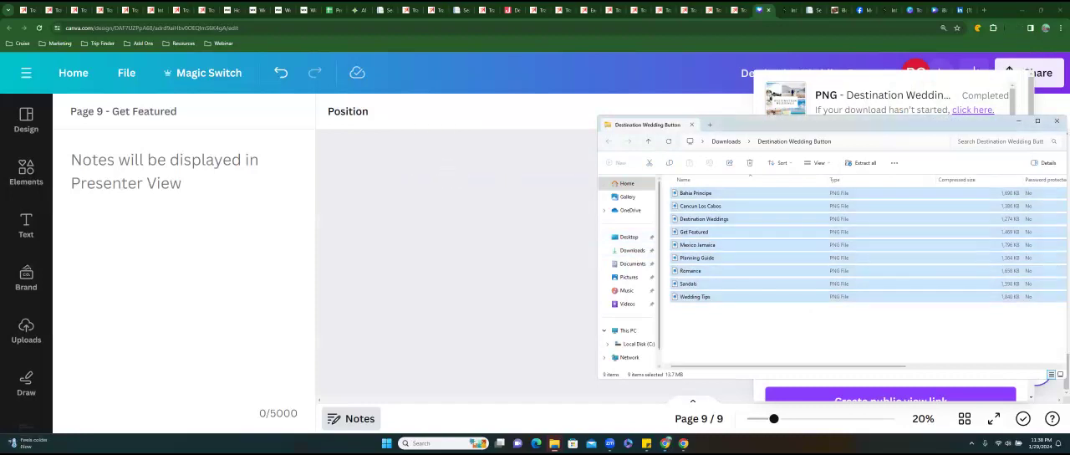
Check the Downloads folder for the copied button images and close the file window.
left_click(632, 250)
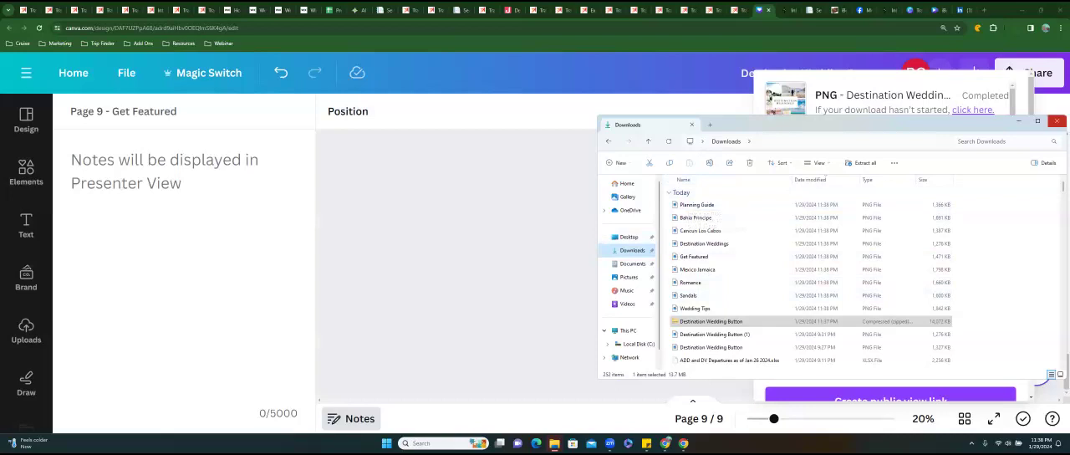
left_click(1057, 121)
left_click(522, 201)
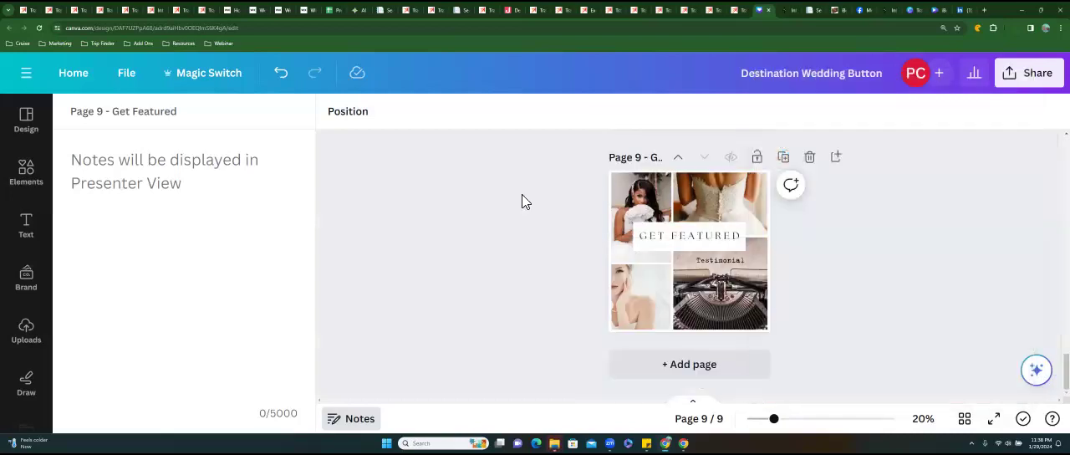
Switch to the iBookiGo site in the Wix editor, manage the header menu's pages and start adding a new page.
left_click(303, 10)
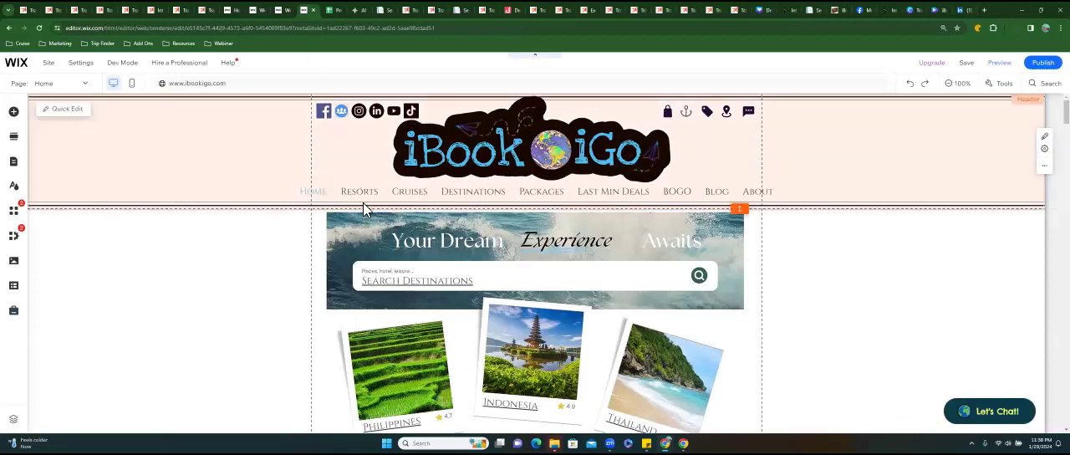
left_click(395, 195)
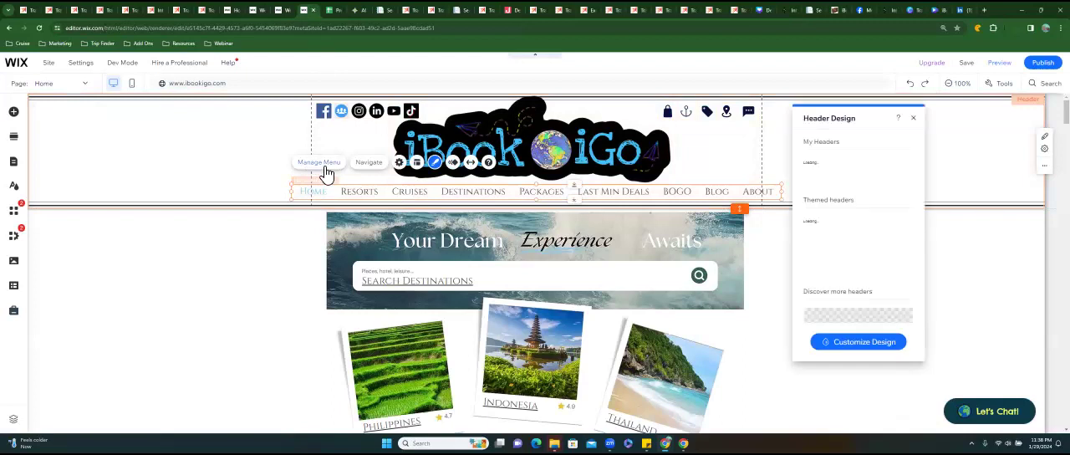
left_click(325, 167)
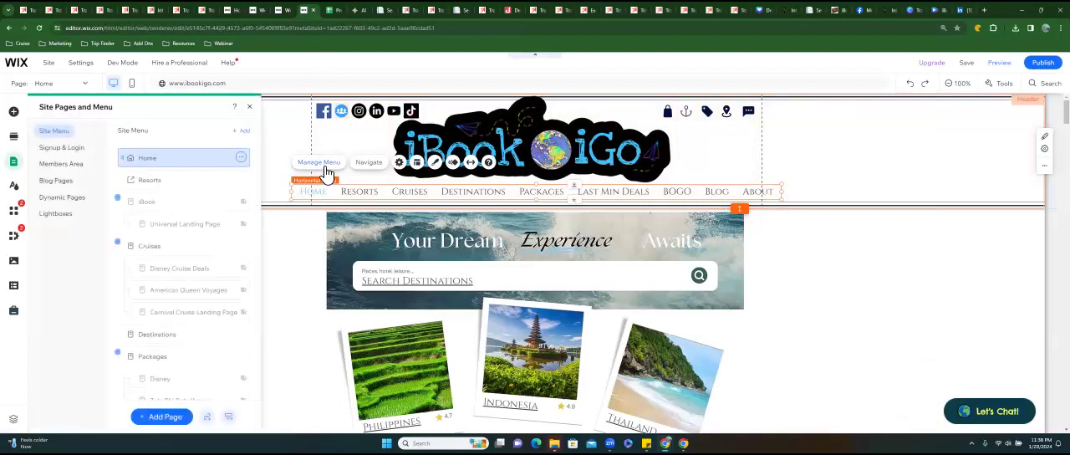
left_click(165, 417)
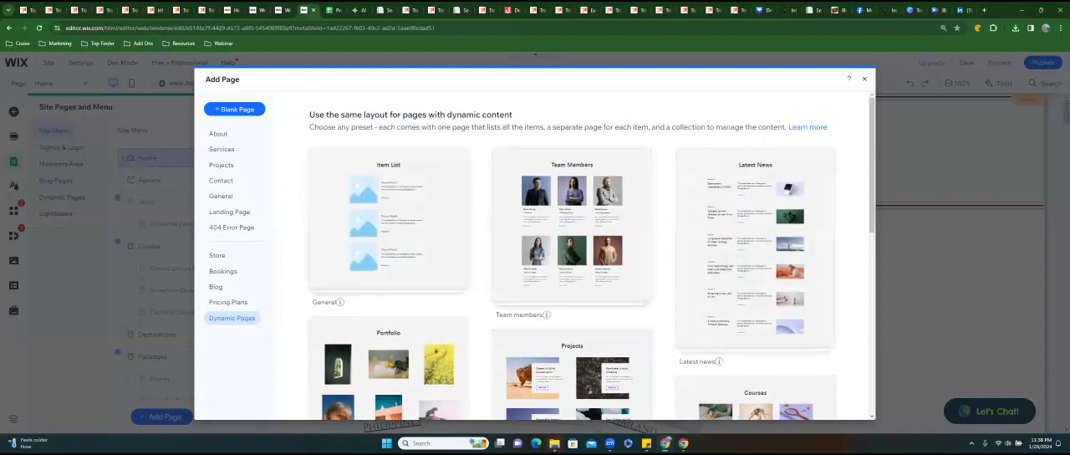
Browse the dynamic page presets and add a Services page with the Overlapping layout to the site.
scroll(571, 250, "down", 4)
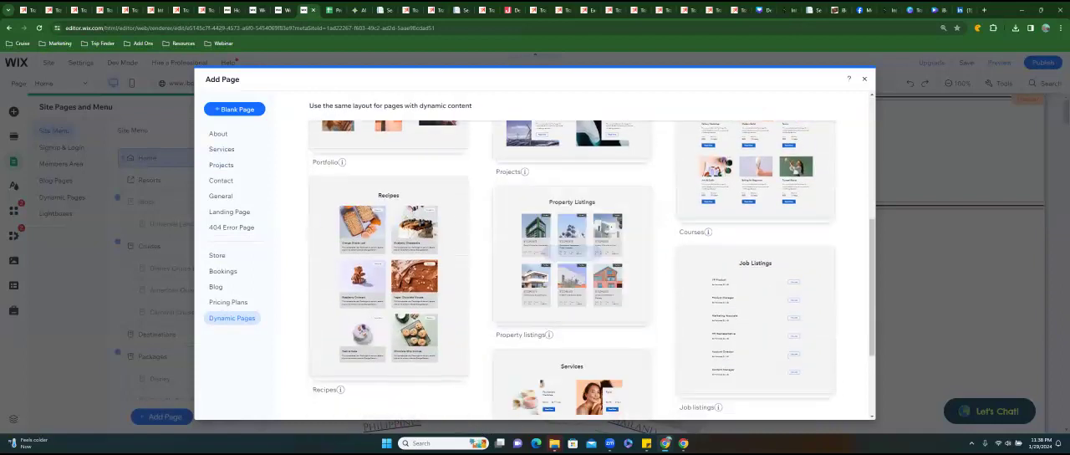
scroll(572, 251, "down", 2)
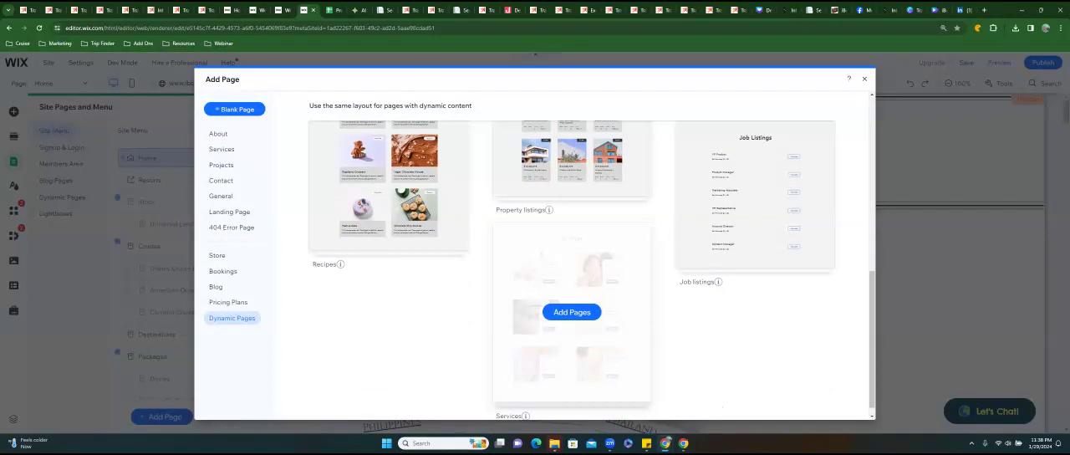
scroll(572, 276, "up", 3)
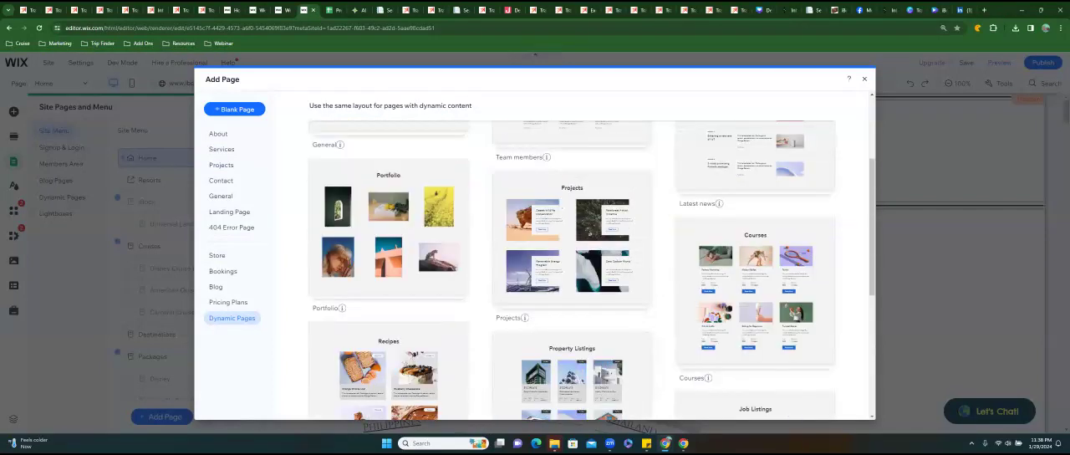
scroll(393, 276, "up", 3)
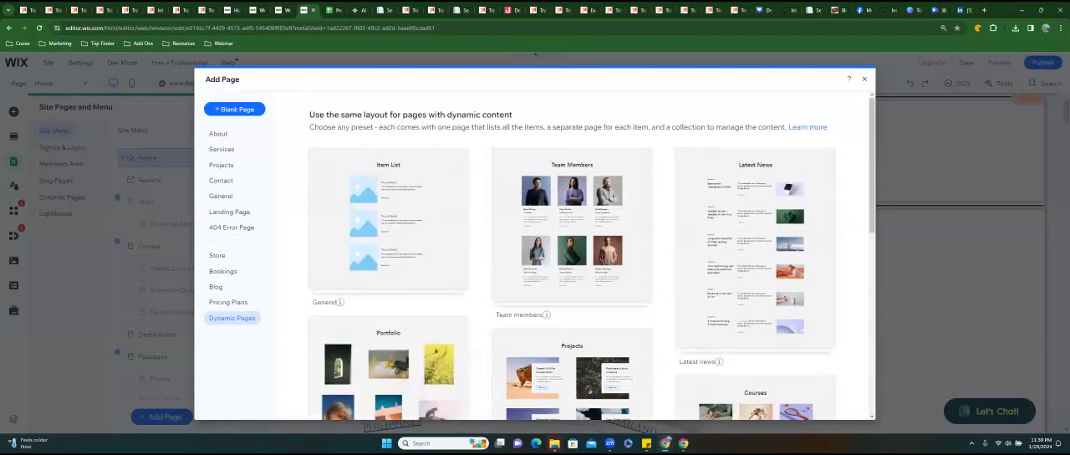
left_click(231, 154)
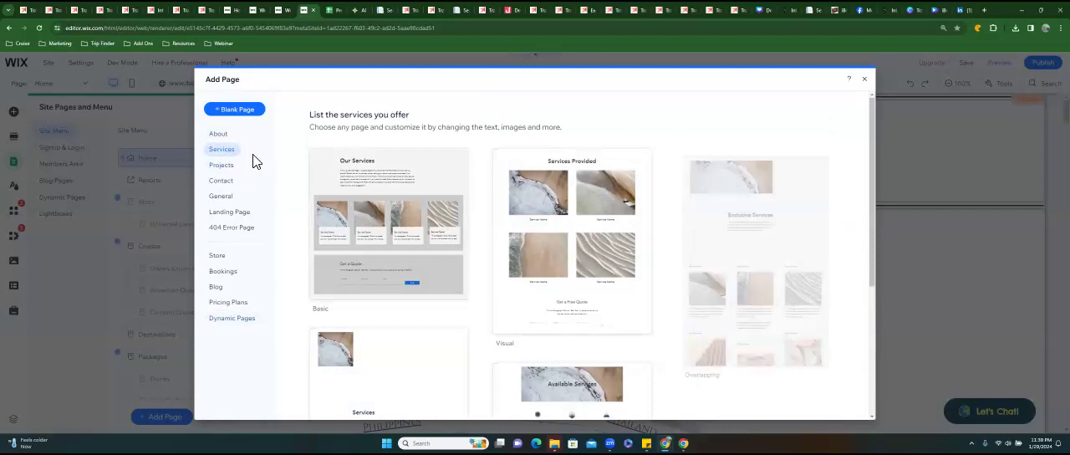
mouse_move(392, 185)
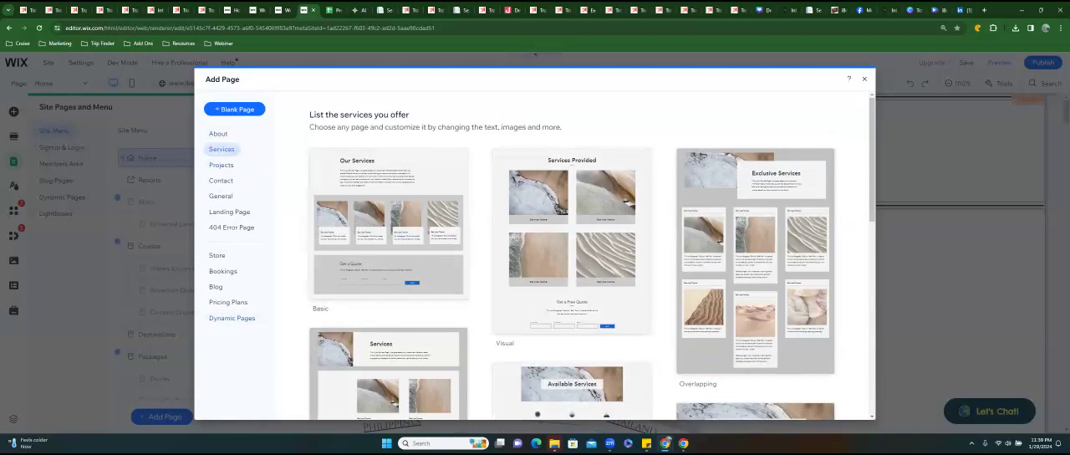
mouse_move(756, 261)
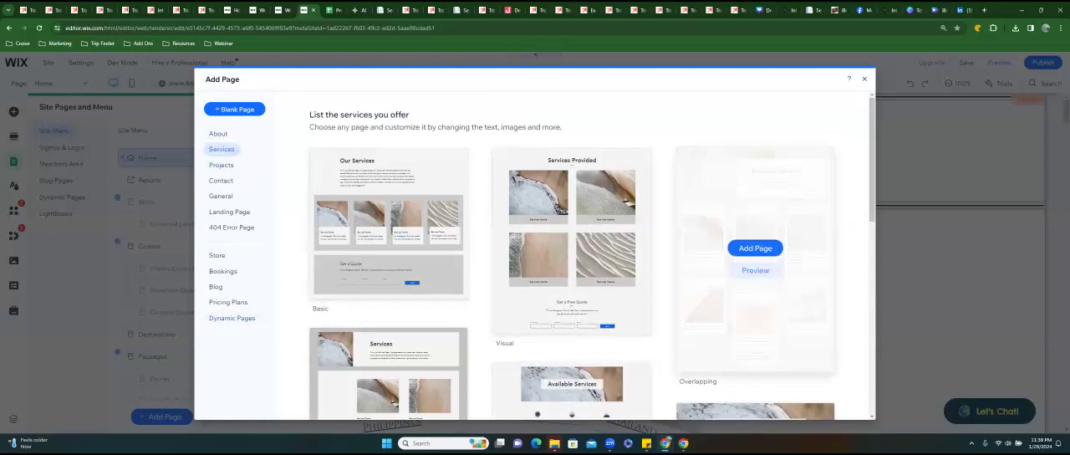
left_click(755, 247)
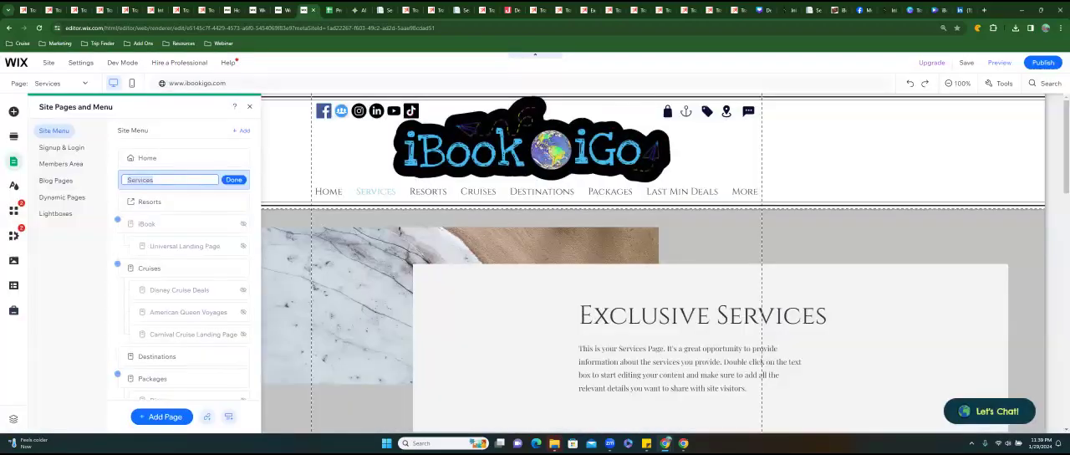
Rename the newly added Services page in the site menu to Romance.
scroll(652, 264, "down", 2)
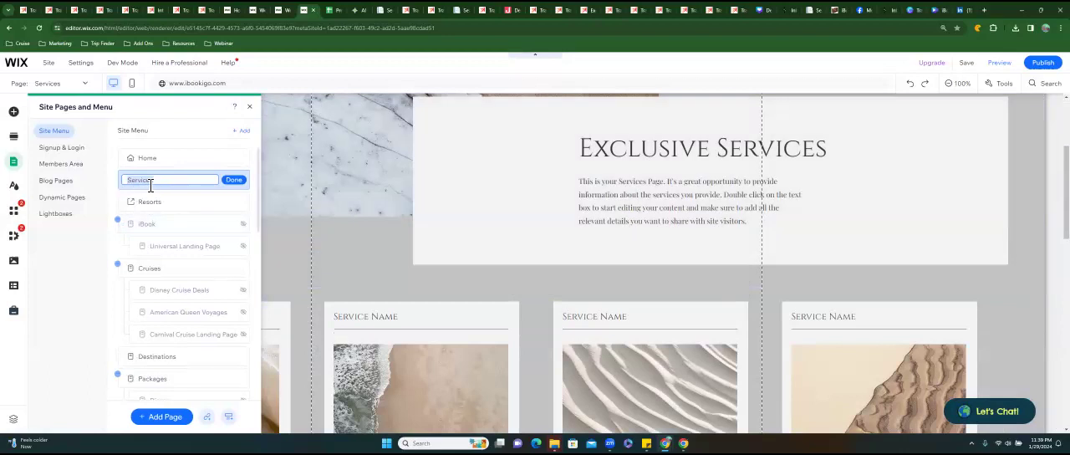
type("Roman")
left_click(232, 183)
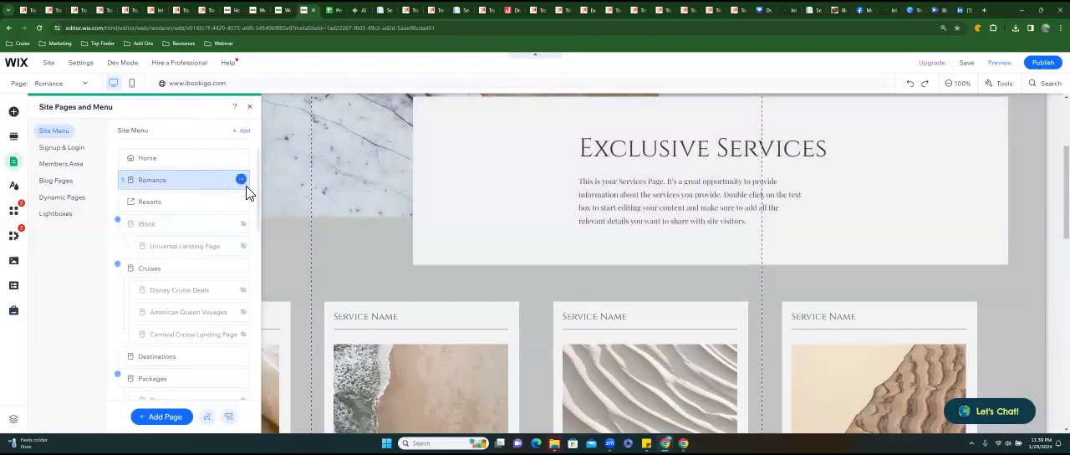
Open the Romance page's SEO basics and set its URL slug to romance.
left_click(242, 182)
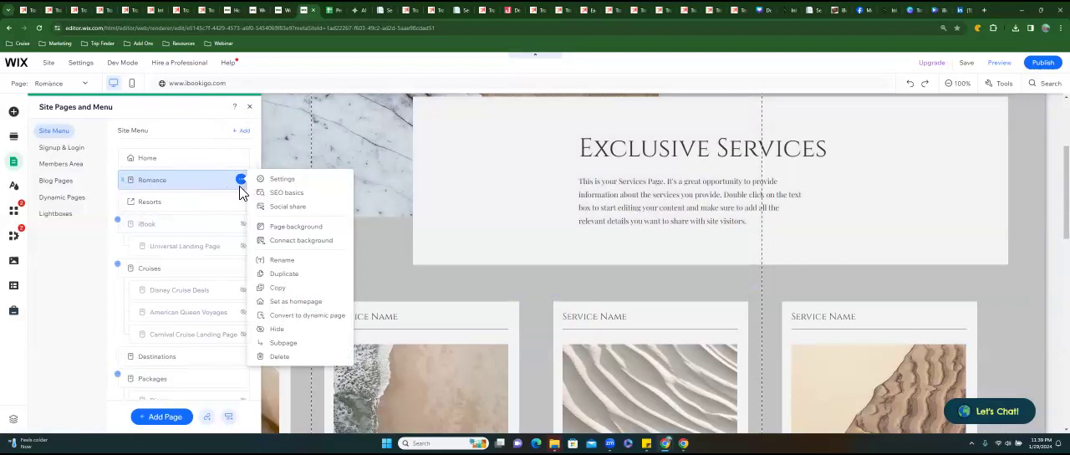
left_click(291, 198)
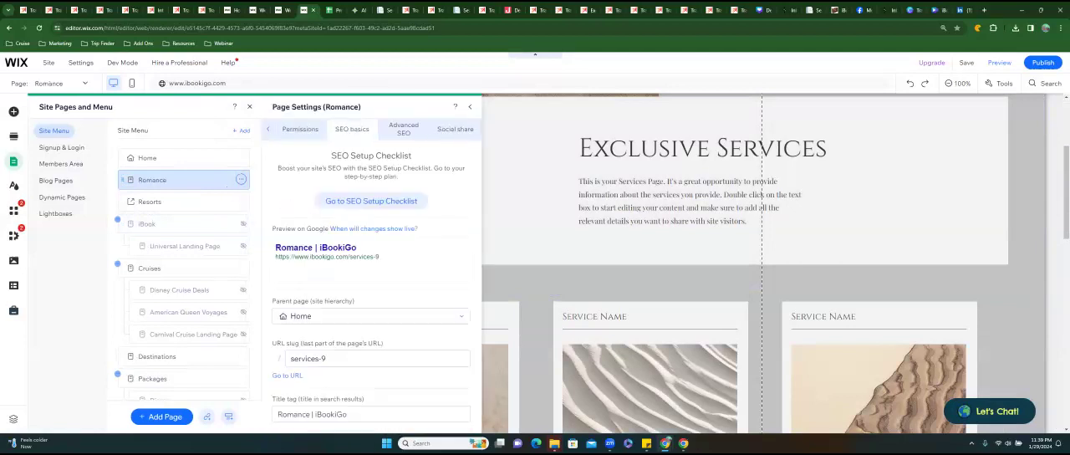
scroll(371, 284, "down", 2)
triple_click(309, 252)
key("BackSpace")
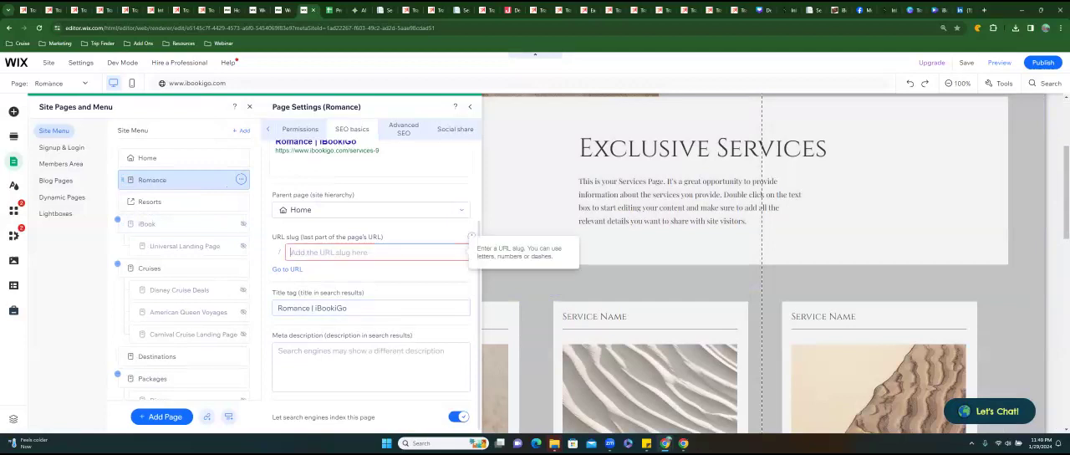
type("romance")
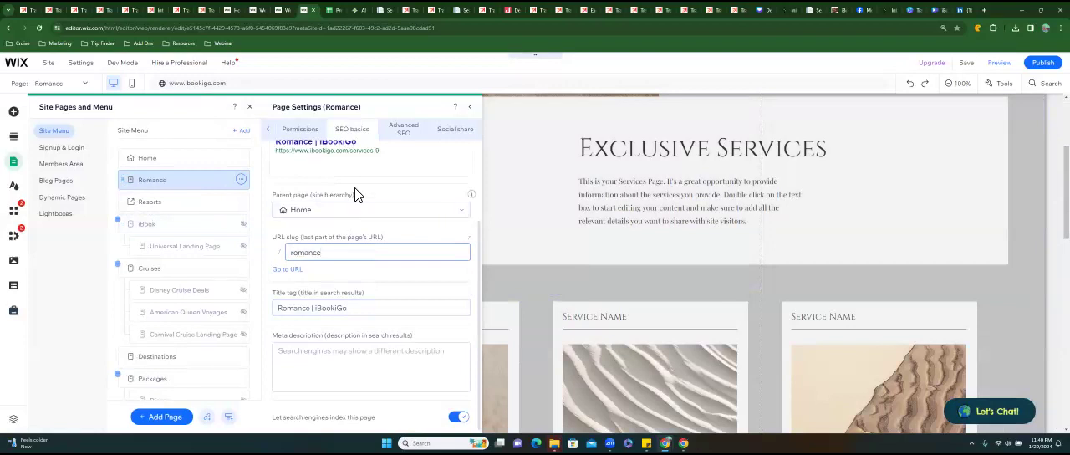
scroll(307, 223, "up", 2)
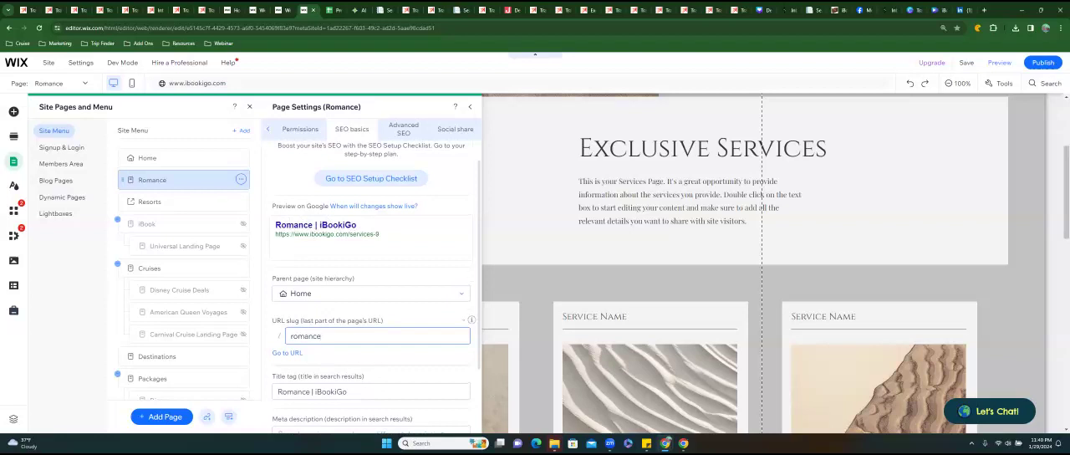
key("Return")
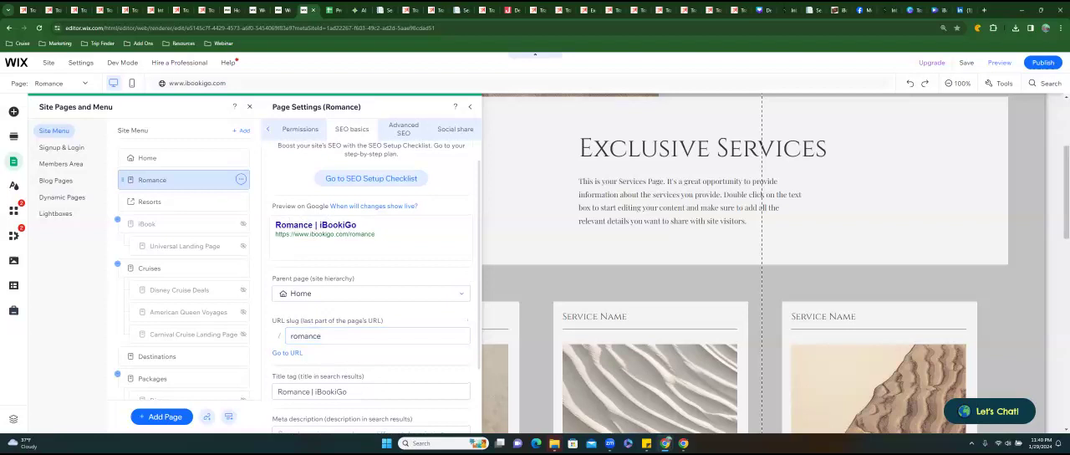
Go to the Romance page's meta description, then open openai.com in a new browser tab and log in to ChatGPT.
scroll(372, 285, "down", 1)
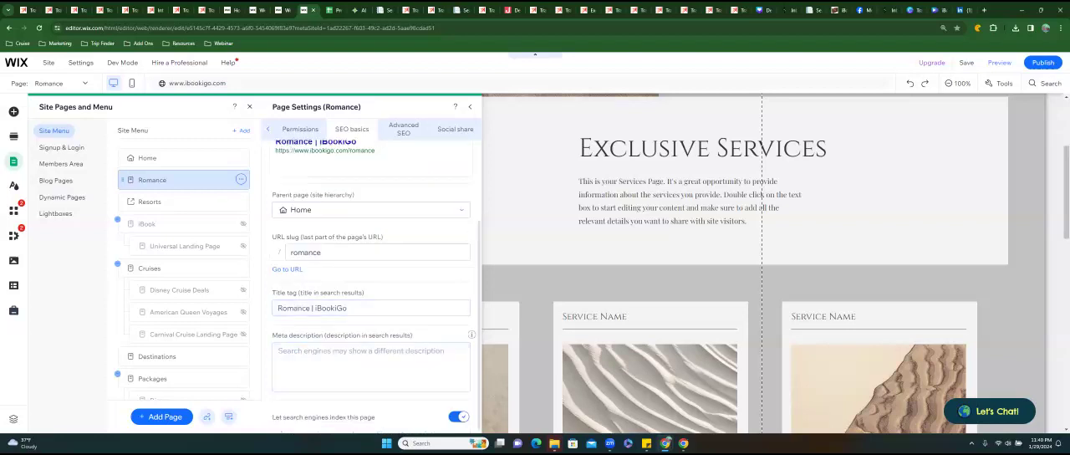
left_click(279, 350)
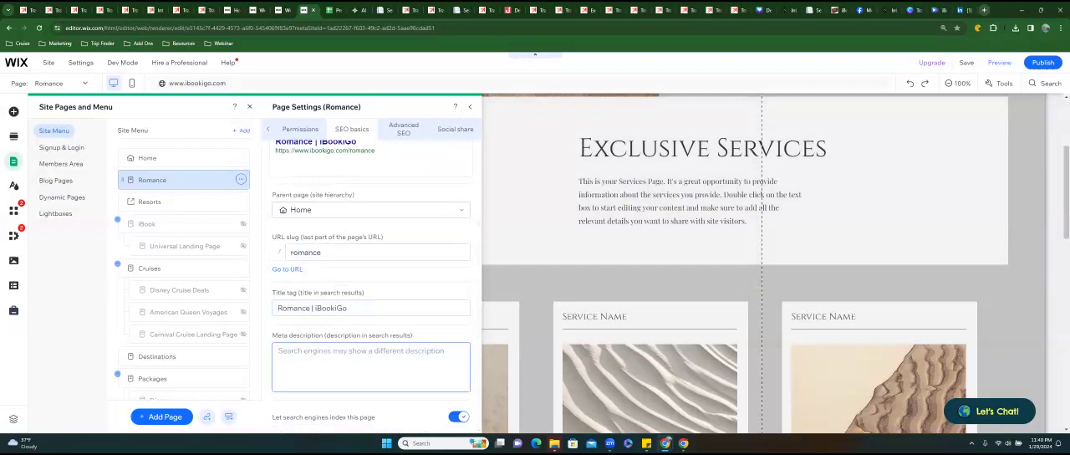
left_click(984, 10)
type("open")
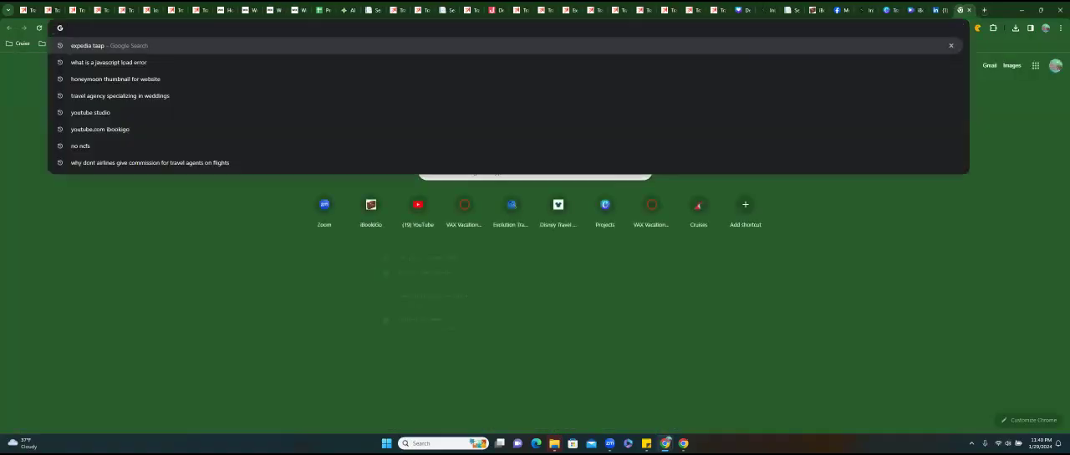
key("Return")
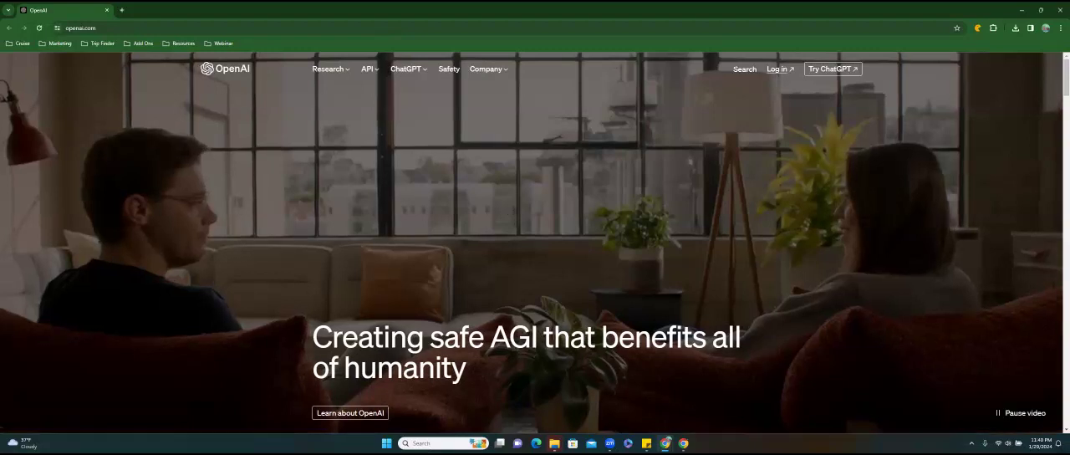
left_click(779, 68)
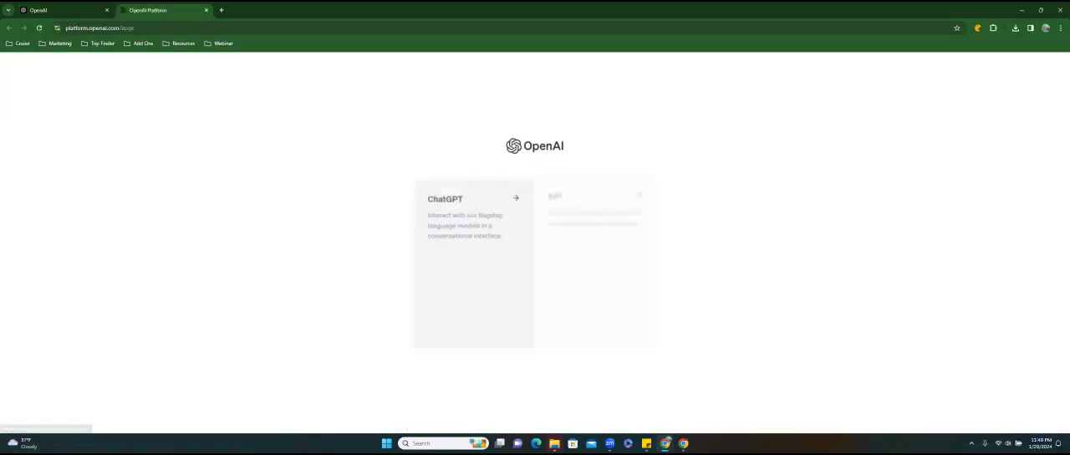
left_click(467, 218)
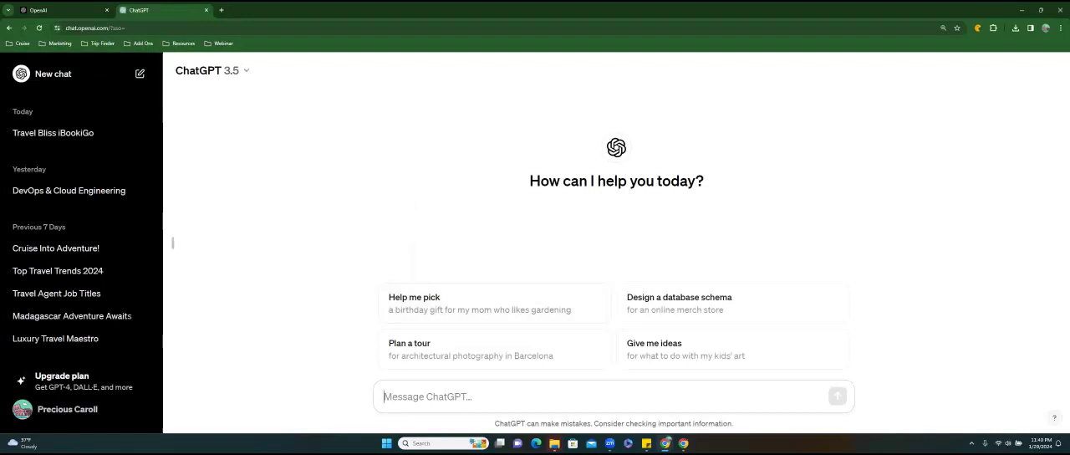
Begin a ChatGPT prompt with "as as a seo expert and write a metadescription for a travel agency that".
type("as as a ")
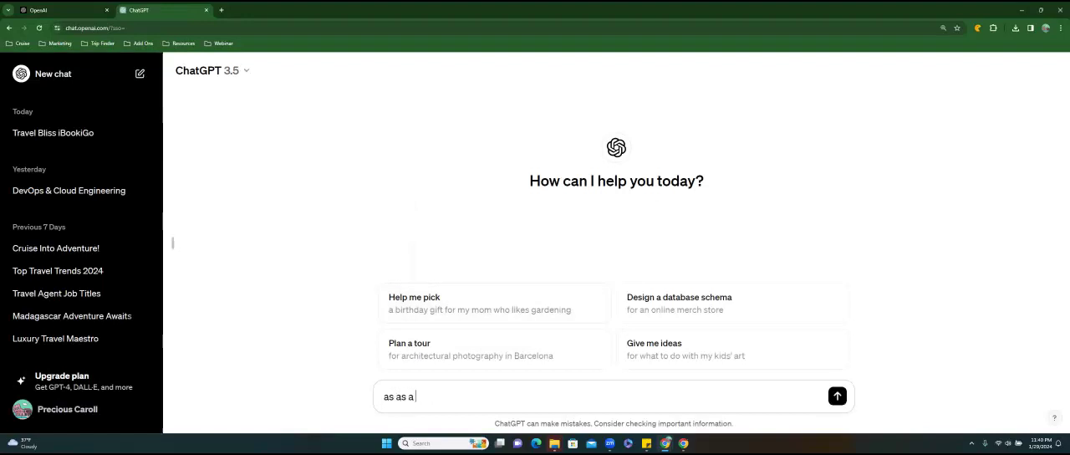
type("seo expert and write a metadescir")
key("BackSpace")
key("BackSpace")
type("ription for a travel agency that")
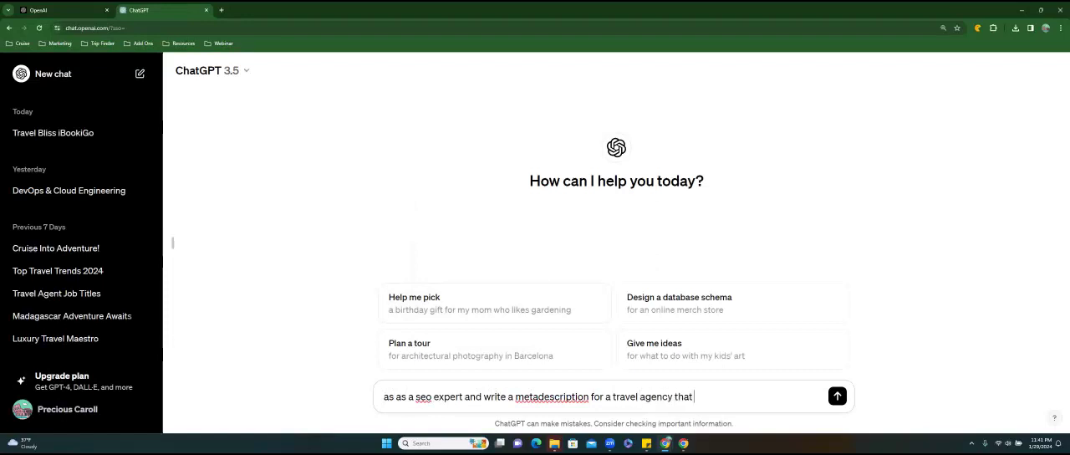
type(" is speciallia")
Continue the prompt with "is specializing in honeymoons and destination weddings".
key("BackSpace")
type("zaion")
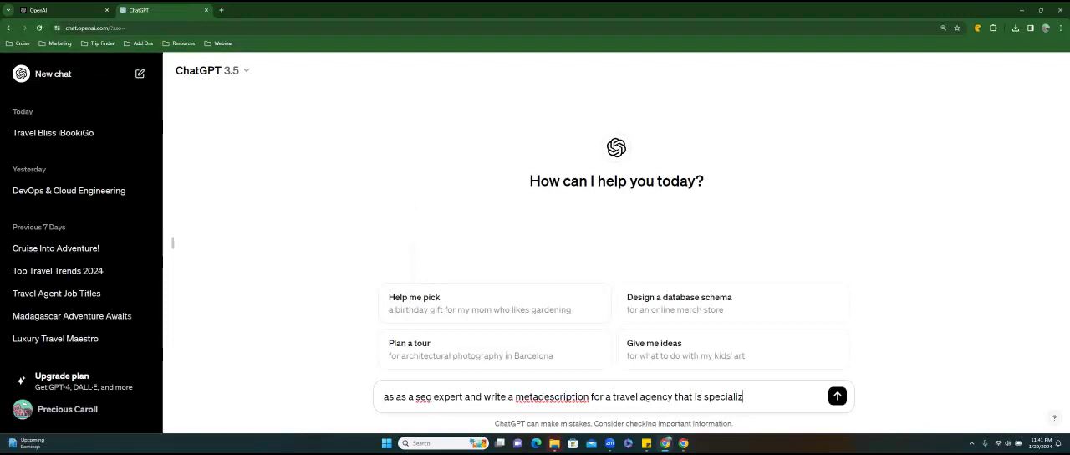
key("BackSpace")
key("BackSpace")
key("BackSpace")
type("ing in hom")
key("BackSpace")
type("ney")
type("ons and wed")
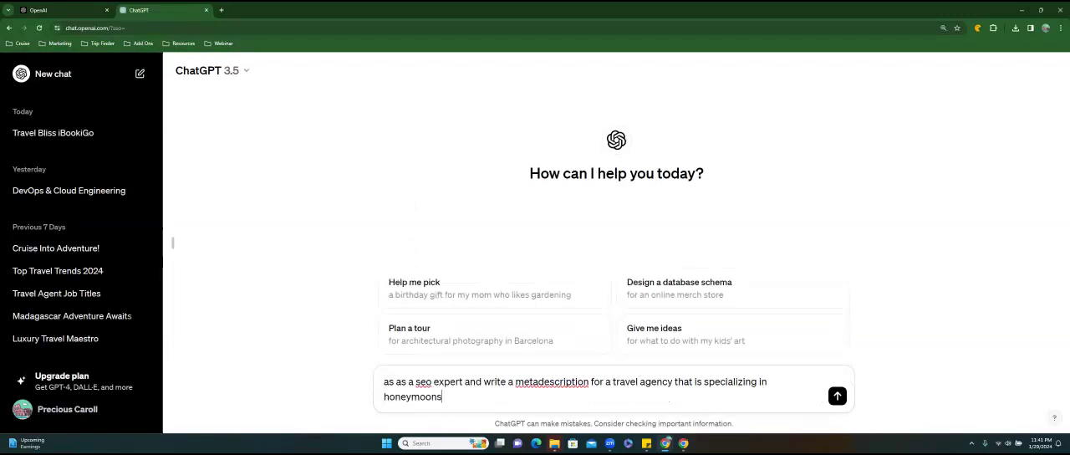
key("BackSpace")
key("BackSpace")
key("BackSpace")
type("destination weddings")
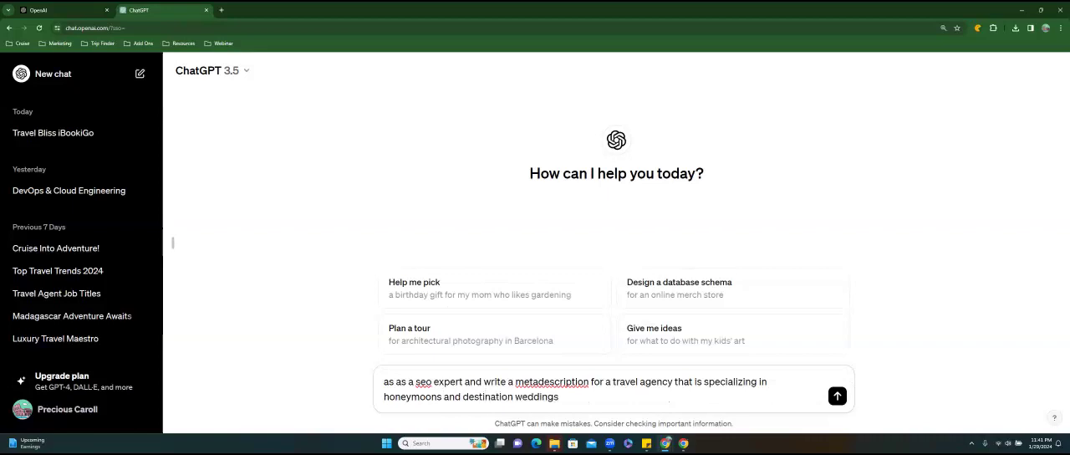
type(". The T")
type("ravel agenc")
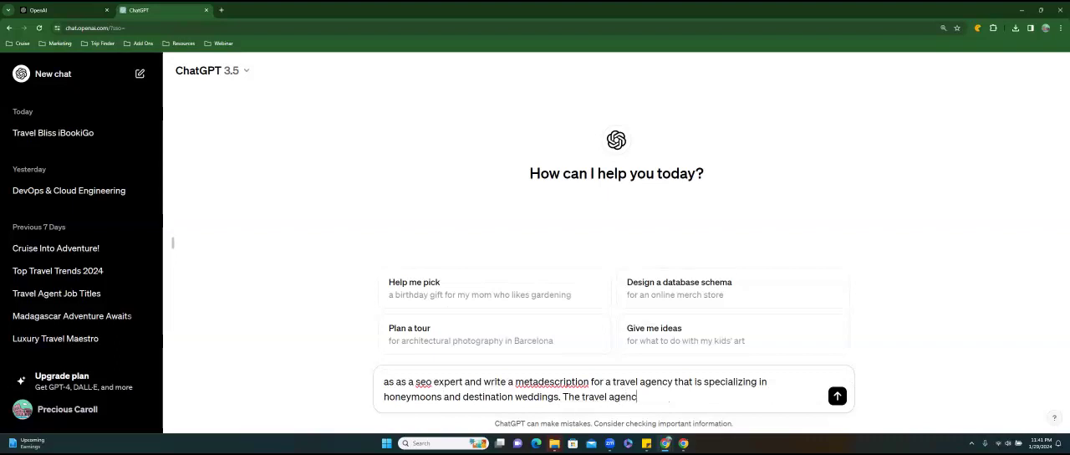
type("y name is iBookiG")
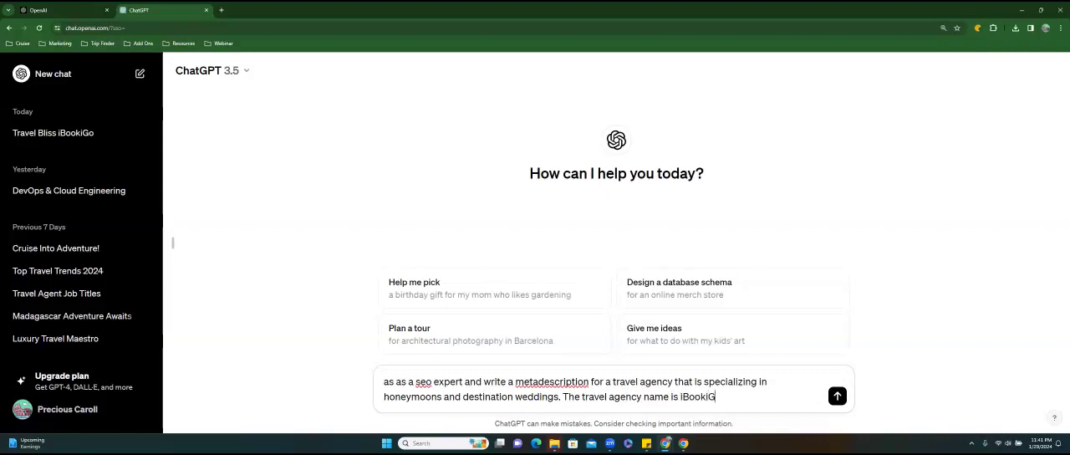
Add the sentence "The travel agency name is iBookiGo." to the prompt.
type("o. Make the text enticing")
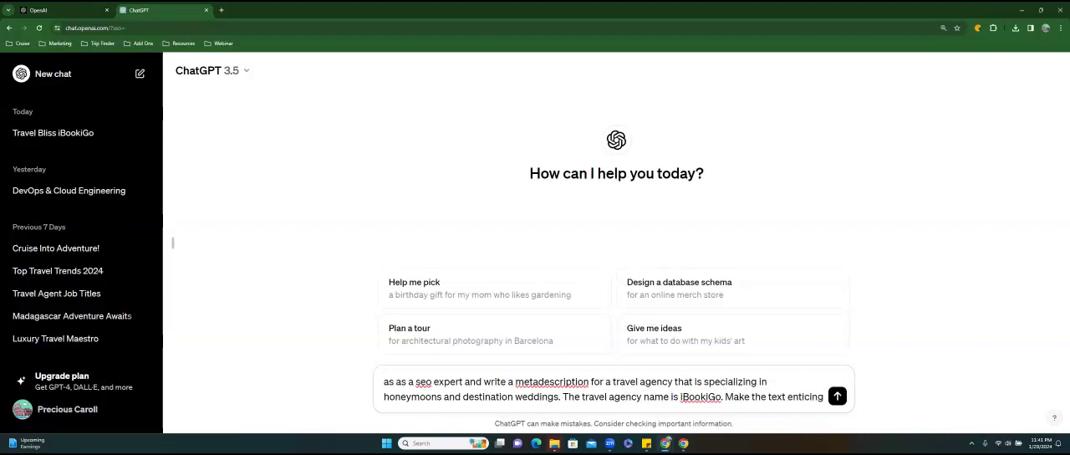
type(" to a po")
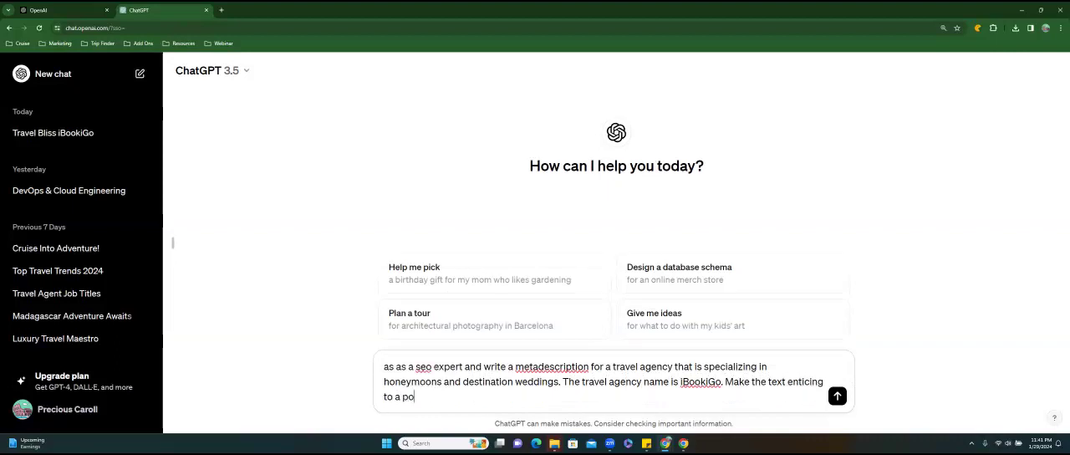
type("tential customer and")
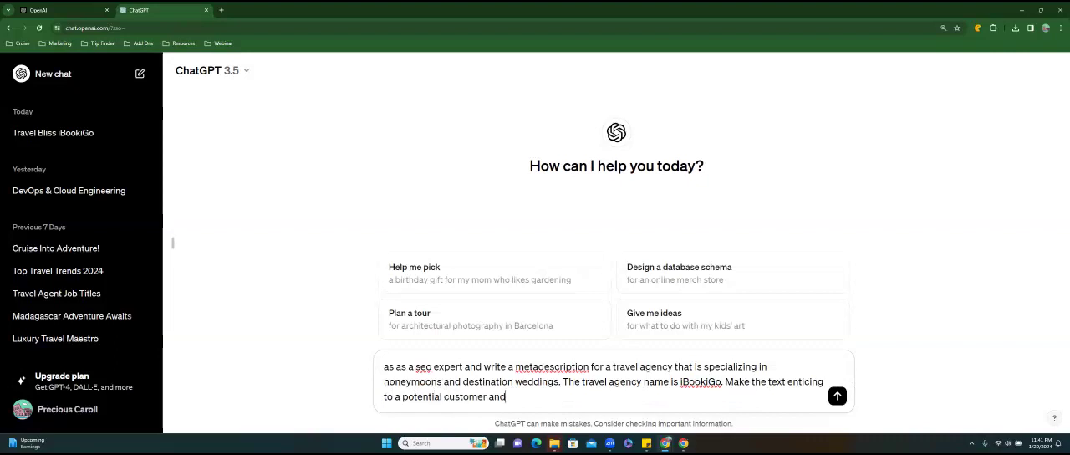
type(" allow the styple of the")
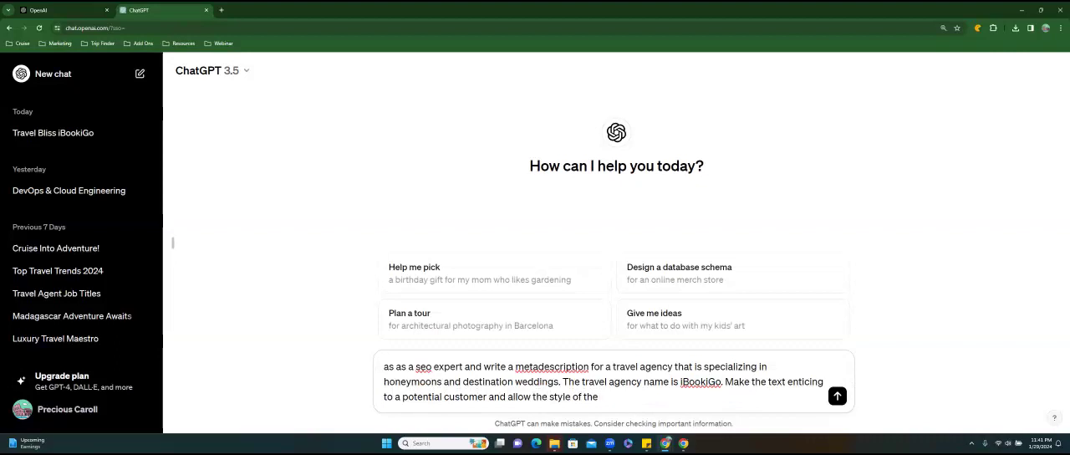
type(" summary to ")
type("be well")
Finish the prompt with "and allow the style of the summary to be witty and fun with puns" and send it.
key("BackSpace")
key("BackSpace")
key("BackSpace")
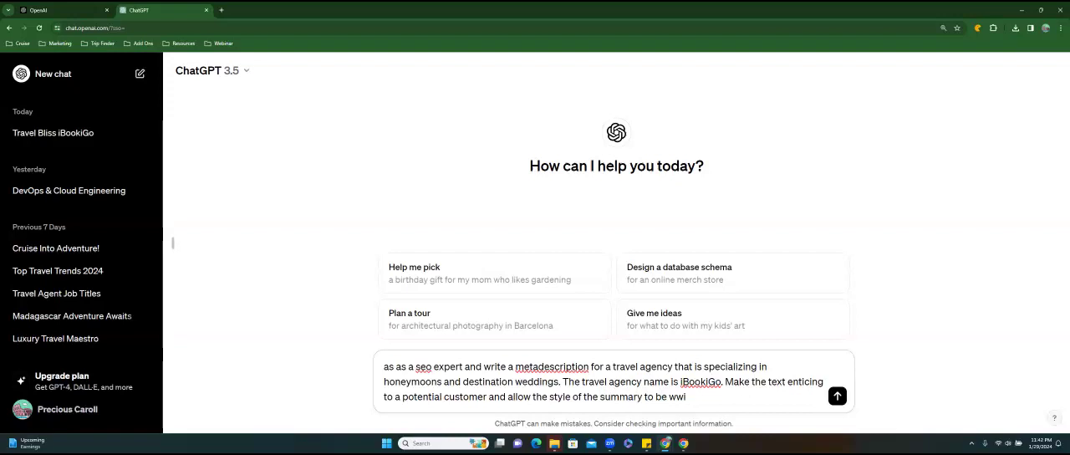
type("itty and fun with puns")
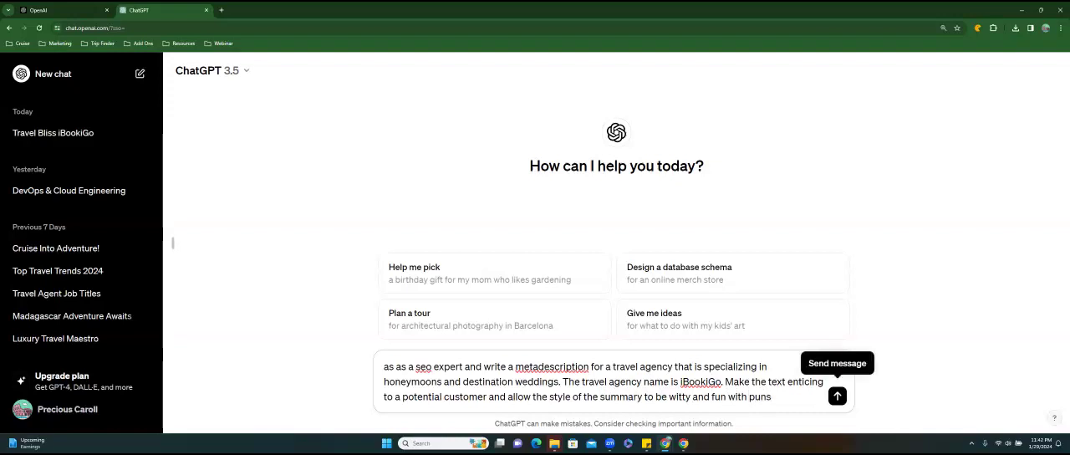
left_click(837, 396)
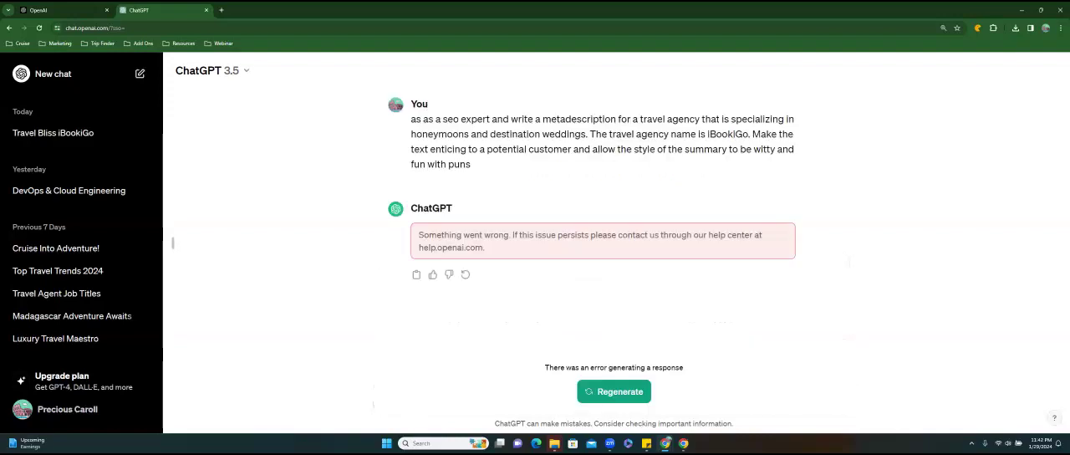
Copy the sent prompt's full text and try to regenerate ChatGPT's response.
left_click_drag(455, 170, 404, 139)
right_click(438, 131)
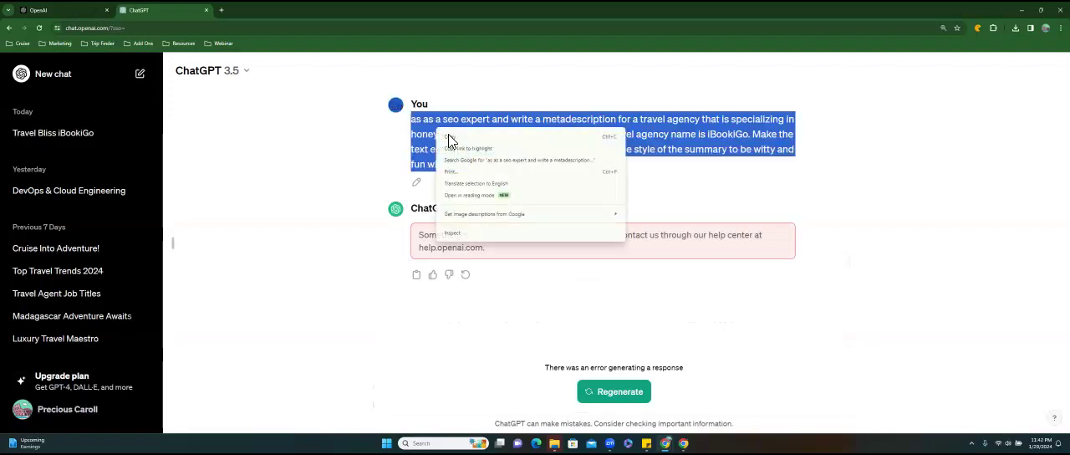
left_click(451, 139)
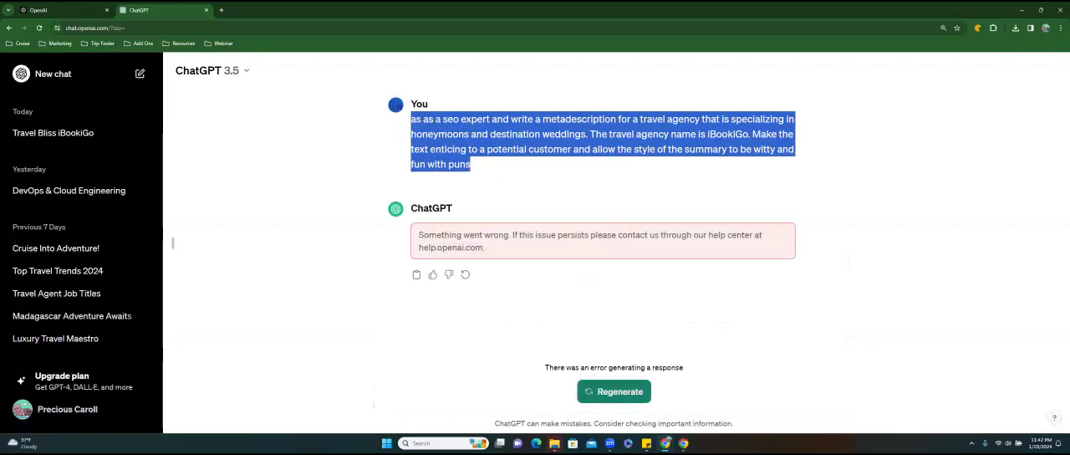
left_click(614, 391)
left_click(614, 391)
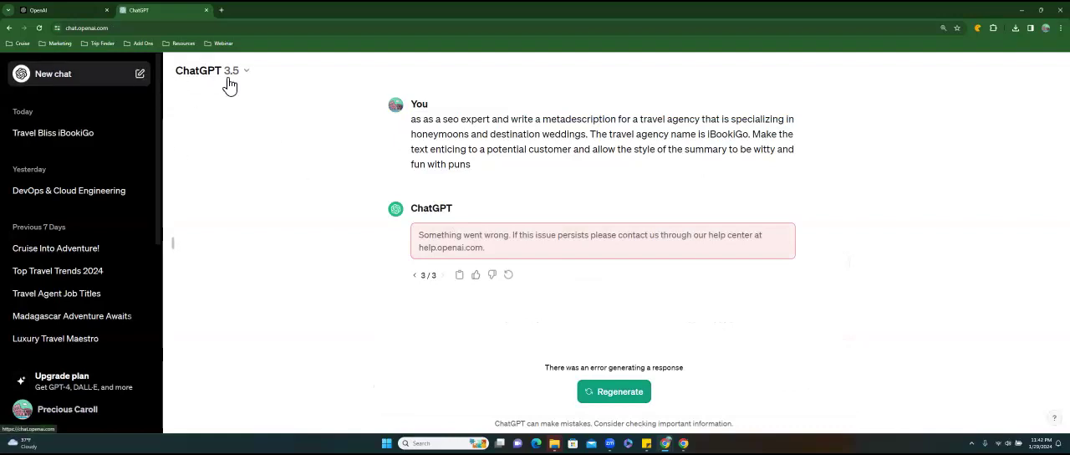
Paste the copied prompt into a new ChatGPT chat, correct its wording to "act as" and "meta description", and send it.
left_click(39, 27)
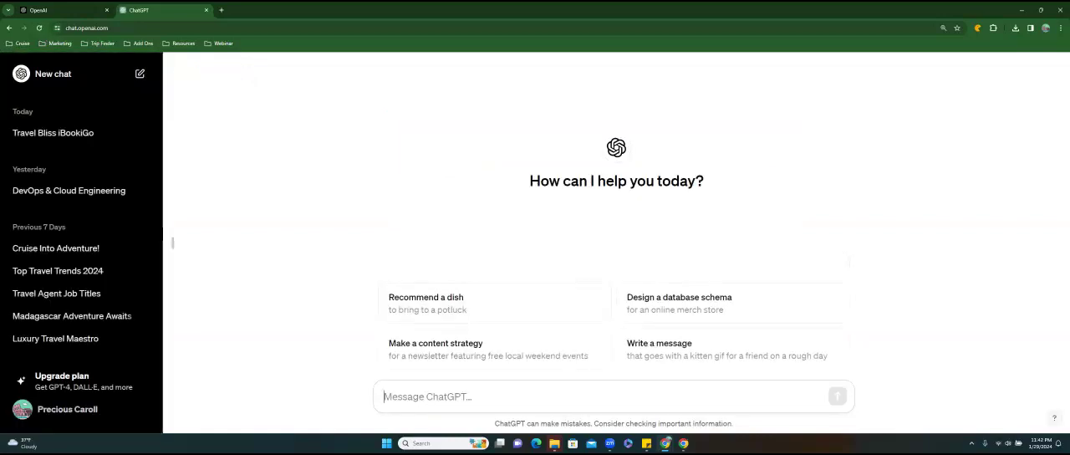
key("ctrl+v")
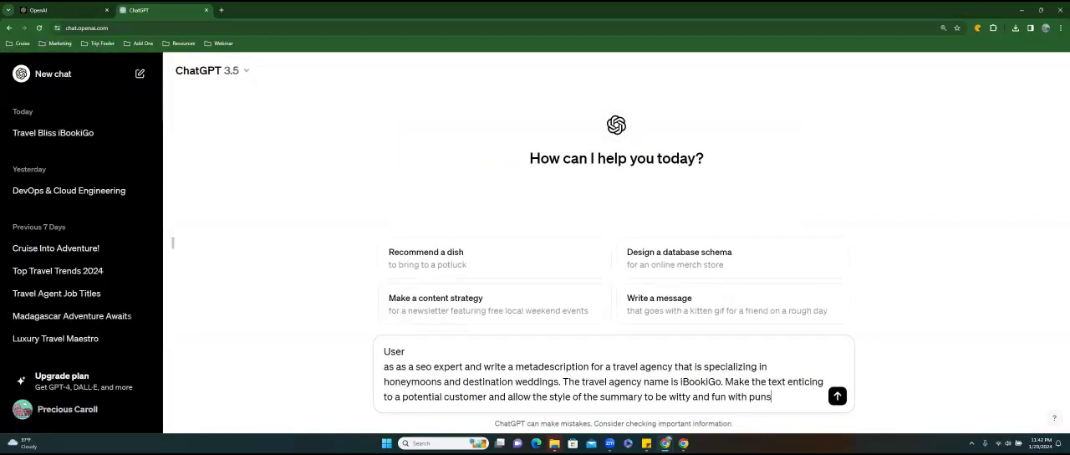
left_click_drag(388, 367, 394, 366)
type("ct")
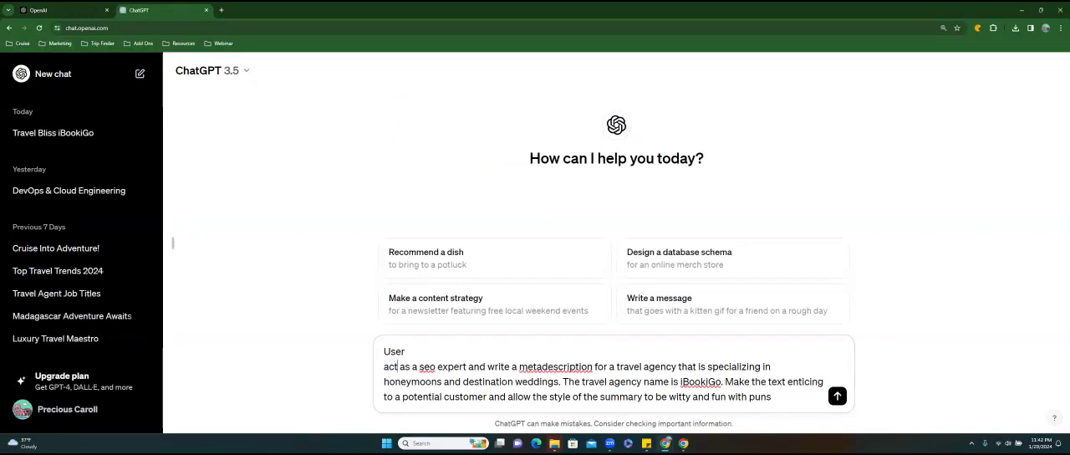
left_click(542, 366)
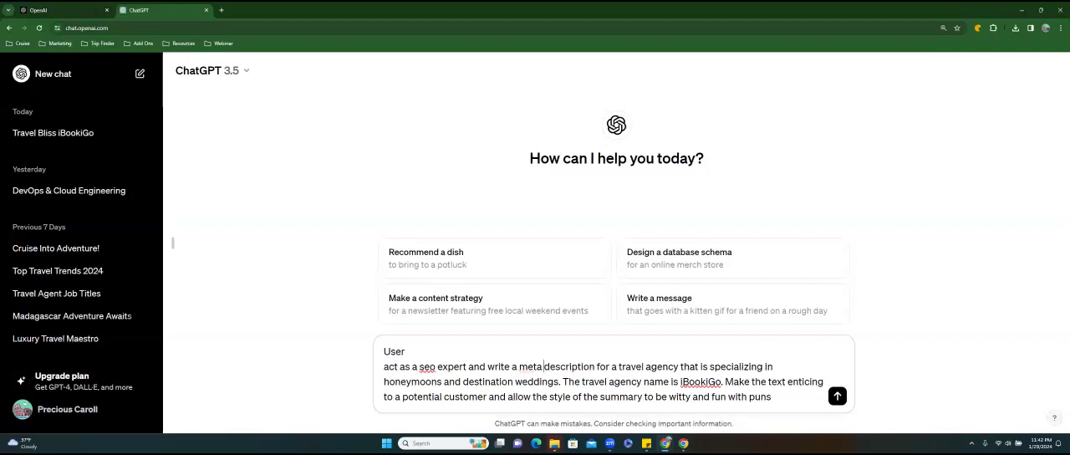
key("Return")
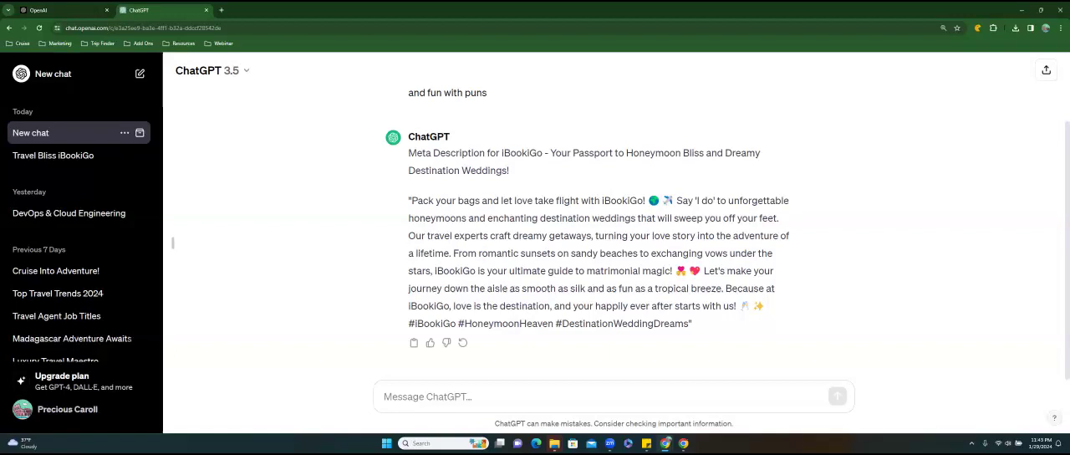
Copy ChatGPT's full response and paste it into the Romance page's meta description in the Wix editor.
left_click_drag(694, 323, 421, 205)
left_click(687, 323)
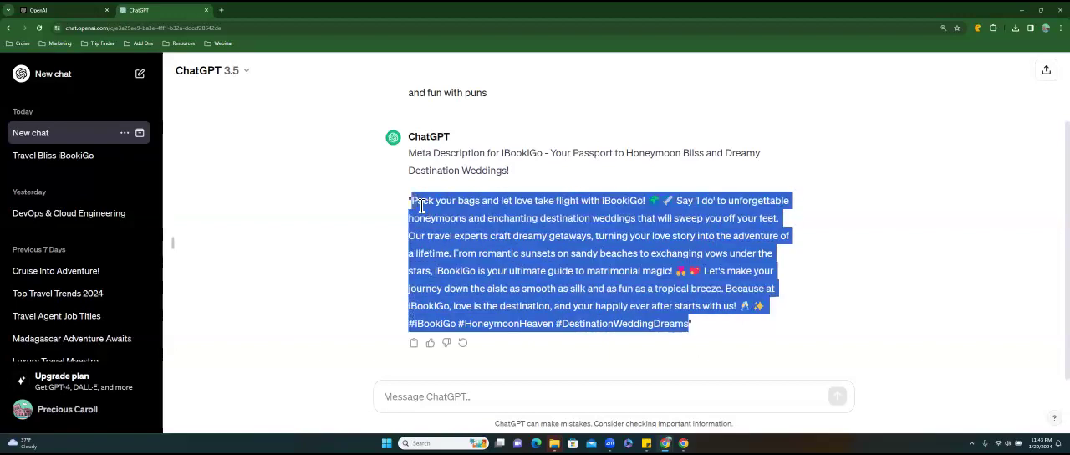
left_click(413, 342)
left_click(1022, 10)
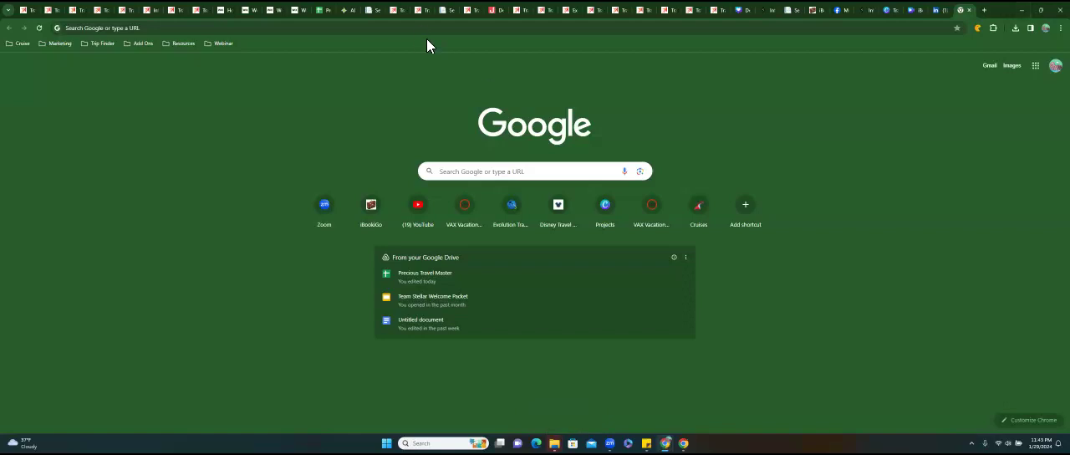
left_click(299, 10)
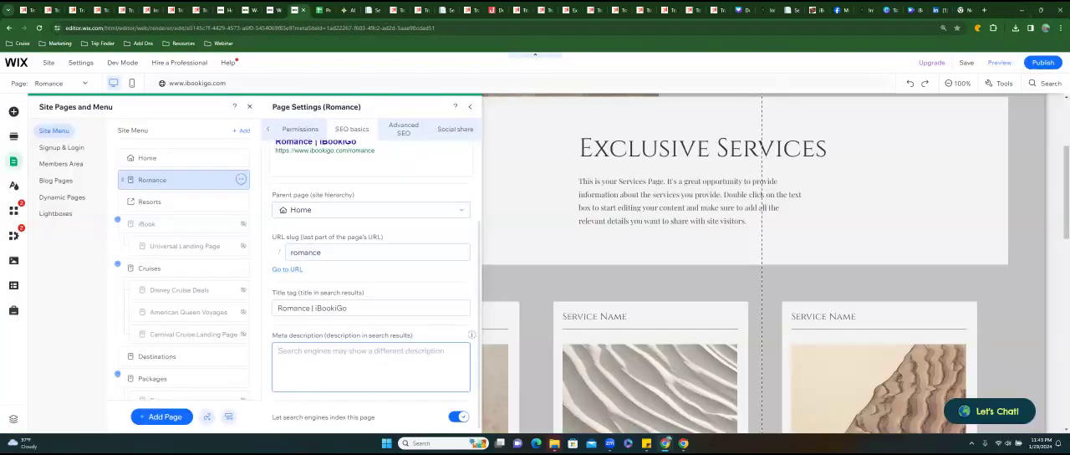
key("ctrl+v")
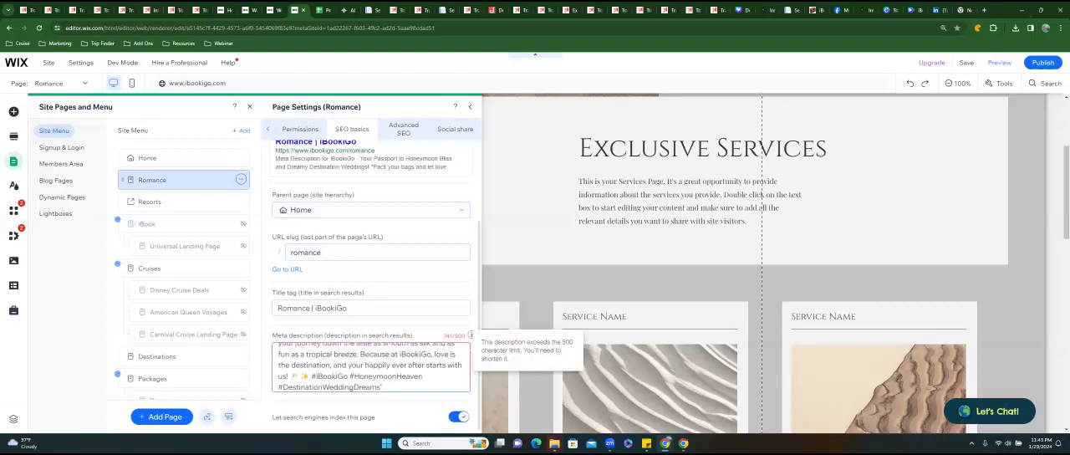
Trim the meta description by removing its closing emojis and hashtags, the heading about honeymoon bliss, and the opening quotation mark.
left_click_drag(384, 387, 291, 377)
key("BackSpace")
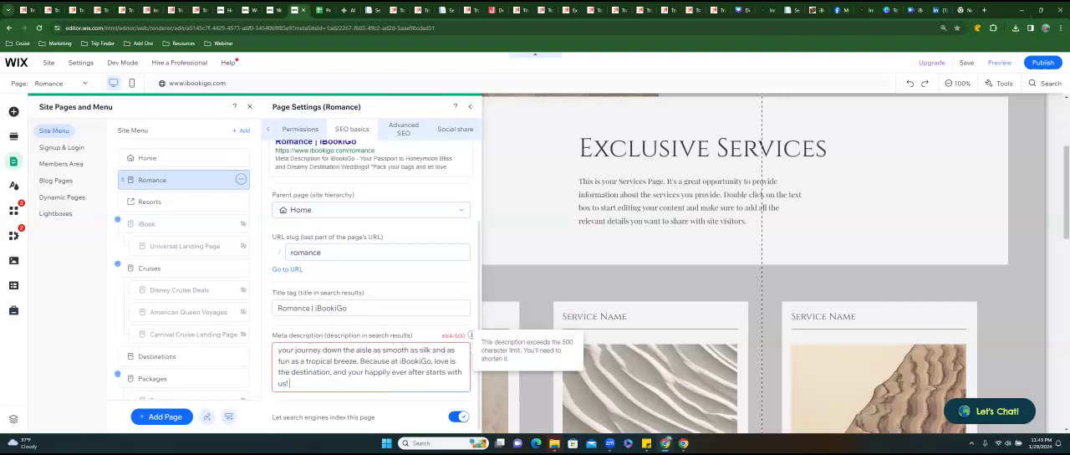
scroll(372, 284, "up", 1)
scroll(372, 285, "down", 1)
scroll(383, 350, "up", 5)
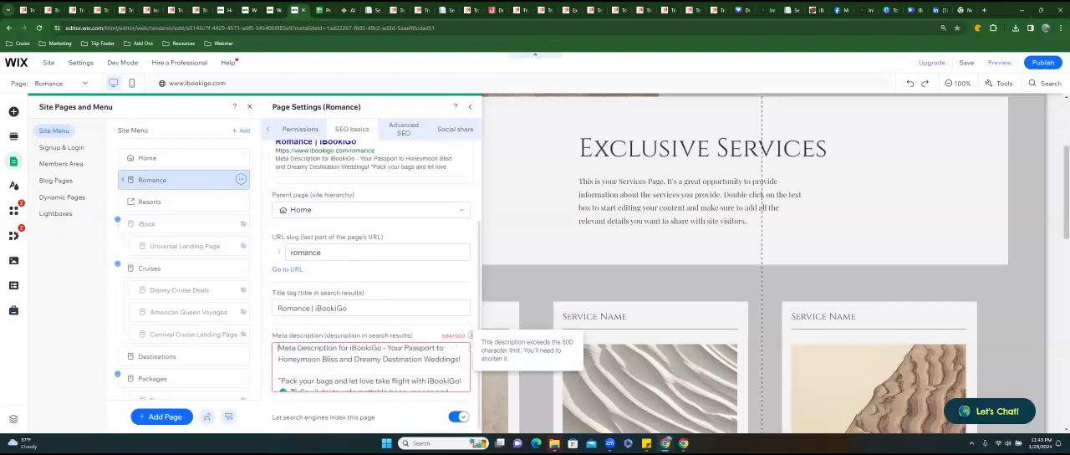
left_click_drag(461, 358, 278, 348)
key("BackSpace")
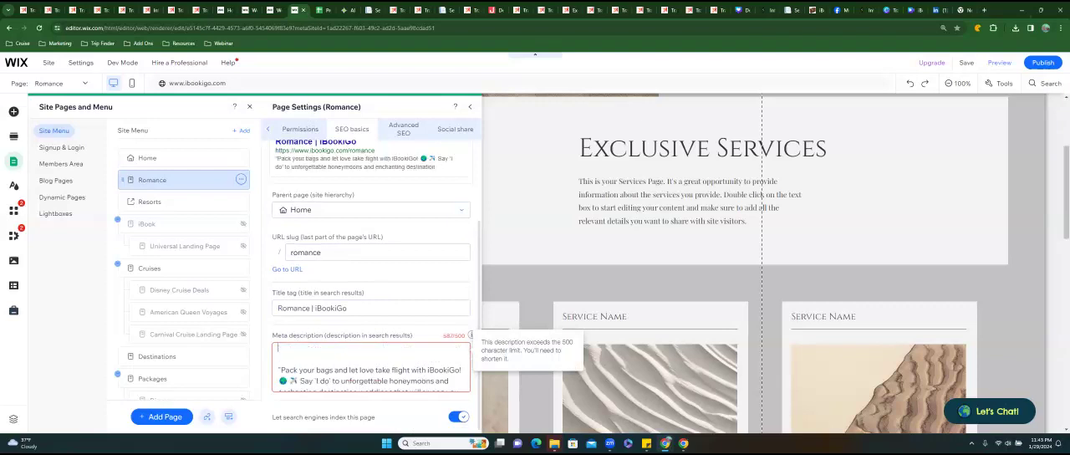
key("BackSpace")
key("BackSpace")
key("BackSpace")
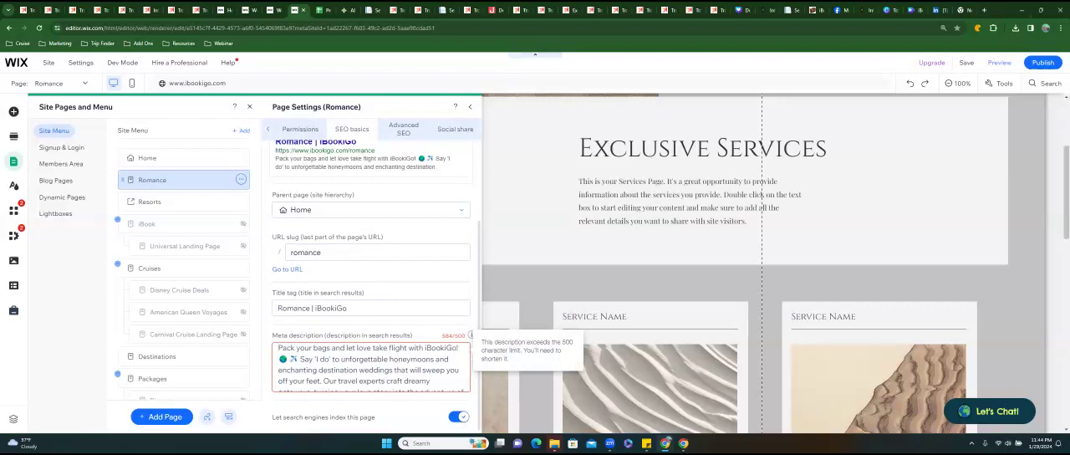
Delete the globe and airplane emojis before "Say 'I do'" in the meta description.
left_click_drag(300, 359, 278, 360)
left_click(450, 359)
left_click_drag(298, 359, 278, 359)
key("BackSpace")
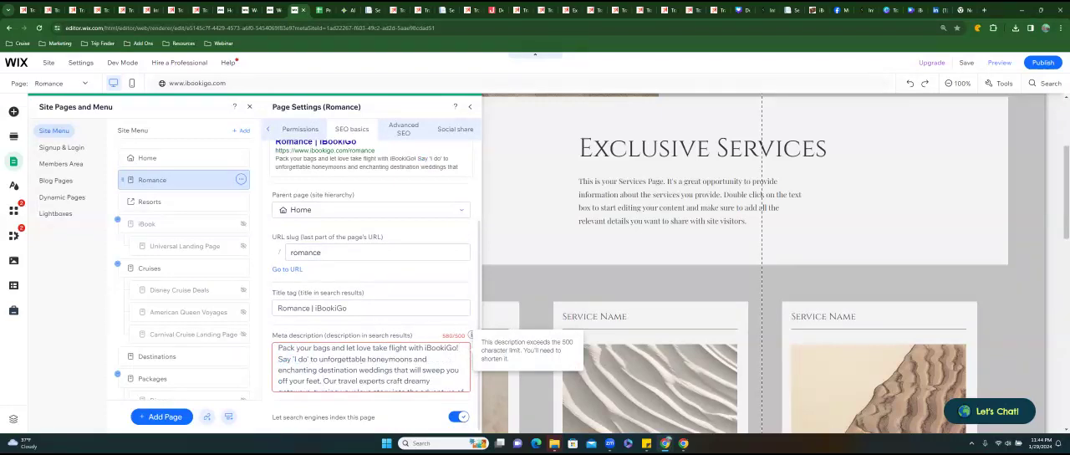
Replace the meta description's wording from "From romantic sunsets" up to "ultimate guide" with "We're your".
scroll(321, 386, "down", 2)
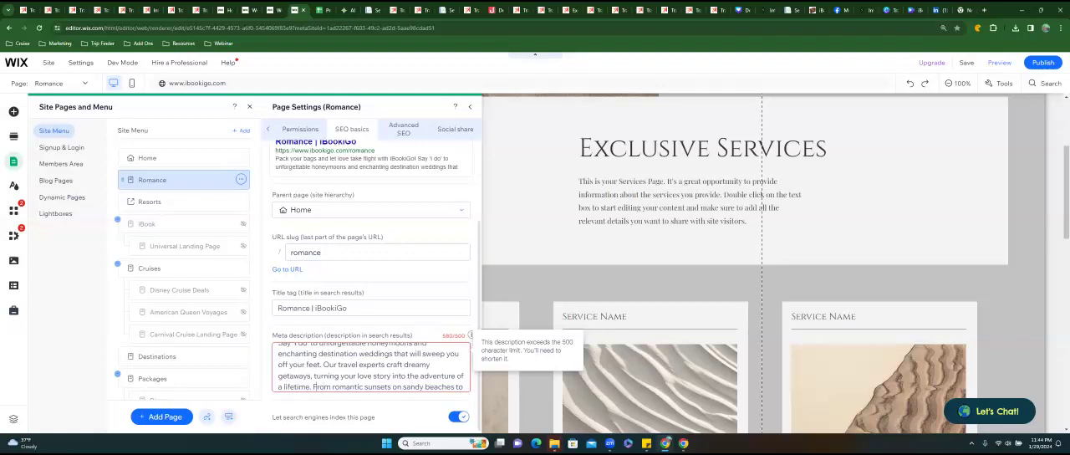
left_click_drag(314, 387, 463, 387)
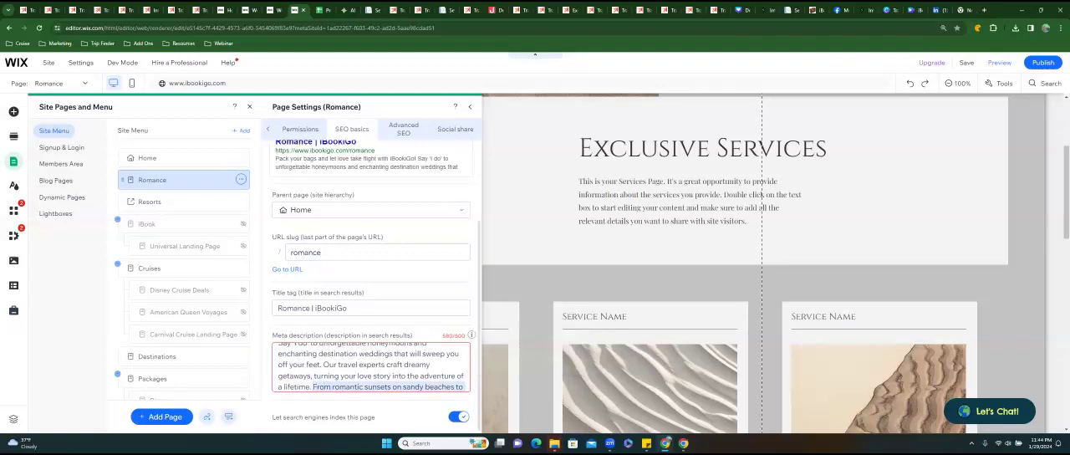
key("BackSpace")
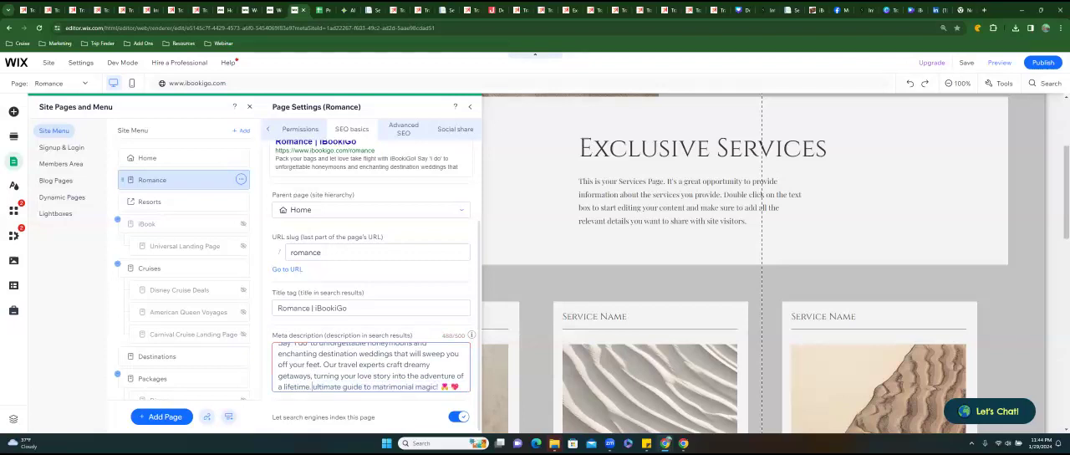
type("We're ")
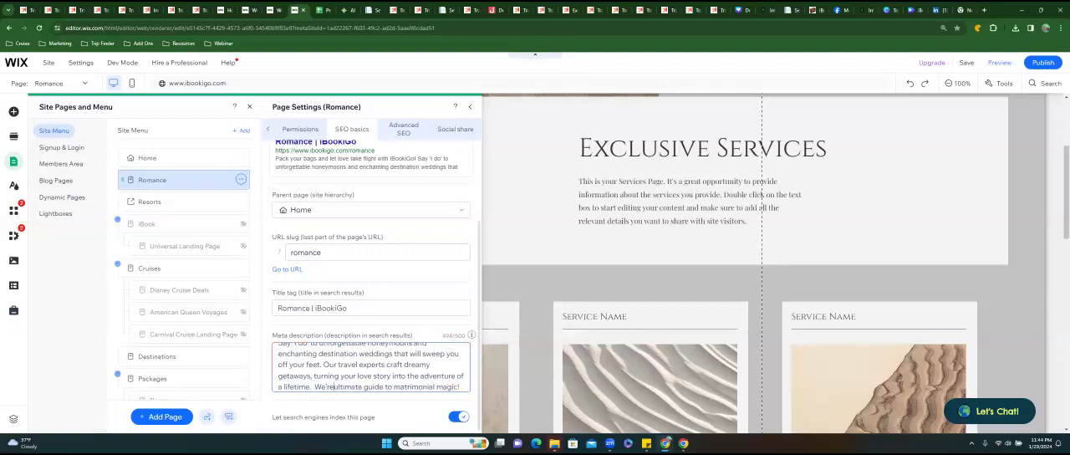
type("your")
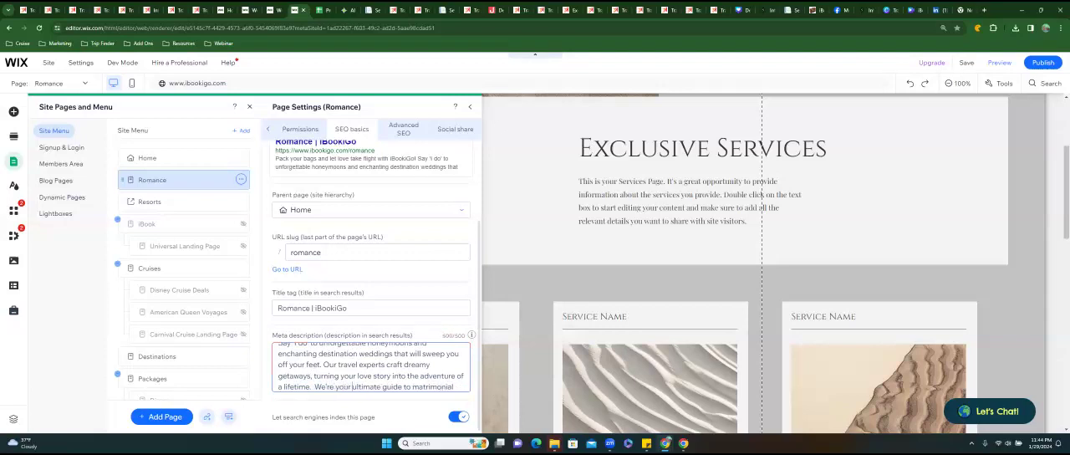
Delete the emojis after "matrimonial magic!" in the meta description.
key("Down")
key("Down")
key("Down")
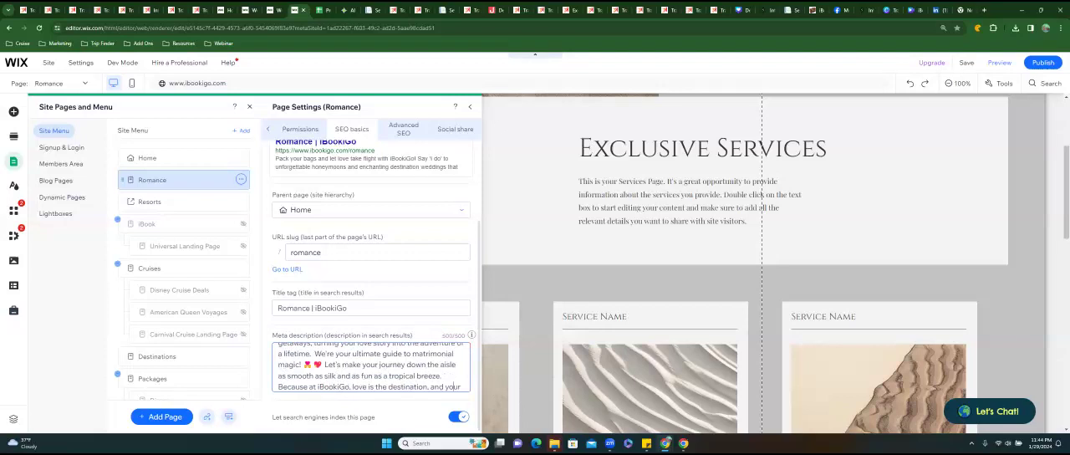
key("BackSpace")
key("BackSpace")
key("BackSpace")
key("BackSpace")
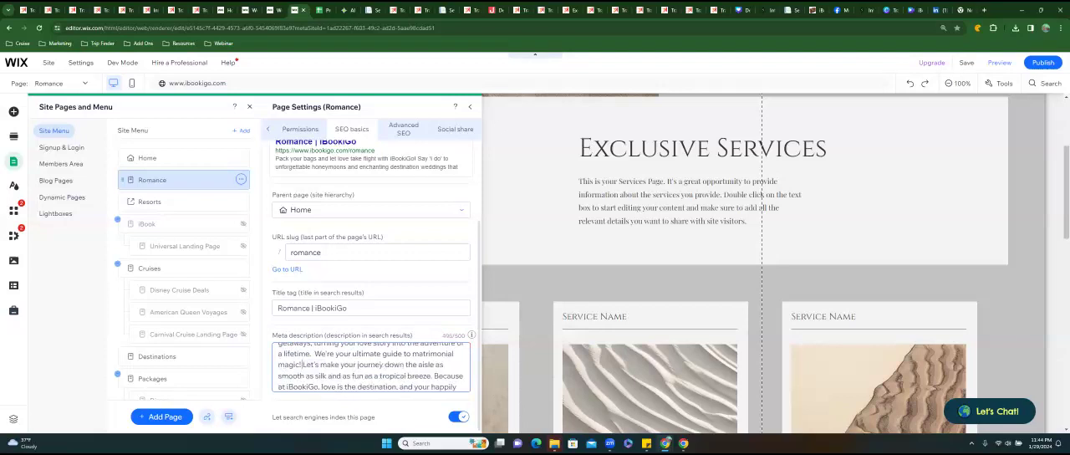
Remove the sentence starting "Let's make your journey" and change "Because at iBookiGo" to "At iBookiGo" in the meta description.
left_click_drag(301, 364, 432, 375)
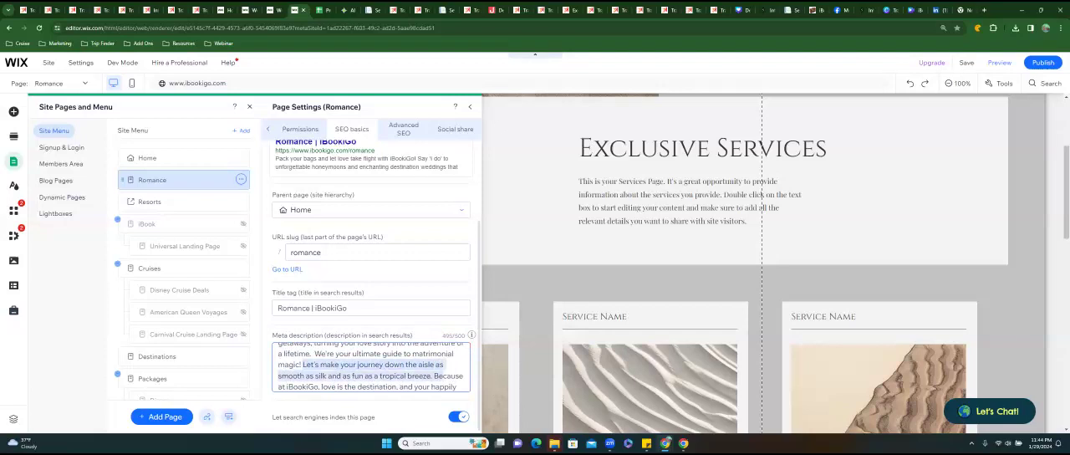
key("BackSpace")
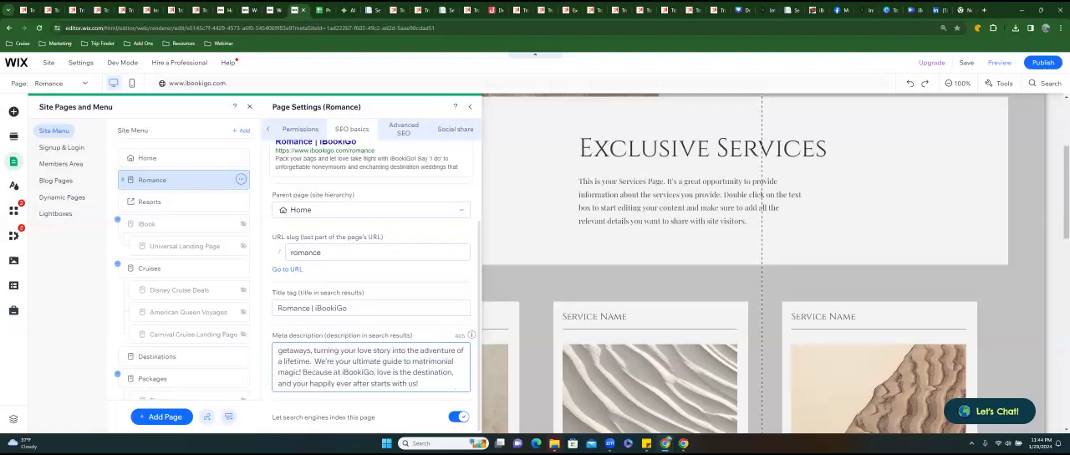
left_click_drag(334, 371, 303, 371)
type("A")
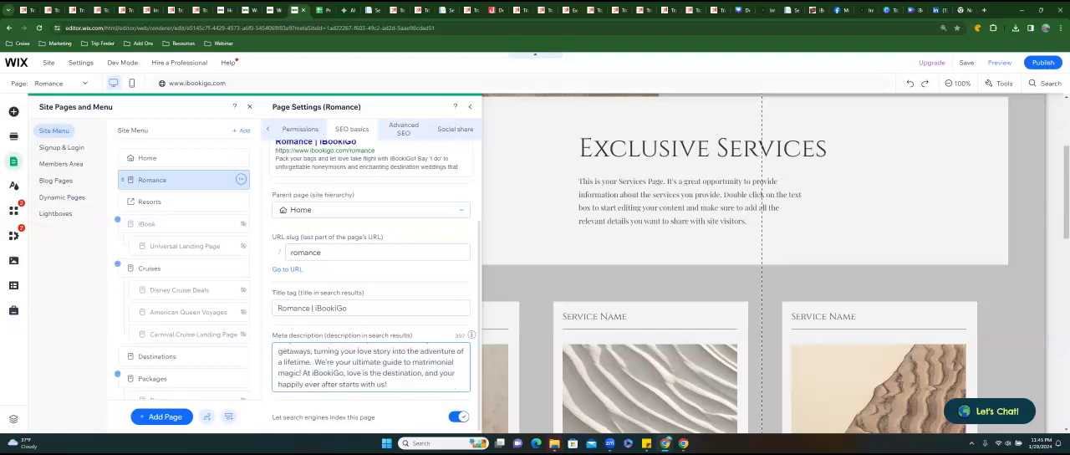
left_click(444, 176)
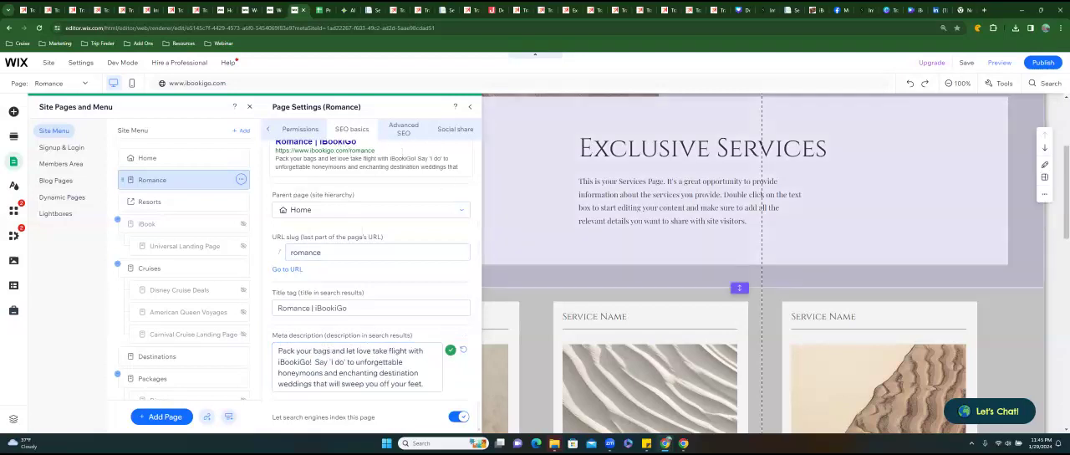
Check the Romance page's additional tags in the advanced SEO settings, review its SEO basics, and close the page settings.
left_click(403, 129)
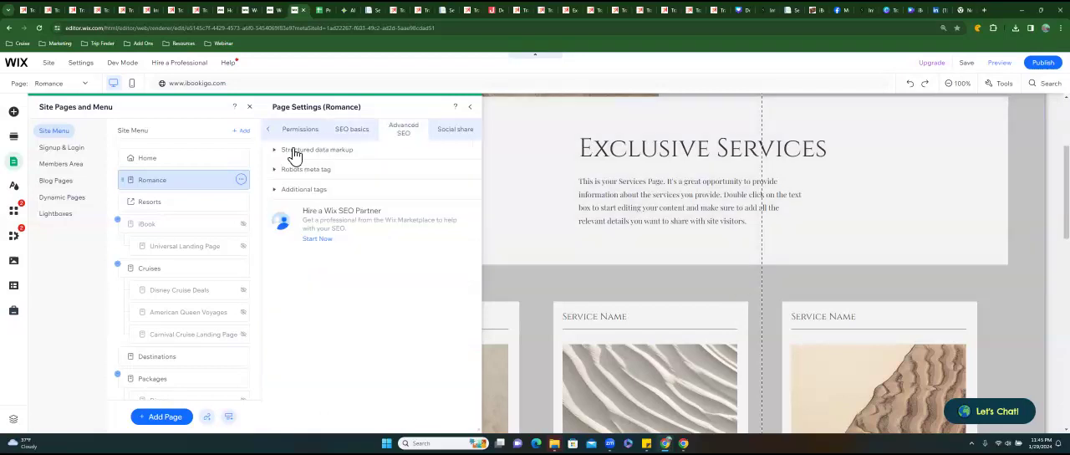
left_click(282, 190)
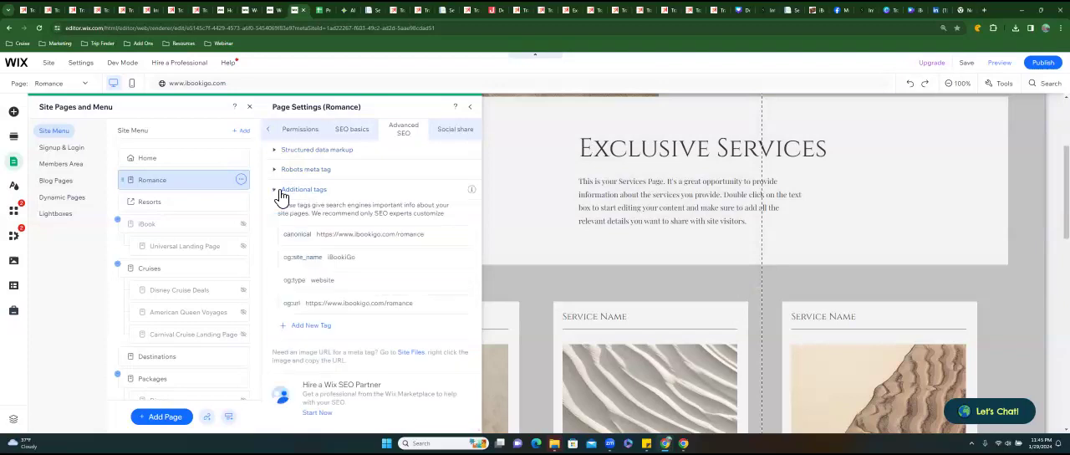
left_click(368, 134)
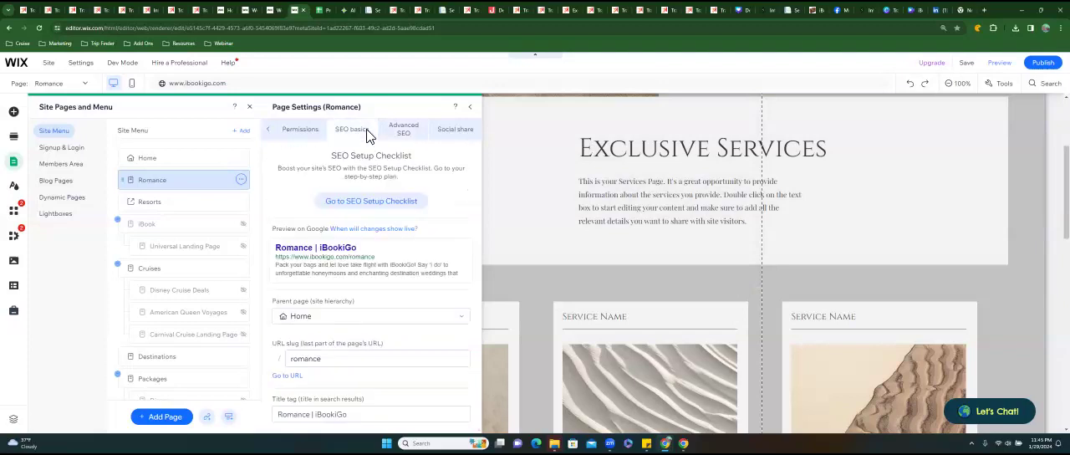
scroll(371, 268, "down", 1)
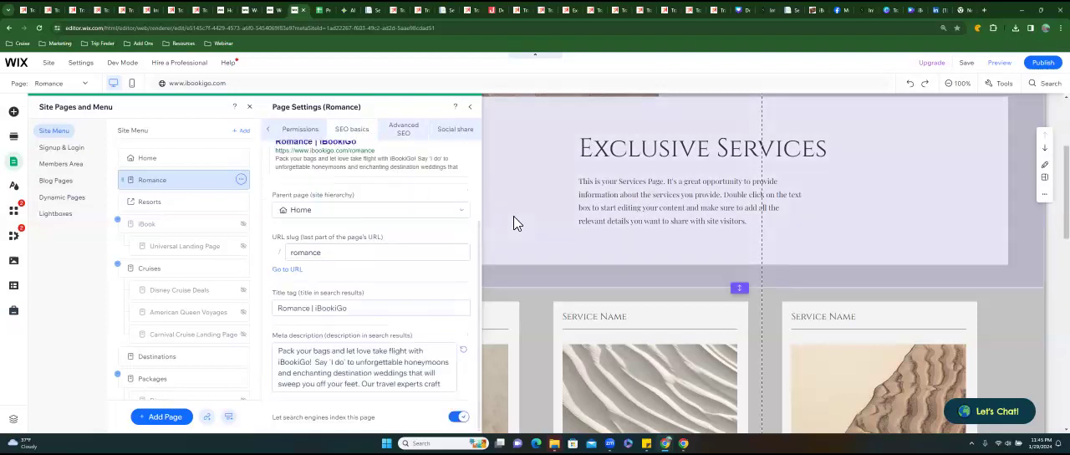
left_click(515, 218)
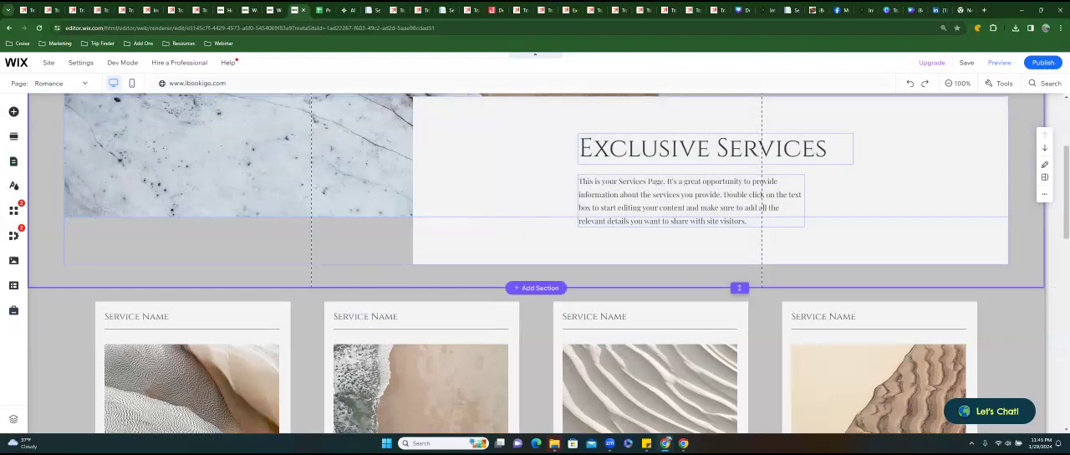
Look over the Romance page's service cards and its Exclusive Services header section.
scroll(514, 221, "down", 3)
scroll(535, 251, "down", 2)
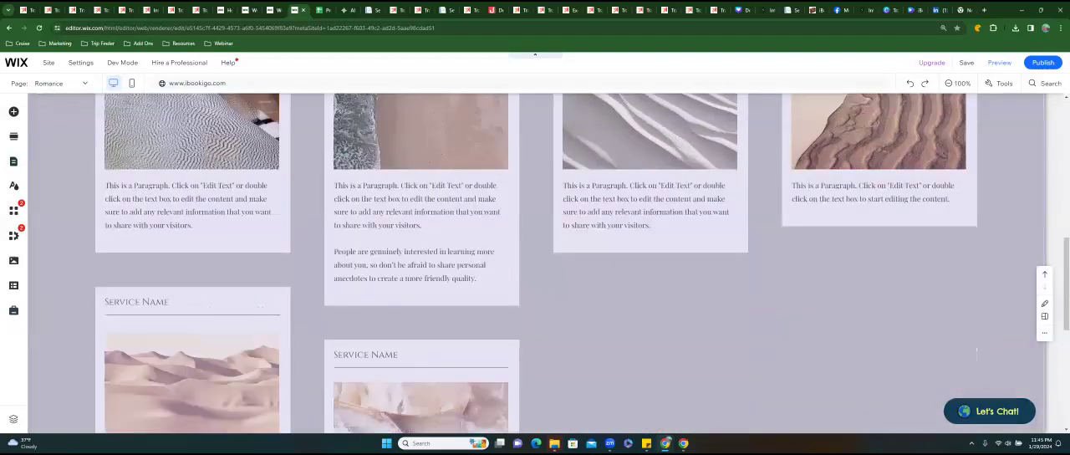
scroll(569, 263, "down", 2)
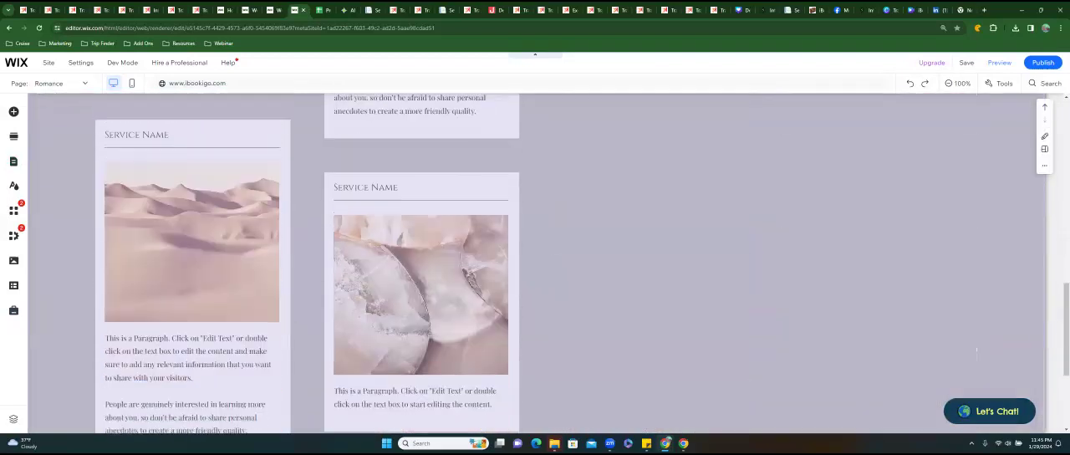
scroll(535, 263, "up", 2)
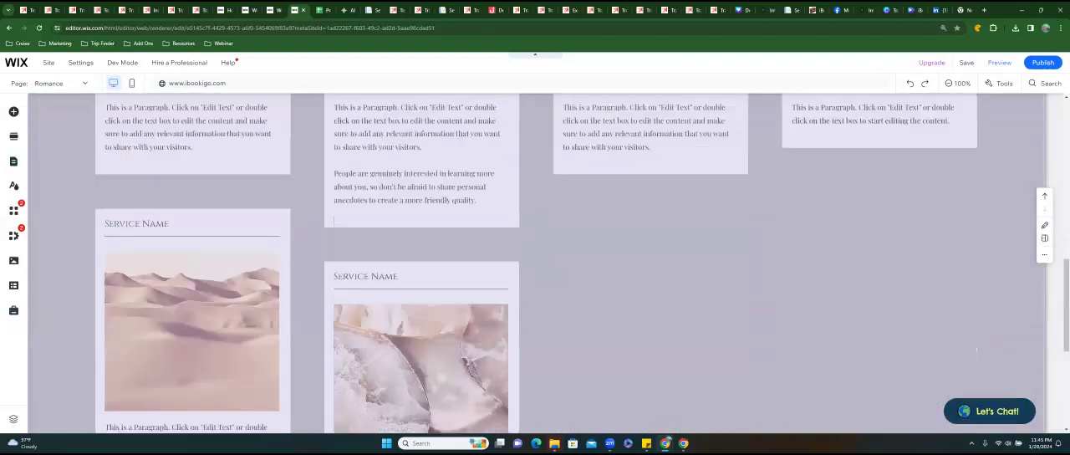
scroll(535, 264, "up", 2)
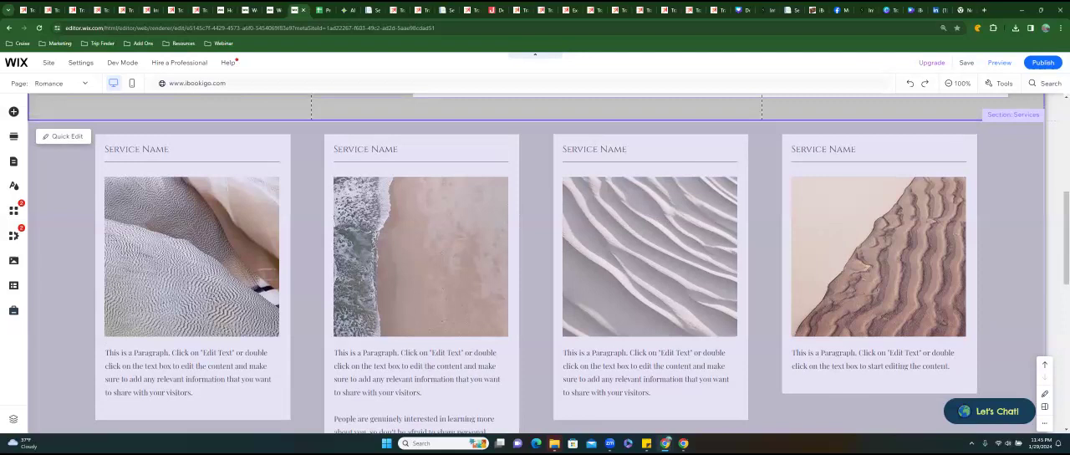
scroll(535, 263, "up", 4)
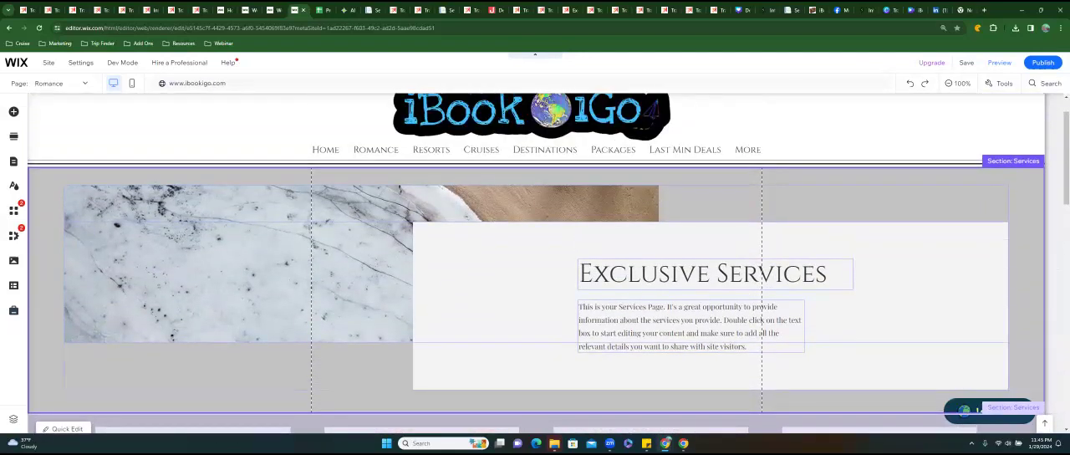
Delete the service cards section and add a blank section below the Exclusive Services section.
scroll(535, 264, "down", 2)
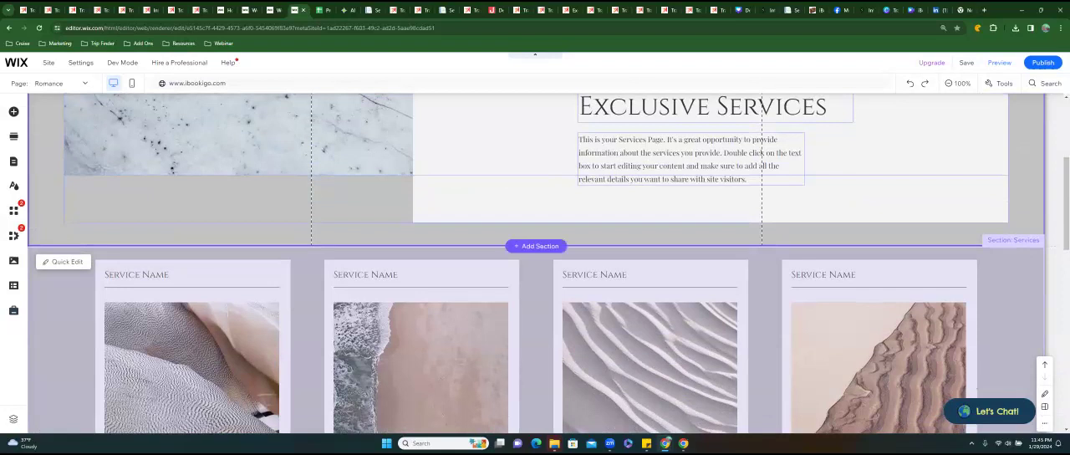
key("Delete")
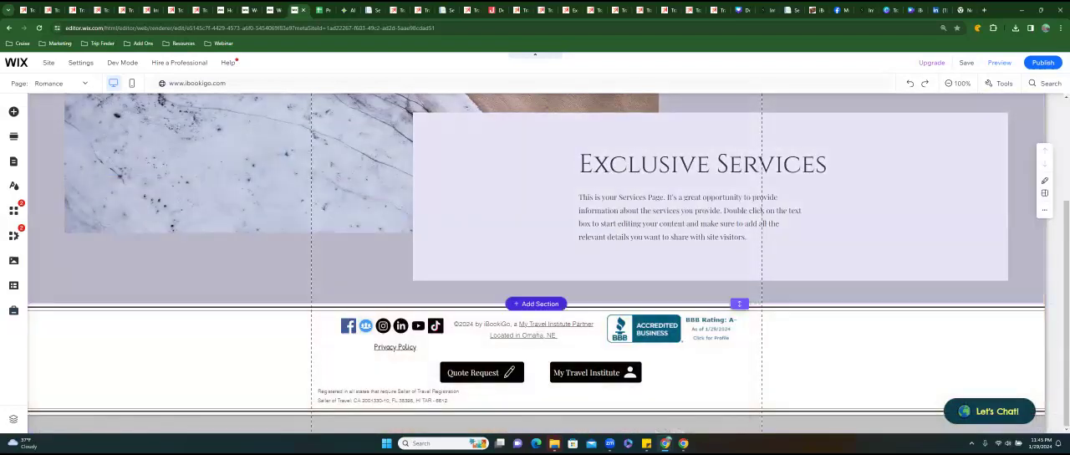
left_click(540, 304)
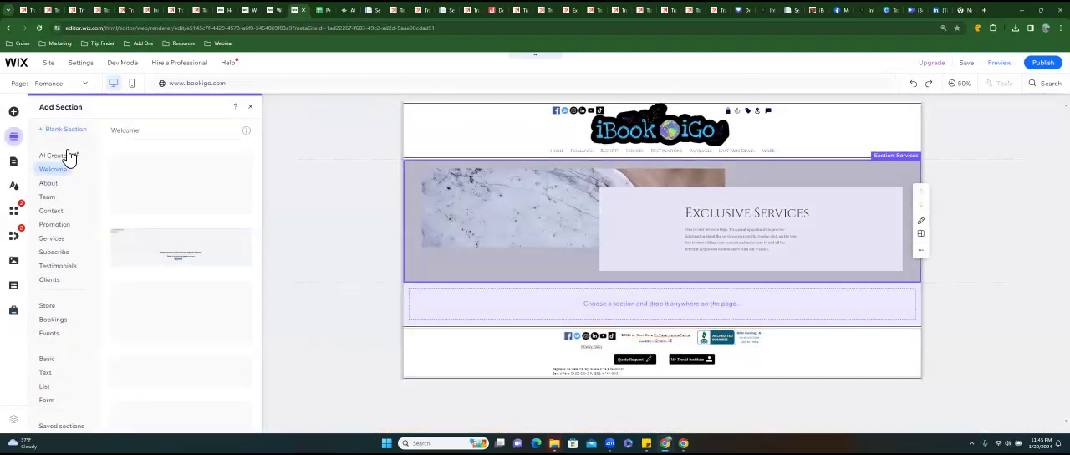
left_click(69, 132)
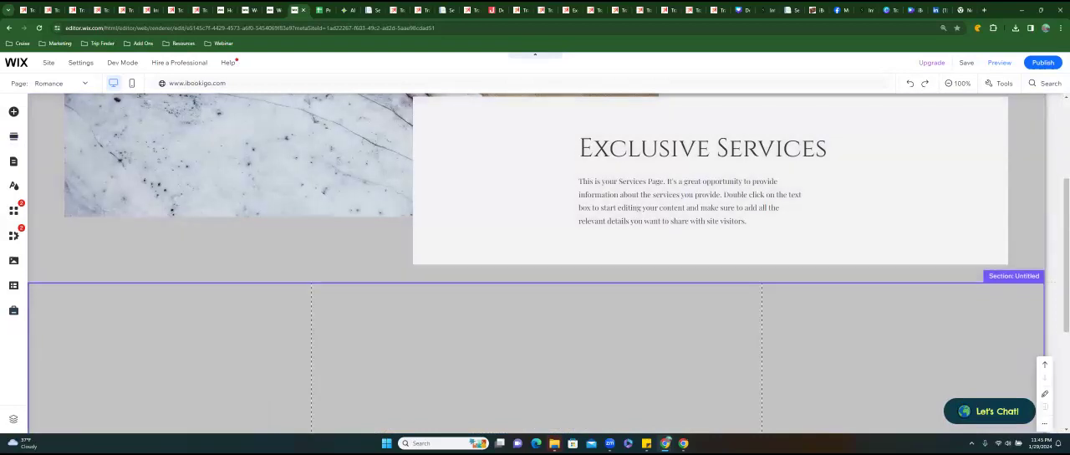
Set the new blank section's background color to white (#FFFFFF).
right_click(461, 356)
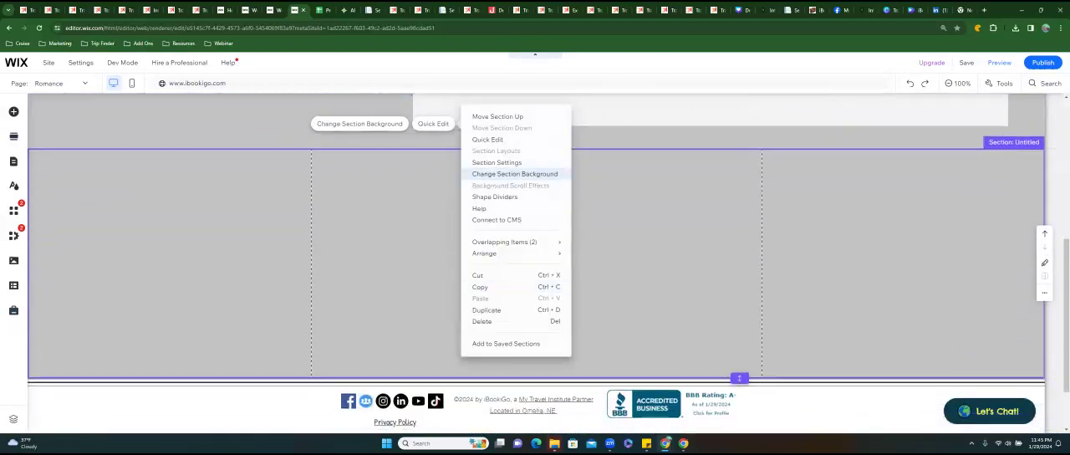
left_click(513, 173)
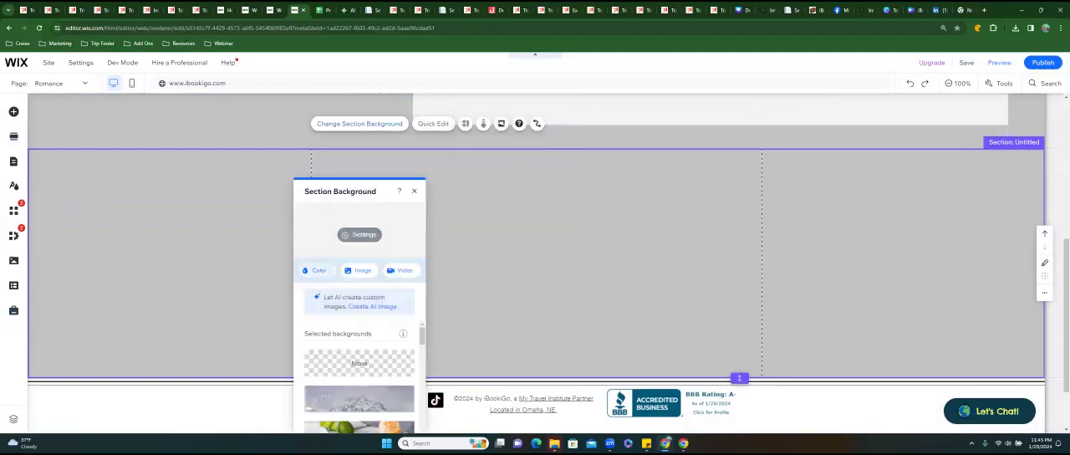
left_click(318, 270)
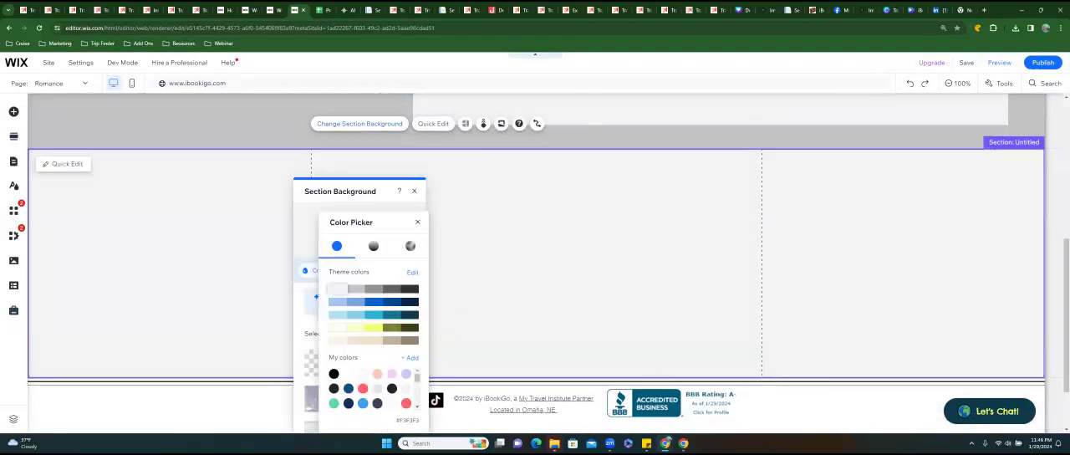
left_click(348, 374)
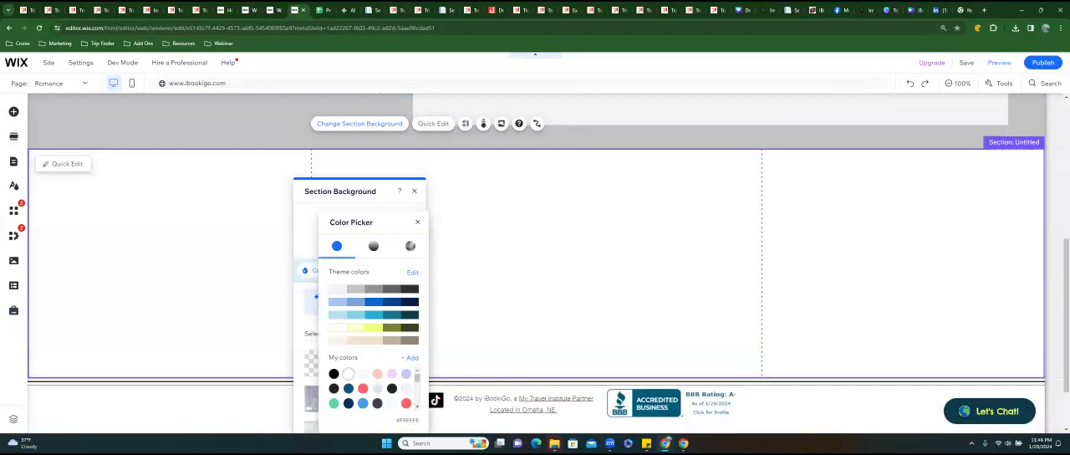
left_click(417, 221)
left_click(526, 222)
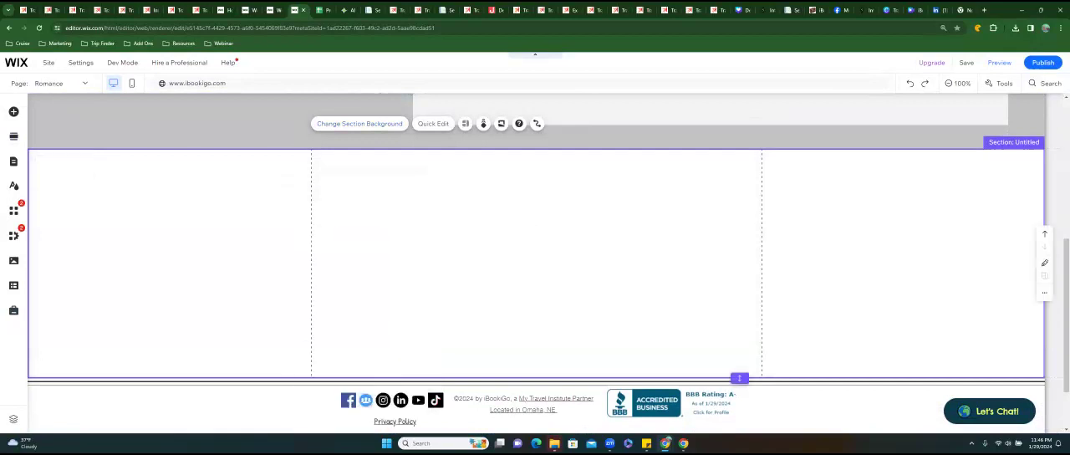
Delete the marble image column from the header section and reposition the Exclusive Services strip within the section.
scroll(373, 221, "up", 5)
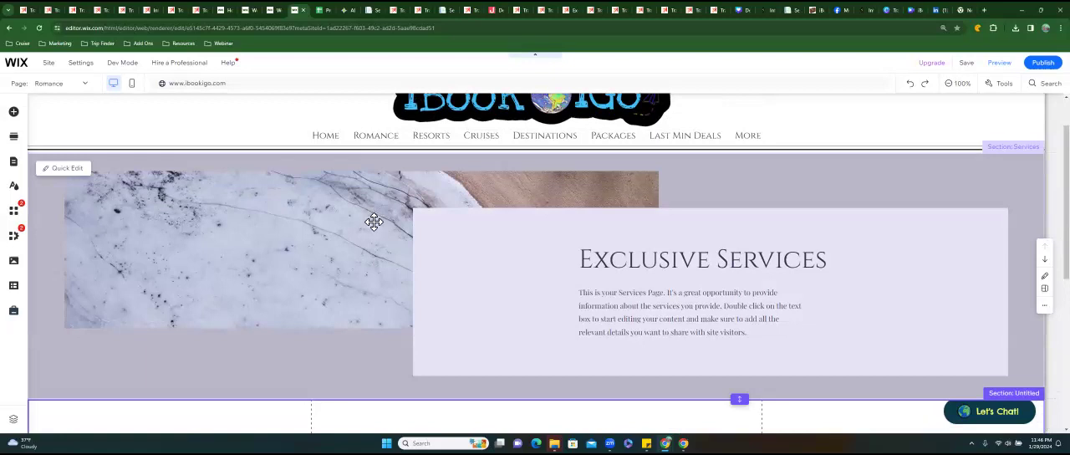
left_click(374, 221)
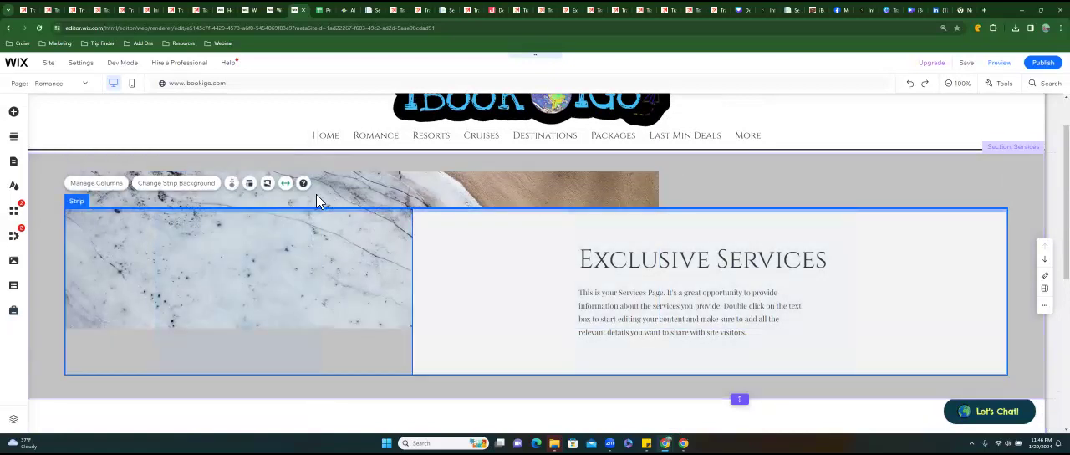
mouse_move(298, 206)
left_mouse_down()
mouse_move(301, 158)
mouse_move(304, 223)
mouse_move(302, 199)
left_mouse_up()
left_click(385, 183)
left_click(385, 183)
left_click_drag(383, 168, 384, 186)
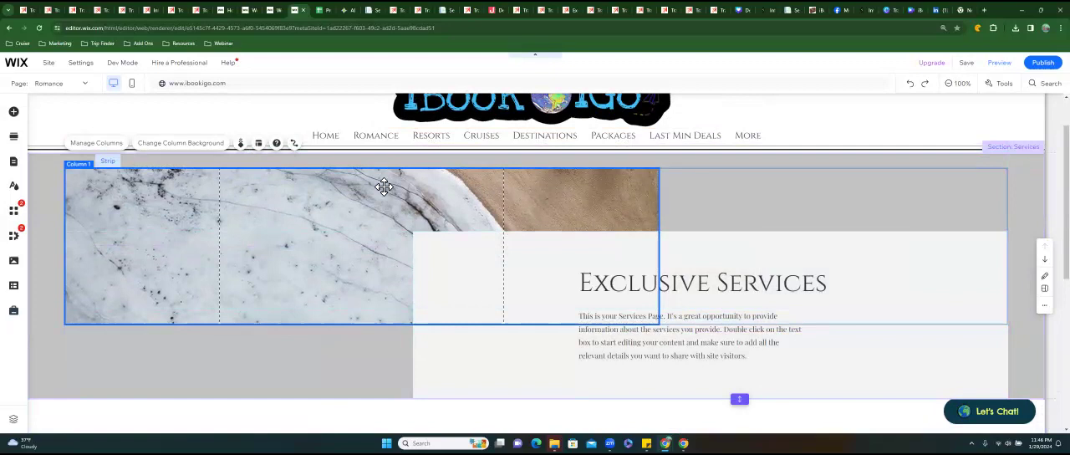
key("Delete")
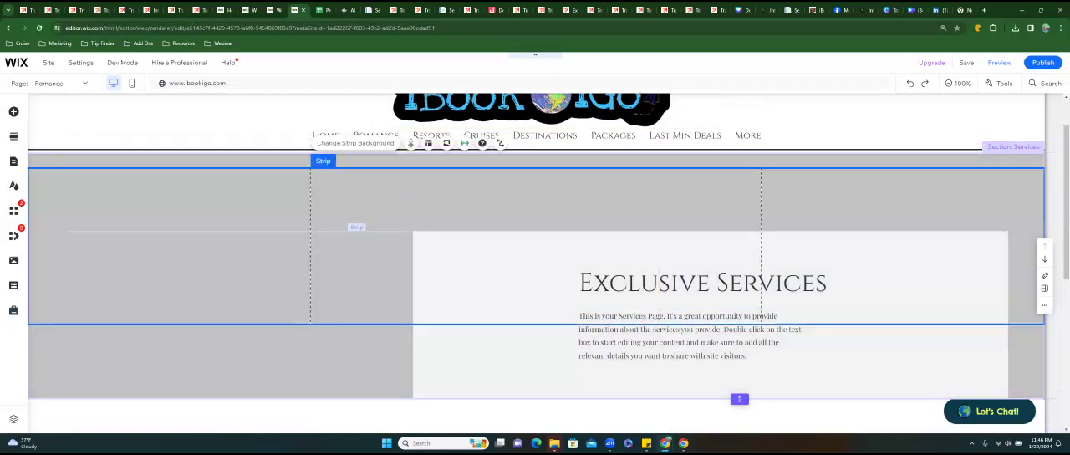
left_click(474, 252)
left_click_drag(474, 253, 318, 218)
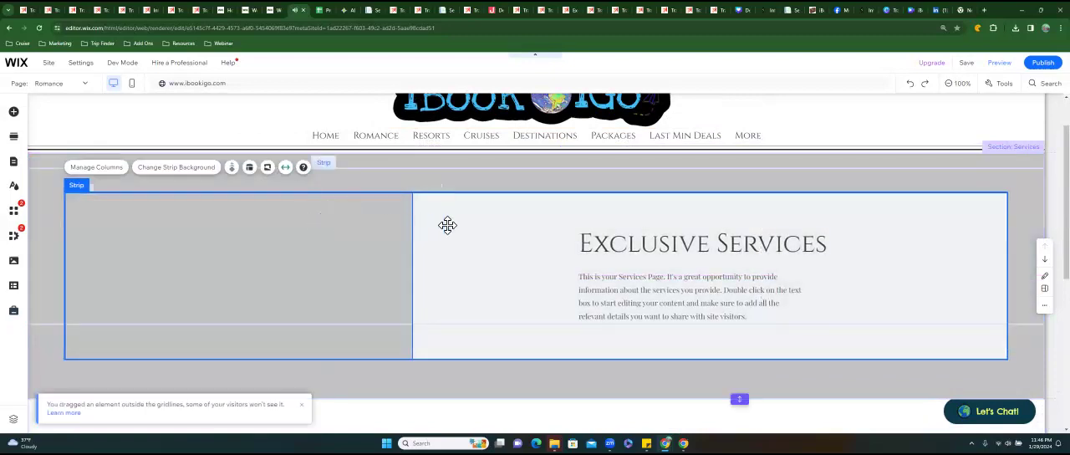
Delete the empty first column of the Exclusive Services strip so only the text column is left.
left_click(347, 223)
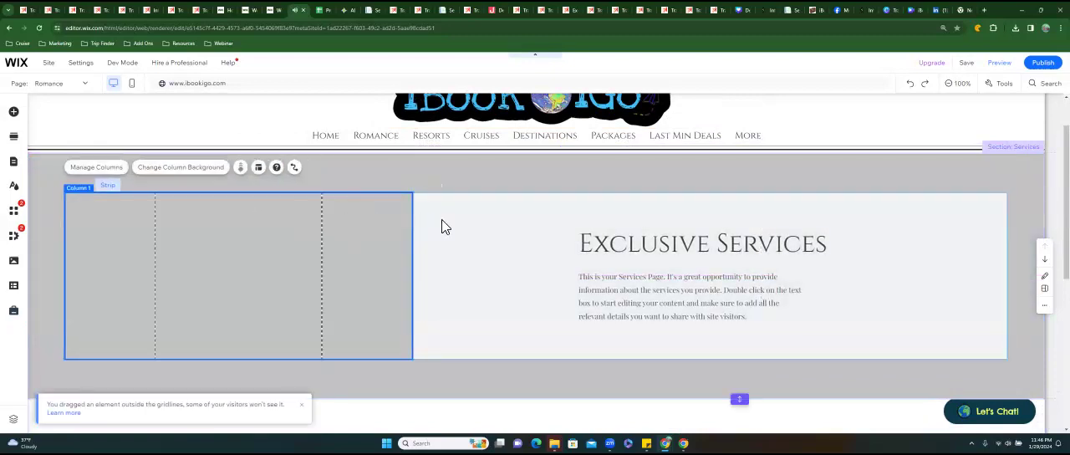
left_click(474, 222)
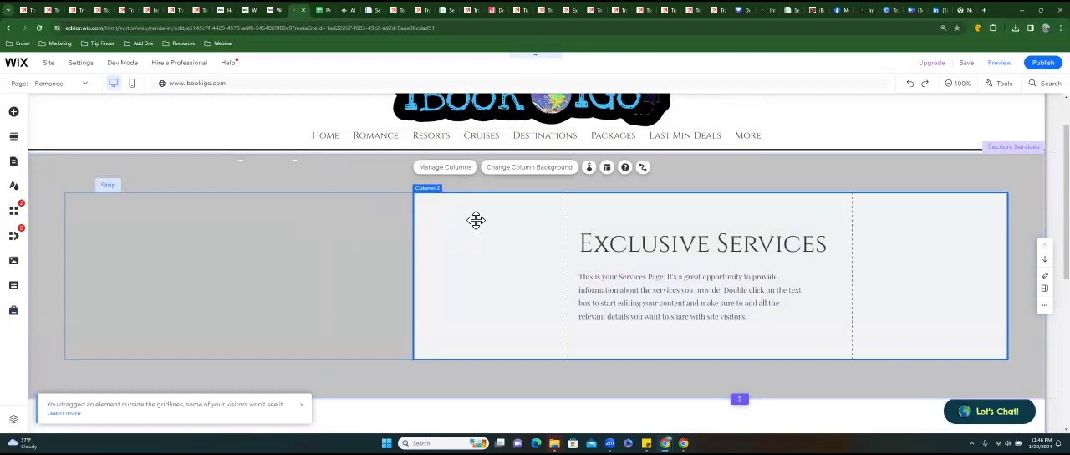
left_click(365, 219)
right_click(366, 221)
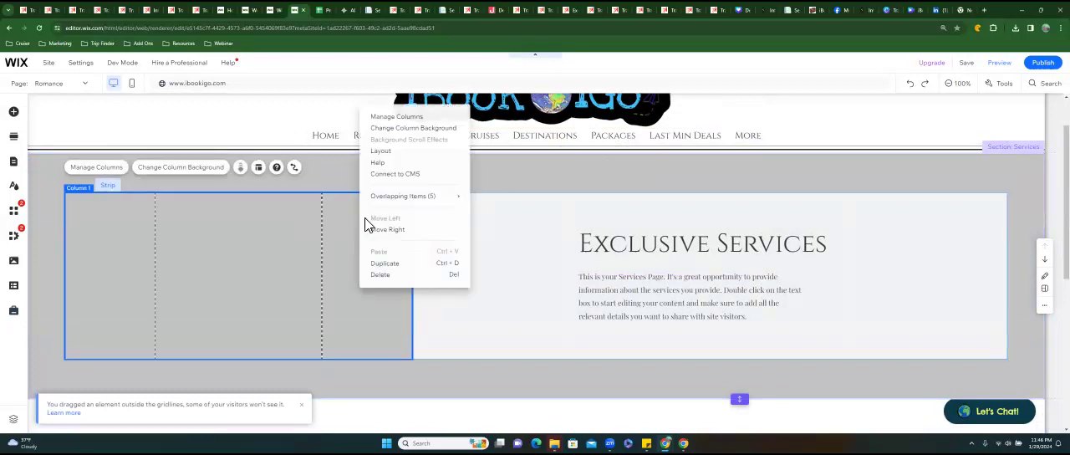
left_click(262, 173)
left_click(262, 171)
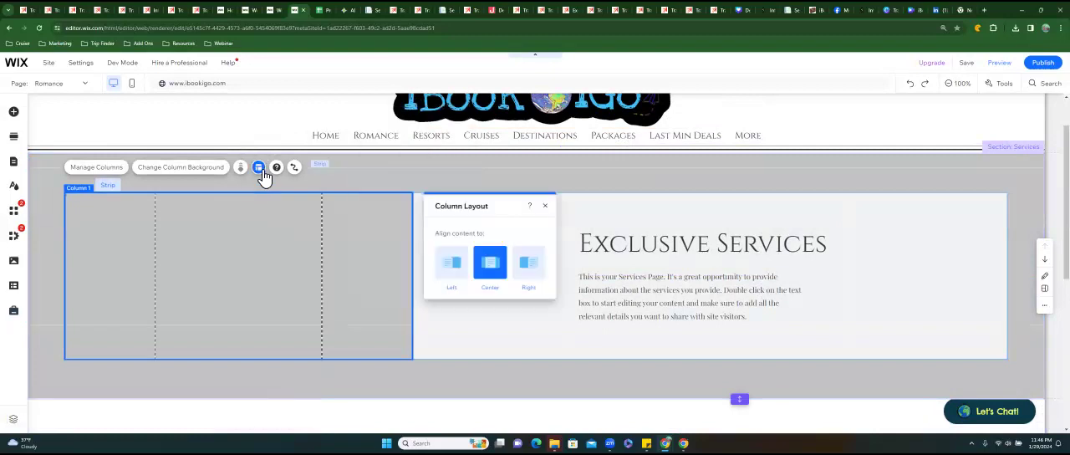
left_click(97, 168)
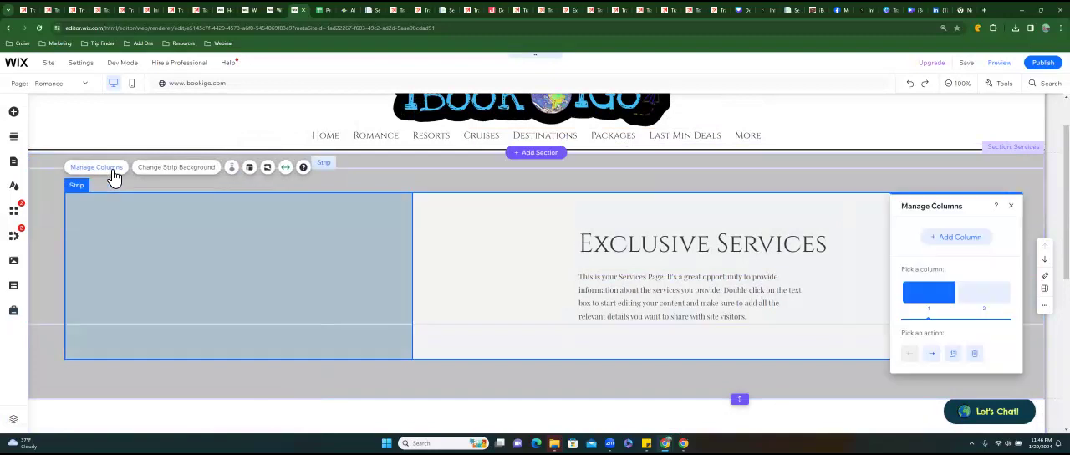
left_click_drag(465, 213, 427, 205)
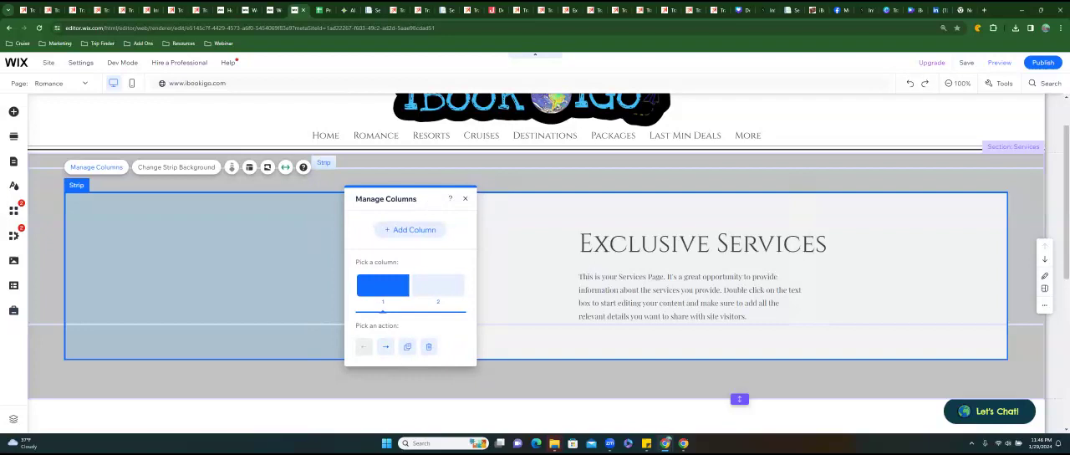
left_click(438, 285)
left_click(383, 285)
left_click(429, 346)
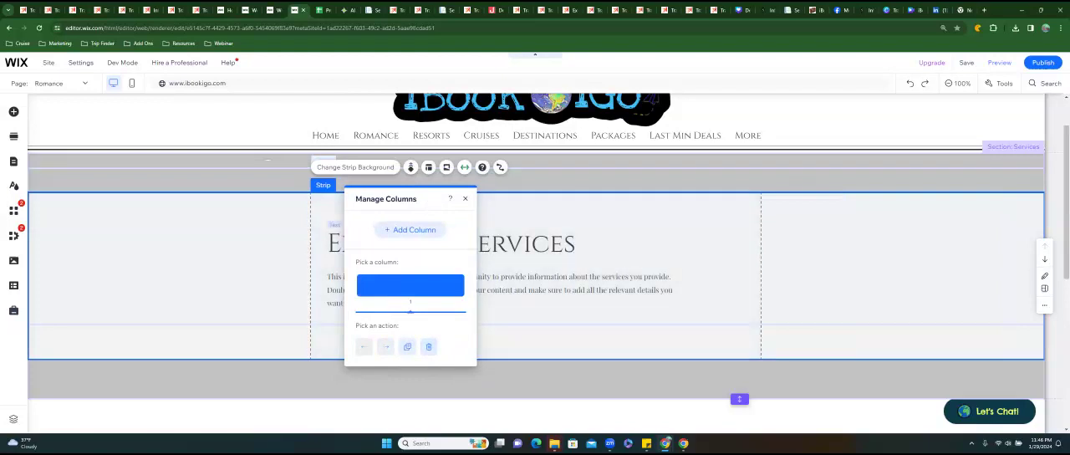
left_click(464, 198)
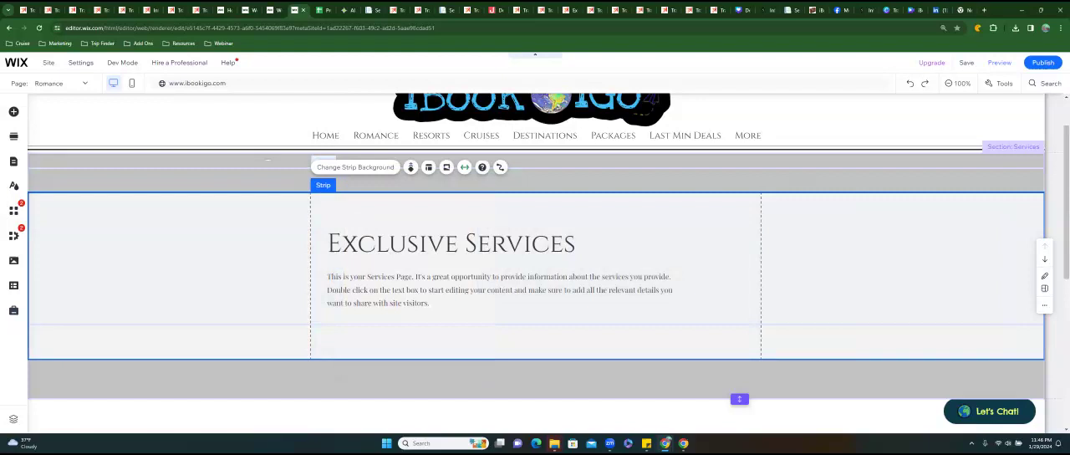
Set the background color of the section around the Exclusive Services strip to white (#FFFFFF).
left_click(528, 179)
left_click(392, 176)
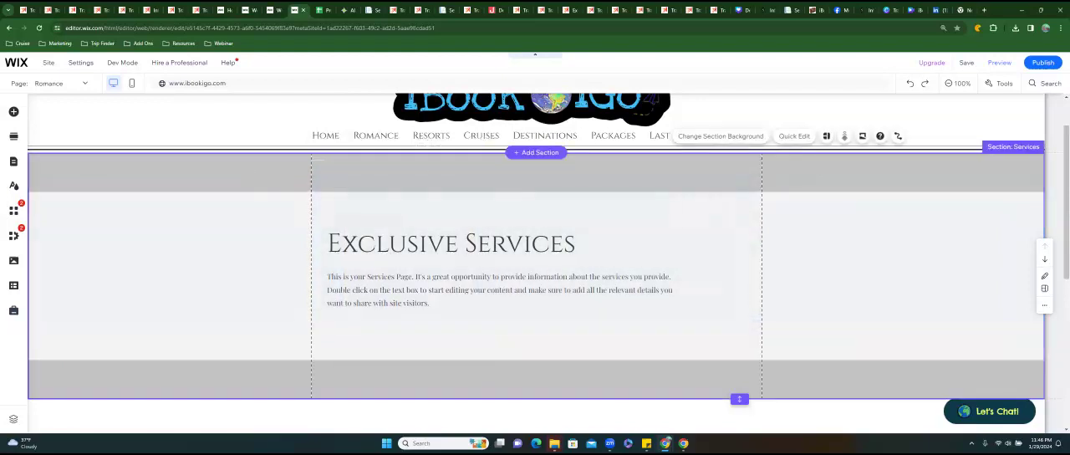
left_click(397, 170)
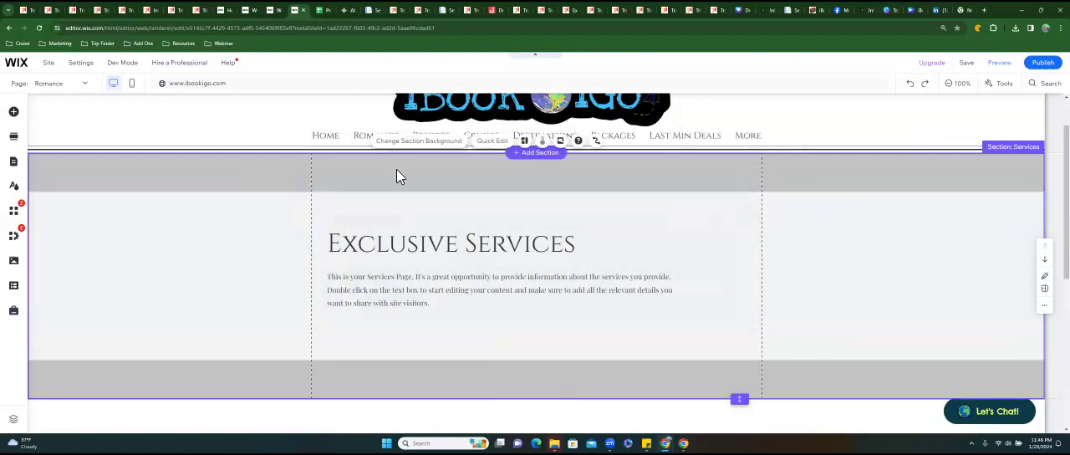
left_click(418, 142)
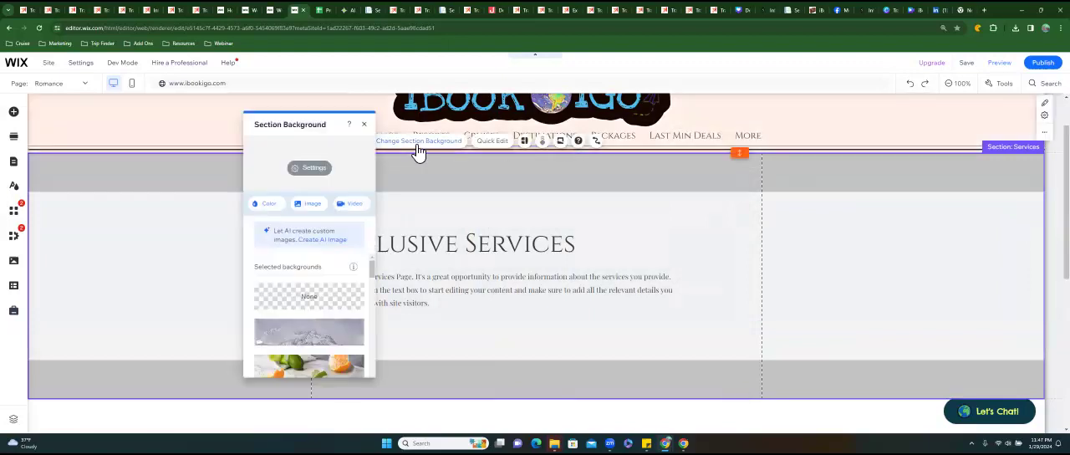
left_click(267, 206)
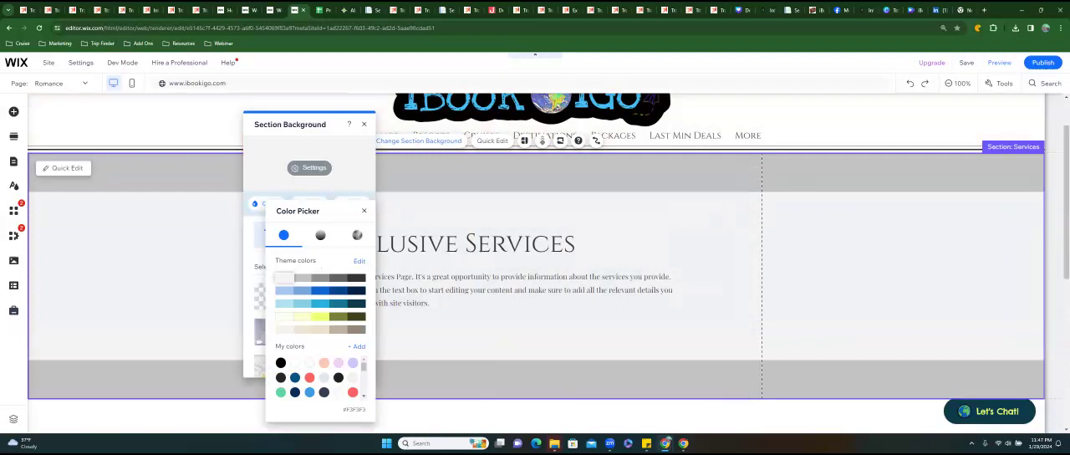
left_click(294, 362)
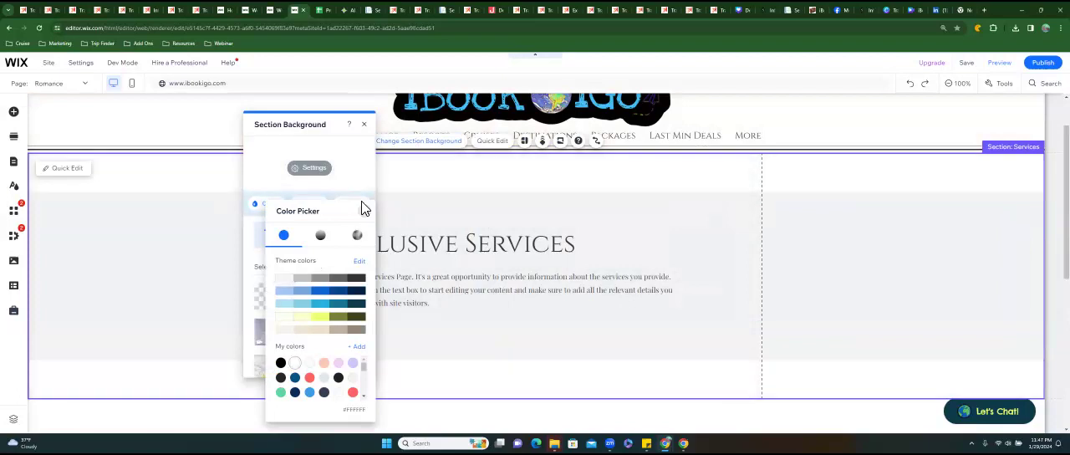
left_click(365, 126)
left_click(365, 126)
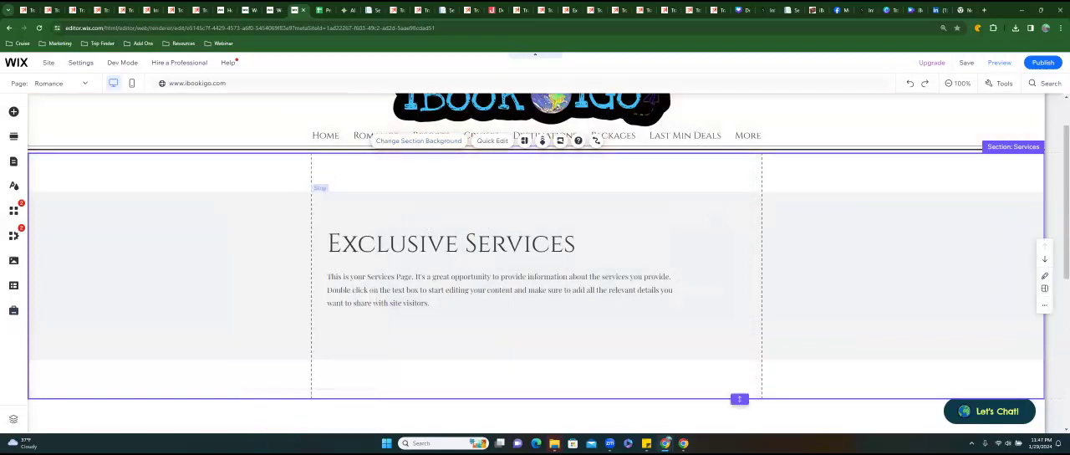
Remove the extra space at the bottom of the Exclusive Services section.
left_click(535, 264)
scroll(535, 284, "up", 1)
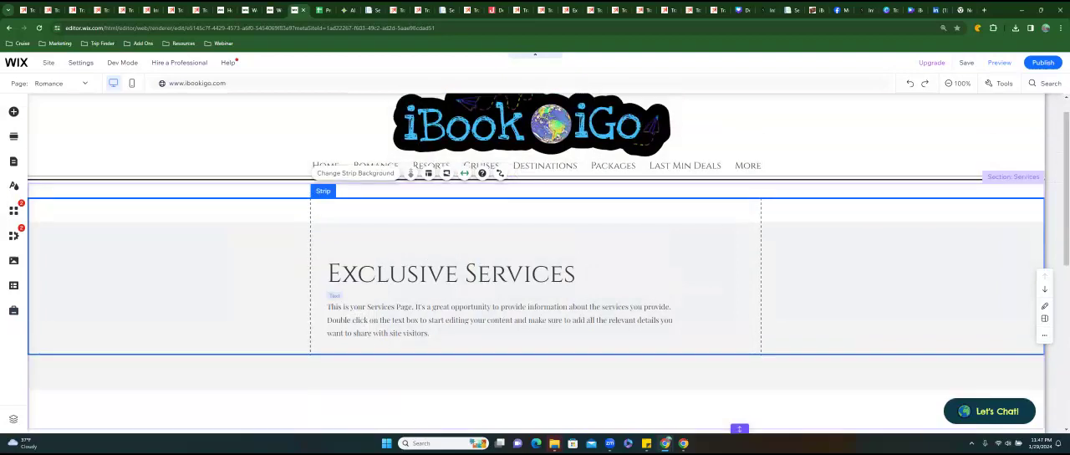
scroll(535, 251, "down", 2)
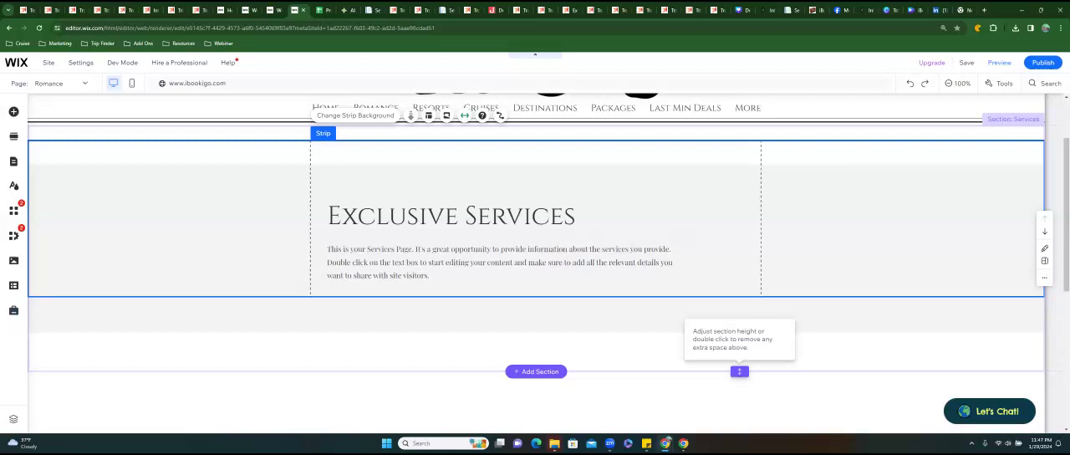
left_click(740, 371)
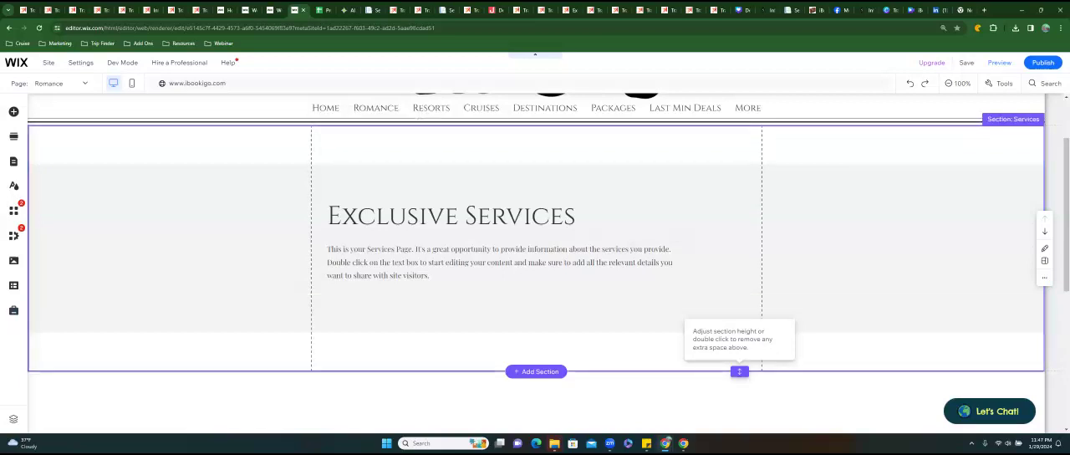
double_click(740, 372)
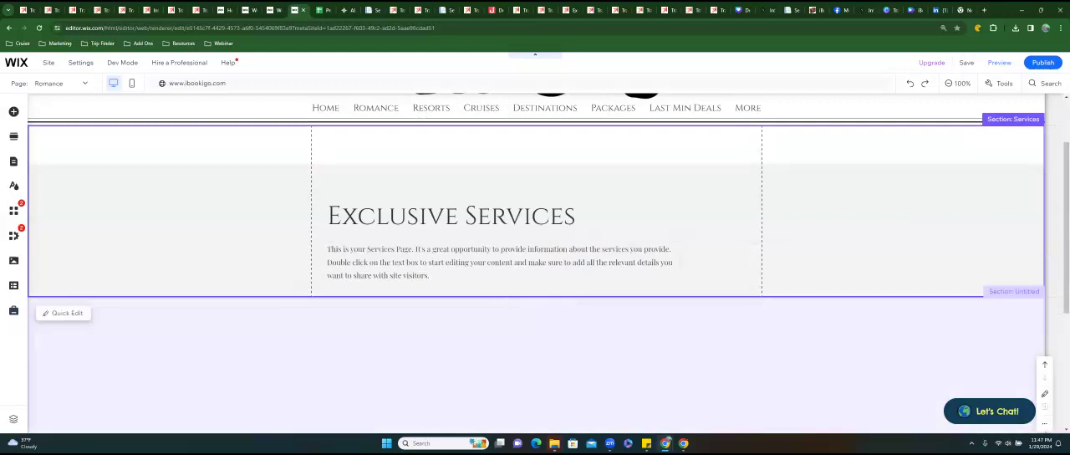
Increase the height of the blank white section above the footer.
scroll(535, 250, "down", 2)
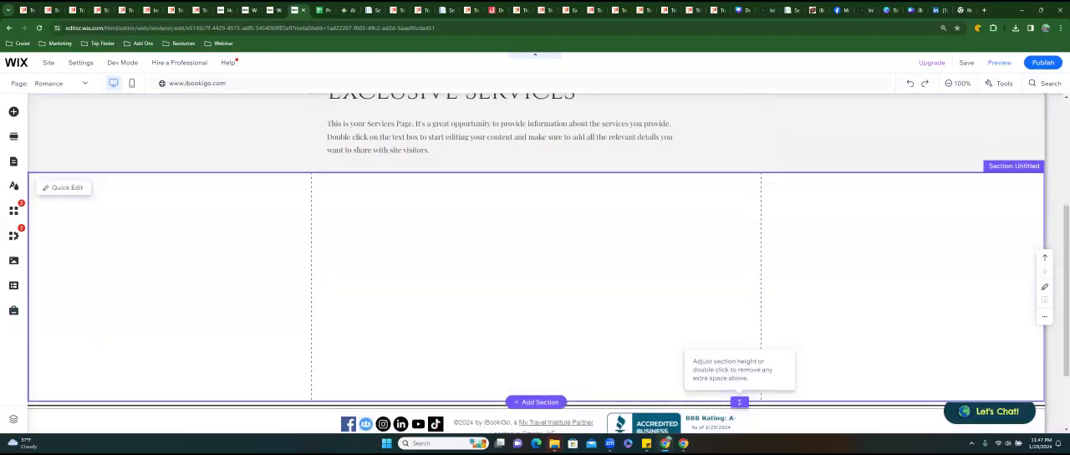
scroll(739, 376, "down", 1)
left_click_drag(739, 328, 740, 409)
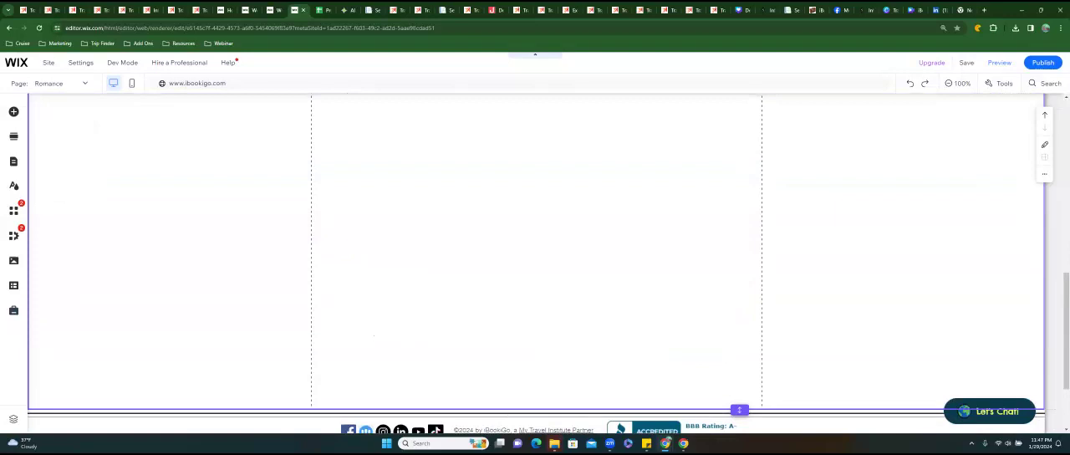
Start adding images to the Romance page by opening the media upload window.
scroll(739, 408, "up", 2)
scroll(739, 385, "up", 3)
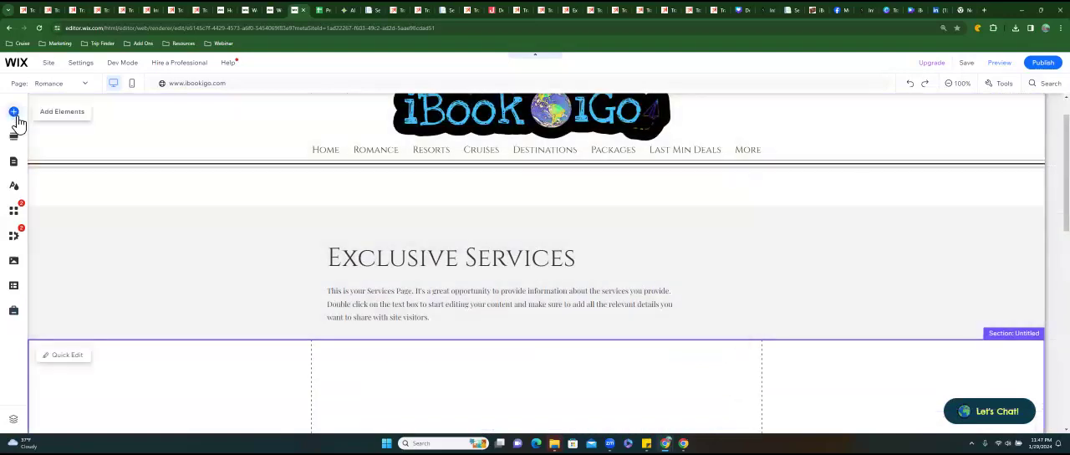
left_click(22, 117)
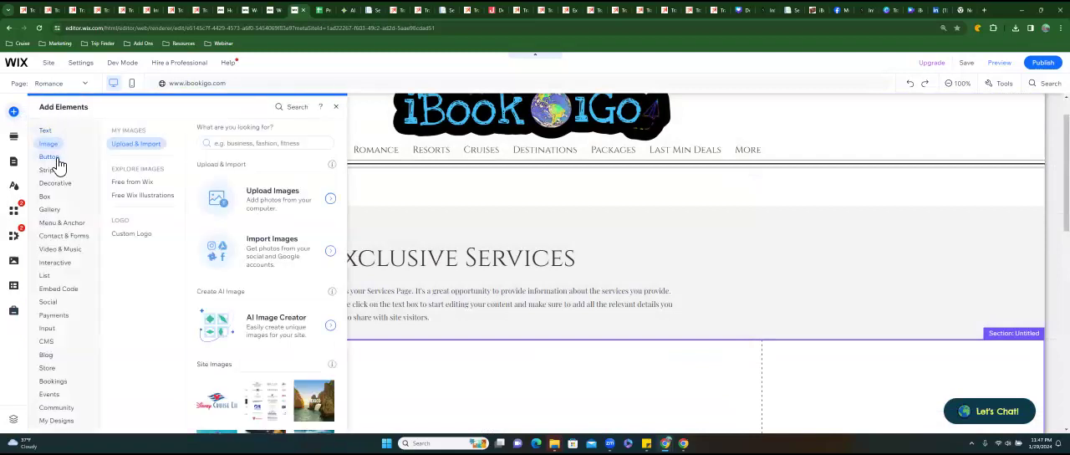
left_click(56, 158)
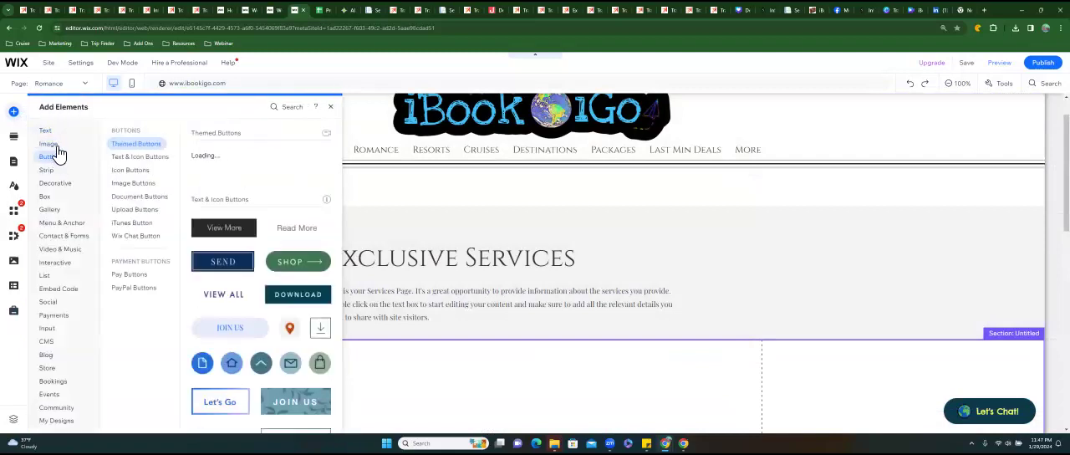
left_click(52, 146)
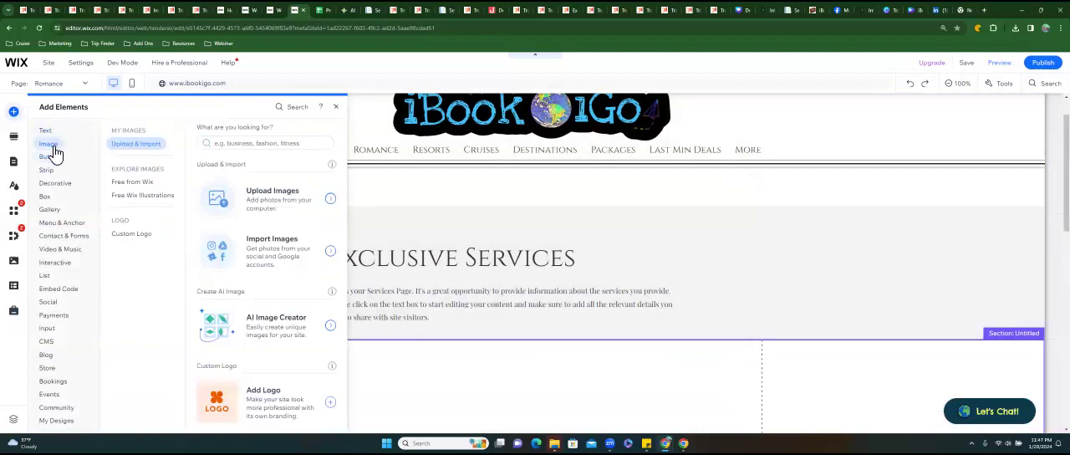
left_click(332, 204)
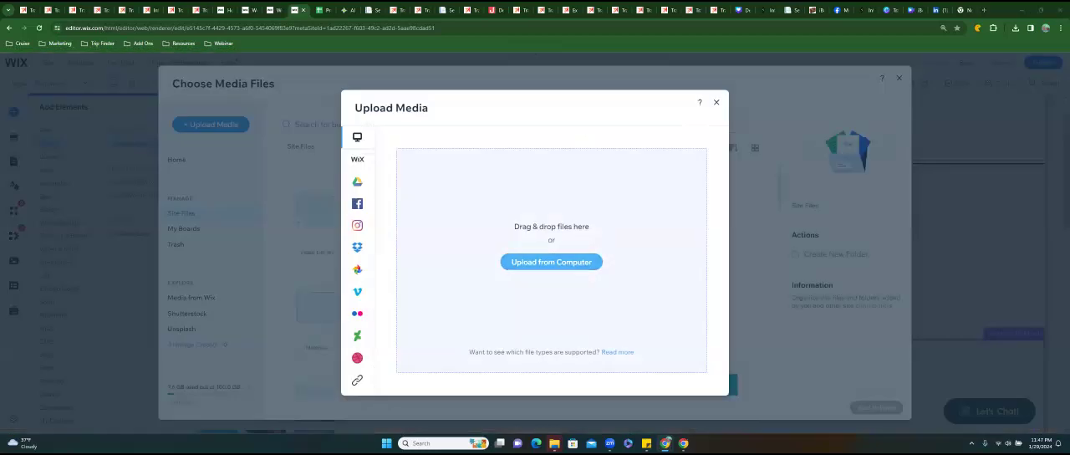
Upload the nine PNG button images from Planning Guide through Wedding Tips in the Downloads folder to the site files.
left_click(551, 261)
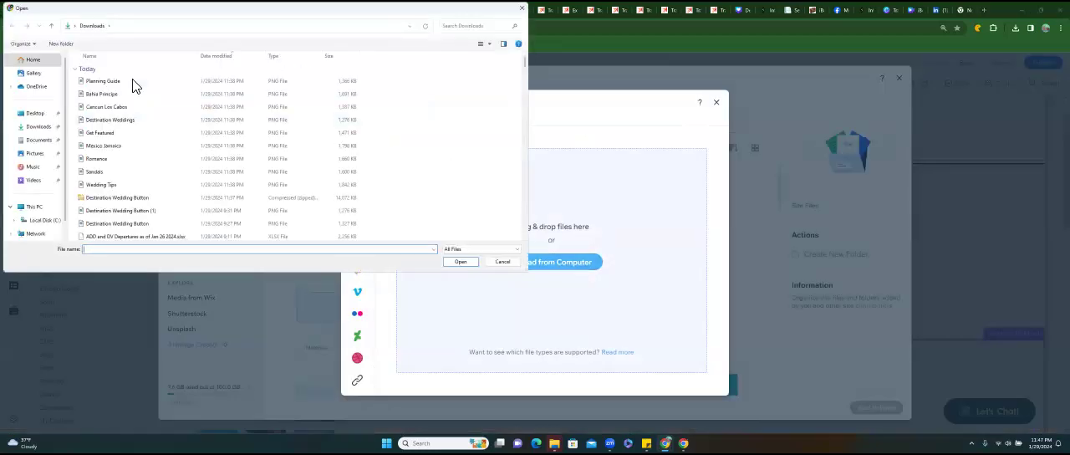
left_click(116, 84)
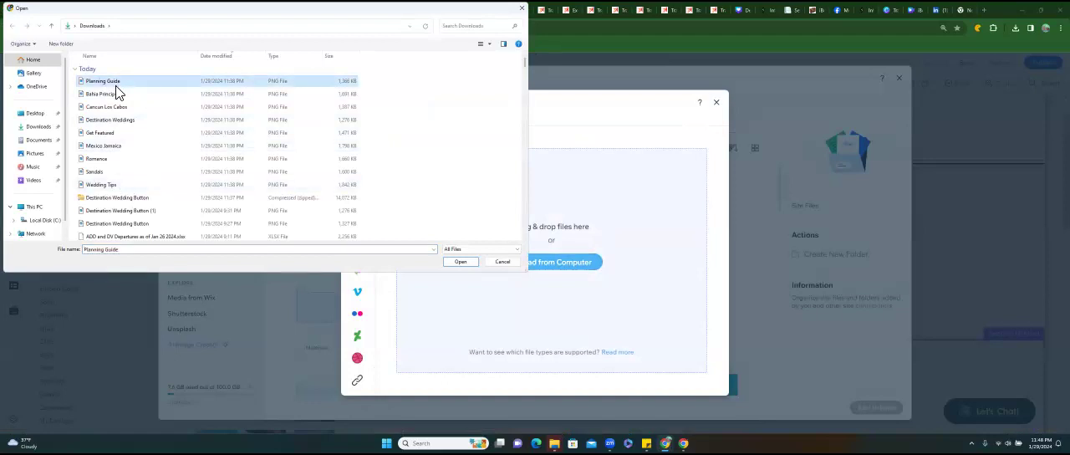
left_click(114, 187, "shift")
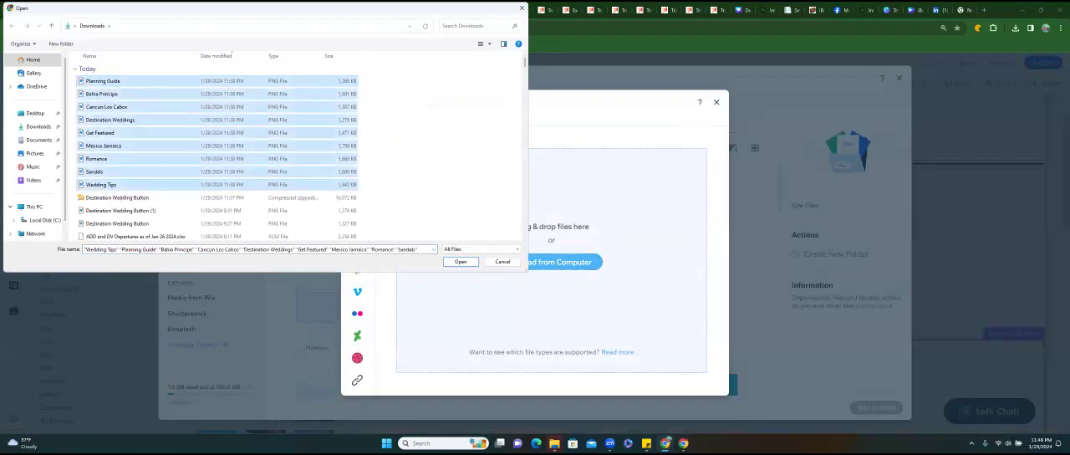
key("Return")
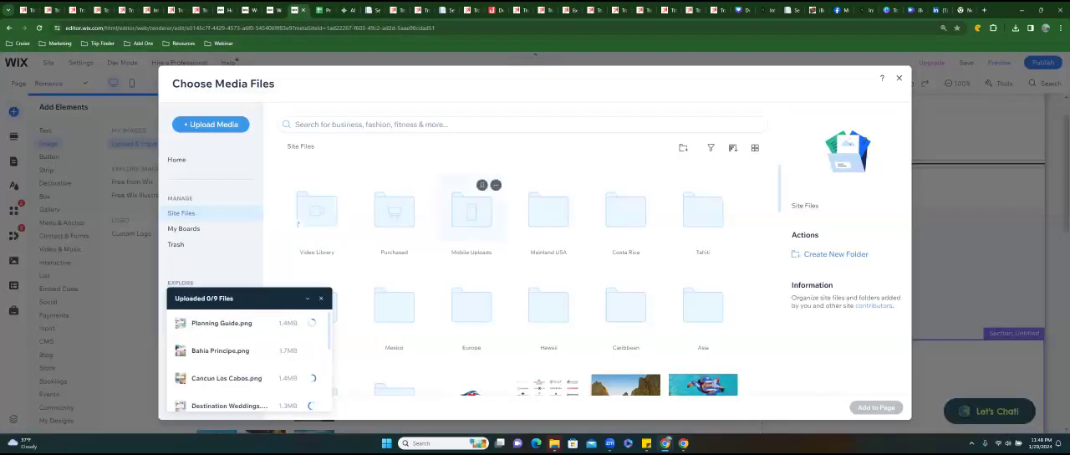
scroll(471, 289, "down", 3)
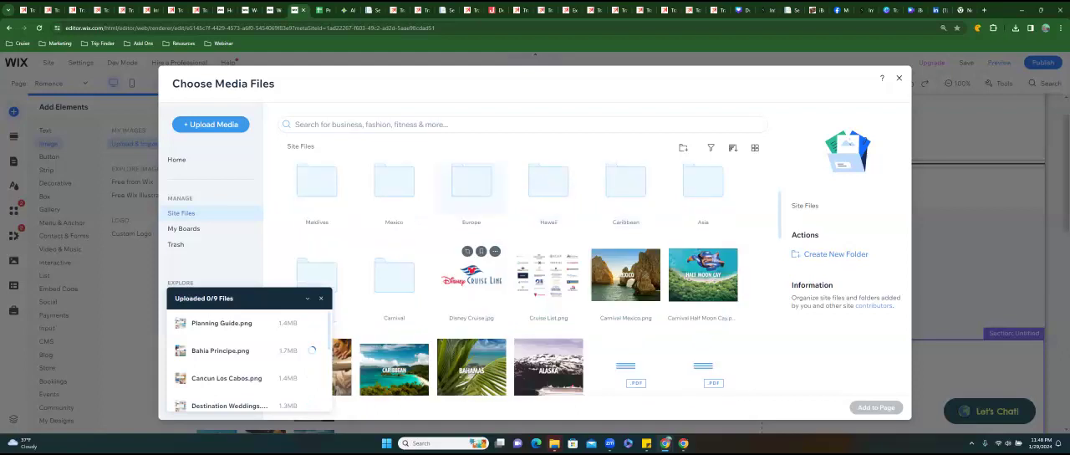
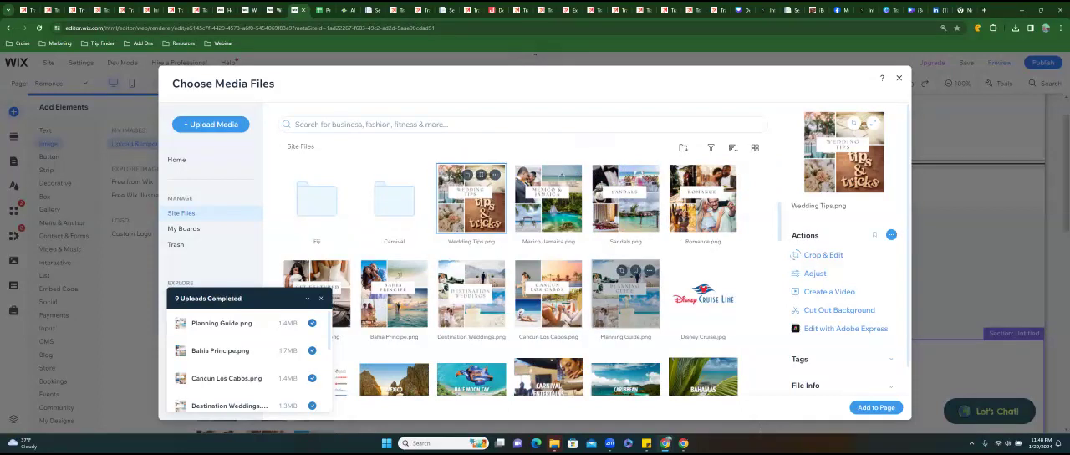
Select all nine uploaded button images from Planning Guide through Wedding Tips and add them to the page.
left_click(626, 295)
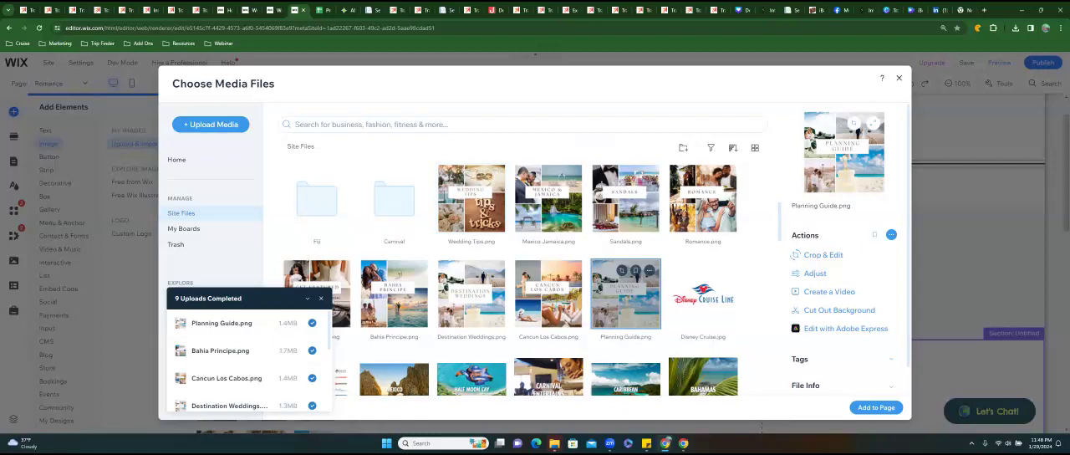
left_click(494, 215, "shift")
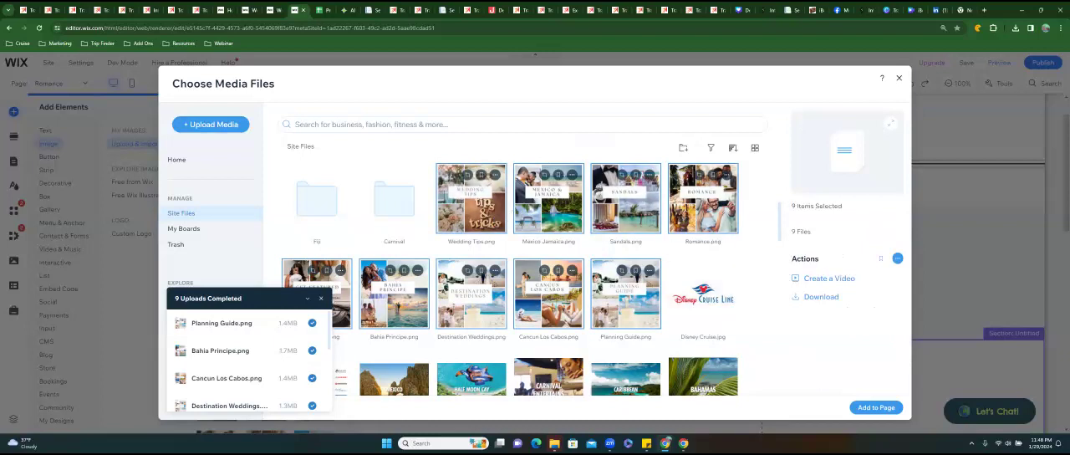
left_click(876, 407)
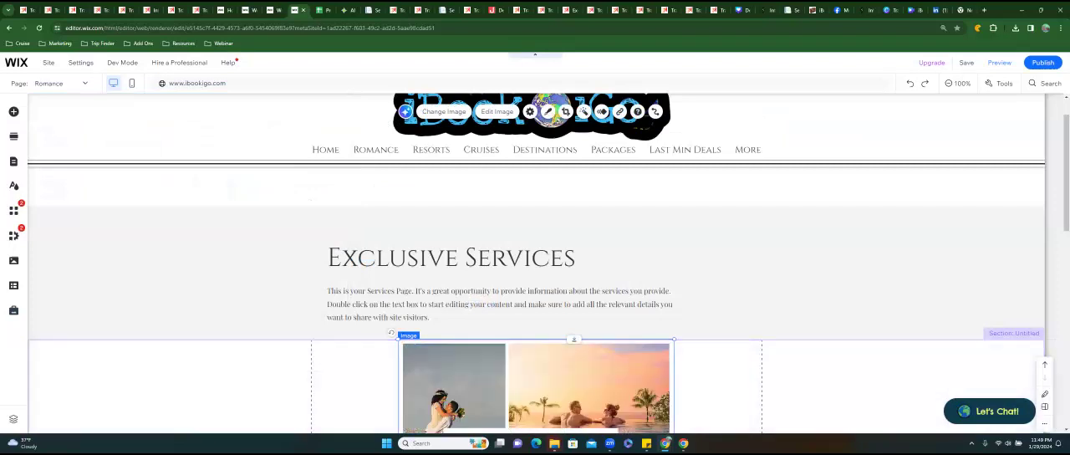
Shift the Cancun Los Cabos image aside, then place Destination Weddings near the section's left gridline and shrink it to under half size.
scroll(535, 263, "down", 3)
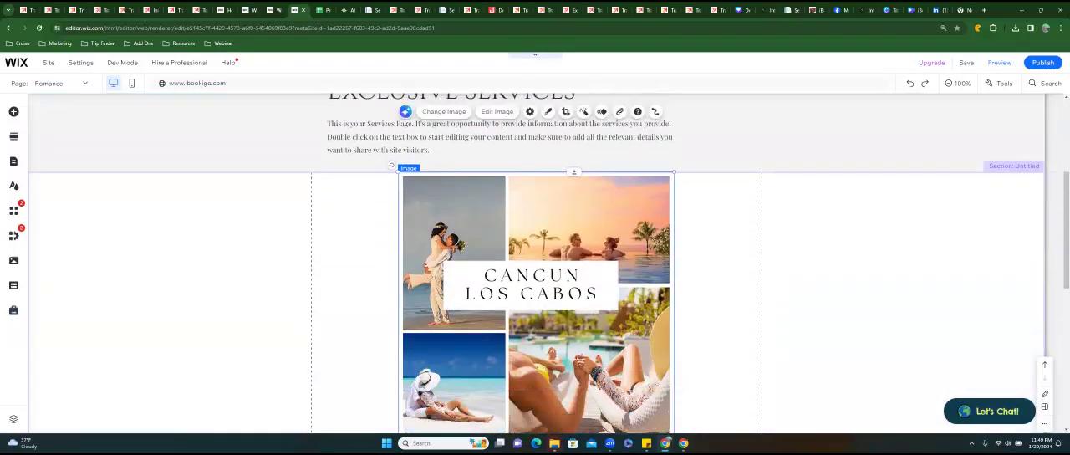
scroll(535, 263, "down", 1)
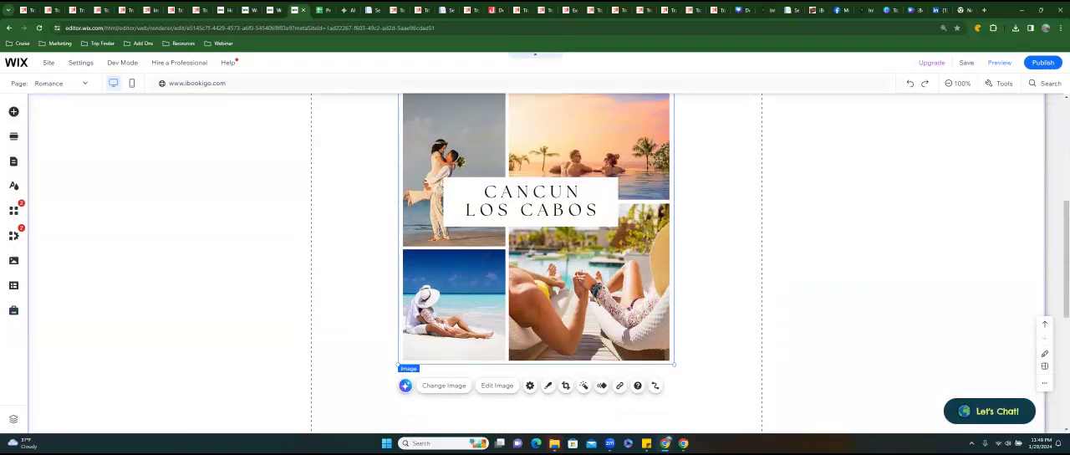
left_click_drag(505, 241, 538, 270)
scroll(538, 270, "down", 3)
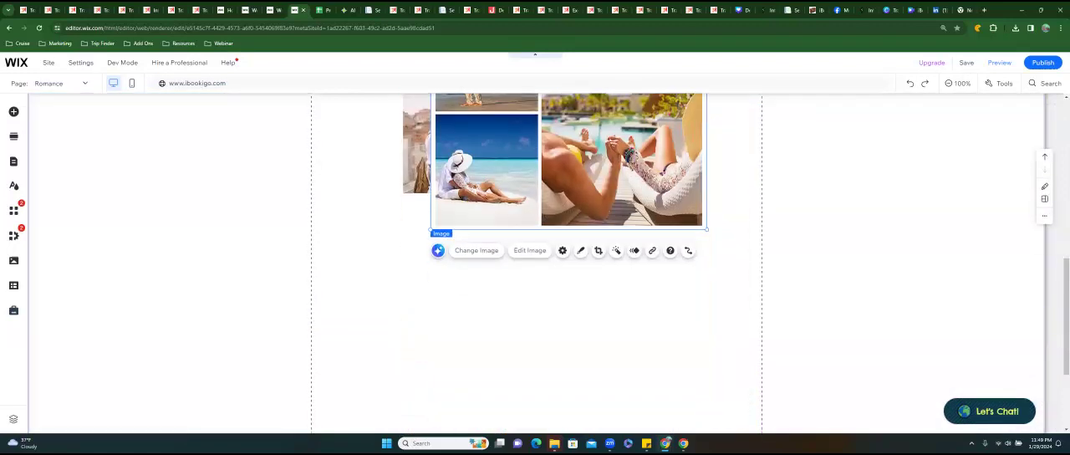
scroll(556, 251, "up", 3)
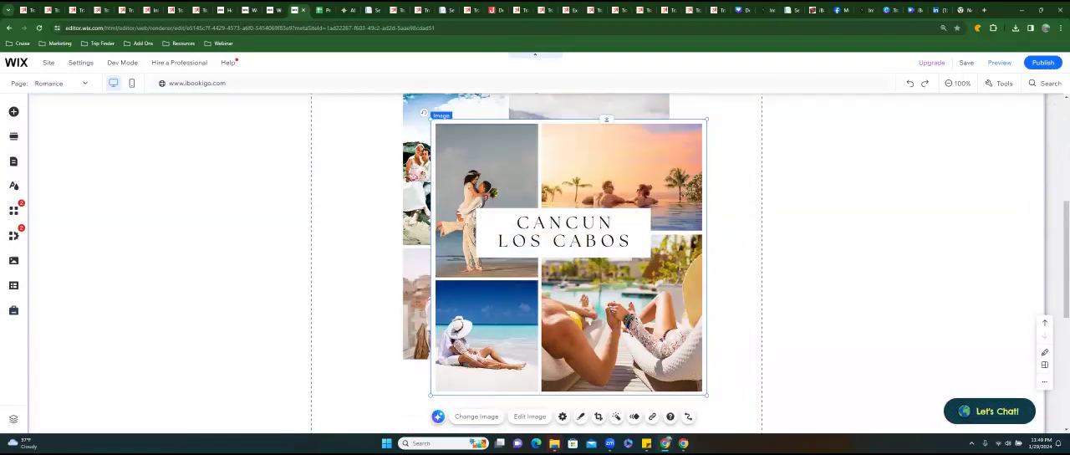
left_click(405, 196)
left_click_drag(406, 196, 355, 229)
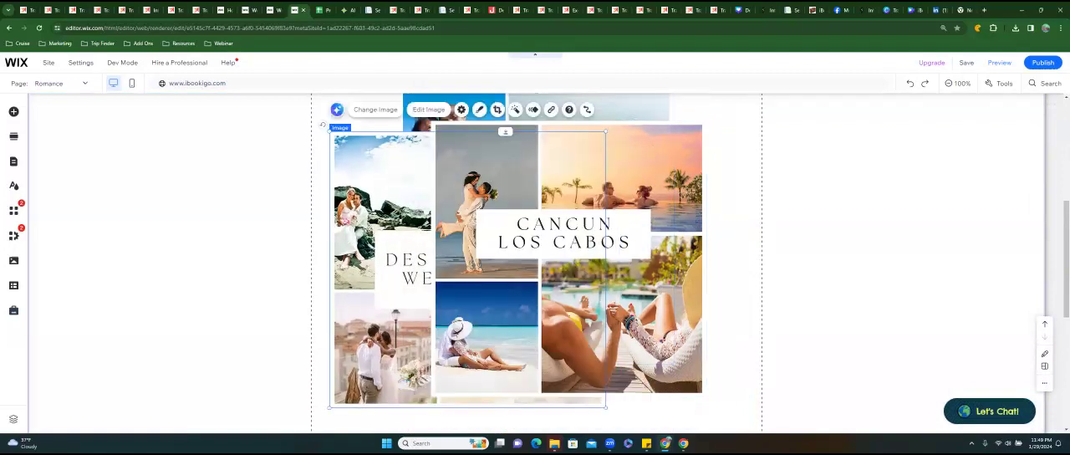
left_click_drag(606, 407, 472, 273)
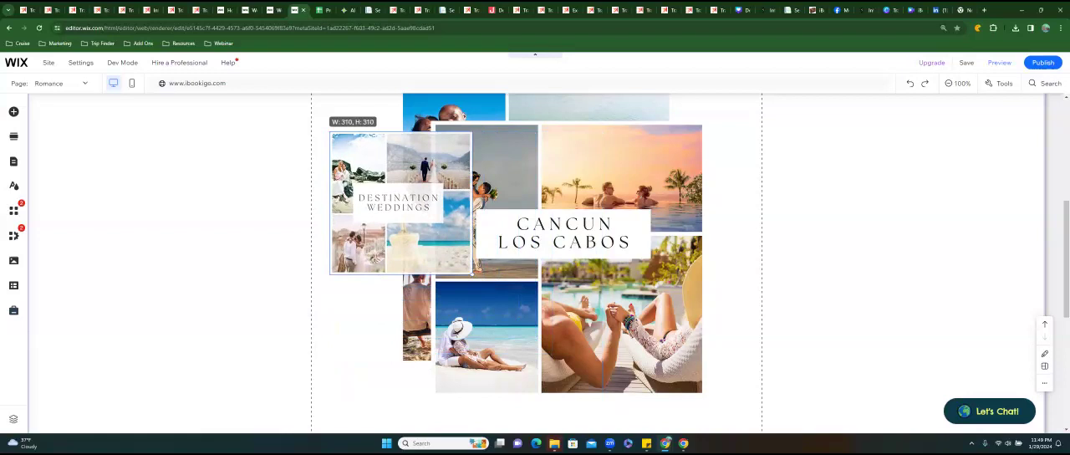
left_click_drag(472, 273, 453, 254)
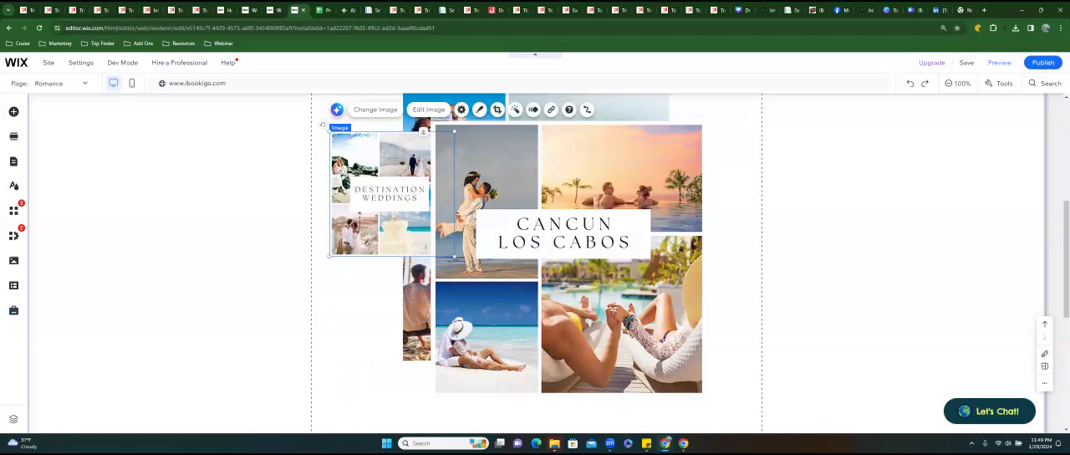
Move Cancun Los Cabos off to the right and shrink the Bahia Principe image to about 309 by 309 px.
left_click_drag(547, 229, 685, 210)
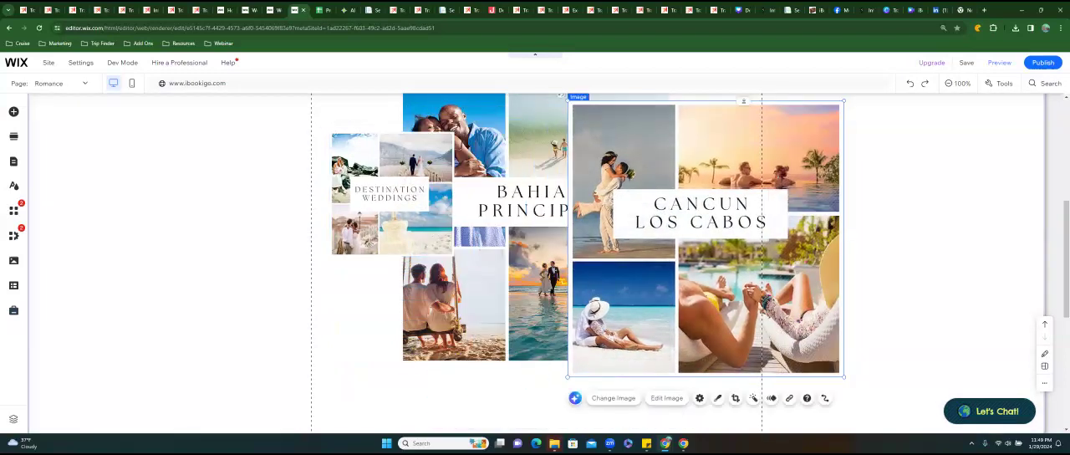
left_click(500, 272, "shift")
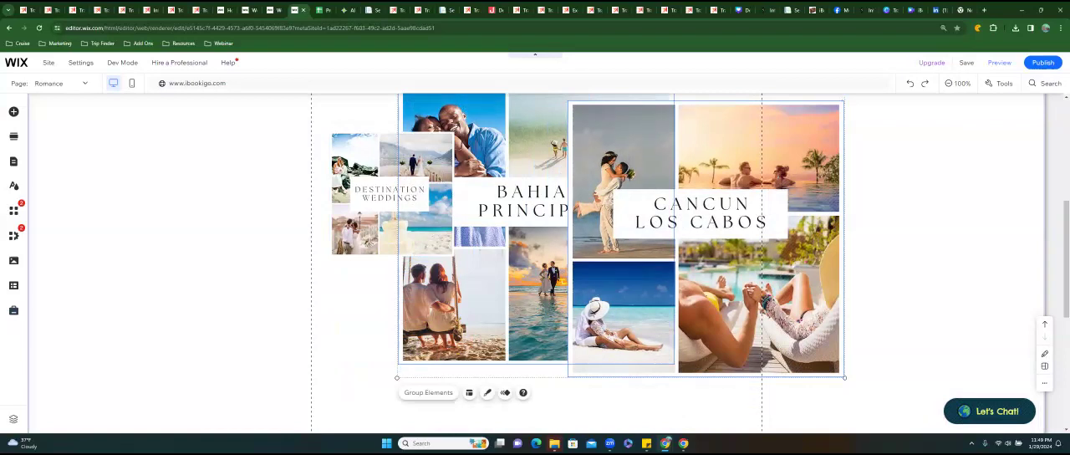
mouse_move(500, 272)
left_mouse_down()
mouse_move(617, 272)
mouse_move(533, 272)
left_mouse_up()
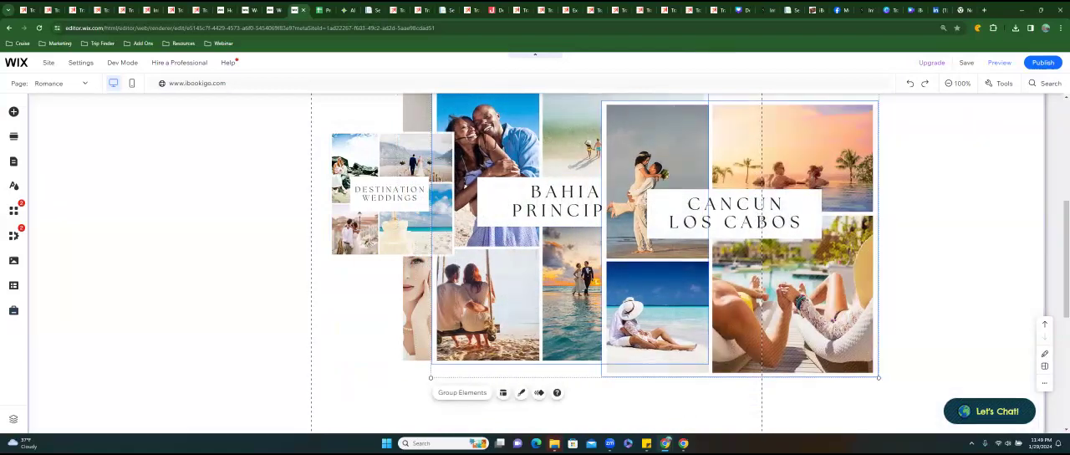
left_click(533, 273)
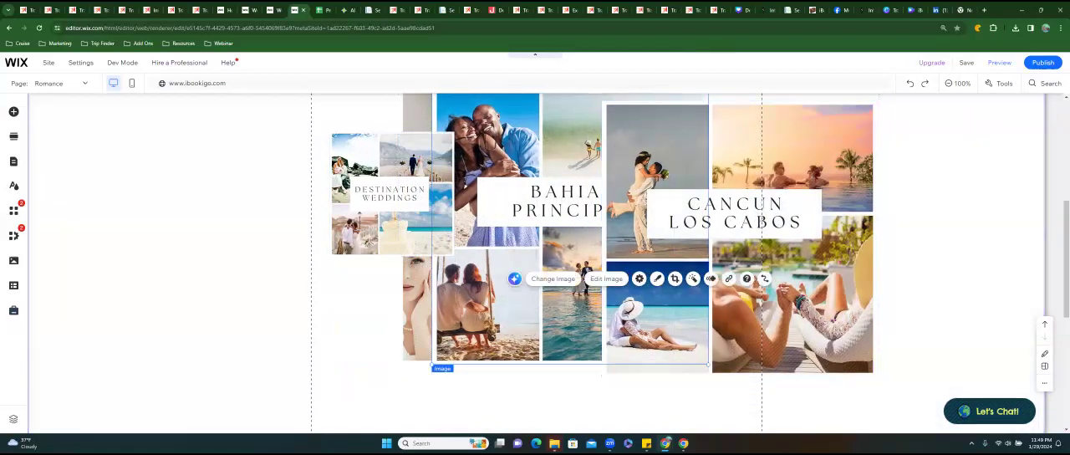
left_click_drag(431, 366, 565, 230)
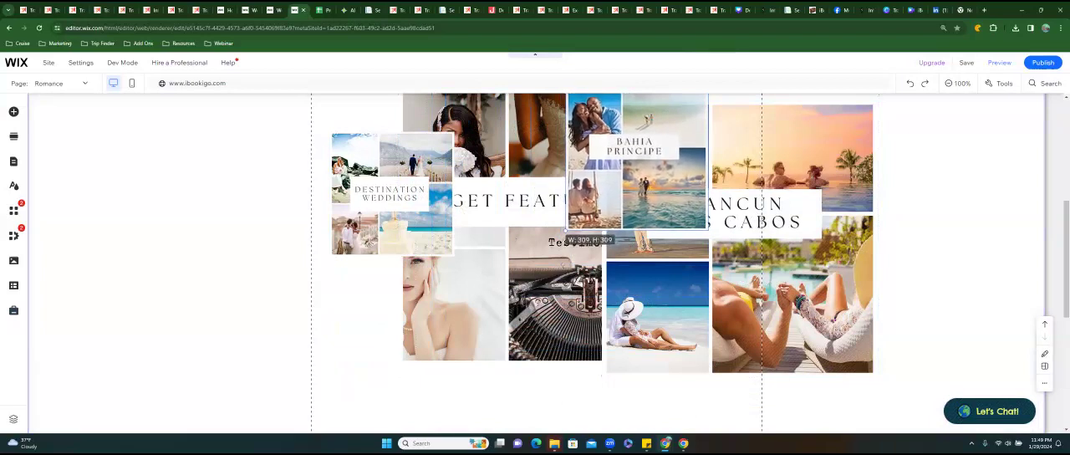
left_click_drag(565, 230, 566, 230)
Shrink Cancun Los Cabos to roughly the size of Bahia Principe and move Bahia Principe beside Destination Weddings.
left_click_drag(731, 311, 687, 337)
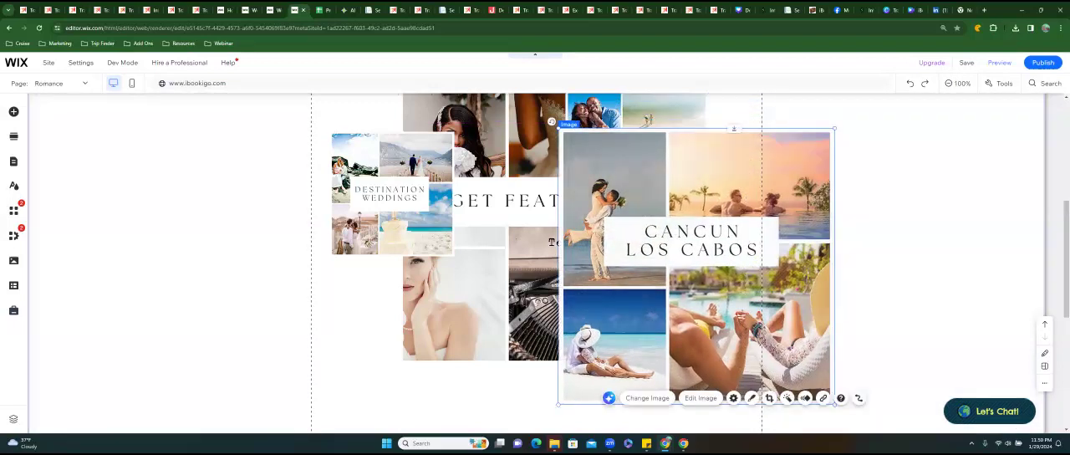
left_click_drag(559, 404, 691, 271)
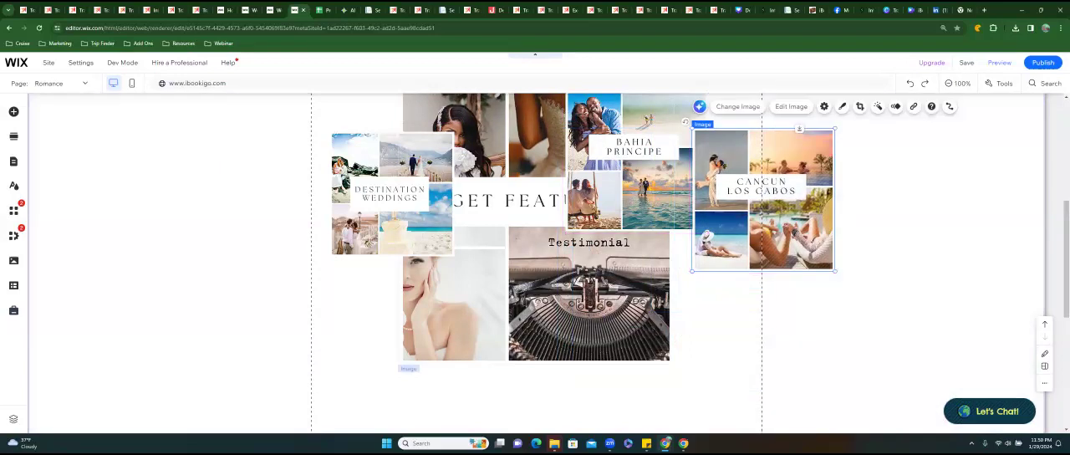
left_click_drag(575, 193, 467, 225)
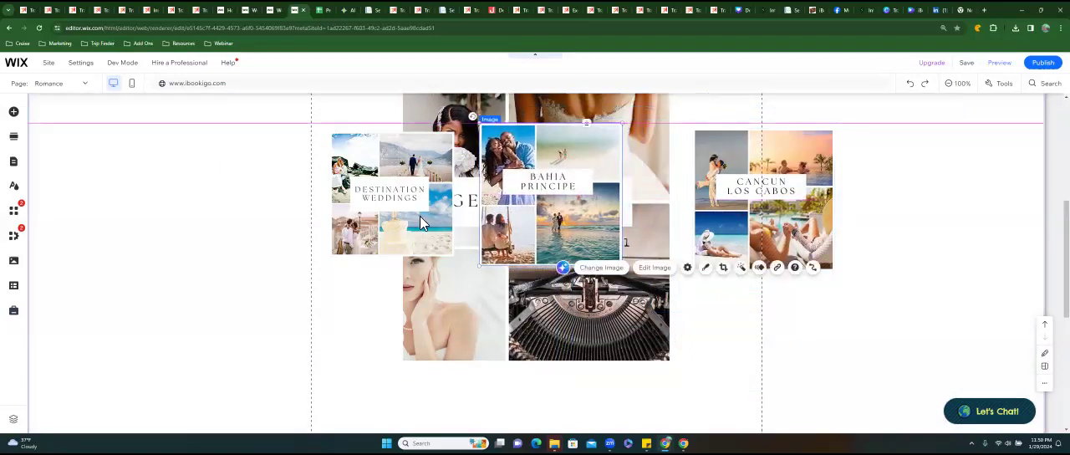
Enlarge Destination Weddings to match and line it up with Bahia Principe and Cancun Los Cabos in one edge-to-edge row.
left_click(419, 216)
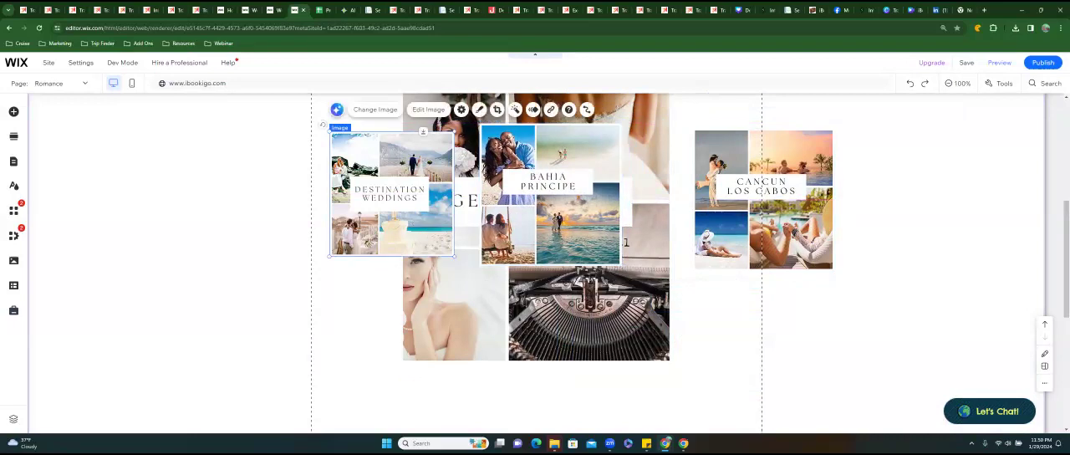
left_click_drag(454, 255, 471, 272)
left_click(763, 201)
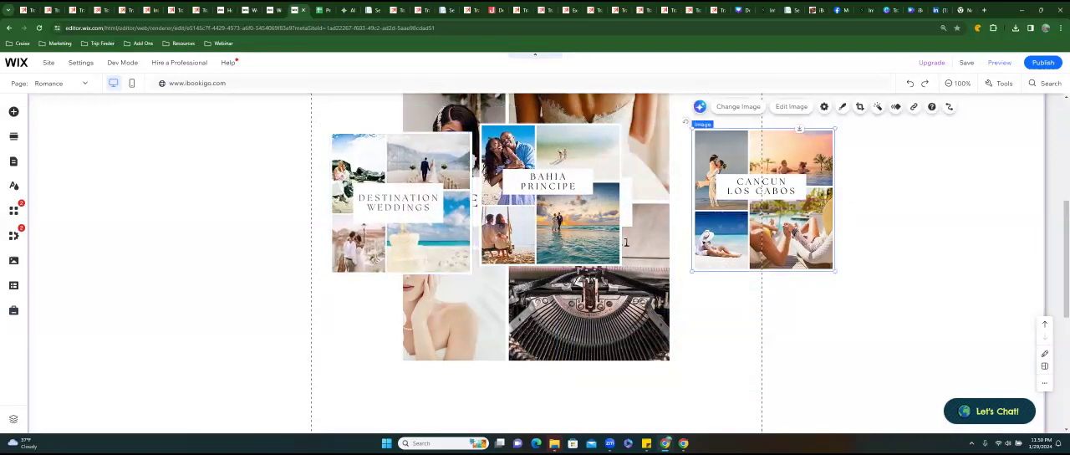
left_click_drag(763, 201, 679, 202)
left_click(531, 225)
left_click_drag(530, 224, 523, 189)
scroll(586, 334, "up", 3)
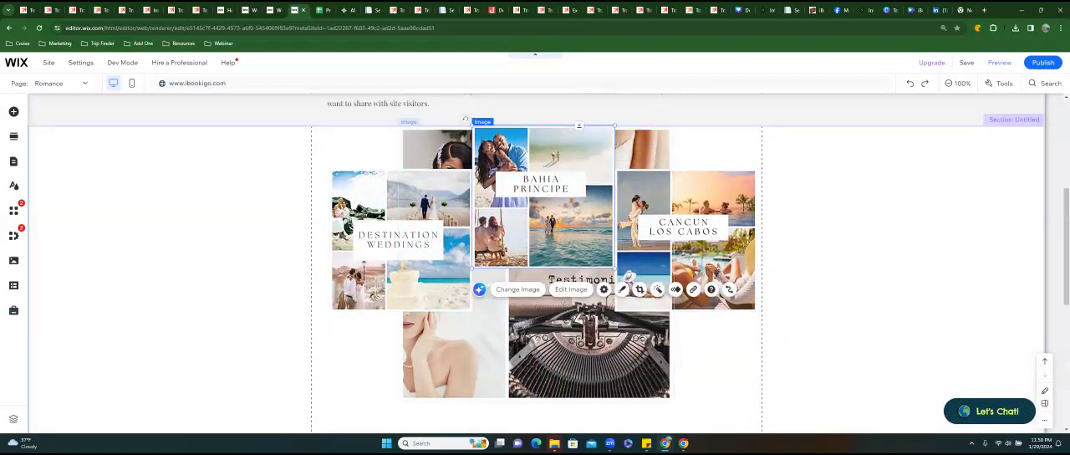
scroll(535, 297, "down", 1)
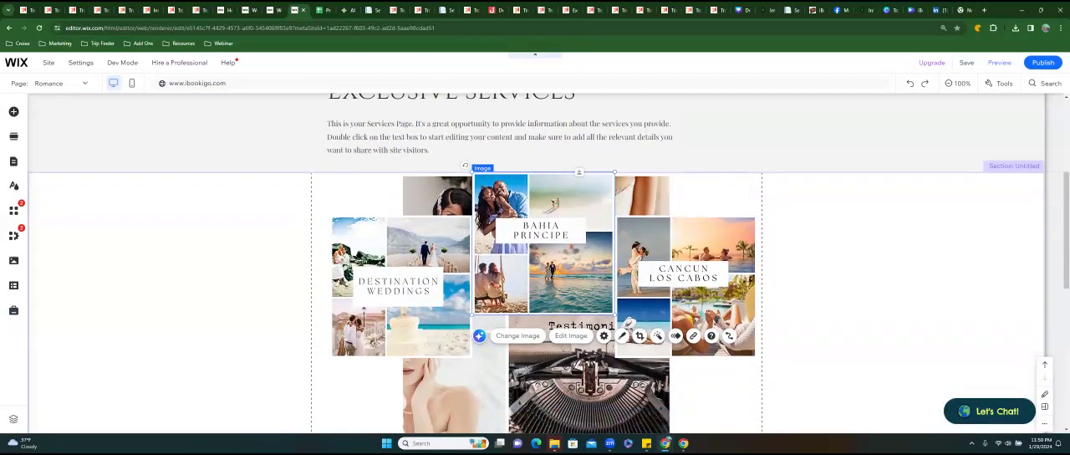
left_click_drag(551, 201, 553, 243)
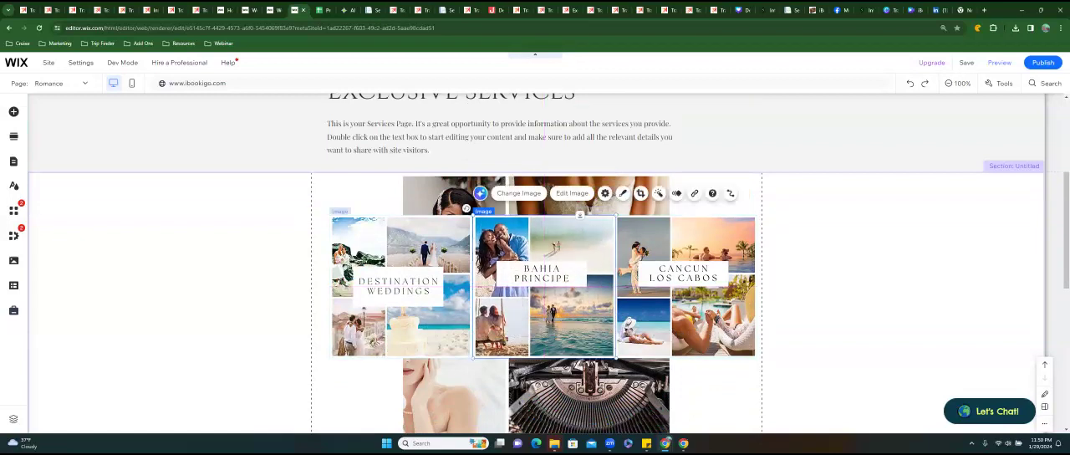
Shrink Destination Weddings, Bahia Principe and Cancun Los Cabos slightly to an equal size that leaves gaps between them.
left_click(376, 343)
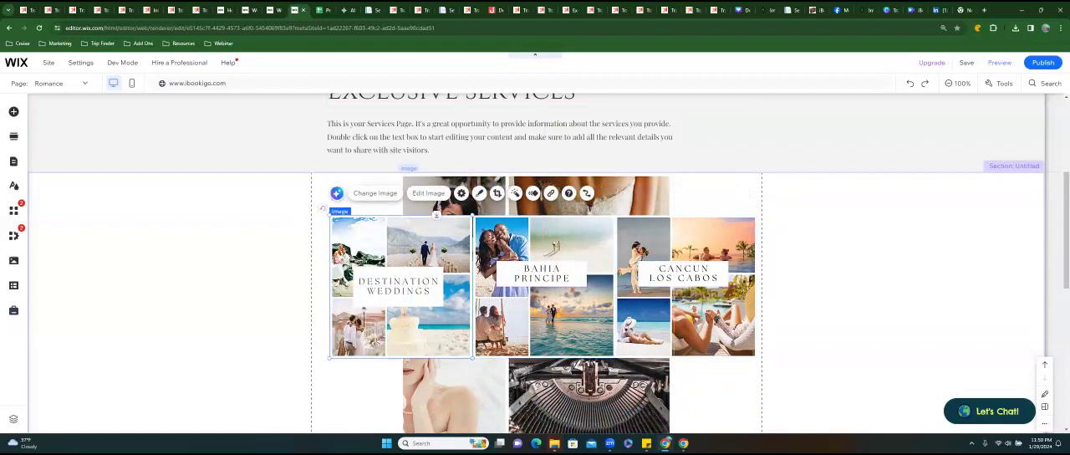
left_click_drag(473, 358, 468, 353)
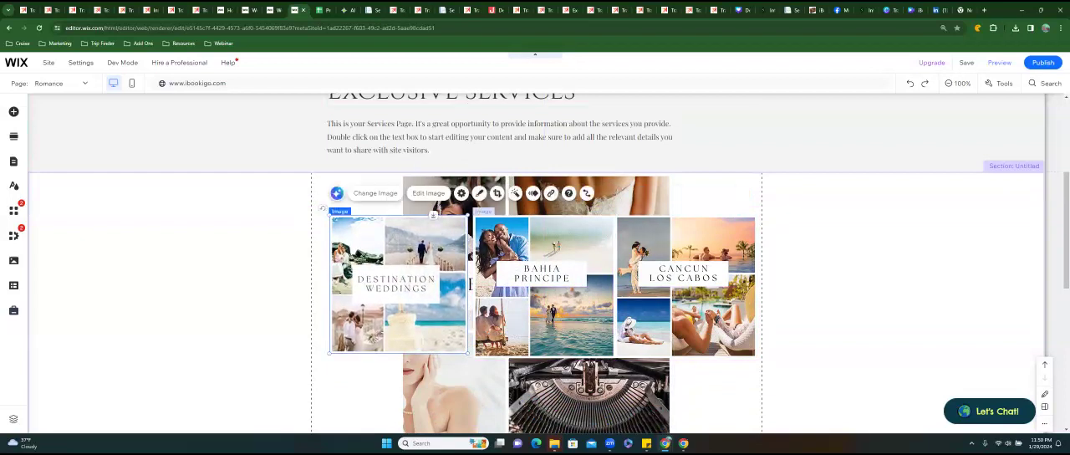
left_click(520, 321)
left_click_drag(473, 358, 479, 353)
left_click(649, 308)
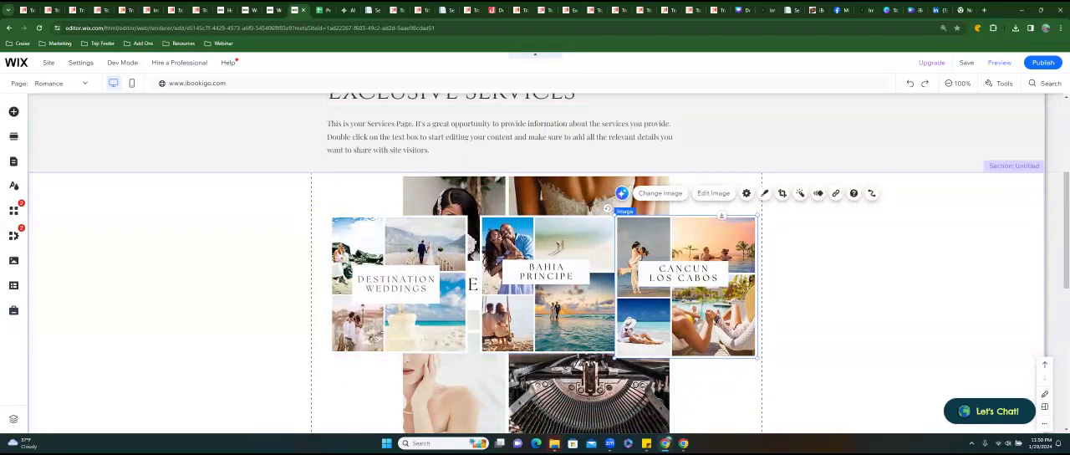
left_click_drag(614, 358, 617, 353)
Shift the three images of the first row left so they are evenly spaced between the gridlines.
left_click_drag(376, 332, 364, 333)
left_click_drag(545, 311, 532, 311)
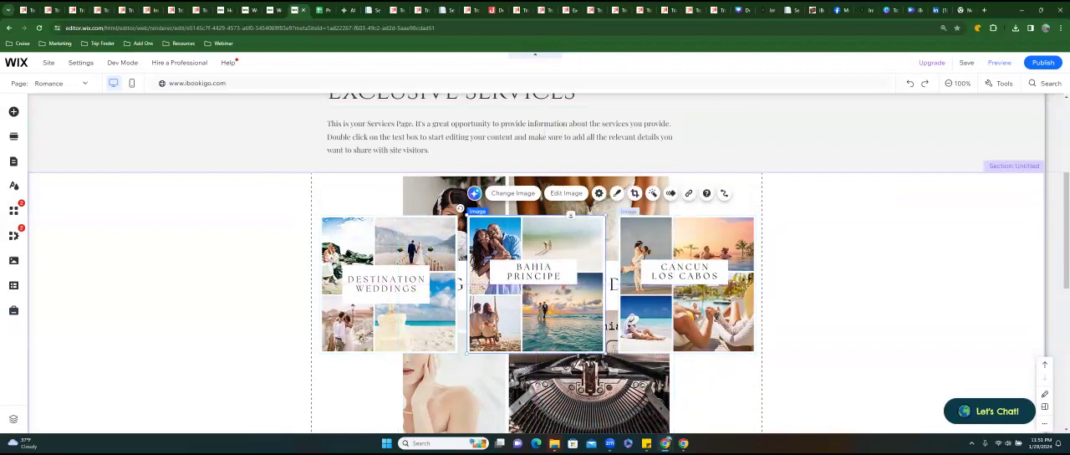
left_click(687, 311)
left_click_drag(687, 311, 685, 310)
Move the Get Featured image below the first row and shrink it to match the row's images.
scroll(685, 251, "down", 1)
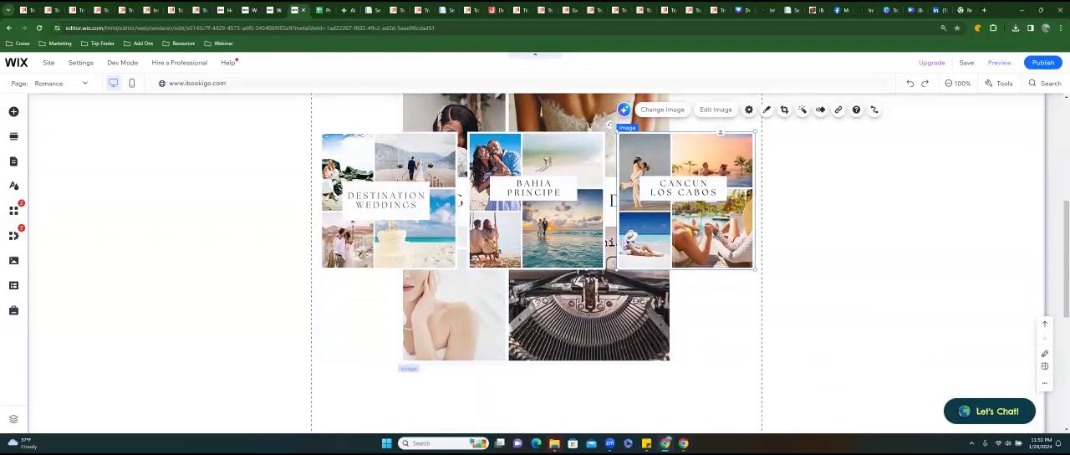
left_click(586, 320)
left_click_drag(585, 320, 555, 432)
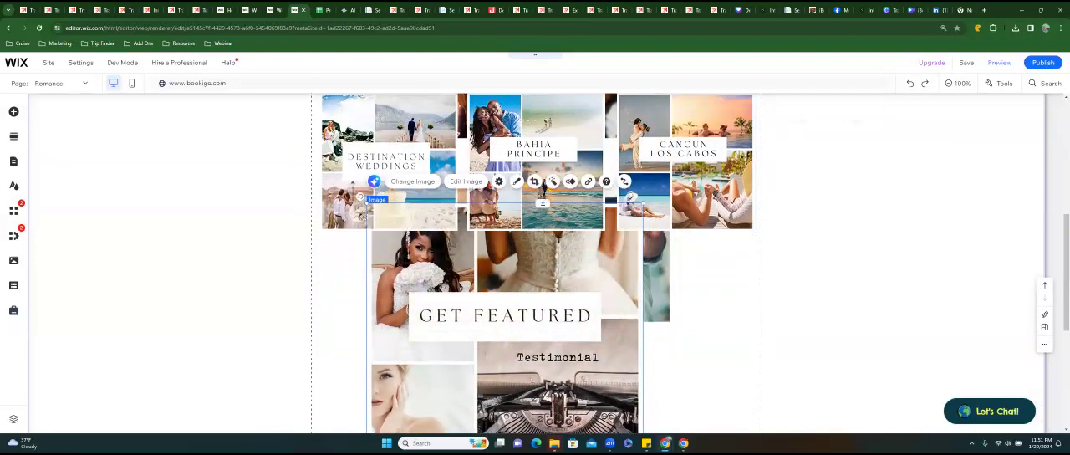
left_click_drag(643, 204, 505, 341)
Shrink the Romance image to the same small size and place it beside Get Featured.
left_click(470, 278)
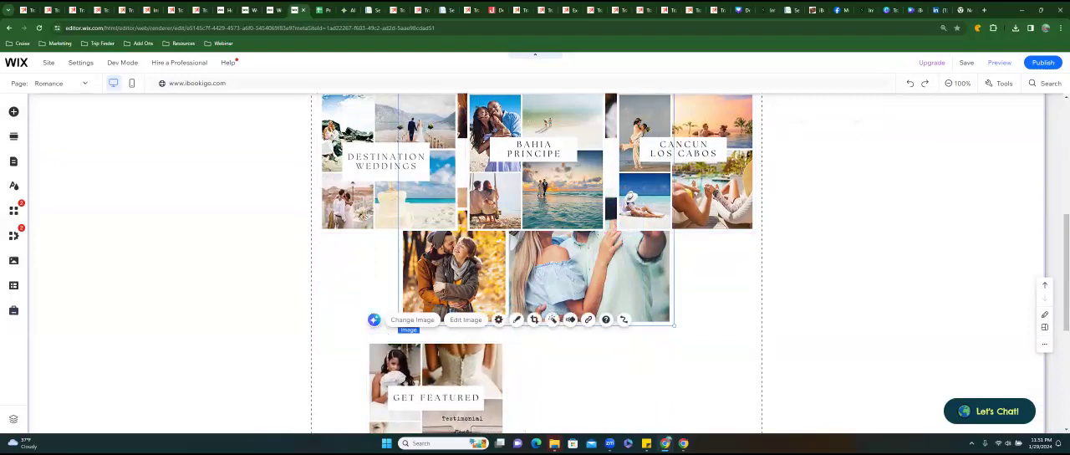
left_click_drag(399, 326, 539, 192)
left_click_drag(547, 159, 538, 389)
Move the Sandals image down out of the stack and resize it to 300 by 300 px.
left_click(532, 223)
left_click_drag(532, 222, 540, 349)
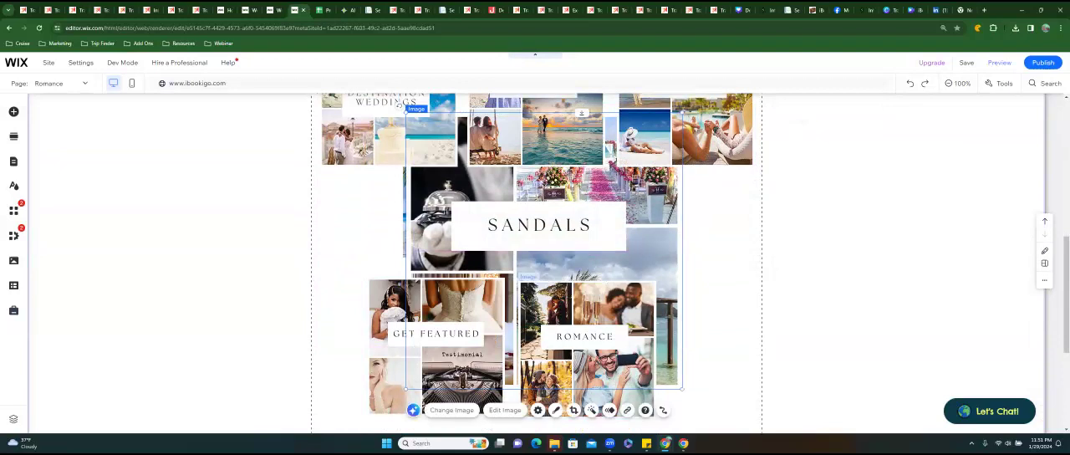
left_click_drag(682, 110, 528, 266)
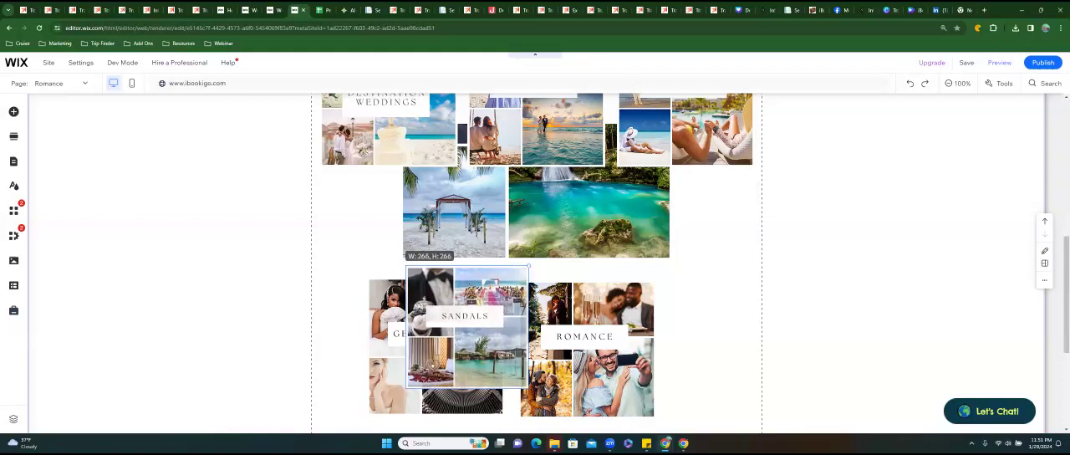
left_click_drag(528, 266, 544, 250)
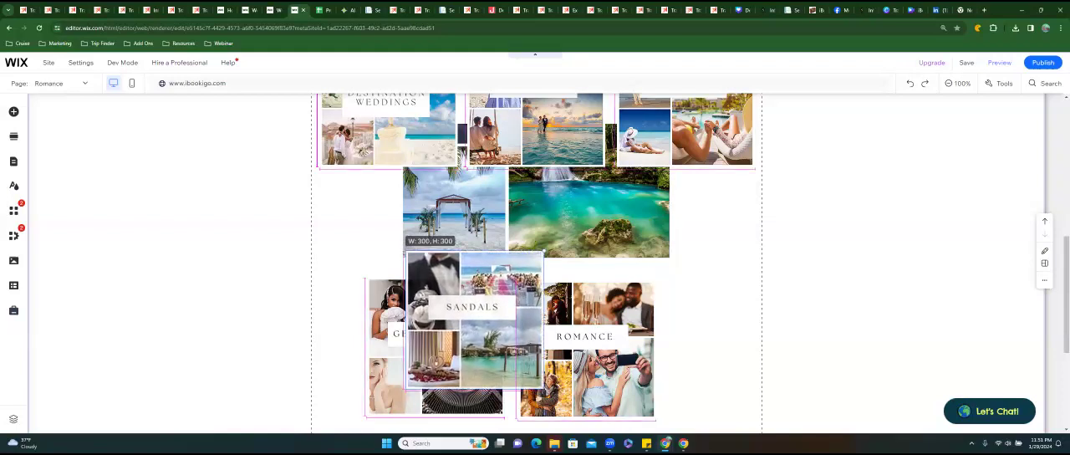
Move the Mexico & Jamaica image down out of the stack and shrink it to match the other small images.
left_click(589, 201)
left_click_drag(590, 204, 611, 345)
left_click(620, 314)
left_click_drag(594, 127, 557, 266)
Move the Wedding Tips image down out of the stack and shrink it to match the other small images.
left_click_drag(548, 199, 577, 325)
left_click_drag(703, 113, 603, 213)
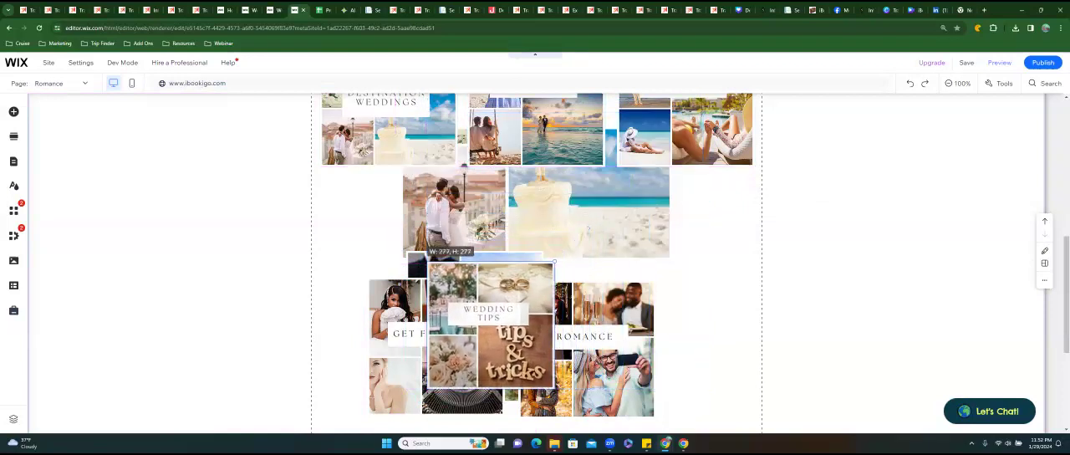
left_click_drag(561, 254, 565, 250)
Move the Planning Guide image down out of the stack and shrink it to match the other small images.
left_click_drag(578, 200, 587, 346)
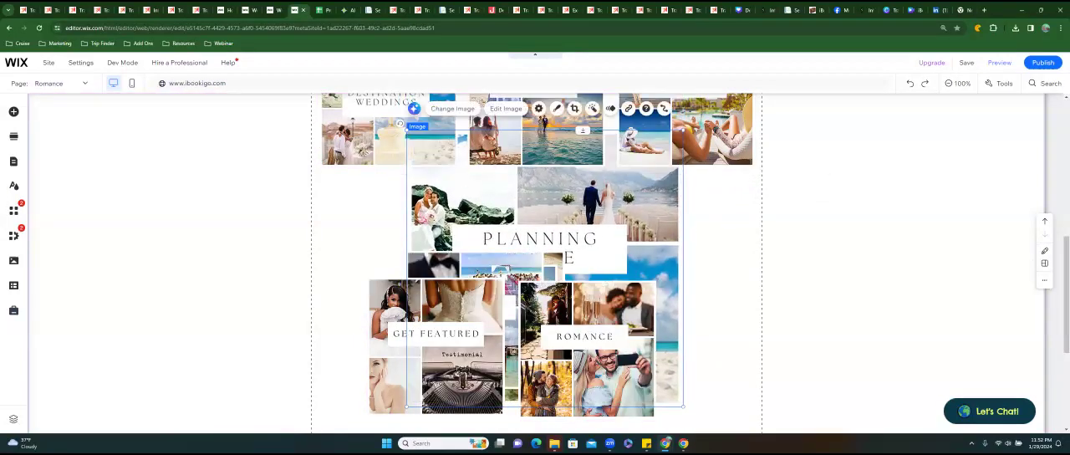
left_click_drag(683, 131, 588, 226)
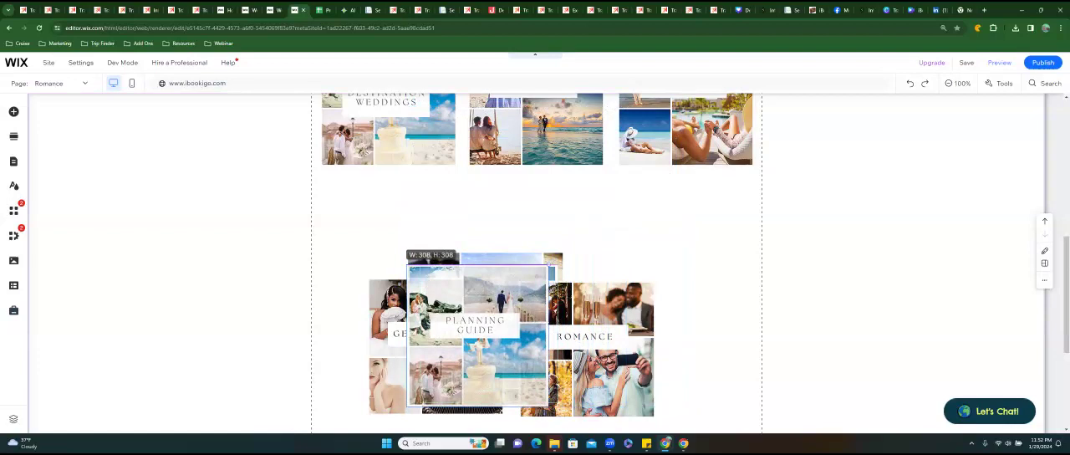
mouse_move(548, 266)
left_mouse_down()
mouse_move(576, 238)
mouse_move(544, 270)
left_mouse_up()
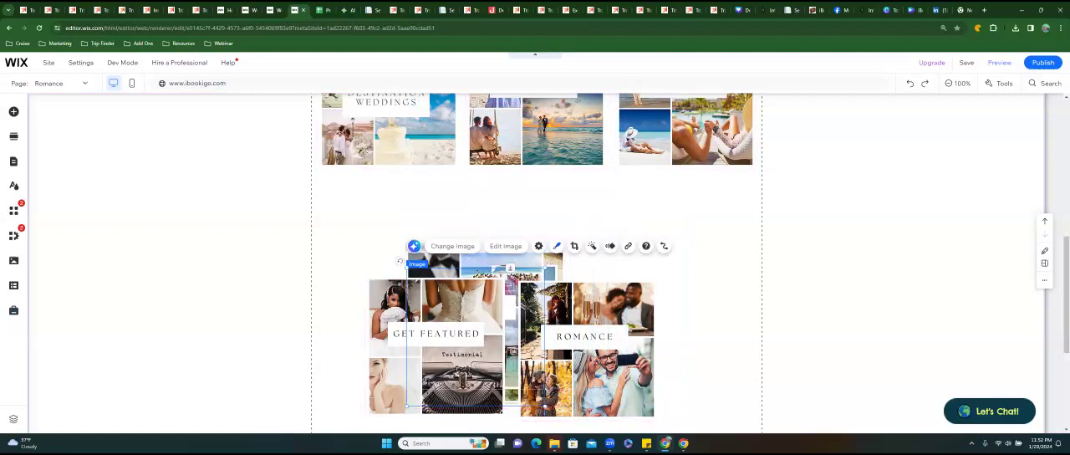
Move Bahia Principe out of the first row to below Cancun Los Cabos, and stack Get Featured, Sandals and Mexico & Jamaica at the page's left margin.
scroll(535, 264, "up", 1)
left_click_drag(535, 181, 685, 347)
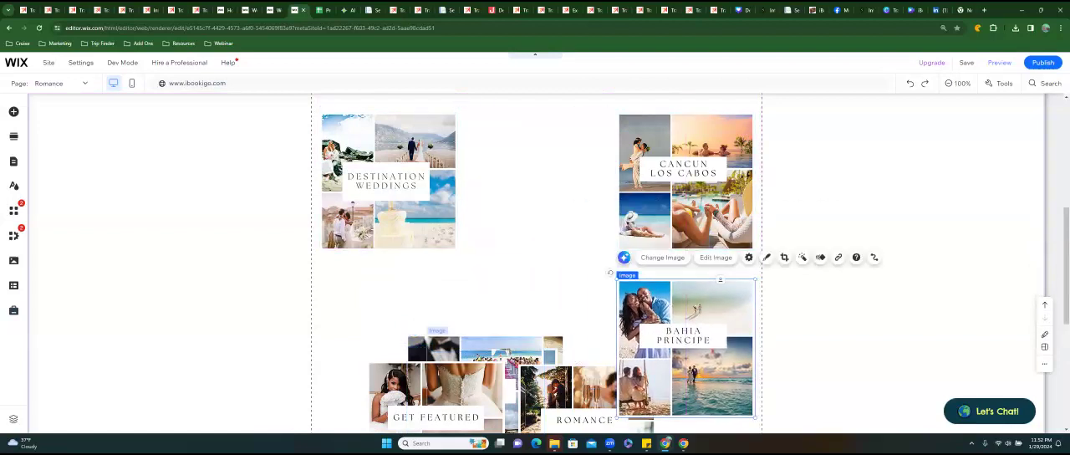
left_click_drag(434, 393, 343, 342)
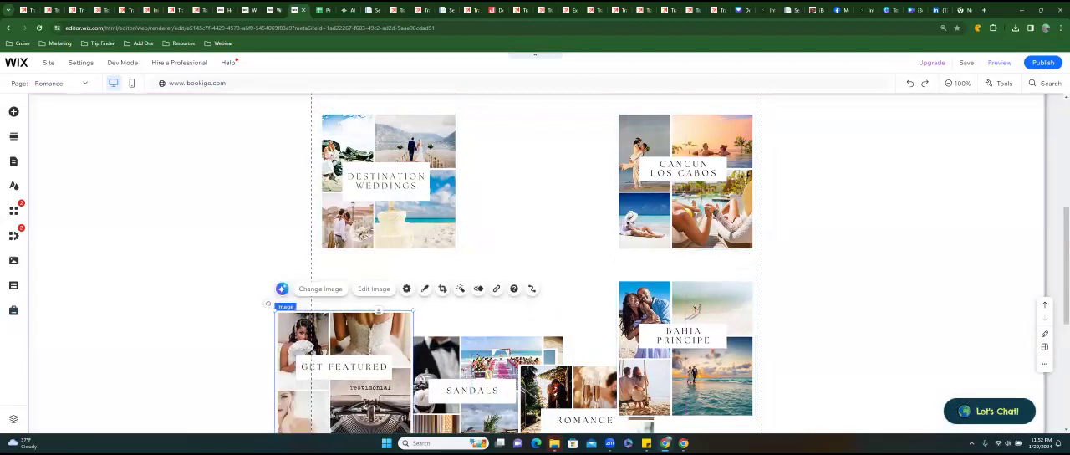
left_click_drag(471, 383, 343, 355)
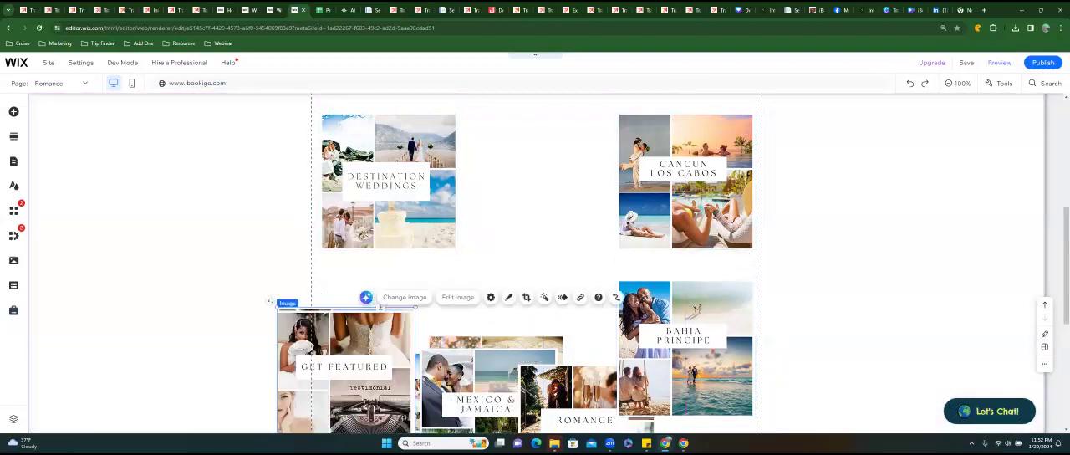
left_click_drag(479, 389, 348, 359)
Place Wedding Tips in the middle of the first row and replace Cancun Los Cabos at the row's end with Planning Guide.
left_click_drag(488, 385, 526, 172)
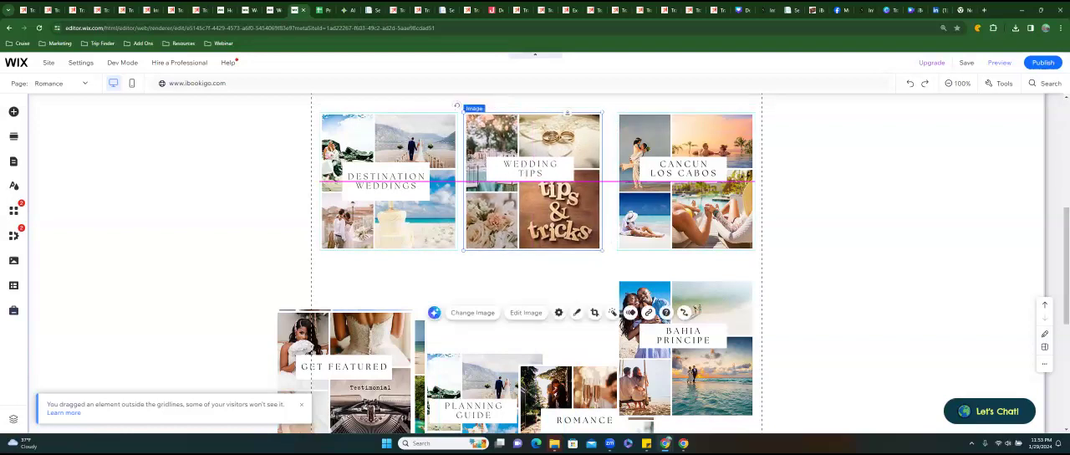
left_click(686, 182)
left_click_drag(686, 182, 667, 380)
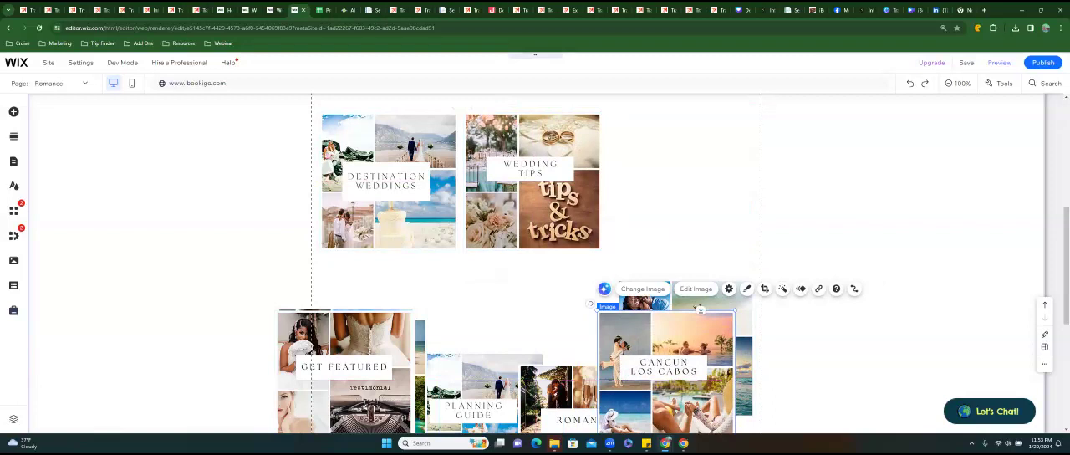
left_click(480, 393)
left_click_drag(481, 393, 670, 150)
left_click(589, 279)
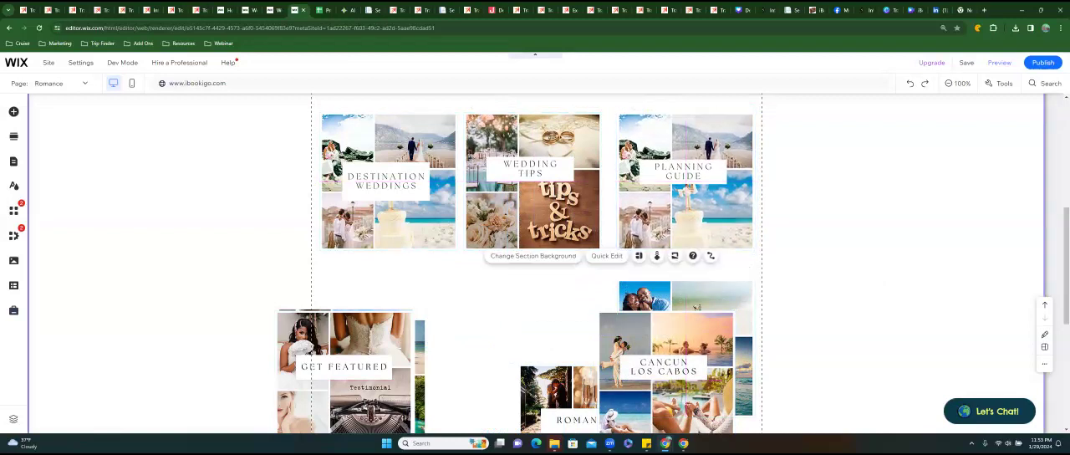
Shift the Cancun Los Cabos image left, toward the middle of the second row.
scroll(589, 279, "down", 1)
left_click_drag(666, 333, 612, 341)
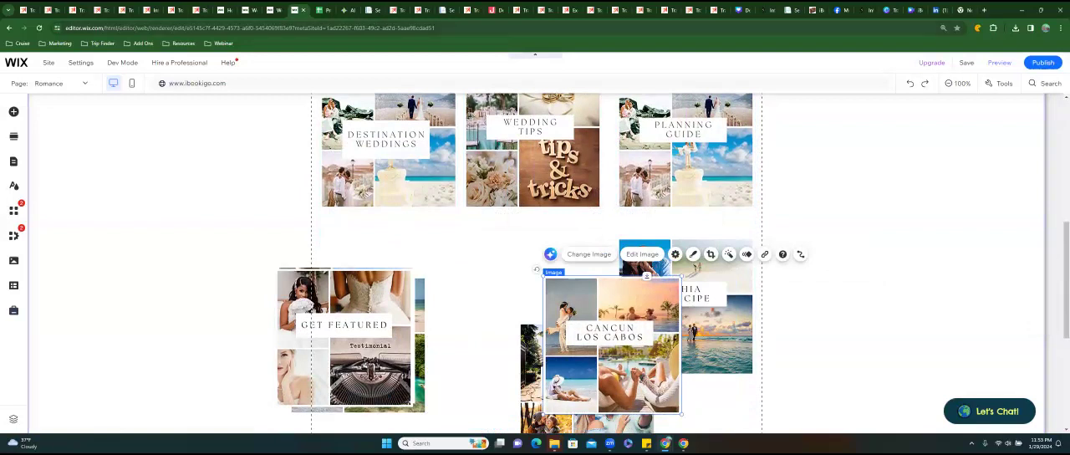
Switch to the Destination Wedding Button design in Canva and go to page 2, Planning Guide.
left_click(741, 11)
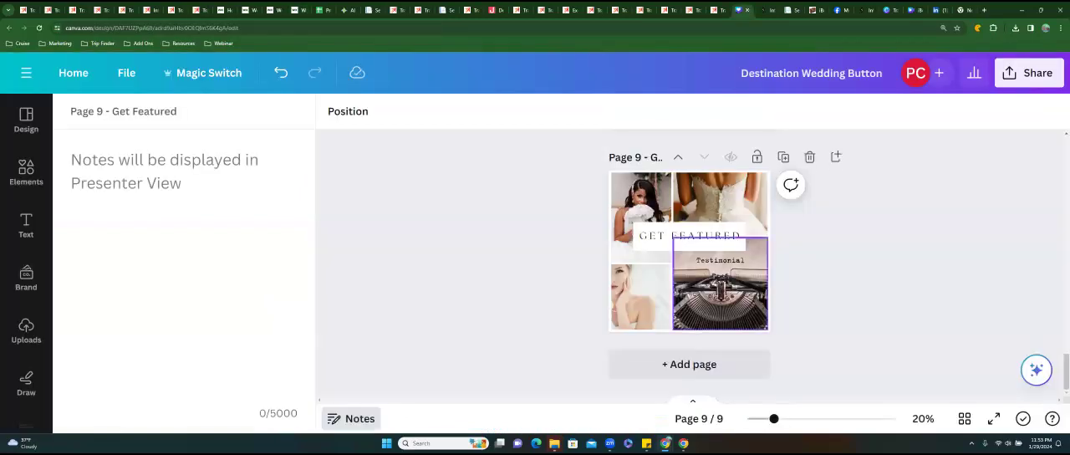
scroll(690, 262, "up", 10)
scroll(690, 263, "up", 10)
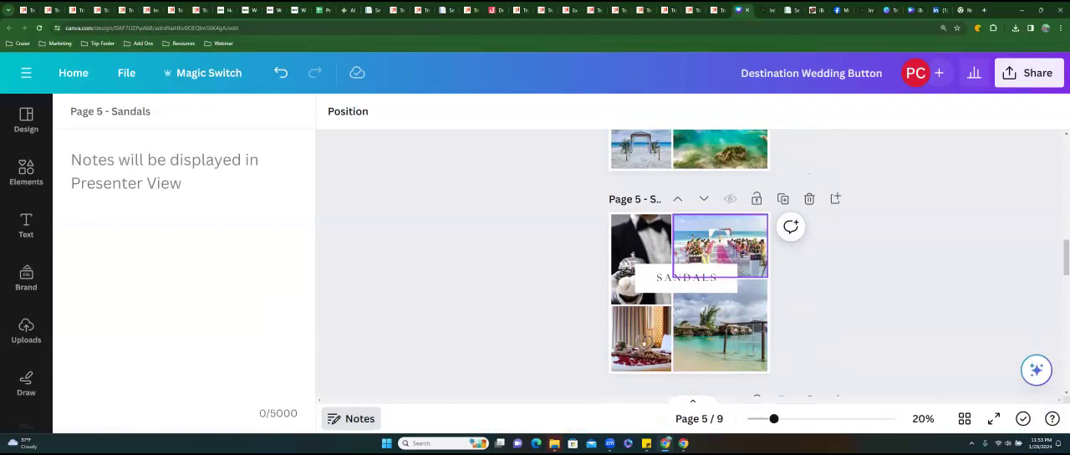
scroll(690, 262, "up", 3)
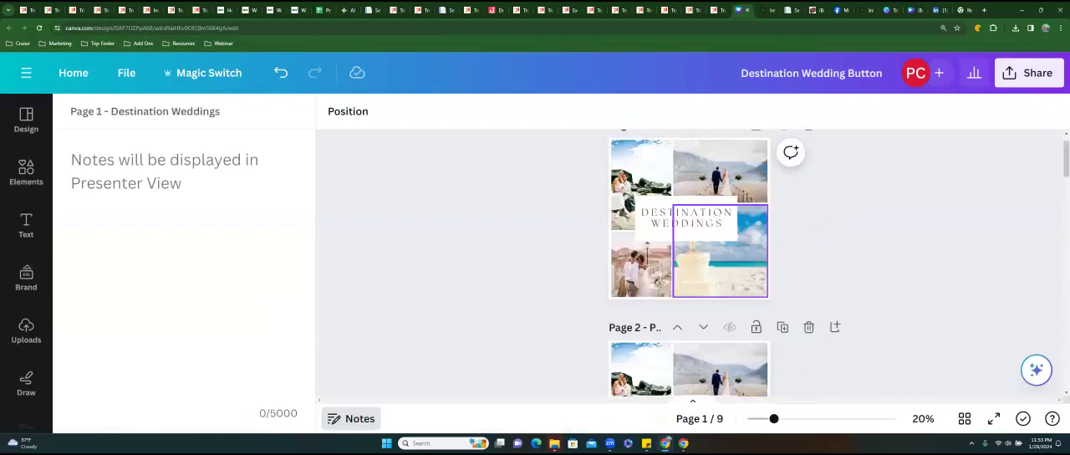
scroll(719, 250, "down", 3)
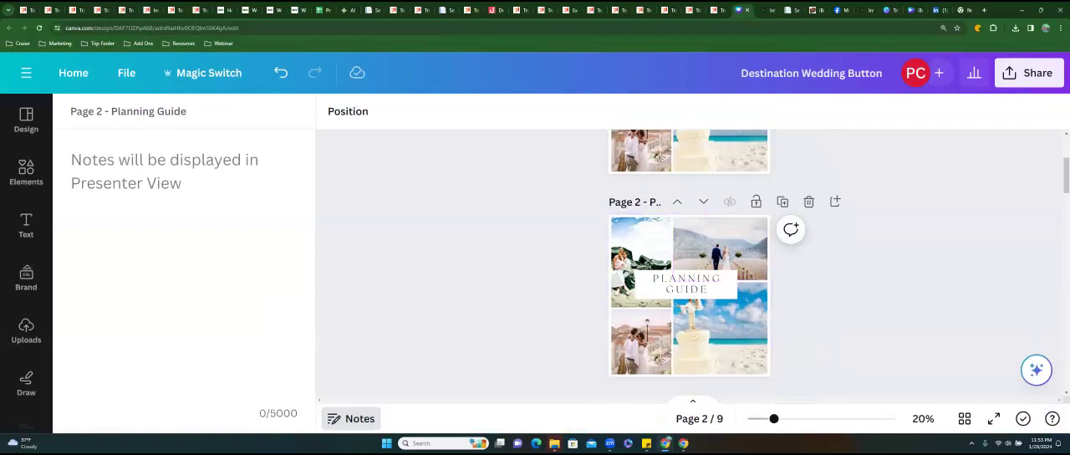
scroll(719, 251, "up", 3)
scroll(719, 251, "down", 3)
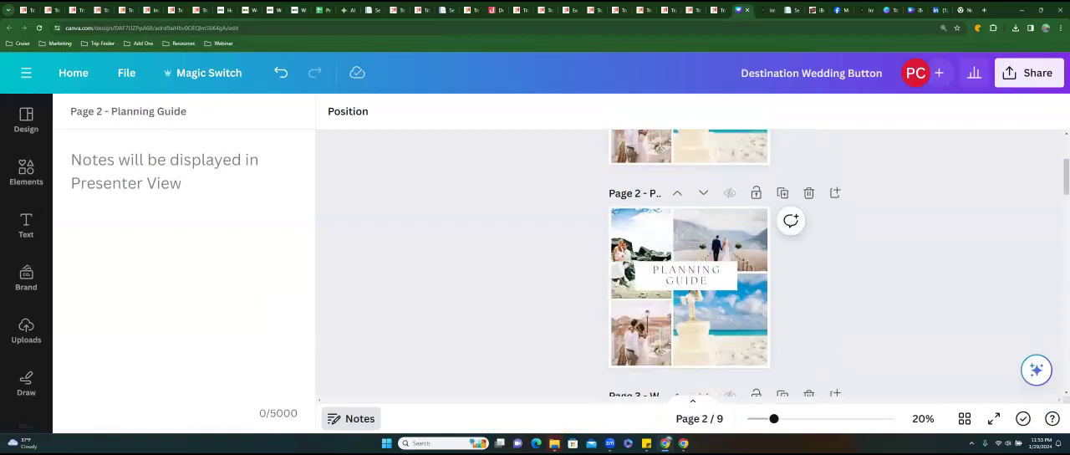
Search the elements for wedding planning and show only photos.
left_click(26, 174)
left_click(150, 125)
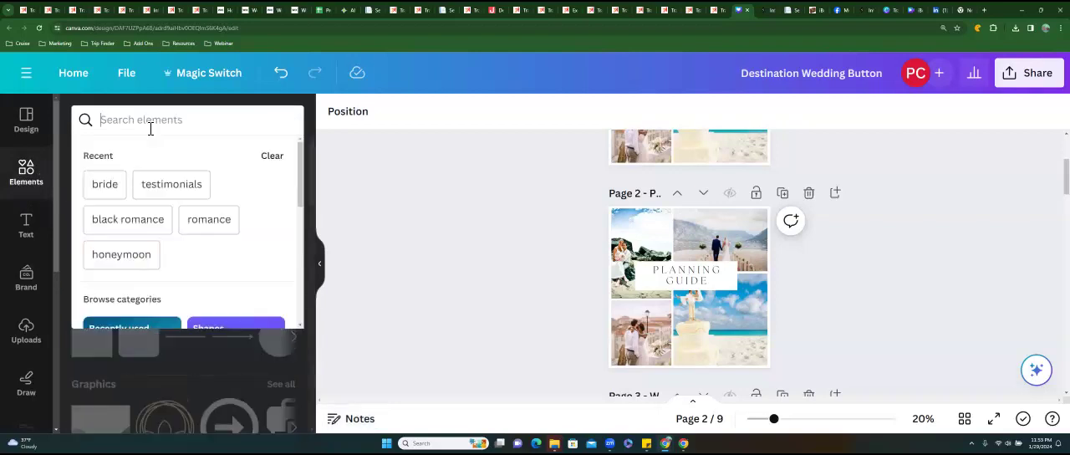
type("wedding plan")
type("ning")
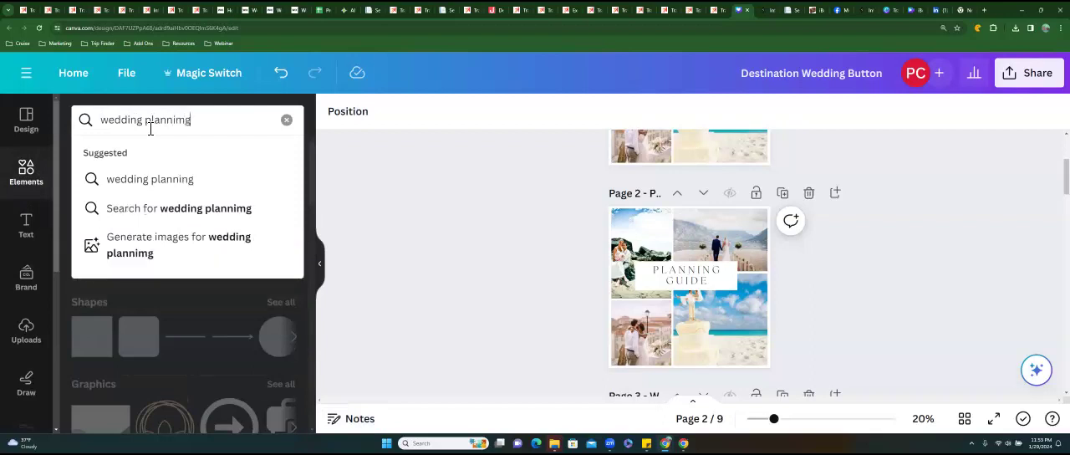
key("Return")
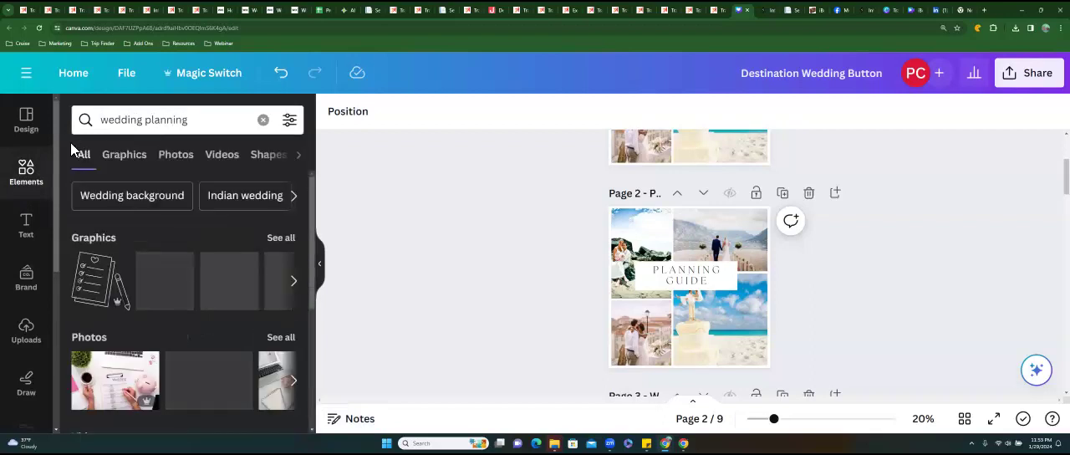
left_click(173, 157)
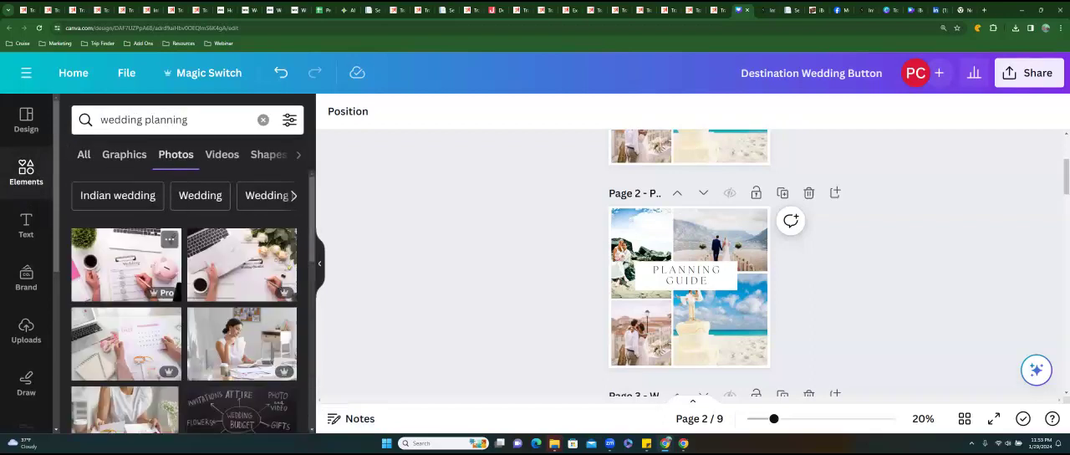
Fill the Planning Guide collage's lower-right frame with the wedding checklist photo and its upper-left frame with the woman at a desk.
left_click_drag(126, 264, 719, 333)
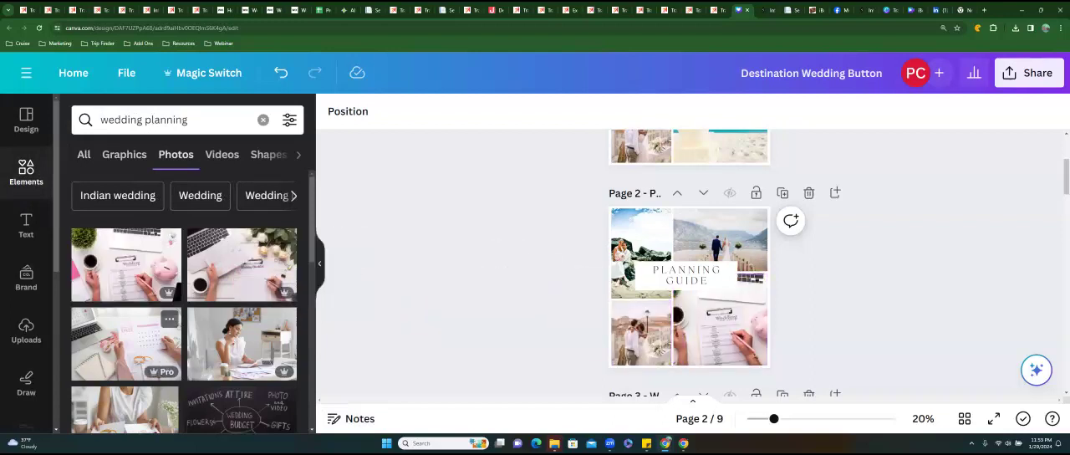
left_click_drag(242, 344, 641, 252)
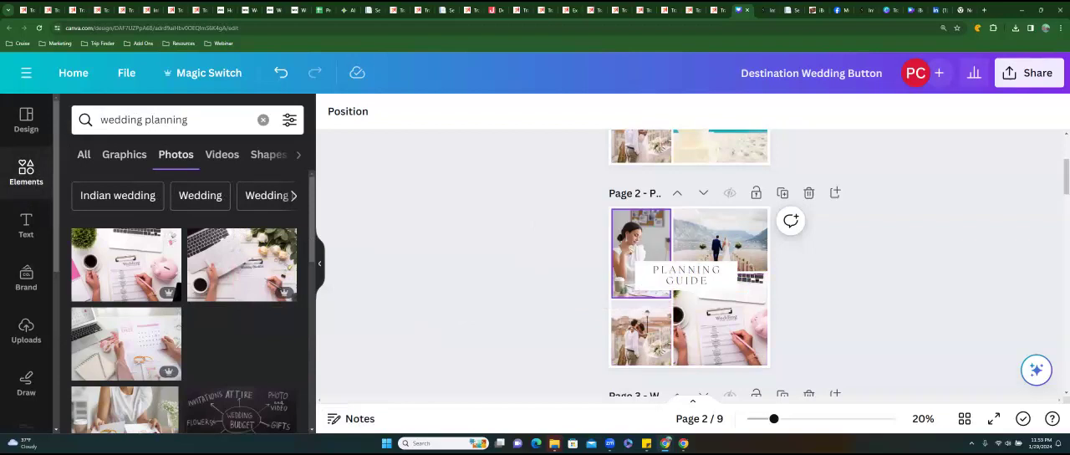
scroll(168, 314, "down", 2)
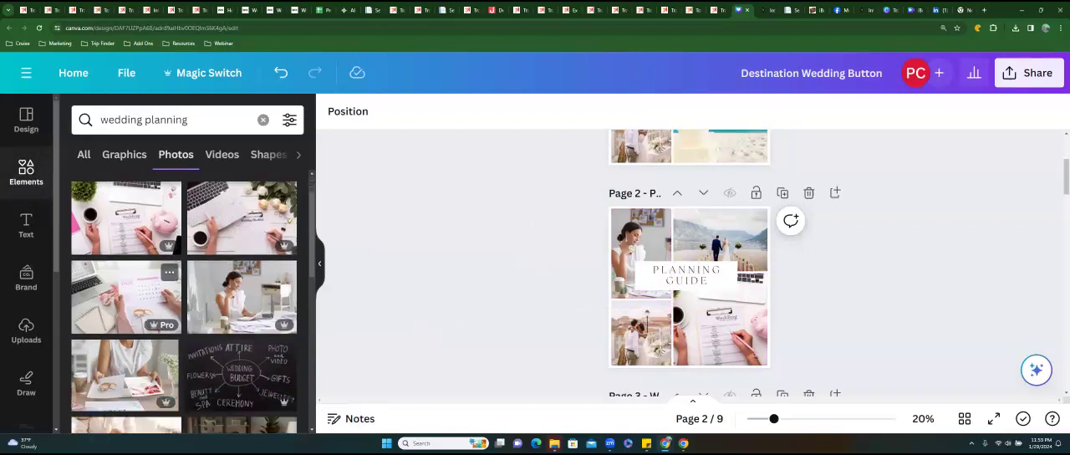
left_click_drag(242, 338, 225, 289)
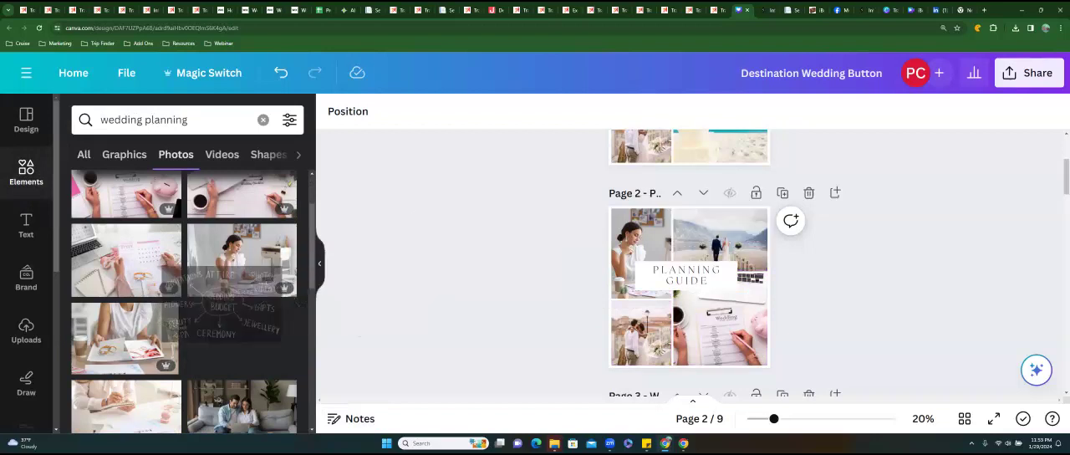
Fill the Planning Guide collage's lower-left frame with the gold wedding rings photo and its upper-right frame with the roses-on-keyboard photo.
scroll(211, 282, "down", 1)
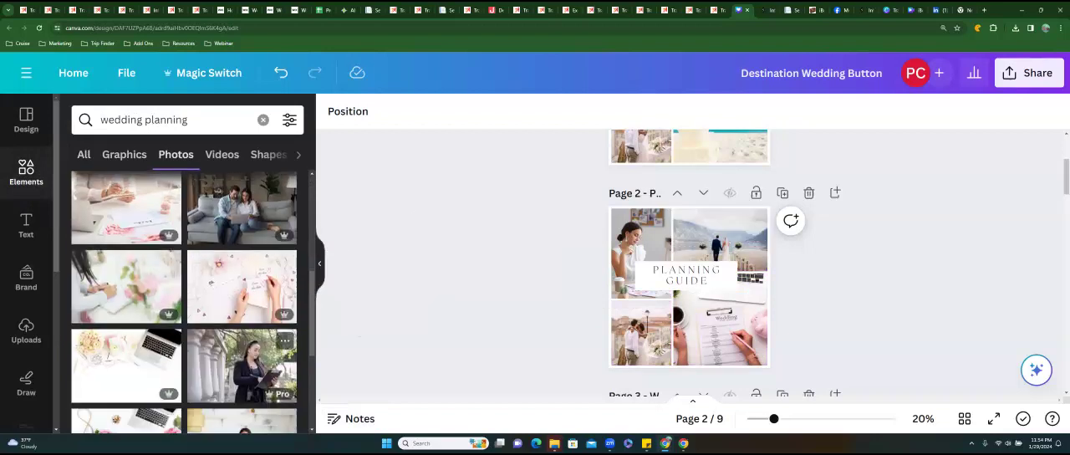
scroll(211, 282, "down", 2)
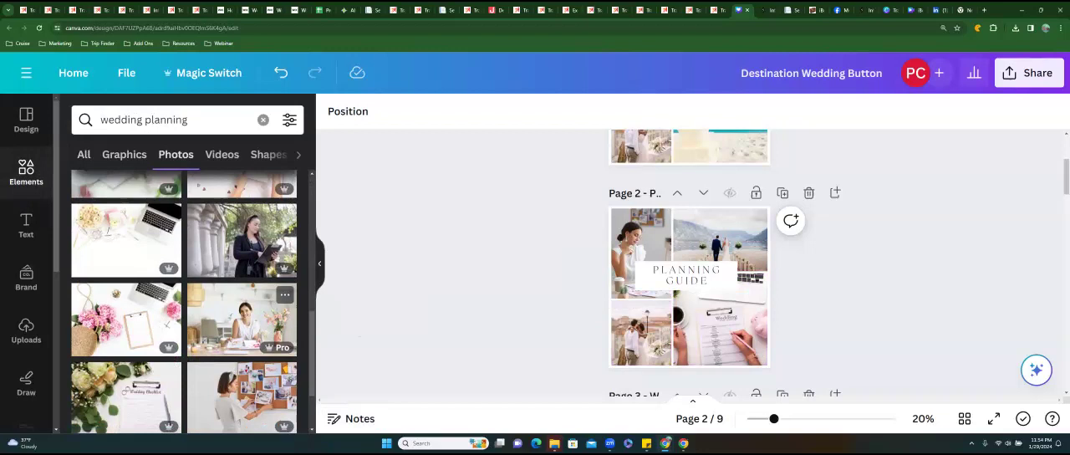
scroll(243, 327, "down", 5)
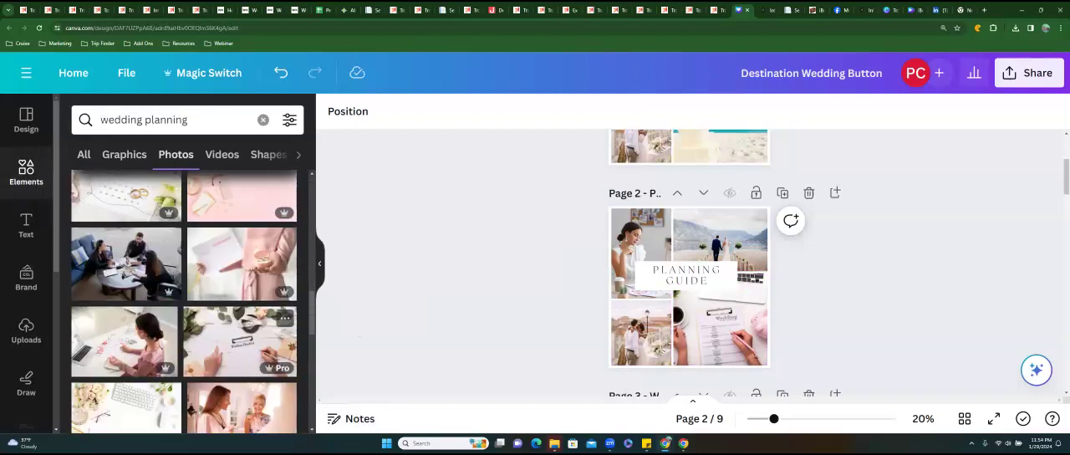
scroll(242, 327, "down", 6)
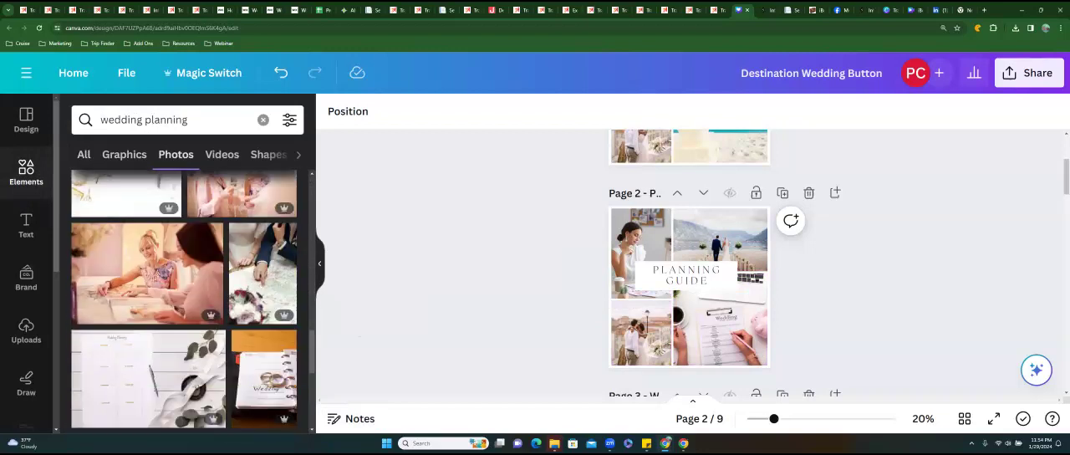
scroll(242, 327, "down", 3)
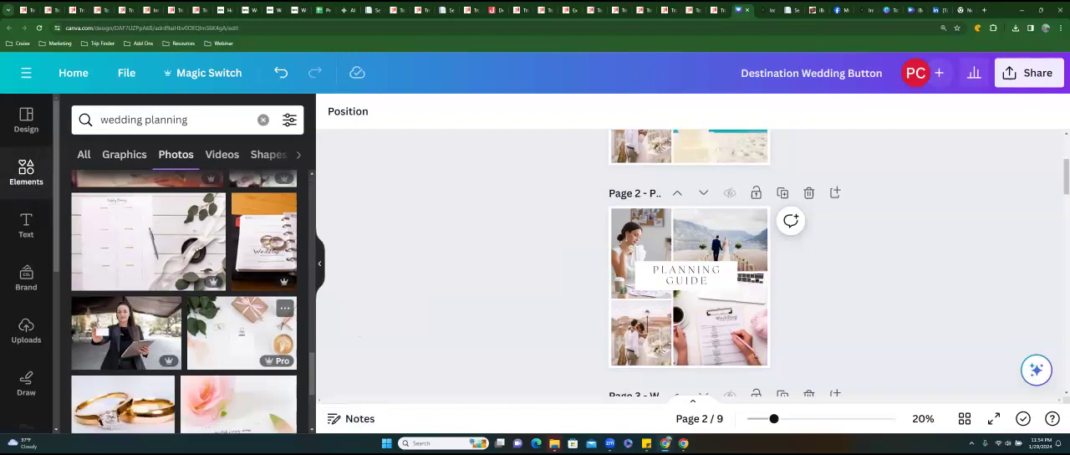
scroll(242, 327, "down", 3)
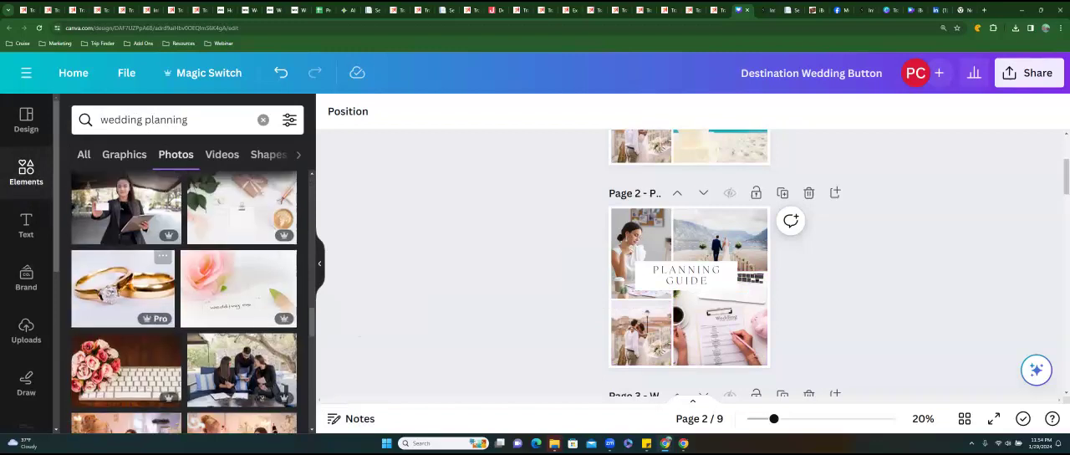
left_click_drag(123, 287, 642, 331)
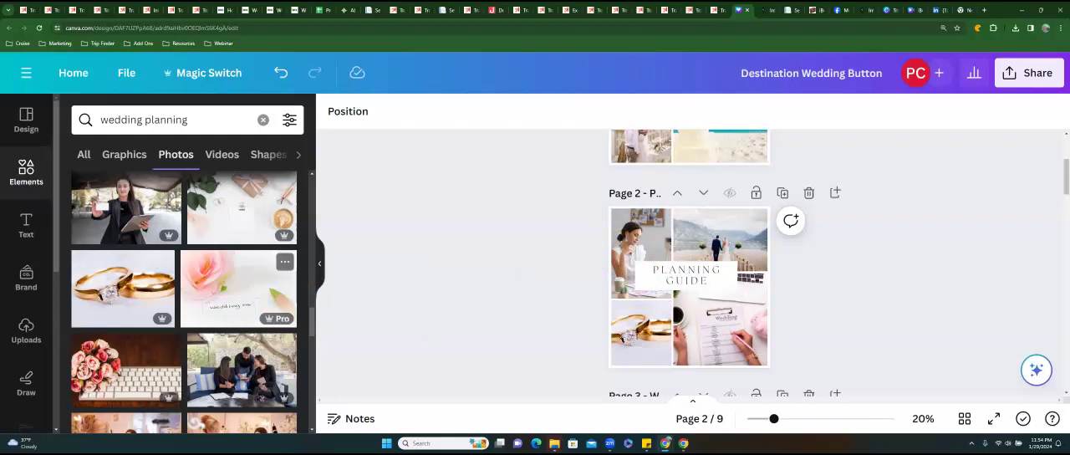
left_click_drag(125, 368, 719, 240)
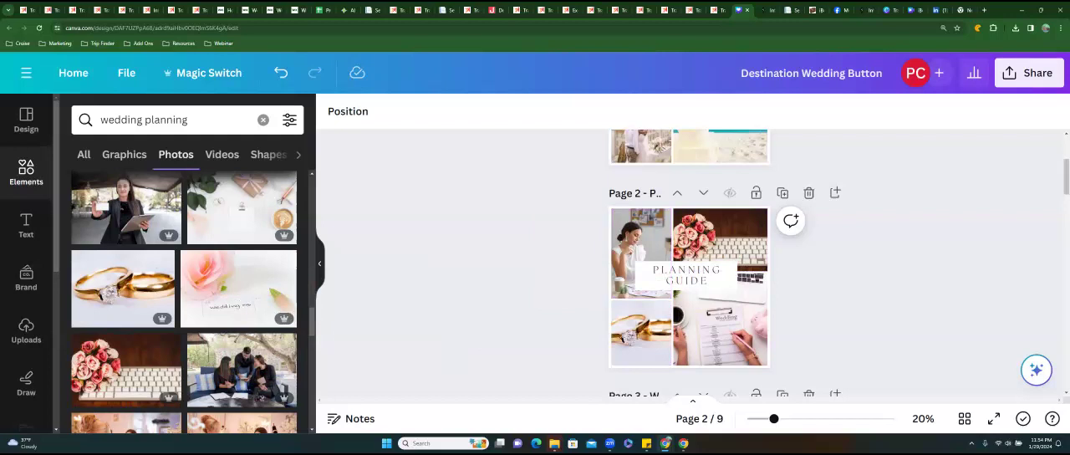
Browse further through the wedding planning photos for alternative pictures for the Planning Guide collage.
scroll(176, 311, "down", 8)
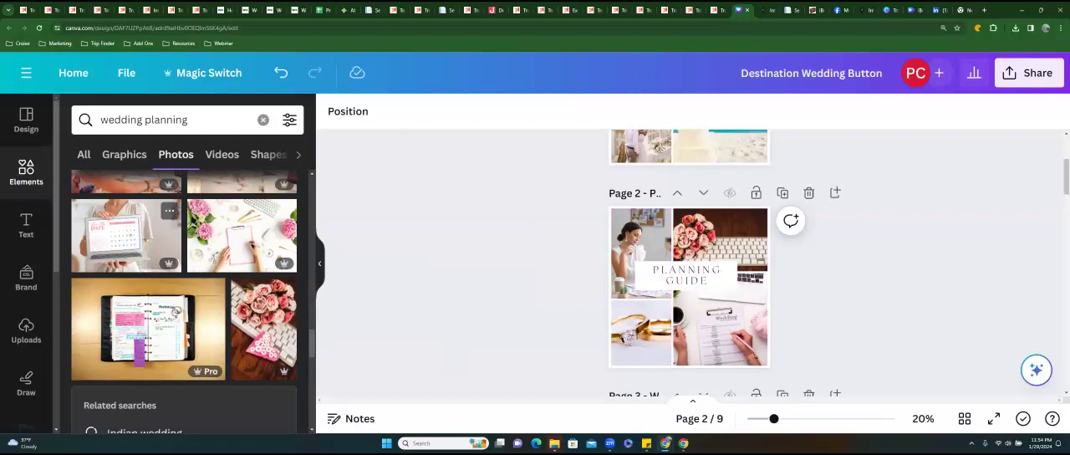
mouse_move(175, 311)
left_mouse_down()
mouse_move(493, 248)
mouse_move(736, 229)
mouse_move(164, 316)
left_mouse_up()
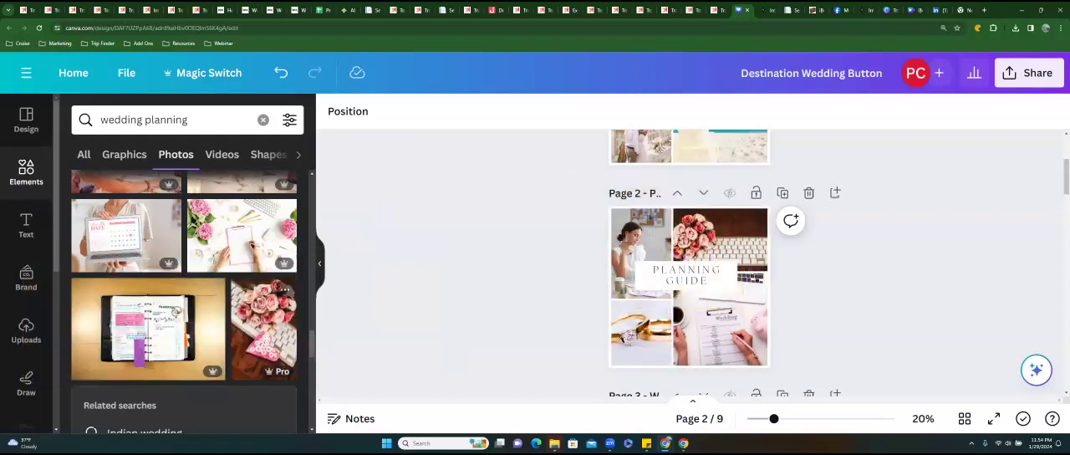
mouse_move(264, 329)
left_mouse_down()
mouse_move(396, 311)
mouse_move(272, 330)
left_mouse_up()
scroll(272, 331, "down", 3)
scroll(184, 334, "down", 3)
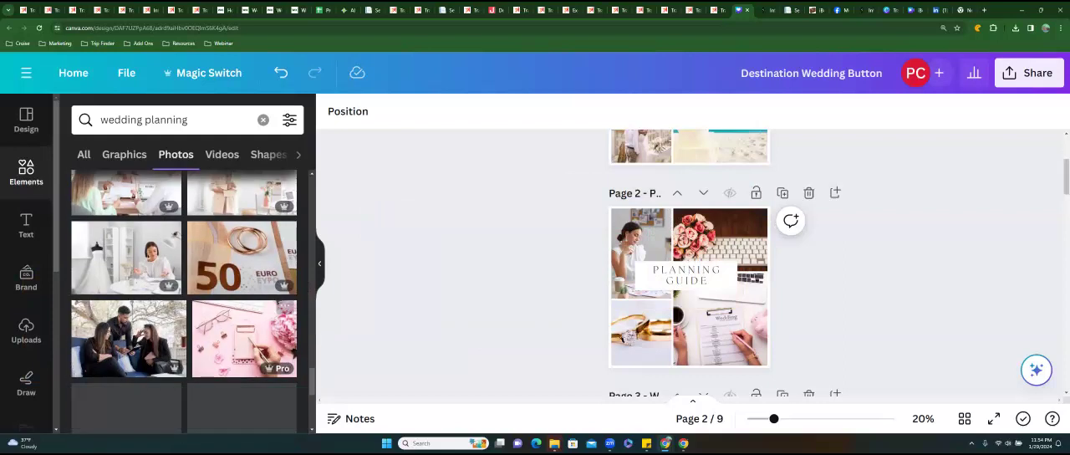
scroll(184, 301, "down", 5)
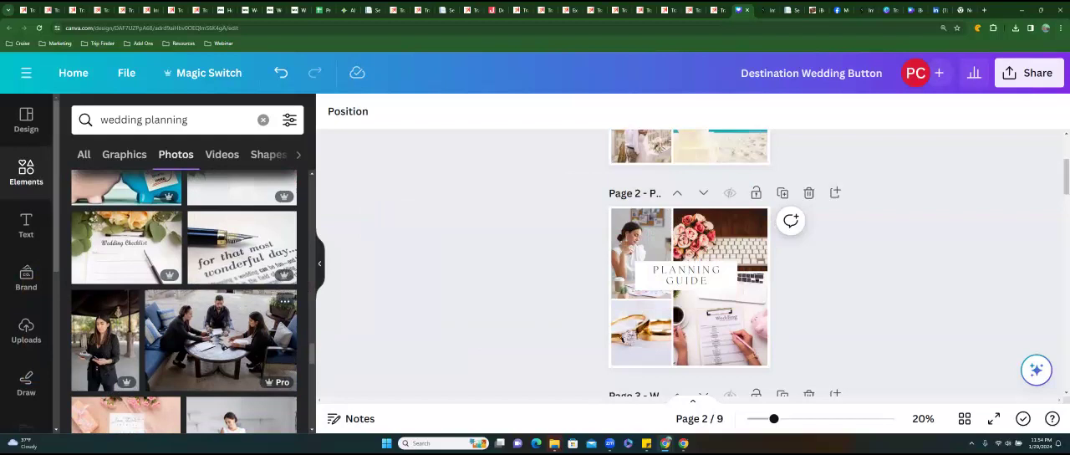
scroll(184, 301, "down", 10)
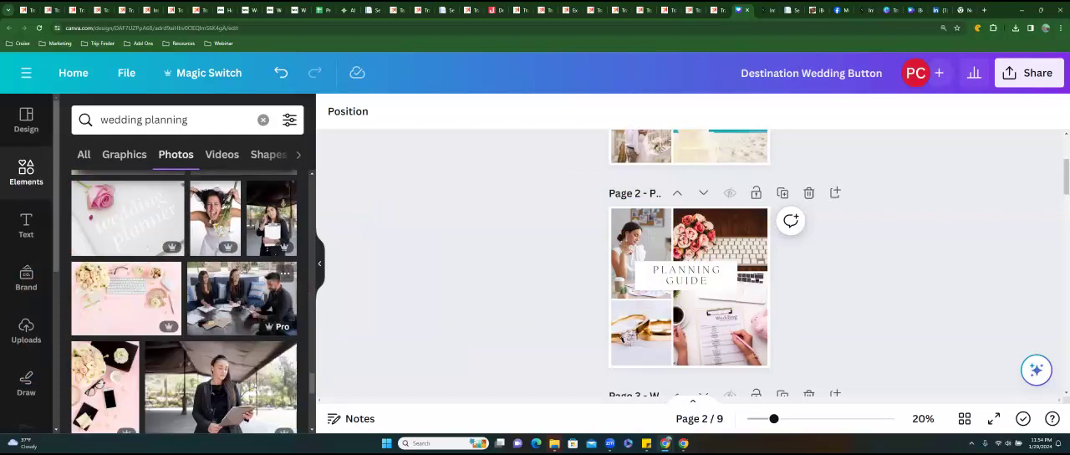
mouse_move(215, 218)
left_mouse_down()
mouse_move(454, 239)
mouse_move(477, 251)
mouse_move(641, 251)
mouse_move(209, 223)
mouse_move(486, 224)
mouse_move(640, 249)
mouse_move(222, 224)
left_mouse_up()
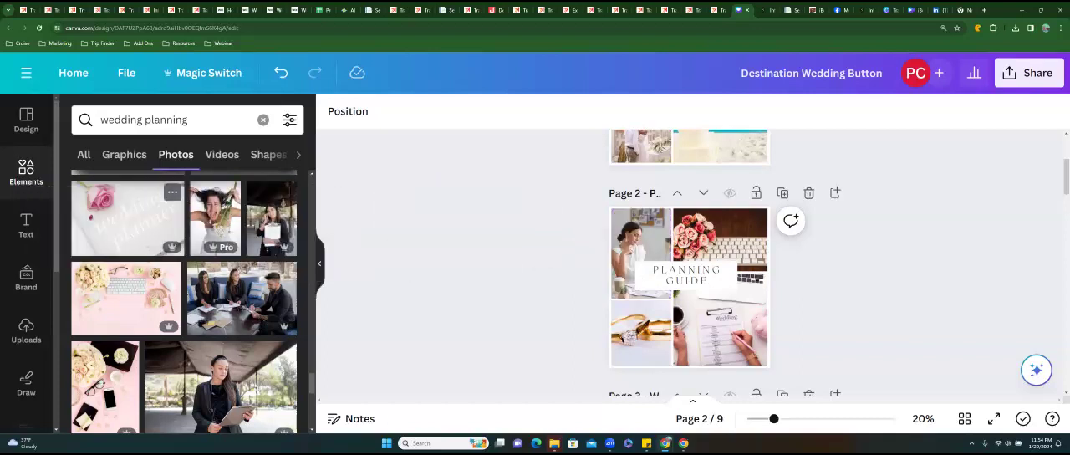
scroll(284, 276, "down", 3)
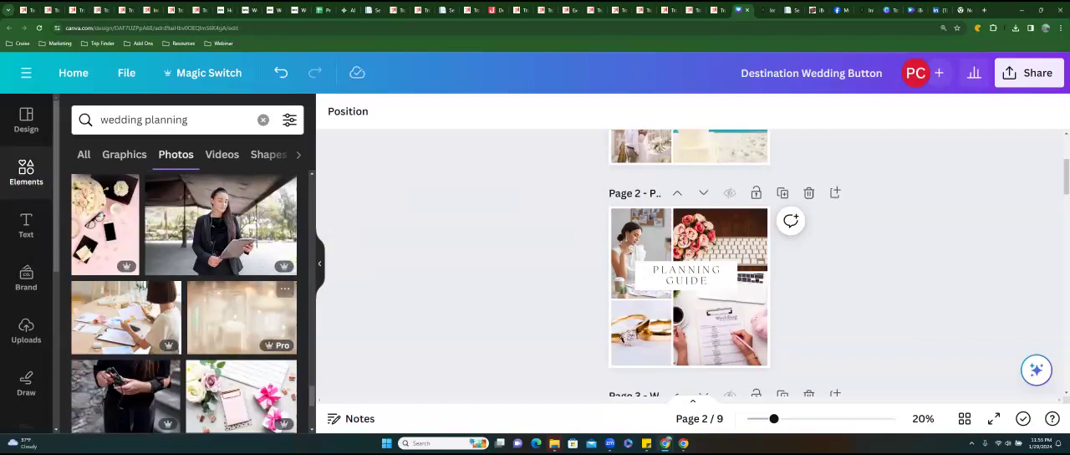
scroll(284, 276, "down", 2)
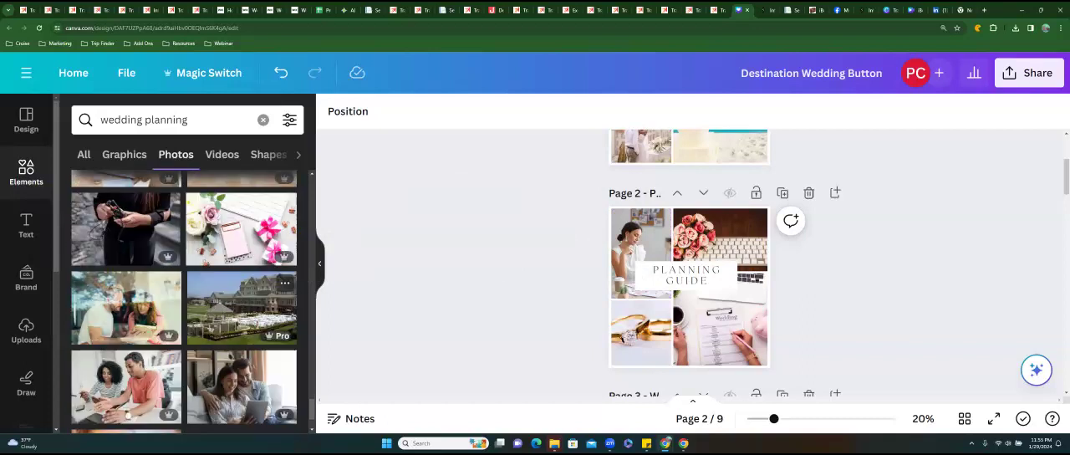
scroll(284, 318, "down", 2)
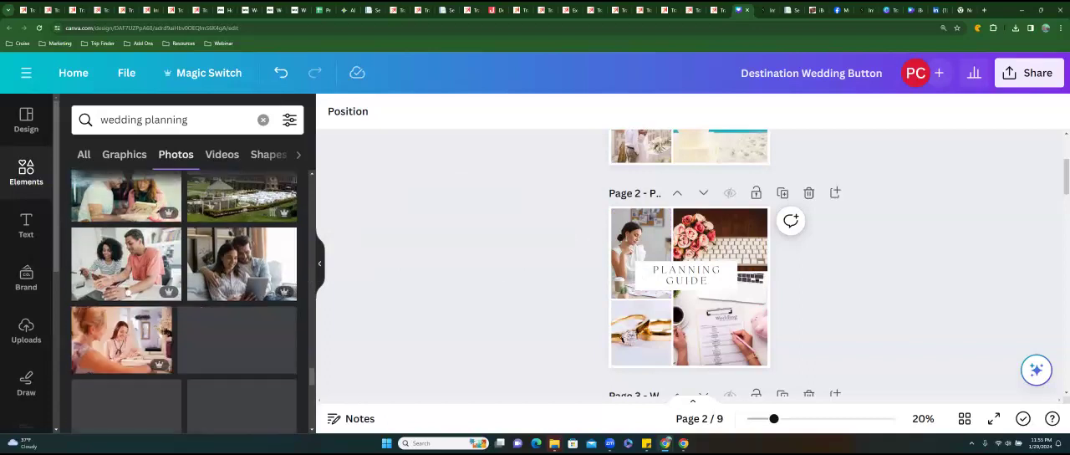
scroll(284, 309, "down", 2)
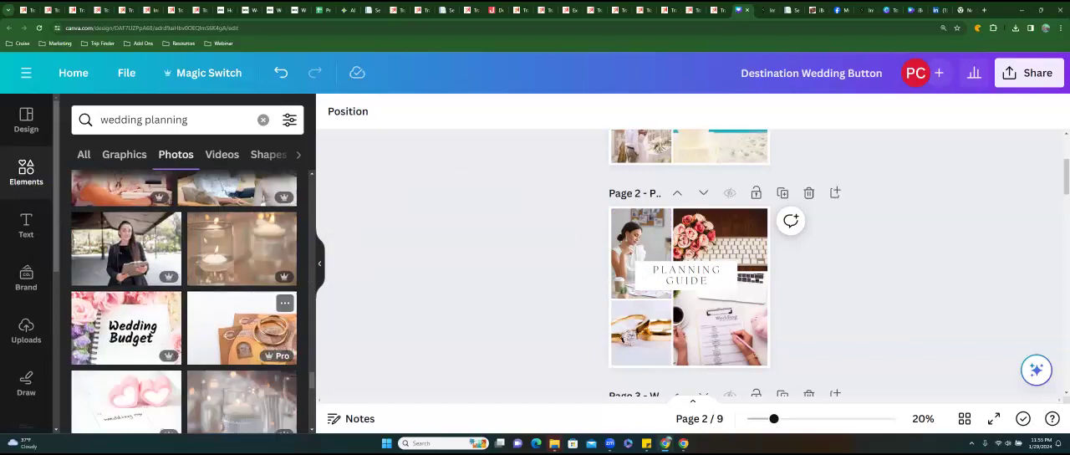
scroll(285, 309, "down", 2)
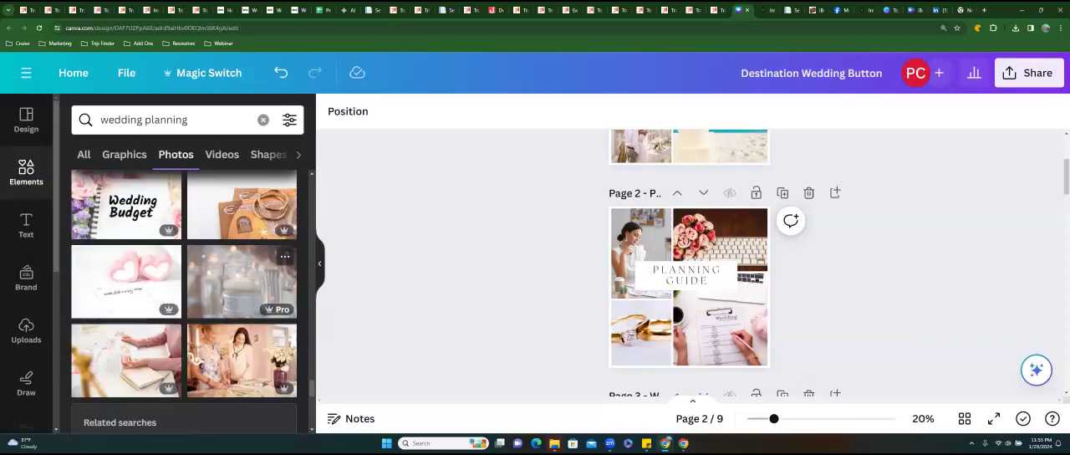
left_click_drag(125, 280, 149, 276)
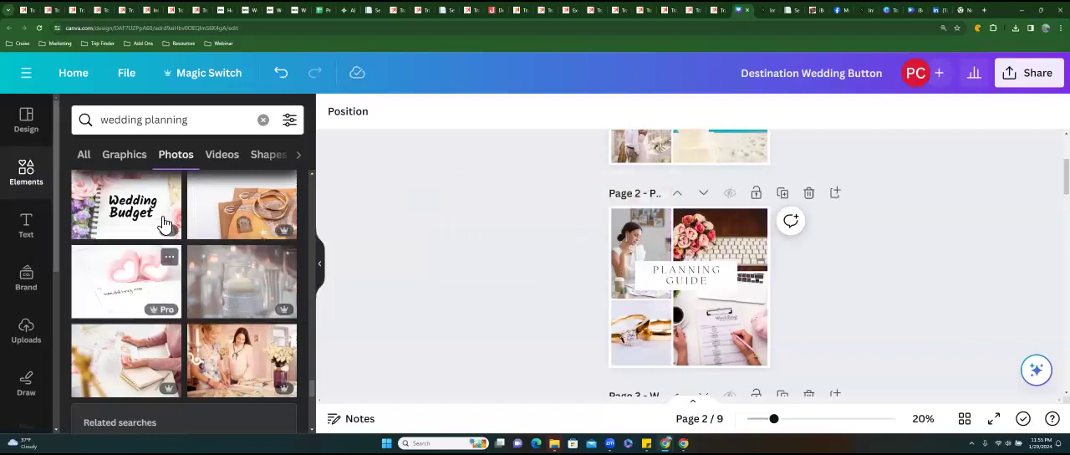
left_click_drag(159, 209, 125, 201)
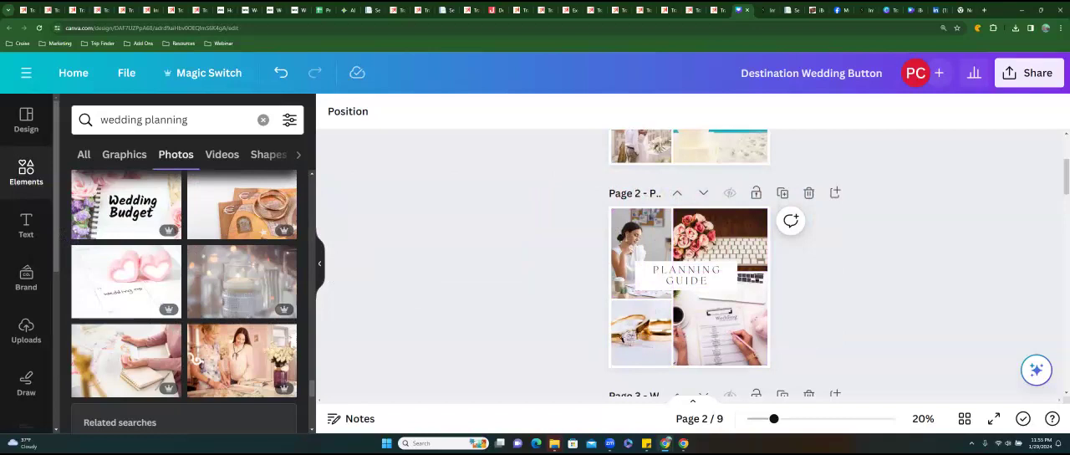
Download only page 2, Planning Guide, of the design as a PNG.
left_click(1030, 73)
scroll(908, 242, "down", 2)
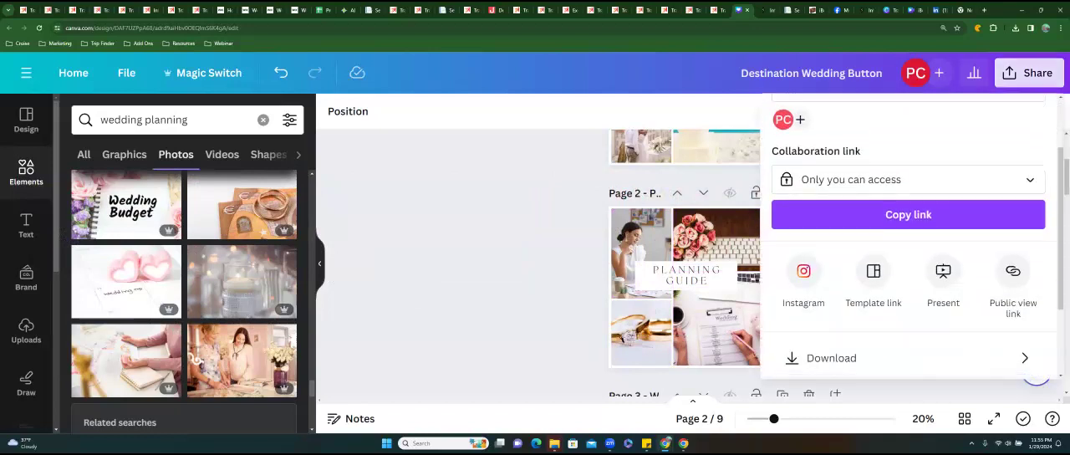
left_click(903, 358)
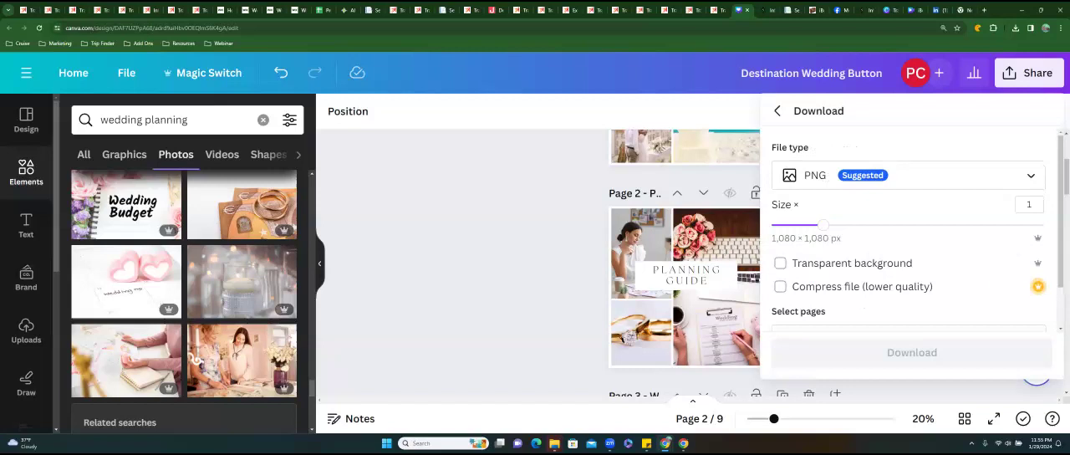
scroll(912, 184, "down", 4)
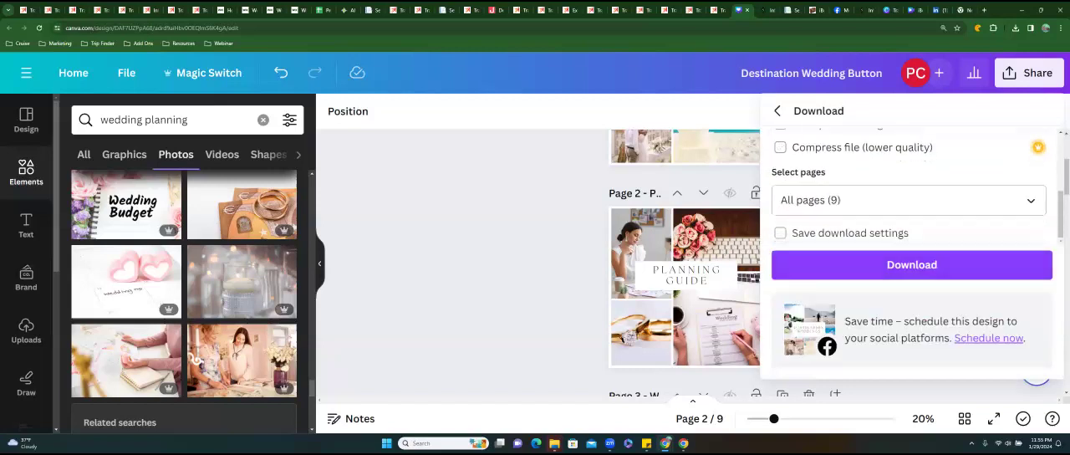
left_click(1029, 201)
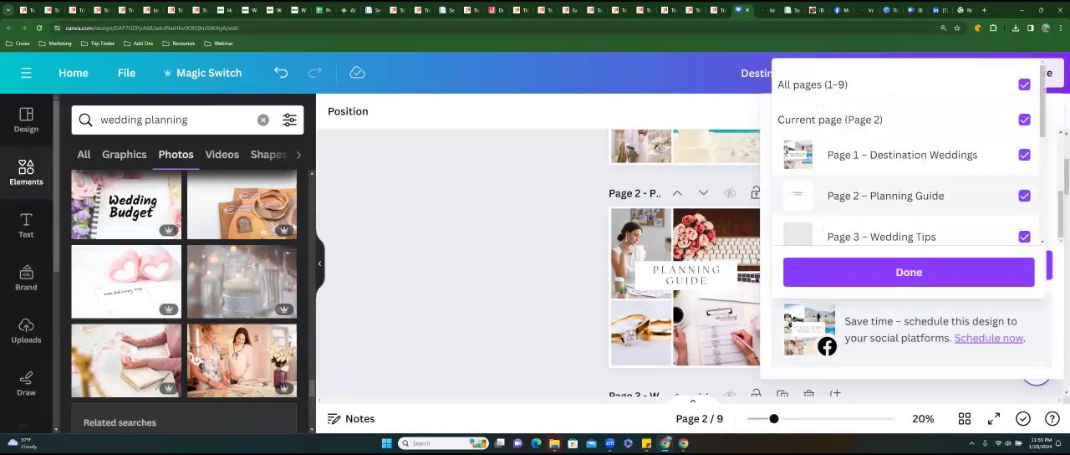
left_click(1024, 84)
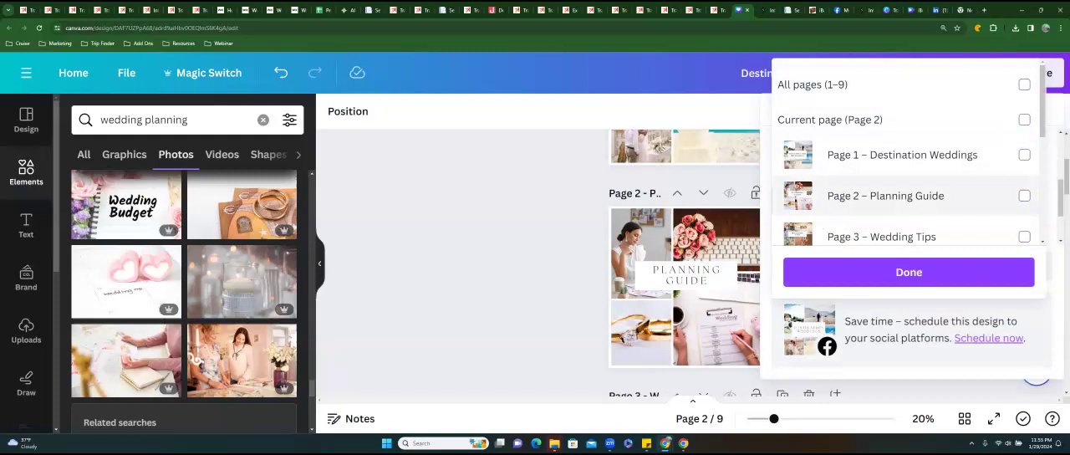
left_click(1024, 195)
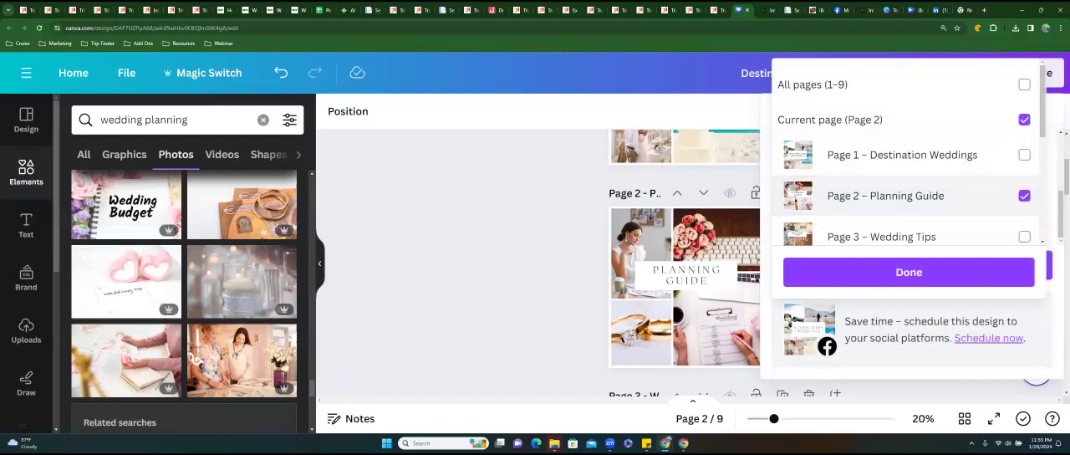
left_click(909, 272)
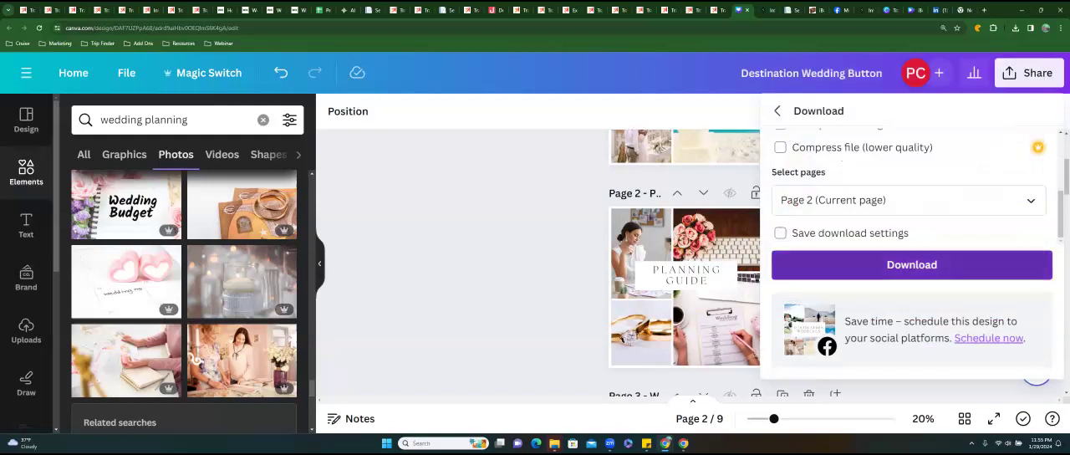
left_click(911, 262)
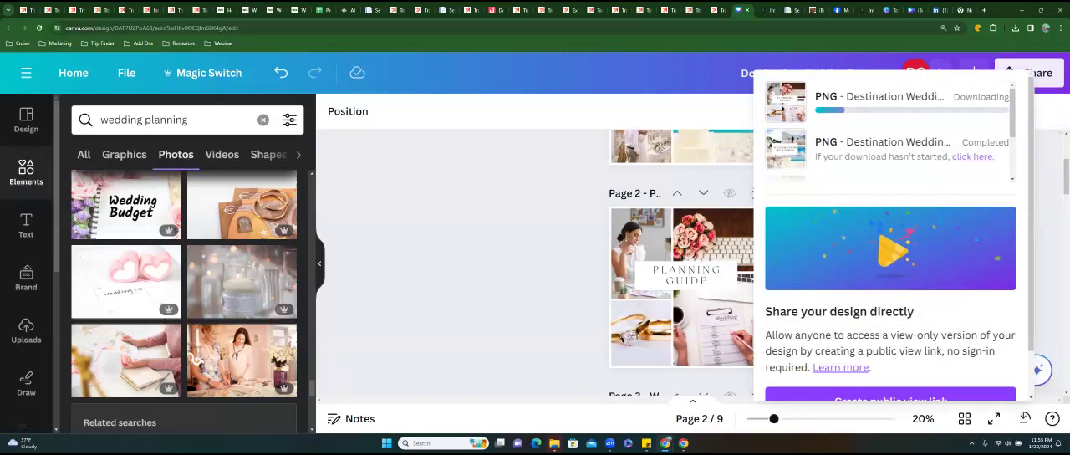
Switch to the Wix editor, upload Planning Guide (1).png from the Downloads folder and add it to the Romance page.
left_click(294, 10)
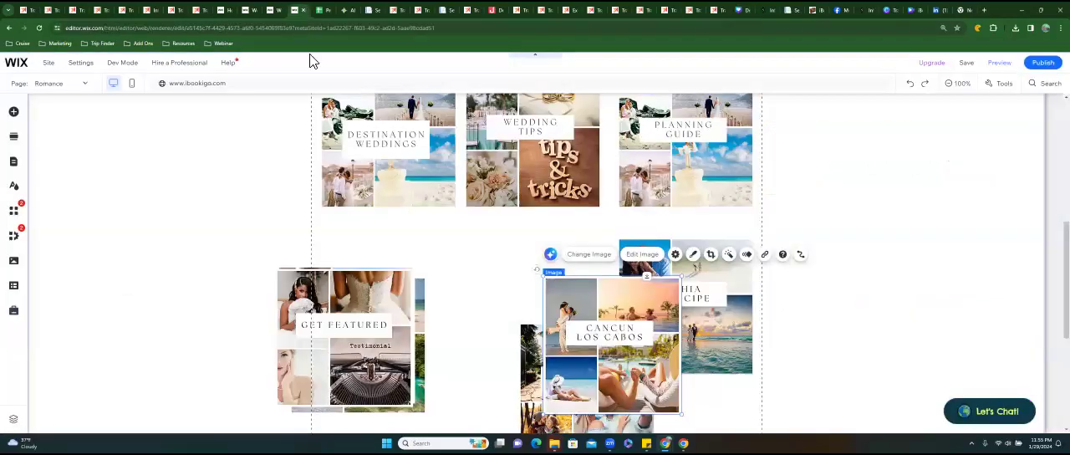
left_click(282, 212)
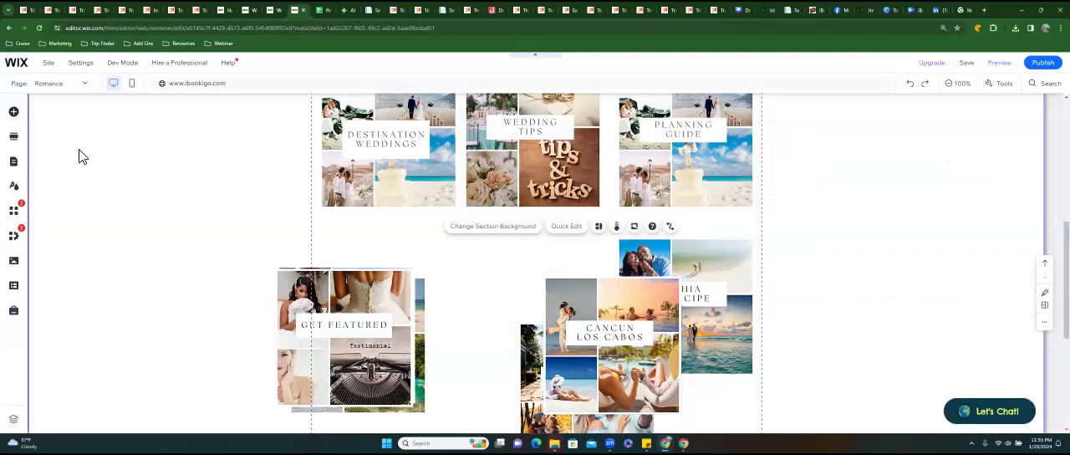
left_click(18, 117)
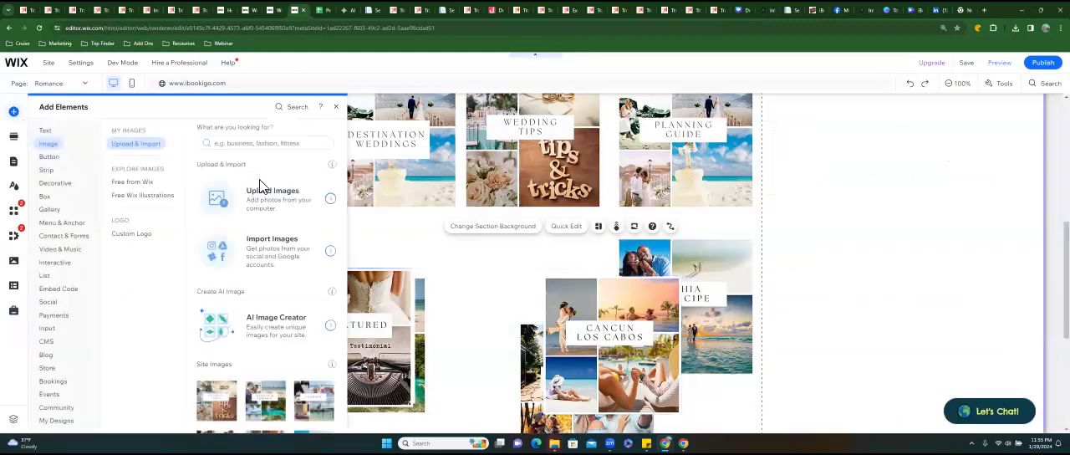
left_click(333, 214)
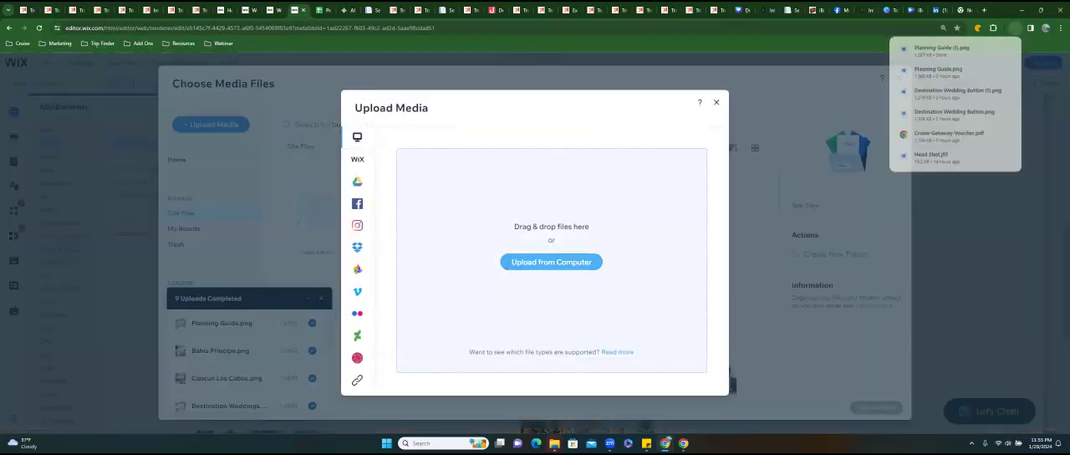
left_click(551, 261)
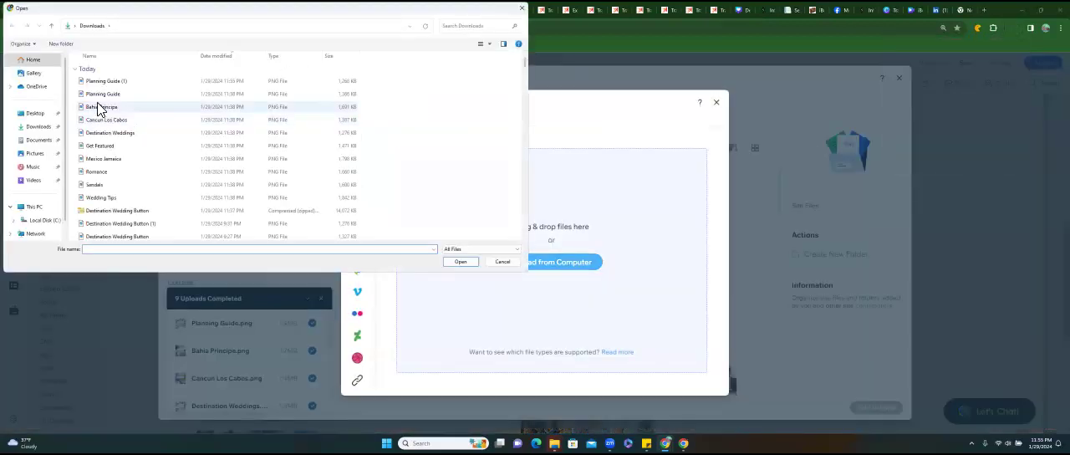
left_click(96, 82)
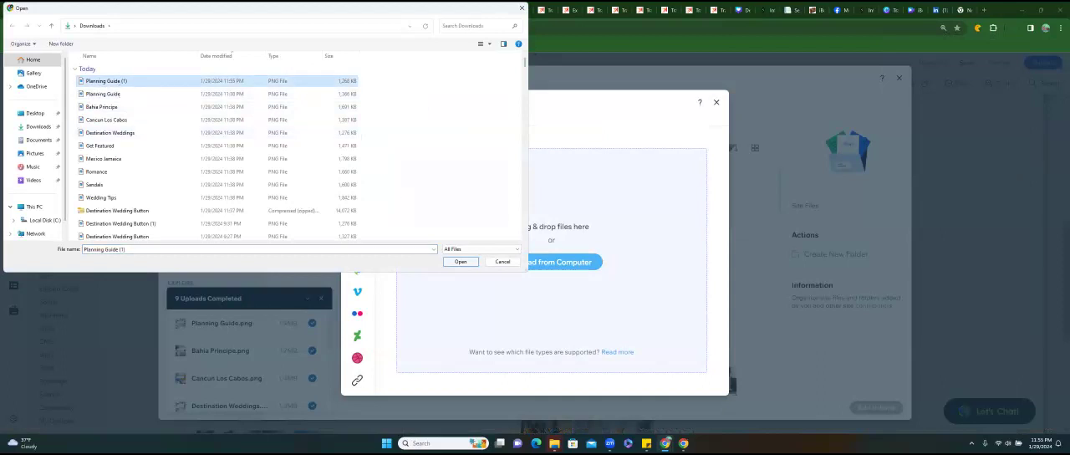
left_click(461, 262)
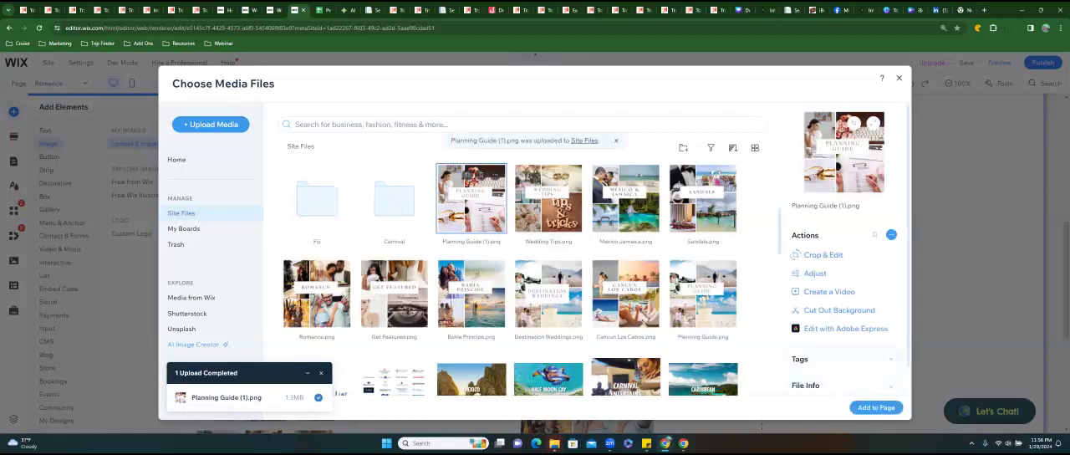
left_click(876, 407)
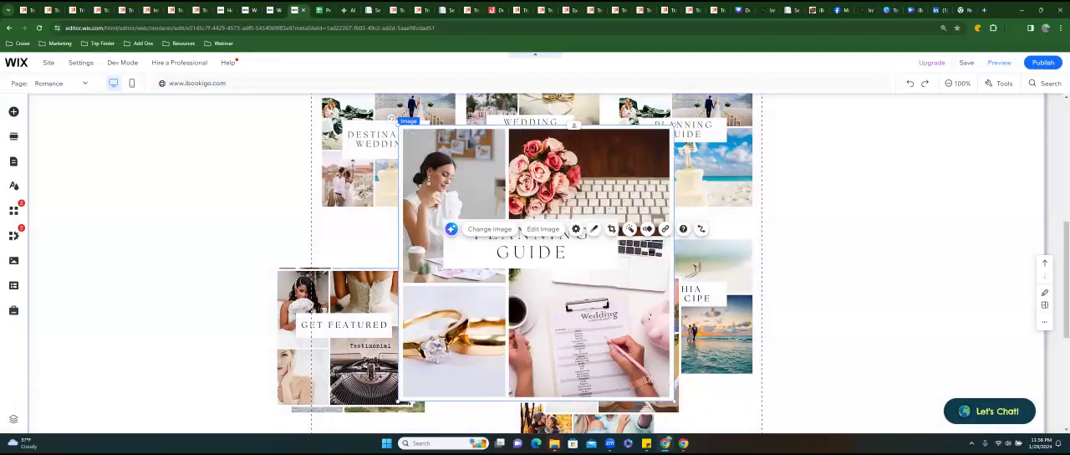
Shrink the new Planning Guide image to the other buttons' size and put it in place of the old one beside Wedding Tips.
left_click_drag(674, 126, 535, 264)
left_click(686, 167)
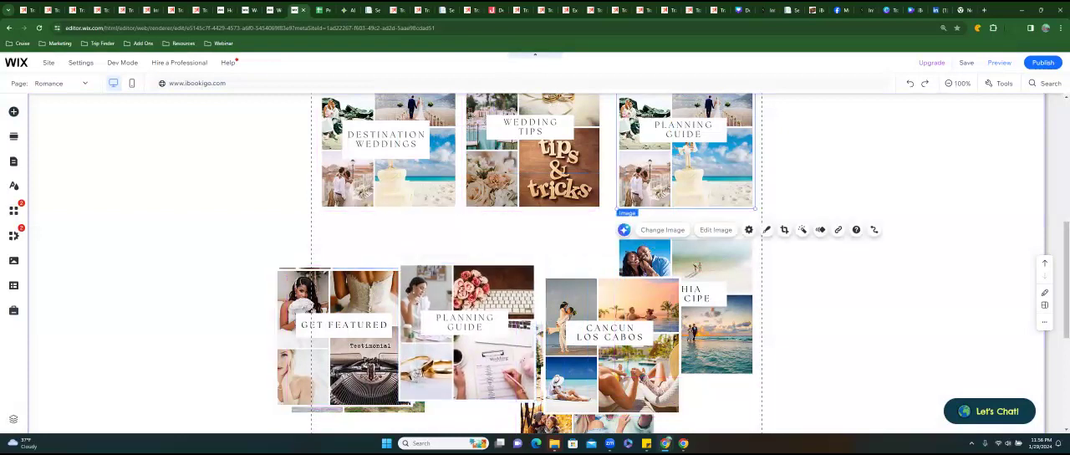
key("Delete")
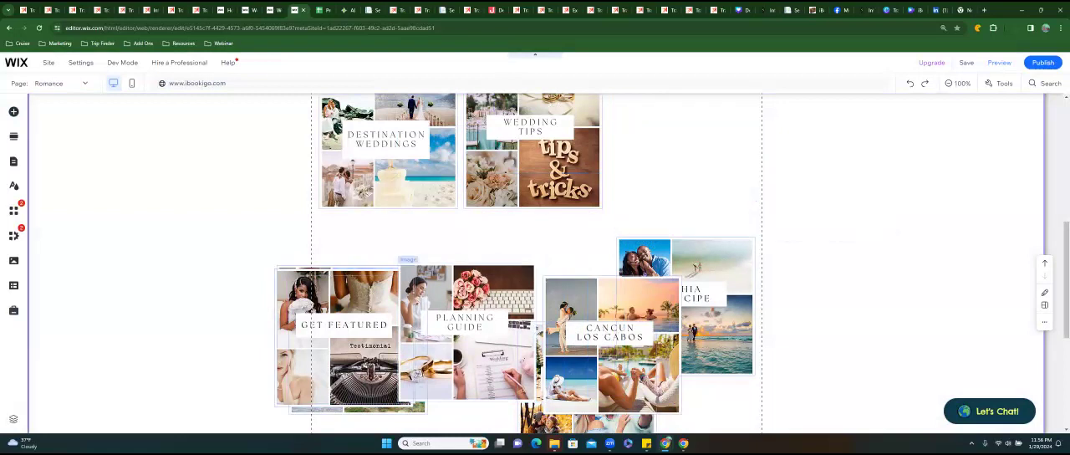
left_click_drag(468, 334, 681, 144)
left_click(543, 246)
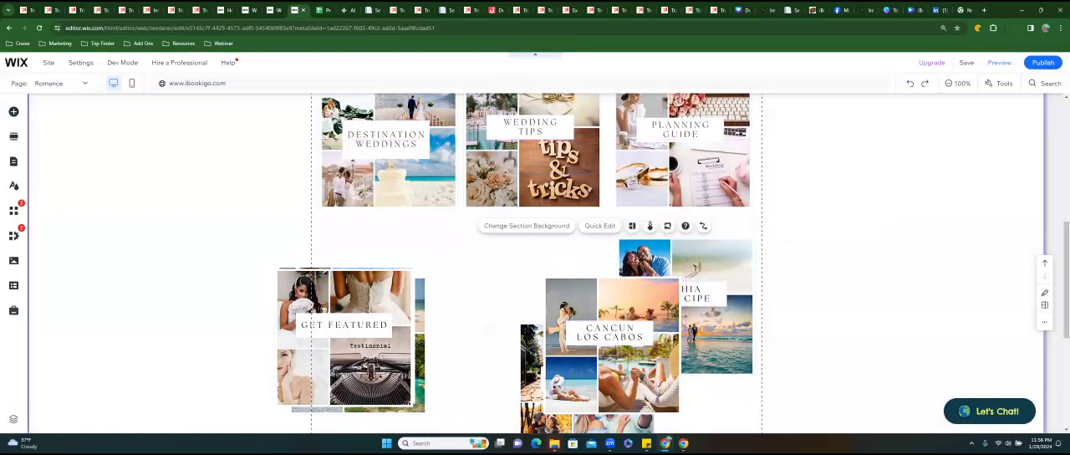
Spread out the stacked images below the first row, moving Get Featured toward Cancun Los Cabos and Sandals beside Mexico & Jamaica.
scroll(543, 247, "up", 2)
scroll(544, 264, "up", 1)
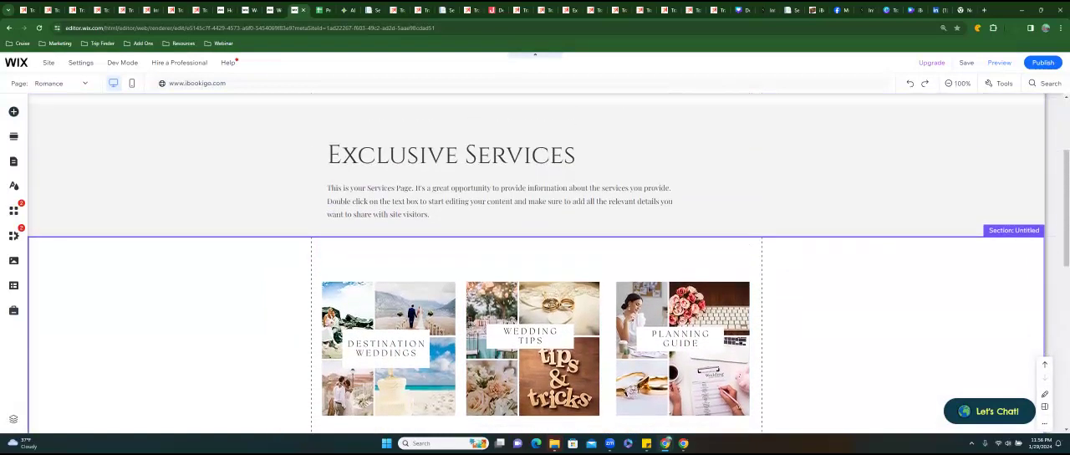
scroll(543, 264, "down", 3)
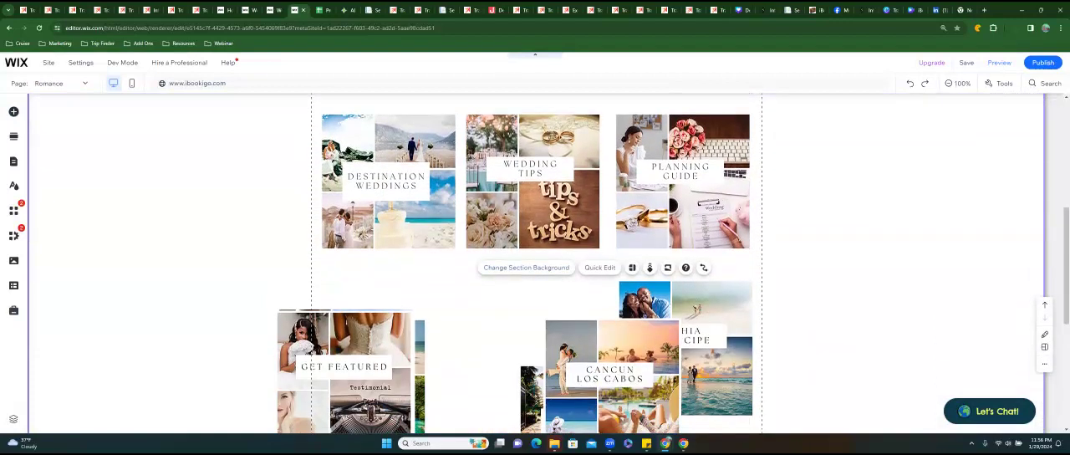
left_click(345, 361)
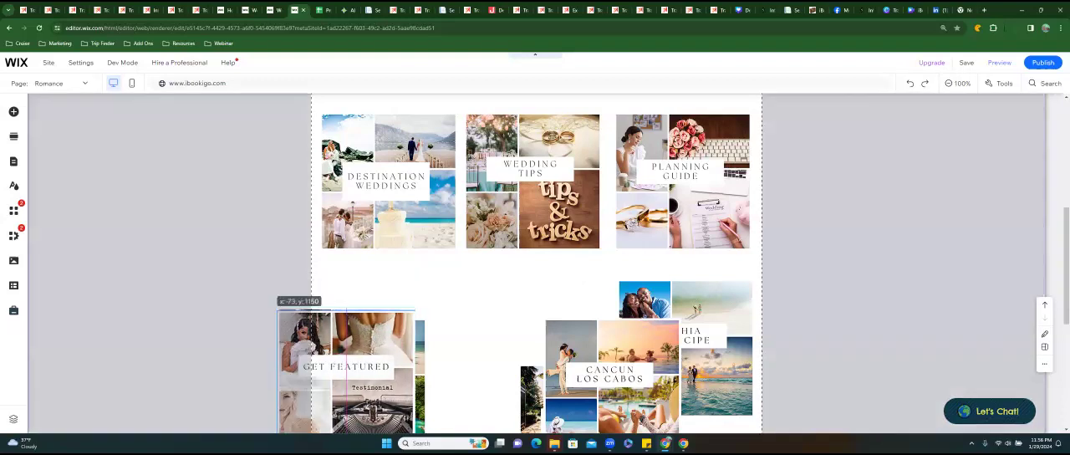
left_click_drag(345, 361, 608, 361)
left_click(351, 351)
left_click_drag(351, 351, 479, 351)
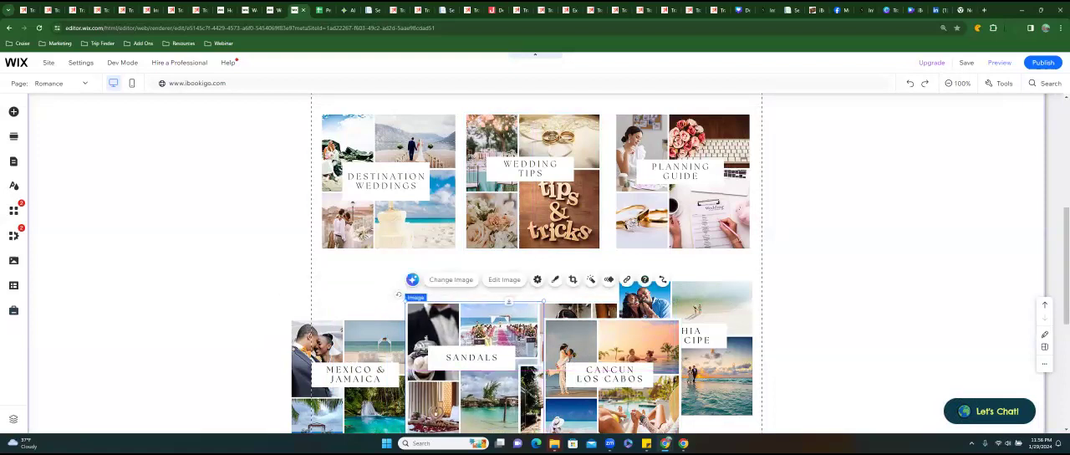
Move the Mexico & Jamaica image out of the way and place Sandals directly below Destination Weddings.
left_click(352, 351)
left_click_drag(351, 351, 601, 341)
left_click(474, 358)
left_click_drag(474, 358, 387, 334)
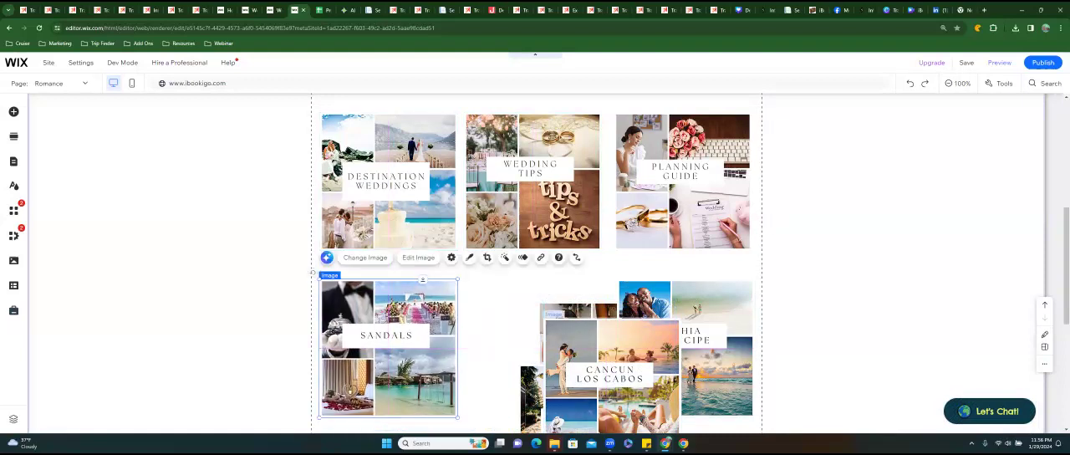
Move the Bahia Principe, Romance and Cancun Los Cabos images lower on the page, clear of Sandals and Get Featured.
left_click_drag(611, 376, 426, 360)
left_click_drag(686, 349, 461, 372)
scroll(656, 378, "down", 3)
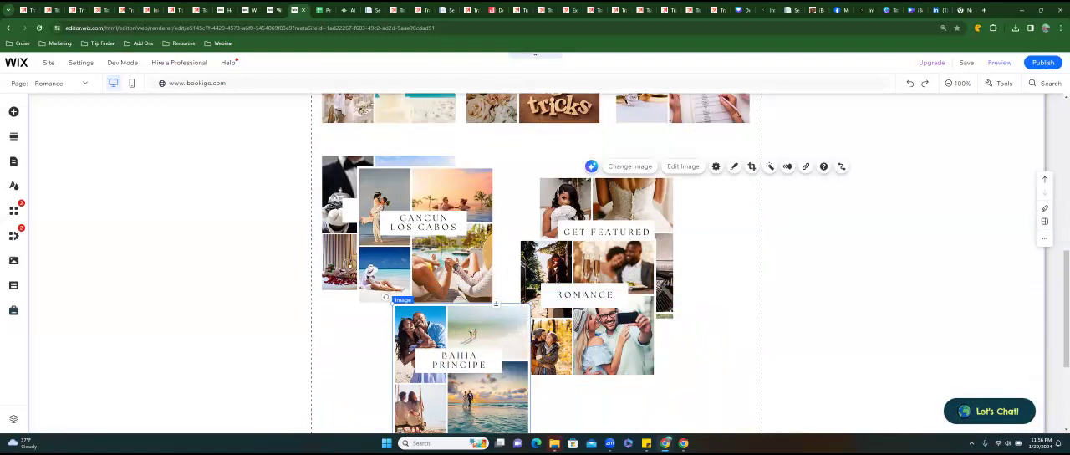
left_click_drag(588, 313, 602, 394)
left_click_drag(423, 221, 646, 367)
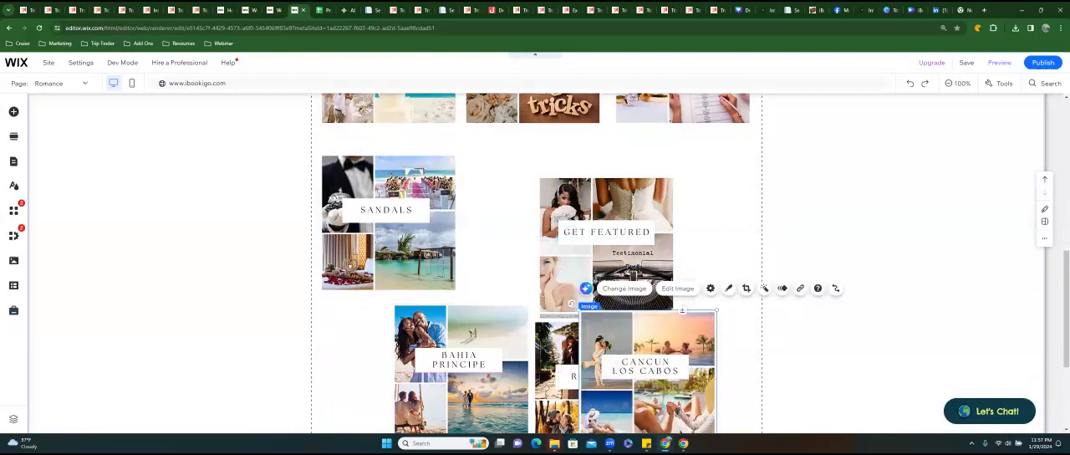
Complete the second row with Get Featured beside Sandals and Bahia Principe under Planning Guide, moving Mexico & Jamaica below Sandals.
left_click(585, 218)
left_click_drag(586, 217, 510, 194)
left_click_drag(532, 222, 532, 222)
left_click_drag(640, 251, 321, 354)
left_click_drag(460, 360, 681, 209)
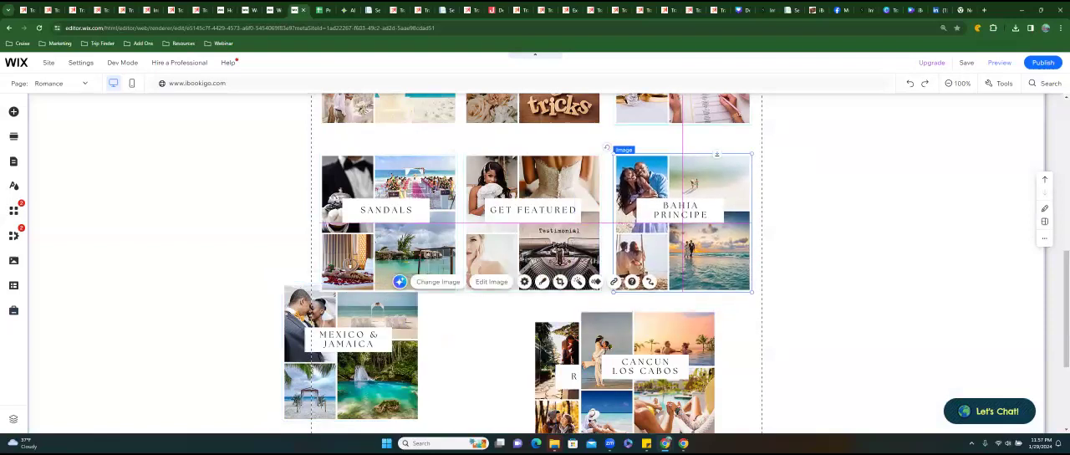
scroll(412, 215, "up", 2)
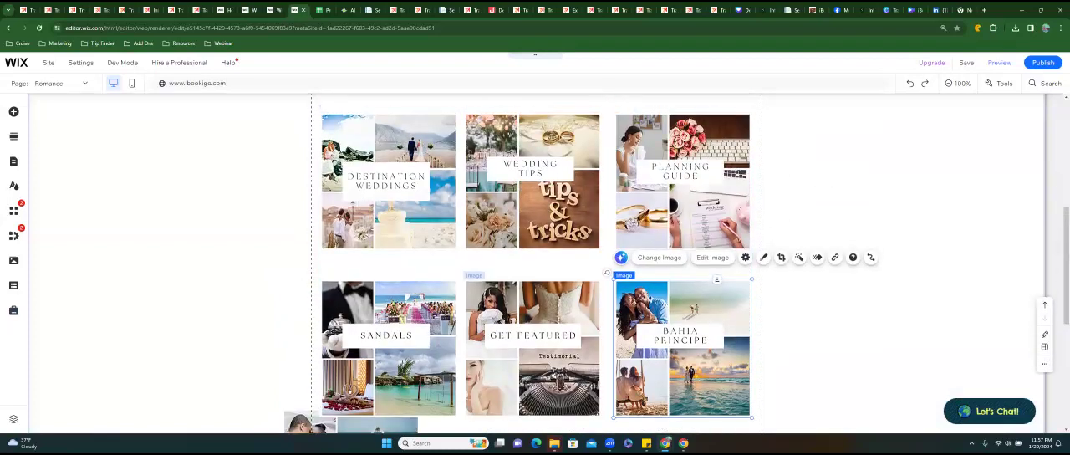
Line up Mexico & Jamaica, Romance and Cancun Los Cabos as an evenly spaced third row under the second one.
scroll(577, 335, "down", 2)
scroll(577, 334, "down", 2)
left_click_drag(648, 296, 686, 294)
left_click_drag(376, 276, 412, 294)
left_click_drag(591, 293, 518, 284)
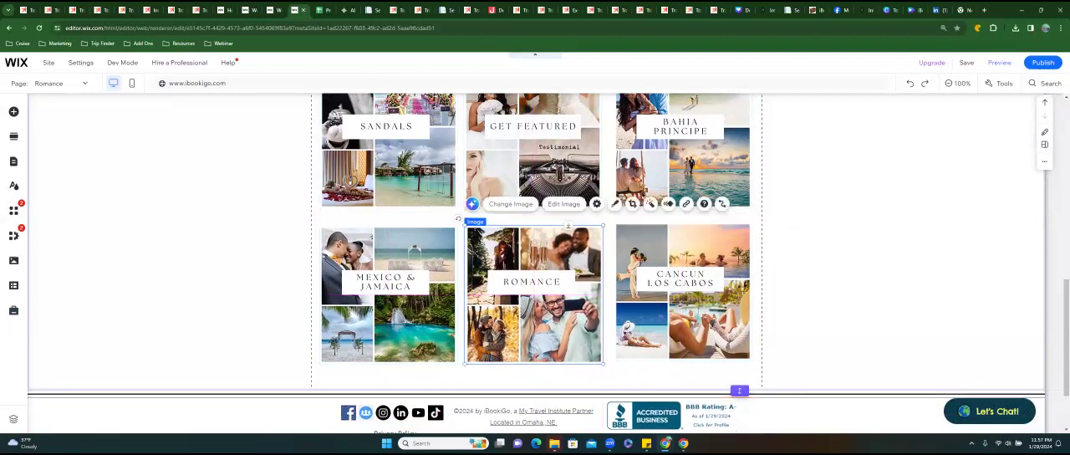
left_click_drag(672, 288, 671, 291)
left_click(815, 282)
Apply the light grey frame with corner screws from My frames to the Destination Weddings image.
scroll(577, 284, "up", 4)
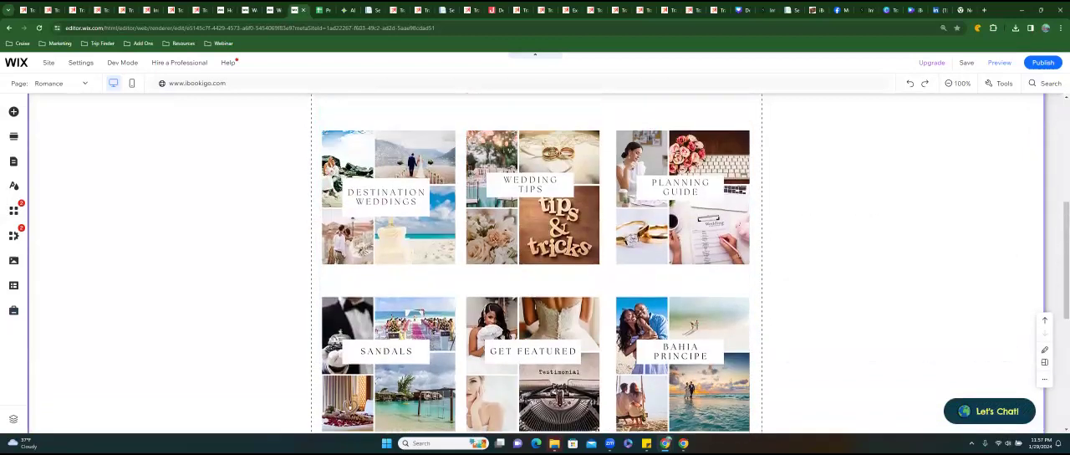
scroll(371, 216, "up", 2)
left_click(371, 216)
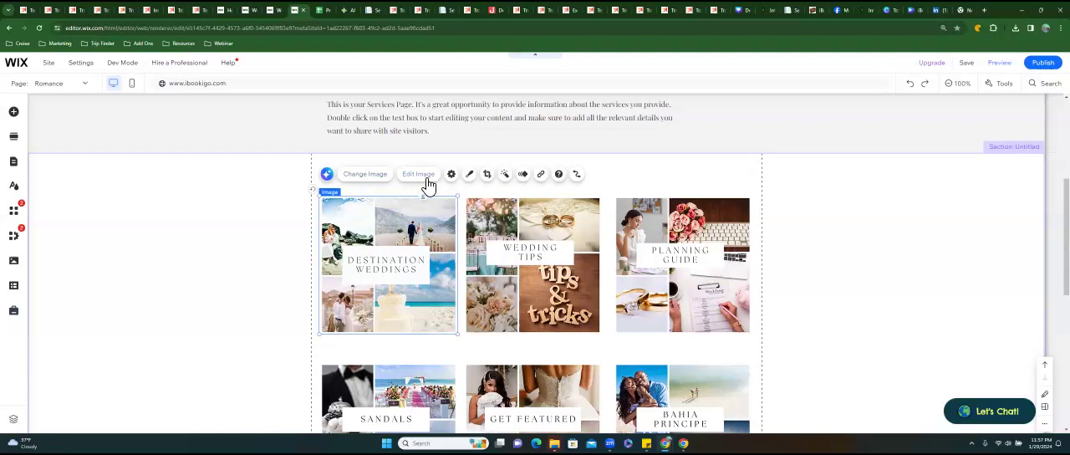
left_click(470, 174)
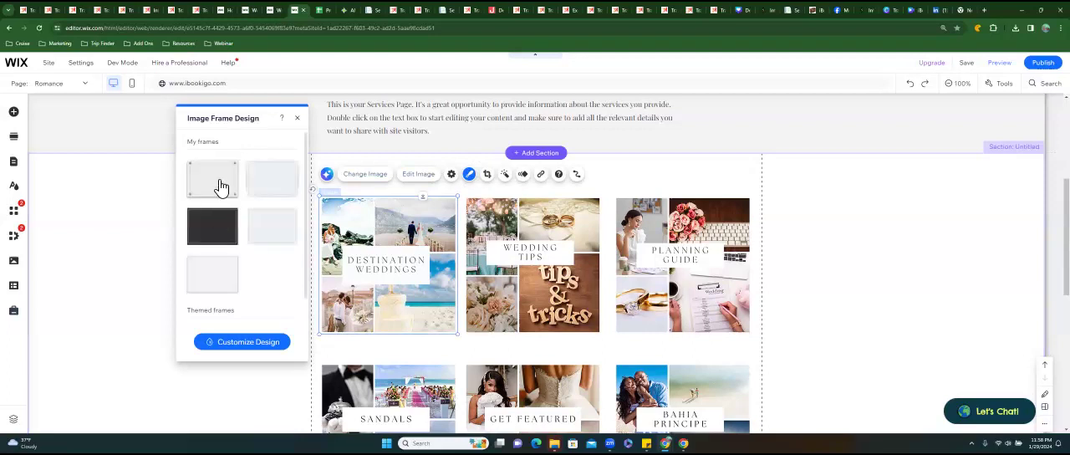
left_click(221, 186)
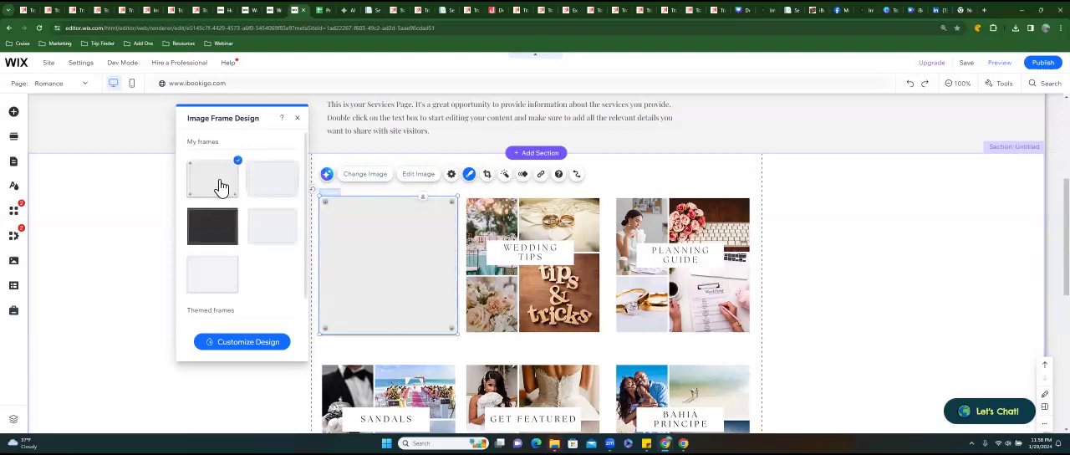
Give the Wedding Tips and Planning Guide images the same light grey corner-screw frame.
left_click(527, 218)
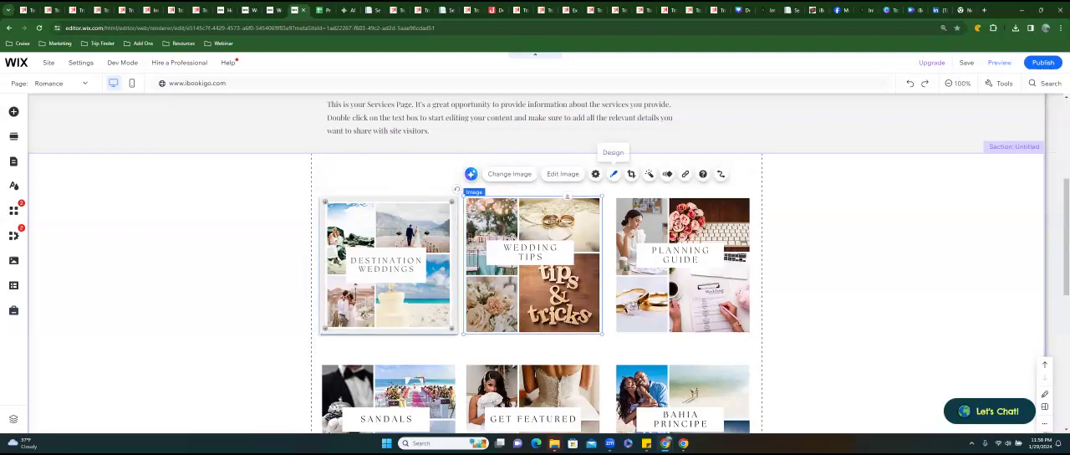
left_click(613, 174)
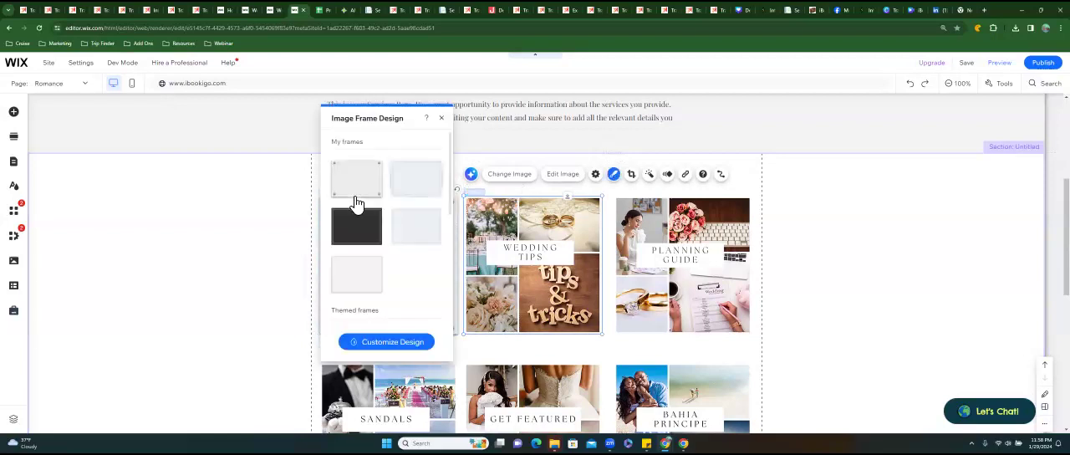
left_click(357, 180)
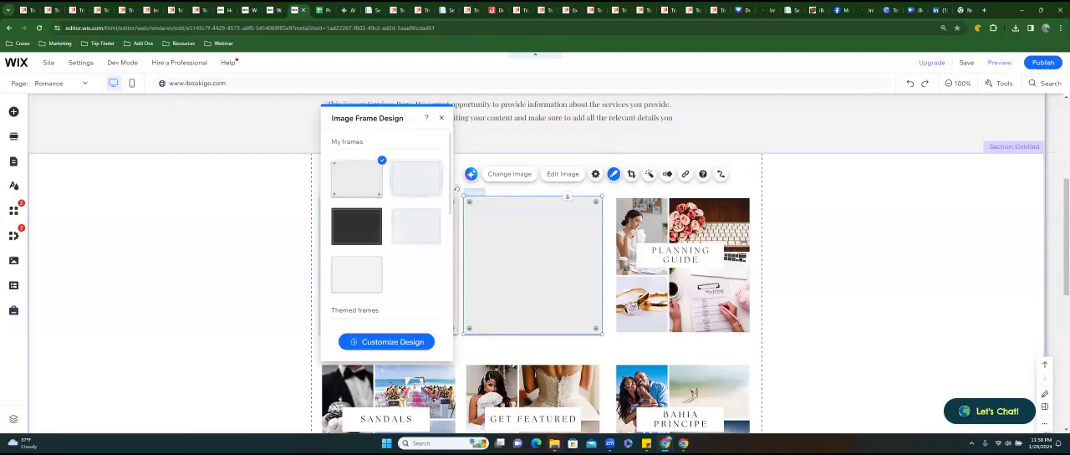
left_click(673, 251)
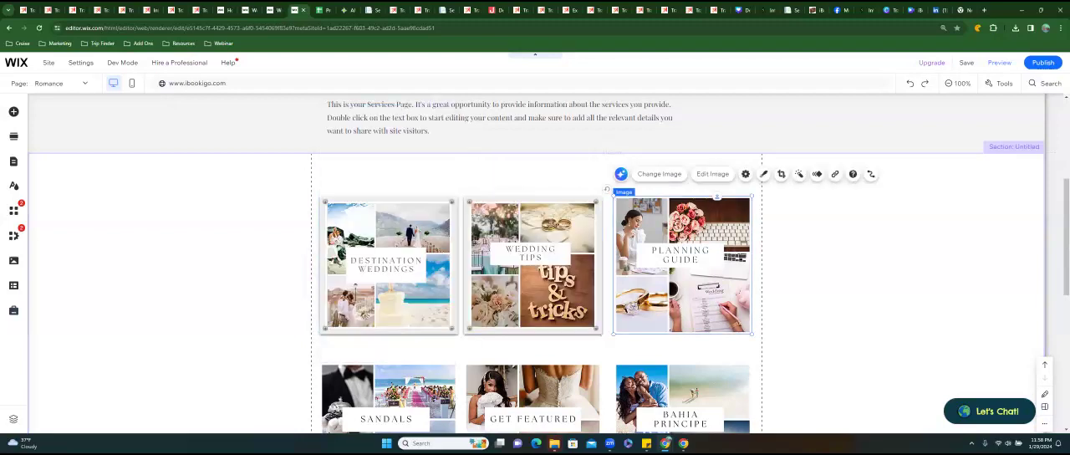
left_click(764, 174)
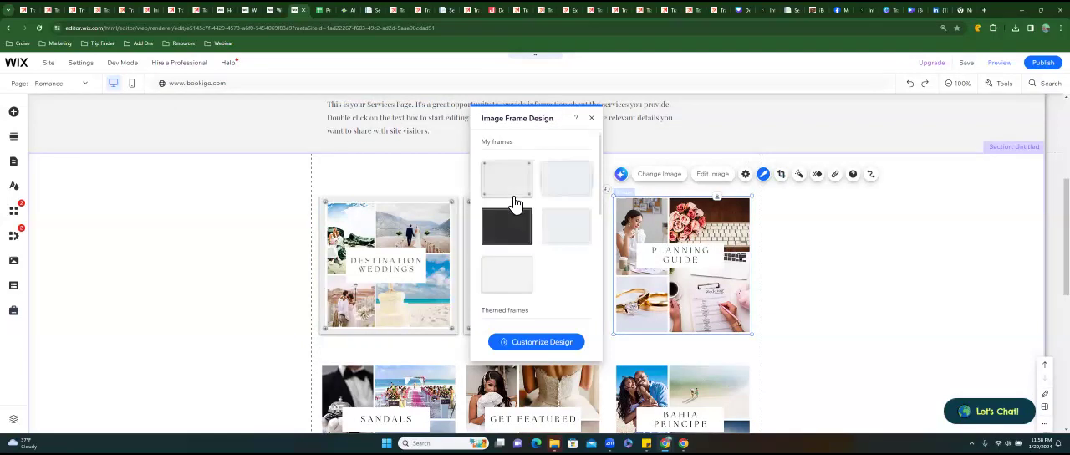
left_click(510, 200)
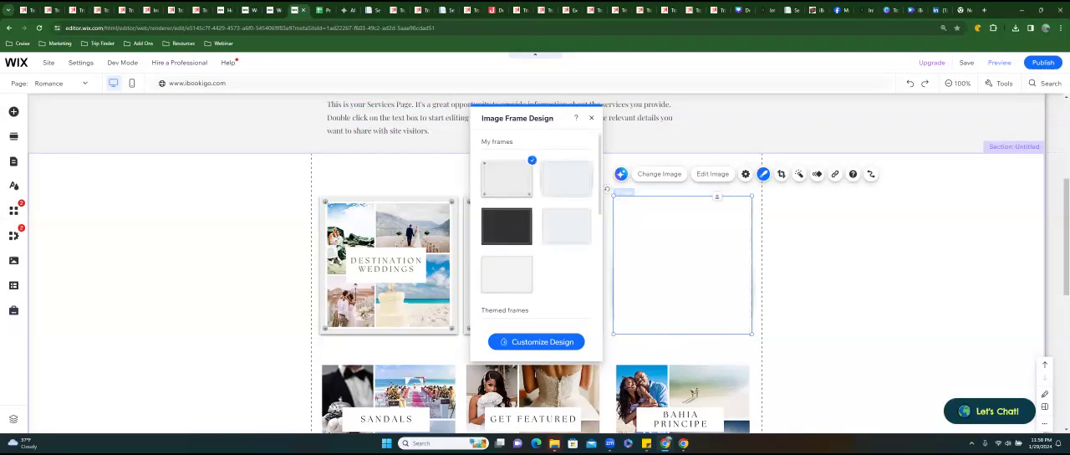
Apply the light grey corner-screw frame to the second-row images Sandals, Get Featured and Bahia Principe.
scroll(418, 368, "down", 2)
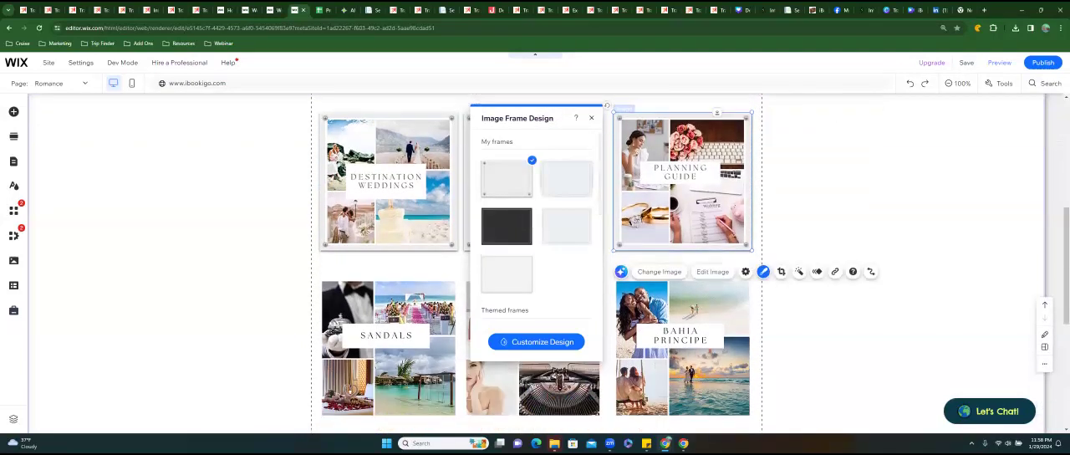
left_click(351, 391)
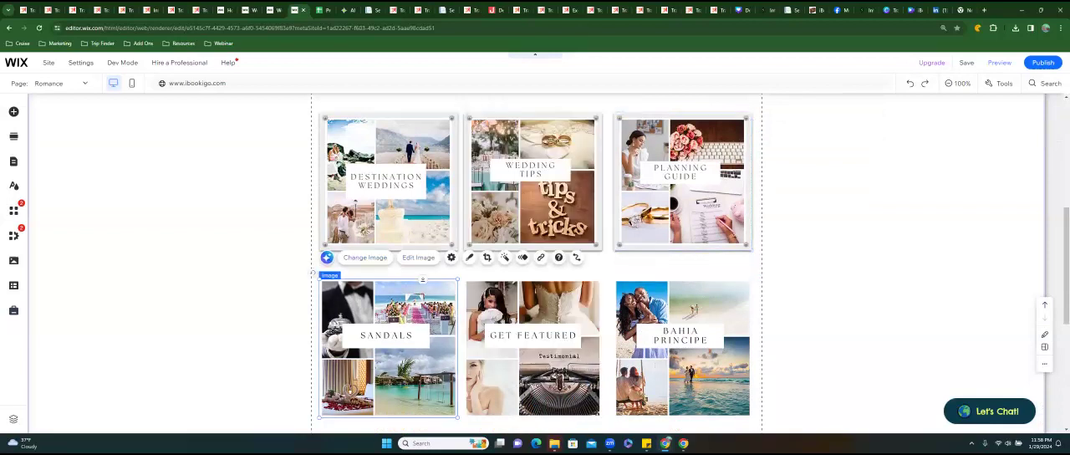
left_click(469, 257)
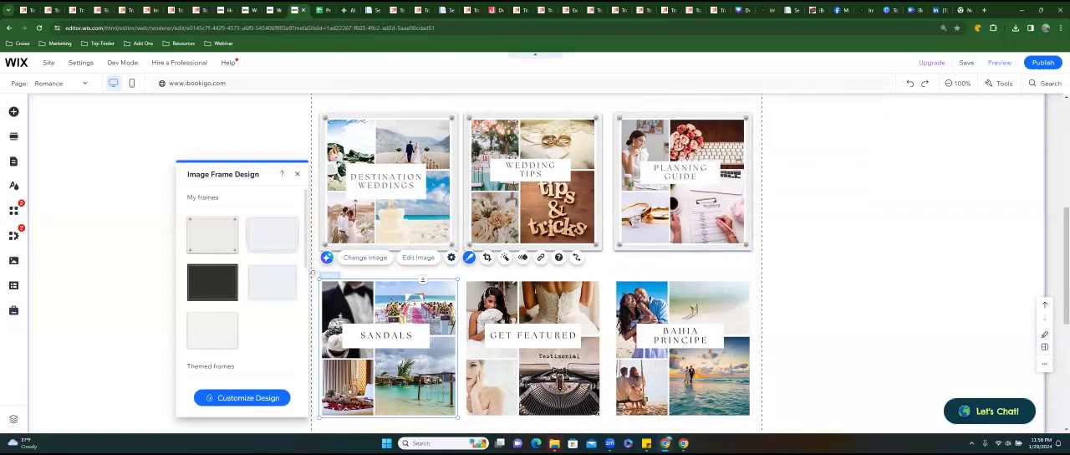
left_click(212, 234)
left_click(502, 309)
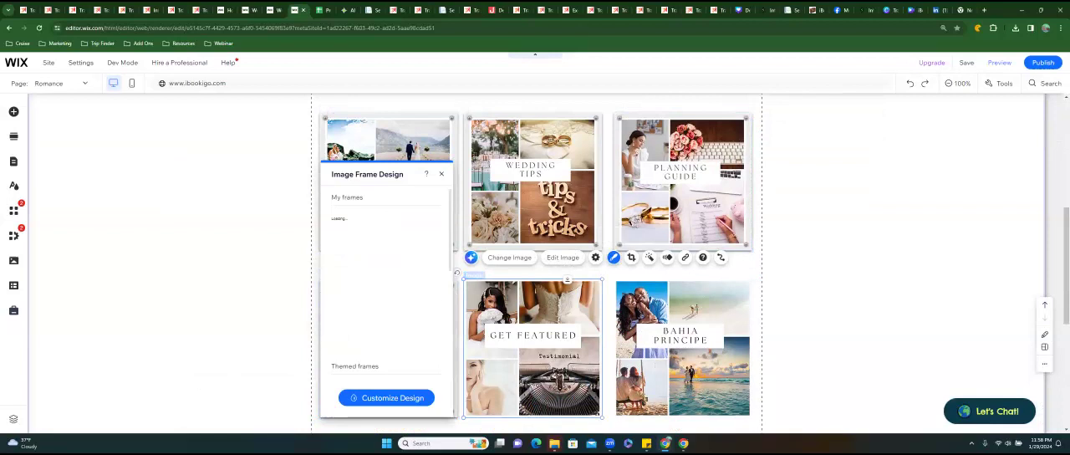
left_click(357, 235)
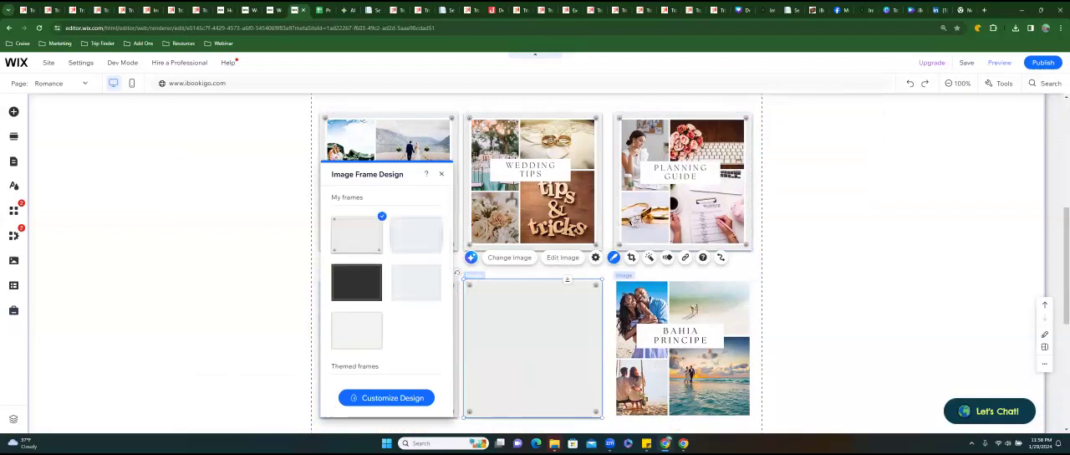
left_click(683, 356)
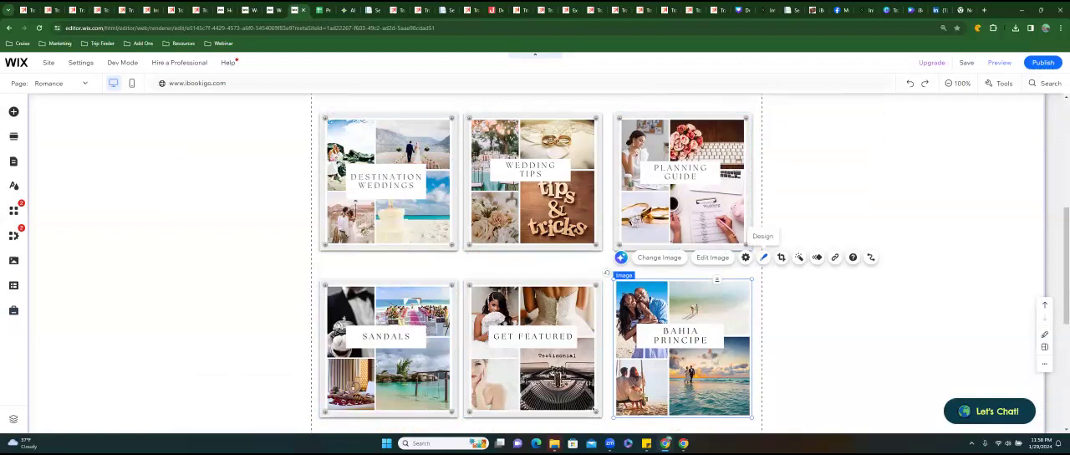
left_click(764, 256)
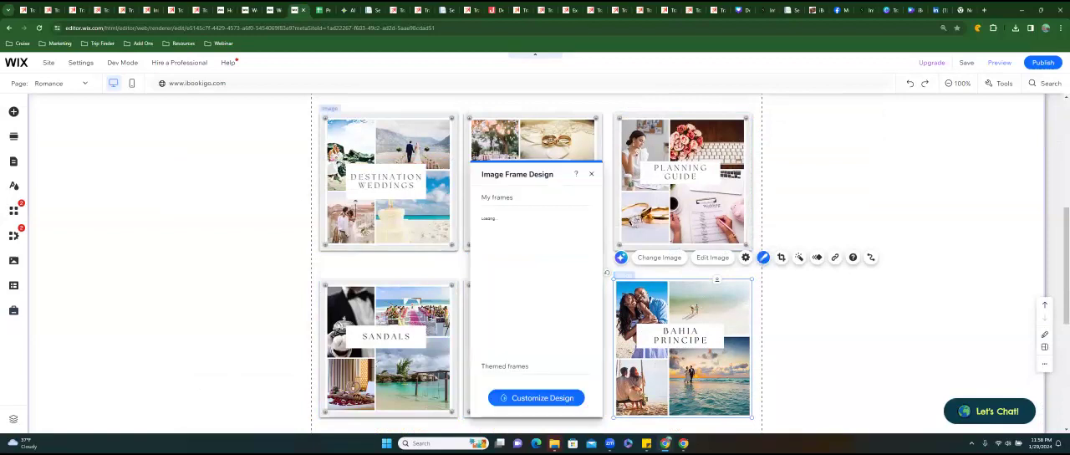
left_click(506, 234)
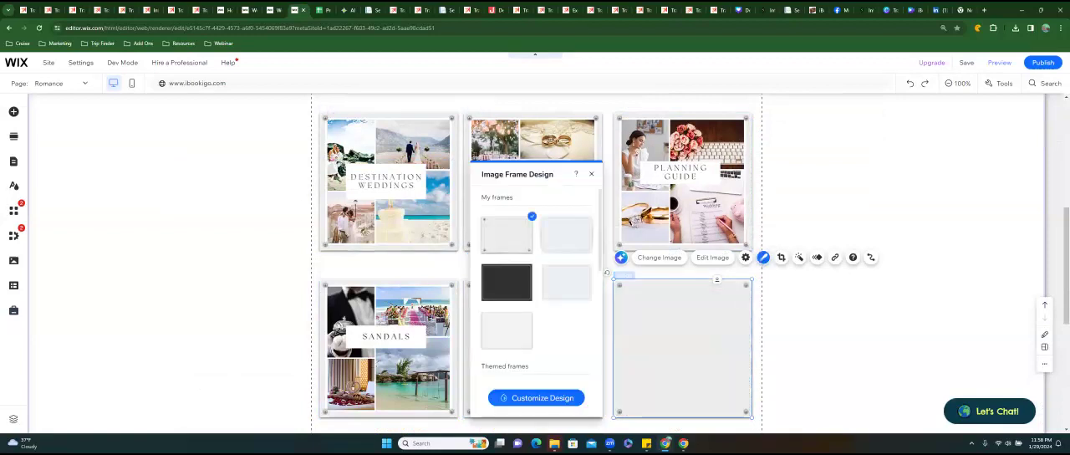
Apply the light grey corner-screw frame to the Cancun Los Cabos and Mexico & Jamaica images in the third row.
scroll(682, 264, "down", 2)
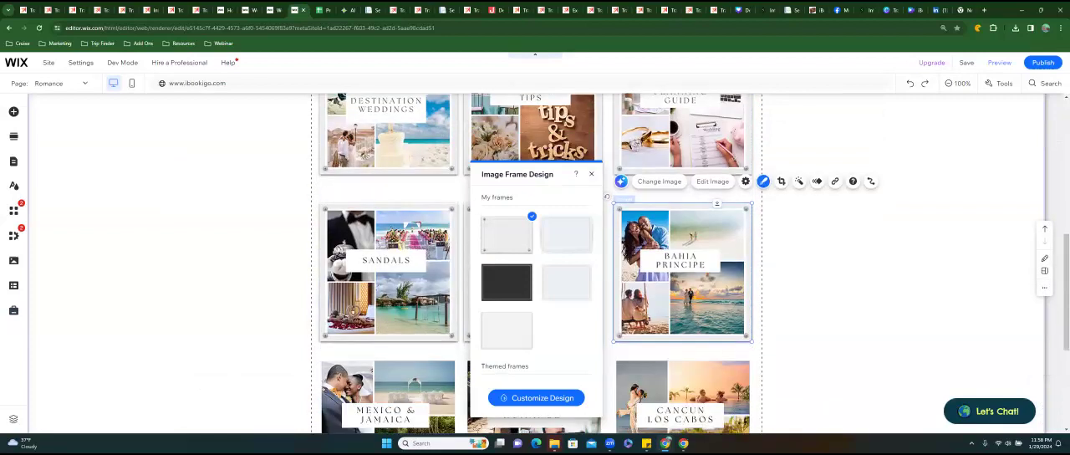
left_click(644, 400)
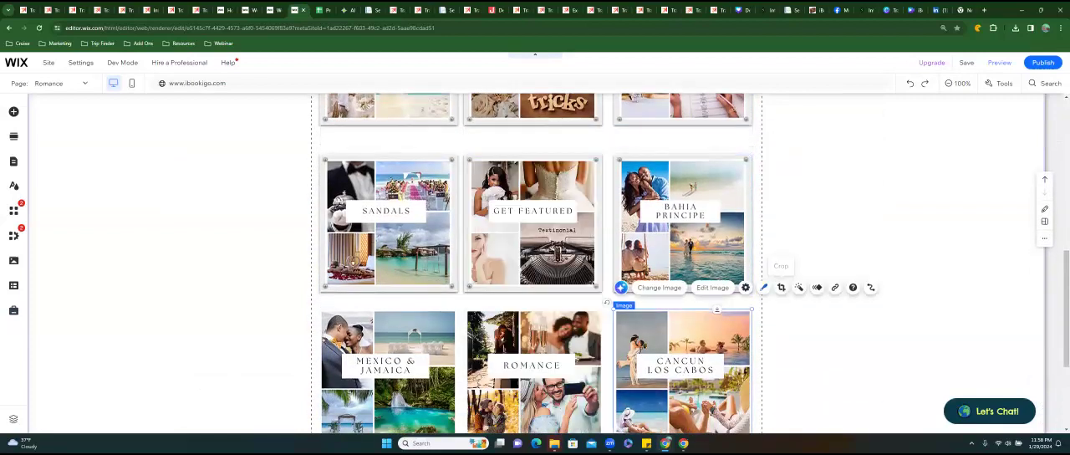
left_click(764, 287)
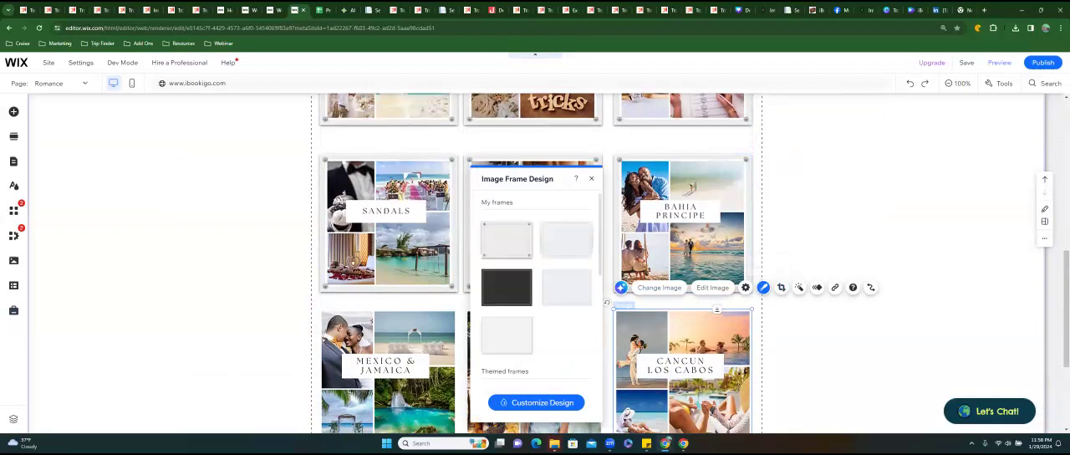
left_click(506, 240)
left_click(415, 383)
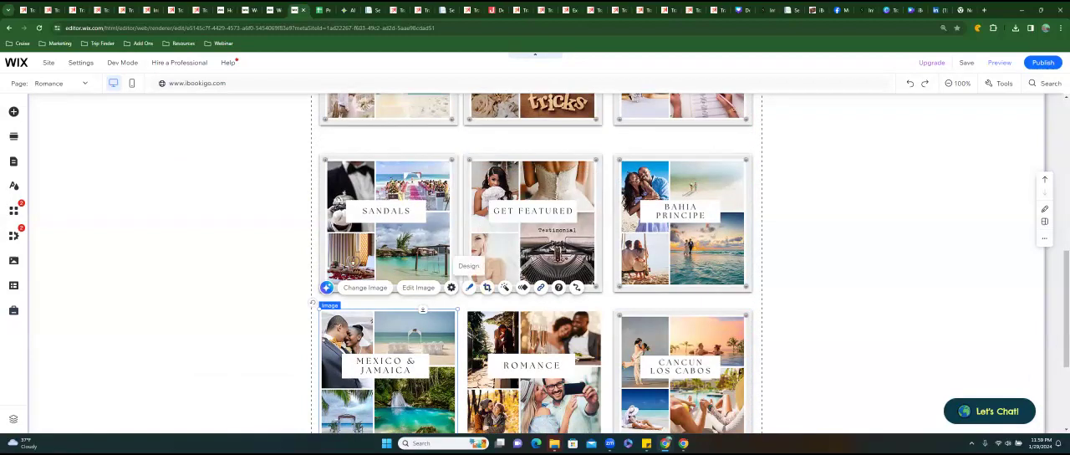
left_click(469, 287)
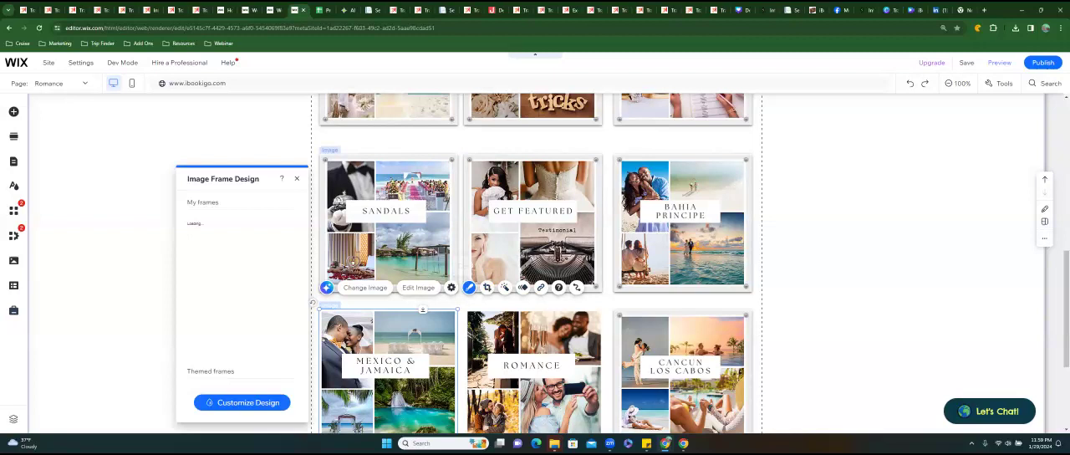
left_click(213, 240)
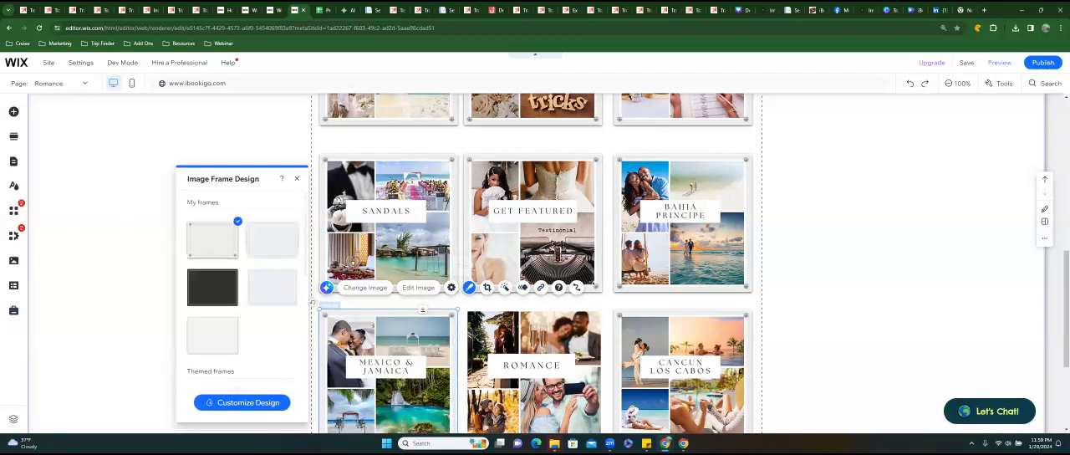
Put the light grey corner-screw frame on the Romance image, close the frame design settings and deselect the image.
left_click(527, 351)
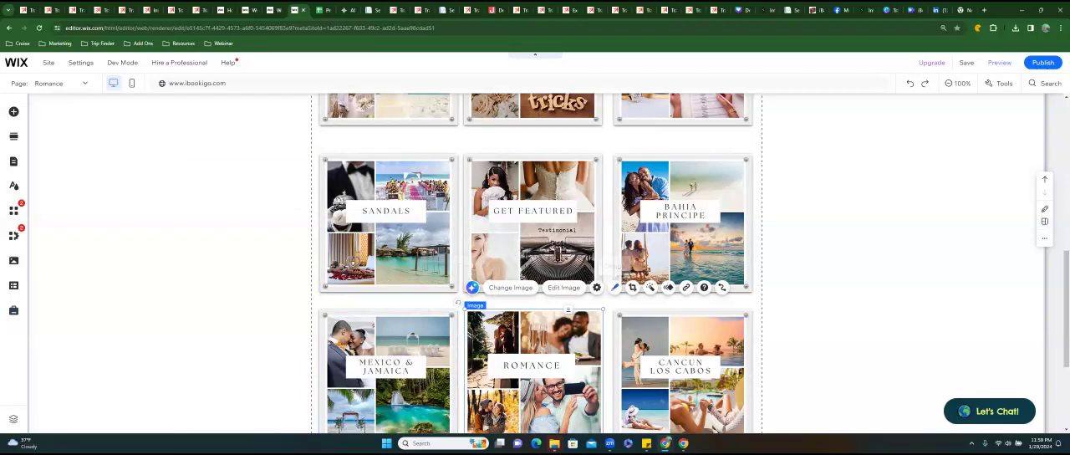
left_click(615, 287)
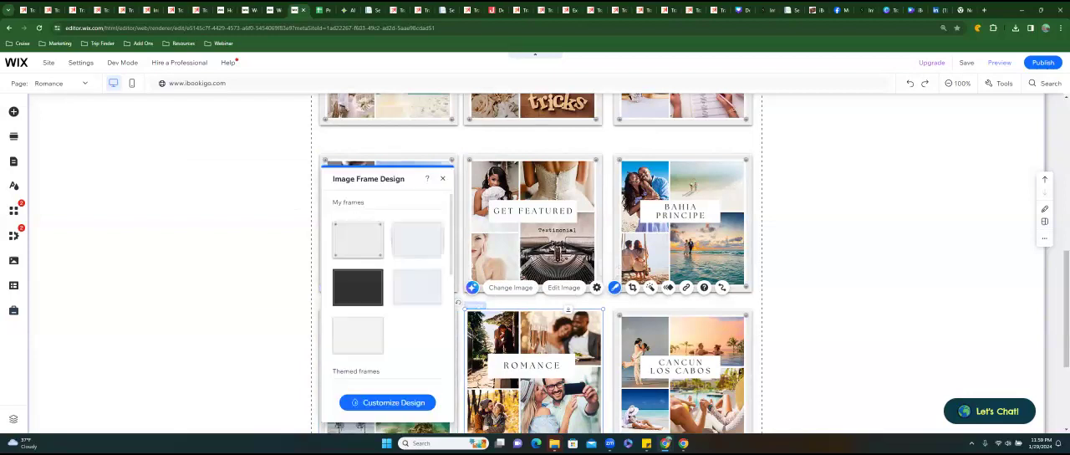
left_click(377, 234)
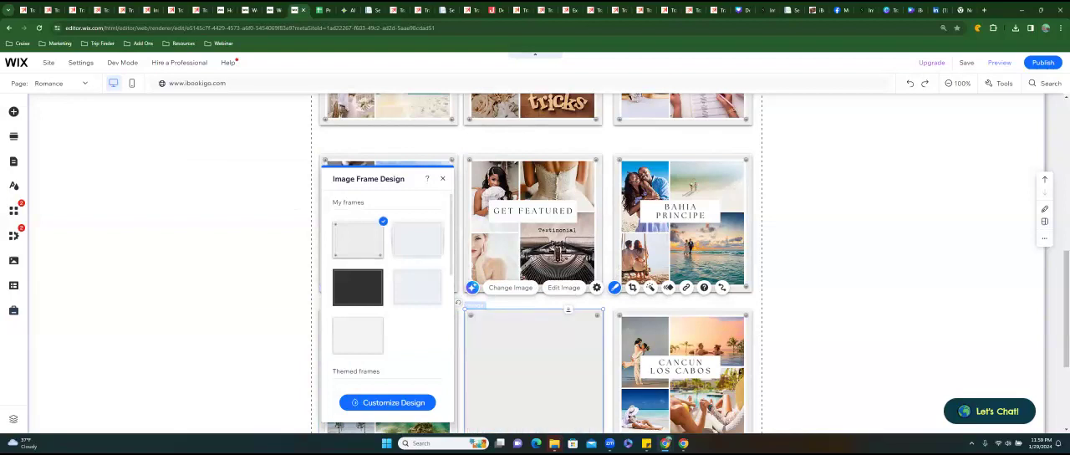
left_click(443, 179)
left_click(836, 325)
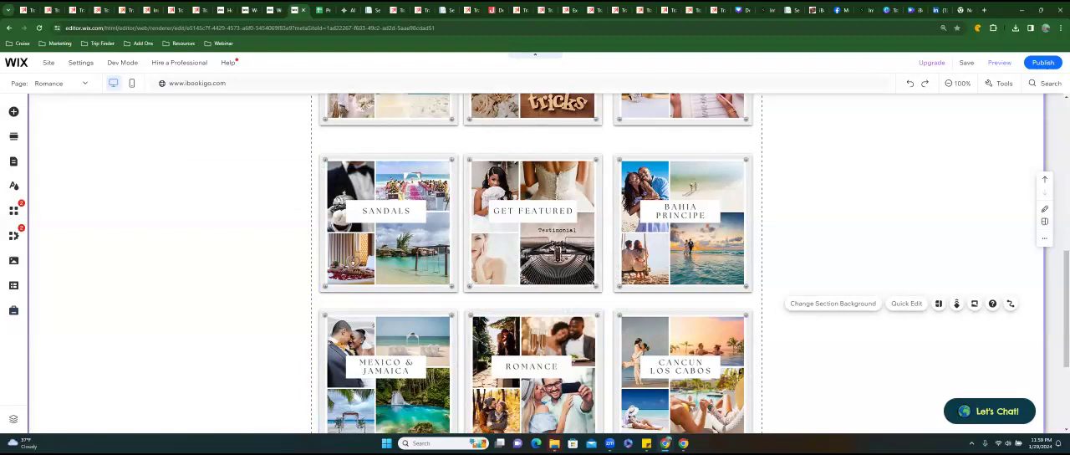
scroll(535, 264, "up", 2)
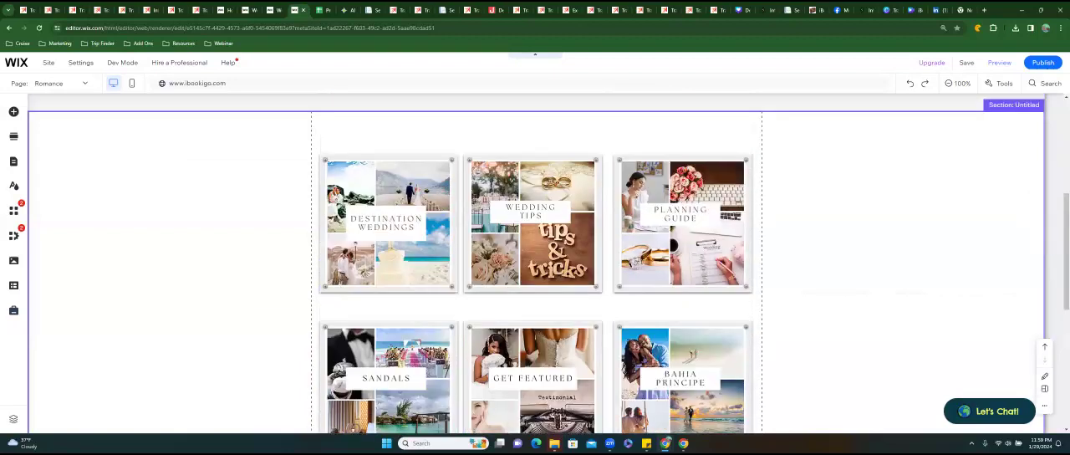
scroll(535, 265, "down", 4)
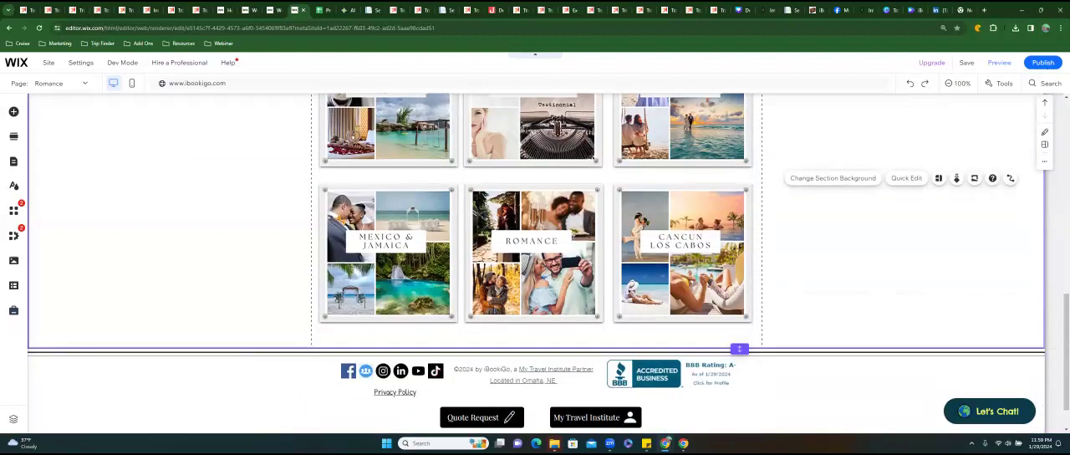
scroll(535, 264, "up", 5)
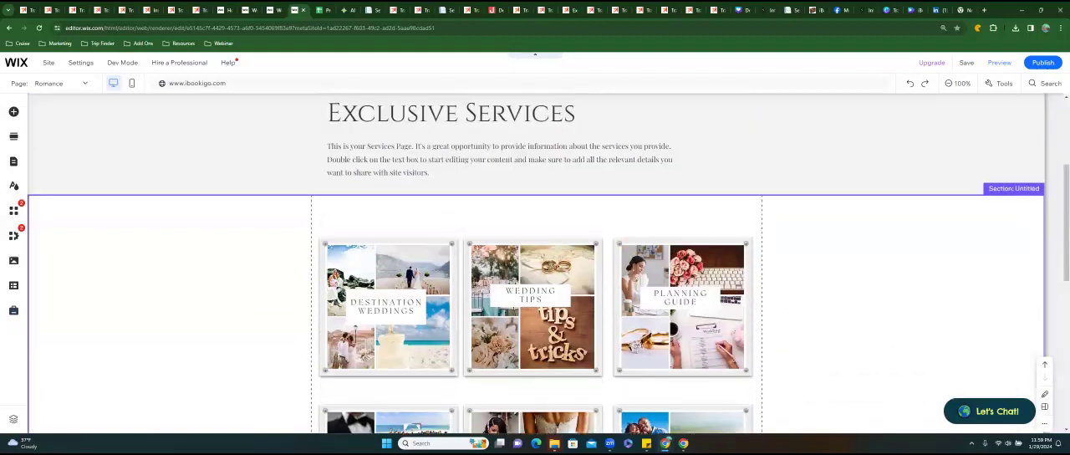
scroll(535, 264, "up", 2)
scroll(535, 264, "down", 2)
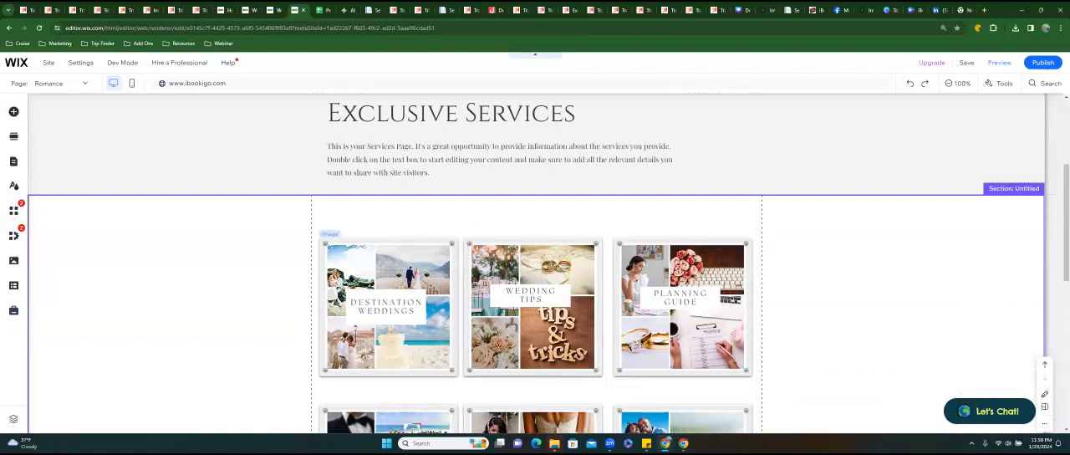
left_click(410, 278)
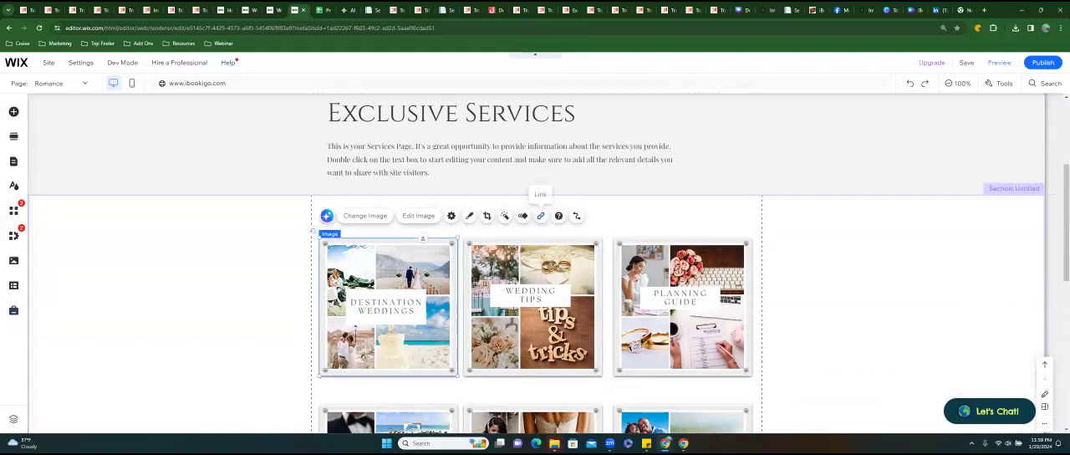
left_click(540, 215)
left_click(440, 215)
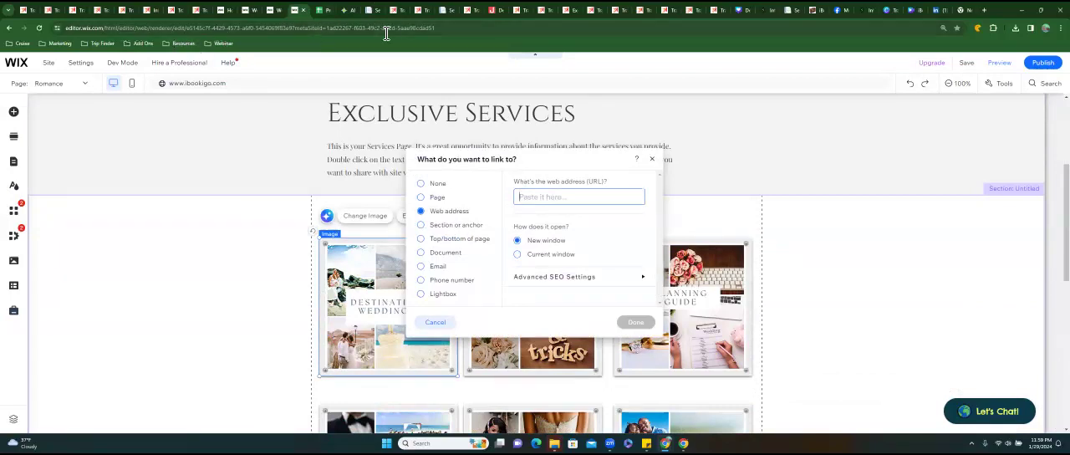
Find the Perfect Honeymoons in Mexico & Jamaica promotion page among the open pages, copy its web address and close the page.
left_click(326, 12)
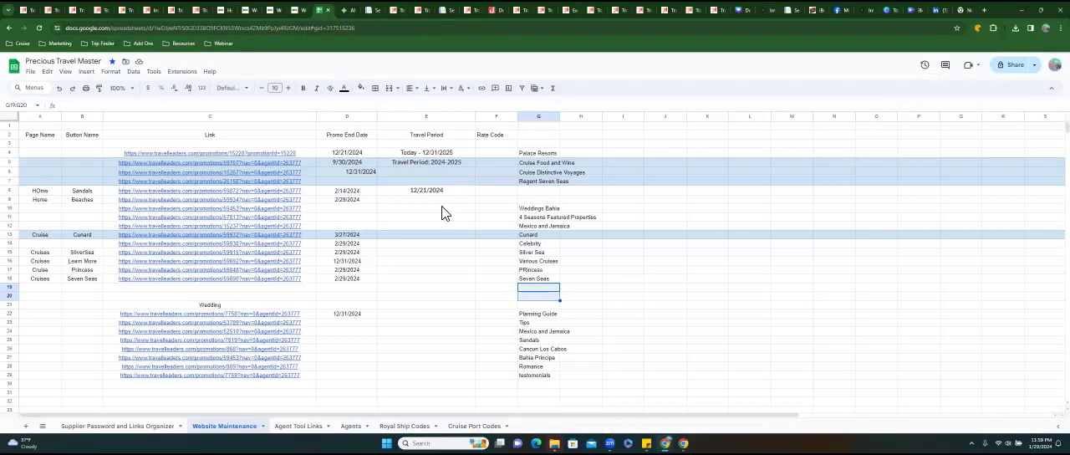
left_click(396, 11)
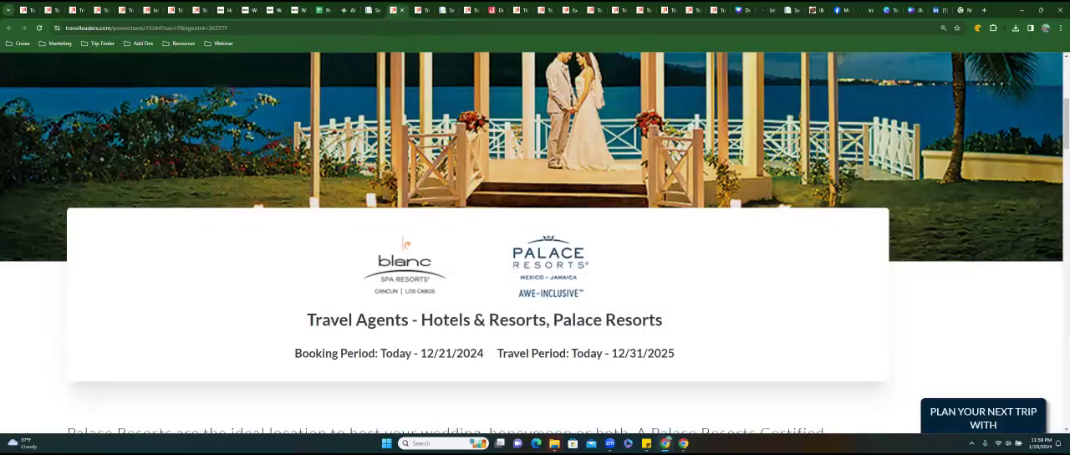
scroll(532, 242, "up", 5)
left_click(423, 11)
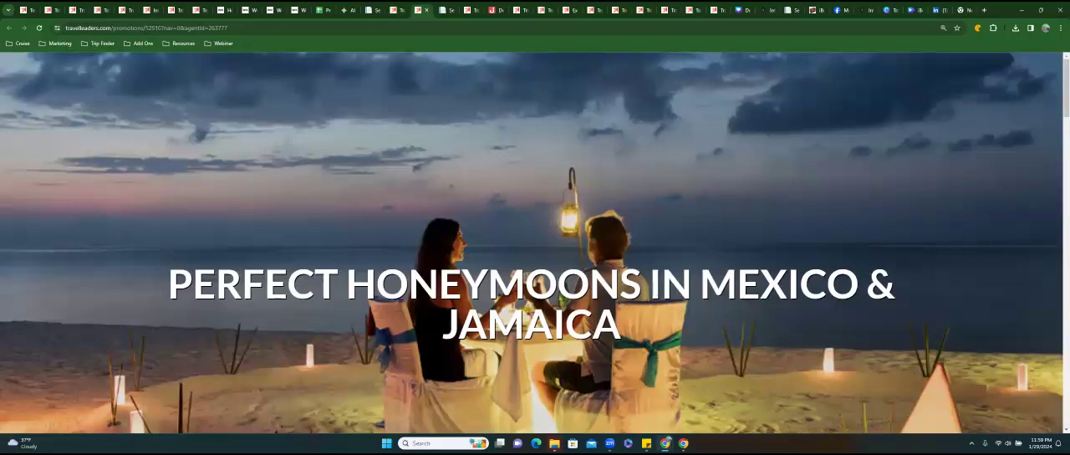
scroll(535, 243, "down", 4)
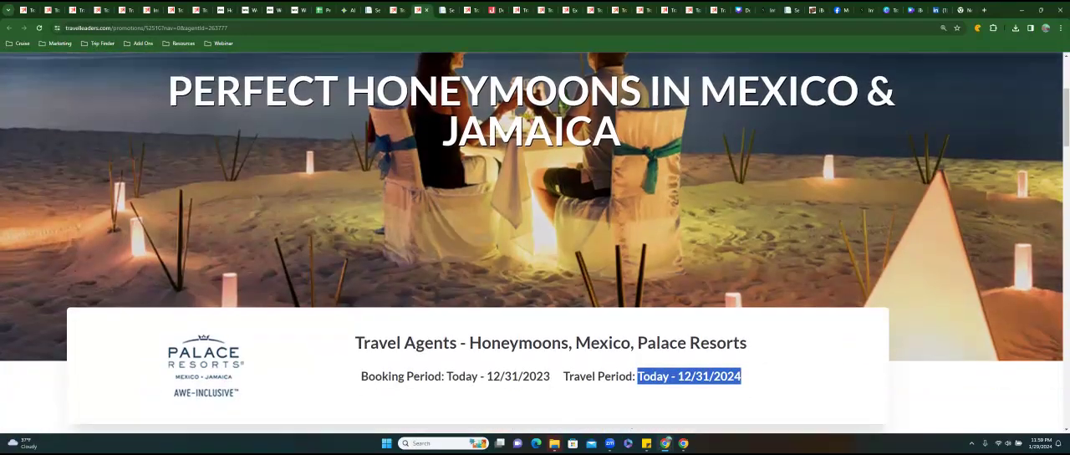
scroll(264, 74, "up", 5)
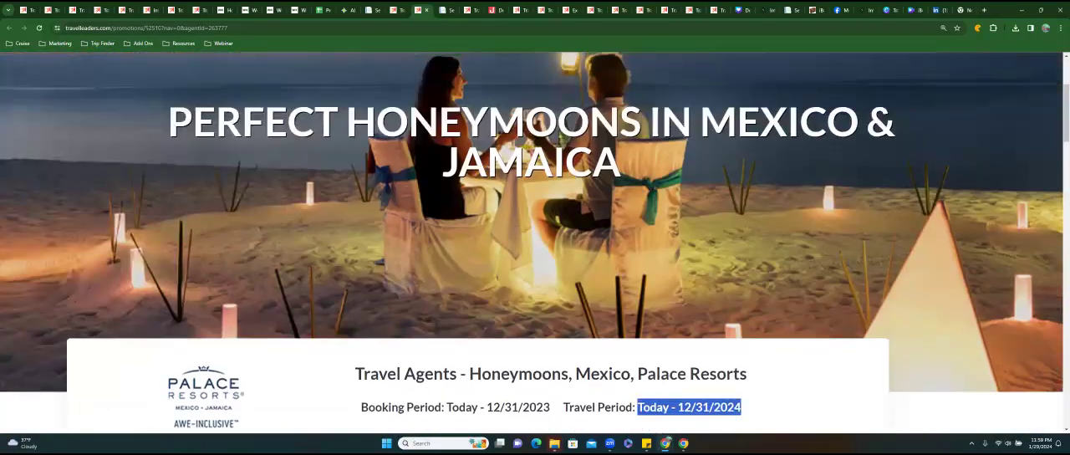
left_click(242, 33)
right_click(207, 33)
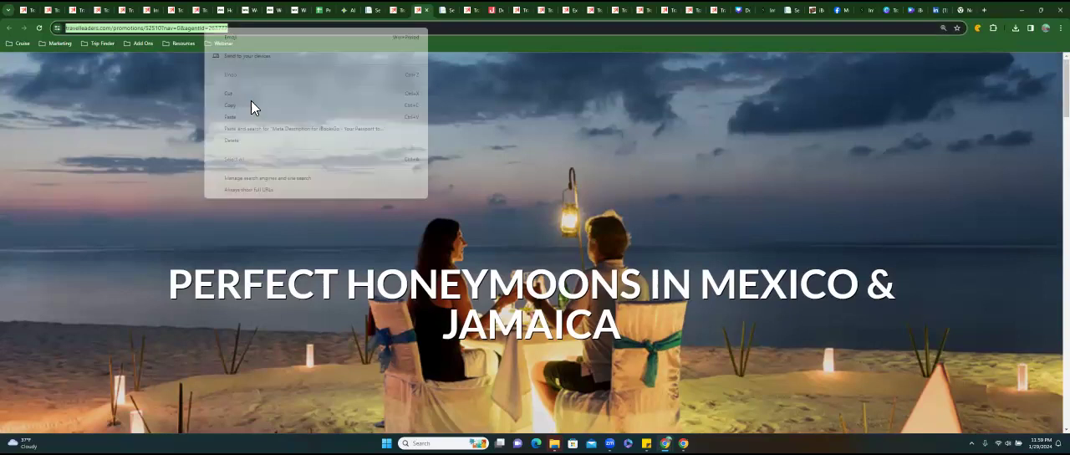
left_click(251, 105)
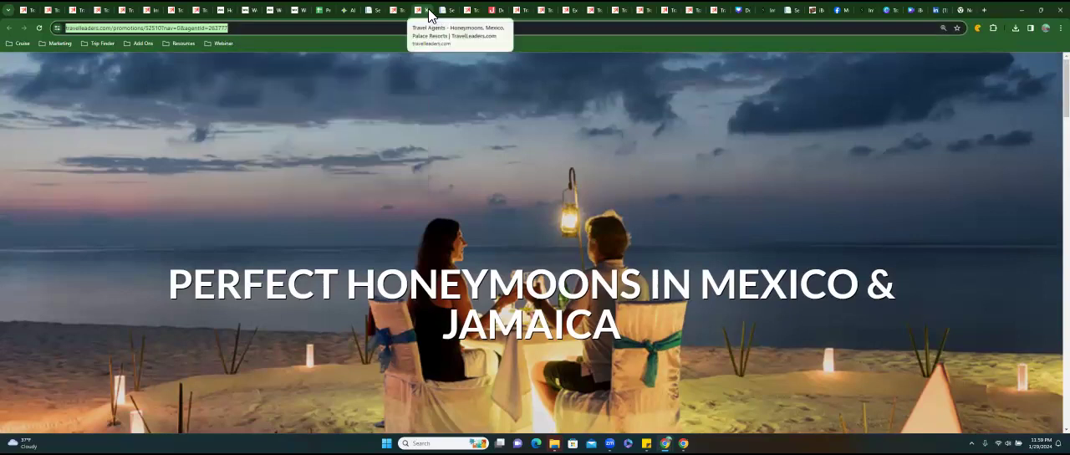
left_click(428, 11)
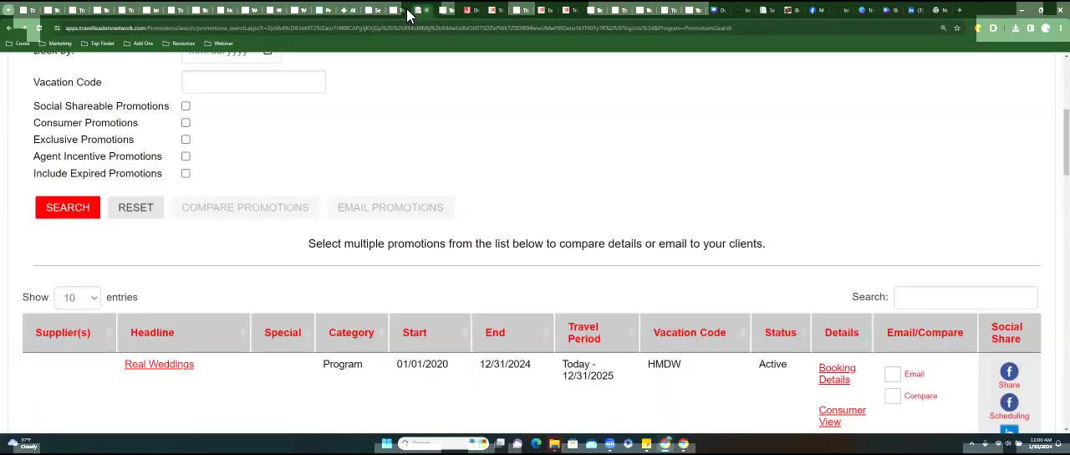
Link the Mexico & Jamaica image on the Wix Romance page to the copied promotion web address, opening in a new window.
left_click(300, 10)
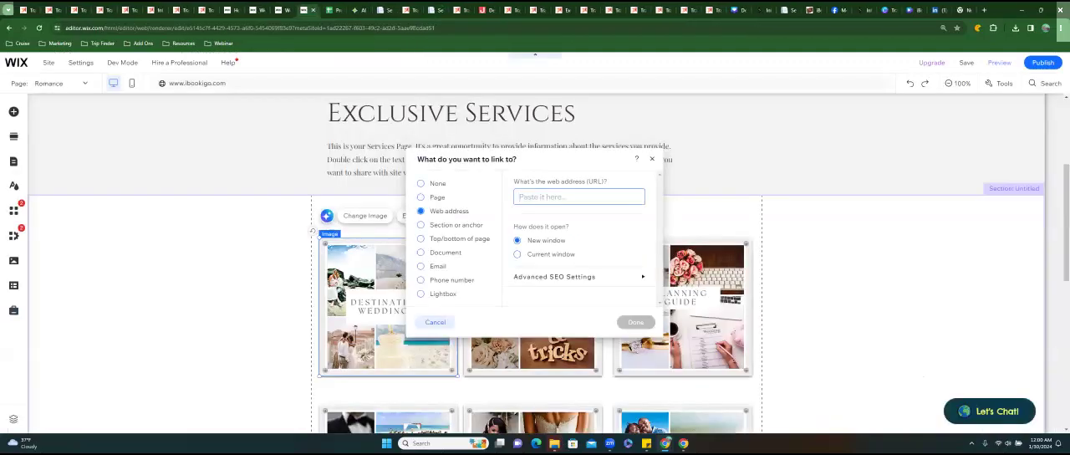
left_click(652, 159)
scroll(572, 337, "down", 3)
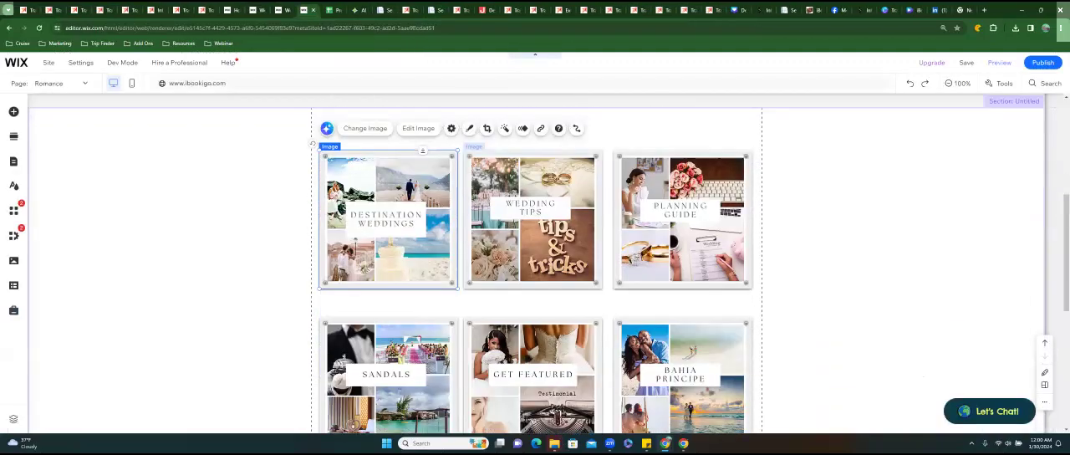
scroll(572, 337, "down", 1)
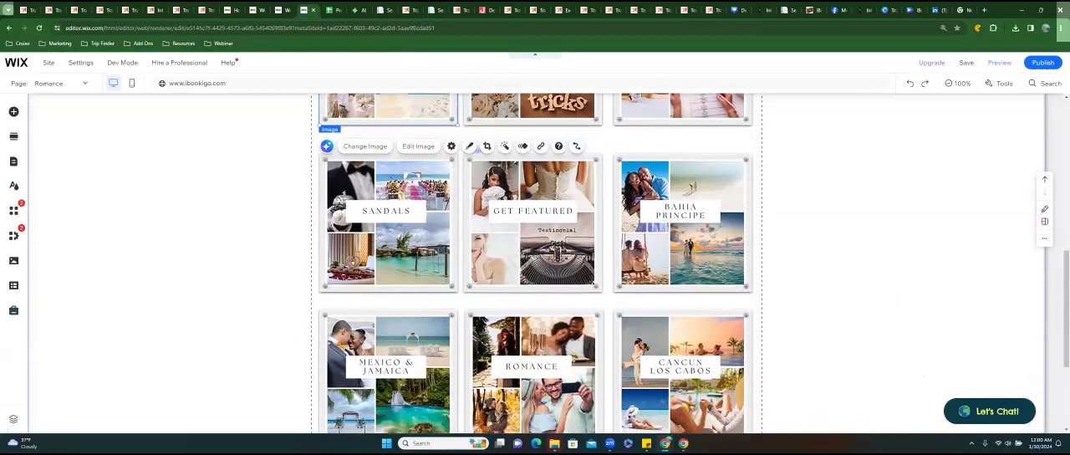
left_click(405, 361)
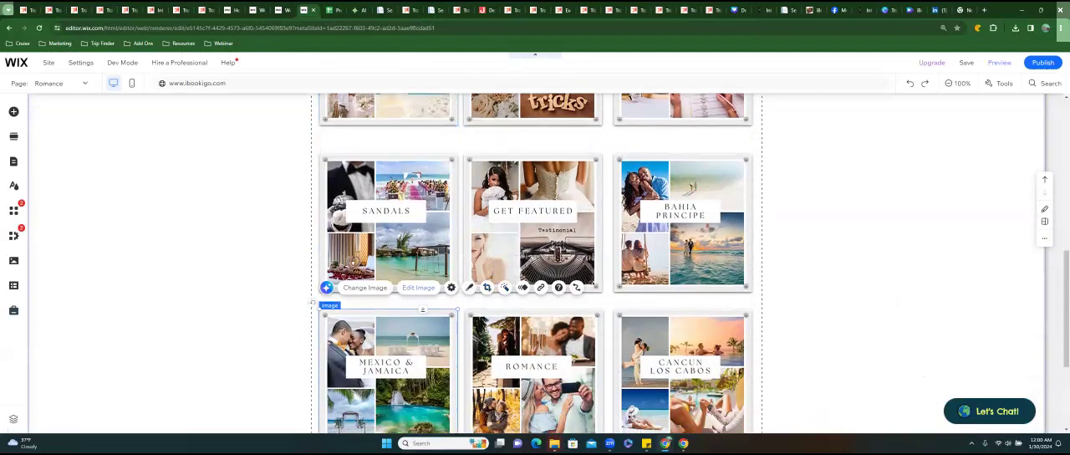
left_click(540, 286)
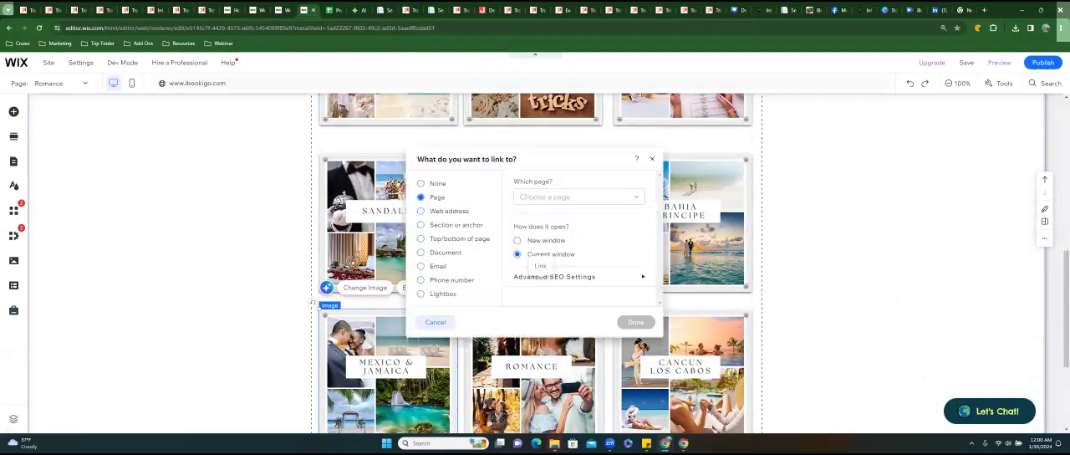
left_click(436, 212)
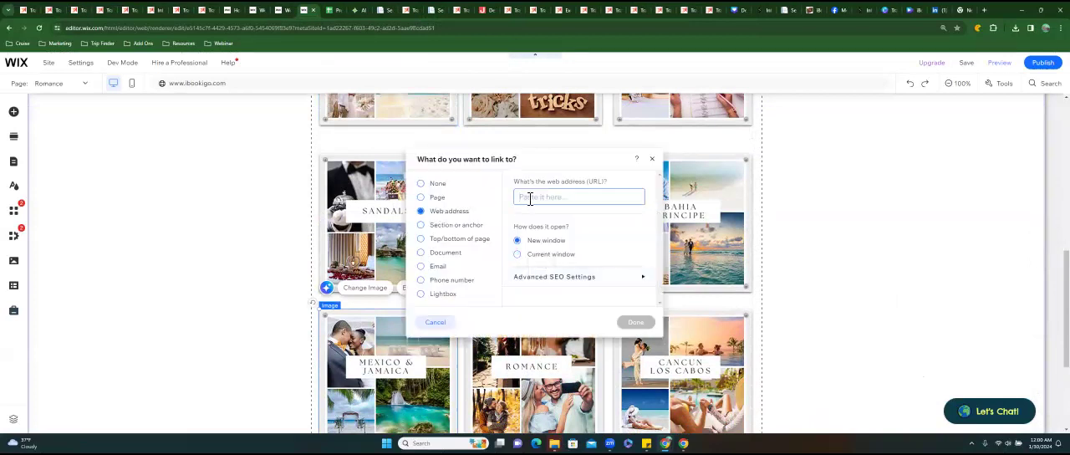
key("ctrl+v")
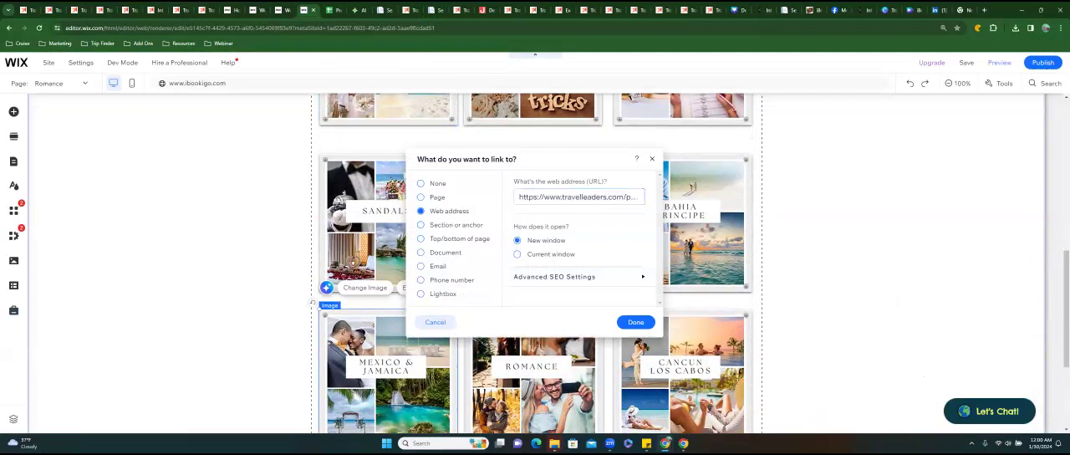
left_click(636, 322)
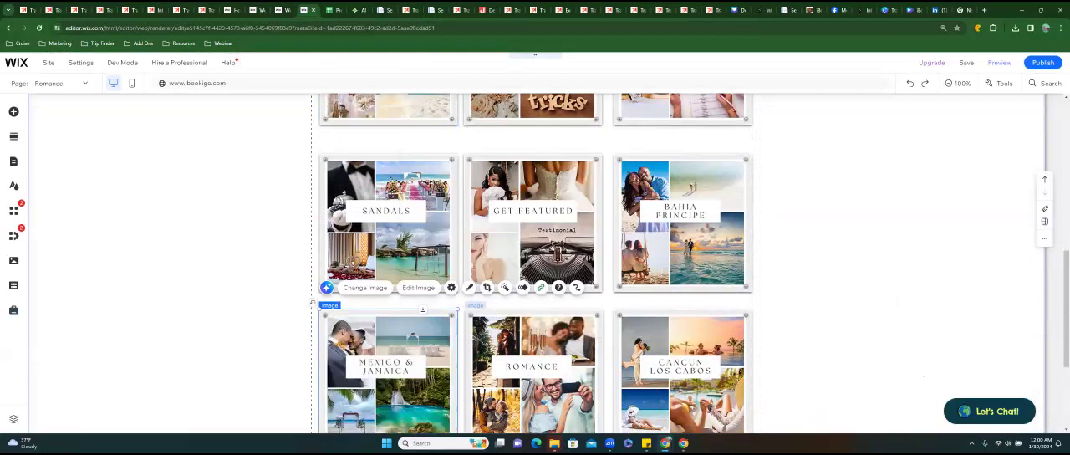
Examine the Palace Resorts promotion page for its booking period, travel period and wedding package details.
left_click(535, 359)
left_click(331, 15)
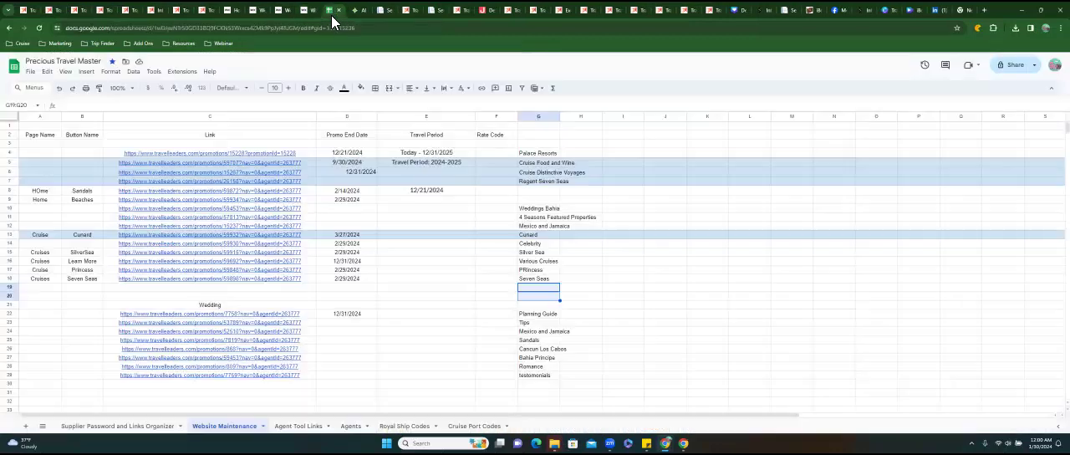
left_click(410, 10)
scroll(468, 216, "down", 1)
scroll(468, 215, "down", 5)
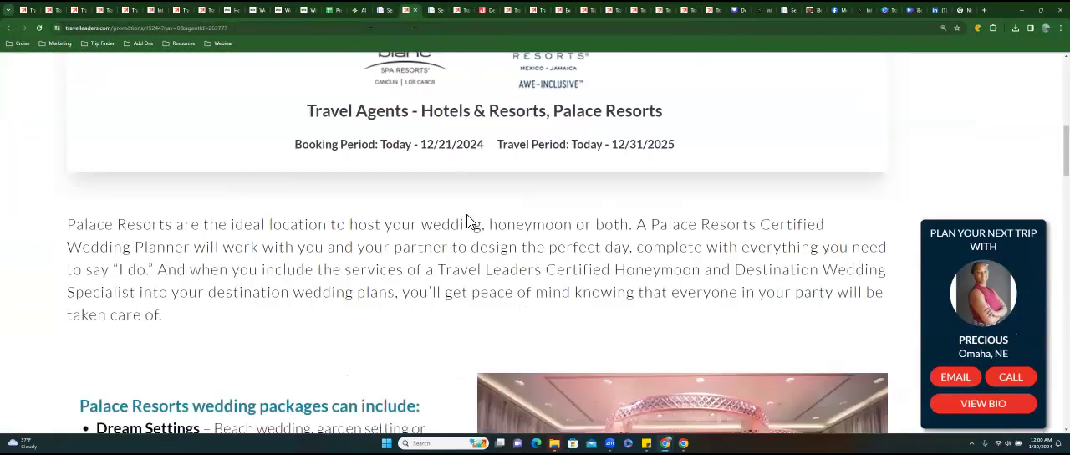
scroll(467, 221, "up", 3)
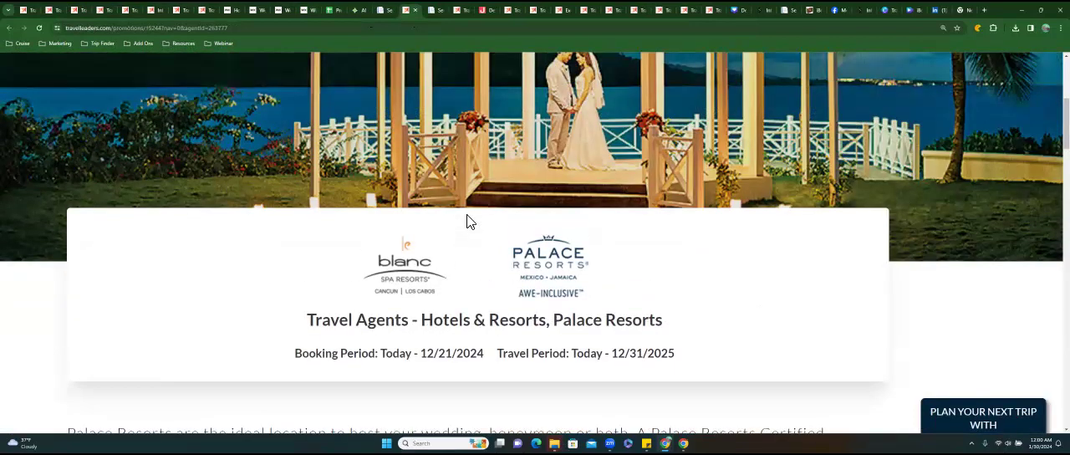
scroll(466, 217, "up", 1)
scroll(466, 216, "down", 6)
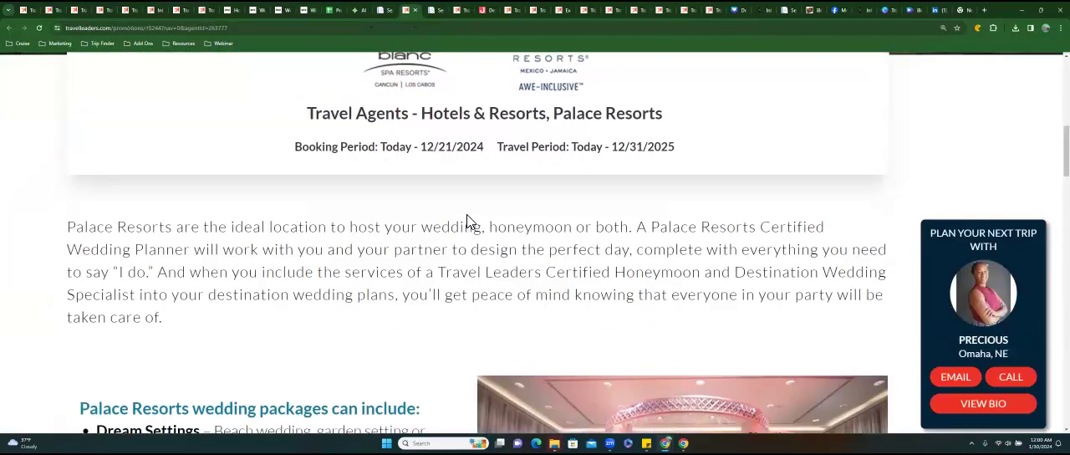
In the Website Maintenance sheet, enter page name Romance and button name Mexico and Jamaica for the Mexico and Jamaica wedding link.
left_click(337, 12)
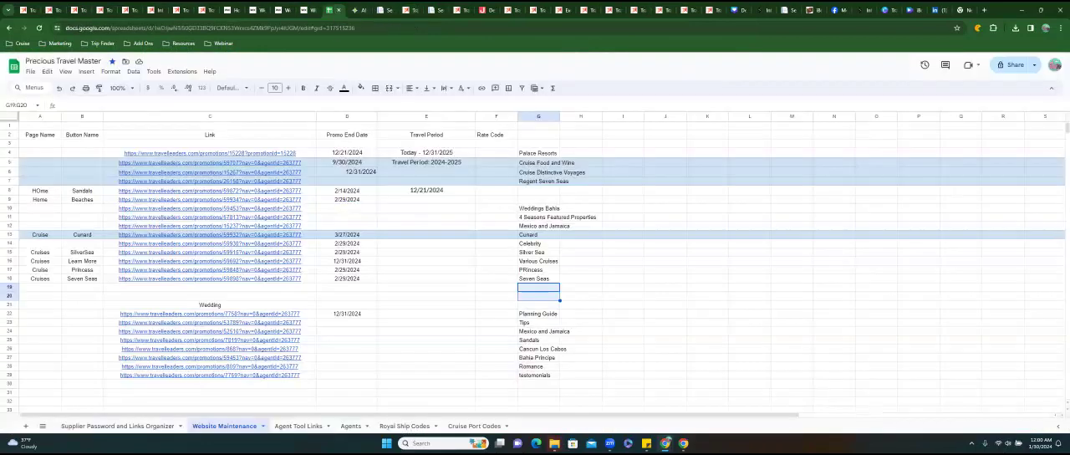
left_click(40, 331)
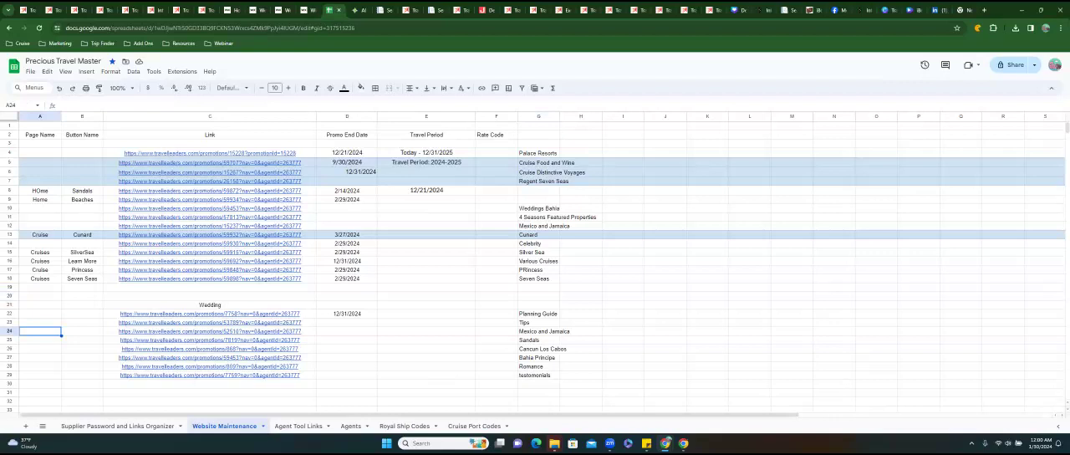
type("Romance")
key("Tab")
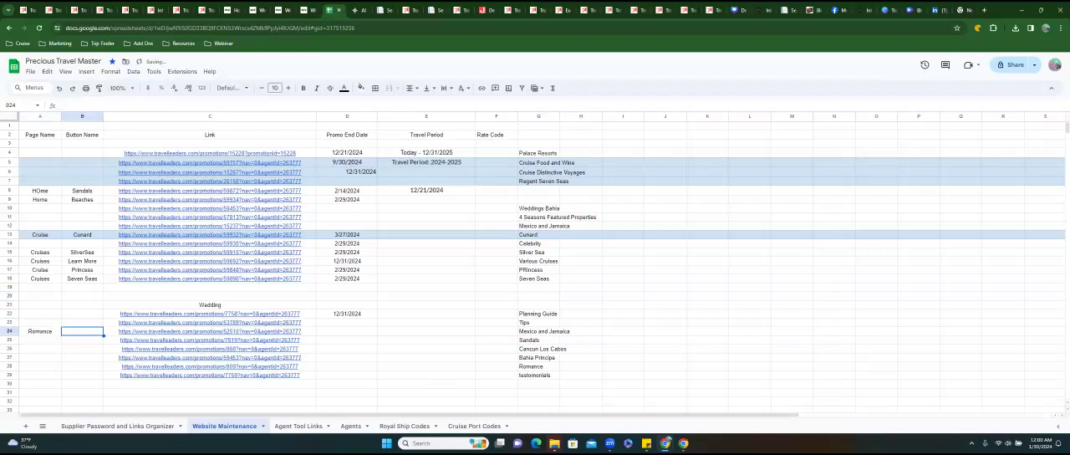
type("Mexico and Jamaica")
key("Tab")
key("Tab")
key("Tab")
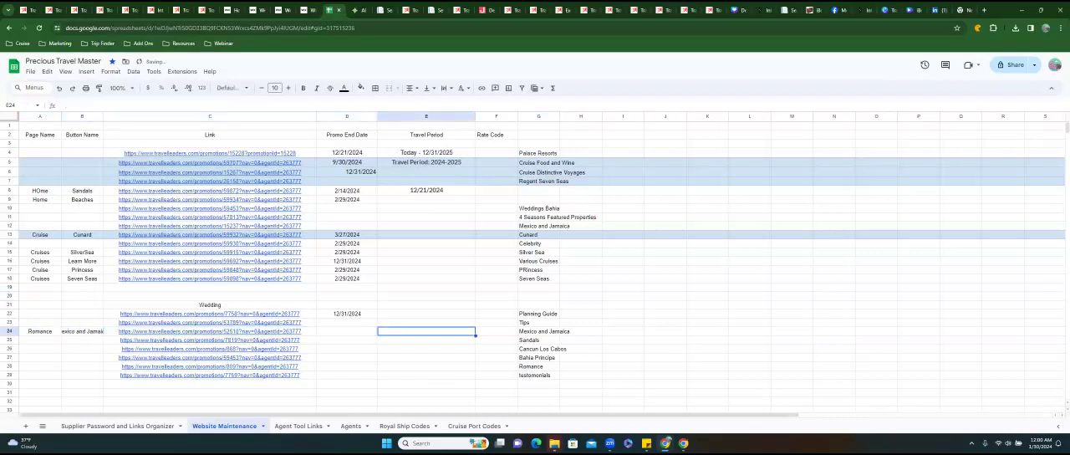
Set the promo end date of the Mexico and Jamaica wedding link to 12/31/2024.
key("Left")
type("1")
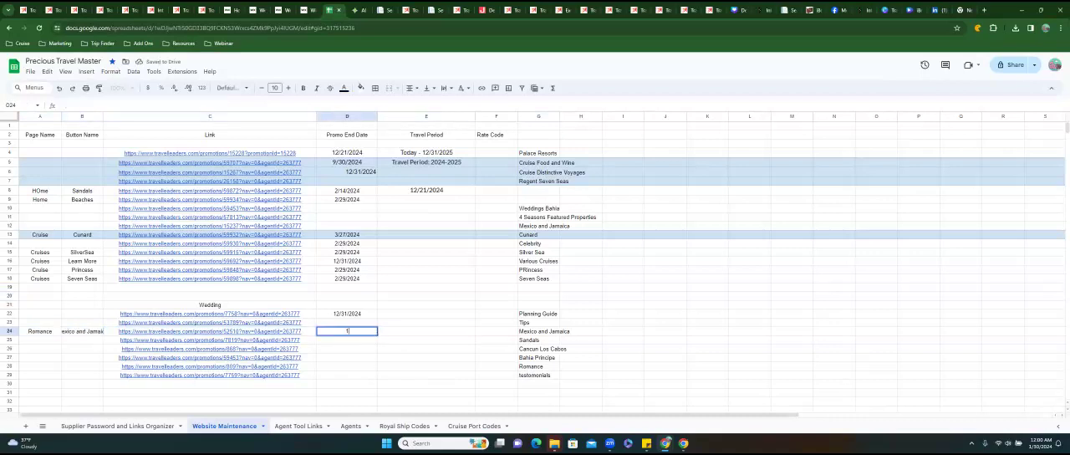
type("2/31/2024")
key("Return")
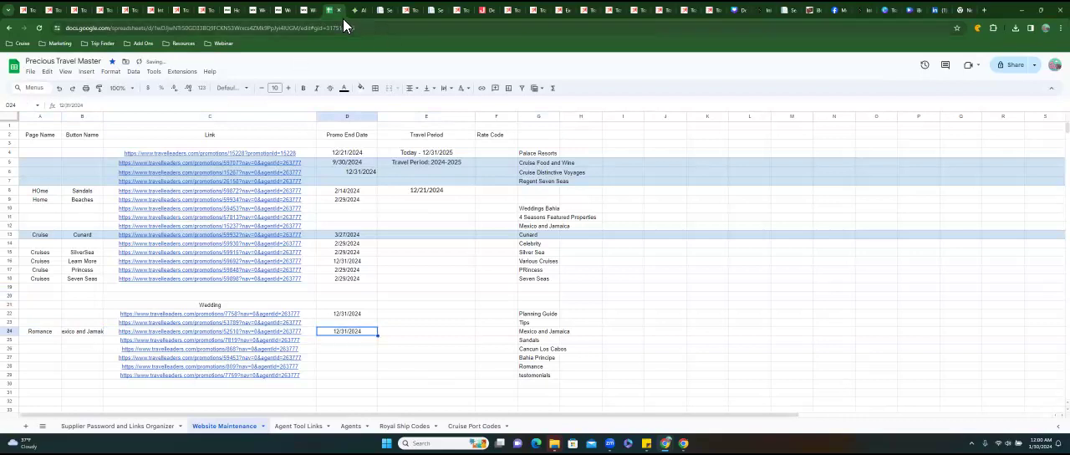
Examine the Palace Resorts Weddings & Honeymoons promotion page from its heading down to the contact section.
left_click(410, 11)
scroll(417, 155, "up", 5)
scroll(416, 148, "up", 3)
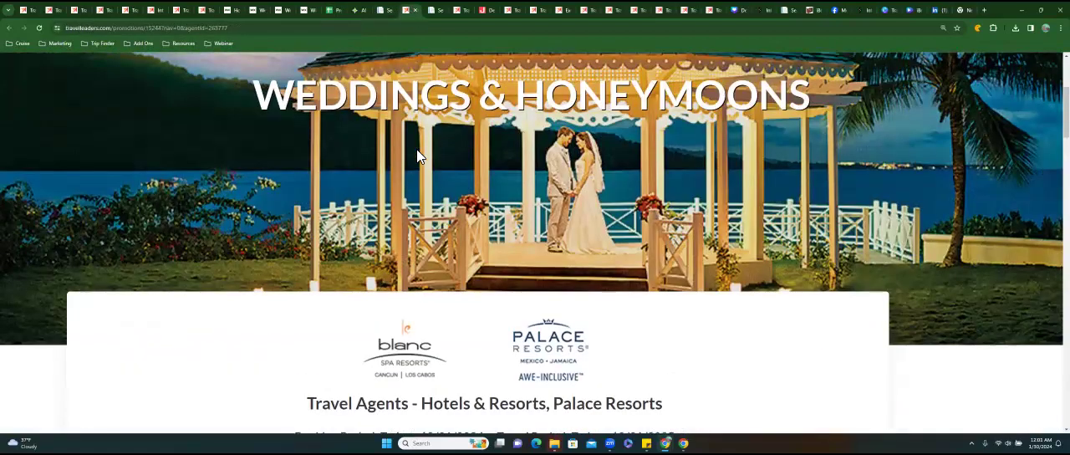
scroll(417, 154, "up", 3)
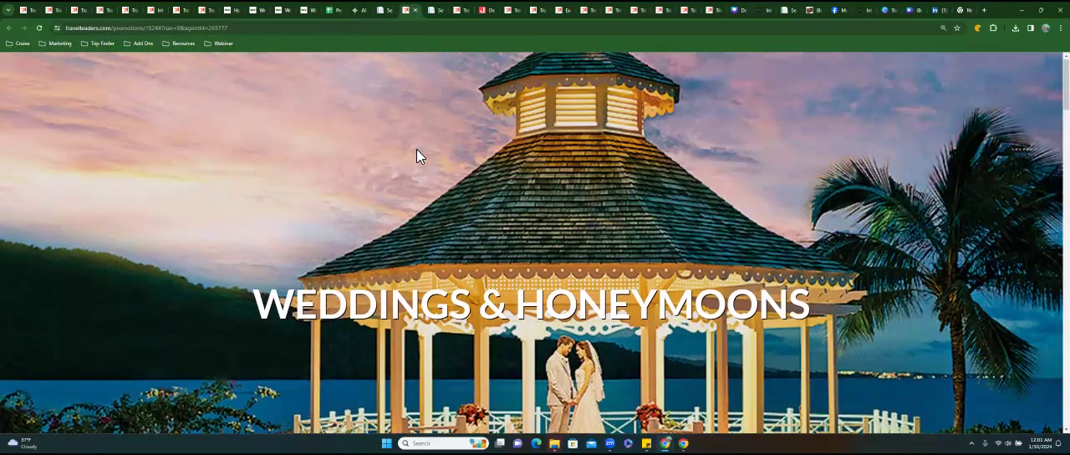
scroll(417, 156, "down", 5)
scroll(416, 155, "down", 6)
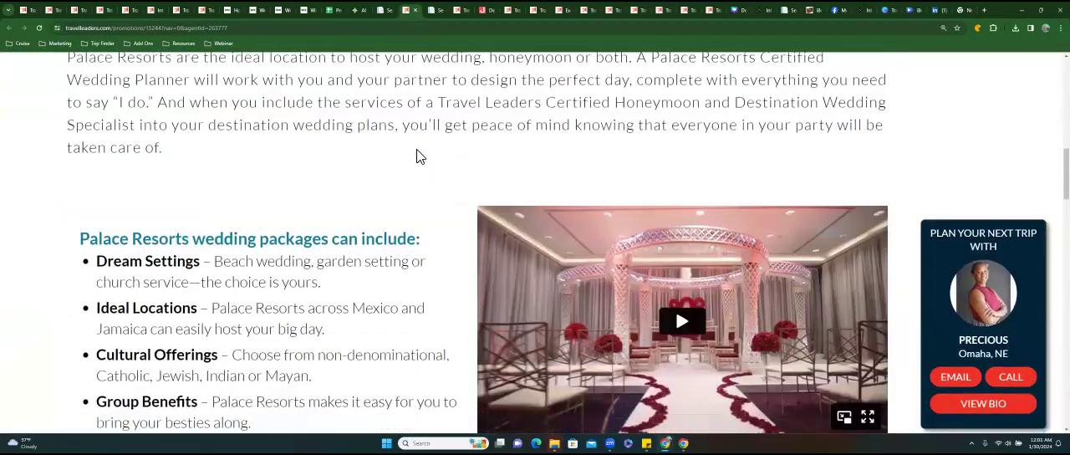
scroll(418, 155, "down", 5)
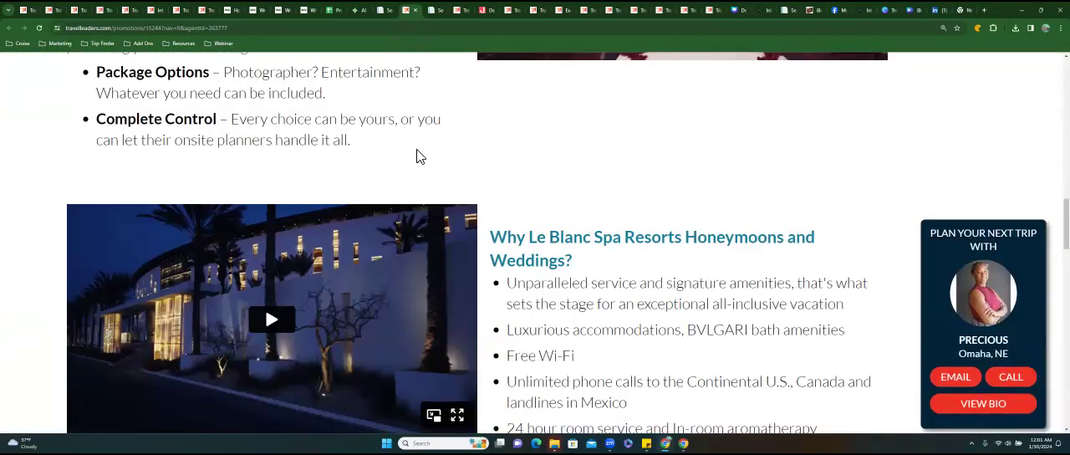
scroll(416, 155, "down", 5)
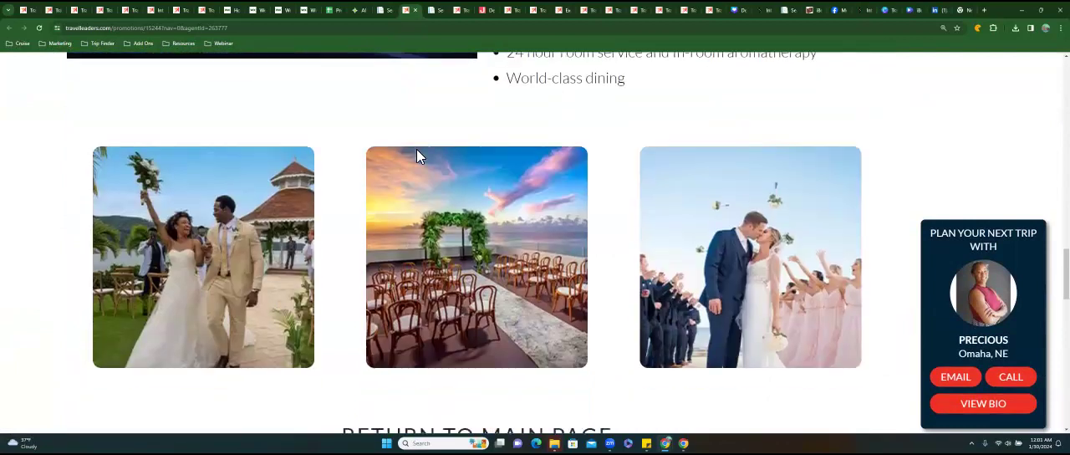
scroll(416, 155, "down", 3)
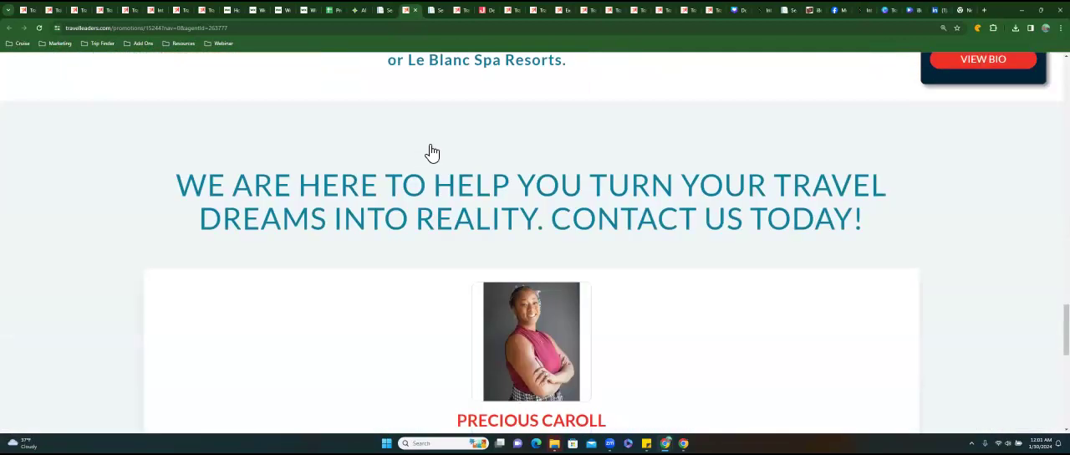
scroll(430, 156, "up", 3)
Look through the Real Weddings promotion page and copy its web address.
left_click(465, 13)
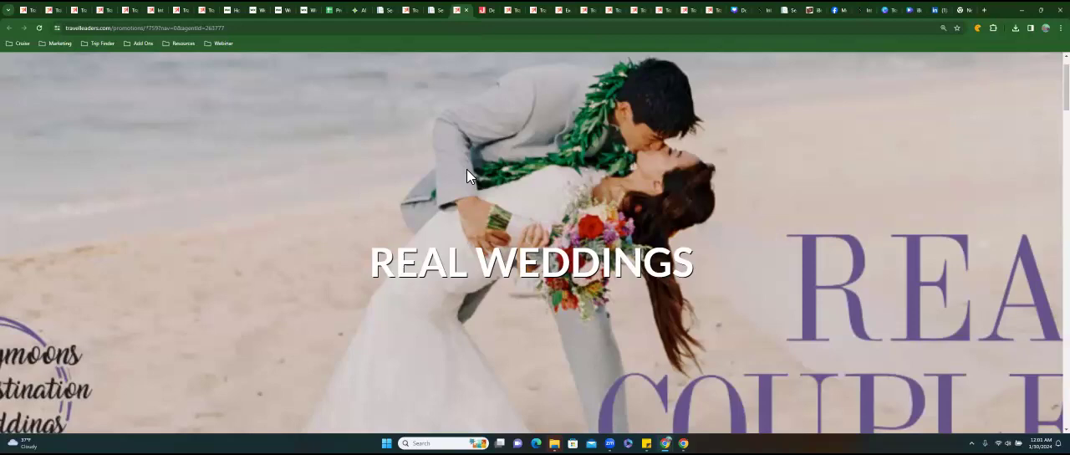
scroll(467, 175, "down", 10)
scroll(467, 175, "down", 10)
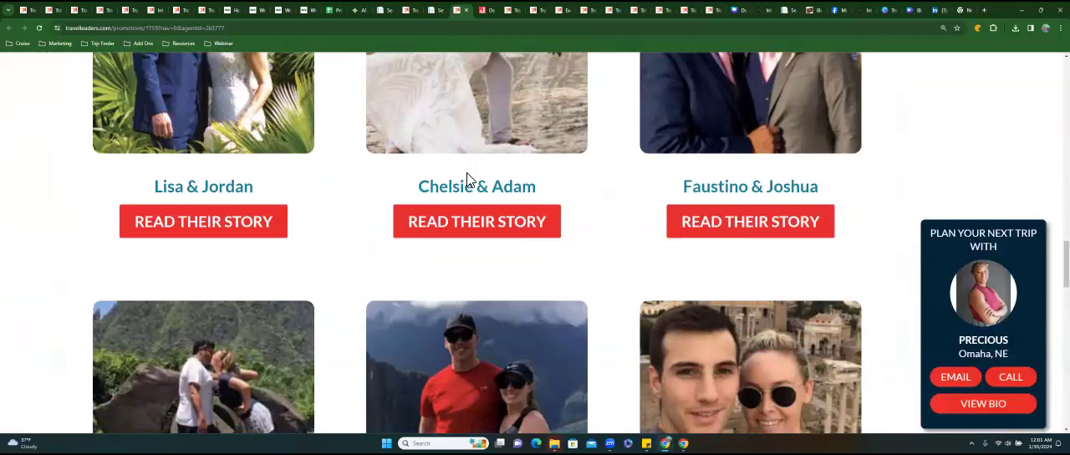
scroll(467, 180, "up", 3)
left_click(194, 30)
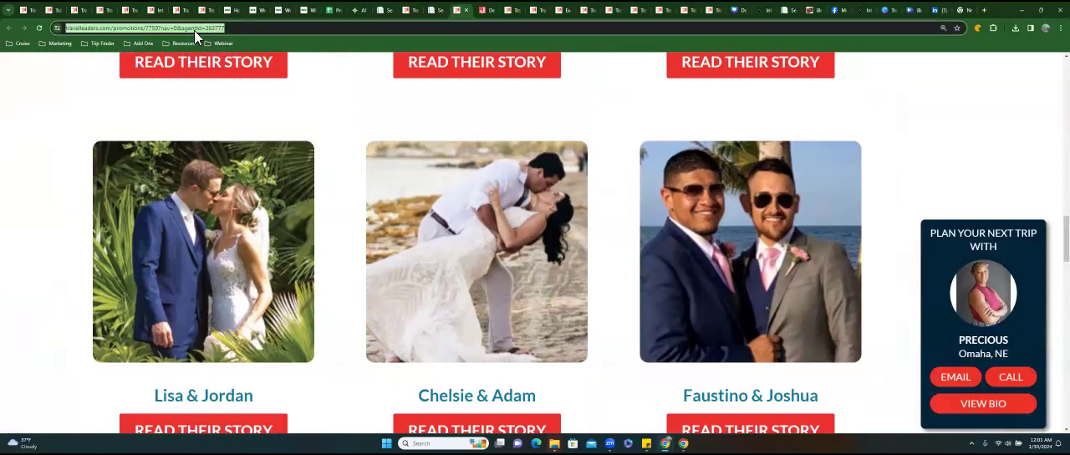
right_click(194, 30)
left_click(222, 106)
Link the Get Featured image on the Wix Romance page to the copied Real Weddings web address, opening in a new window.
left_click(308, 10)
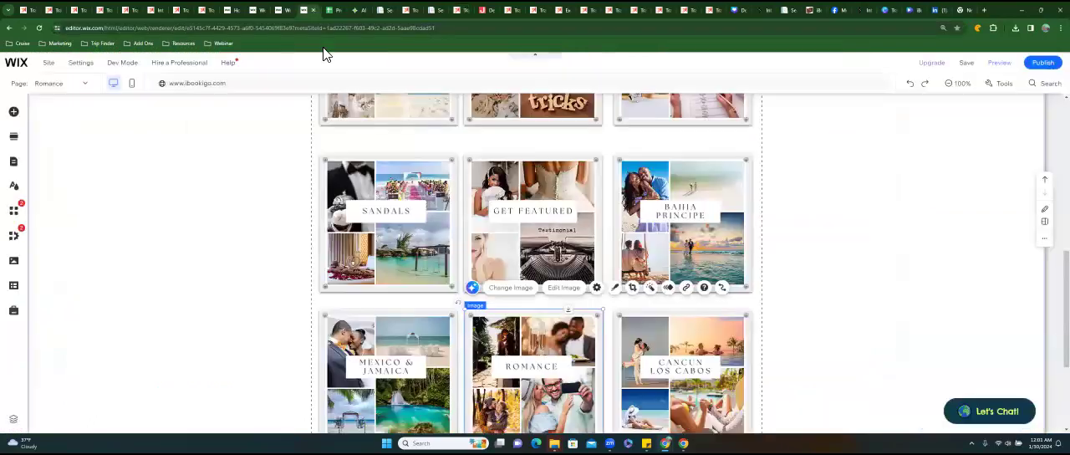
left_click(522, 211)
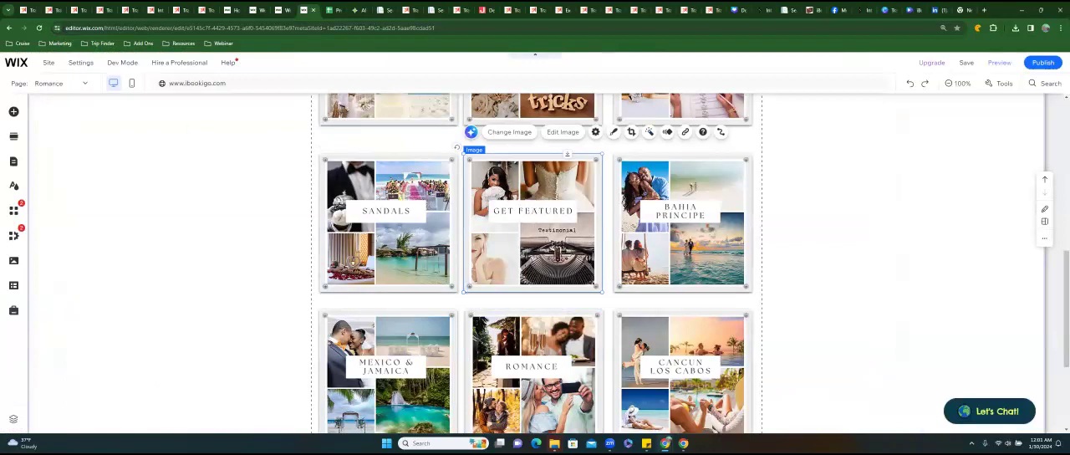
left_click(684, 131)
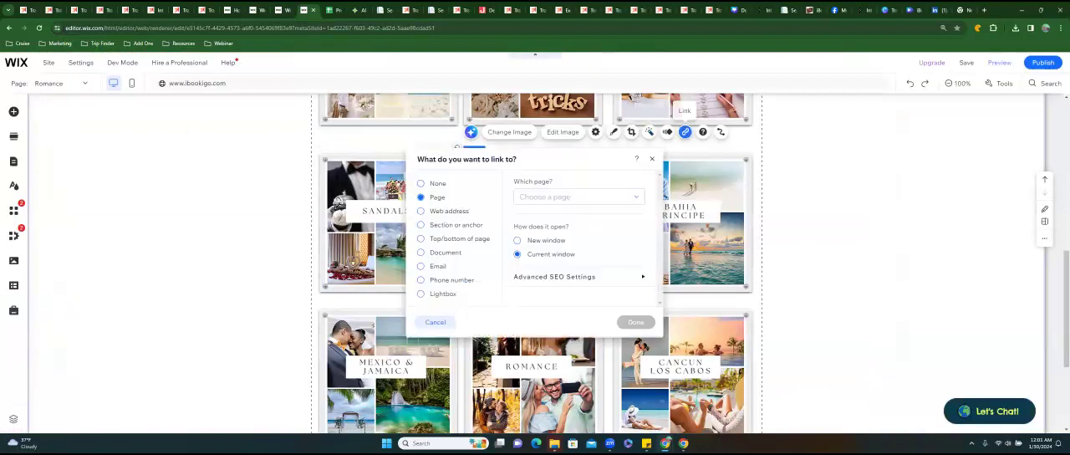
left_click(443, 213)
left_click(526, 198)
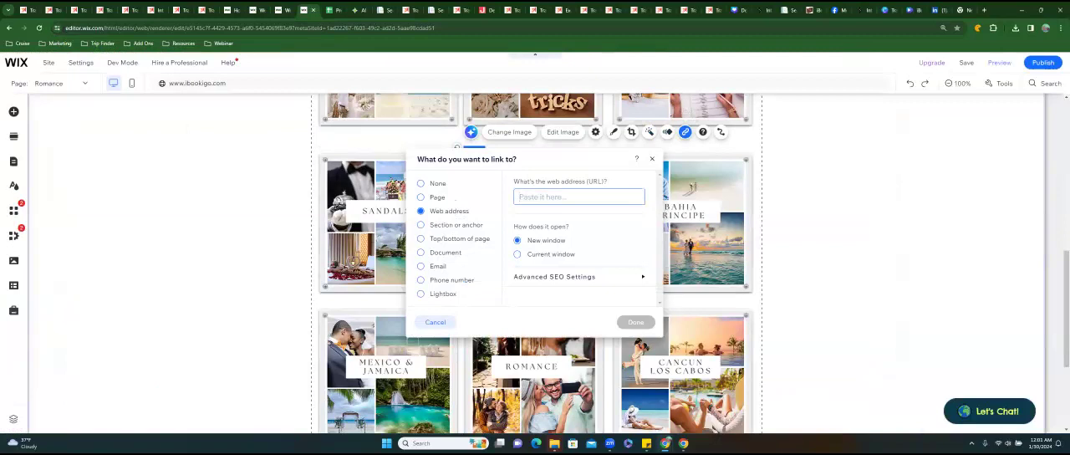
key("ctrl+v")
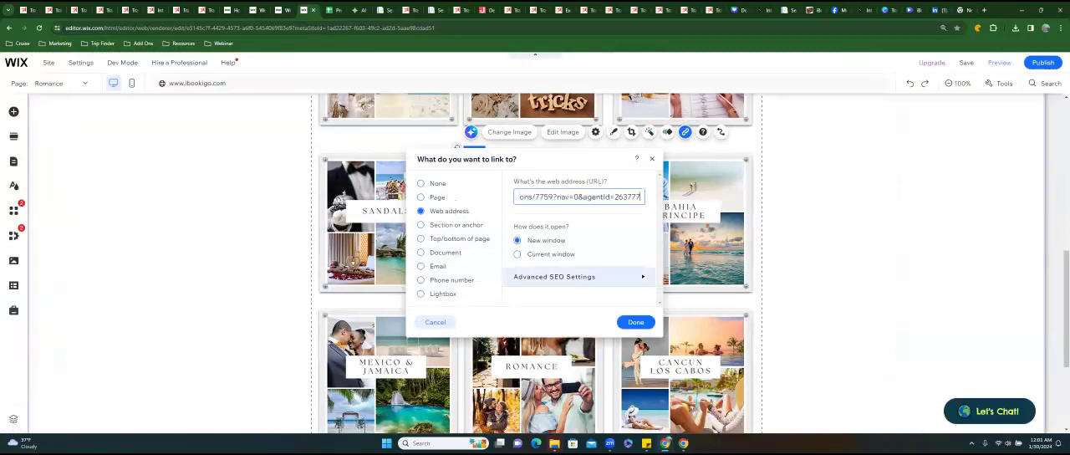
left_click(635, 322)
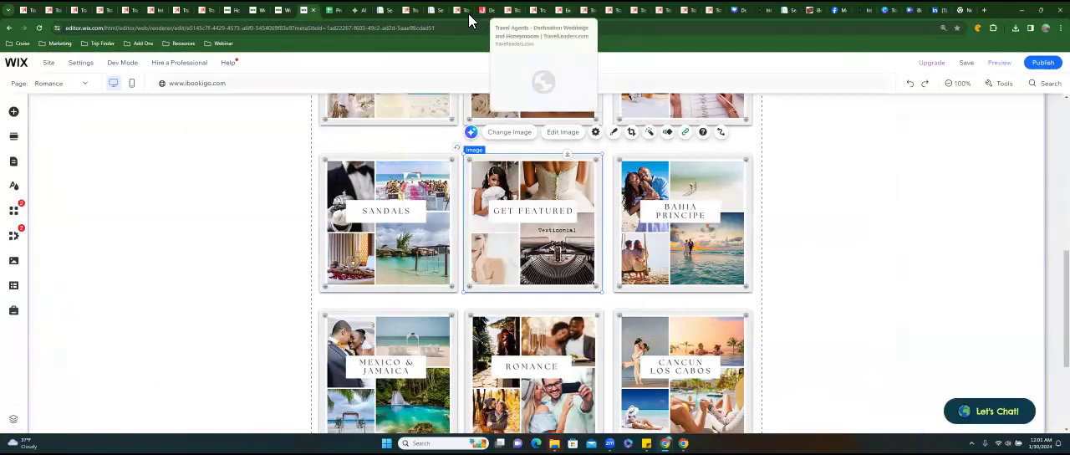
Check the booking period and travel period on the Real Weddings promotion page.
left_click(407, 10)
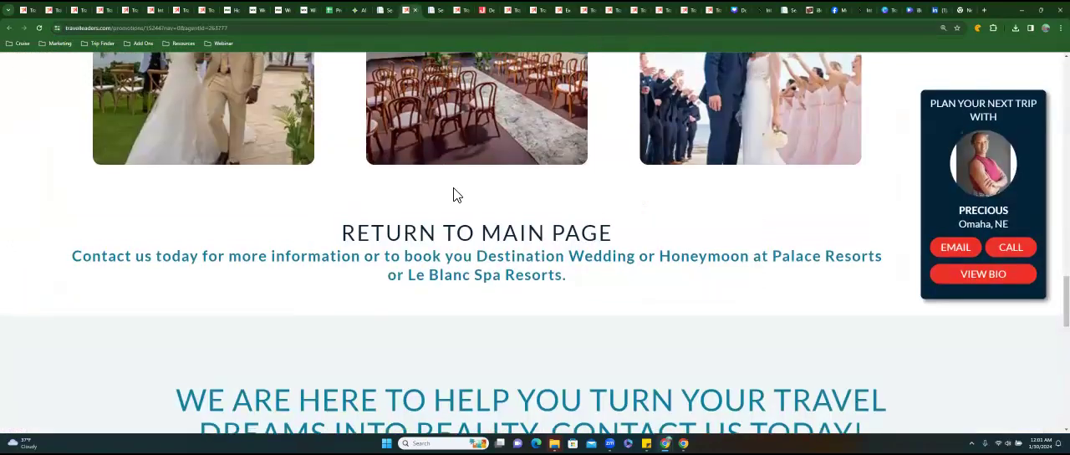
scroll(454, 180, "up", 5)
left_click(461, 10)
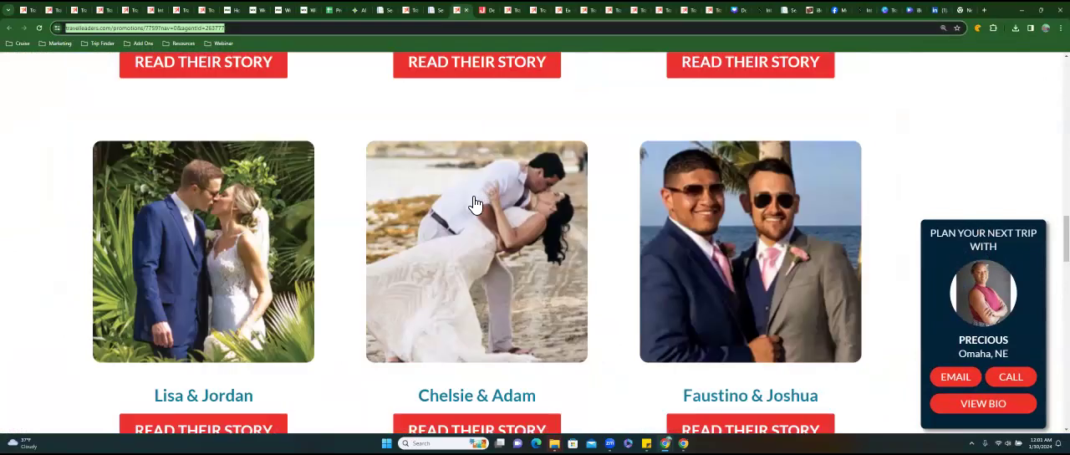
scroll(475, 208, "up", 12)
scroll(471, 192, "up", 2)
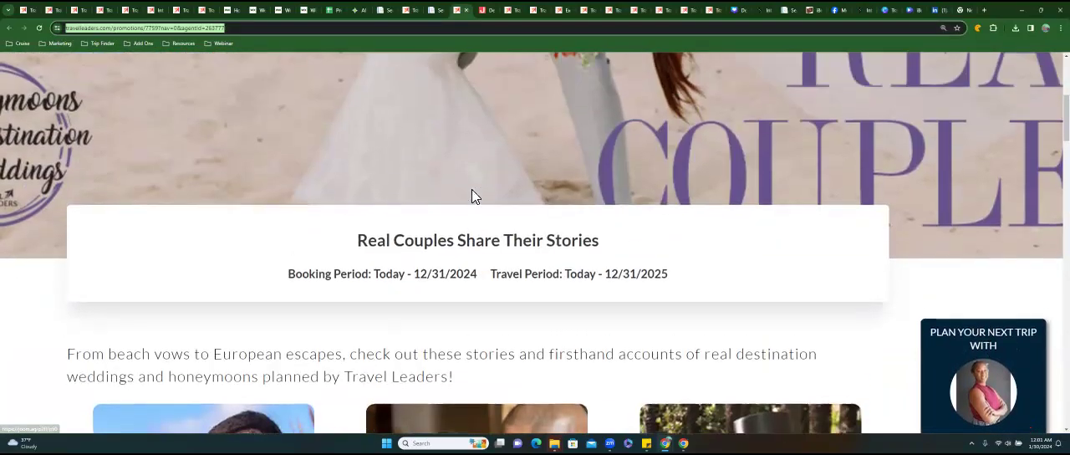
left_click(442, 128)
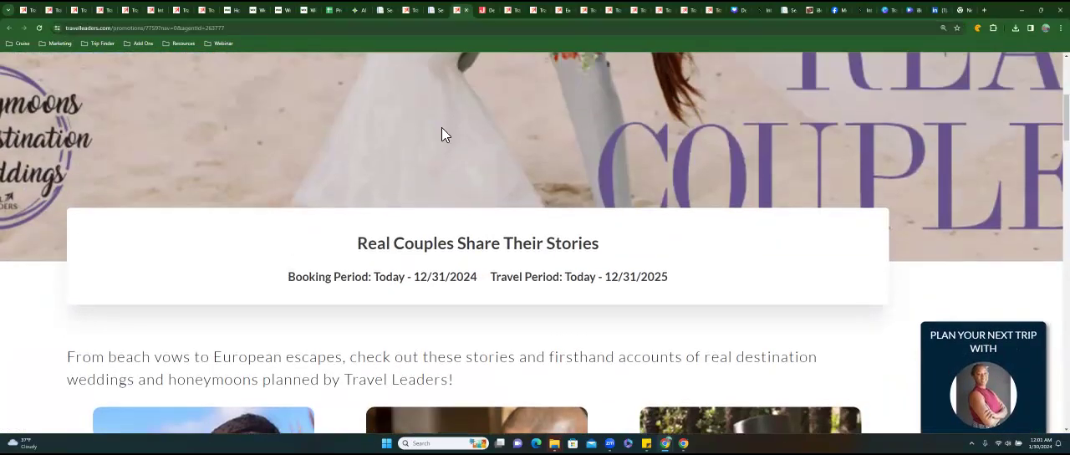
In the Website Maintenance sheet, enter page name Romance and button name Testimonials for the testimonials wedding link.
left_click(337, 10)
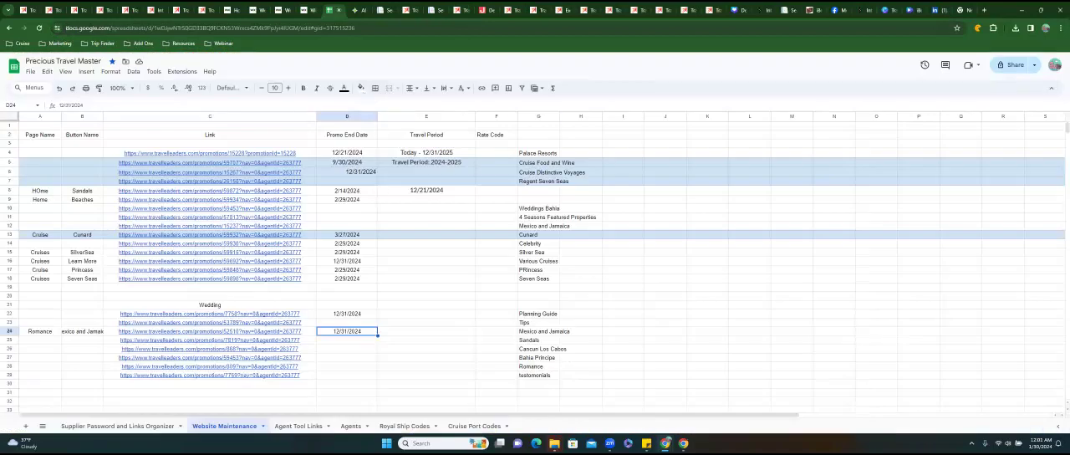
left_click(538, 376)
left_click(40, 375)
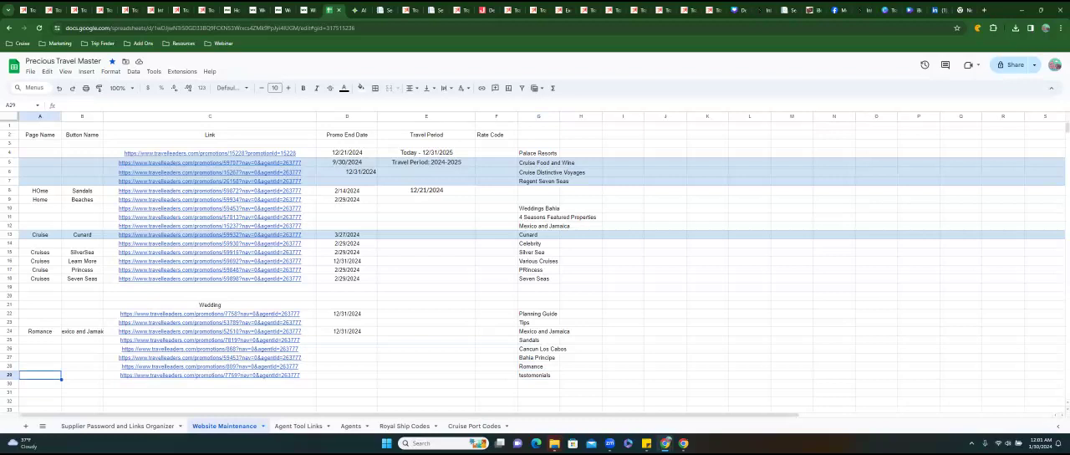
type("Romance")
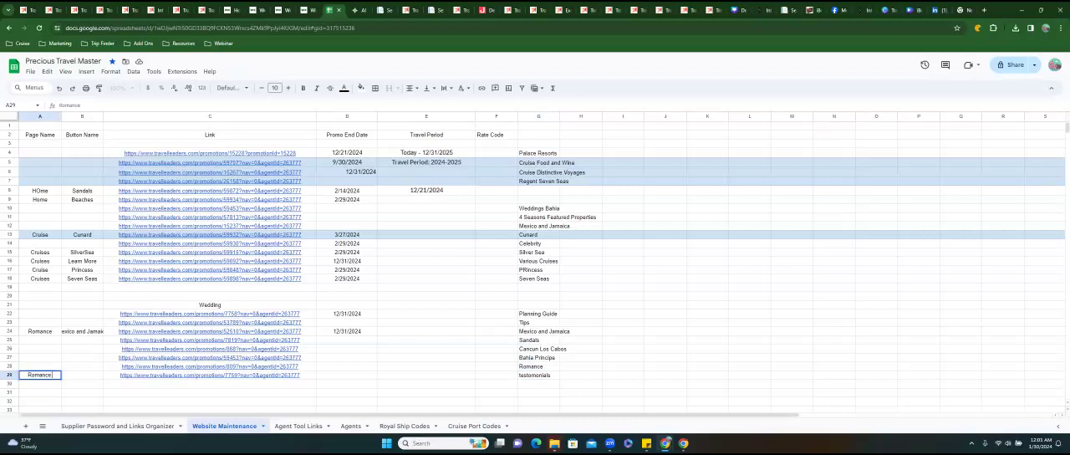
key("Tab")
type("Testimonials")
key("Tab")
key("Tab")
key("Tab")
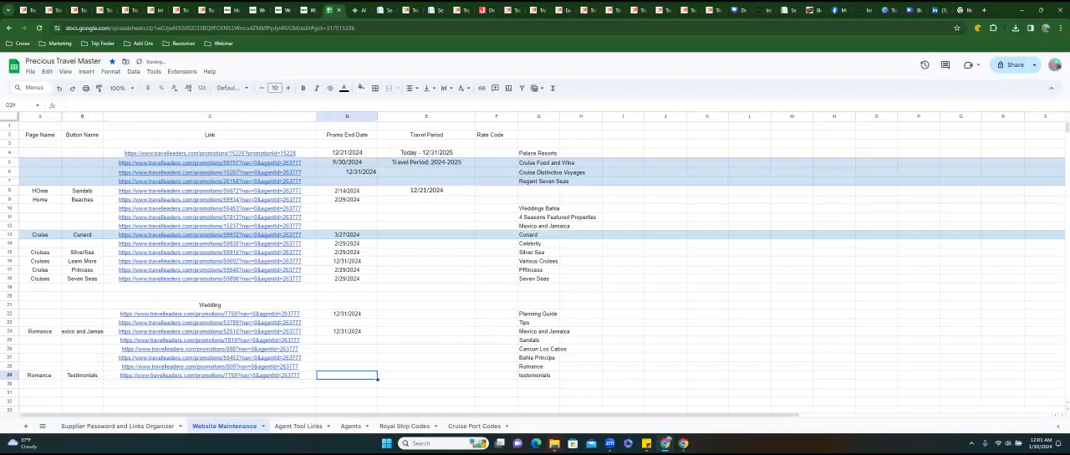
Set the promo end date of the testimonials wedding link to 12/31/2024.
key("Left")
type("12/31/2024")
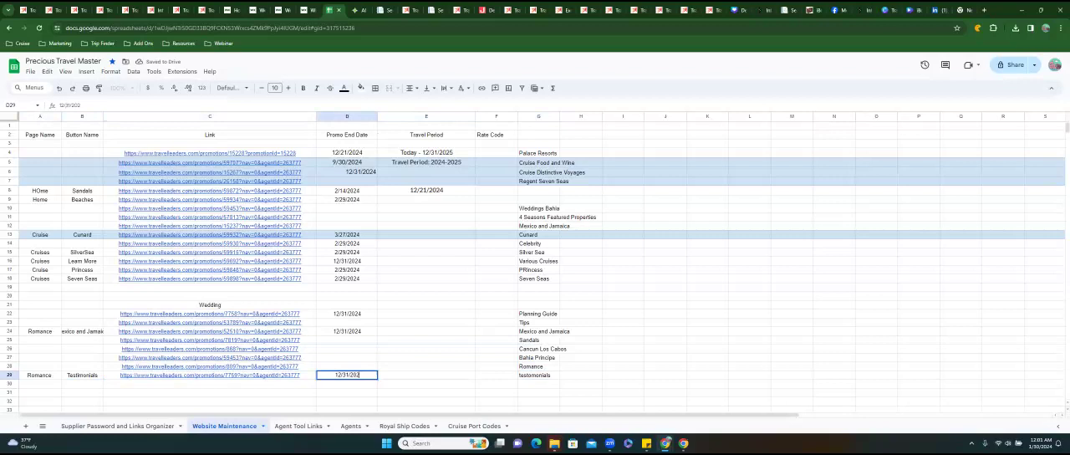
left_click(444, 366)
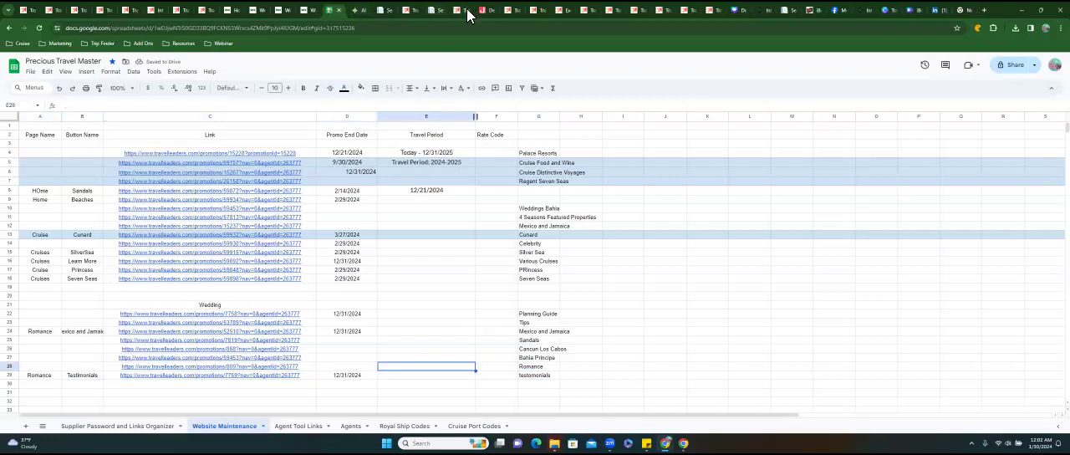
Look over the duplicate Real Weddings promotion page and close it.
left_click(512, 10)
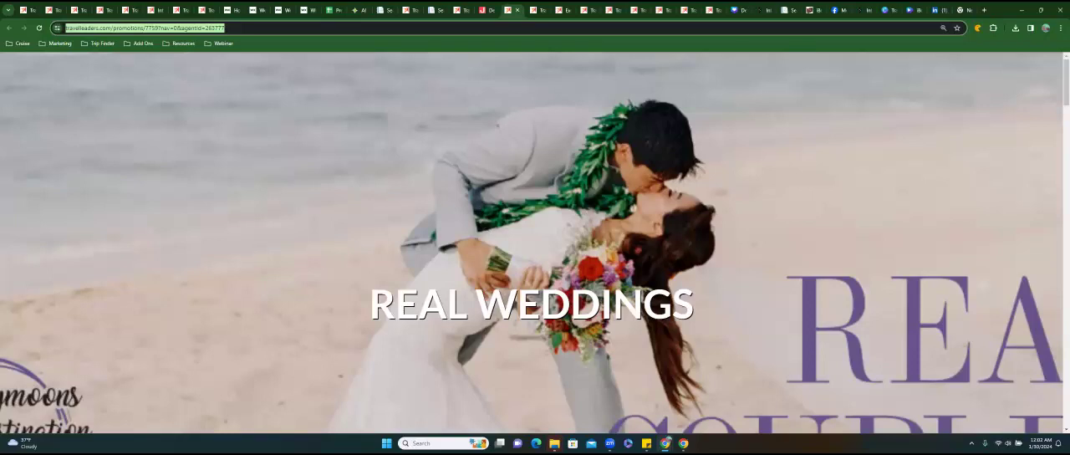
scroll(495, 220, "down", 10)
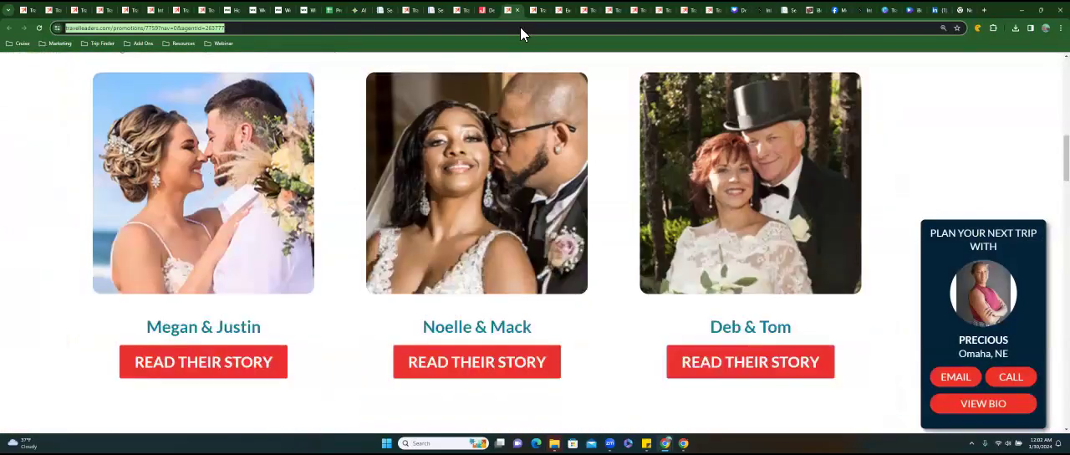
left_click(520, 15)
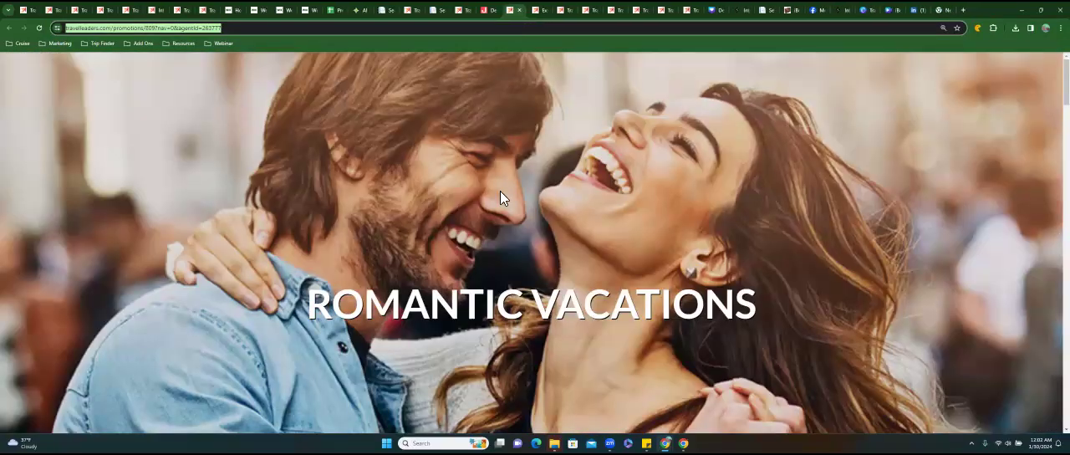
Look through the Romantic Vacations promotion page and copy its full web address.
scroll(500, 191, "down", 3)
scroll(500, 191, "down", 10)
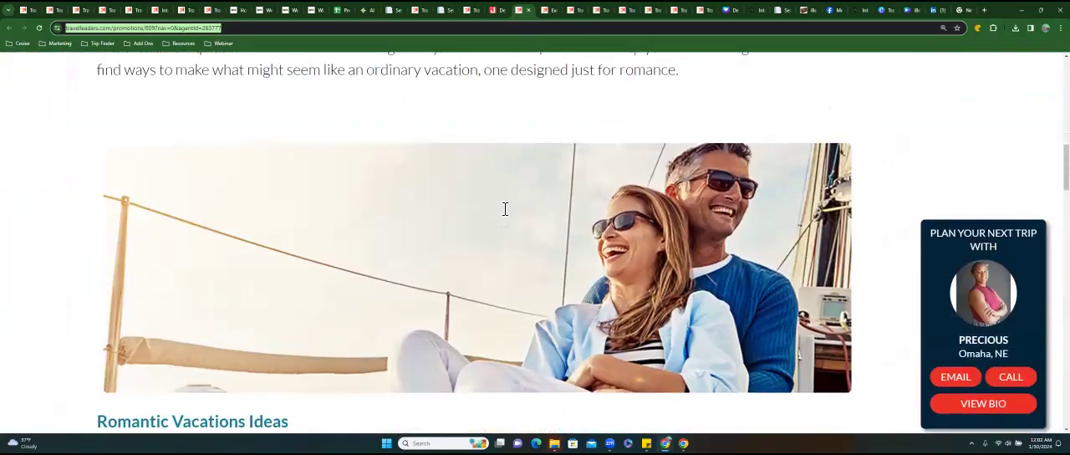
scroll(505, 209, "down", 10)
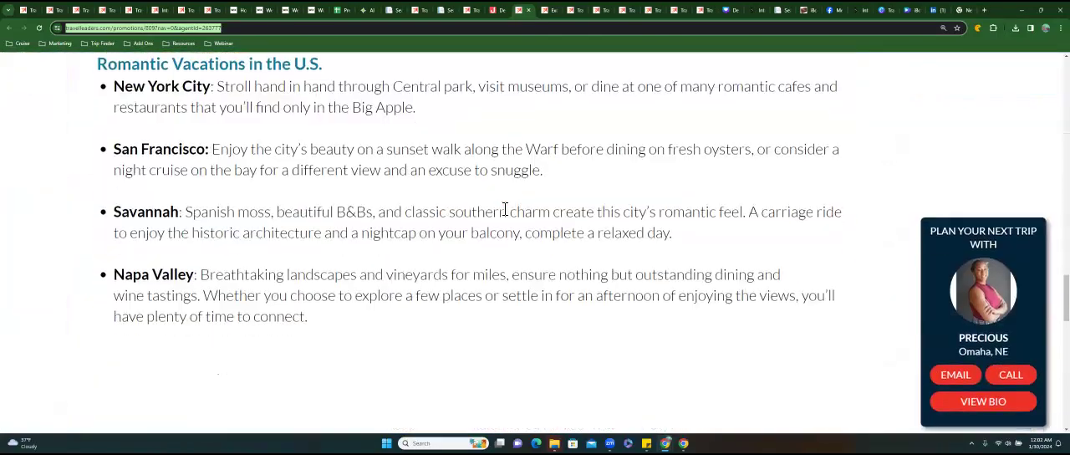
scroll(505, 209, "down", 6)
scroll(501, 209, "up", 8)
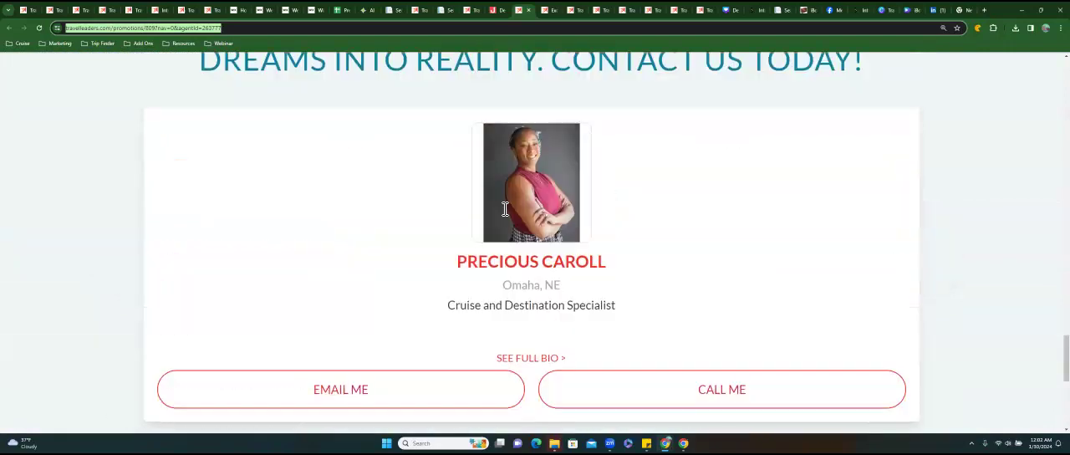
scroll(500, 209, "up", 3)
left_click(240, 31)
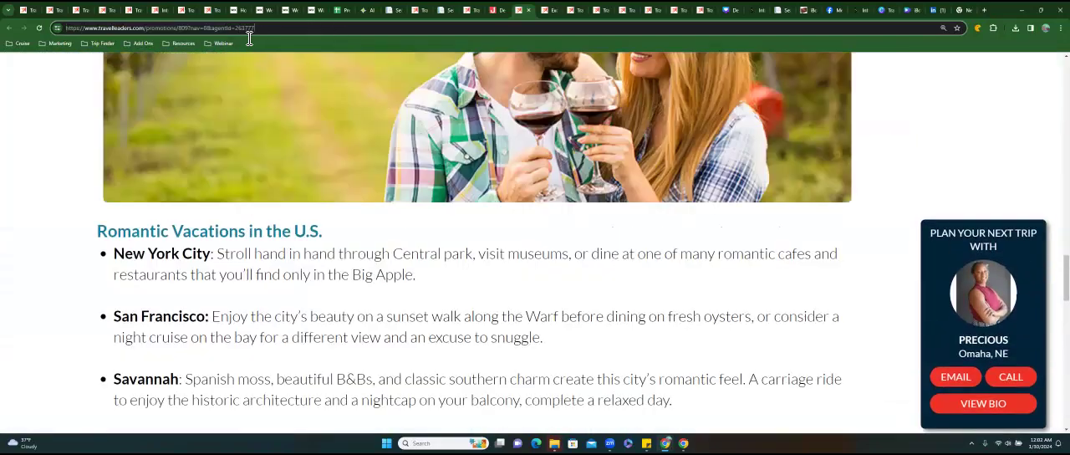
right_click(82, 29)
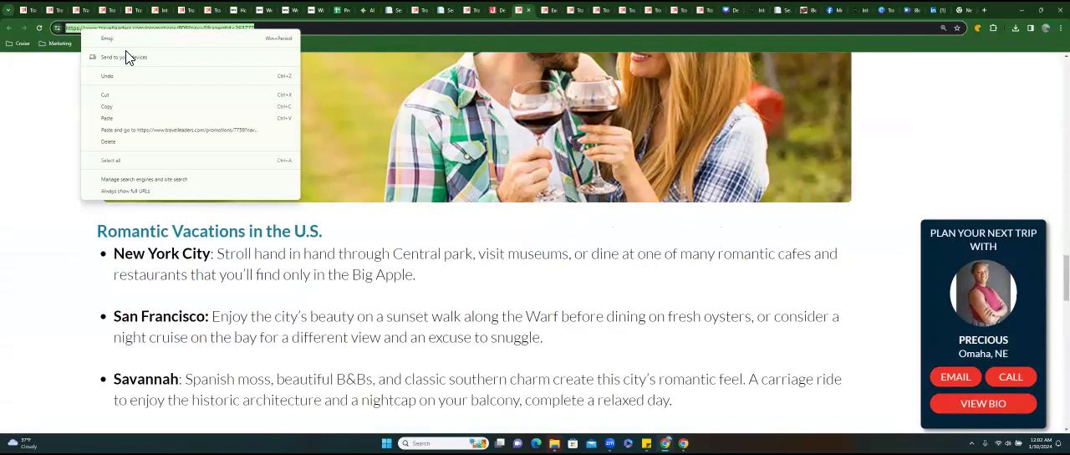
left_click(149, 107)
In the Website Maintenance sheet, enter page name Romance and button name Romance for the romance wedding link.
left_click(345, 11)
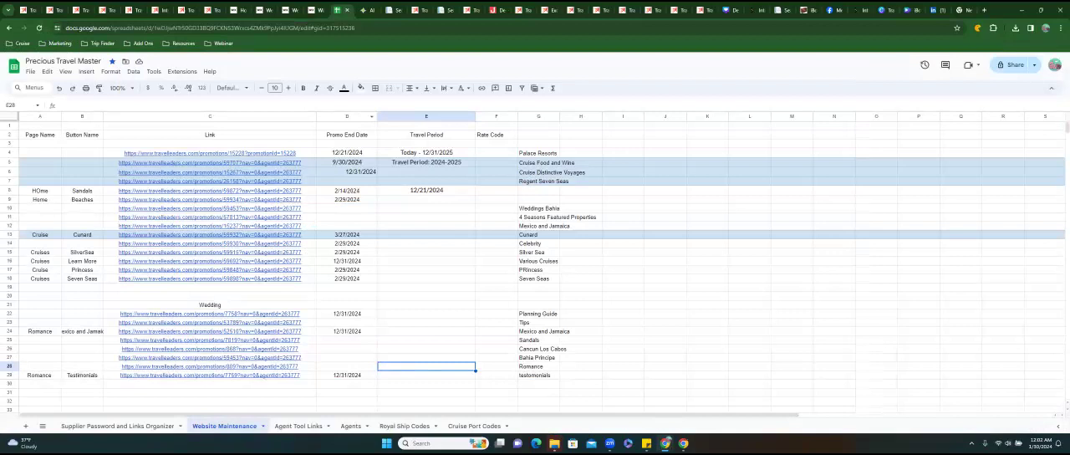
mouse_move(209, 367)
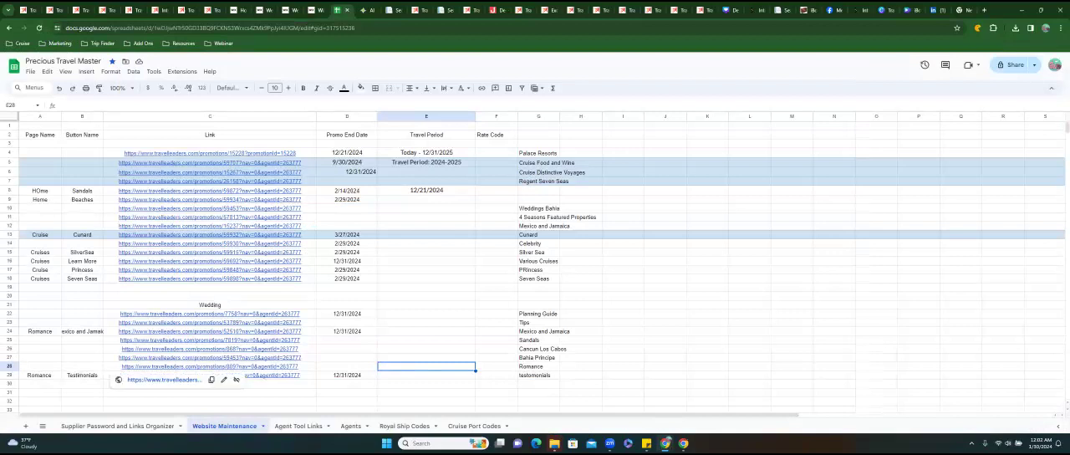
left_click(41, 367)
type("Romance")
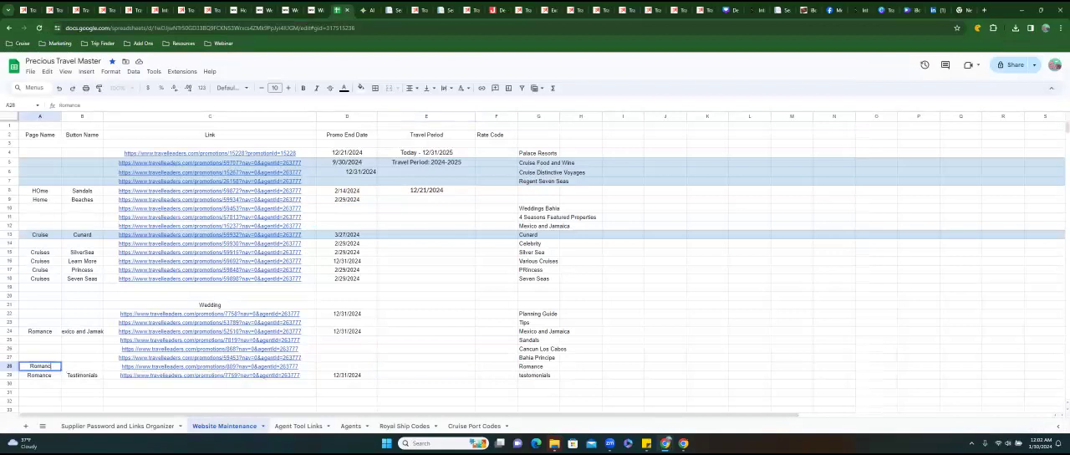
key("Tab")
type("Romance")
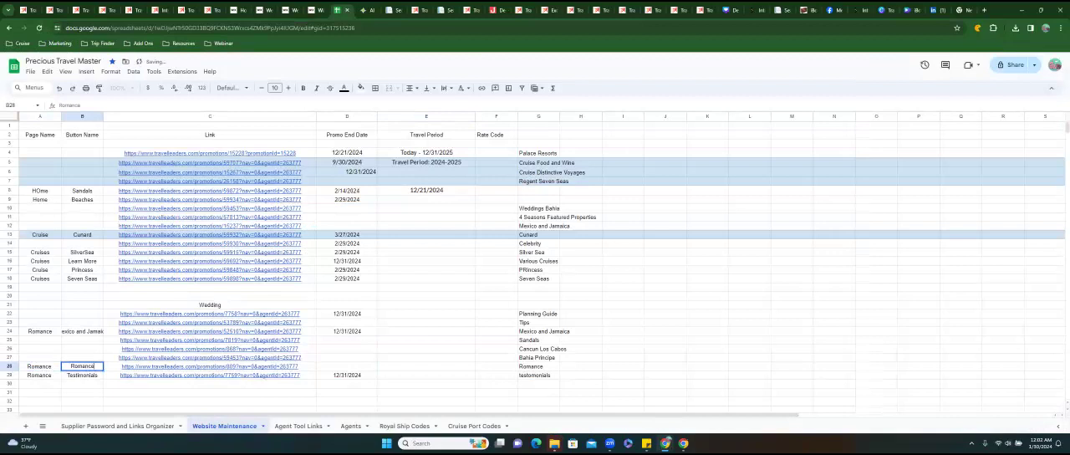
key("Tab")
key("Tab")
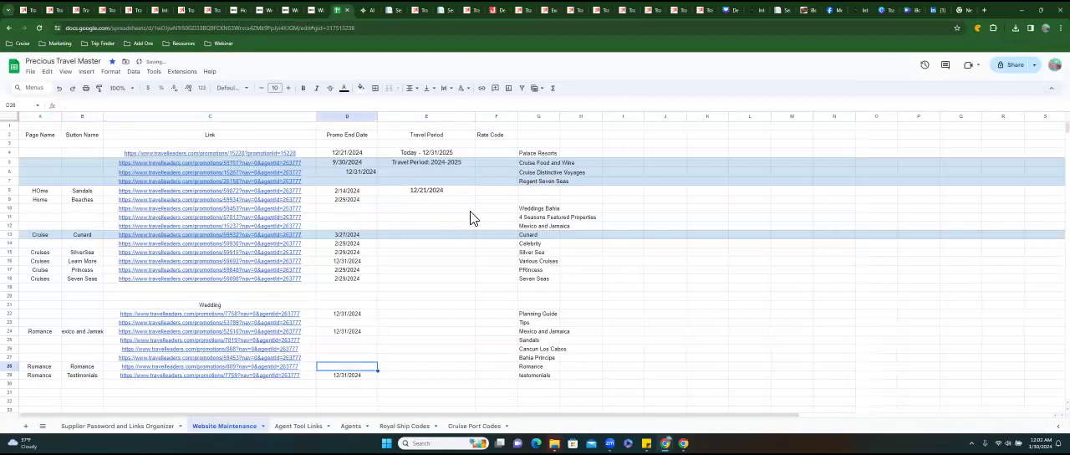
Check the booking period on the Romantic Vacations page, close it, and set the romance link's promo end date to 12/31/2024.
left_click(517, 10)
scroll(451, 138, "up", 10)
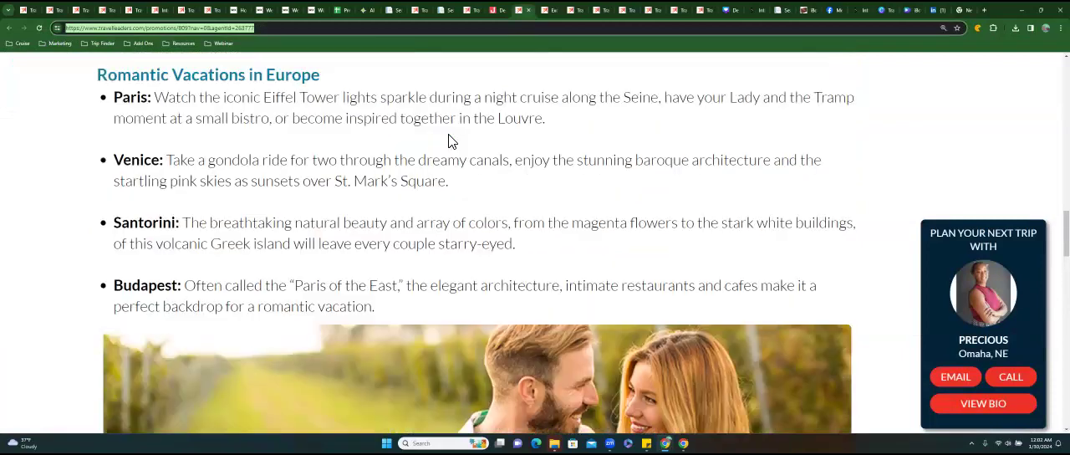
scroll(448, 135, "up", 5)
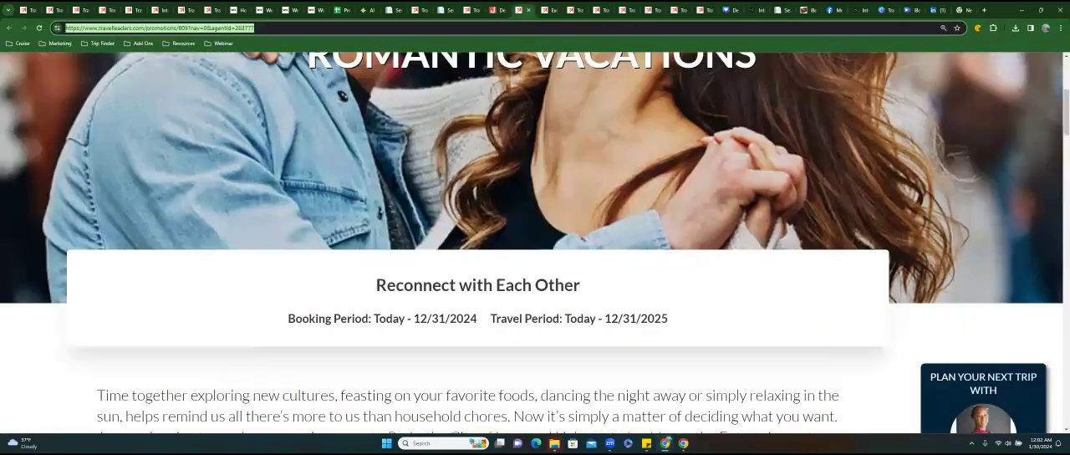
left_click(528, 10)
left_click(343, 11)
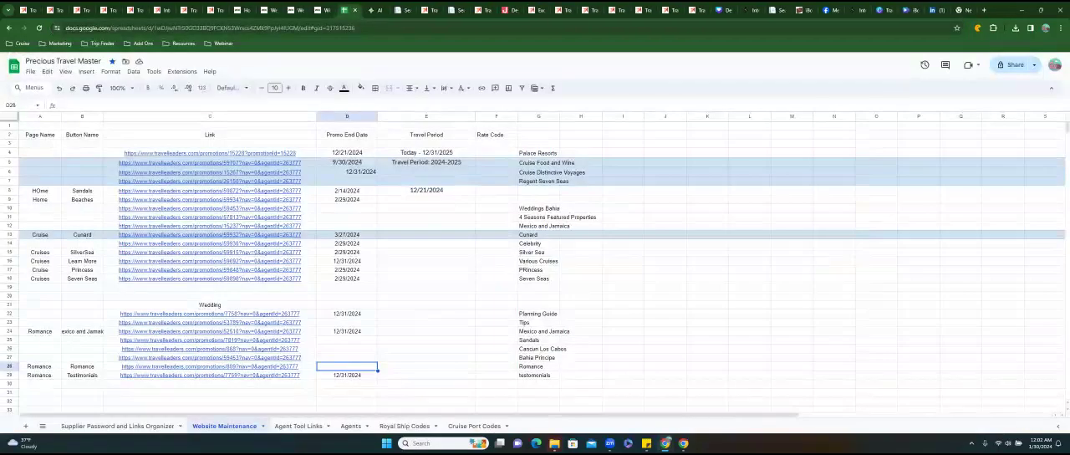
type("12/3")
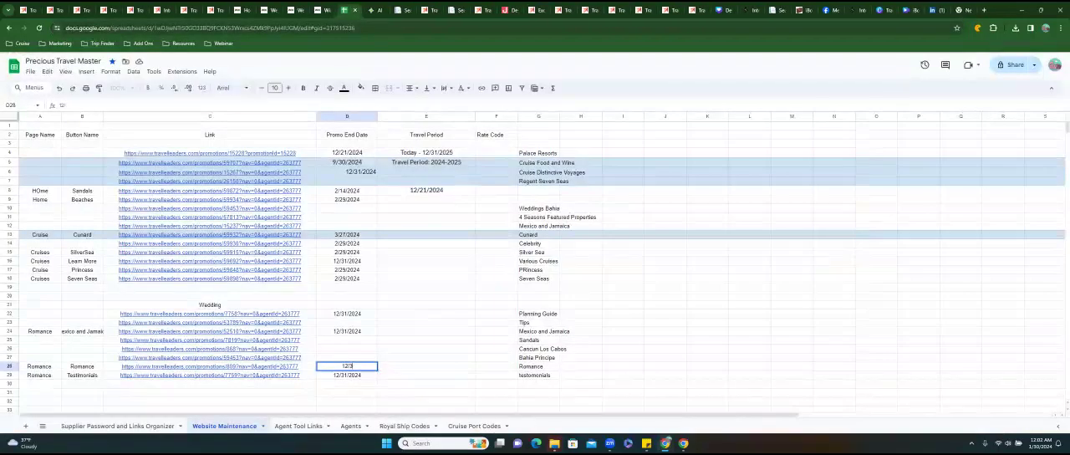
type("1/2024")
key("Up")
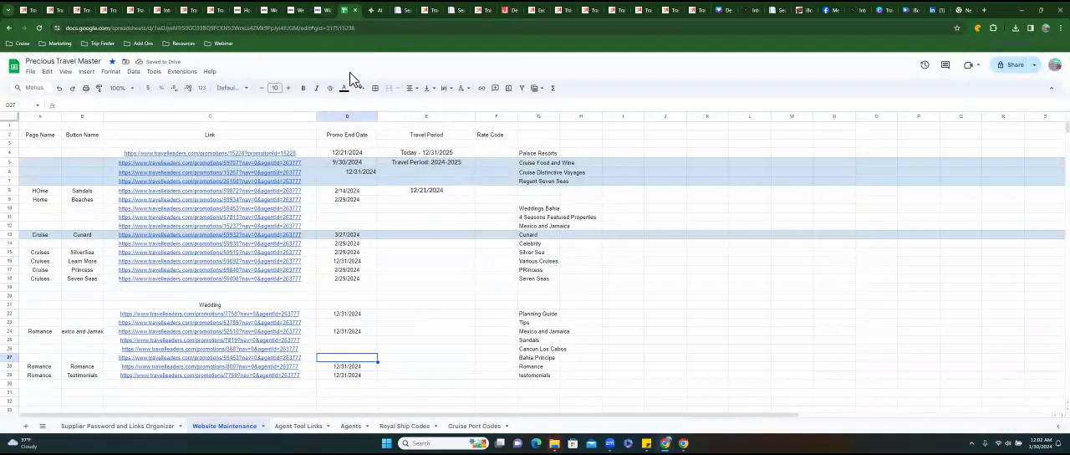
In the Wix editor, link the Romance image to the copied promotion web address, opening in a new window.
left_click(322, 10)
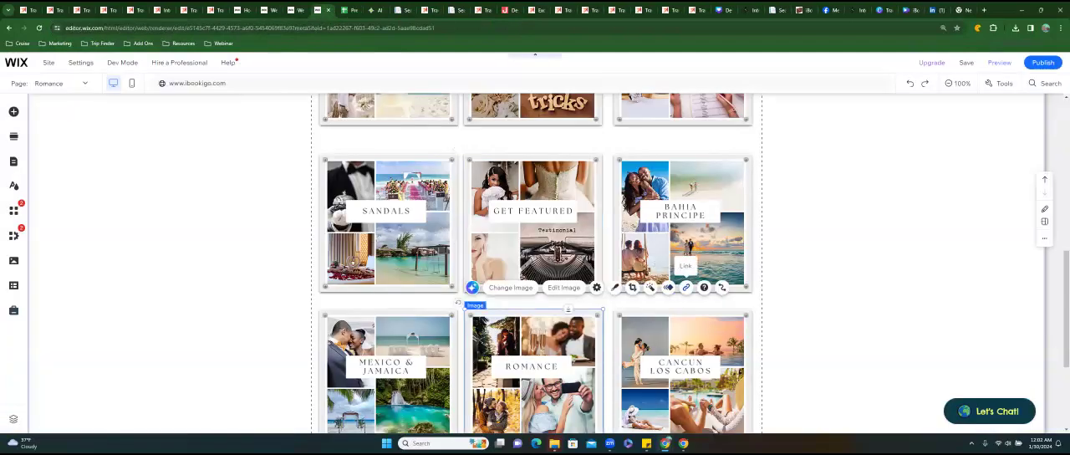
left_click(686, 287)
left_click(465, 215)
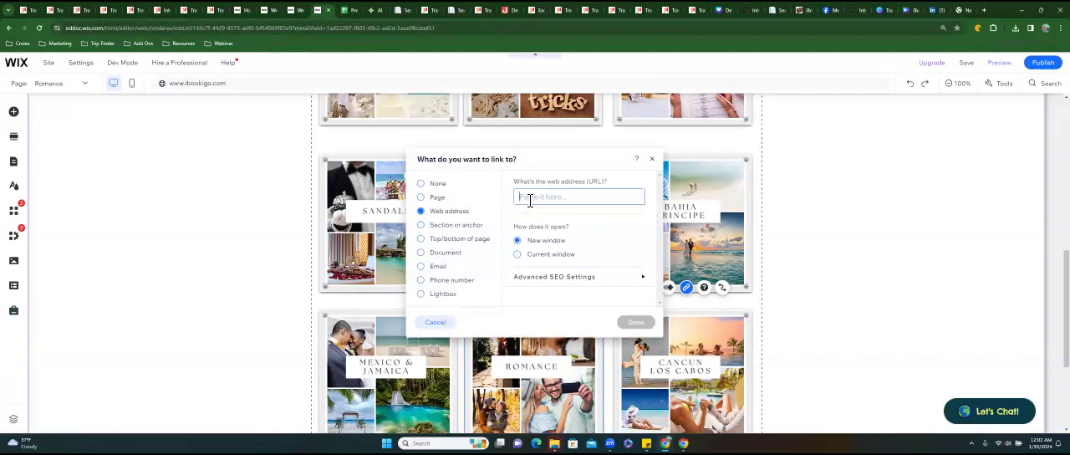
key("ctrl+v")
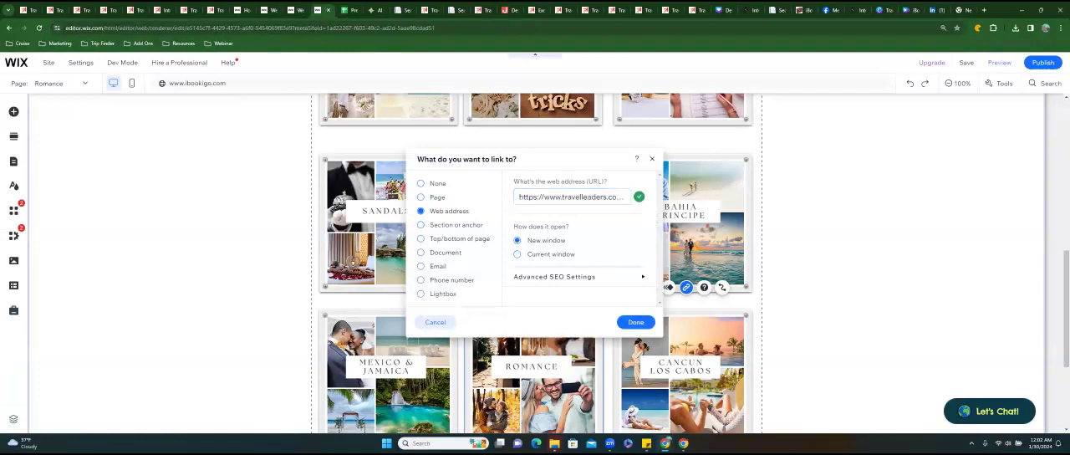
left_click(636, 322)
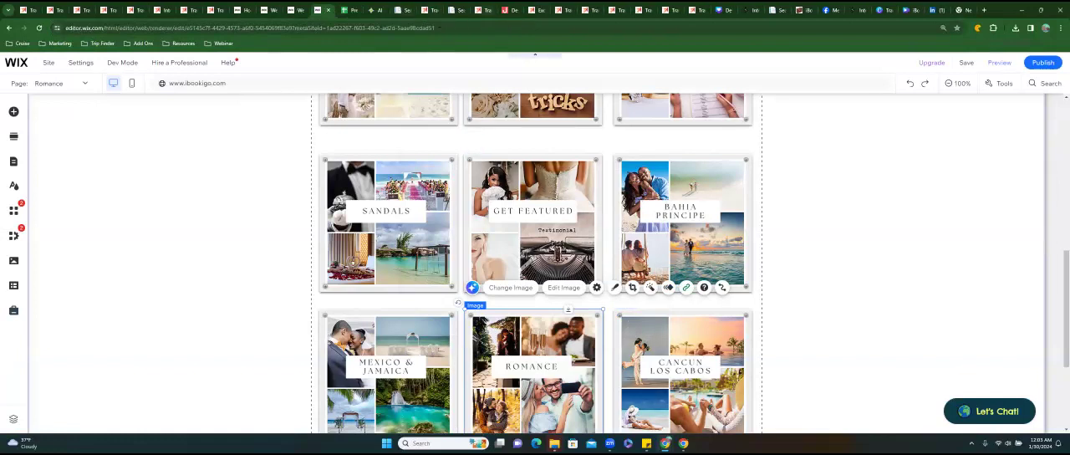
Look over the Le Blanc Honeymoons & Destination Weddings promotion page for its destinations, booking period and travel period.
left_click(559, 10)
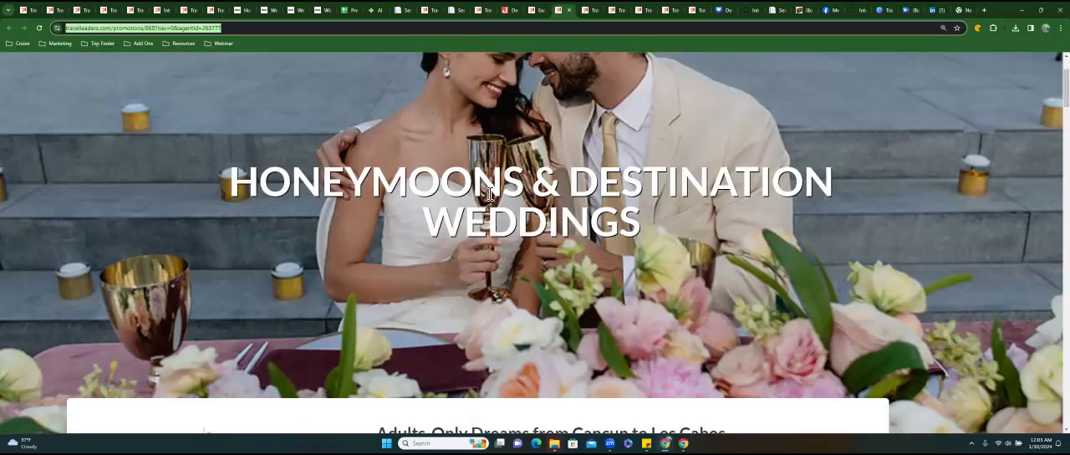
scroll(490, 194, "down", 3)
scroll(490, 194, "down", 1)
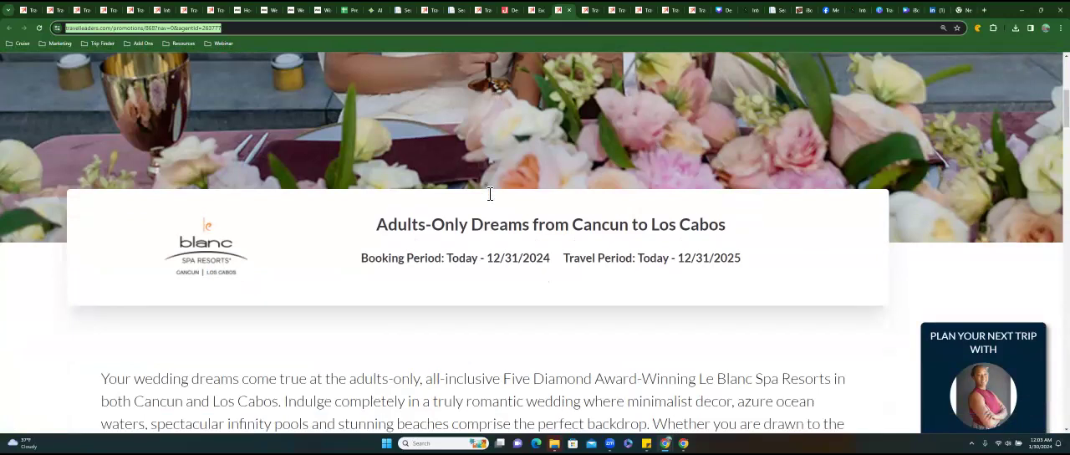
scroll(490, 194, "down", 1)
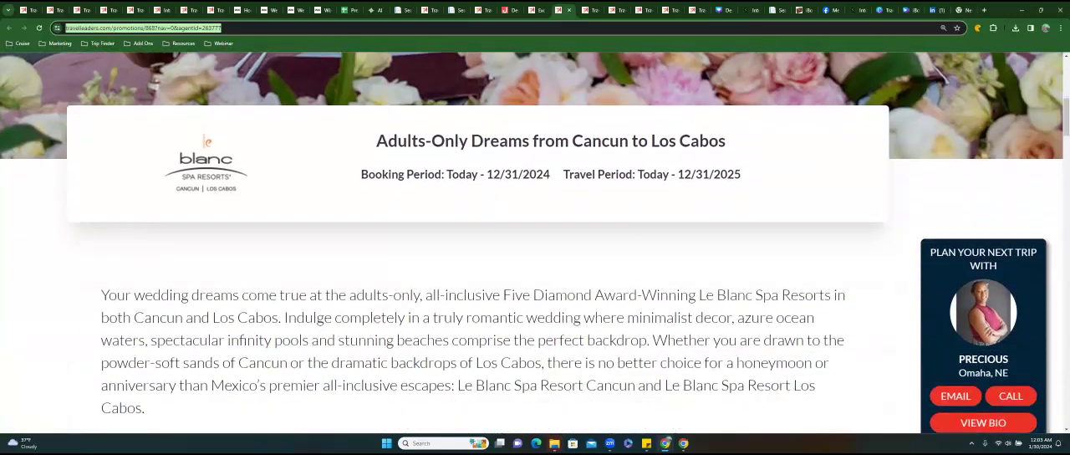
left_click_drag(572, 140, 726, 141)
scroll(523, 221, "down", 3)
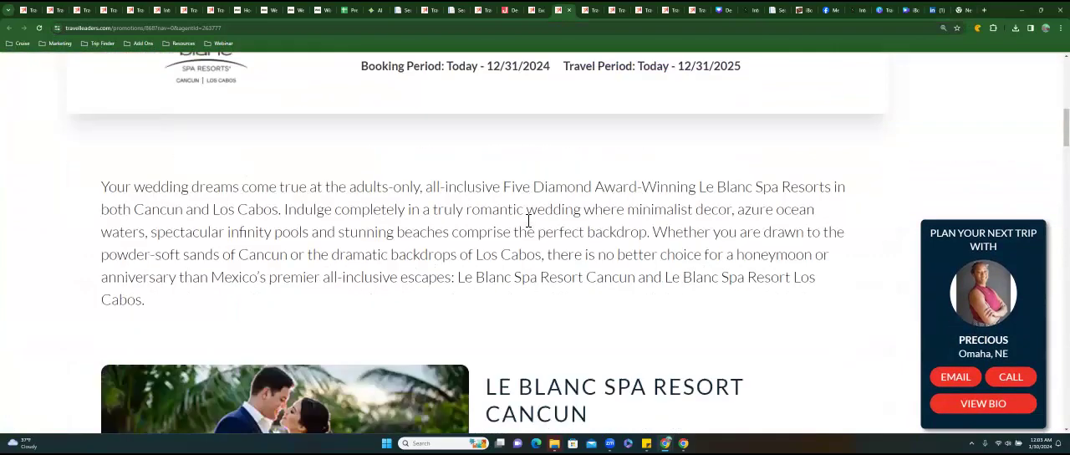
scroll(520, 221, "down", 6)
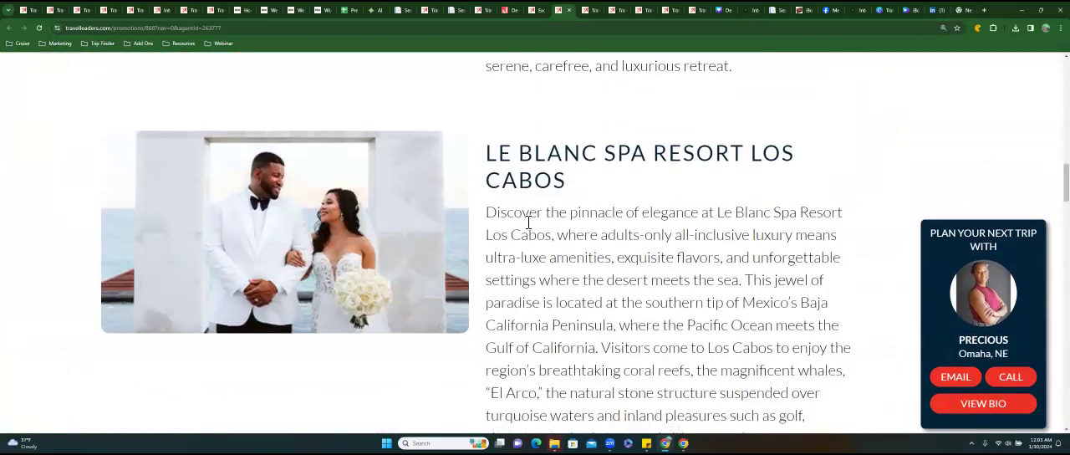
scroll(528, 223, "down", 14)
scroll(528, 222, "down", 12)
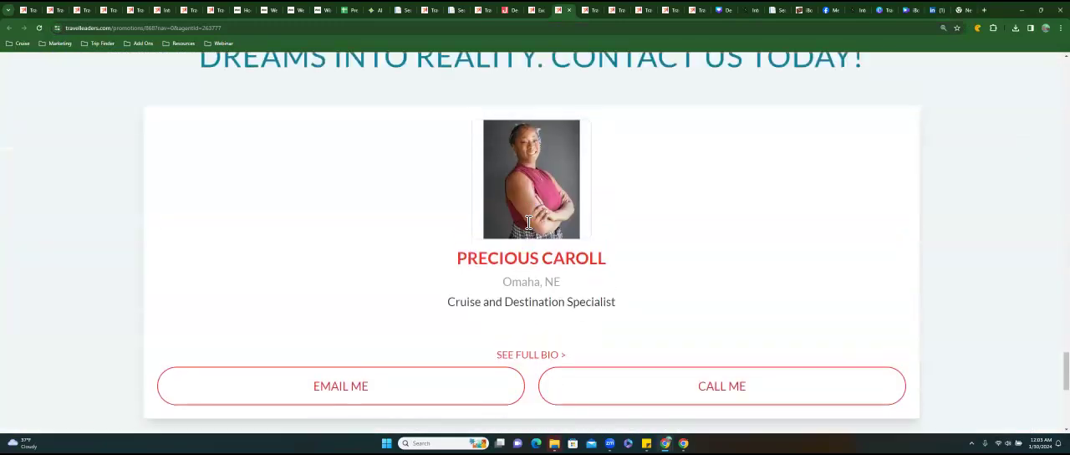
scroll(529, 223, "up", 20)
scroll(528, 223, "up", 10)
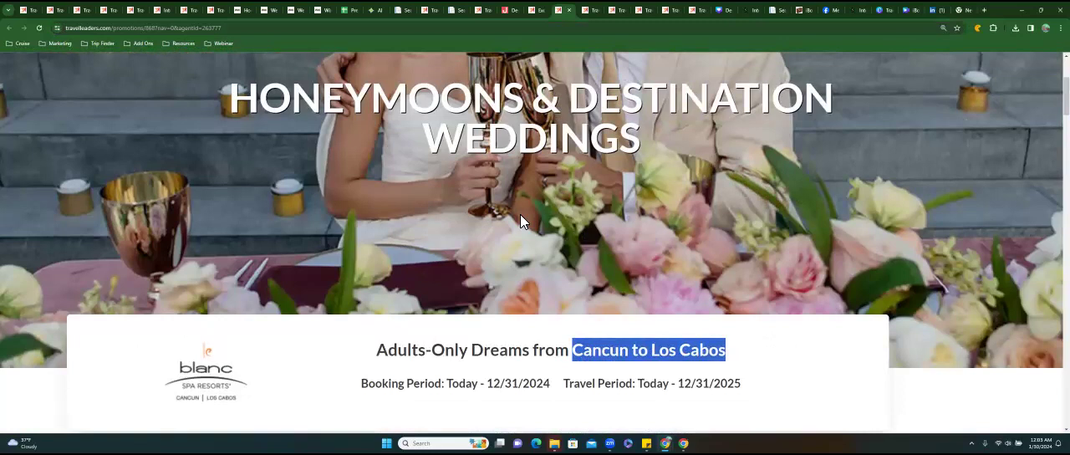
scroll(520, 215, "up", 3)
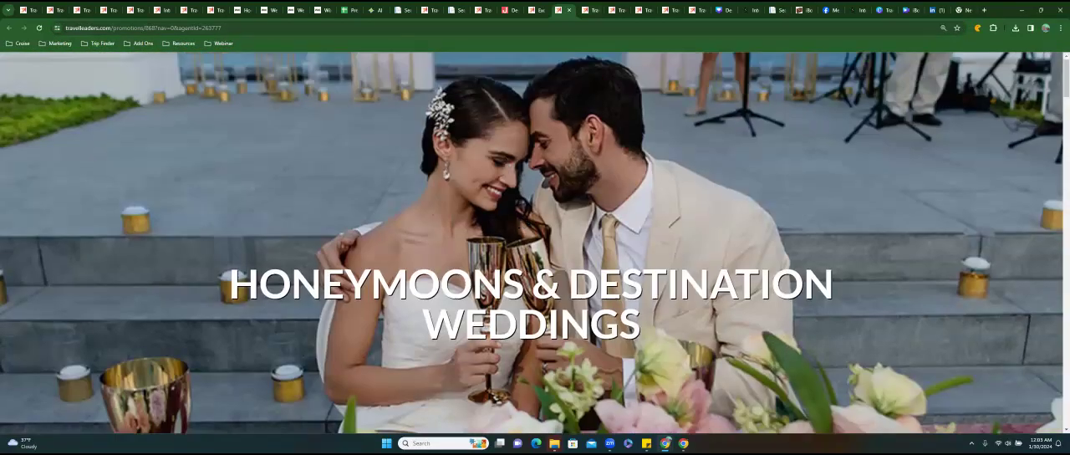
Copy the web address of the Sandals Weddings & Honeymoons promotion page and close that page.
key("ctrl+Tab")
scroll(530, 183, "up", 12)
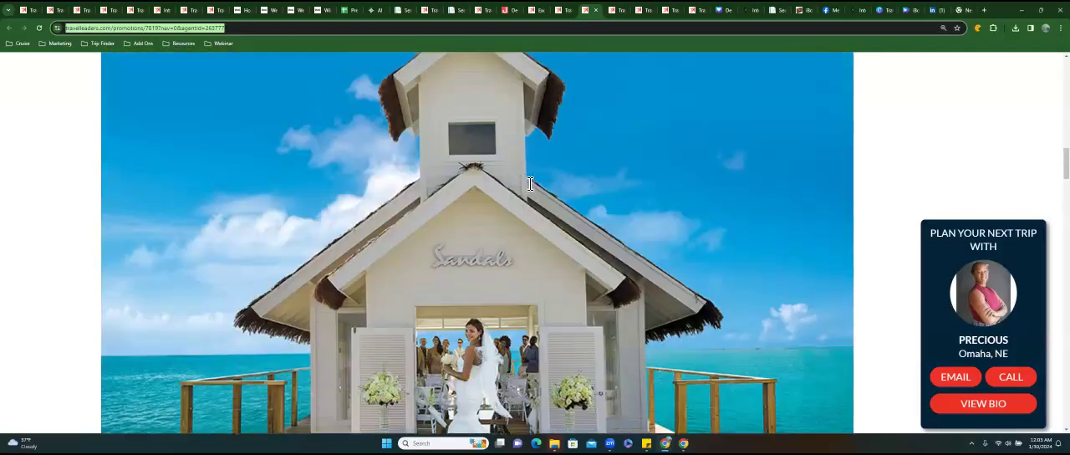
scroll(529, 184, "up", 4)
scroll(529, 183, "down", 3)
scroll(529, 183, "up", 4)
scroll(529, 183, "up", 1)
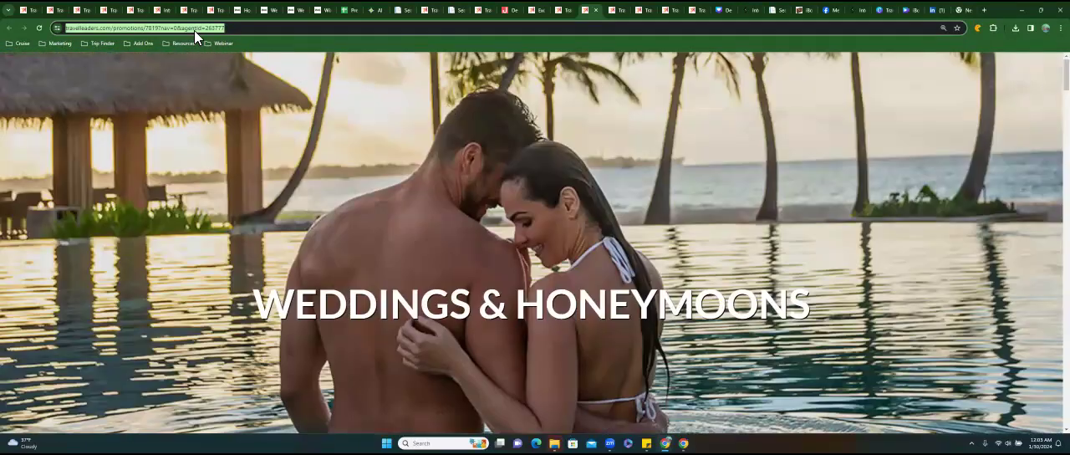
right_click(195, 31)
left_click(276, 102)
left_click(595, 10)
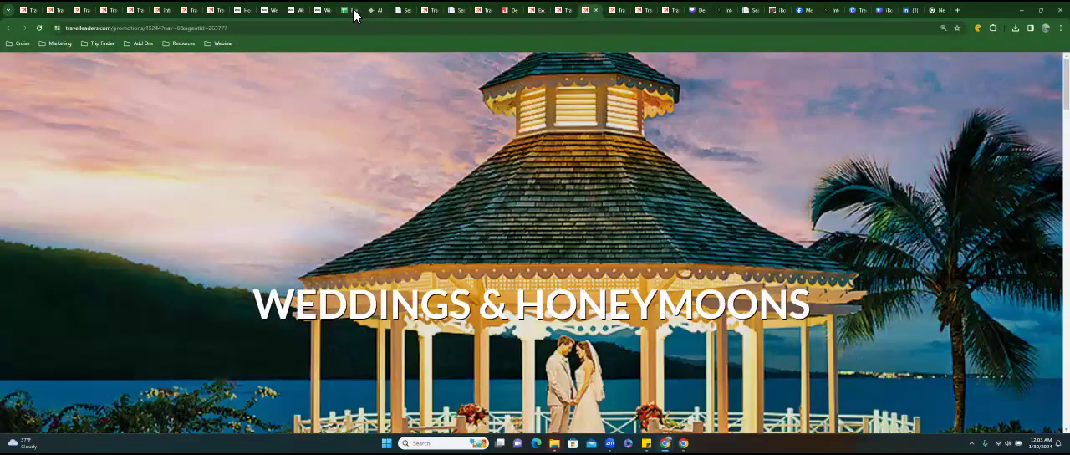
In the Website Maintenance sheet, log the Sandals wedding link with page name Romance, button name Sandals and promo end date 12/31/2024.
left_click(352, 9)
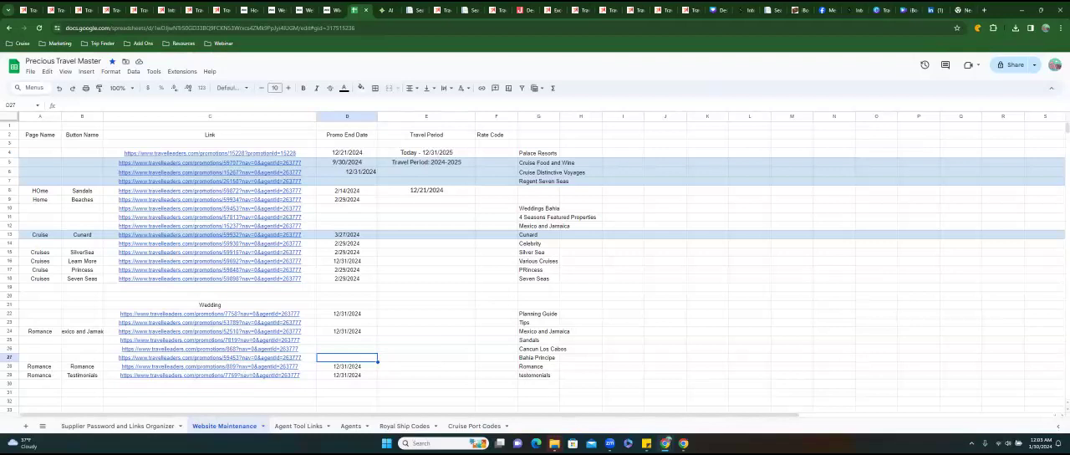
left_click(40, 341)
type("Romance")
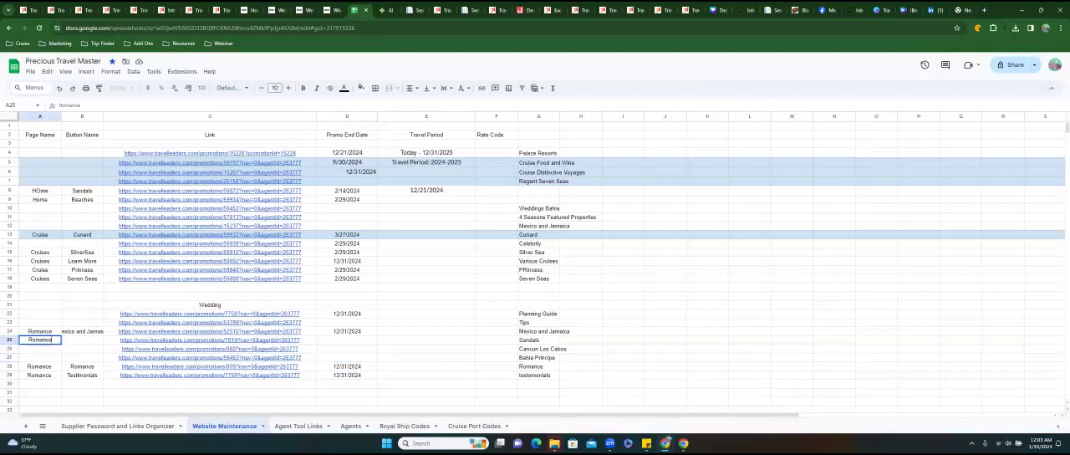
key("Tab")
type("Sandals")
key("Tab")
key("Tab")
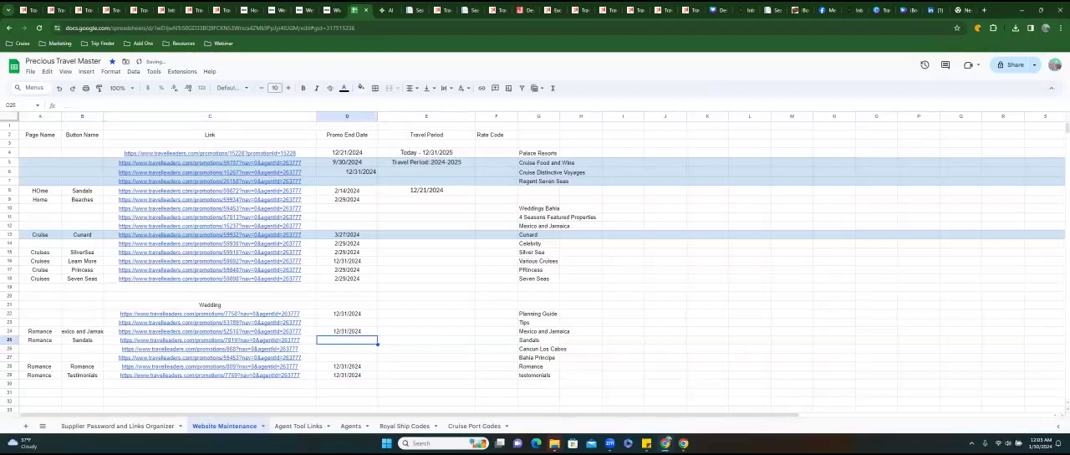
type("12/31/2024")
key("Return")
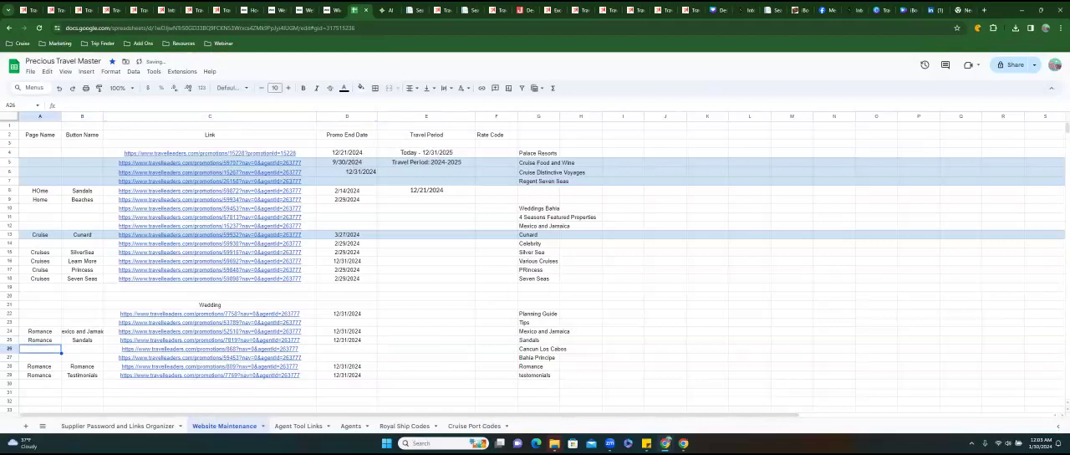
In the Wix editor, link the Sandals image to the copied promotion web address, opening in a new window.
left_click(331, 12)
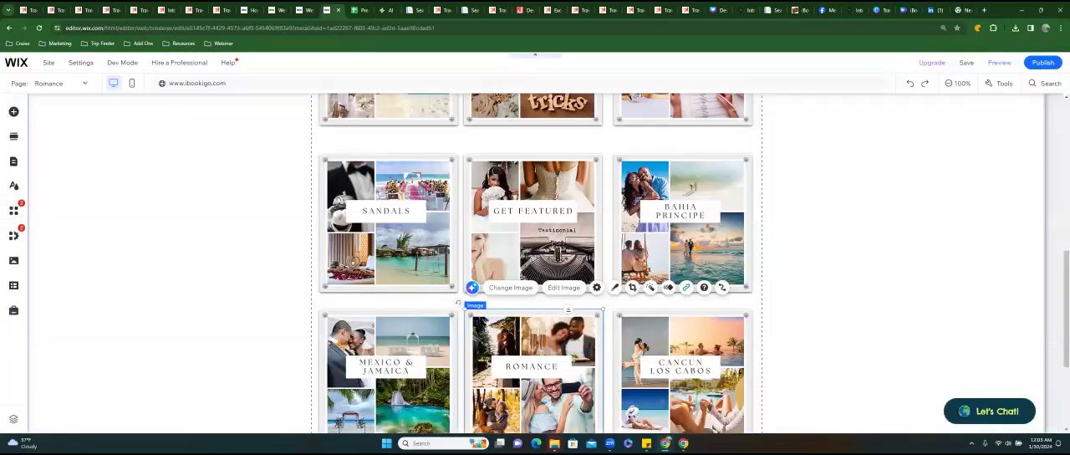
left_click(391, 219)
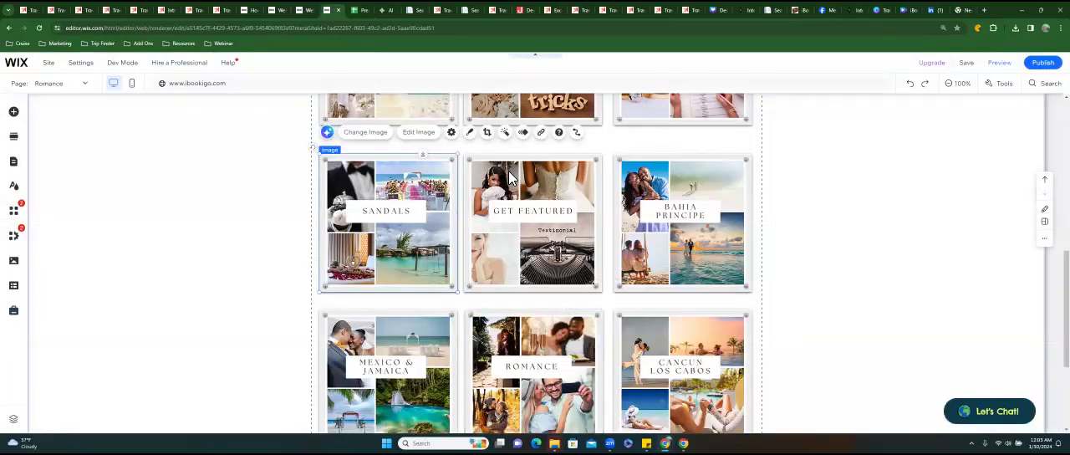
left_click(540, 131)
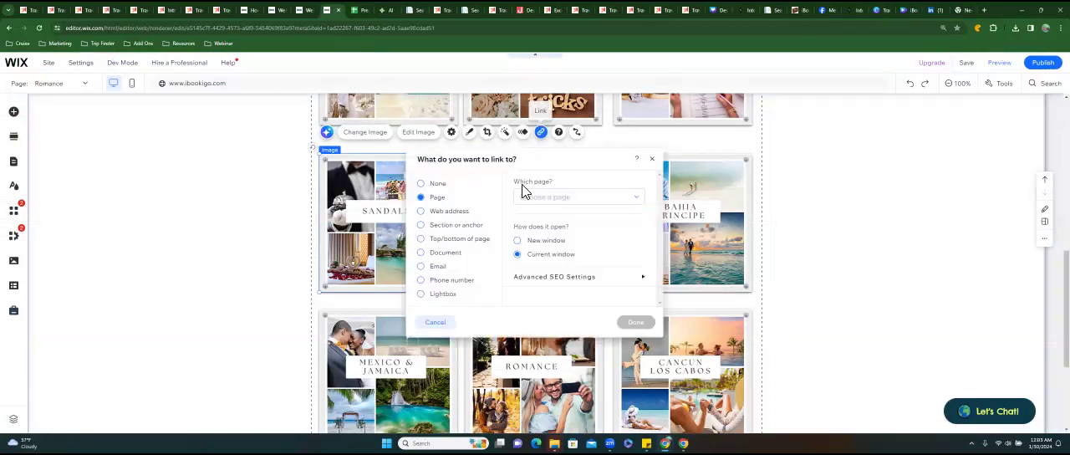
left_click(443, 211)
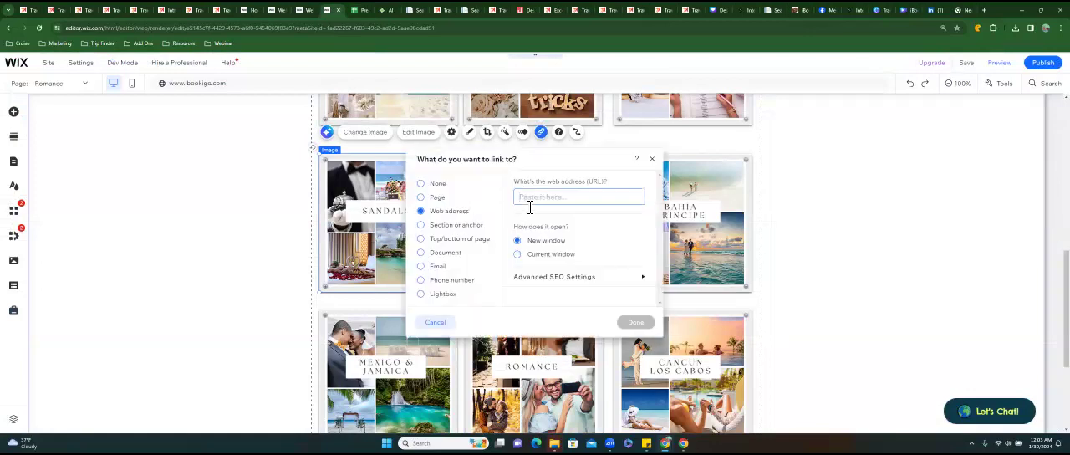
key("ctrl+v")
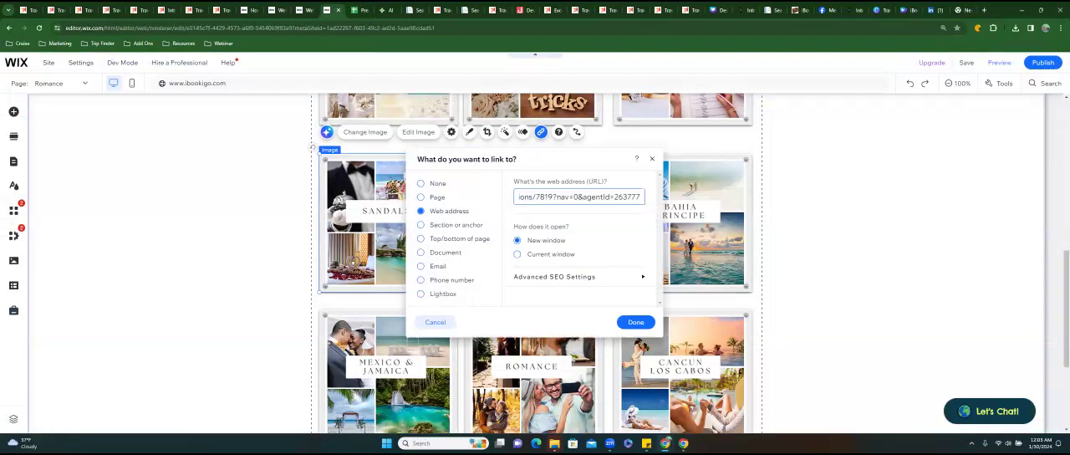
left_click(635, 322)
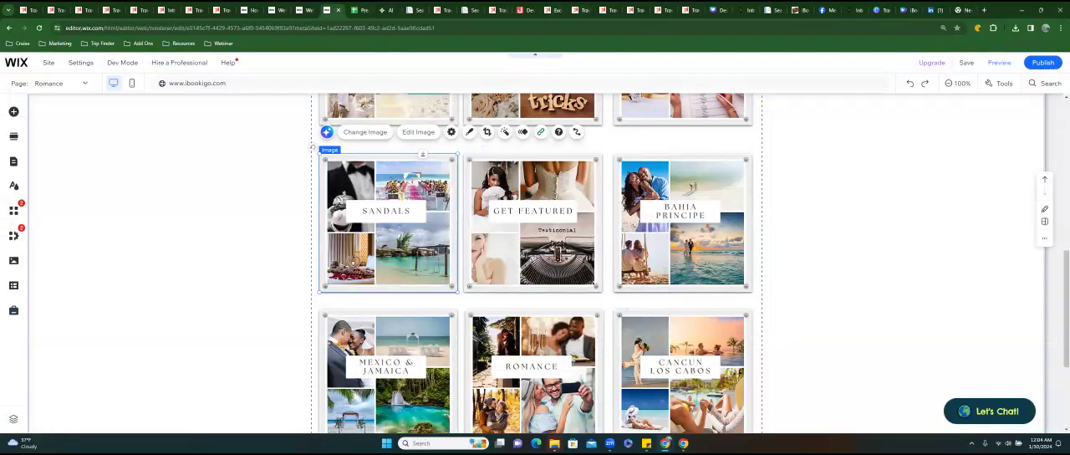
Look over the Planning Your Wedding & Honeymoon promotion page, including its booking and travel periods, and copy its web address.
left_click(691, 10)
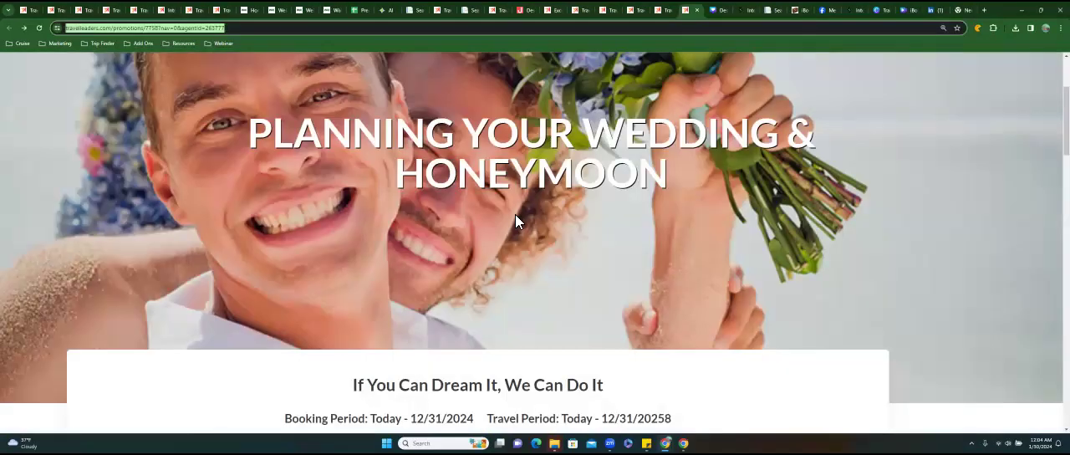
scroll(516, 218, "down", 5)
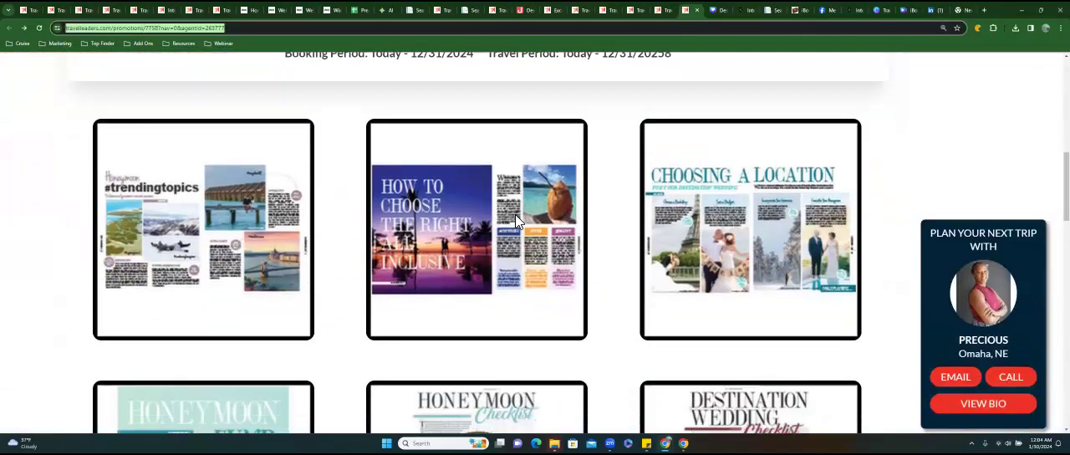
scroll(516, 220, "down", 6)
scroll(515, 220, "up", 3)
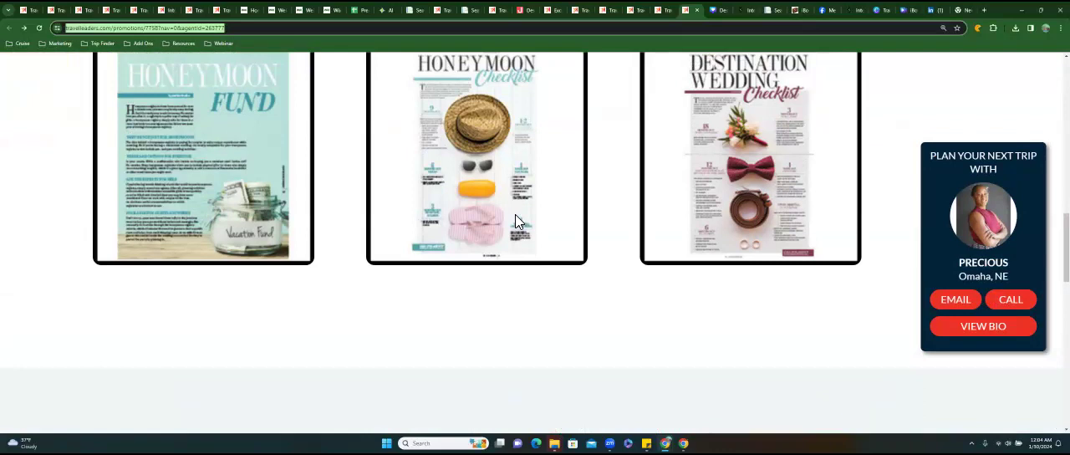
scroll(516, 220, "up", 8)
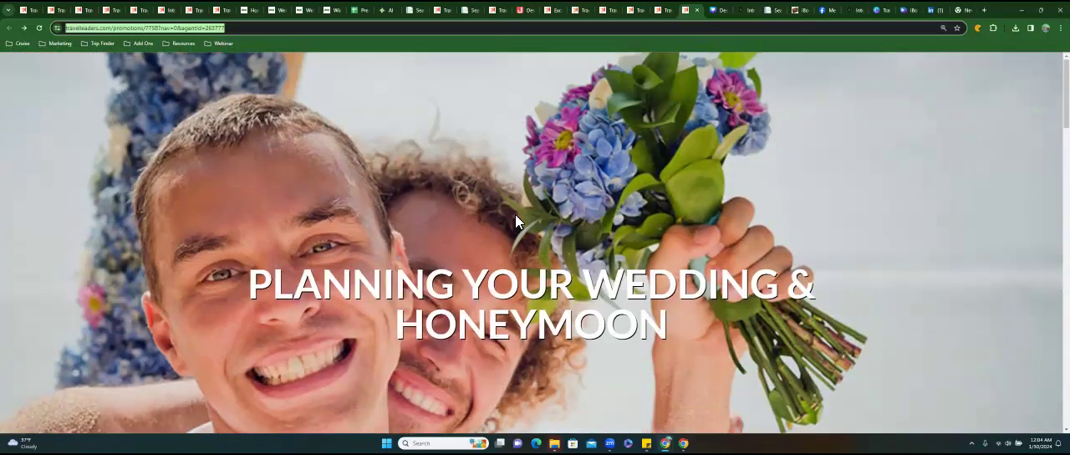
right_click(173, 30)
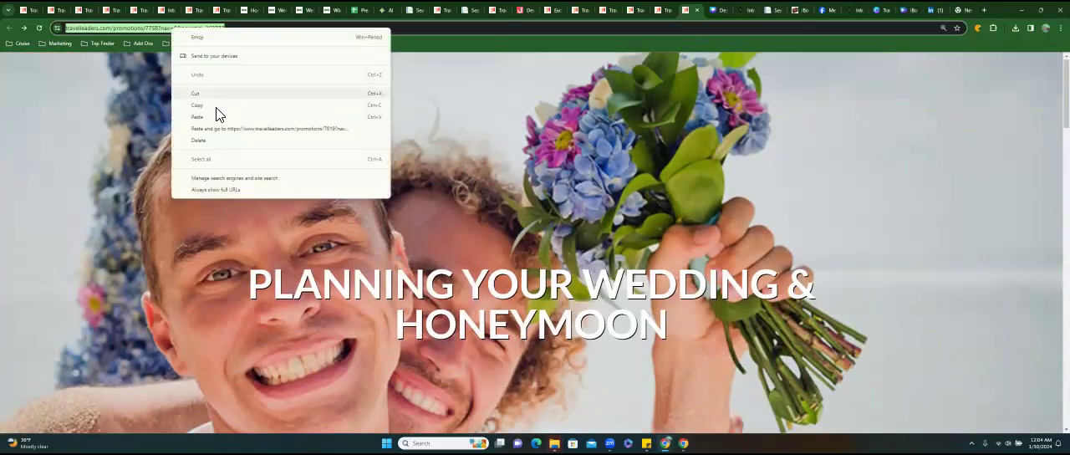
left_click(218, 106)
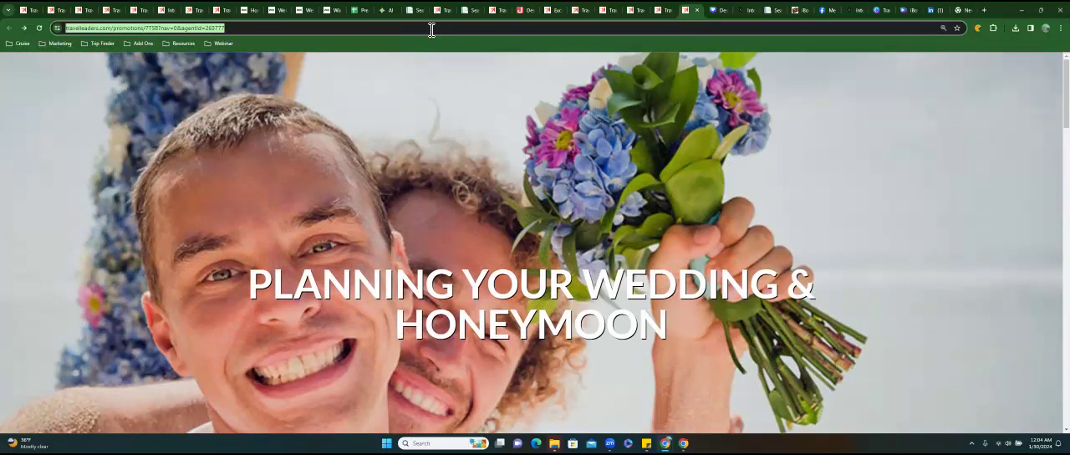
scroll(505, 224, "down", 4)
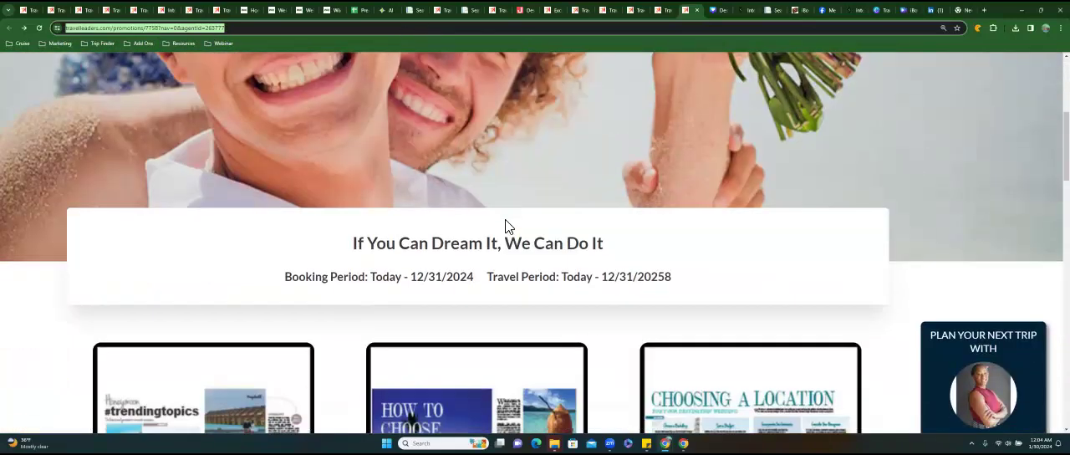
scroll(505, 224, "up", 3)
scroll(401, 83, "up", 1)
In the Website Maintenance sheet, fill in the wedding planning guide row with page name Romance and button name Planning Guide.
left_click(366, 15)
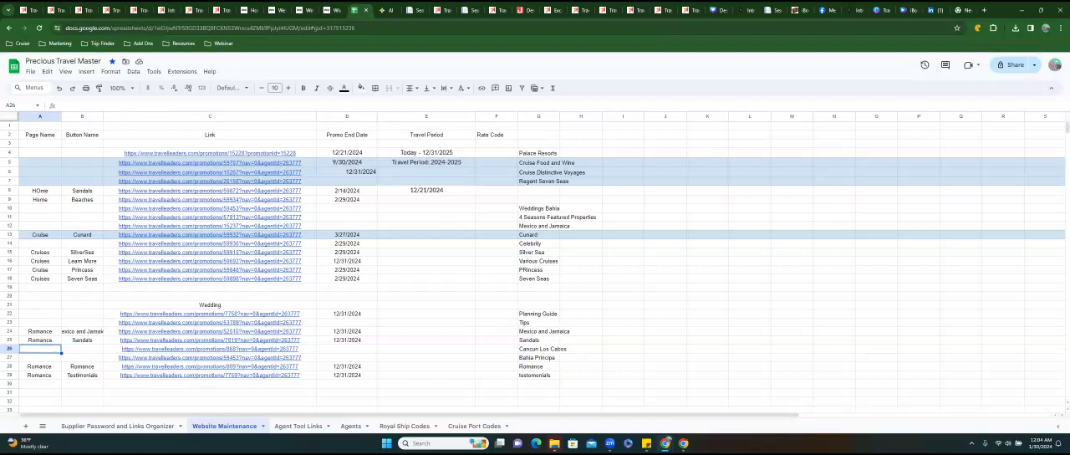
left_click(40, 314)
type("Romance")
key("Tab")
type("R")
type("lanning Guide")
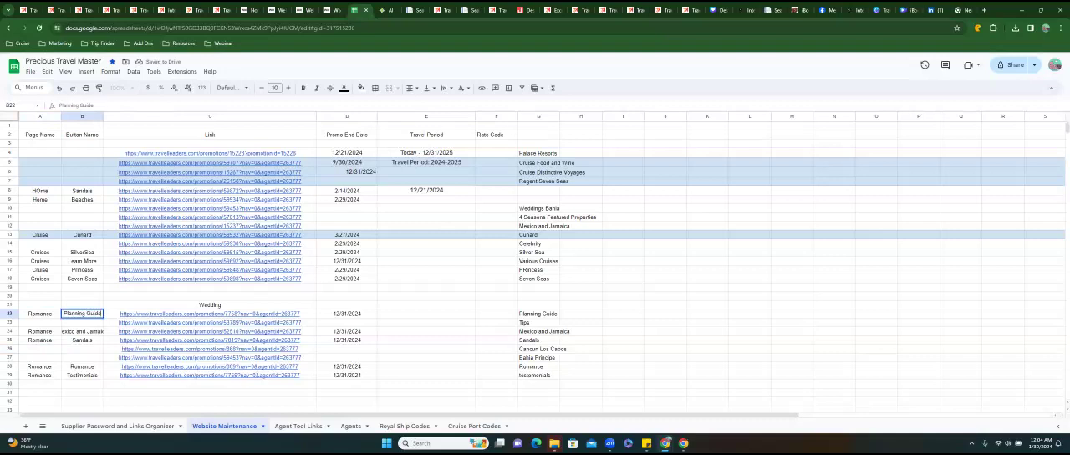
key("Tab")
key("Tab")
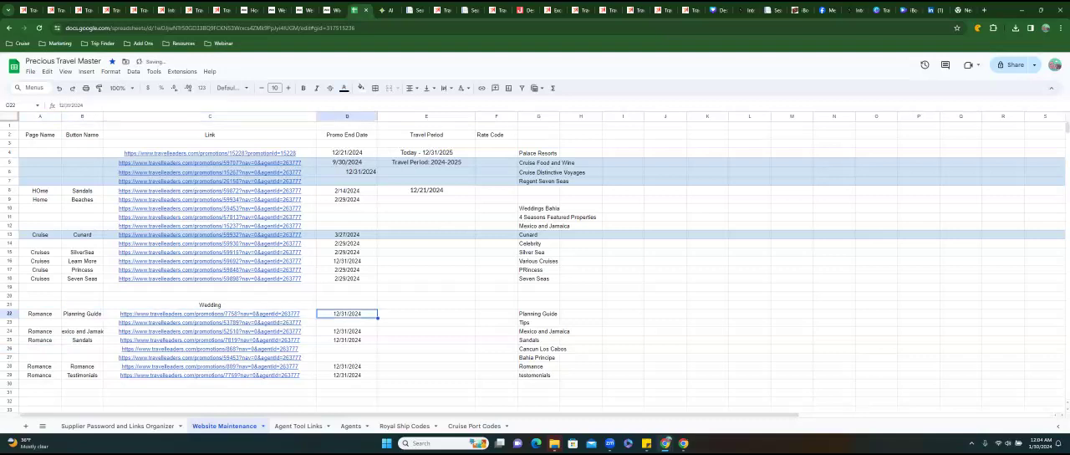
In the Wix editor, link the Planning Guide image on the Romance page to the copied promotion web address.
left_click(332, 10)
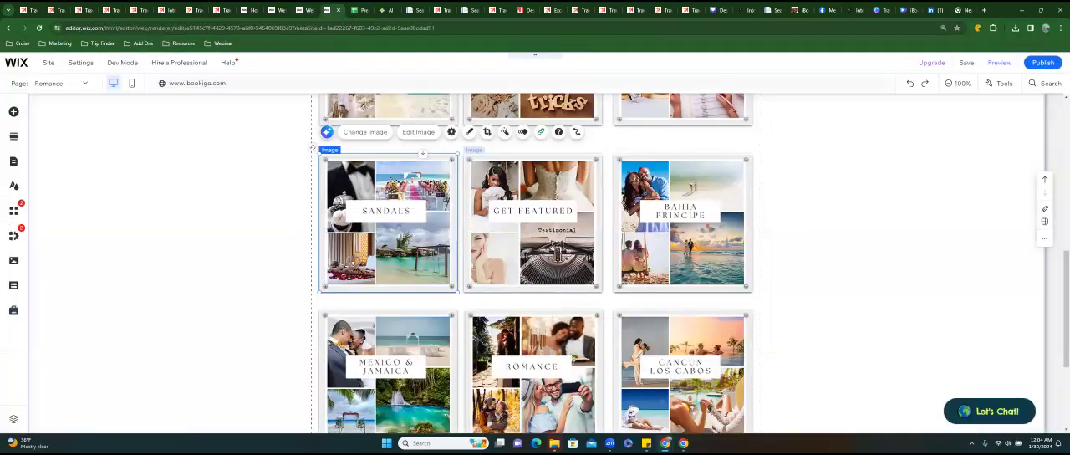
scroll(536, 268, "up", 2)
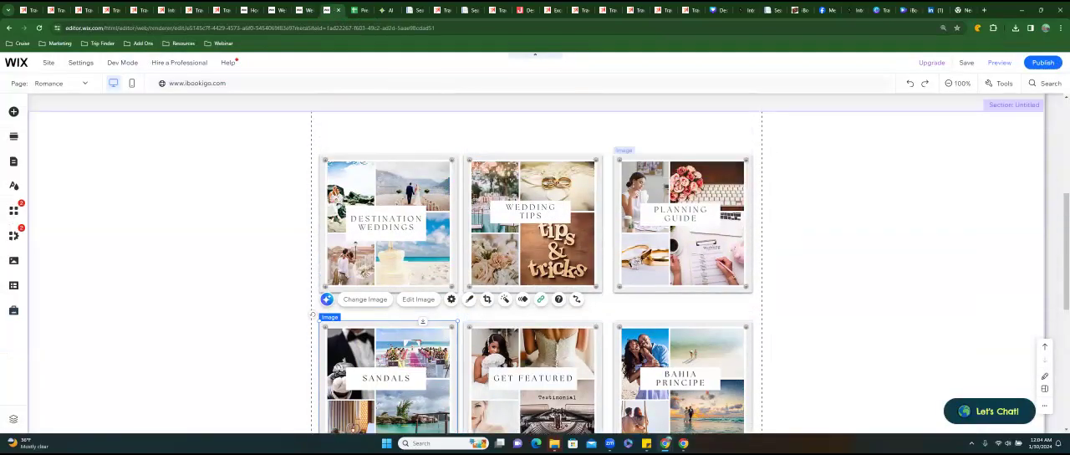
left_click(684, 223)
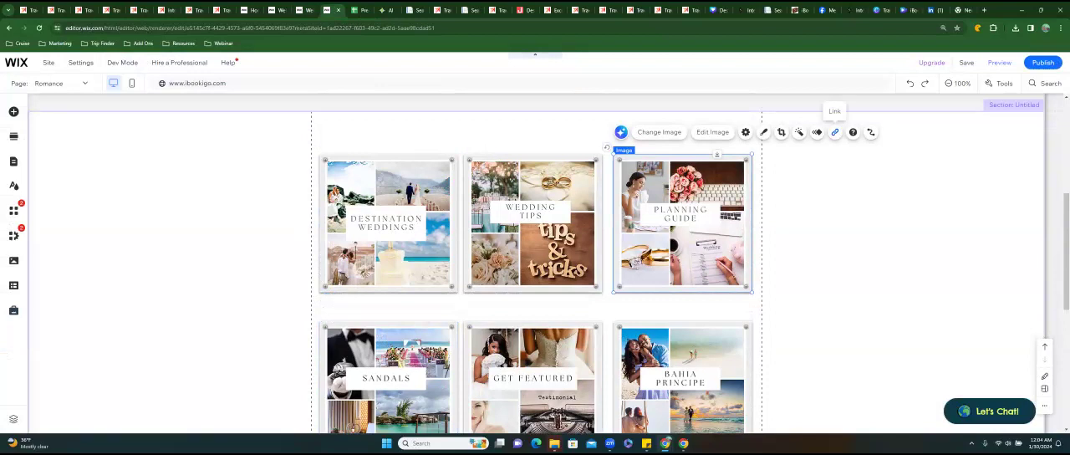
left_click(834, 132)
left_click(421, 211)
key("ctrl+v")
key("Return")
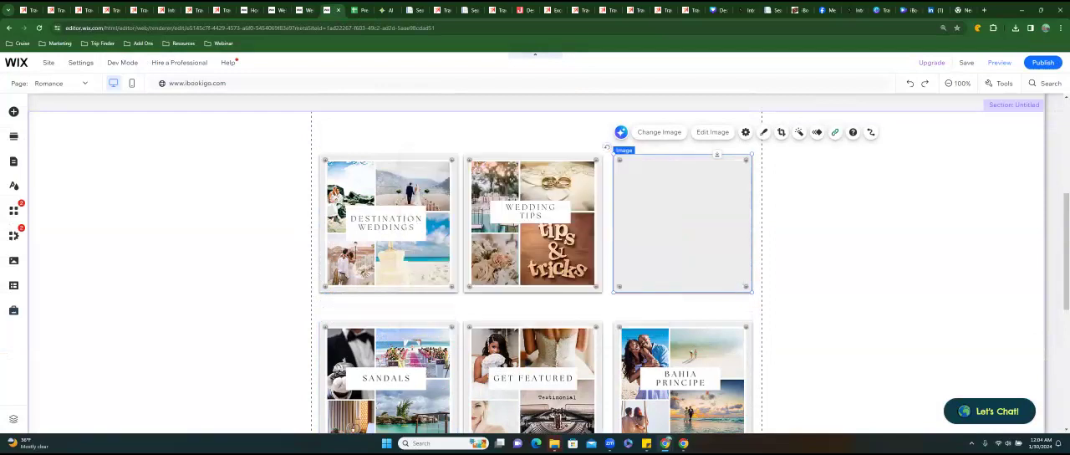
Check the link status of the Wedding Tips, Destination Weddings and Planning Guide images.
left_click(524, 192)
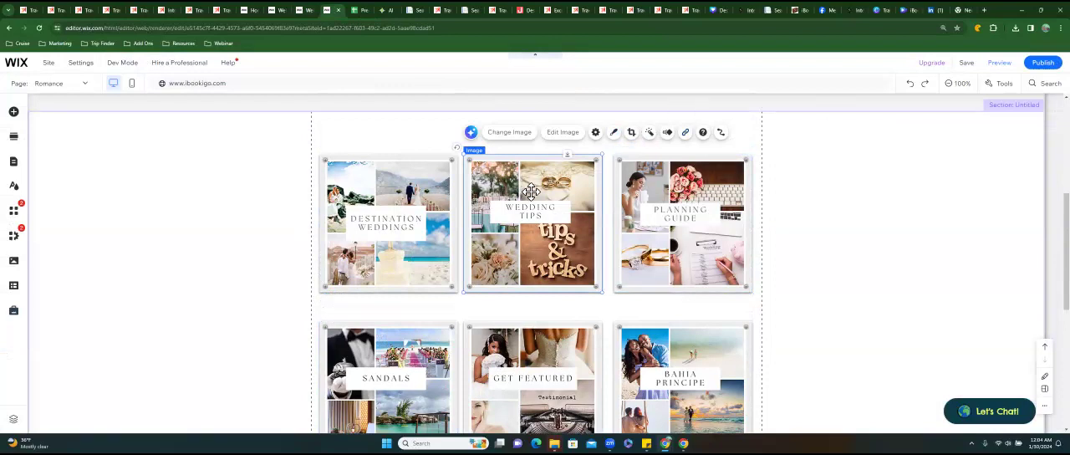
left_click(431, 192)
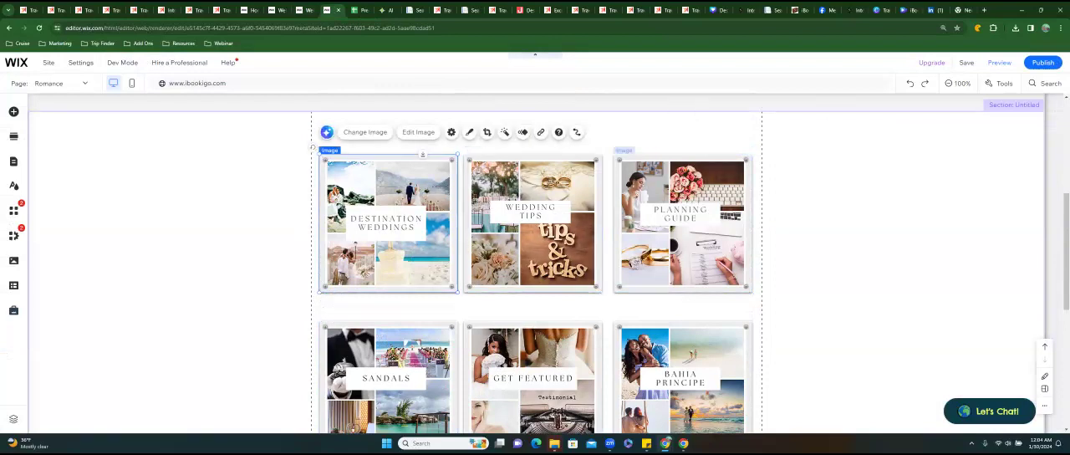
left_click(682, 221)
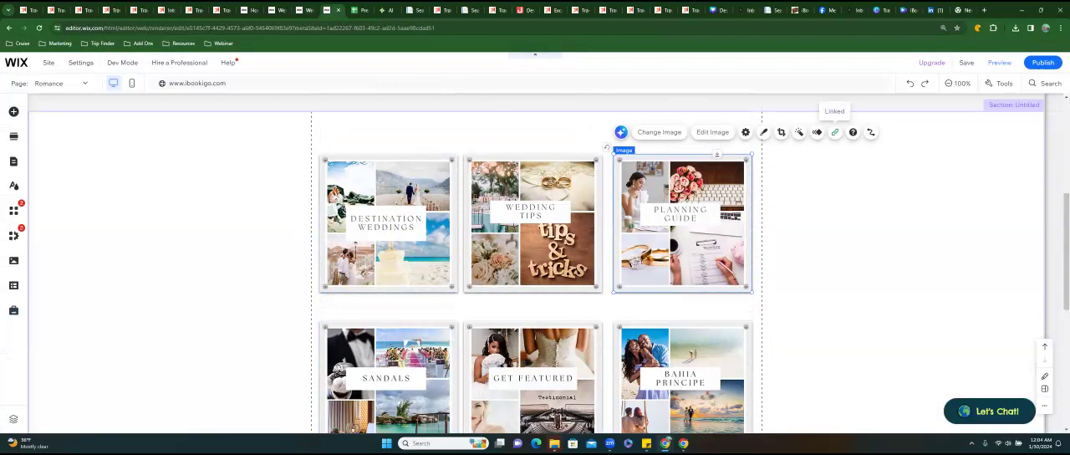
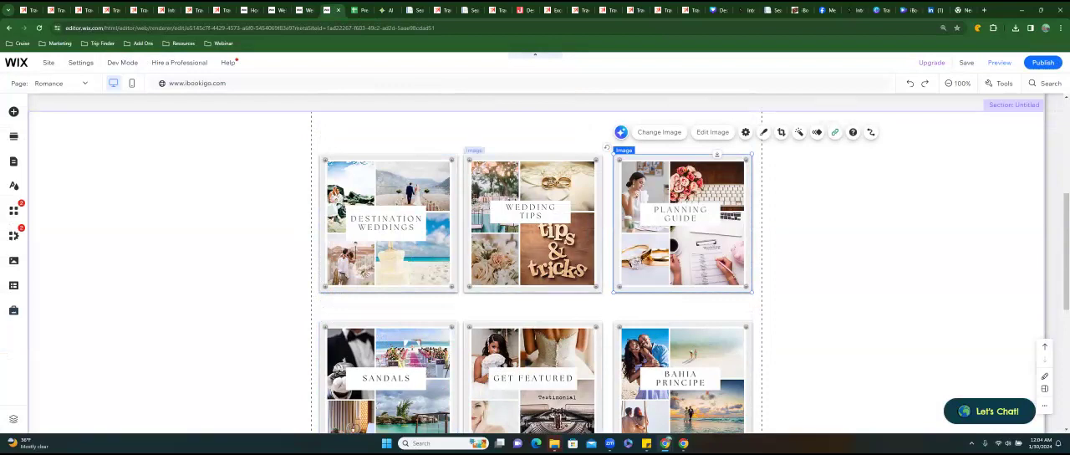
Close the Planning Your Wedding & Honeymoon page and copy the web address of the Destination Bliss magazine promotion page.
left_click(389, 220)
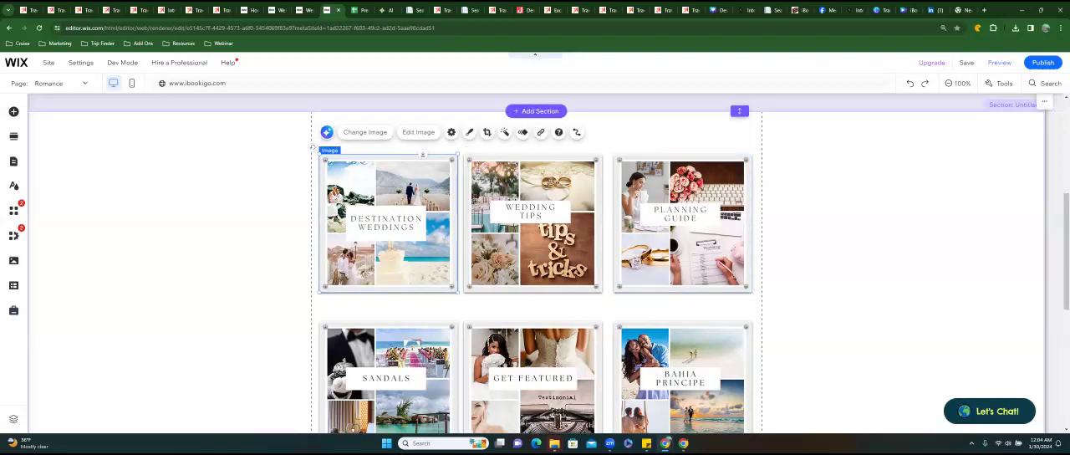
left_click(686, 10)
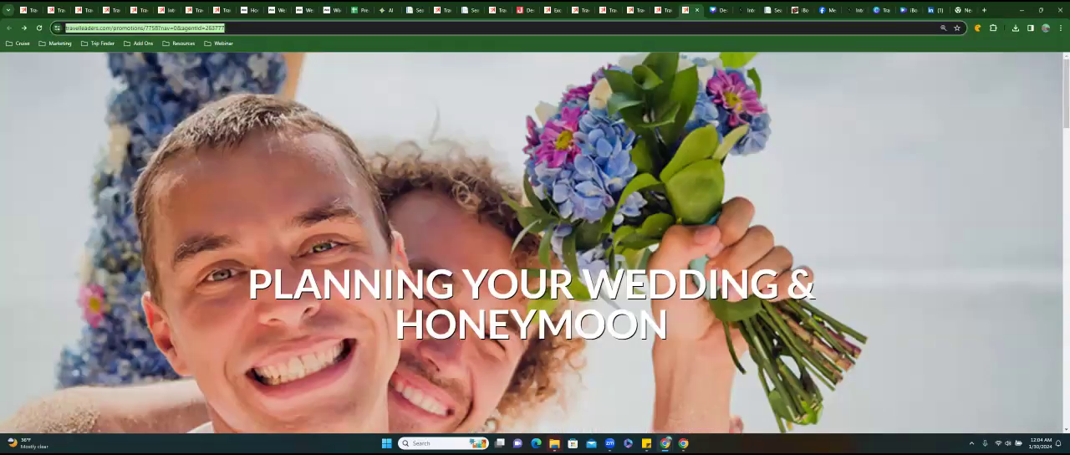
scroll(535, 243, "down", 8)
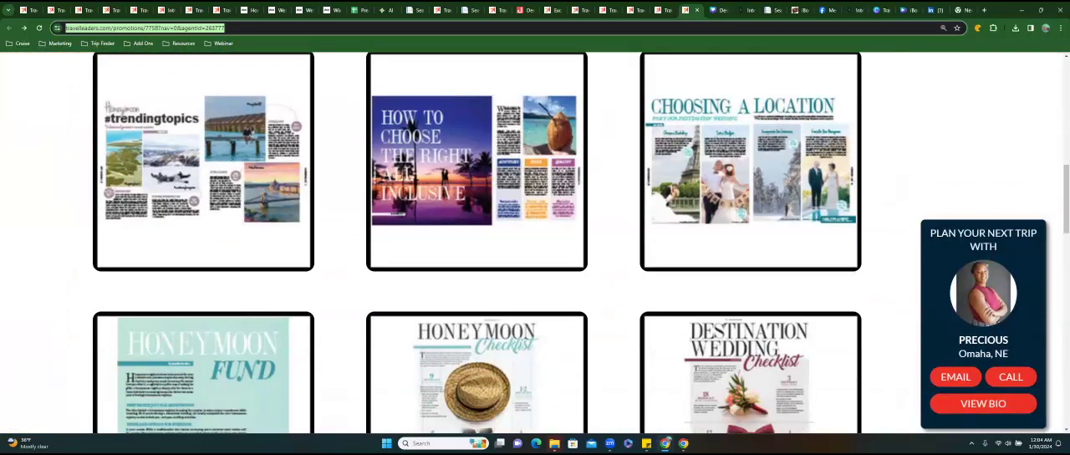
left_click(697, 10)
left_click(658, 10)
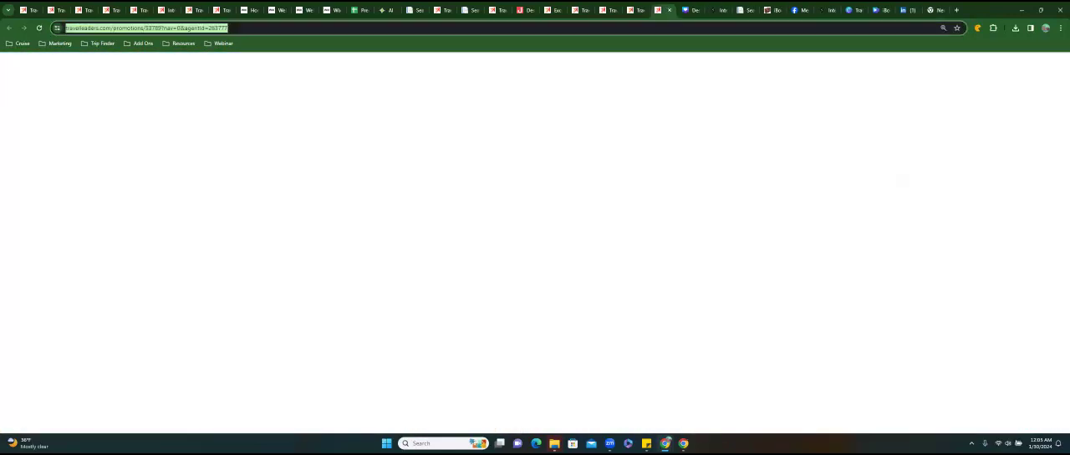
scroll(316, 98, "down", 5)
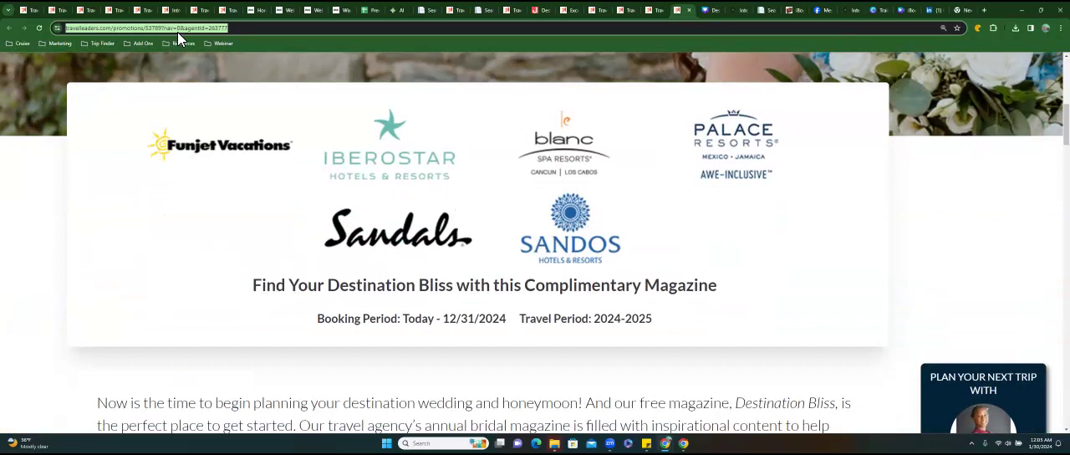
right_click(177, 32)
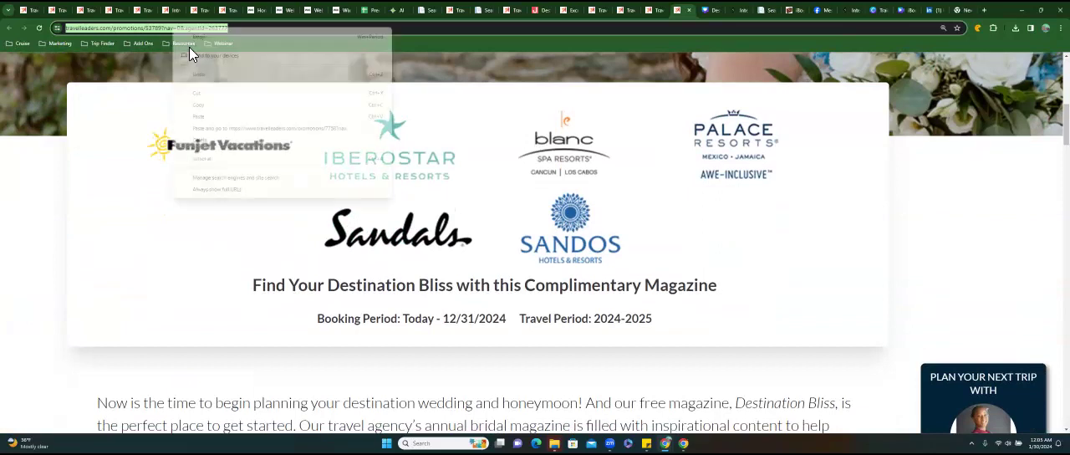
left_click(212, 107)
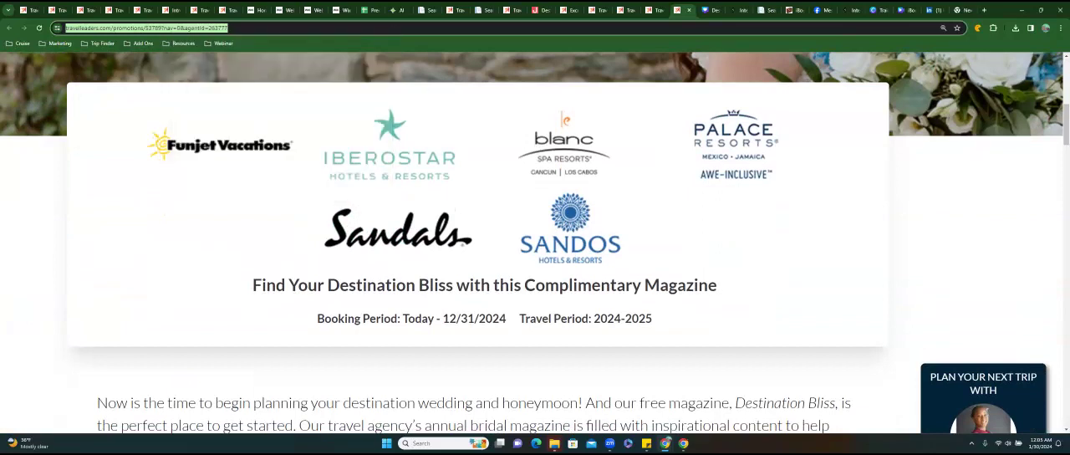
Examine the Destination Bliss promotion's booking end date and its articles, including the 12 Months of Honeymoon Hot Spots article.
left_click_drag(507, 319, 444, 319)
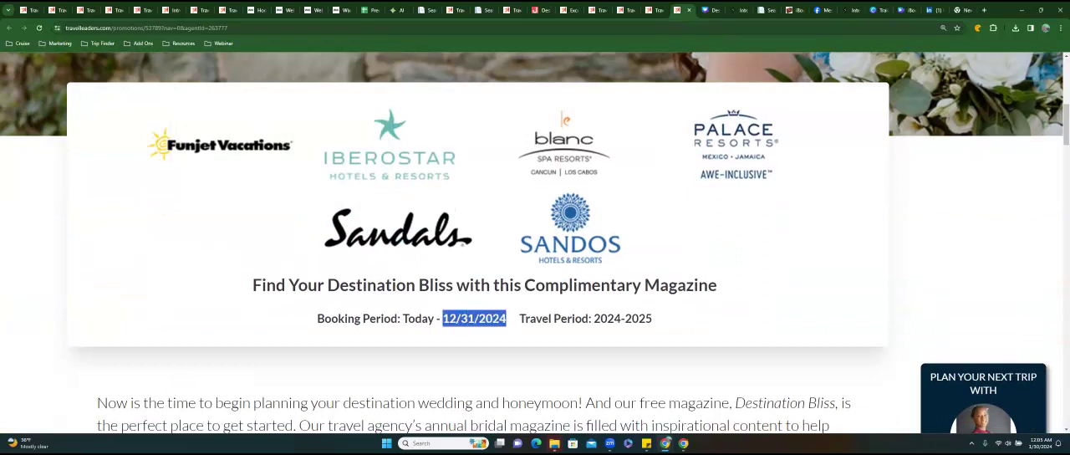
scroll(496, 222, "down", 5)
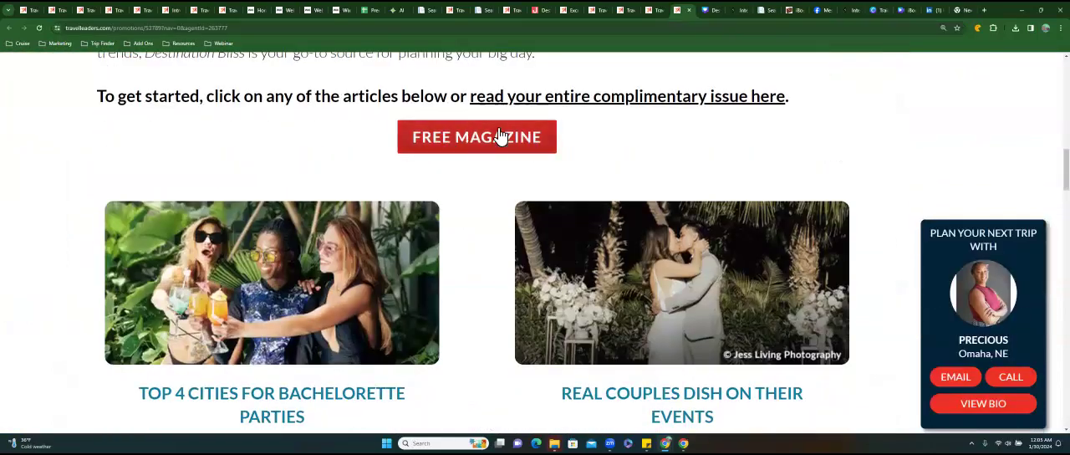
scroll(485, 173, "down", 5)
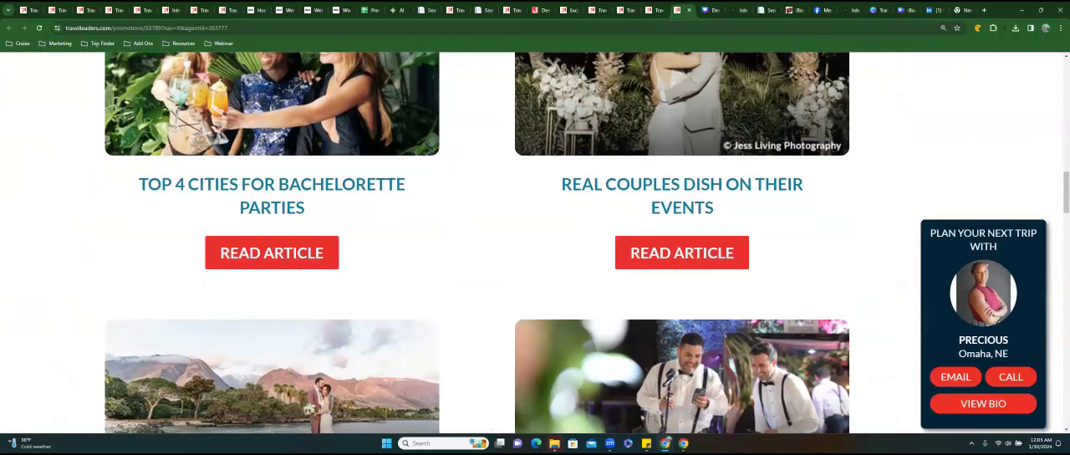
scroll(477, 243, "down", 5)
left_click(273, 239)
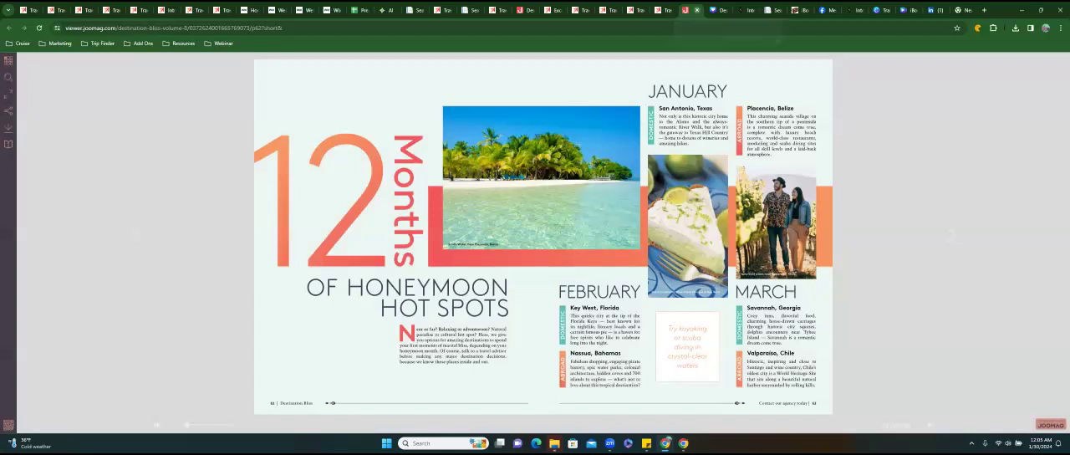
left_click(696, 10)
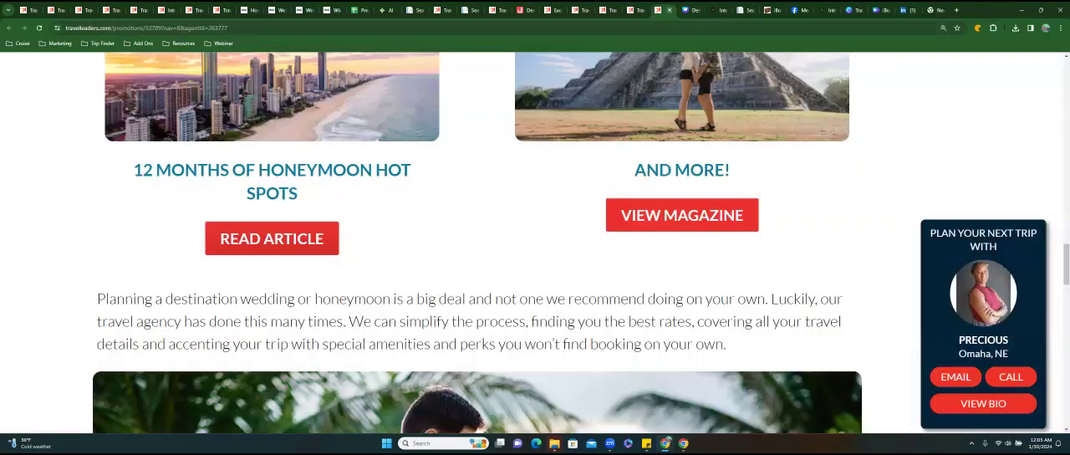
In the Website Maintenance sheet, fill in the Tips row with page name Romance, button name Tips and promo end date 12/31/2024.
left_click(386, 10)
left_click(365, 10)
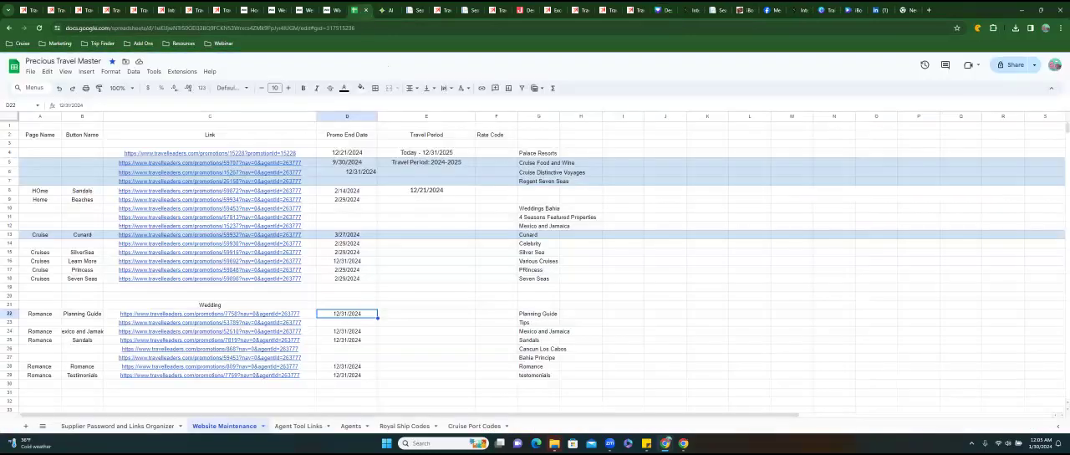
left_click(538, 323)
left_click(347, 322)
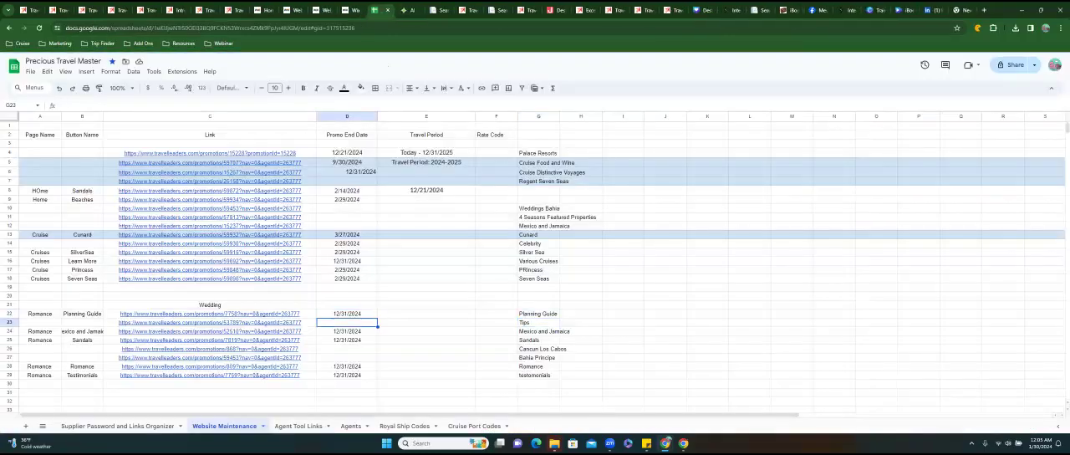
left_click(40, 323)
type("Roman")
key("Tab")
type("T")
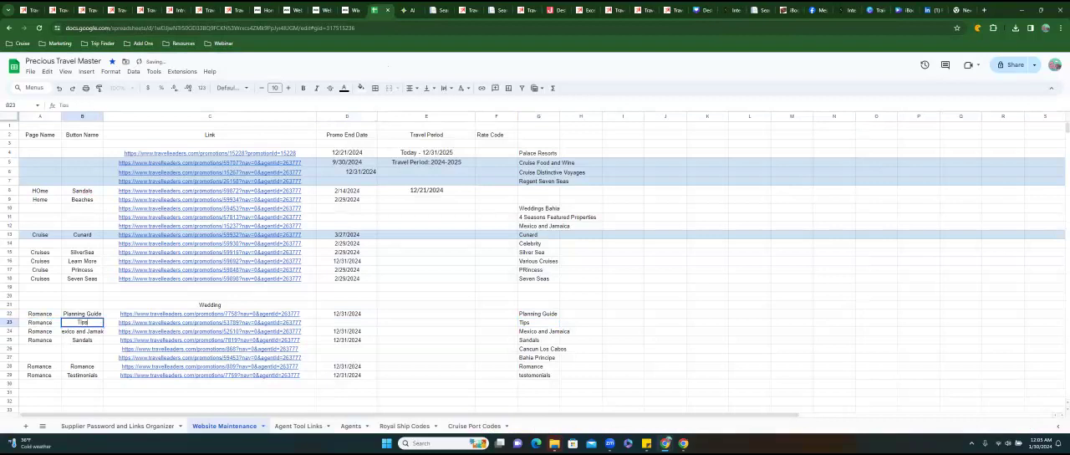
type("ips")
key("Tab")
key("Tab")
type("12/31/2024")
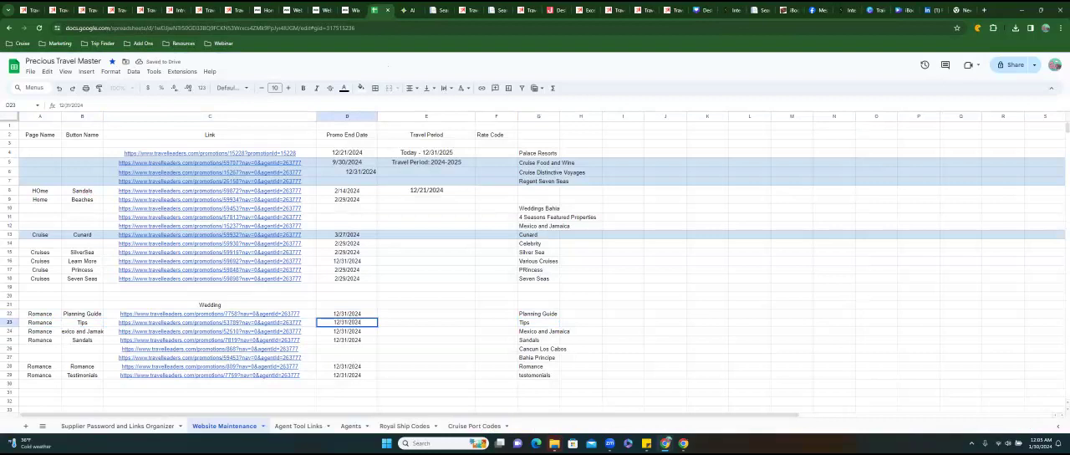
In the Wix editor, link the Wedding Tips image on the Romance page to the copied Destination Bliss promotion web address.
left_click(358, 16)
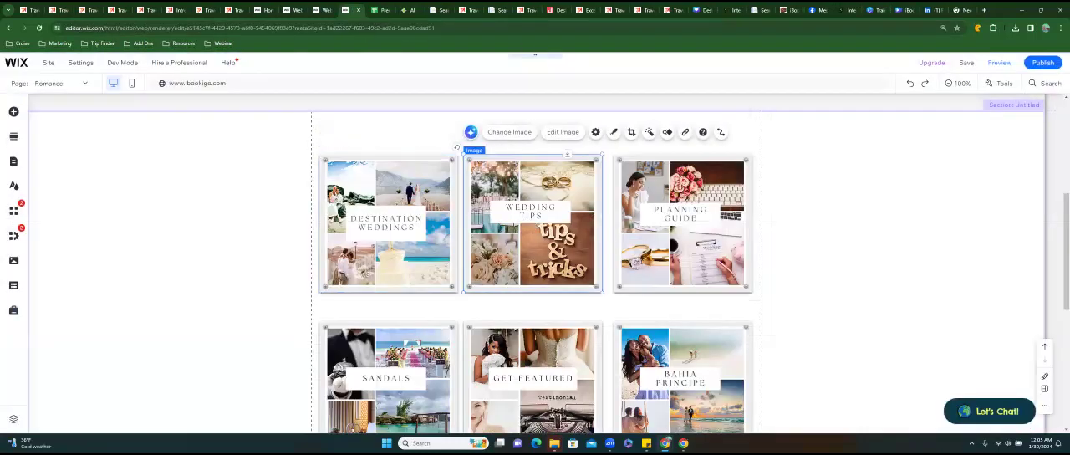
left_click(685, 132)
left_click(449, 211)
left_click(530, 198)
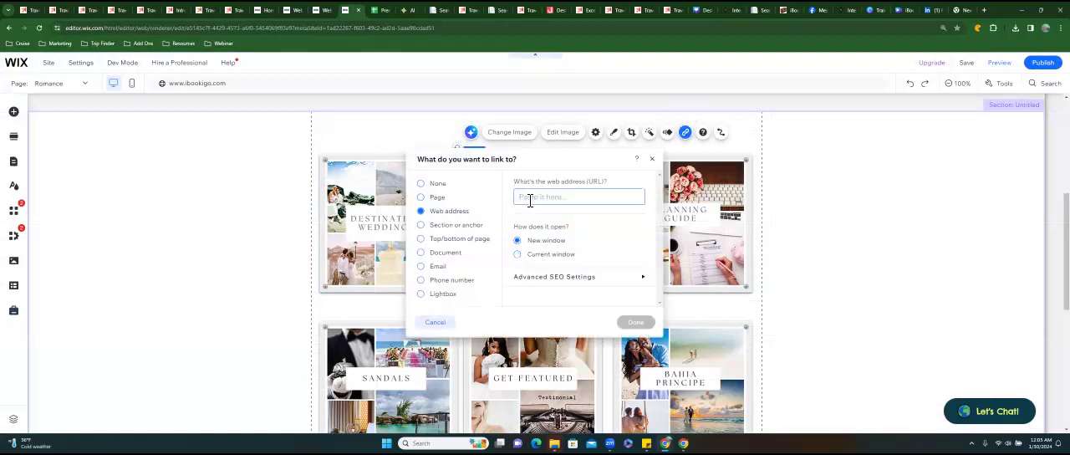
key("ctrl+v")
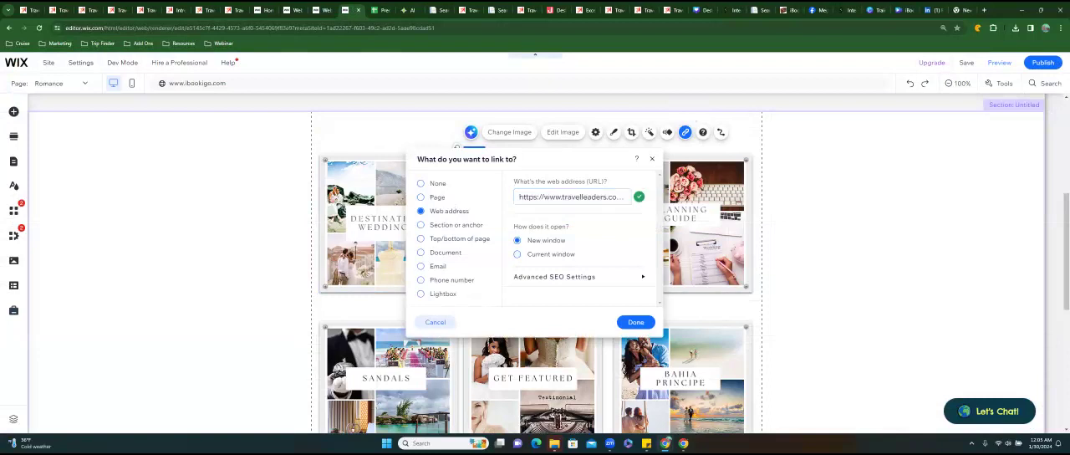
left_click(636, 322)
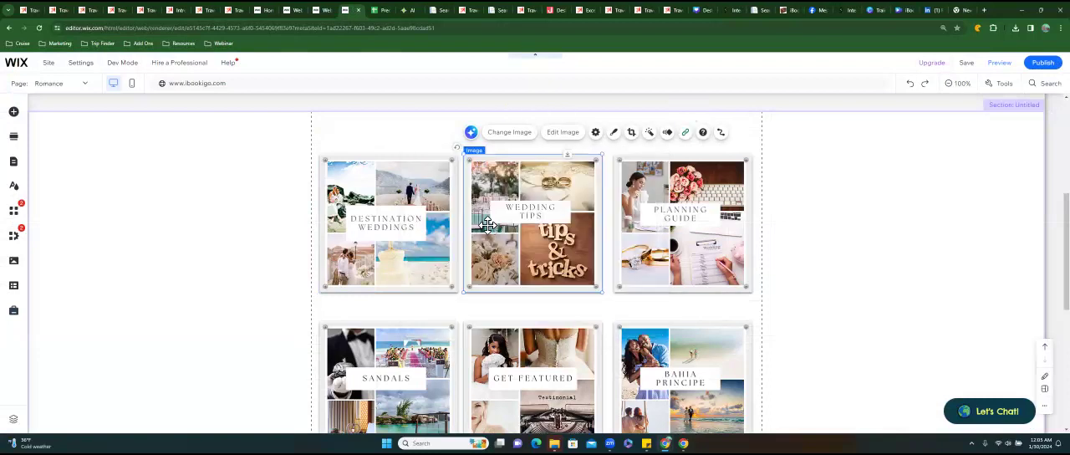
Look over the Perfect Honeymoons in Mexico & Jamaica promotion page, including its booking and travel periods, and copy its web address.
left_click(380, 223)
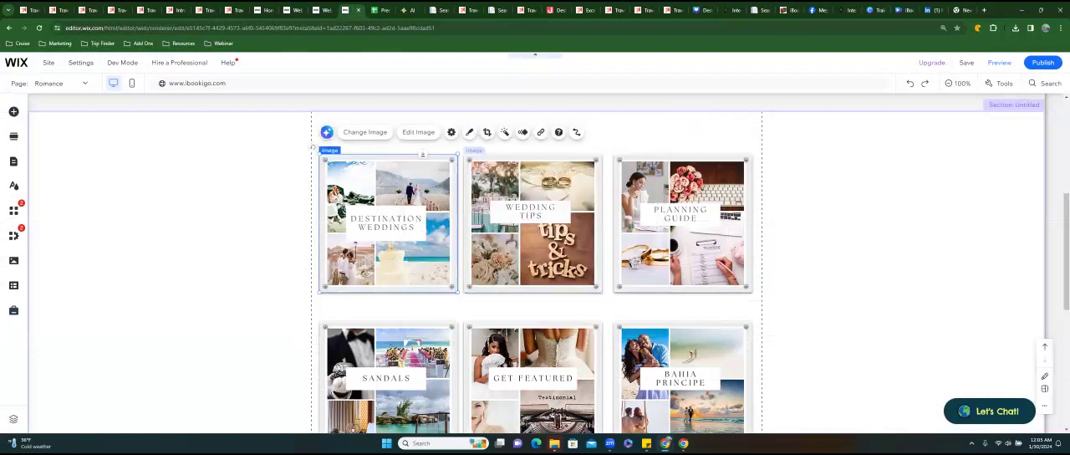
left_click(520, 225)
left_click(383, 224)
left_click(667, 10)
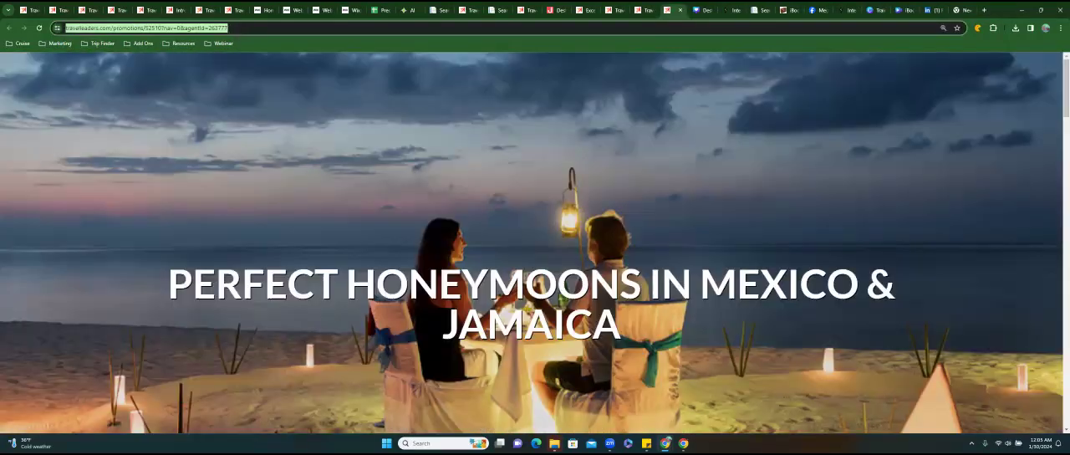
scroll(535, 242, "down", 10)
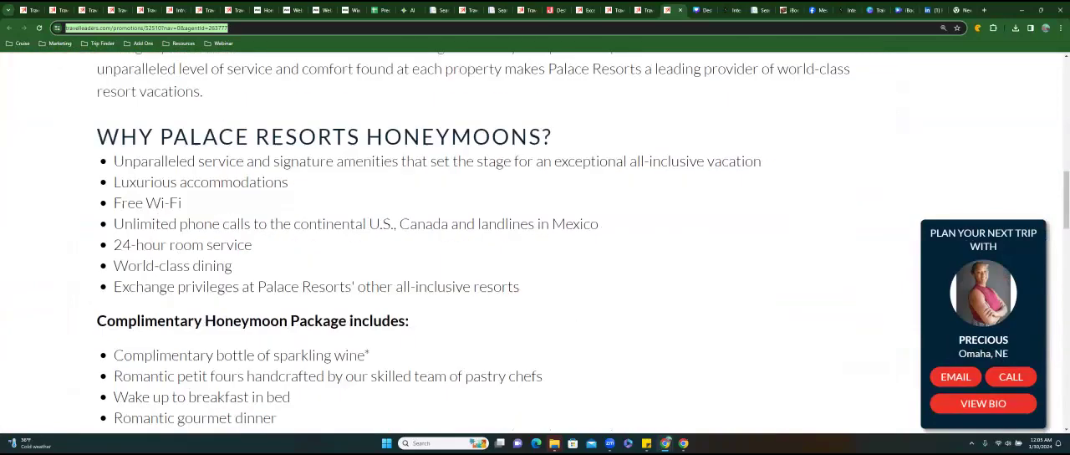
scroll(465, 242, "up", 5)
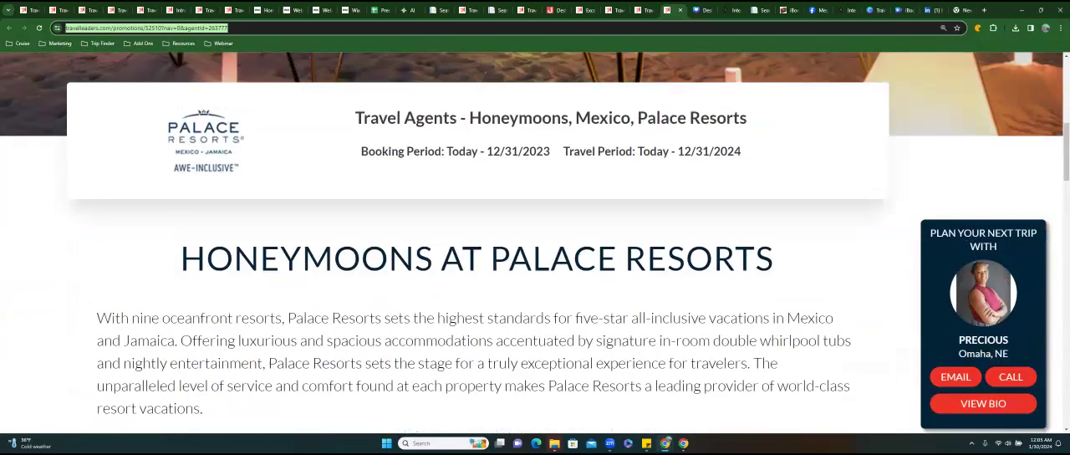
scroll(535, 243, "down", 10)
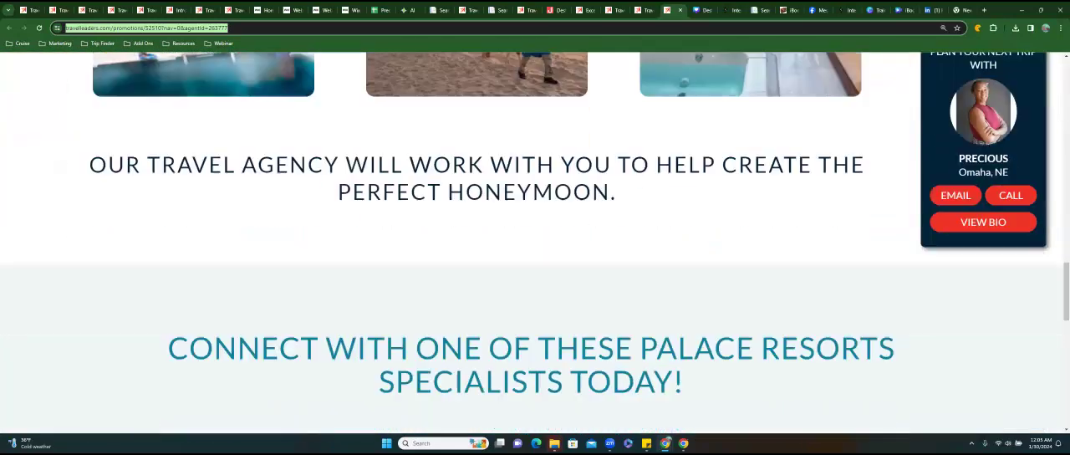
scroll(536, 243, "up", 10)
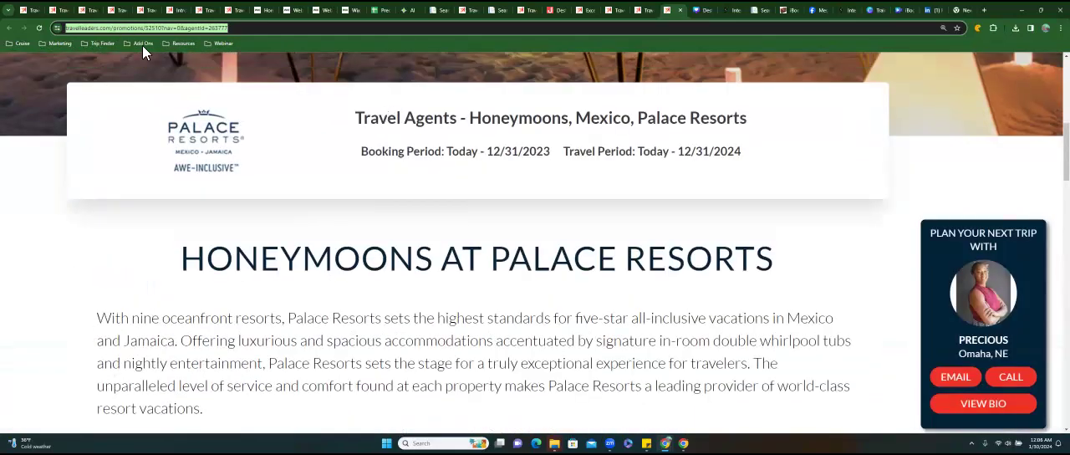
right_click(118, 27)
left_click(175, 104)
In the Website Maintenance sheet, widen the Button Name column to fit the full Mexico and Jamaica entry.
left_click(376, 13)
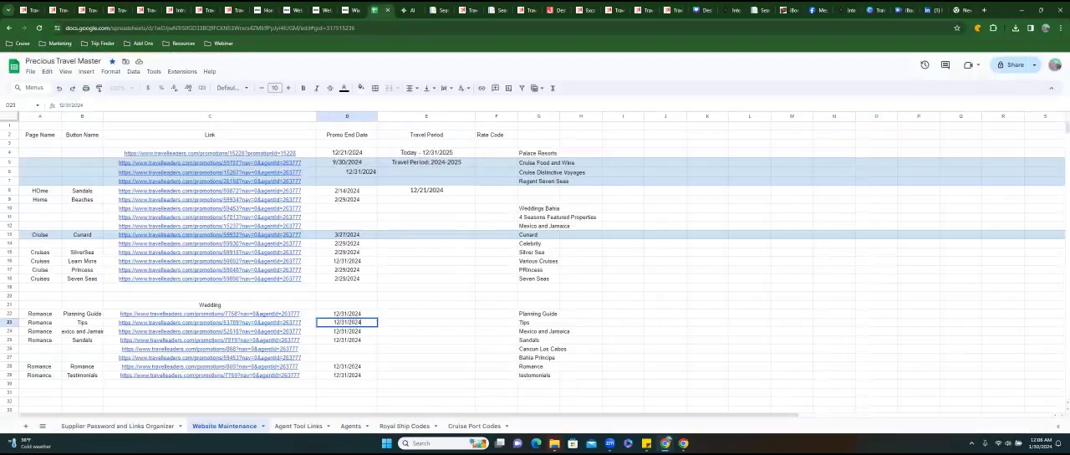
key("Return")
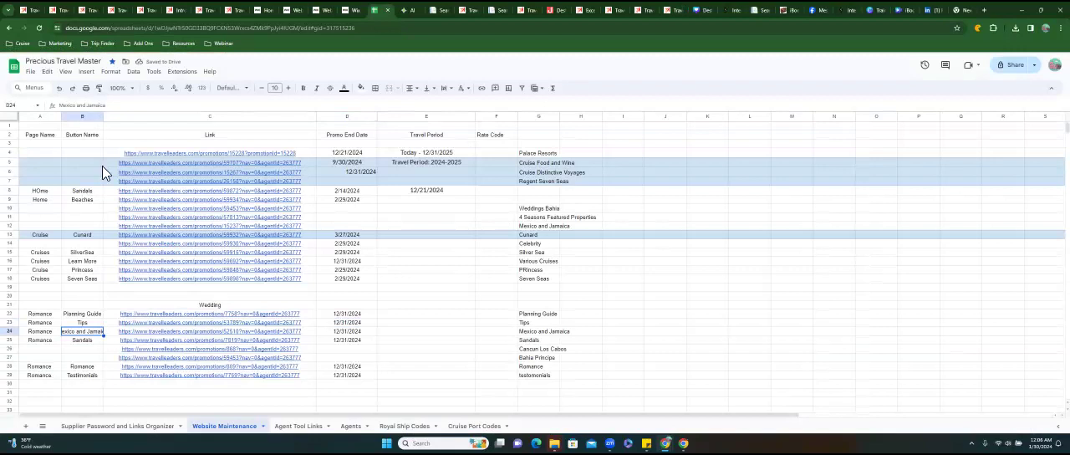
left_click_drag(103, 118, 132, 120)
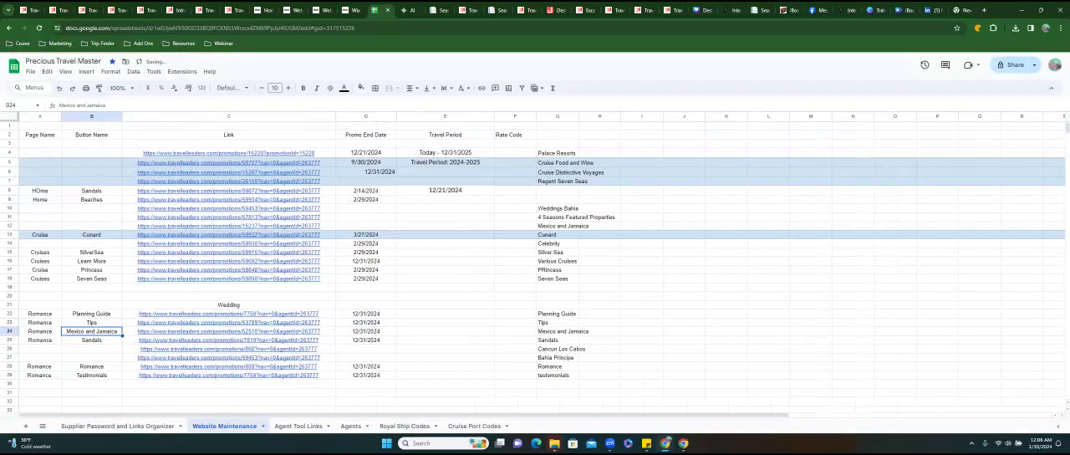
Close the Honeymoons at Palace Resorts page and compare the Palace Resorts wedding promotion with the Le Blanc Cancun to Los Cabos promotion.
left_click(667, 10)
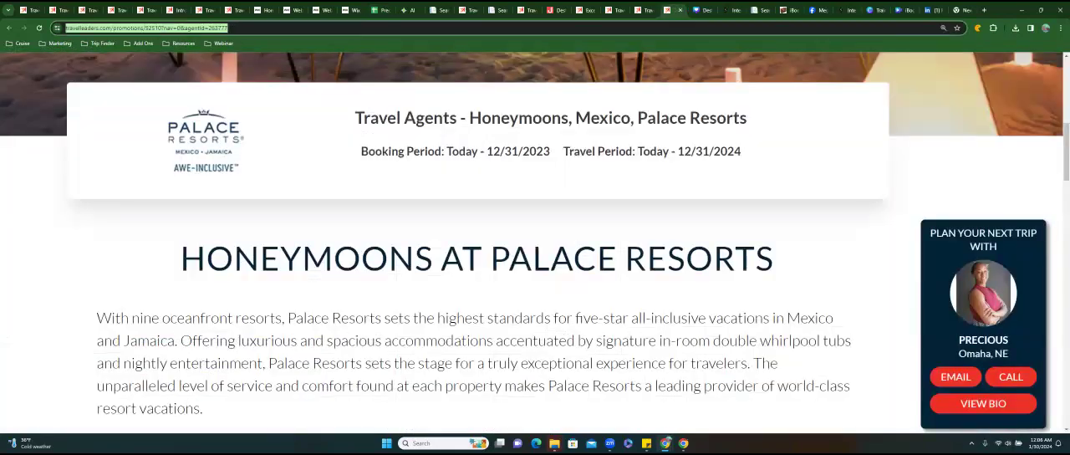
left_click(680, 10)
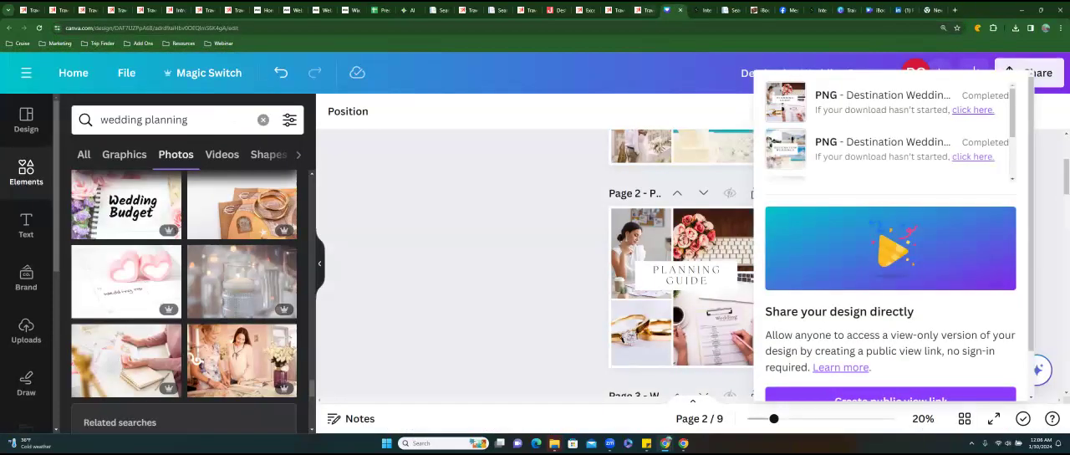
left_click(643, 10)
scroll(535, 242, "down", 6)
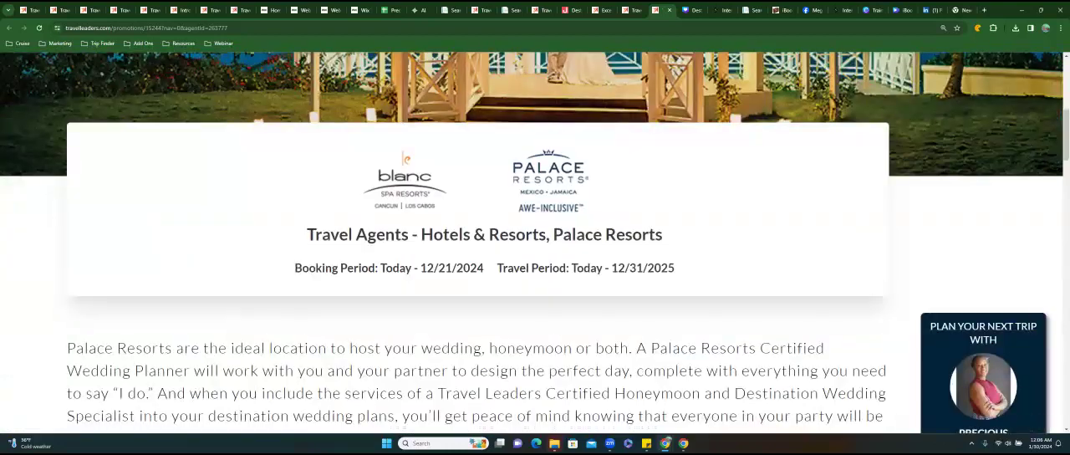
scroll(536, 243, "up", 2)
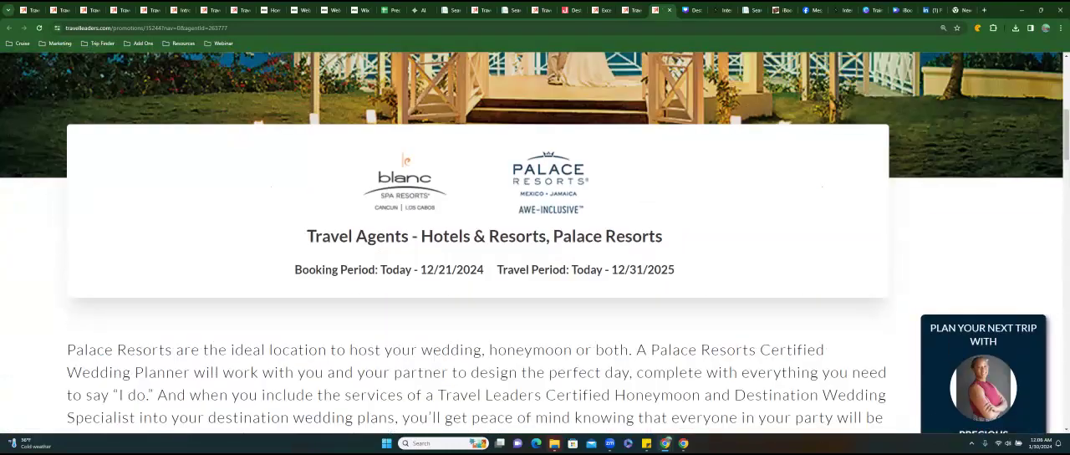
left_click(630, 10)
scroll(476, 221, "down", 5)
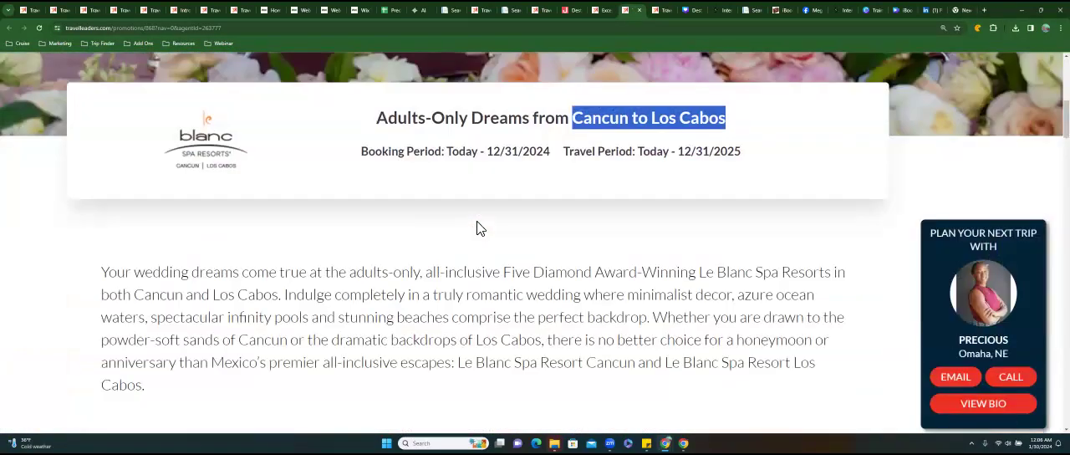
scroll(476, 221, "down", 10)
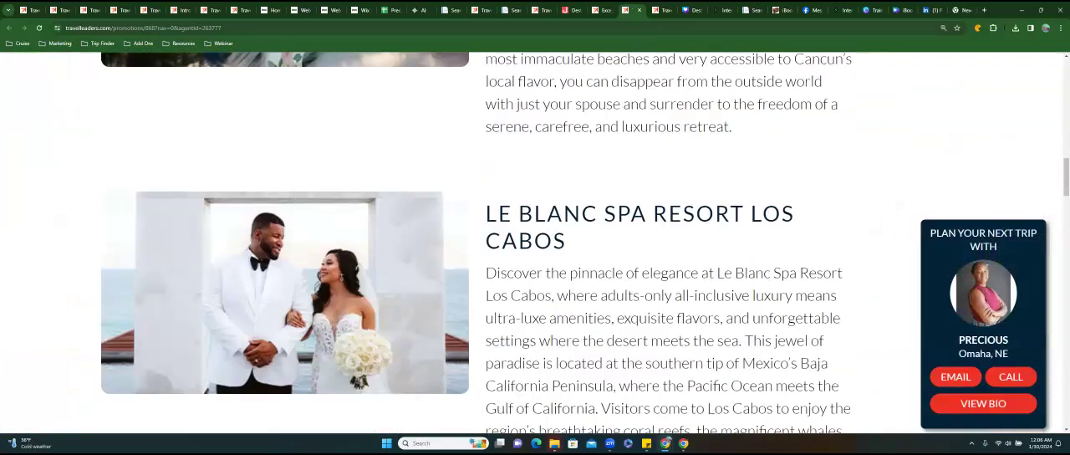
left_click(659, 10)
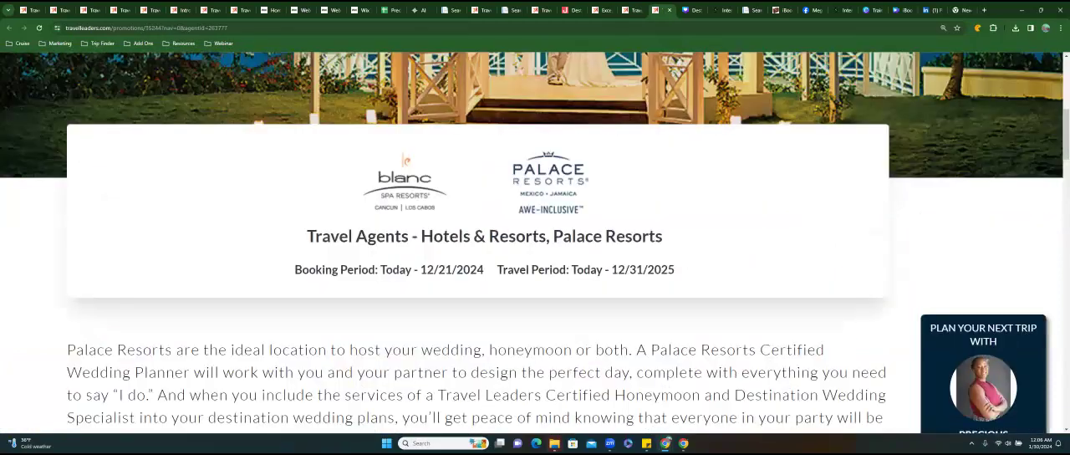
scroll(531, 243, "up", 5)
scroll(532, 243, "down", 4)
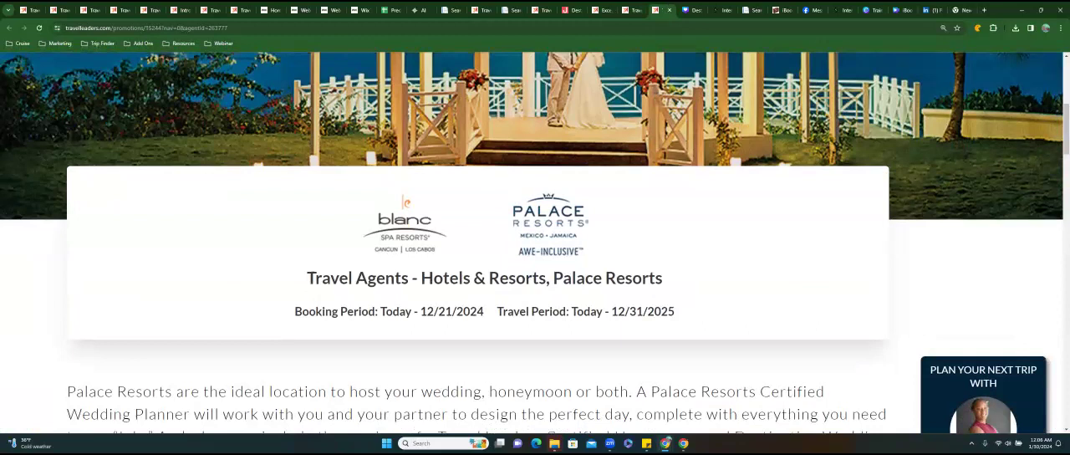
scroll(535, 242, "down", 2)
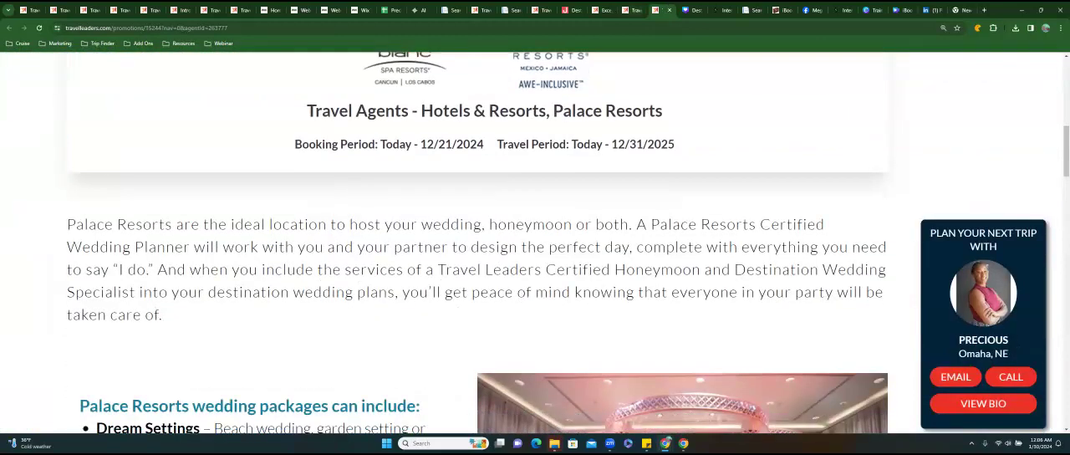
key("ctrl+shift+Tab")
scroll(535, 242, "up", 2)
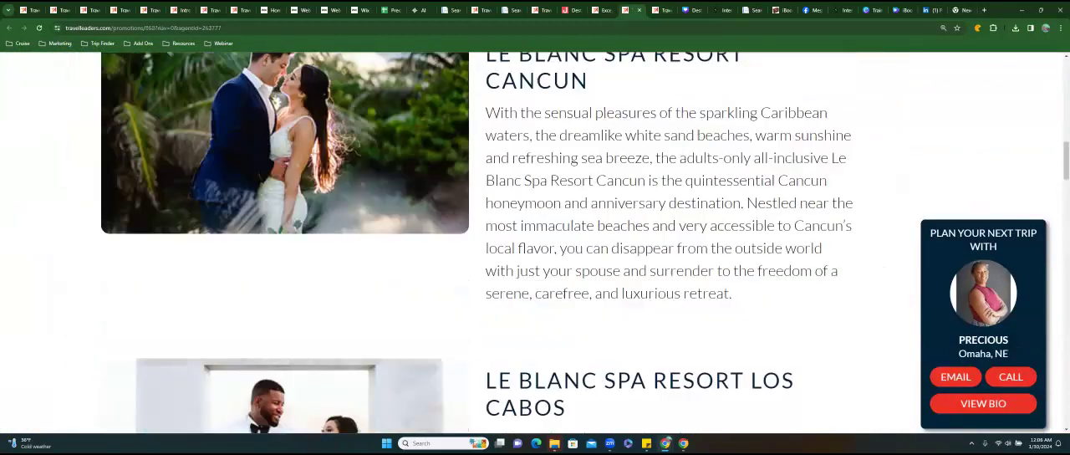
scroll(536, 242, "up", 2)
scroll(535, 243, "down", 5)
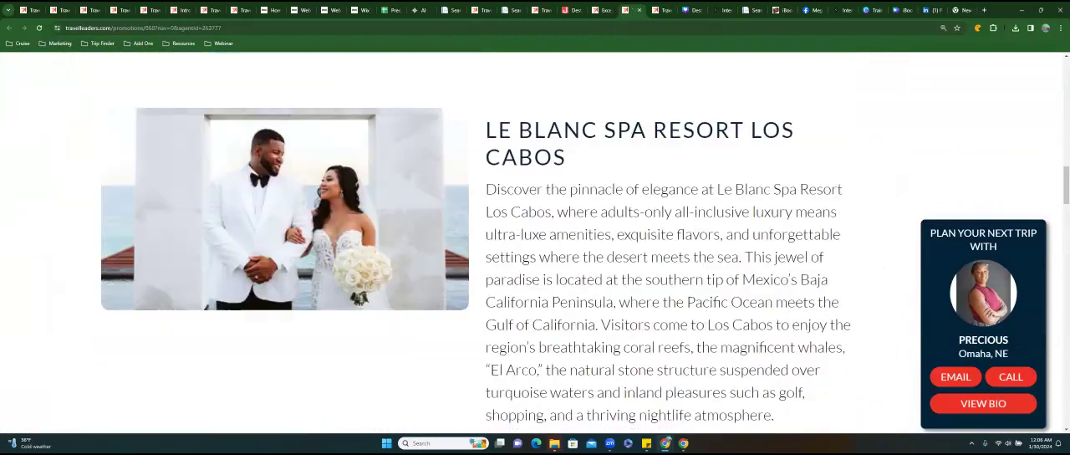
In the Wix editor, select the Cancun Los Cabos image on the Romance page.
left_click(354, 10)
scroll(535, 265, "down", 2)
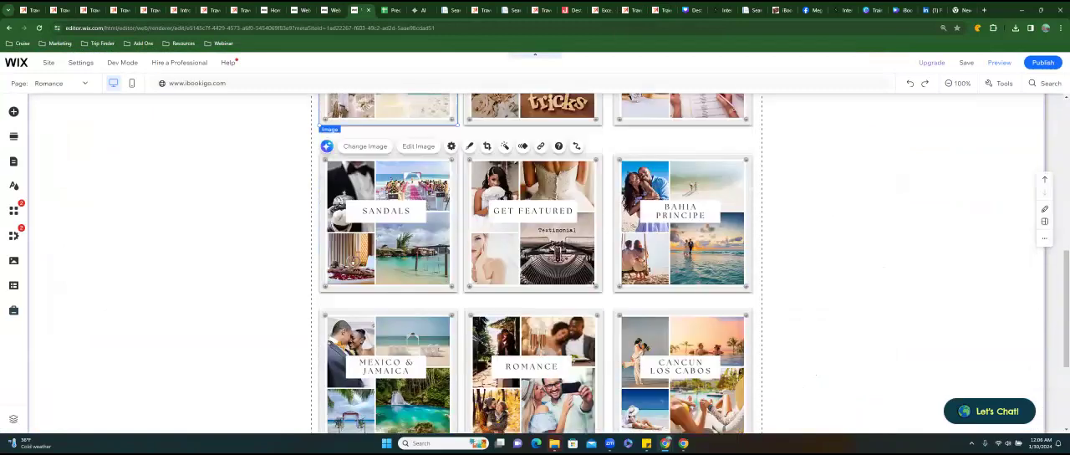
left_click(682, 368)
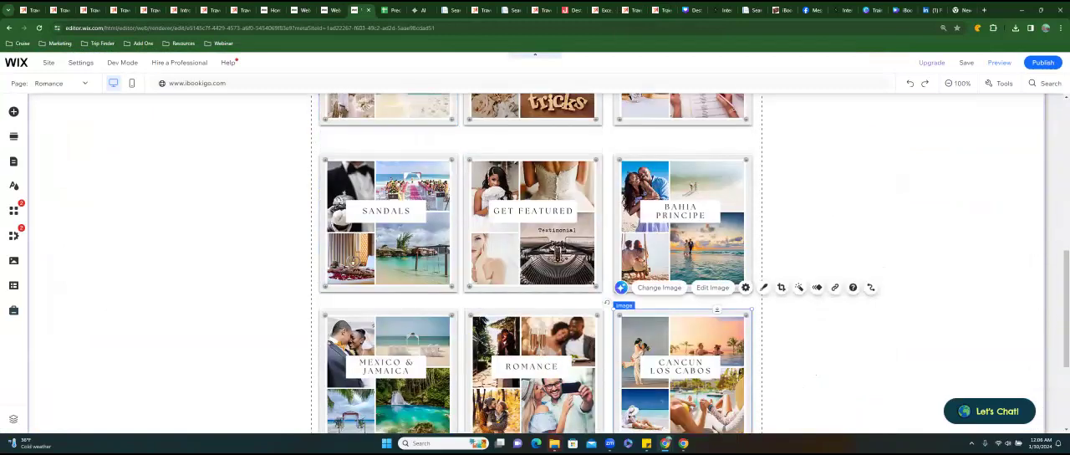
Recheck the Palace Resorts wedding page against the Cancun to Los Cabos promotion, then copy the latter's web address and close its page.
left_click(658, 10)
scroll(535, 243, "up", 3)
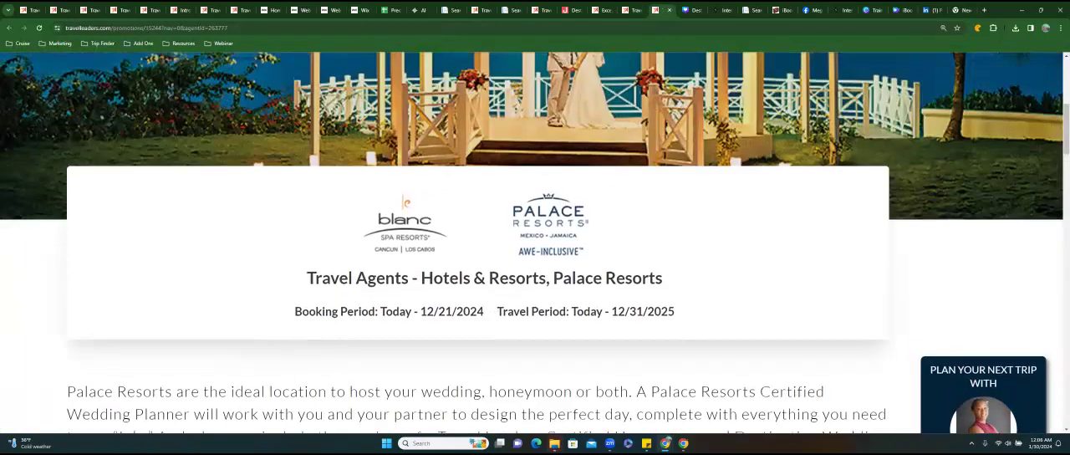
scroll(535, 242, "down", 5)
scroll(535, 242, "down", 1)
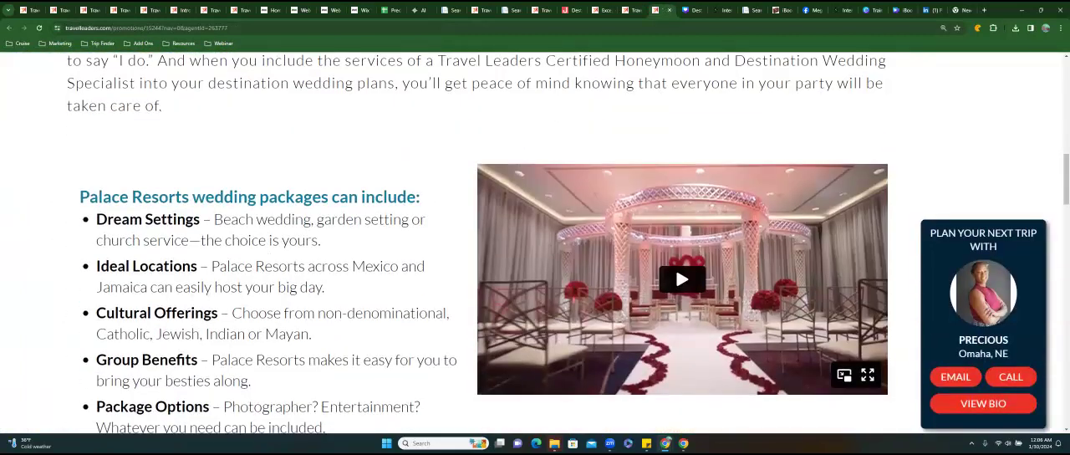
scroll(535, 242, "down", 8)
scroll(535, 243, "up", 3)
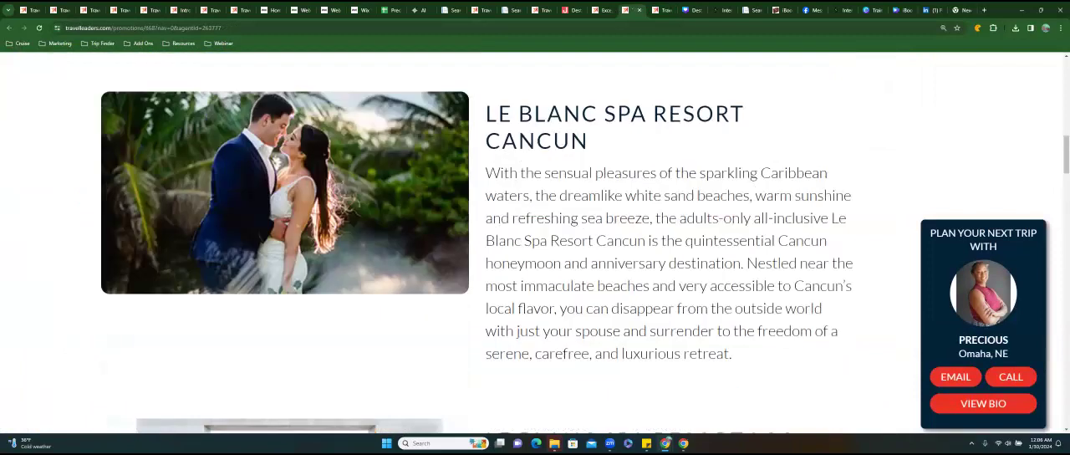
scroll(381, 167, "up", 10)
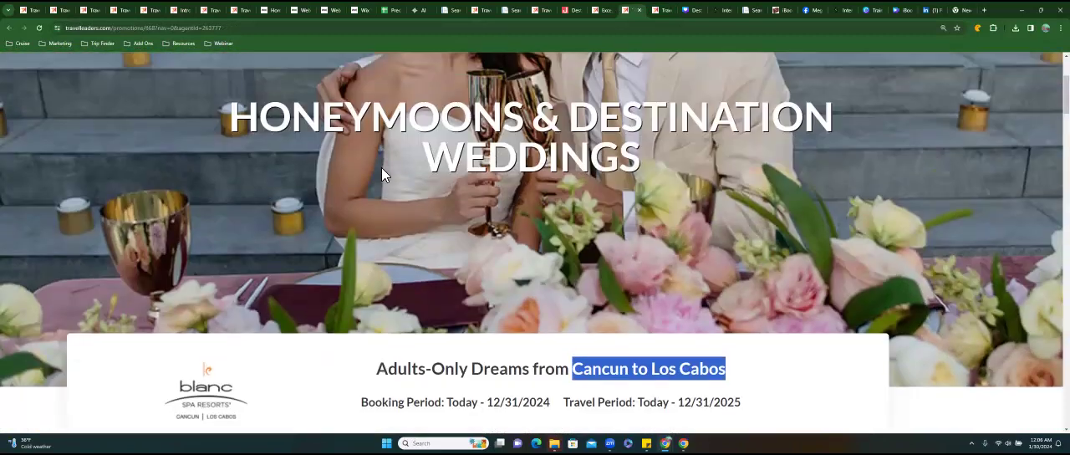
left_click(189, 29)
right_click(187, 30)
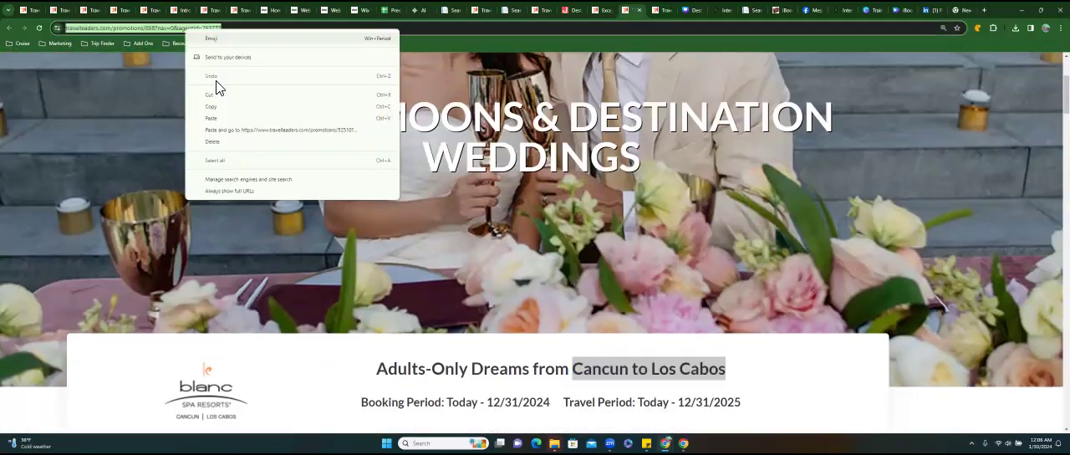
left_click(226, 107)
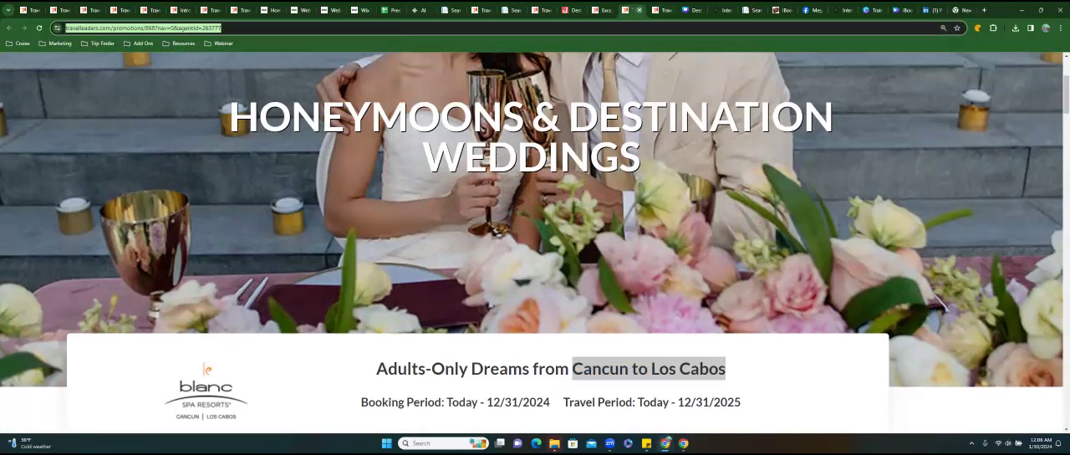
left_click(640, 10)
In the Website Maintenance sheet, fill in the Cancun Los Cabos row with page name ROmance, button name Cancun Los Cabos and promo end date 12/31/2024.
left_click(389, 11)
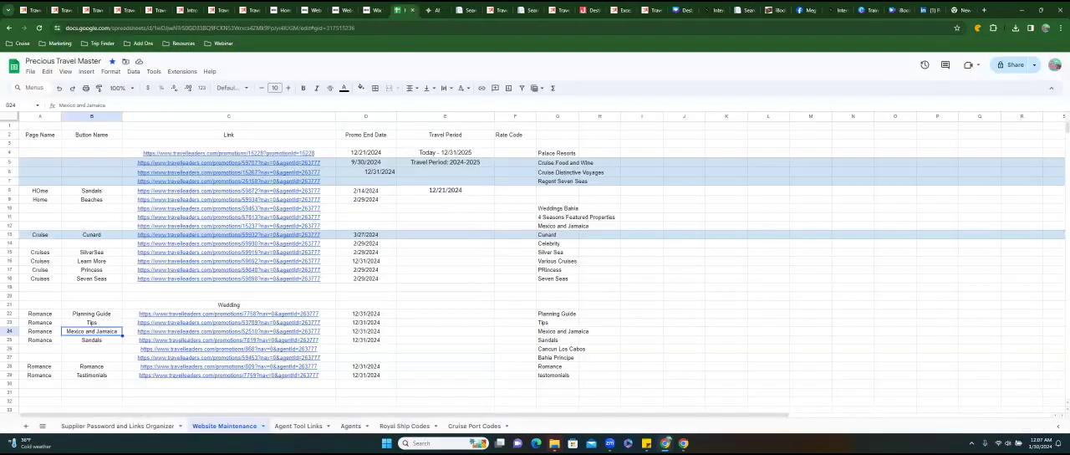
left_click(40, 349)
type("ROmance")
key("Tab")
type("Cancun Los C")
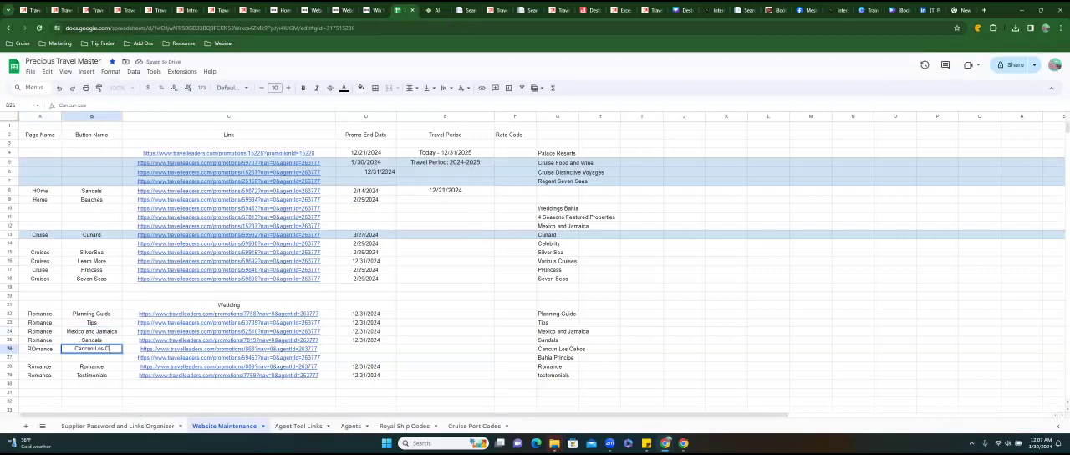
type("abos")
key("Tab")
key("Tab")
type("12/31/2024")
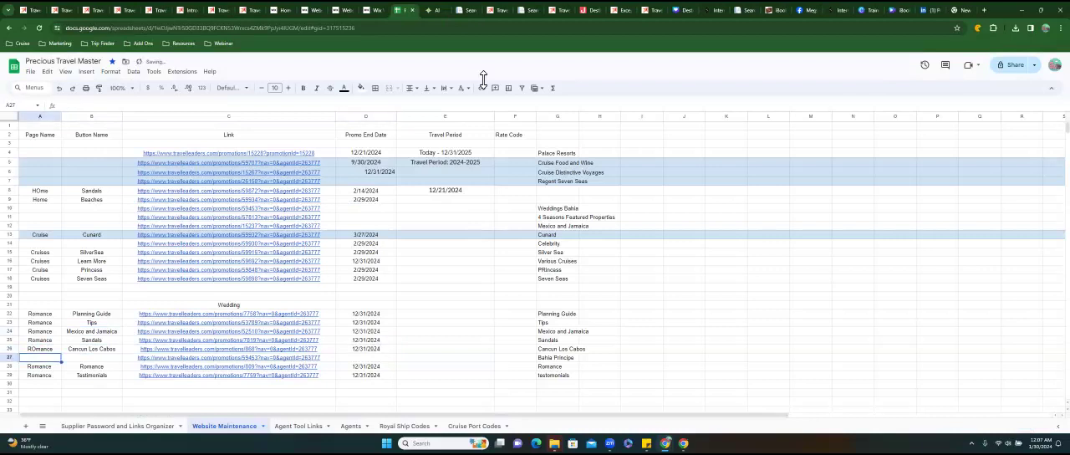
In the Wix editor, link the Cancun Los Cabos image to the copied promotion web address, opening in a new window.
left_click(369, 10)
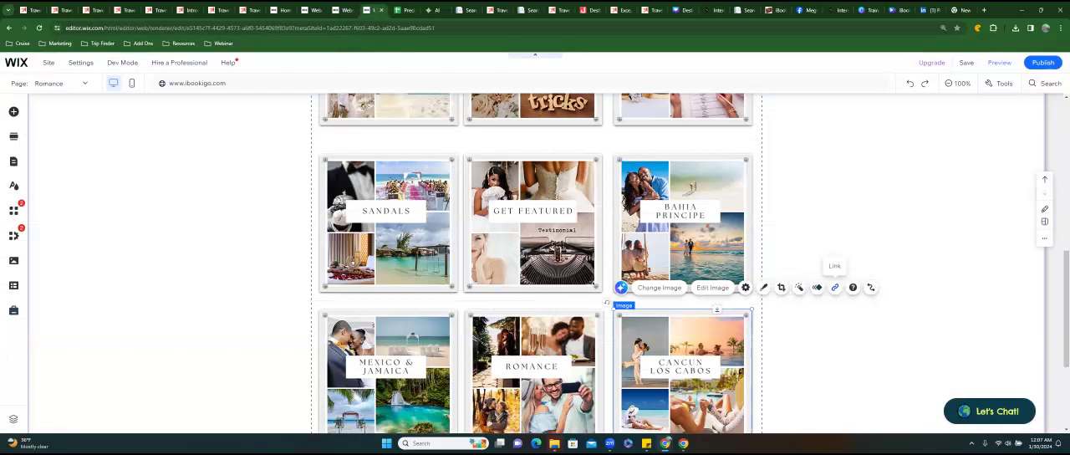
left_click(834, 286)
left_click(443, 210)
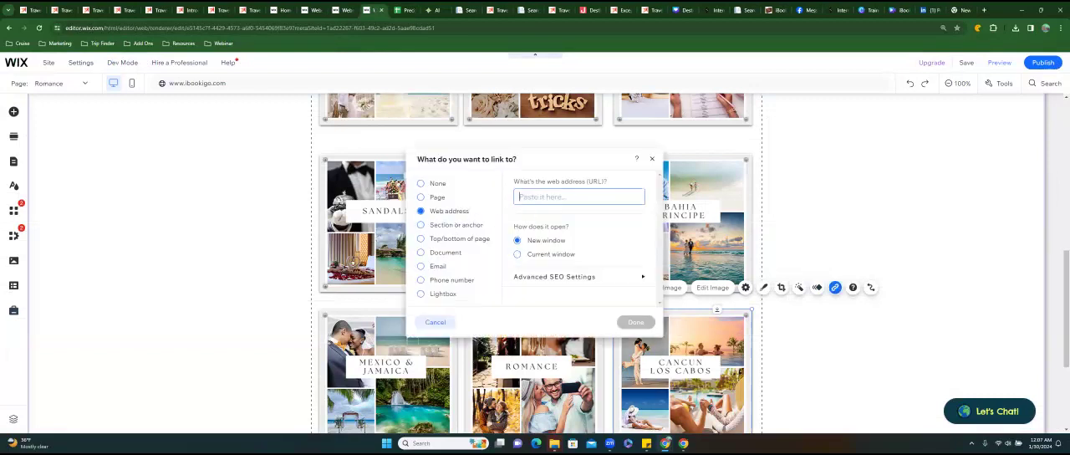
key("ctrl+v")
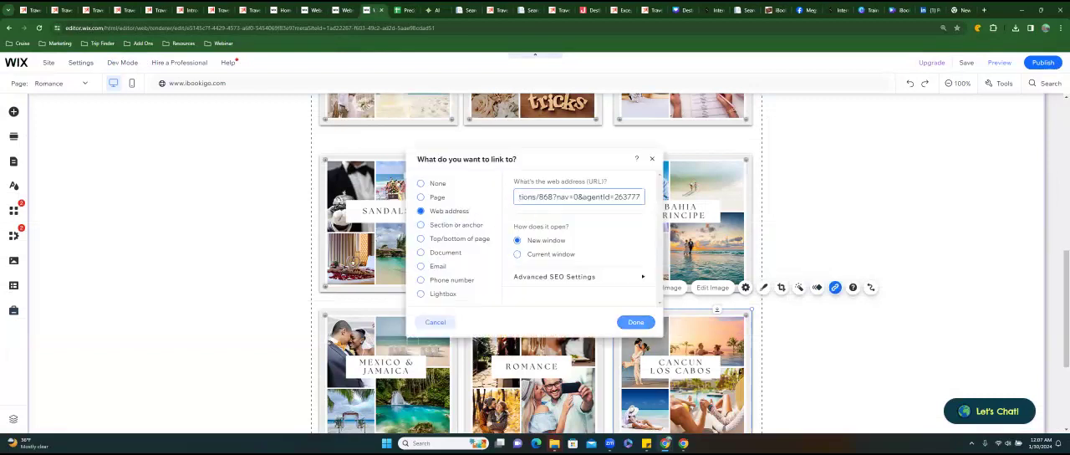
left_click(637, 322)
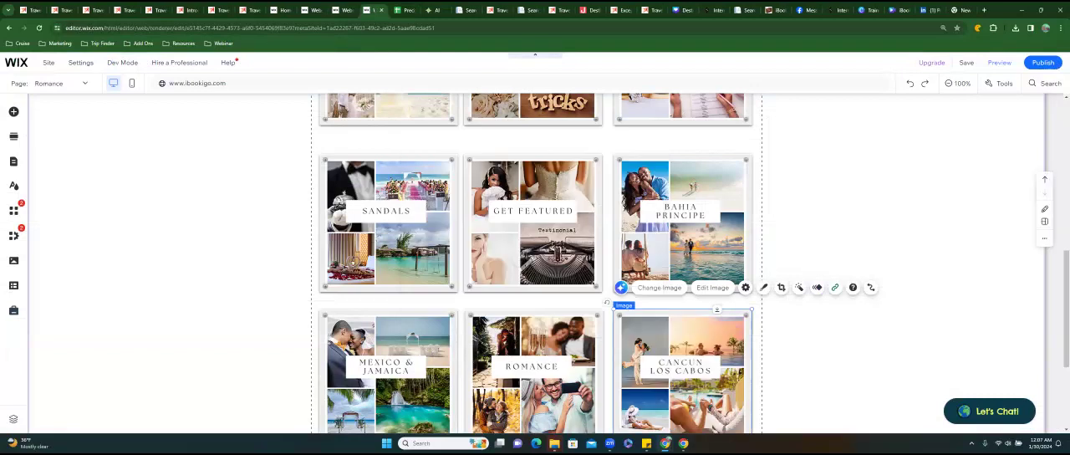
Look over the Destination Weddings at Bahia Principe promotion page, including its booking period and wedding packages, and copy its web address.
left_click(619, 10)
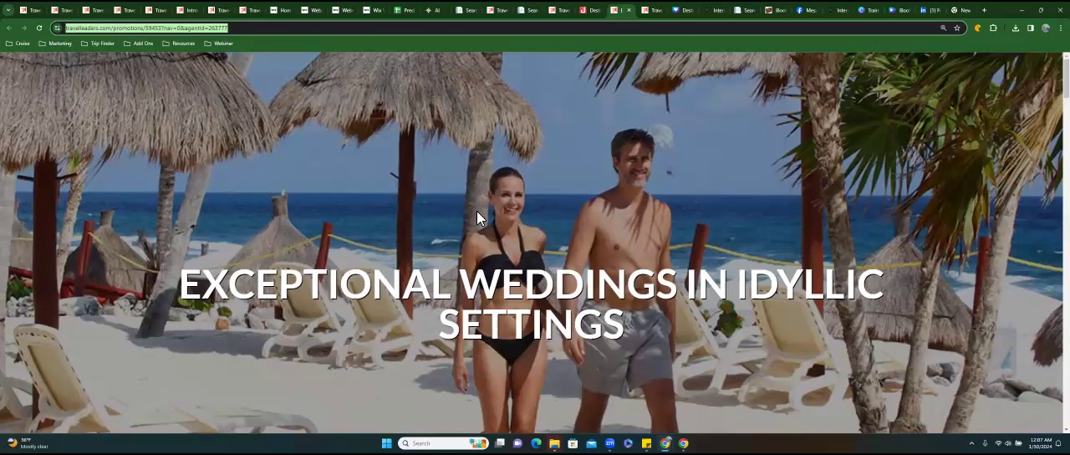
scroll(477, 218, "down", 3)
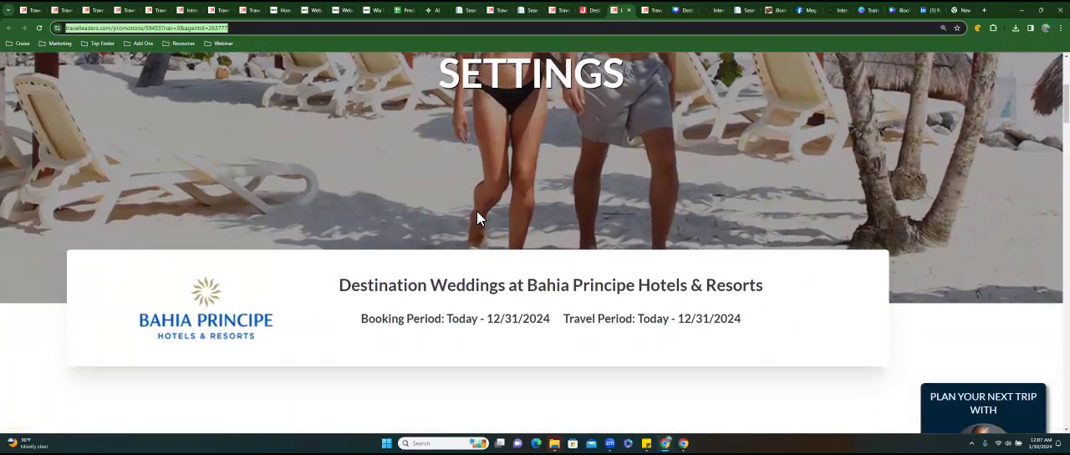
scroll(476, 218, "down", 2)
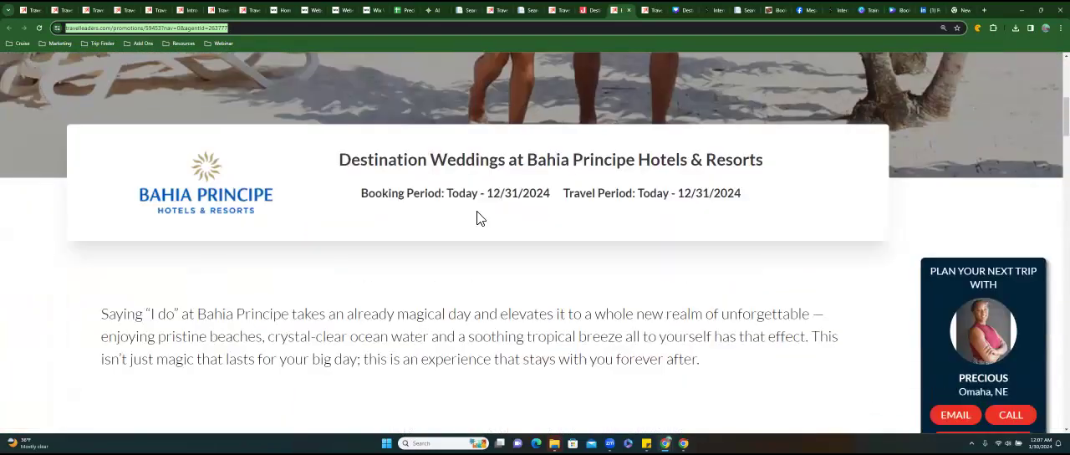
scroll(480, 217, "down", 2)
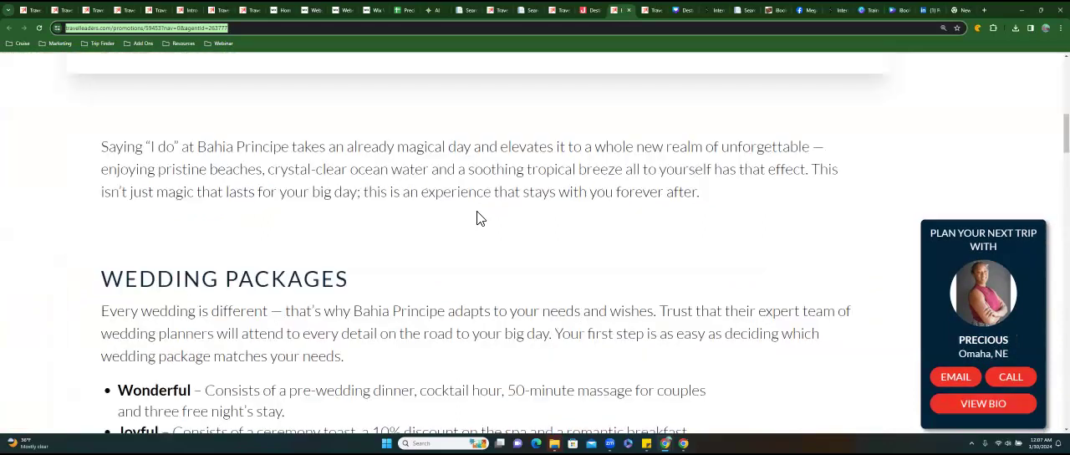
scroll(479, 217, "down", 3)
right_click(181, 31)
left_click(218, 109)
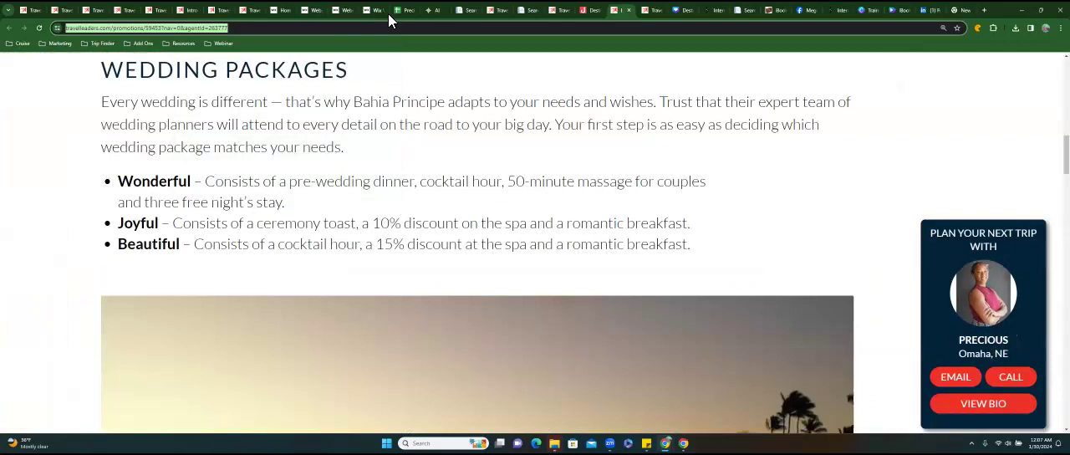
In the Website Maintenance sheet, fill in the Bahia Principe row with page name Romance, button name Bahia Principe and promo end date 12/31/2024.
left_click(402, 12)
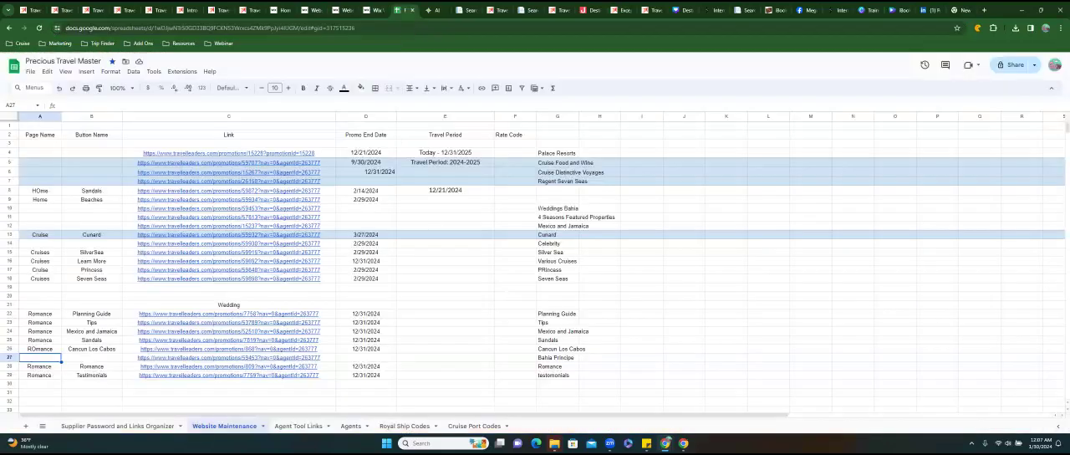
type("Romance")
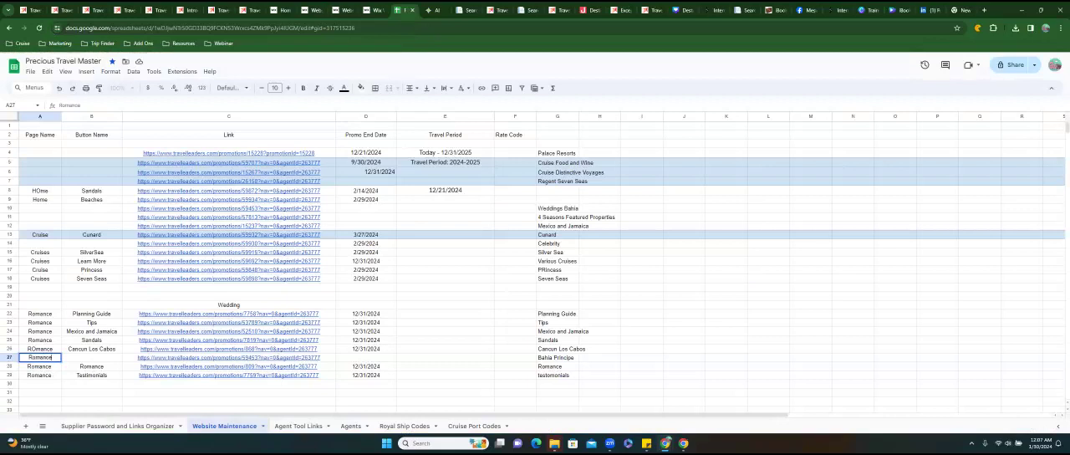
key("Tab")
type("Bahia Principe")
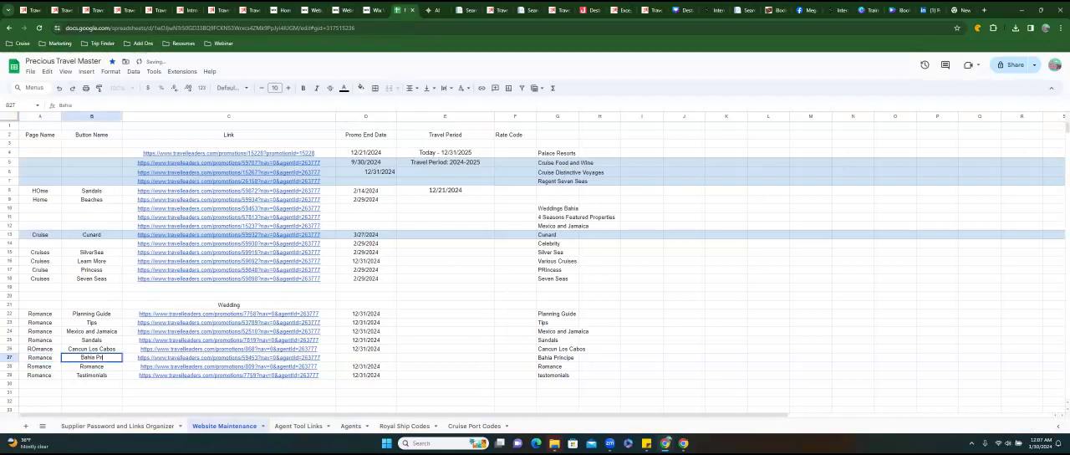
key("Tab")
key("Tab")
type("12/31")
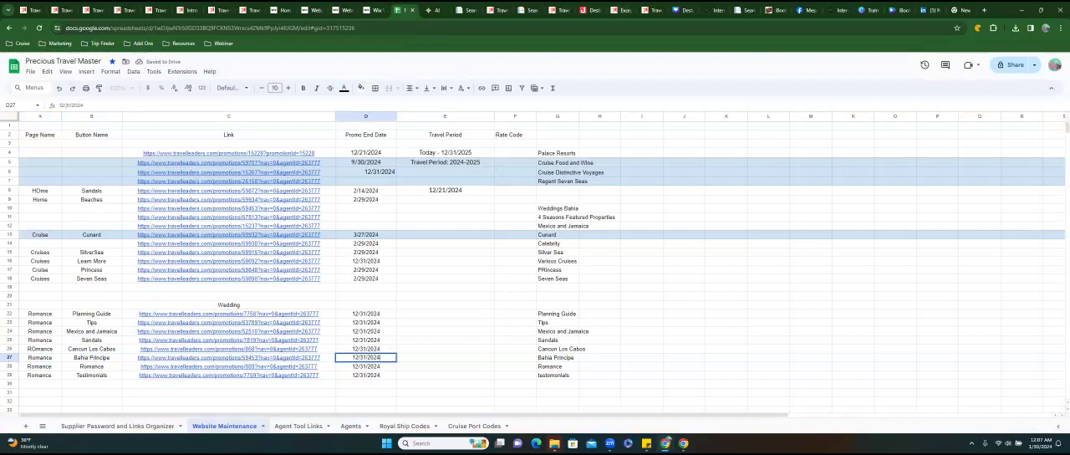
Check the booking period on the Bahia Principe Destination Weddings promotion page and close that page.
left_click(623, 10)
scroll(535, 243, "up", 5)
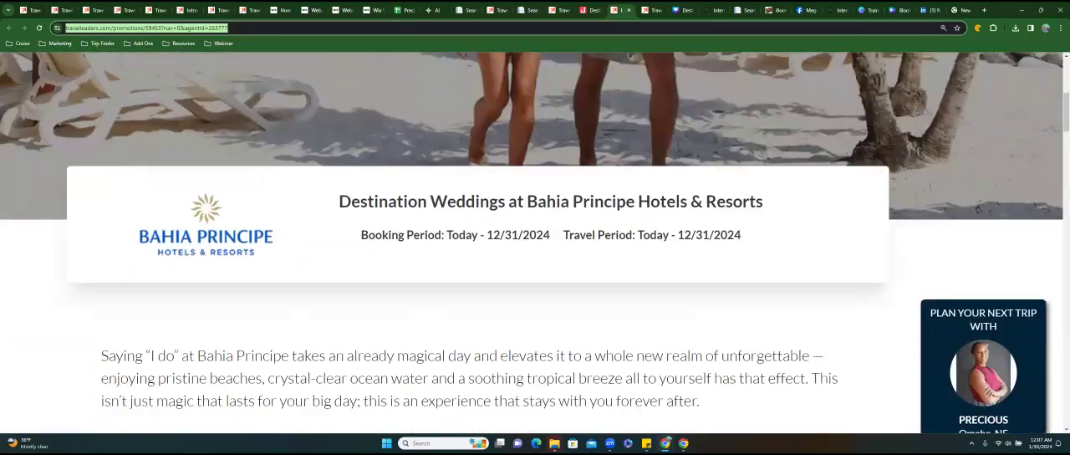
left_click_drag(486, 277, 550, 277)
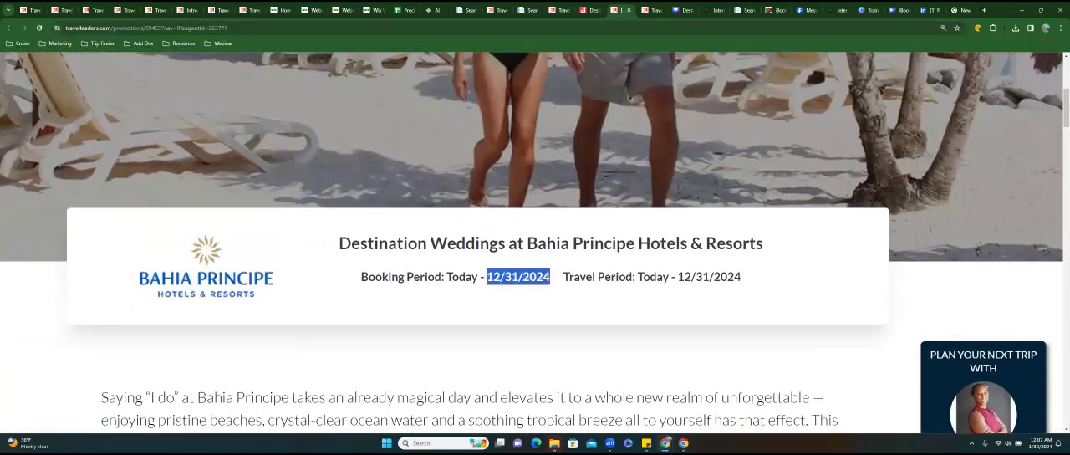
left_click(629, 10)
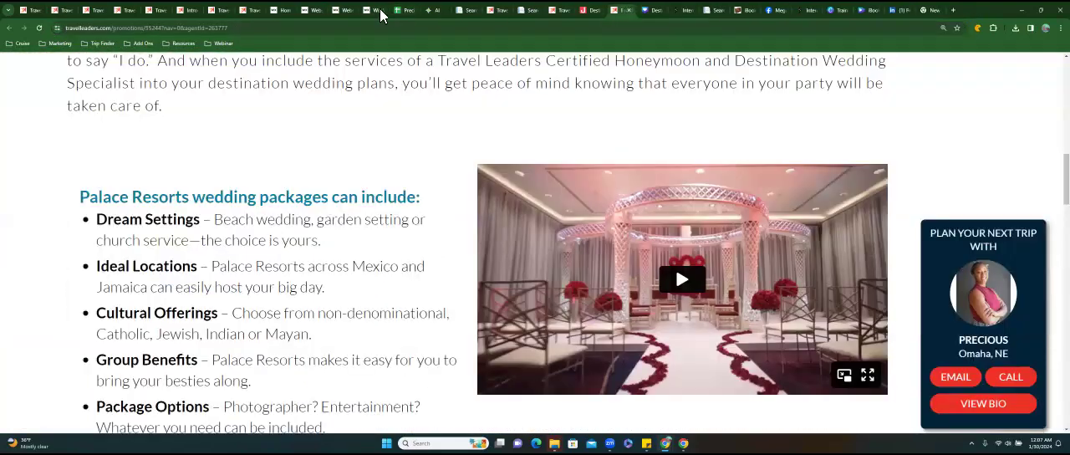
In the Wix editor, link the Bahia Principe image to the copied promotion web address, opening in a new window.
left_click(374, 10)
left_click(642, 198)
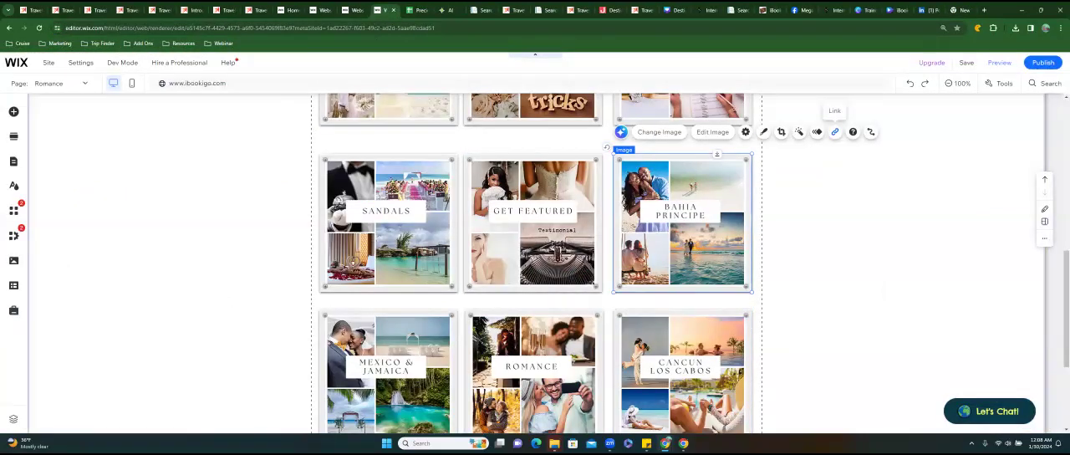
left_click(834, 132)
left_click(427, 214)
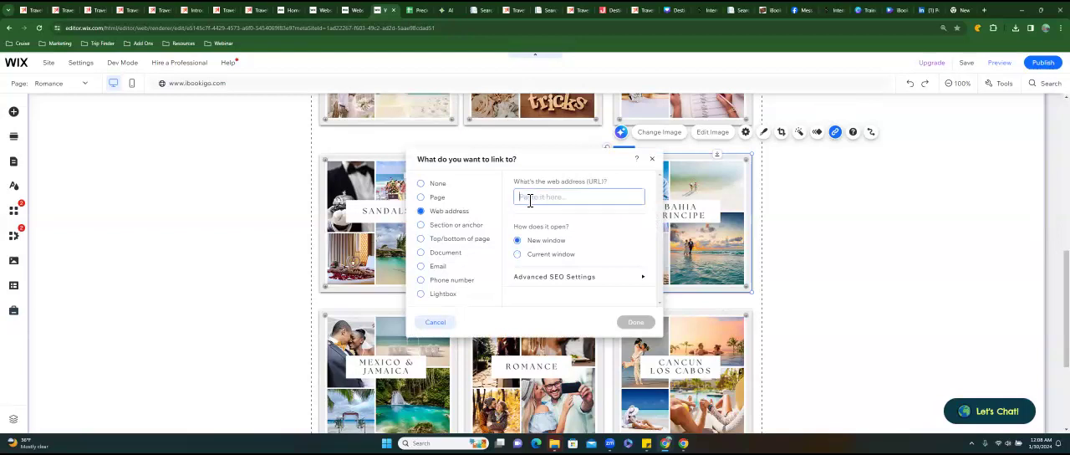
key("ctrl+v")
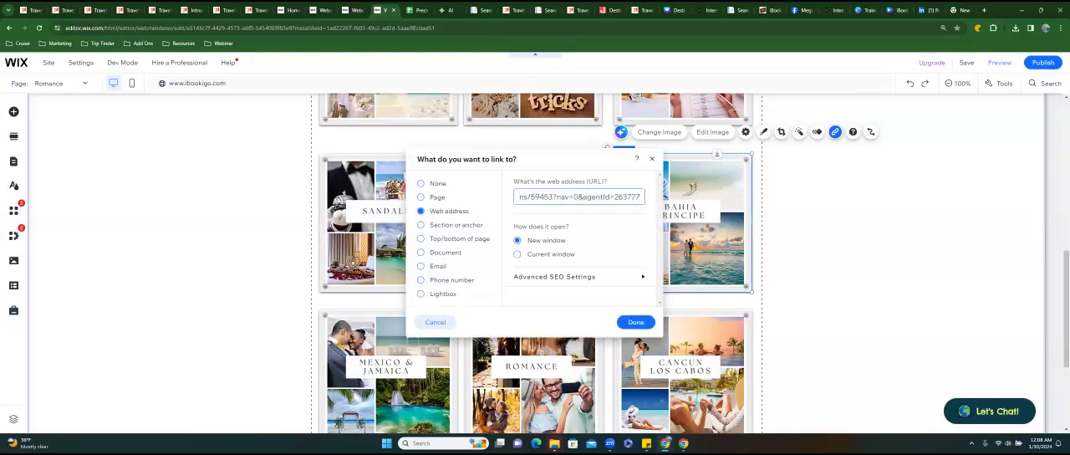
left_click(635, 322)
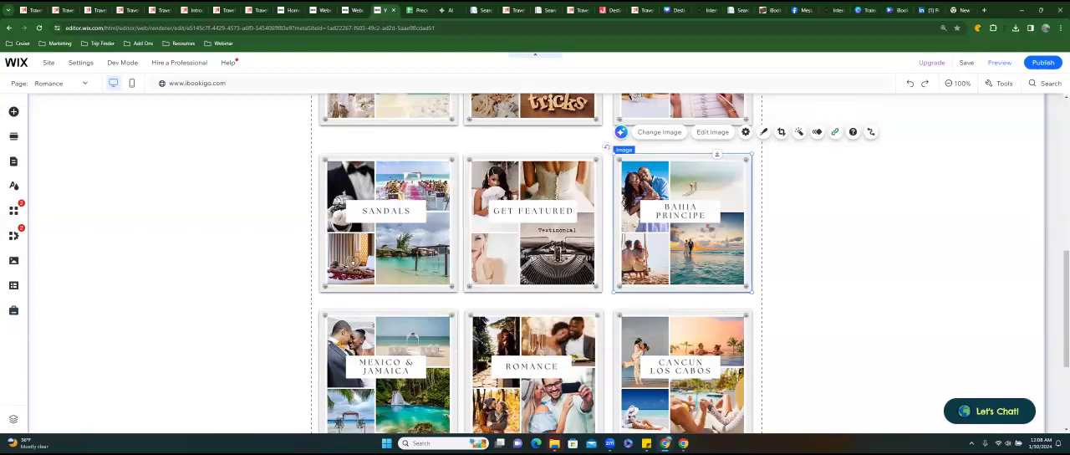
Examine each framed image on the Romance page, from Get Featured to Destination Weddings, to see which ones have a link.
left_click(543, 234)
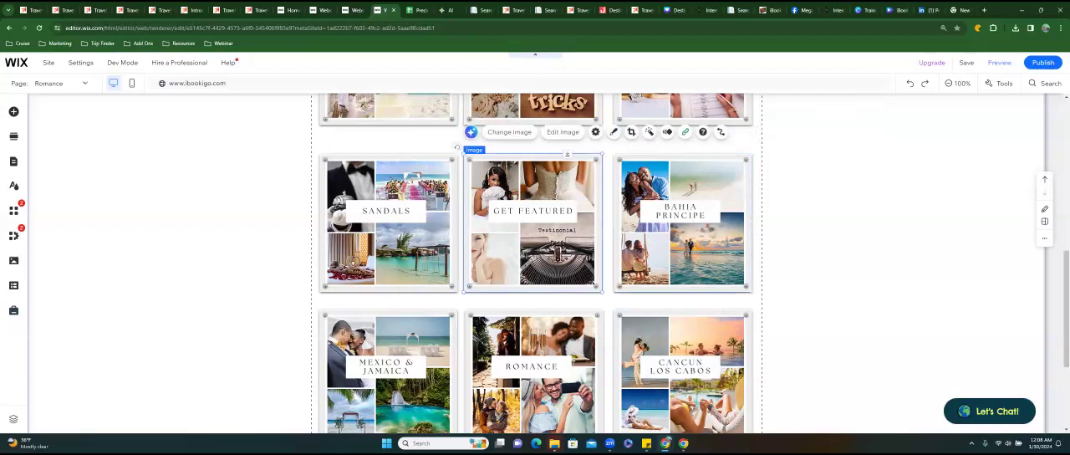
left_click(685, 196)
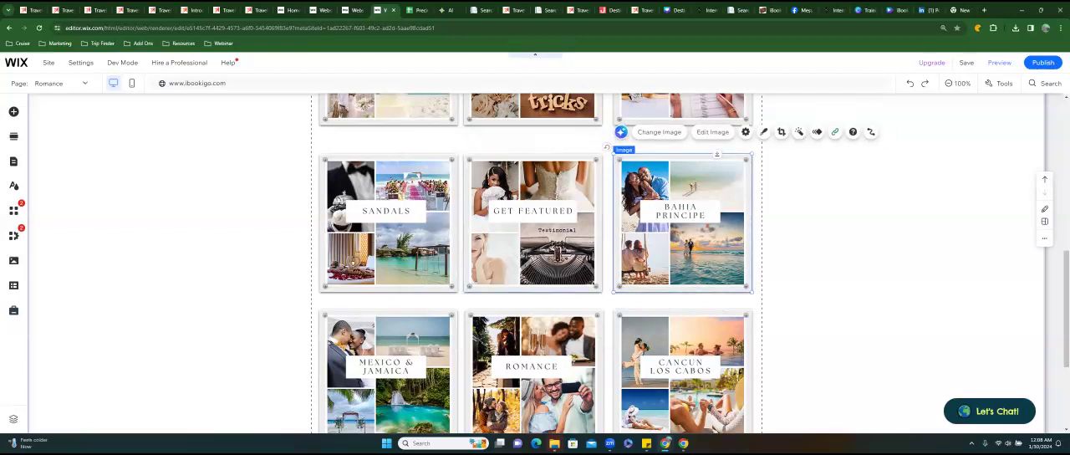
left_click(535, 197)
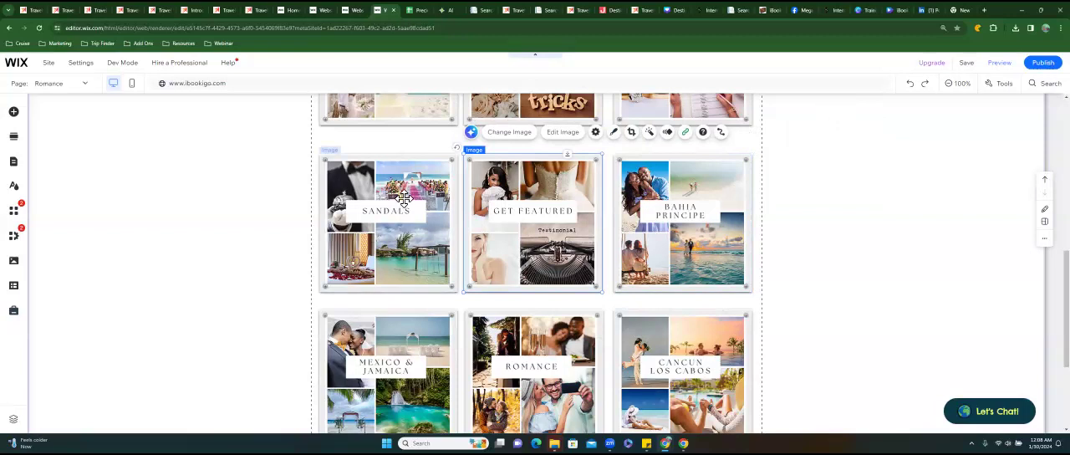
left_click(404, 198)
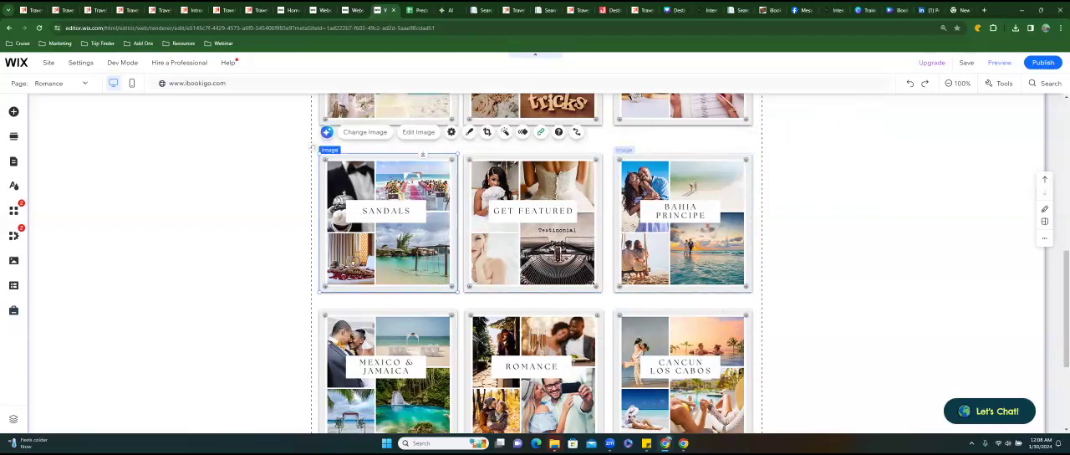
scroll(637, 194, "down", 2)
left_click(681, 242)
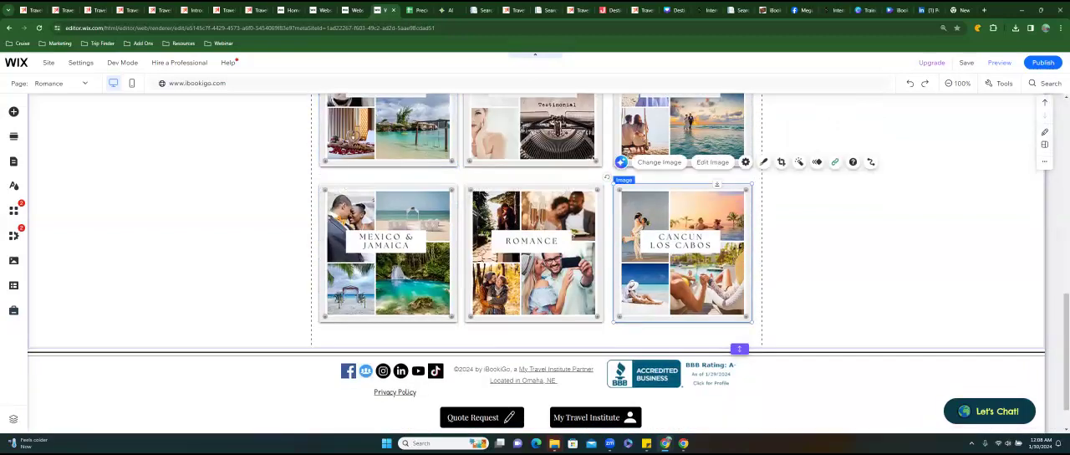
left_click(511, 226)
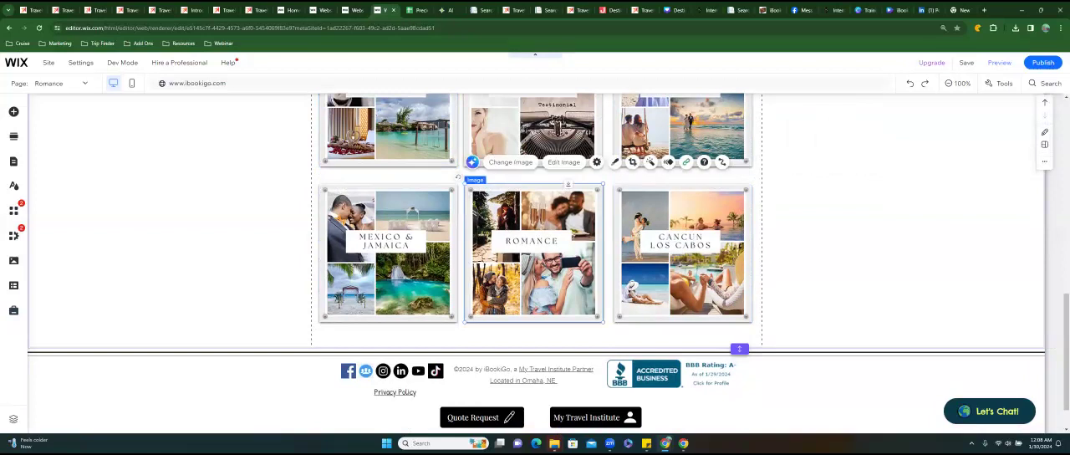
left_click(387, 251)
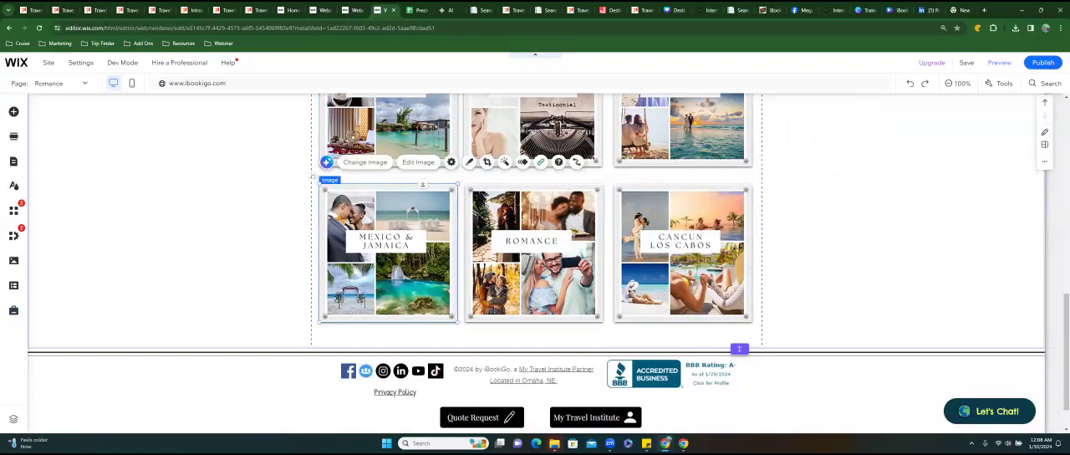
scroll(535, 263, "up", 4)
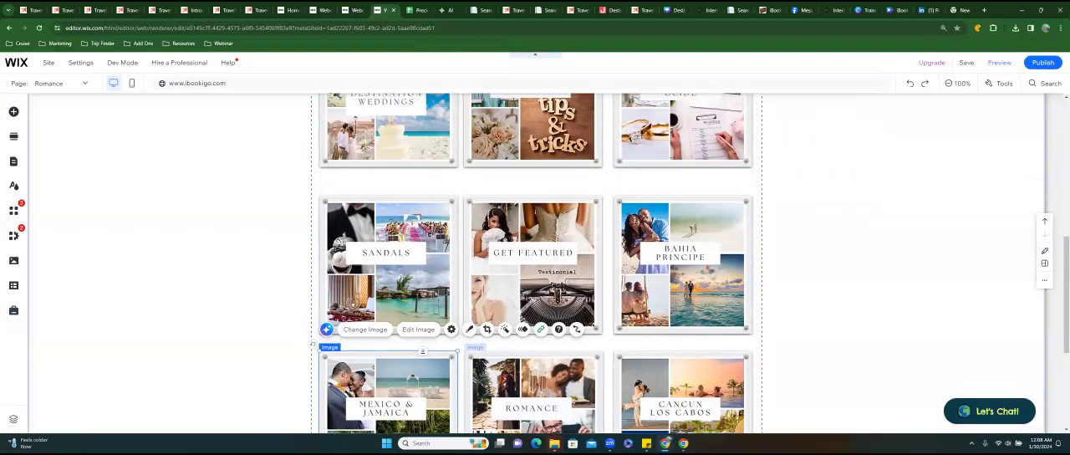
scroll(535, 251, "up", 1)
left_click(682, 188)
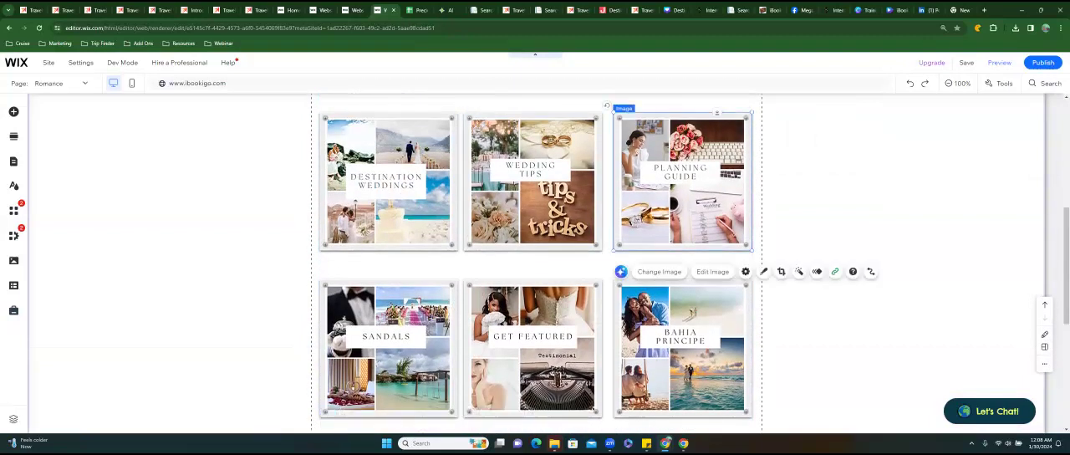
left_click(521, 206)
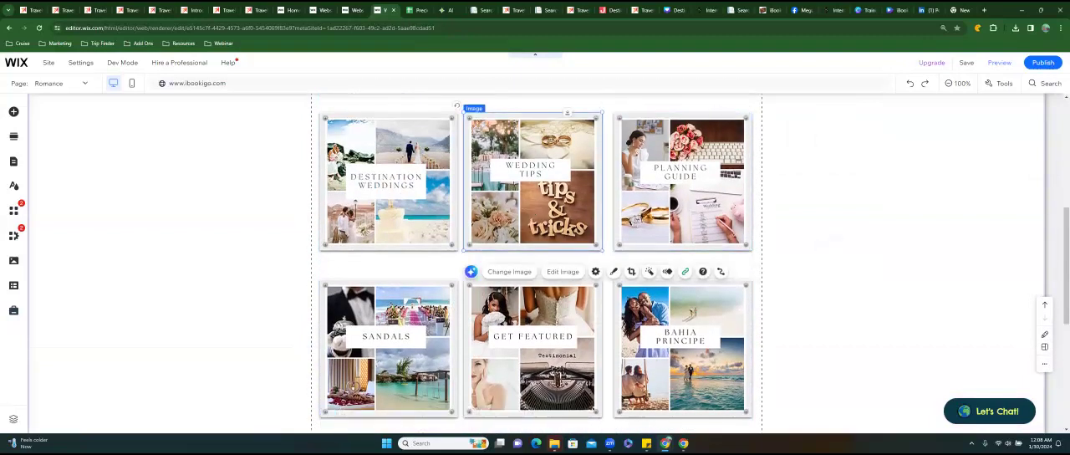
left_click(374, 199)
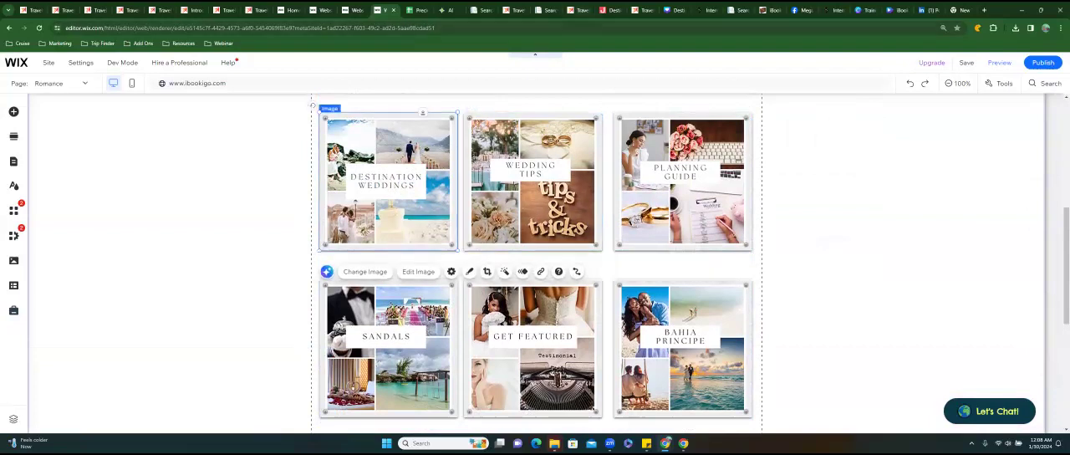
Look over the couples' wedding stories promotion page and close it.
left_click(576, 11)
scroll(518, 179, "down", 5)
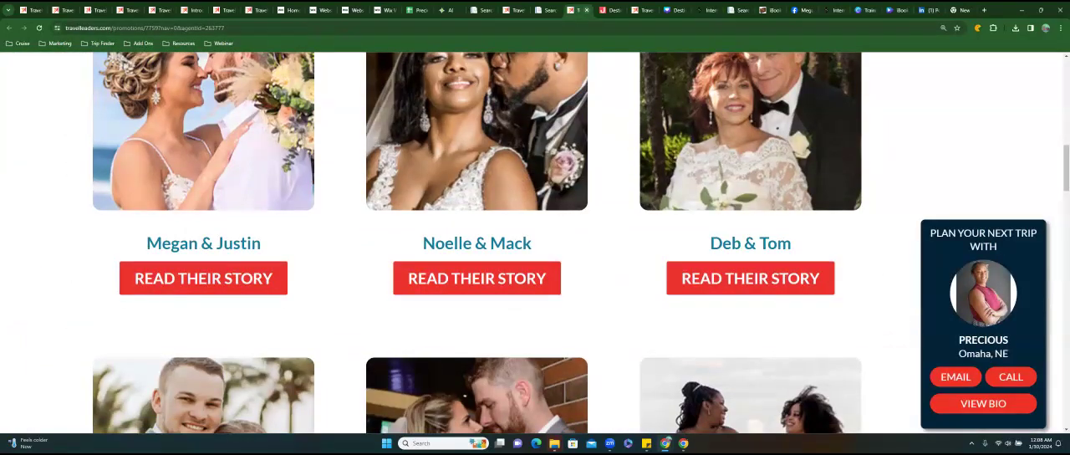
left_click(586, 10)
Look over the Palace Resorts Weddings & Honeymoons promotion page, including its booking and travel periods, against the Destination Weddings image in Wix.
left_click(509, 11)
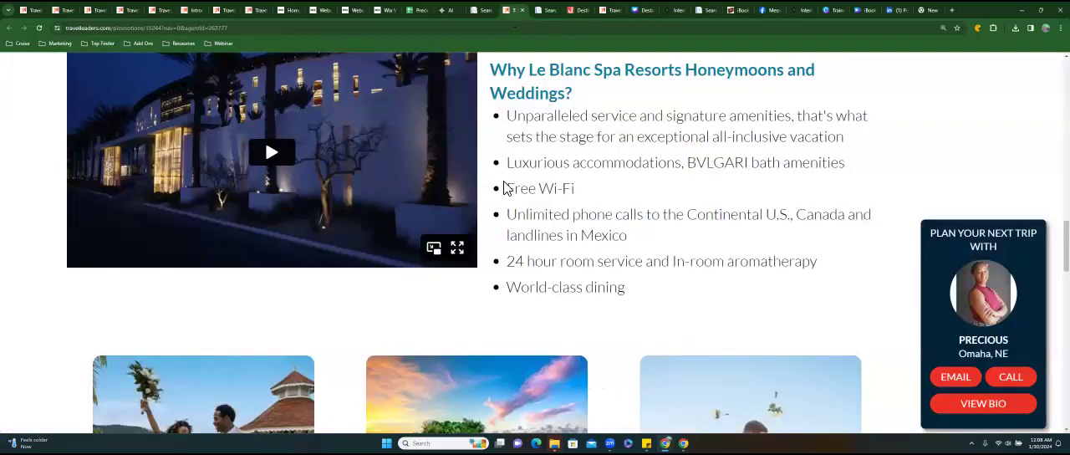
scroll(504, 188, "up", 10)
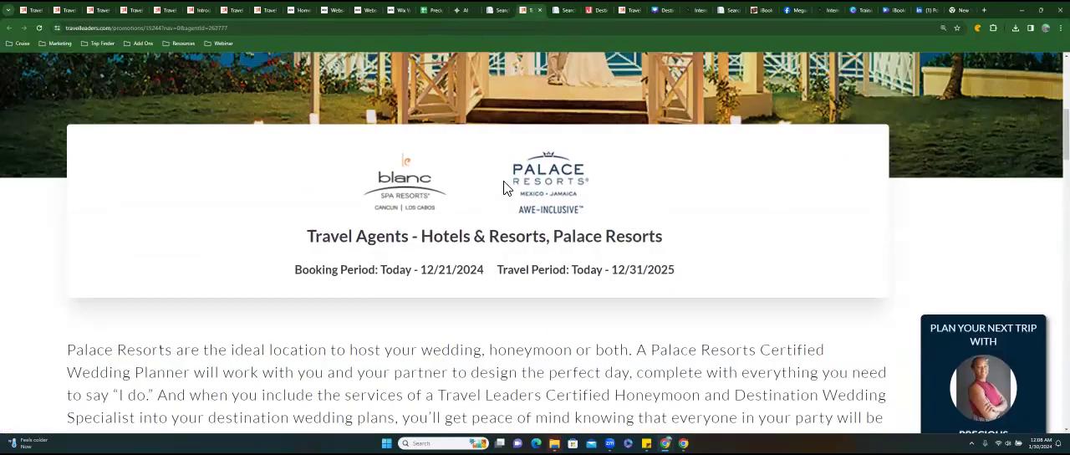
scroll(504, 187, "up", 4)
scroll(506, 176, "down", 2)
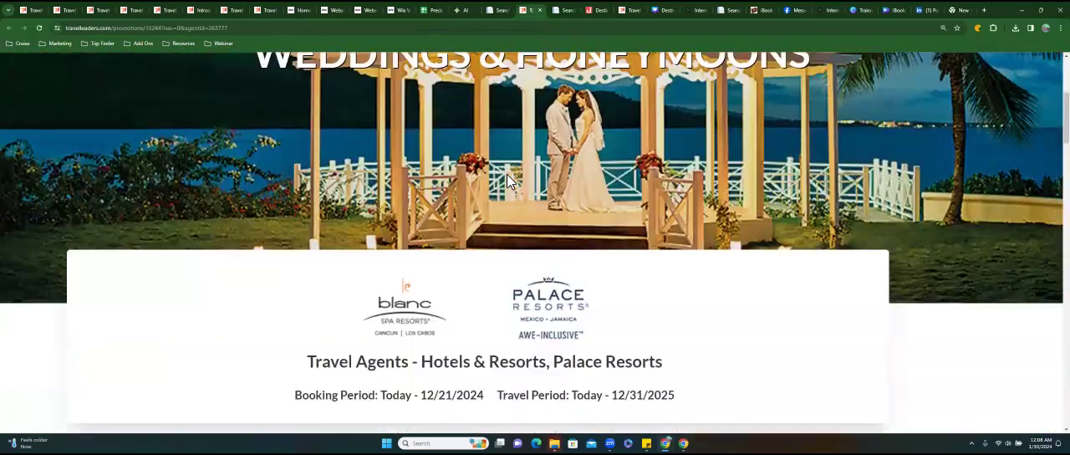
scroll(507, 174, "up", 2)
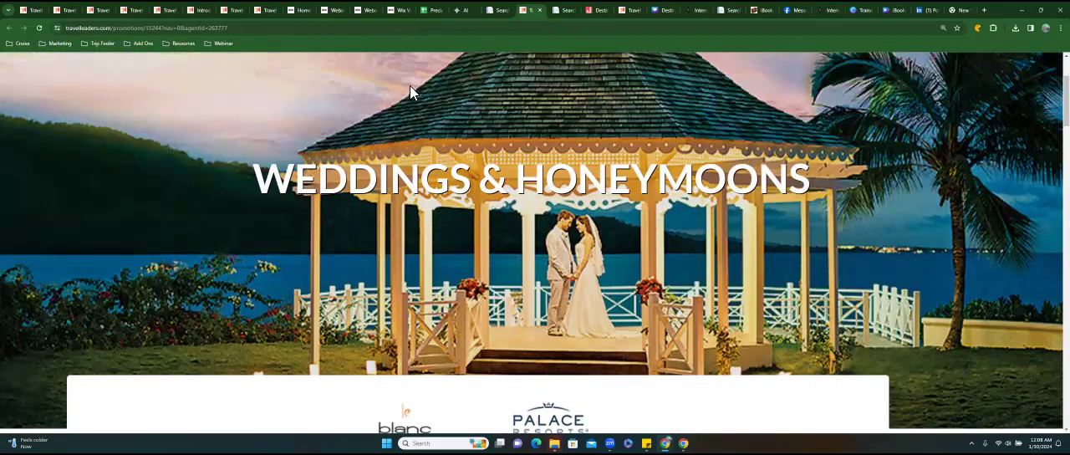
left_click(402, 12)
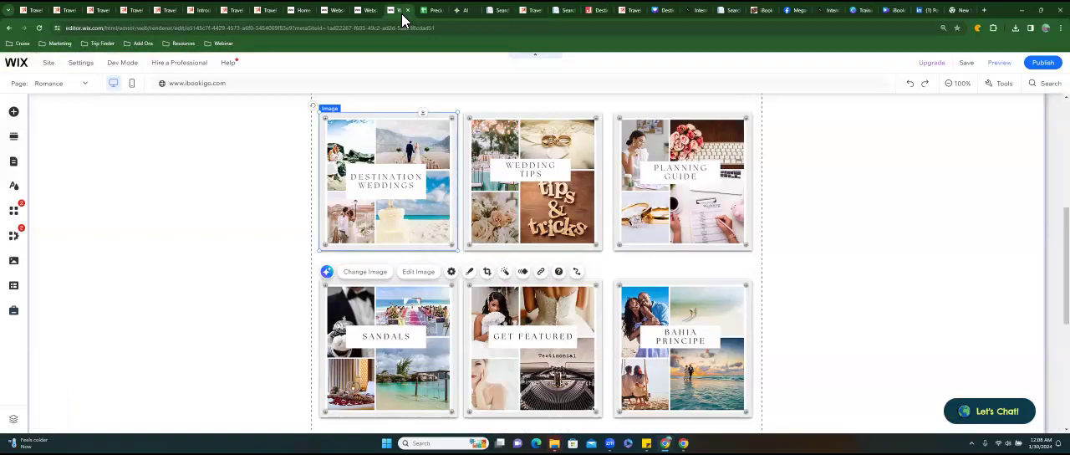
left_click(629, 10)
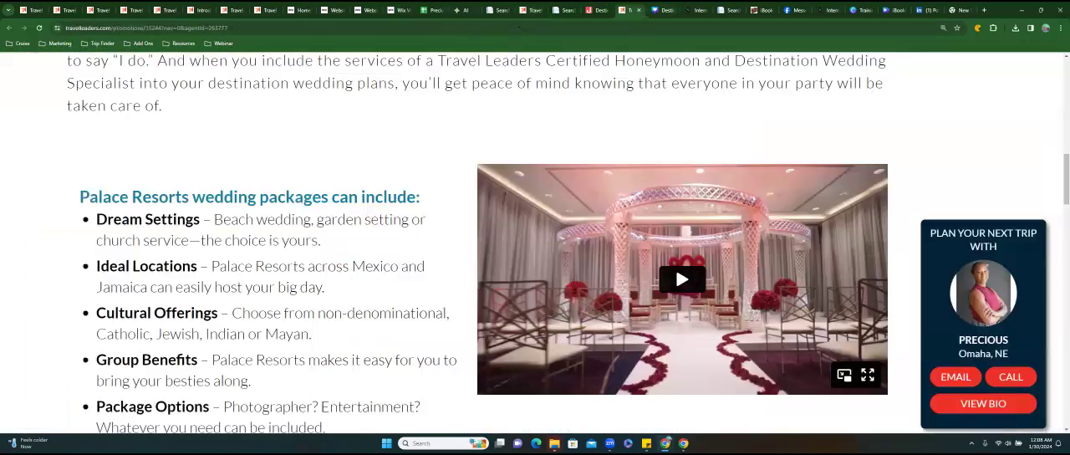
scroll(514, 218, "up", 10)
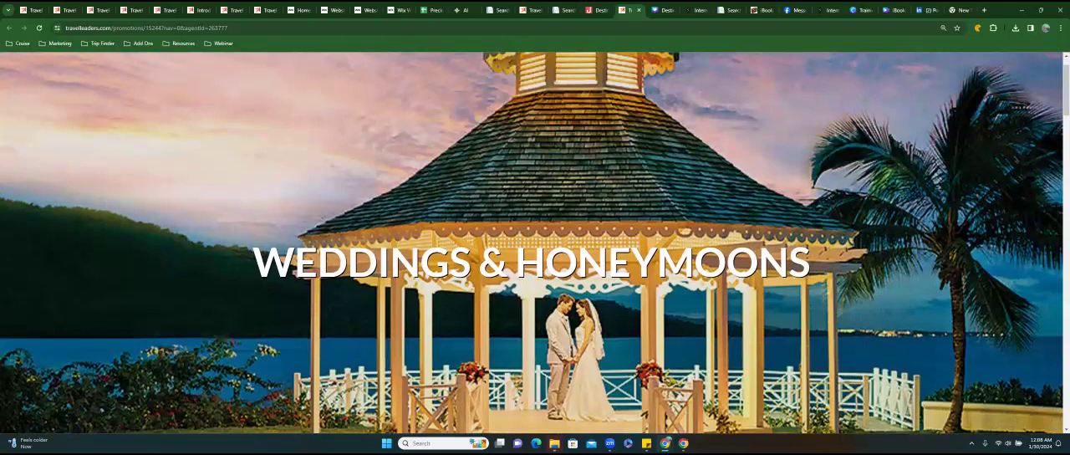
Go past the promotions search results and close the leftover destination page beside them.
left_click(568, 11)
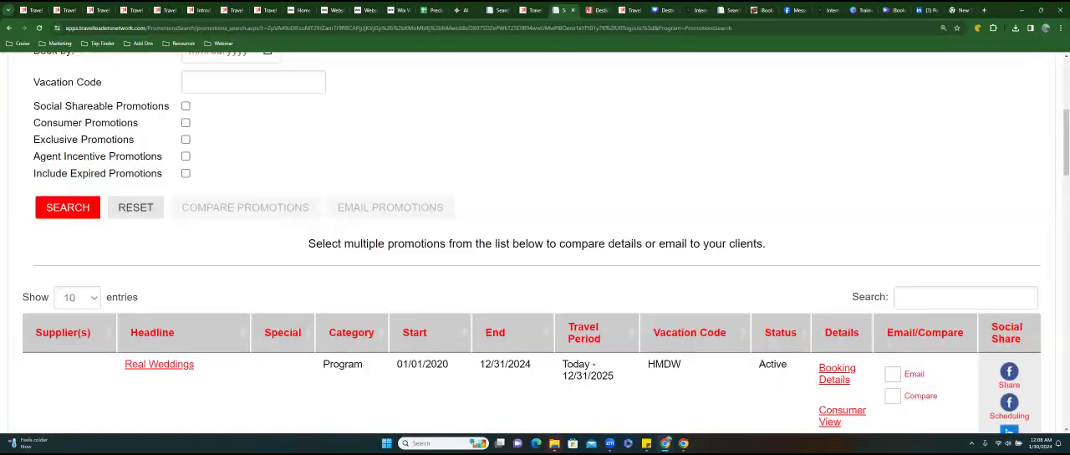
left_click(595, 10)
left_click(605, 10)
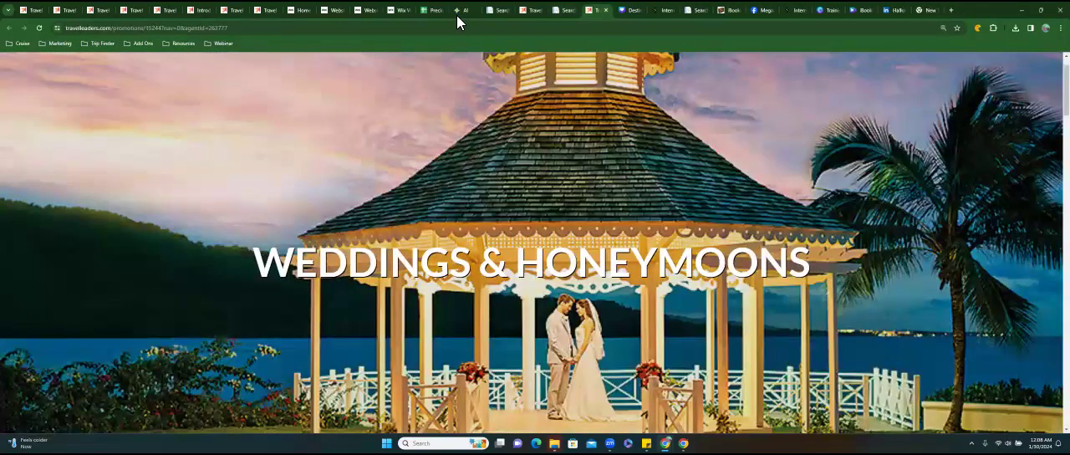
In the Website Maintenance sheet, clear the Weddings Bahia label and its promotion link from row 10.
left_click(433, 10)
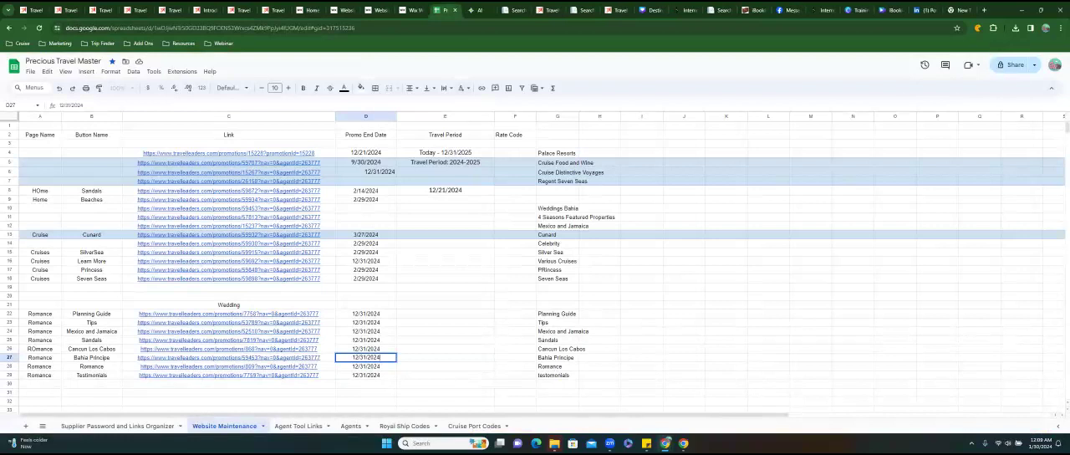
left_click(552, 208)
left_click(318, 208)
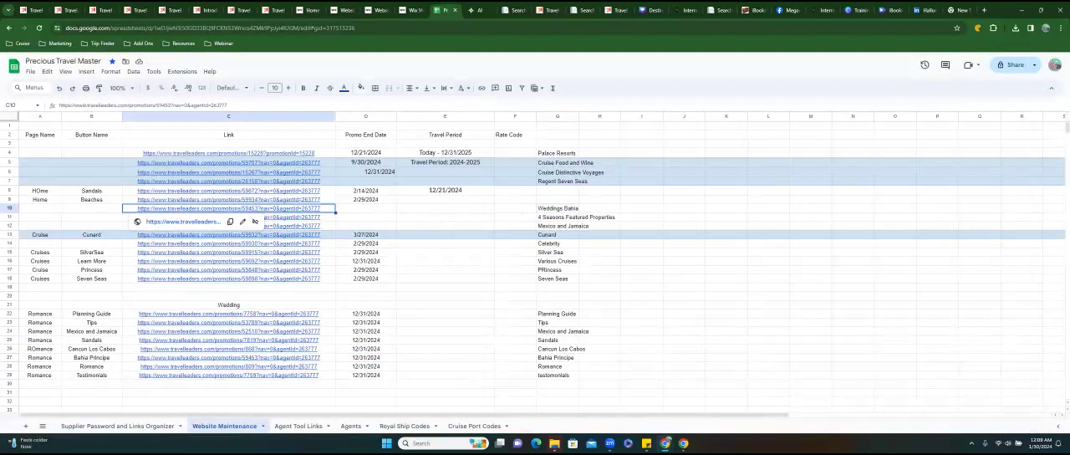
left_click(572, 208)
left_click_drag(586, 209, 118, 219)
key("Delete")
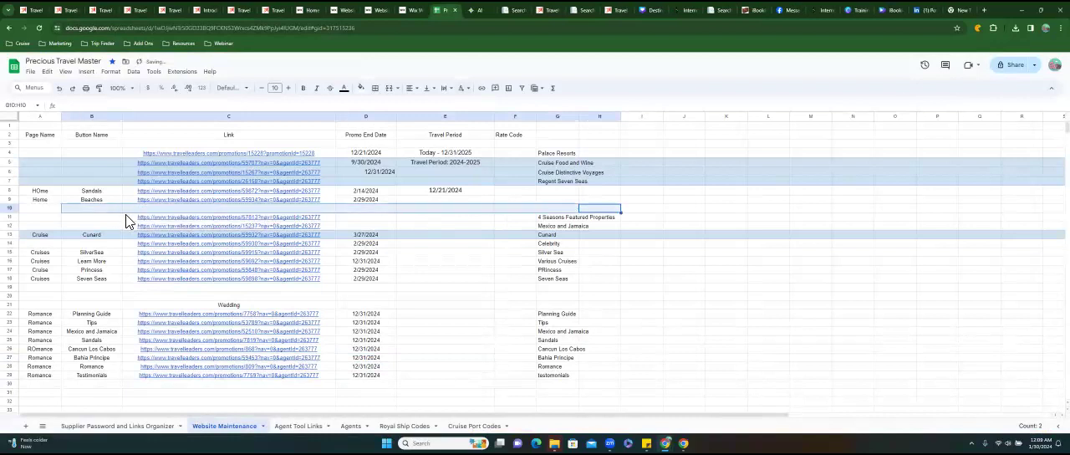
left_click(522, 219)
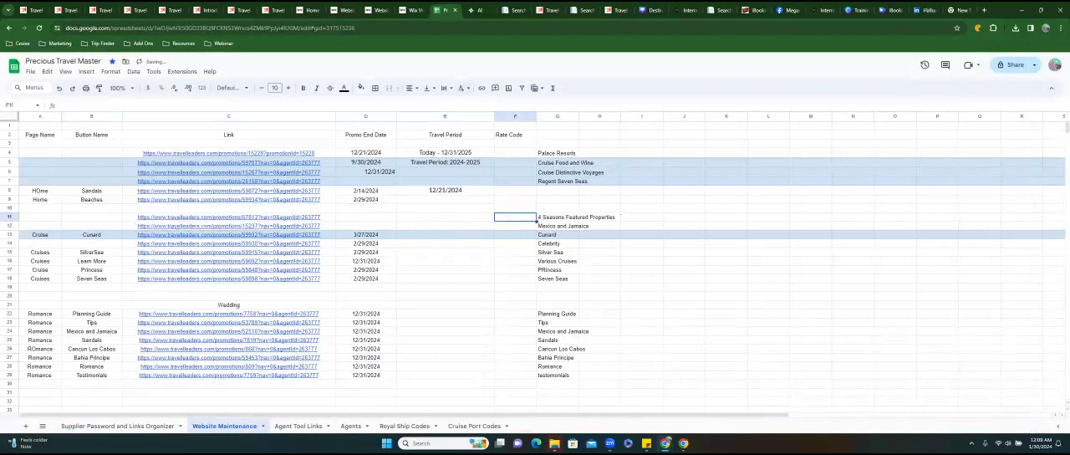
key("Down")
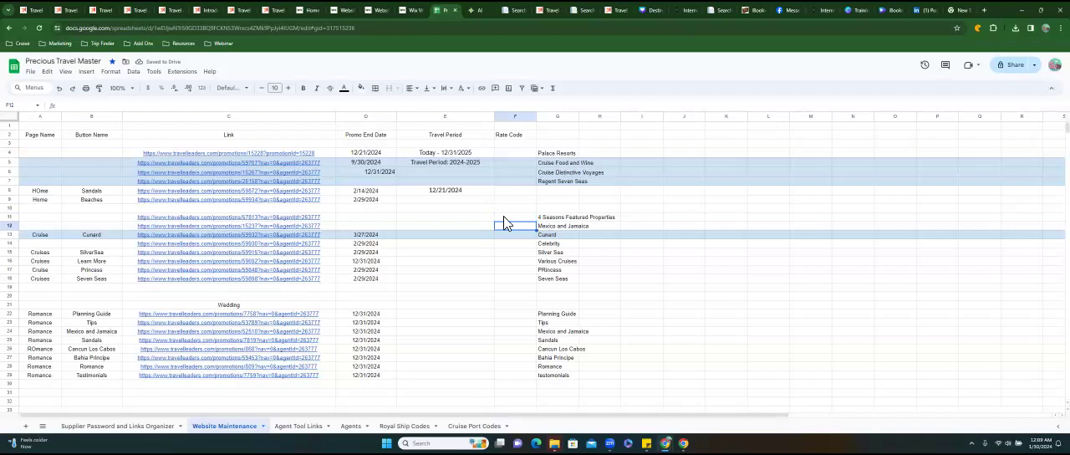
mouse_move(270, 215)
left_click(517, 210)
left_click(517, 217)
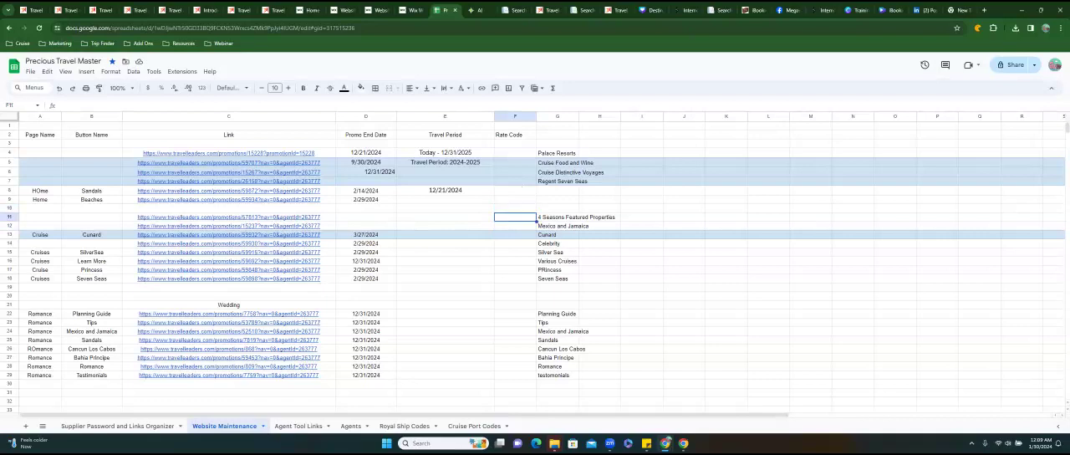
left_click(445, 296)
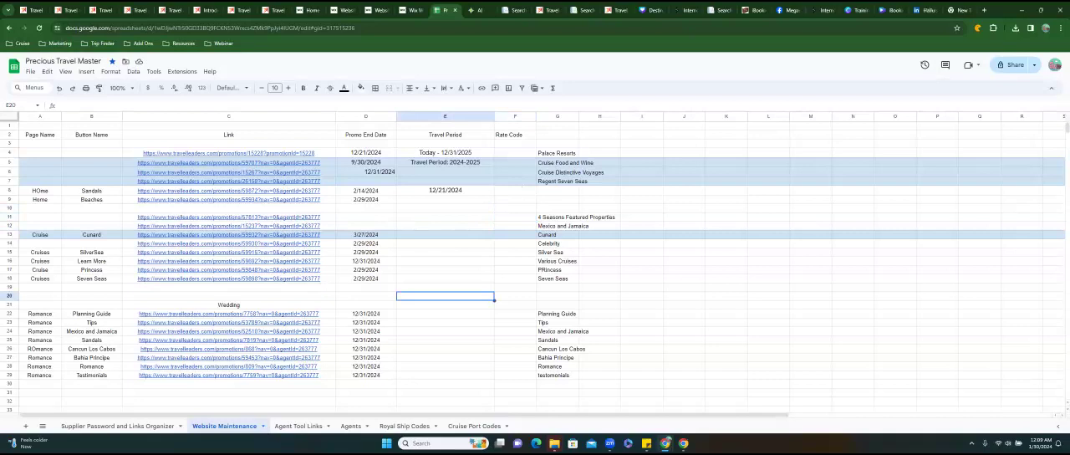
Check the Romance page buttons in Wix and look over the Planning Your Wedding & Honeymoon consumer page, closing it again.
left_click(411, 10)
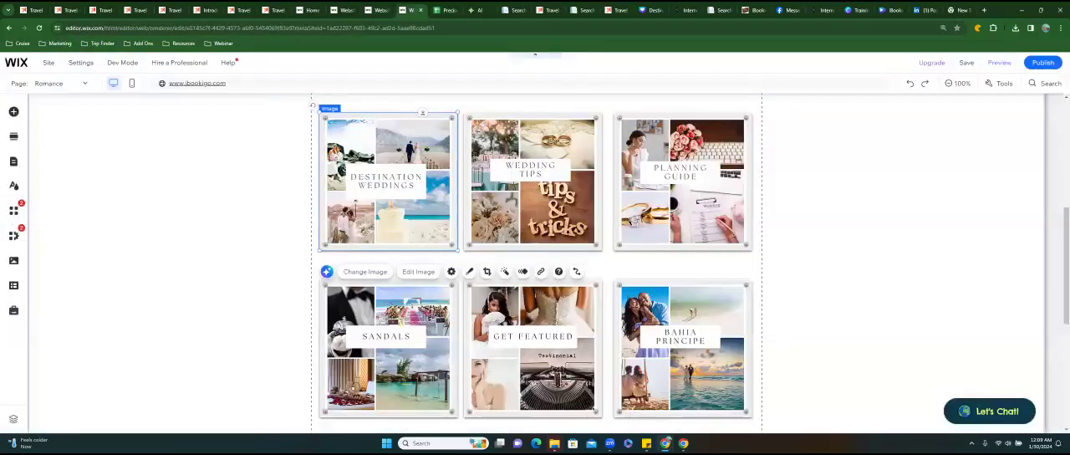
scroll(535, 257, "up", 2)
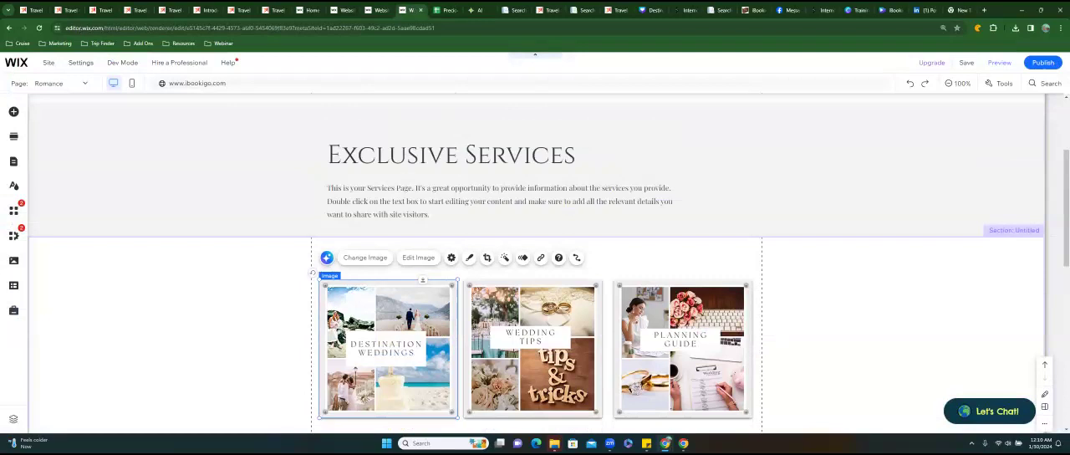
left_click(511, 15)
scroll(370, 220, "down", 3)
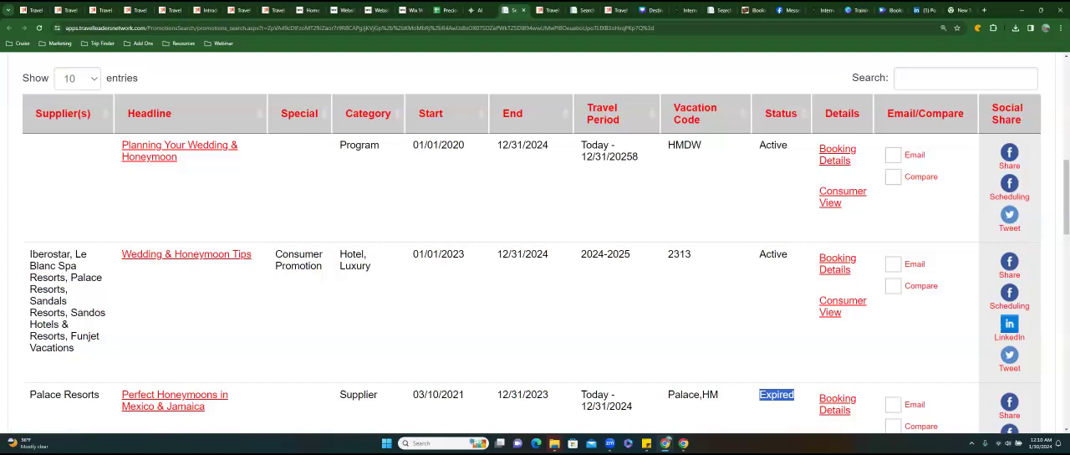
left_click(842, 196)
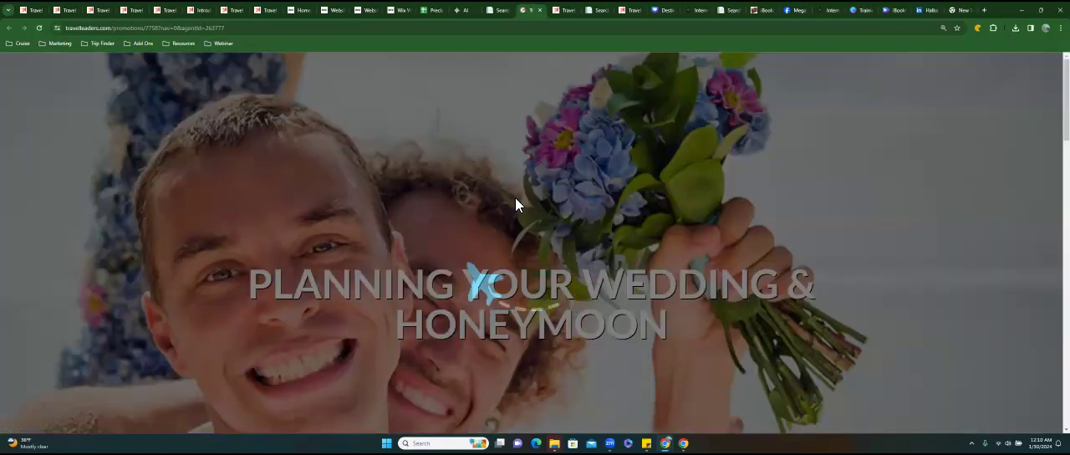
scroll(515, 211, "down", 3)
scroll(515, 211, "down", 4)
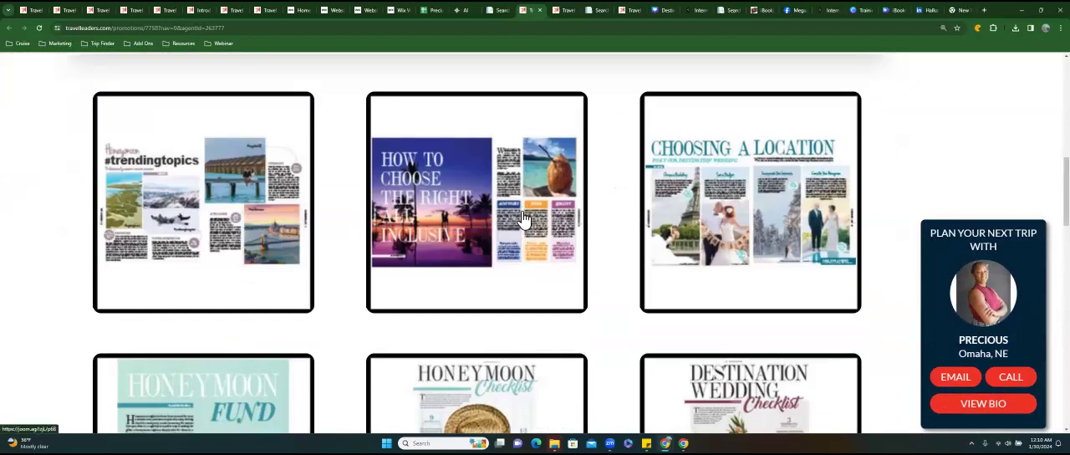
scroll(521, 219, "up", 6)
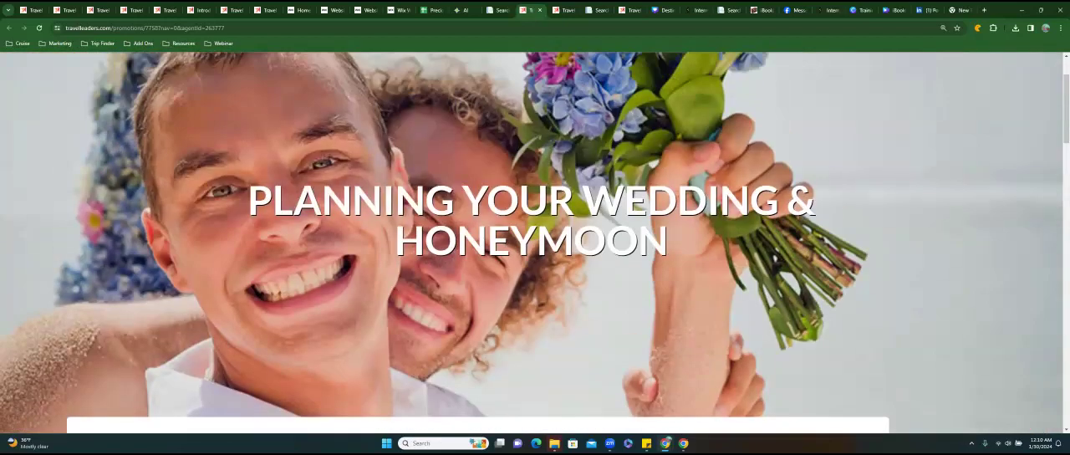
left_click(539, 10)
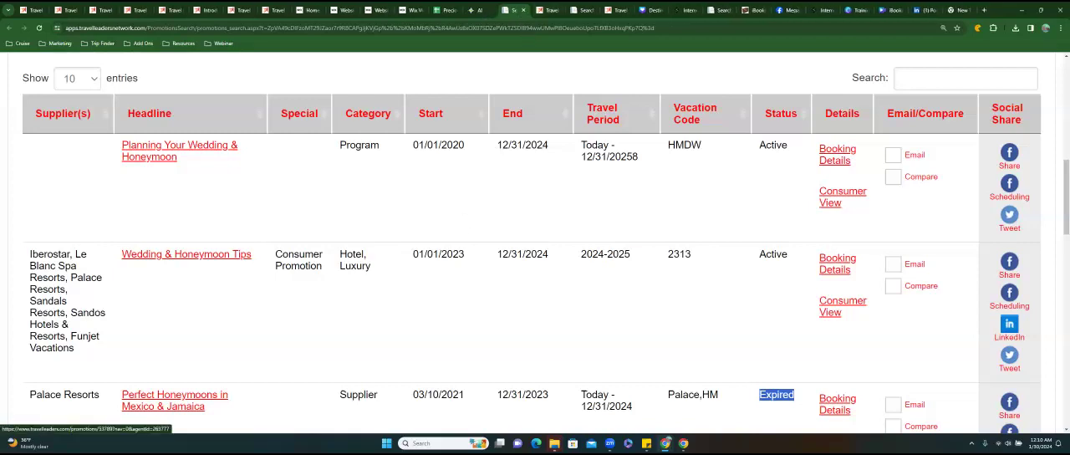
Find the Honeymoon & Destination Weddings program in the promotions results and look over its page, including the periods and topic tiles.
scroll(532, 251, "down", 2)
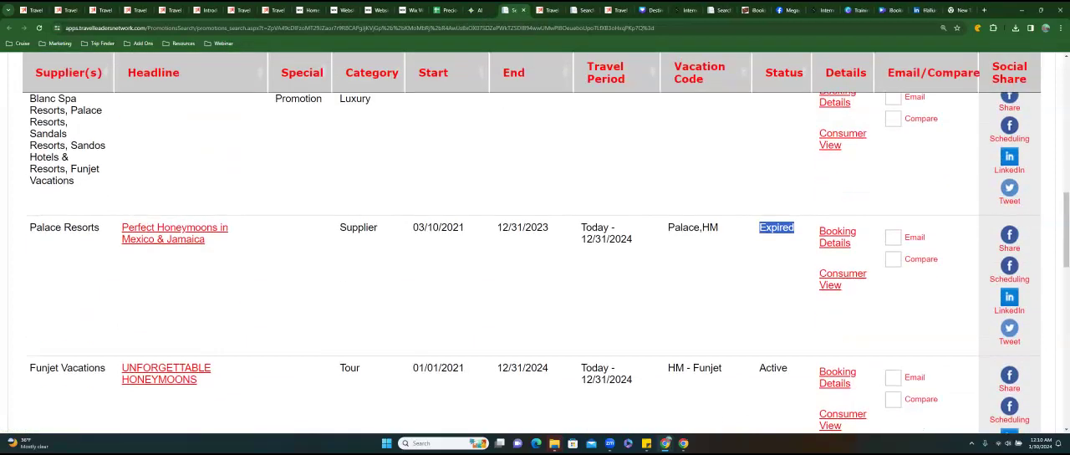
scroll(535, 251, "down", 2)
scroll(178, 199, "down", 3)
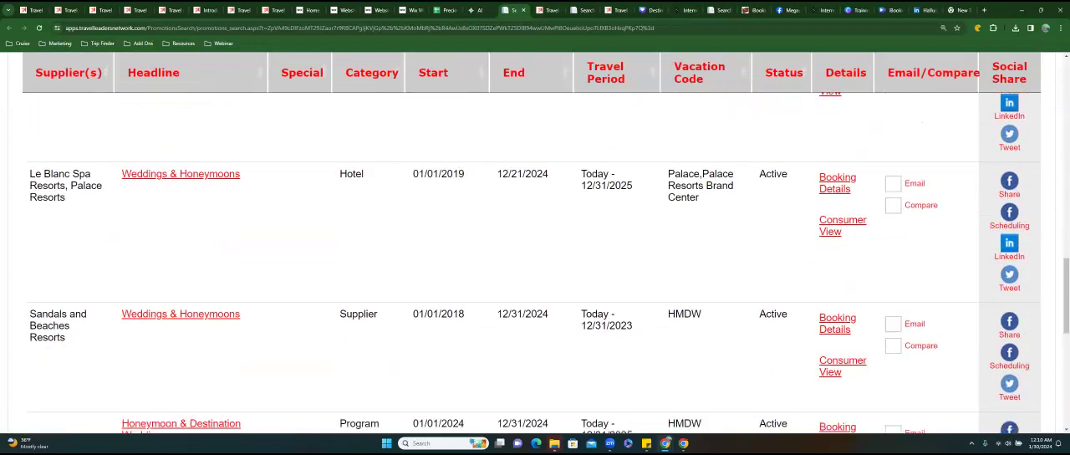
scroll(536, 264, "down", 2)
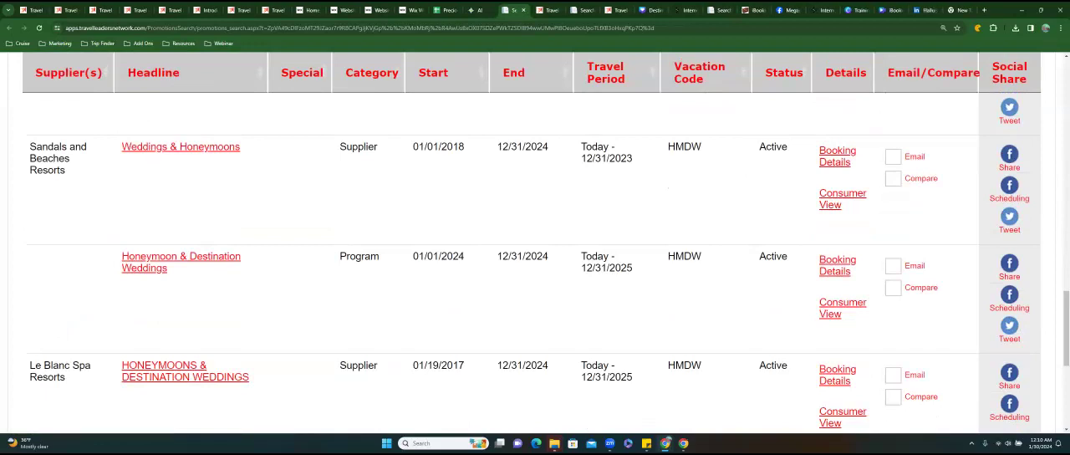
left_click(181, 255)
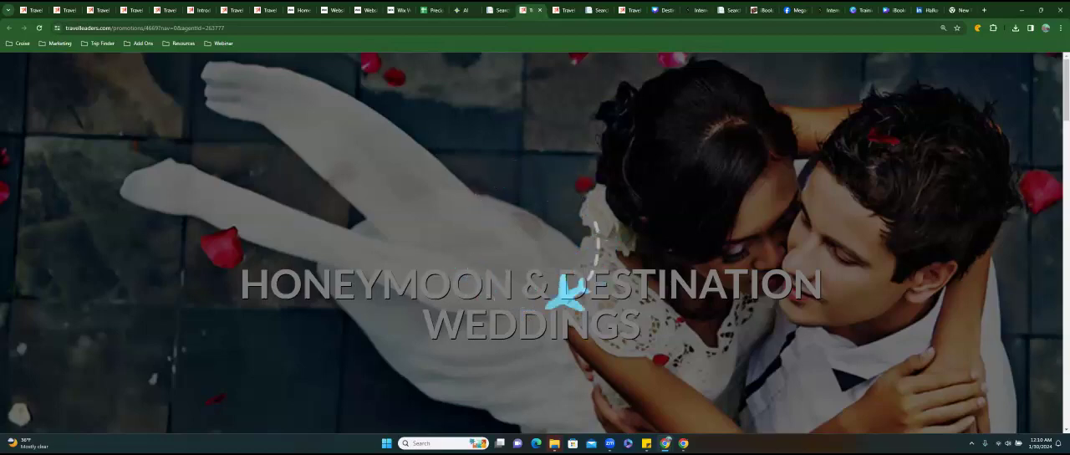
scroll(535, 242, "down", 7)
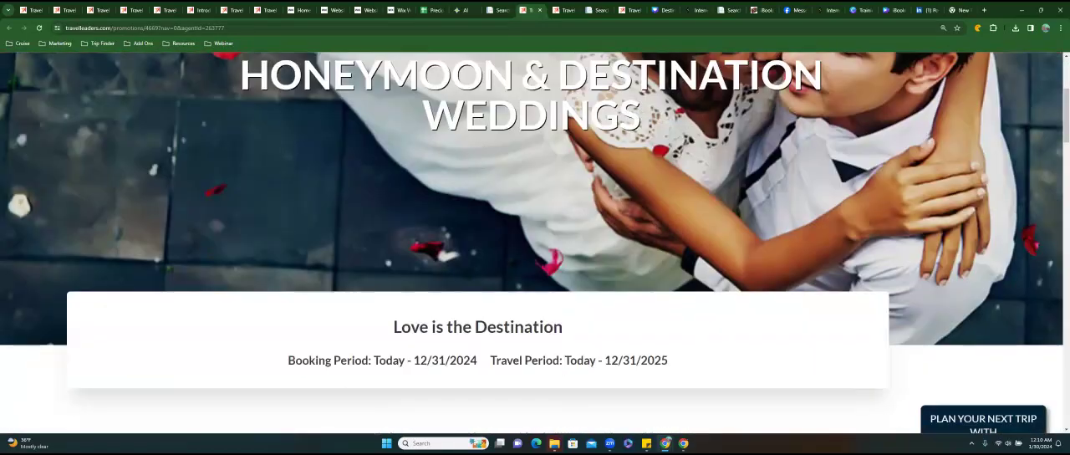
scroll(477, 242, "down", 7)
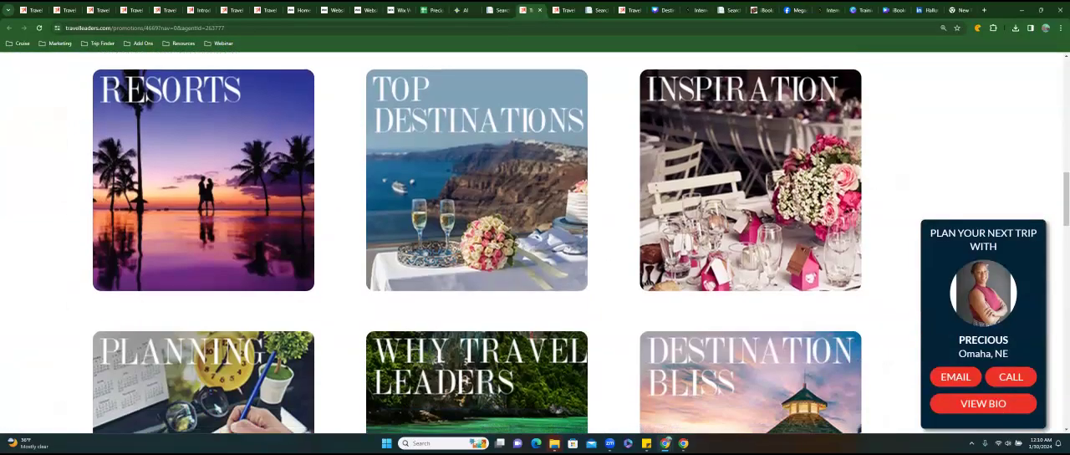
scroll(477, 242, "down", 6)
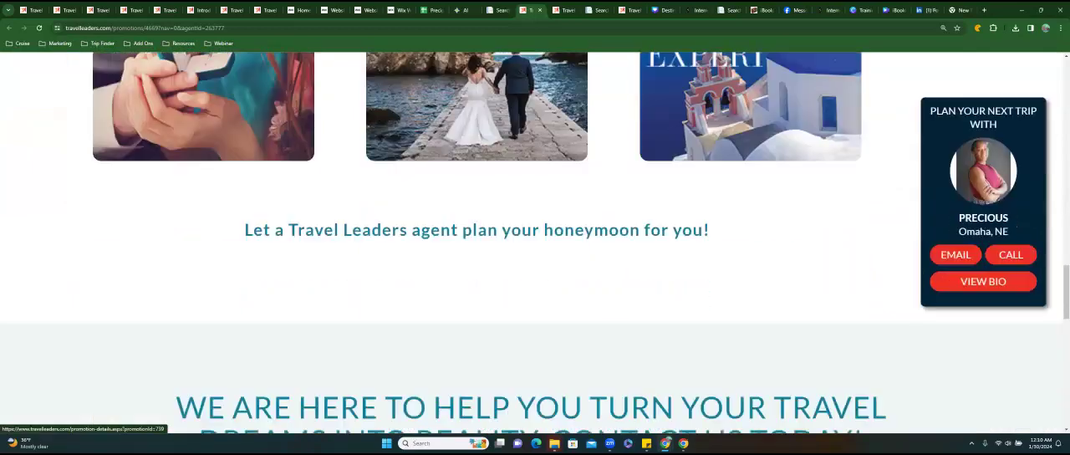
scroll(535, 243, "down", 3)
scroll(535, 243, "up", 6)
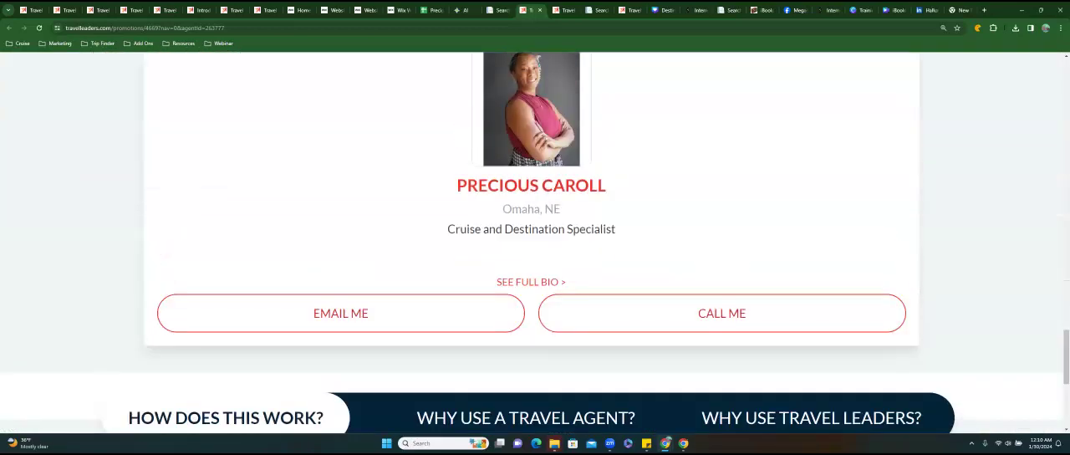
scroll(476, 243, "up", 2)
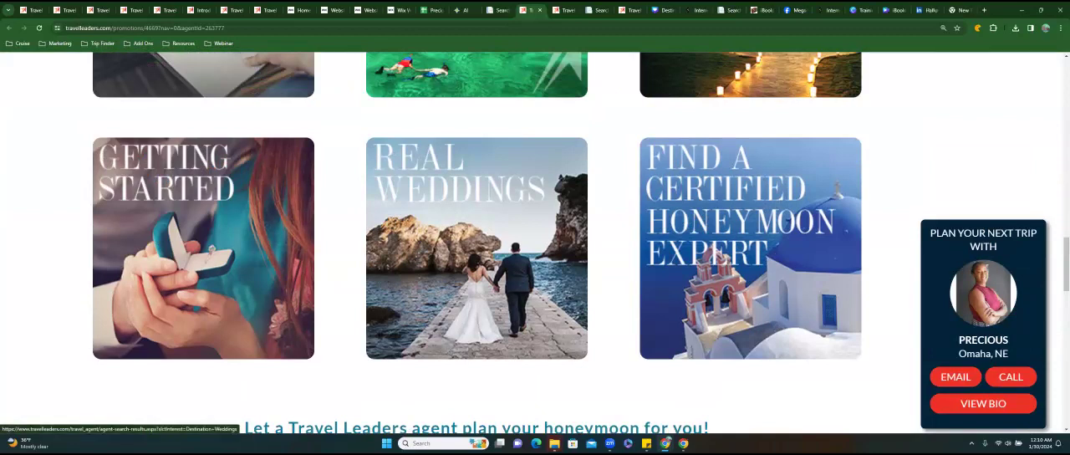
Look over the Real Weddings promotion and its booking and travel periods, and return to the Honeymoon & Destination Weddings page.
left_click(443, 195)
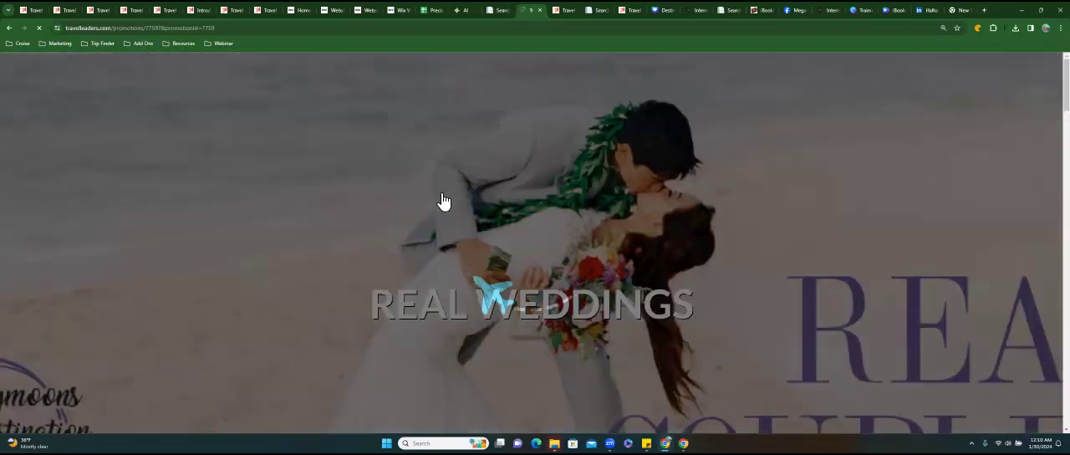
scroll(442, 201, "down", 3)
scroll(442, 200, "down", 2)
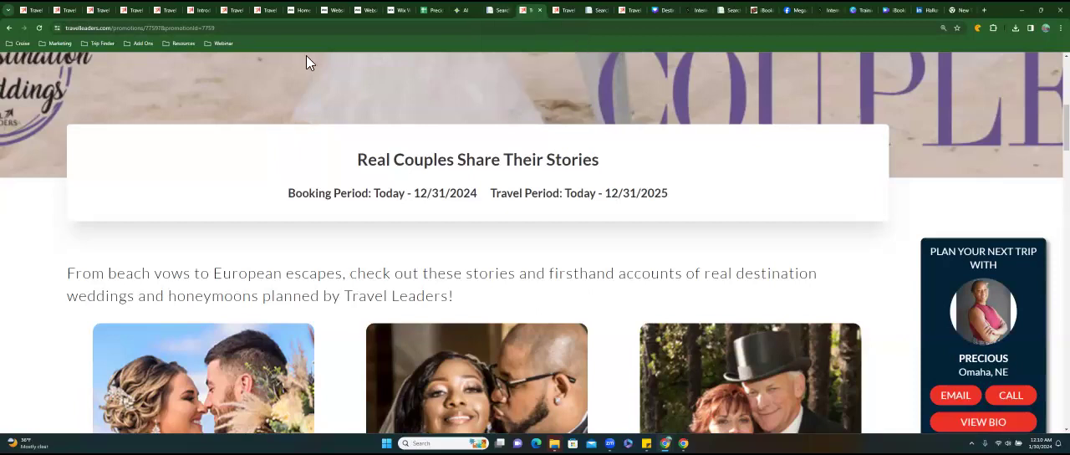
left_click(10, 28)
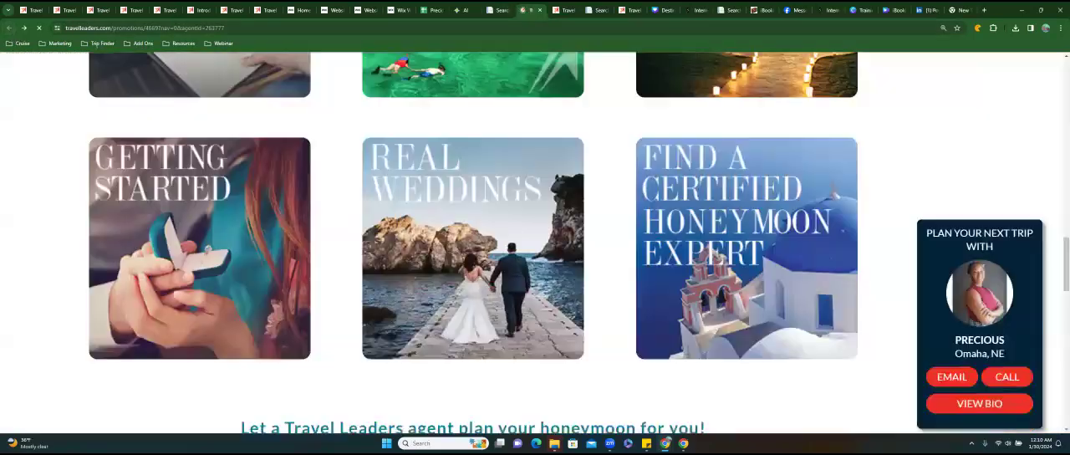
Open the Getting Started promotion and read through its 12 steps to planning a destination wedding, including the booking and travel periods.
left_click(141, 215)
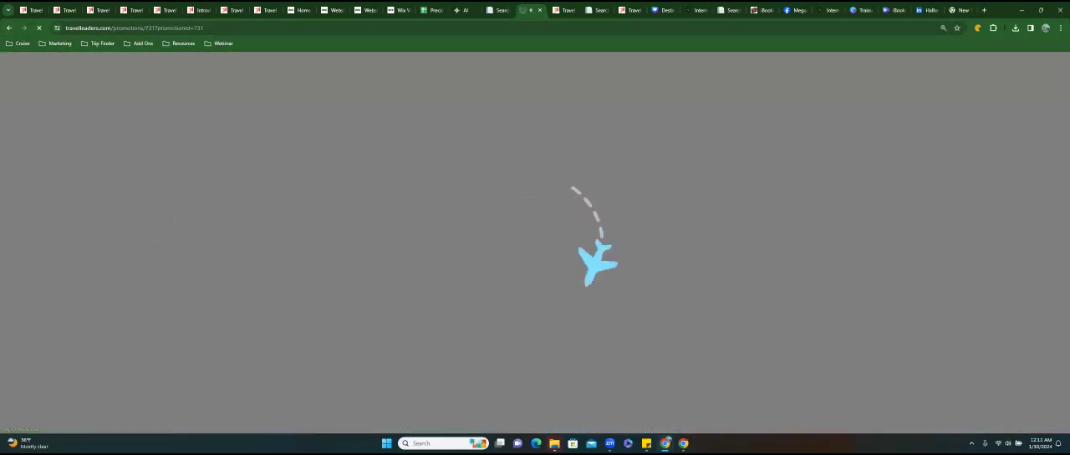
scroll(535, 243, "down", 3)
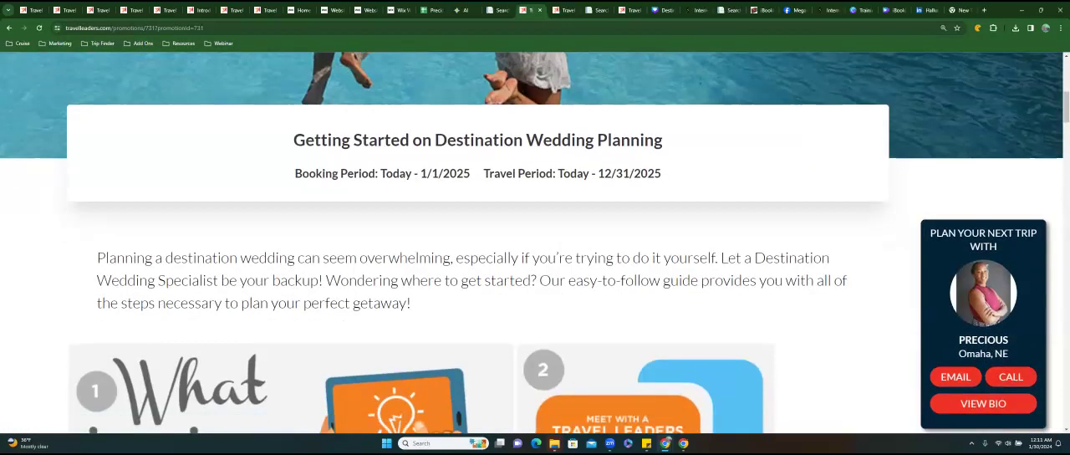
scroll(536, 242, "down", 4)
scroll(535, 242, "down", 9)
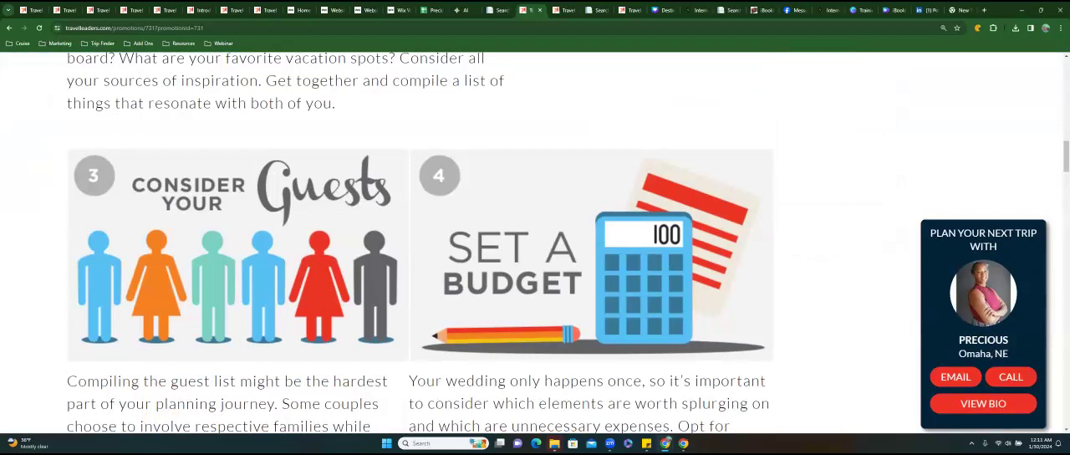
scroll(535, 243, "down", 10)
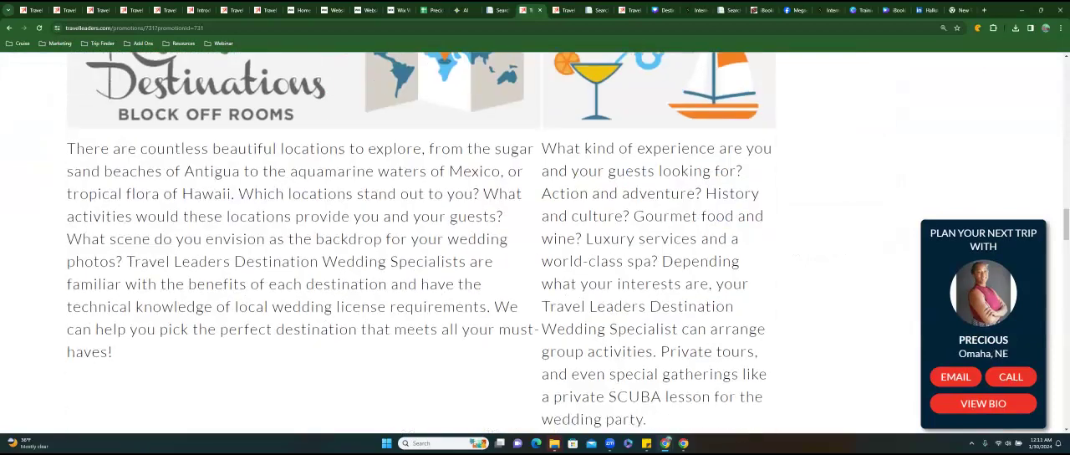
scroll(535, 243, "down", 10)
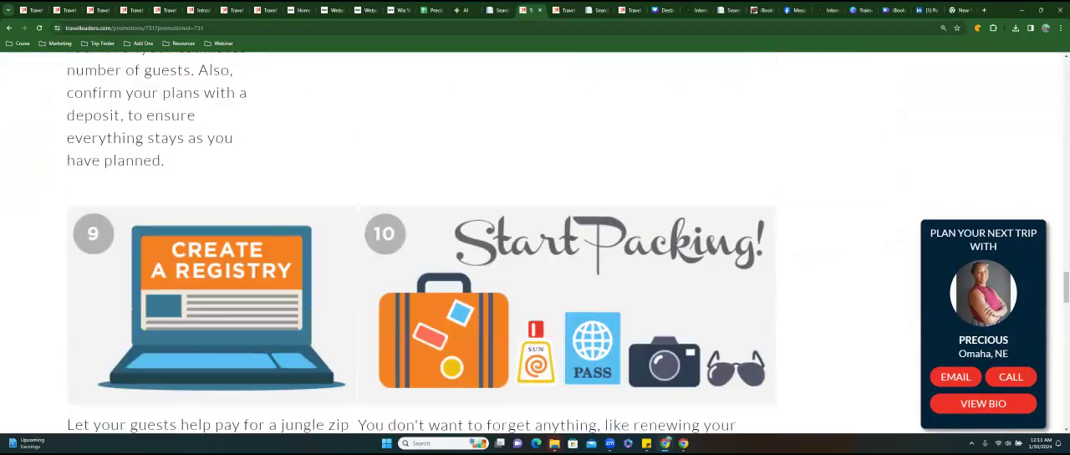
scroll(535, 242, "down", 10)
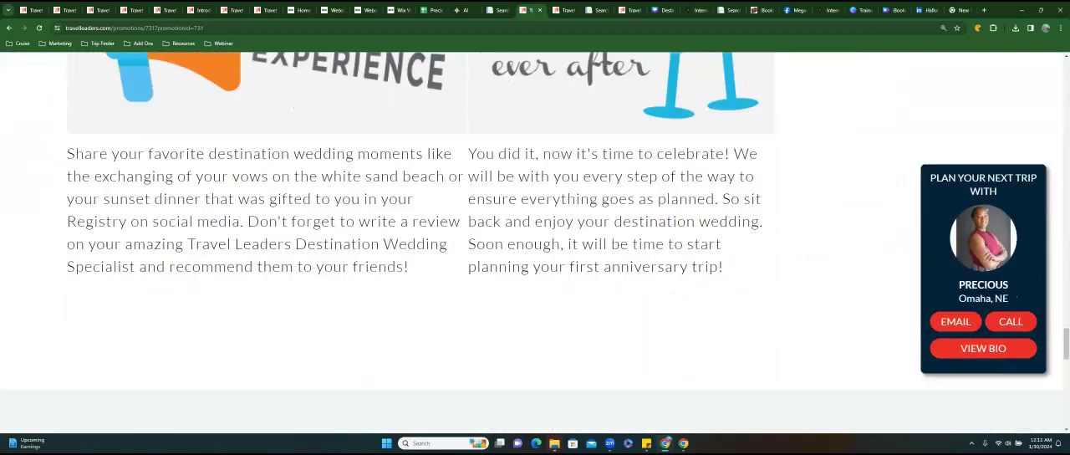
scroll(535, 243, "down", 3)
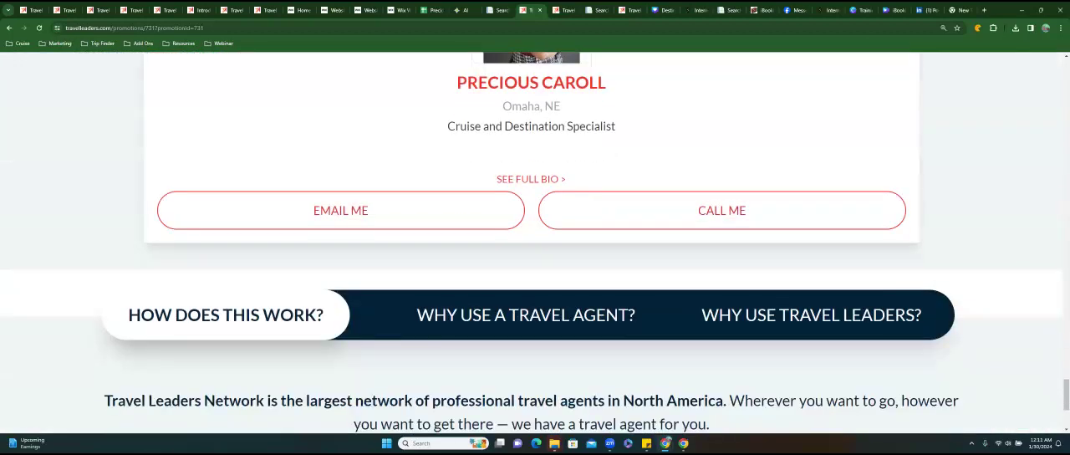
scroll(535, 242, "up", 15)
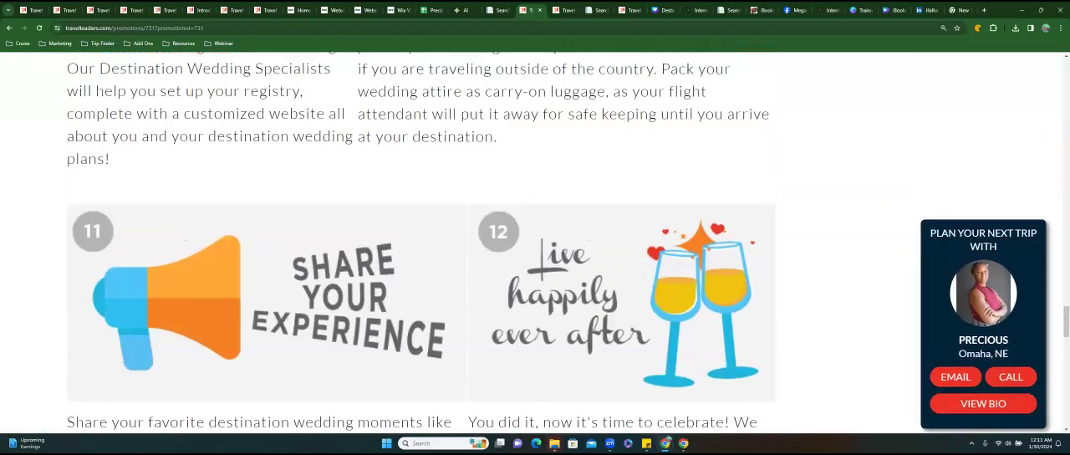
scroll(535, 242, "up", 15)
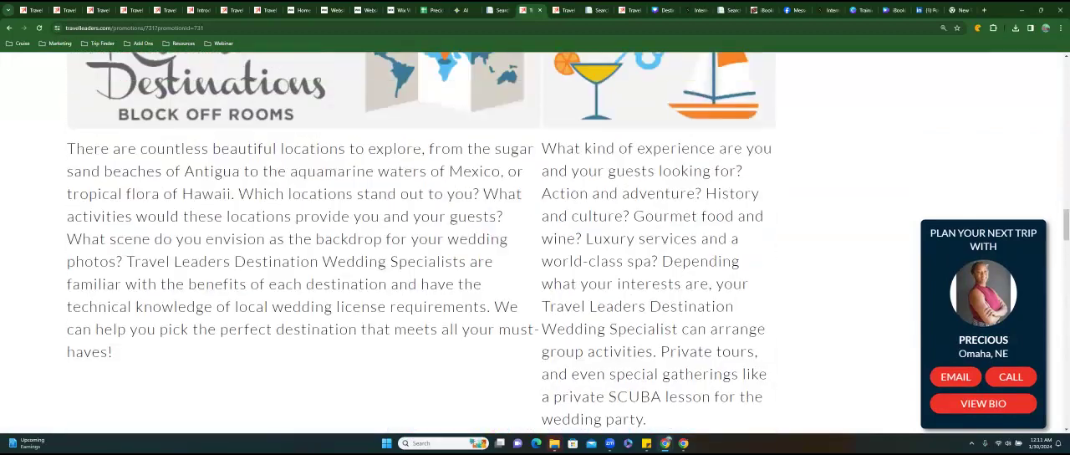
scroll(535, 243, "up", 15)
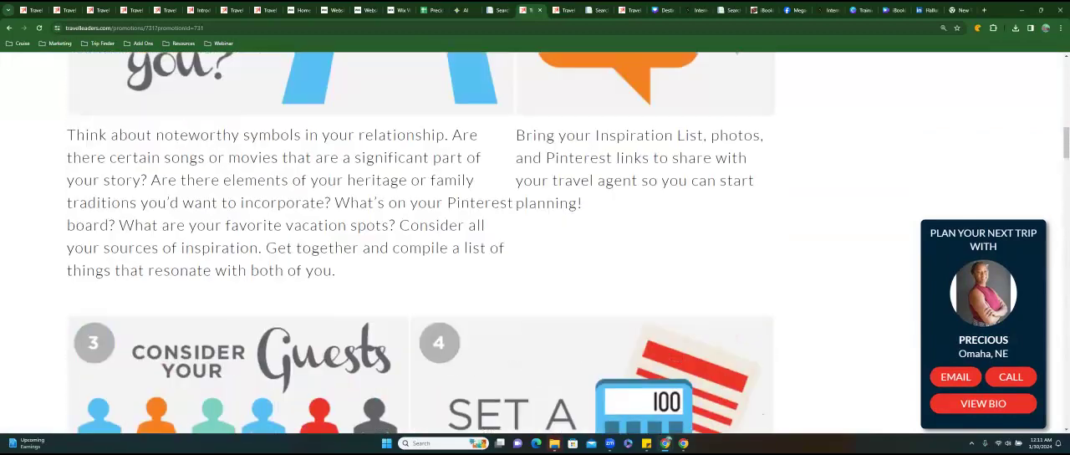
scroll(535, 243, "up", 5)
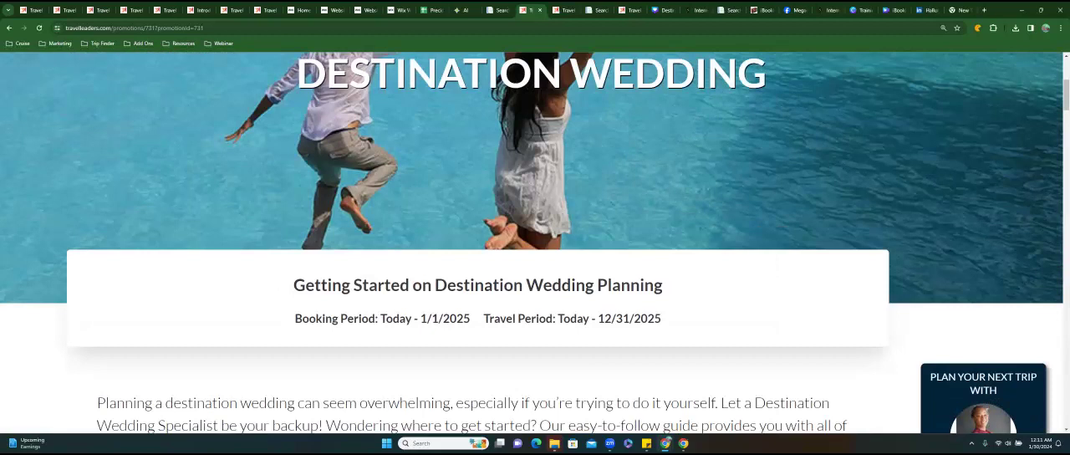
scroll(377, 223, "up", 3)
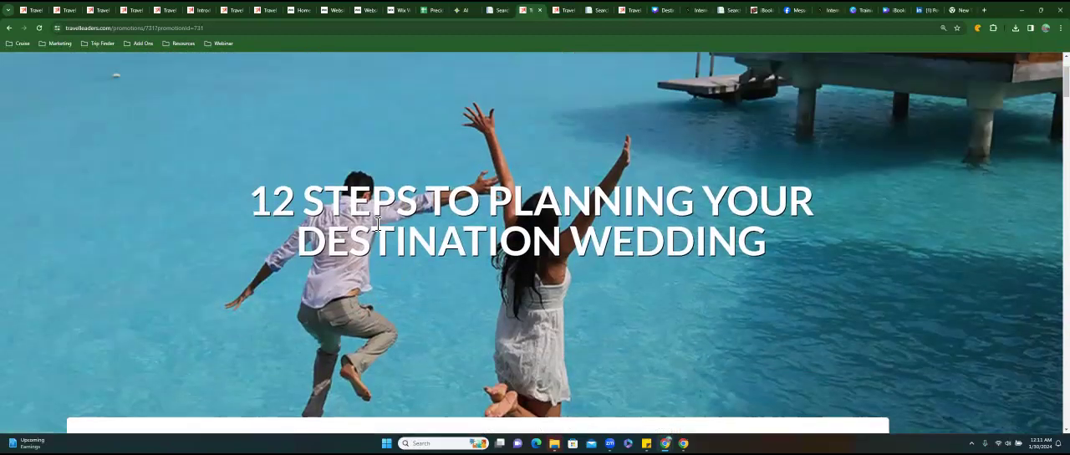
scroll(377, 223, "up", 2)
Copy the 12 Steps promotion page's address and enter the label Getting Started in cell G30 of the Website Maintenance sheet.
left_click(179, 34)
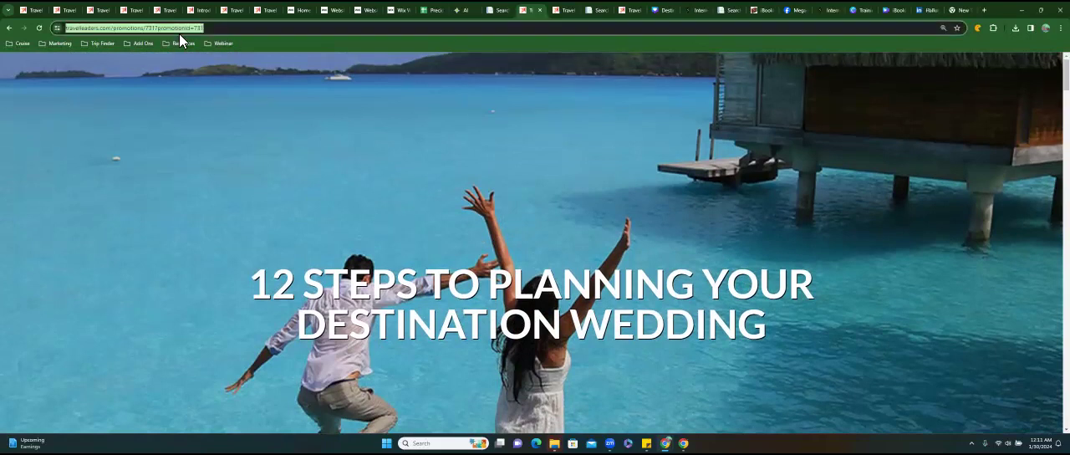
right_click(179, 33)
left_click(206, 107)
left_click(433, 10)
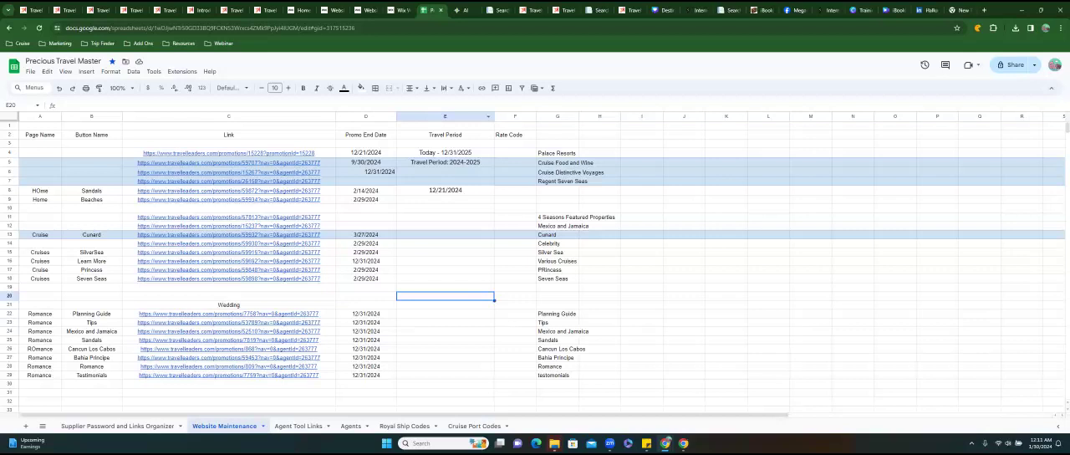
left_click(558, 383)
type("Getting Started")
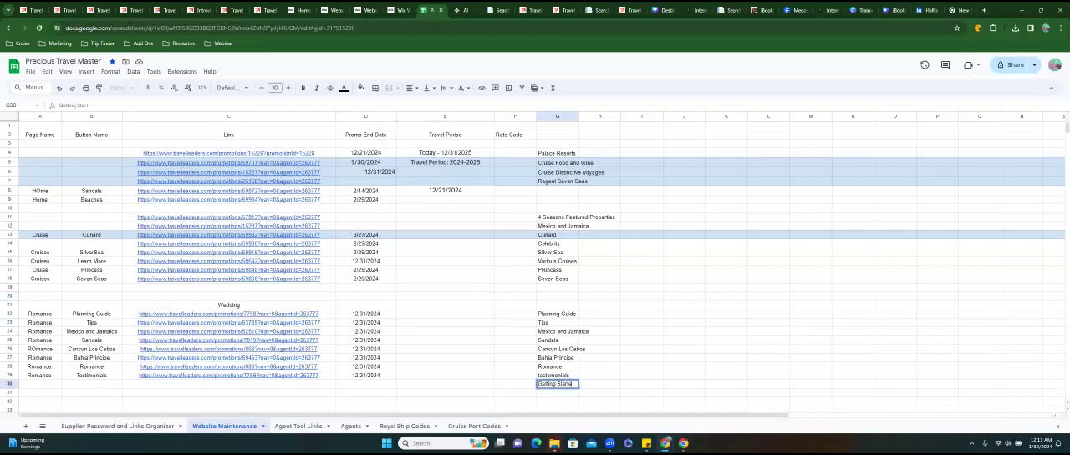
left_click(398, 11)
left_click(526, 11)
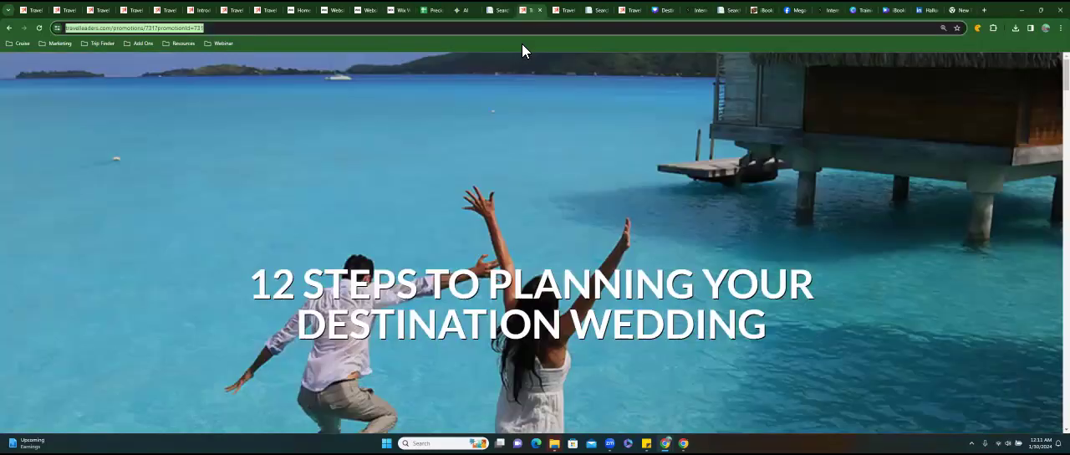
Find the 12 Steps promotion's booking end date, enter 1/1/2025 in cell D30, and paste the promotion's address into C30.
scroll(426, 193, "down", 5)
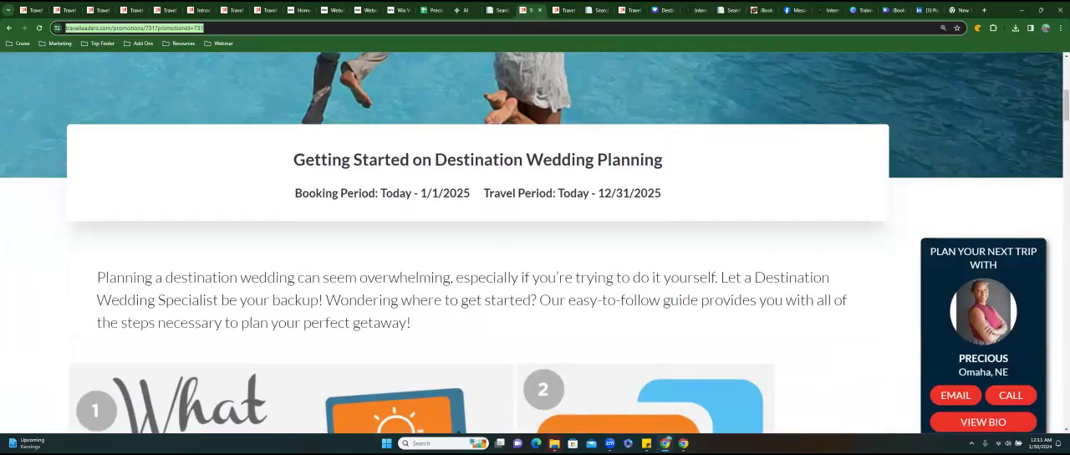
left_click_drag(423, 193, 481, 198)
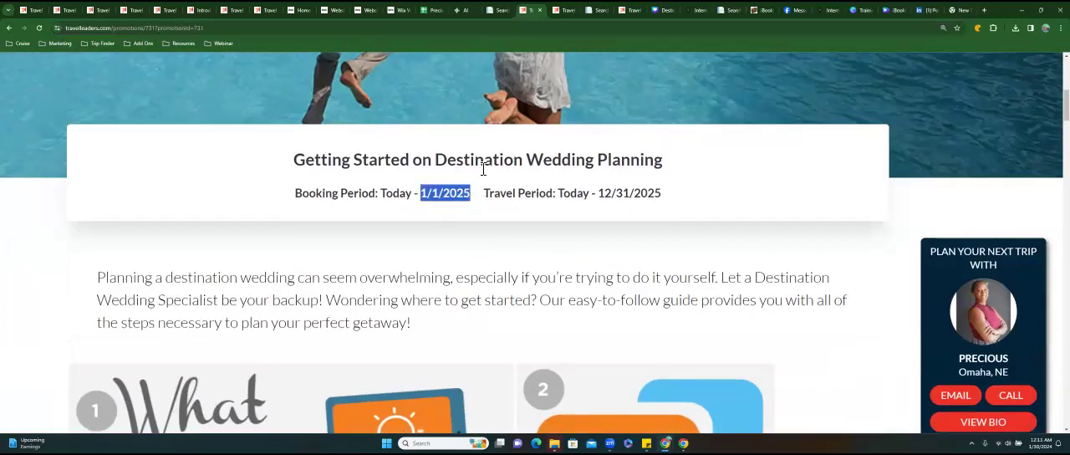
left_click(434, 12)
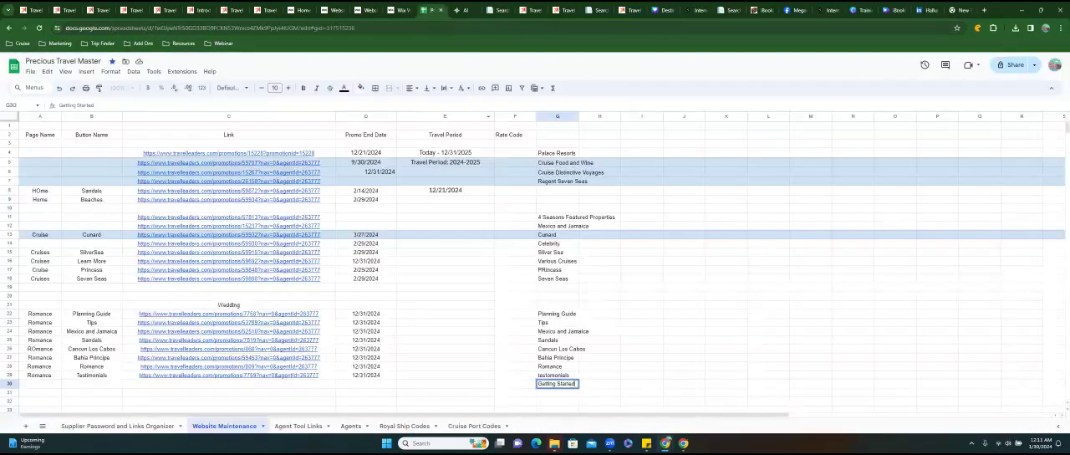
left_click(366, 384)
type("1/1/2025")
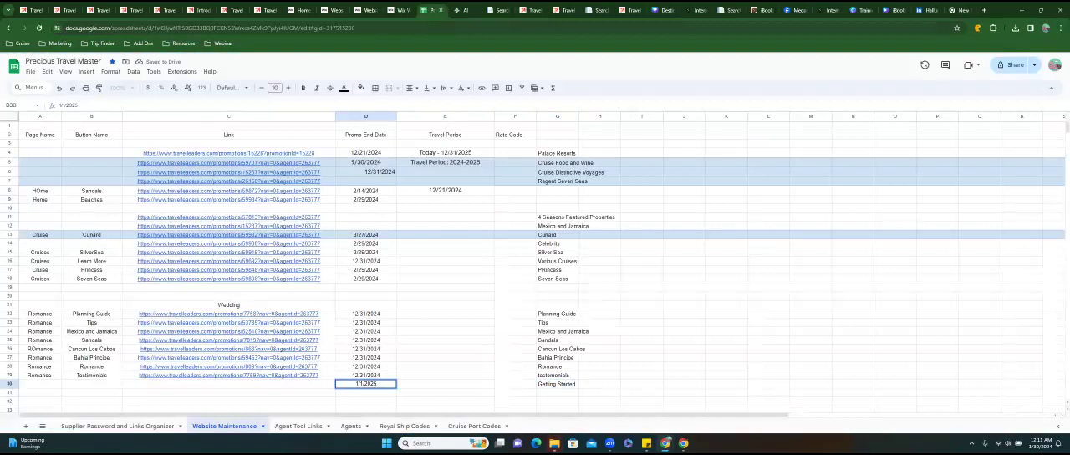
left_click(229, 384)
type("https://www.travelleaders.com/promotions/731?promotionId=731")
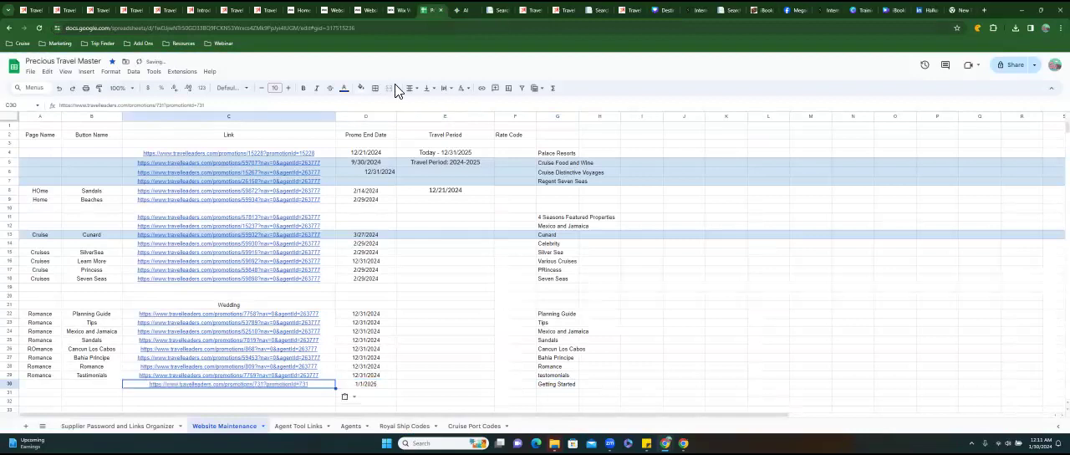
On the Wix Romance page, move the Exclusive Services strip up toward the site header and extend the Services section downward.
left_click(396, 12)
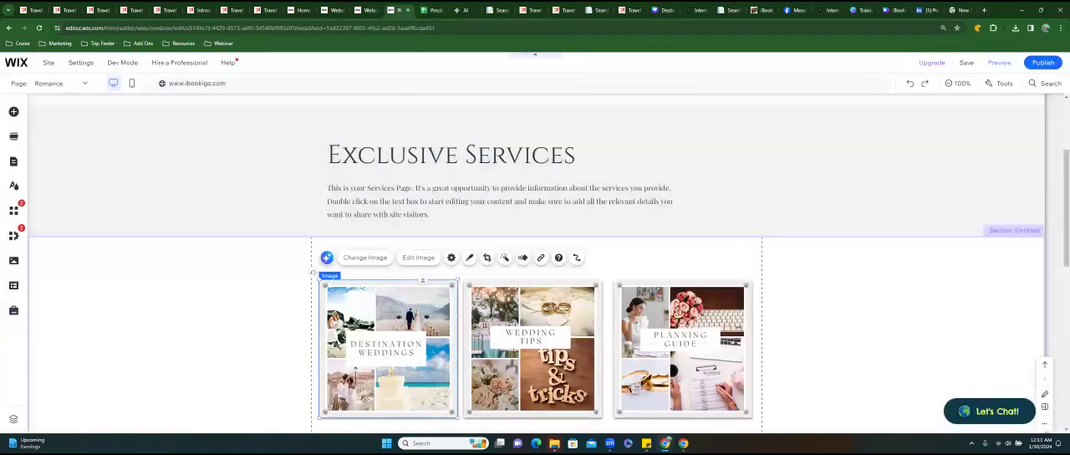
scroll(535, 268, "down", 1)
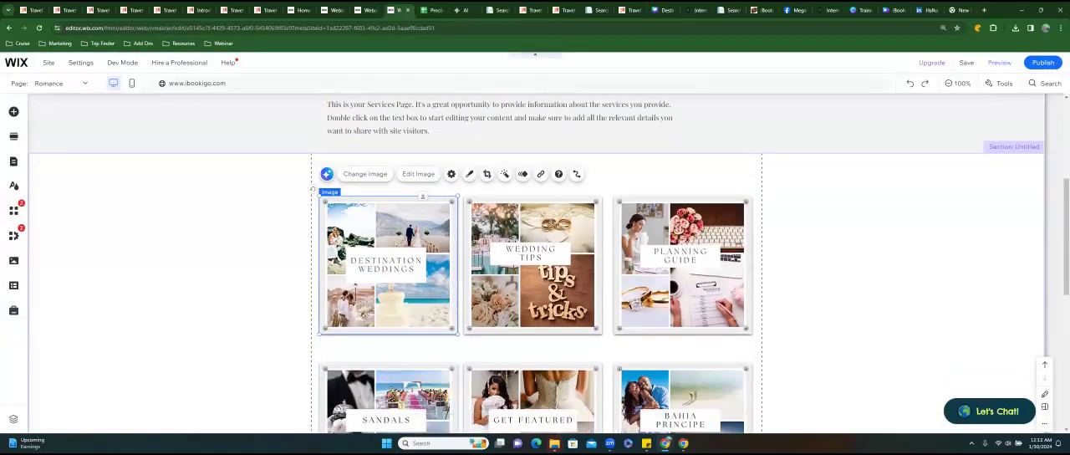
scroll(535, 264, "up", 3)
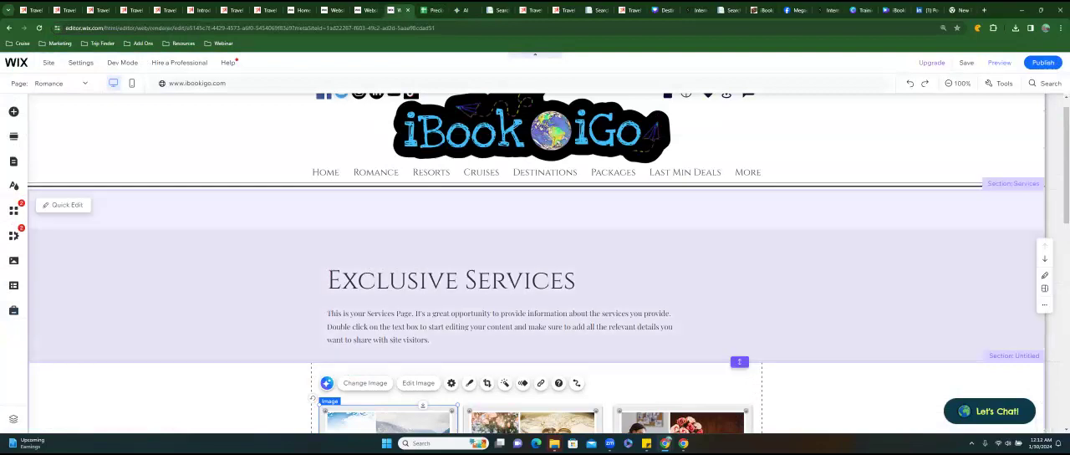
left_click(585, 276)
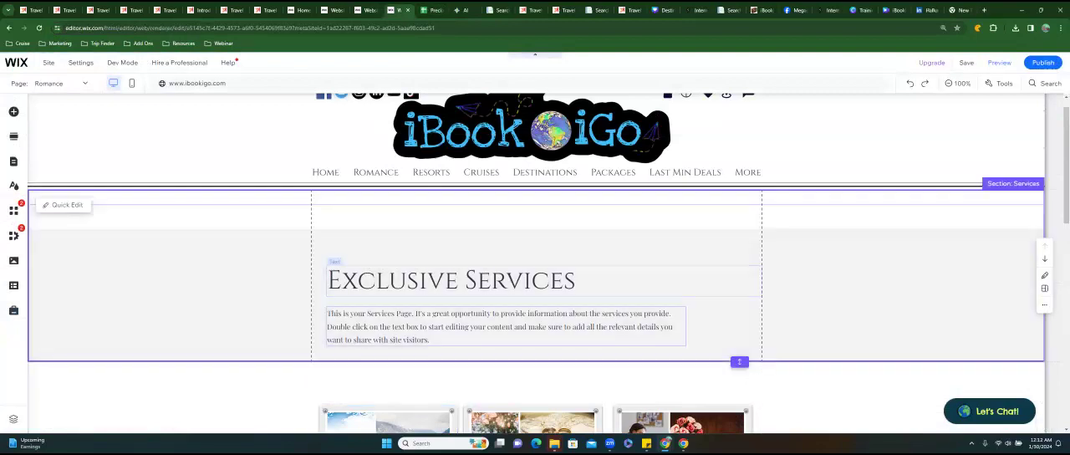
left_click(586, 249)
left_click_drag(399, 250, 401, 226)
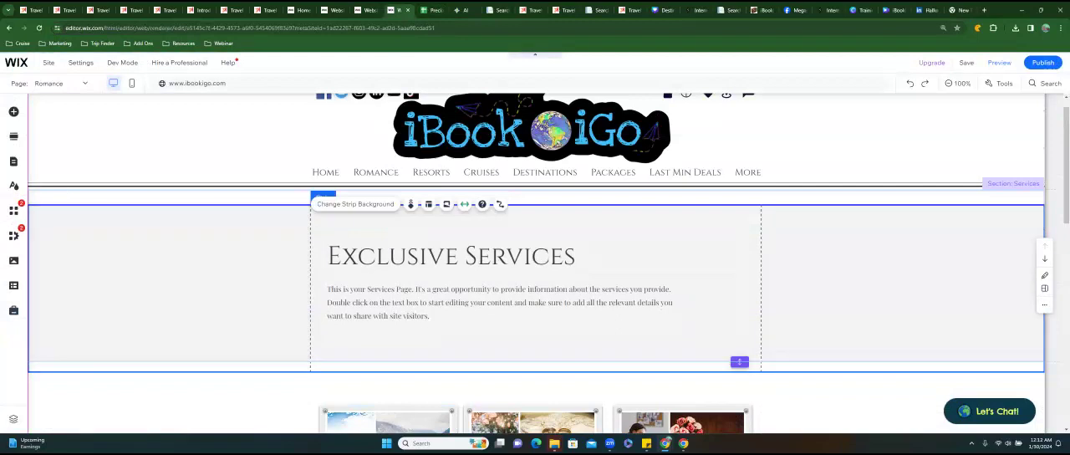
left_click_drag(739, 362, 739, 398)
Add a dark blue button below the Exclusive Services paragraph and set its text to Getting Started.
left_click(14, 113)
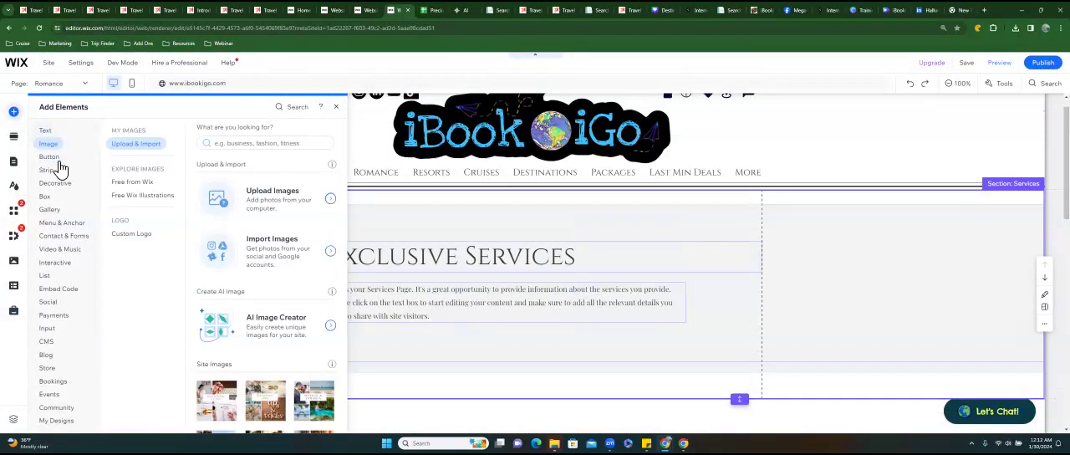
left_click(57, 159)
left_click_drag(222, 261, 444, 349)
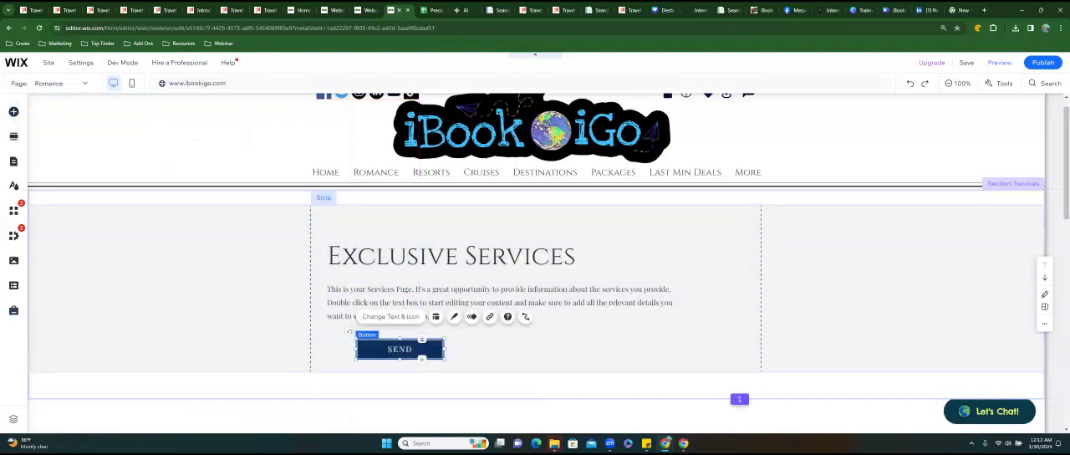
left_click(391, 316)
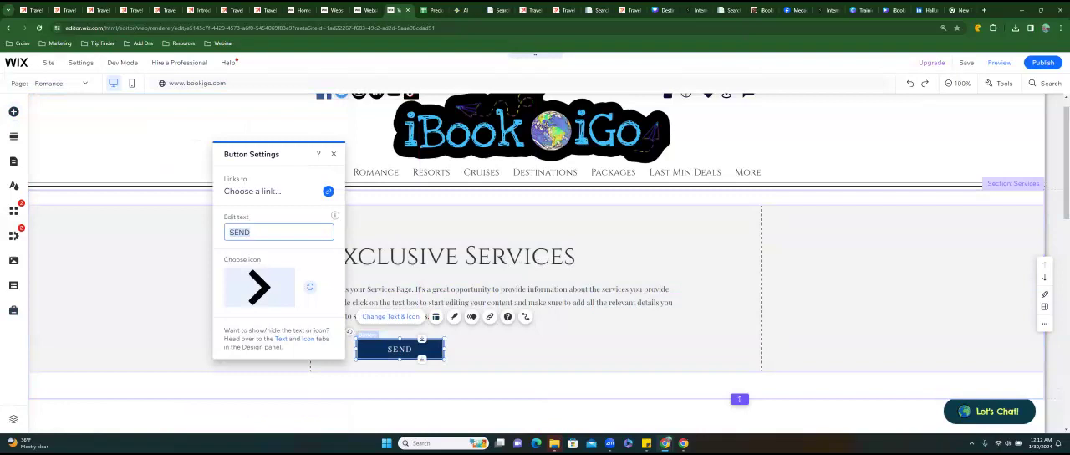
type("Getting Started")
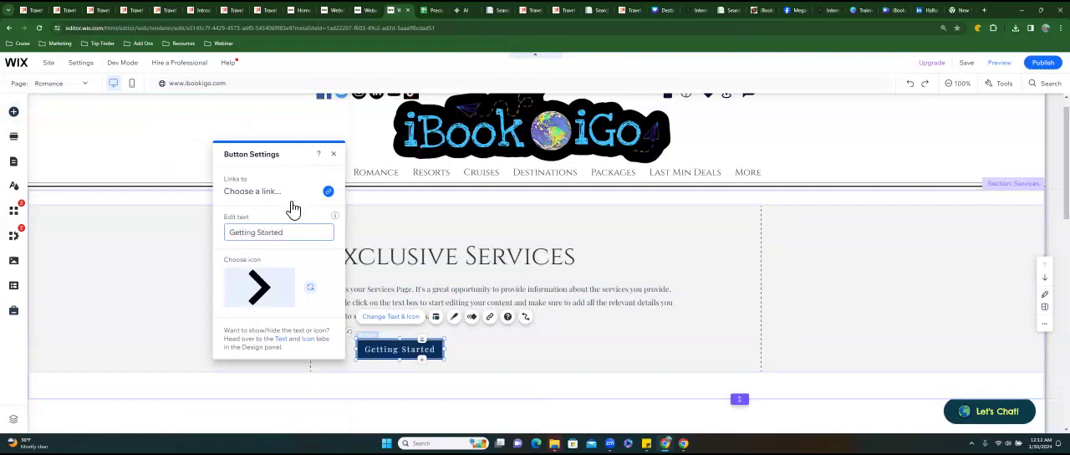
Link the Getting Started button to the copied 12 Steps promotion web address, opening in a new window.
left_click(278, 194)
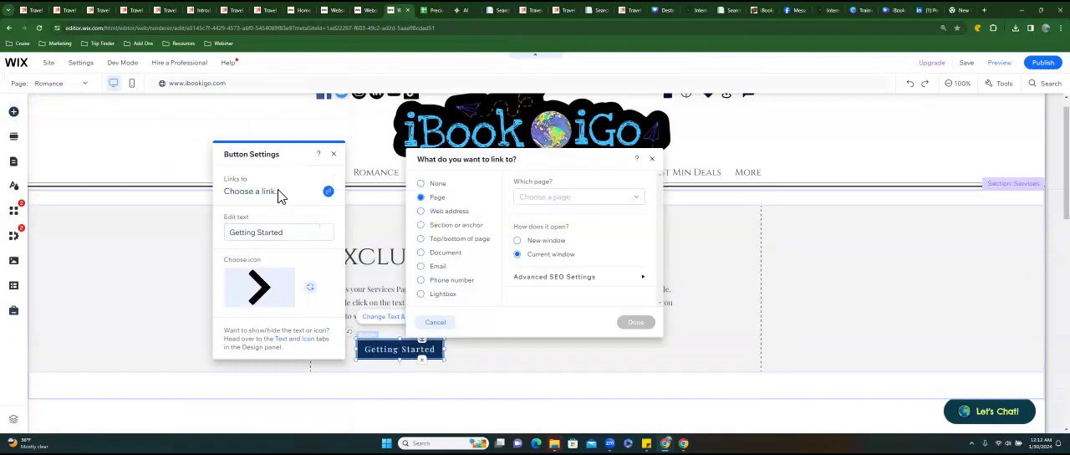
left_click(422, 211)
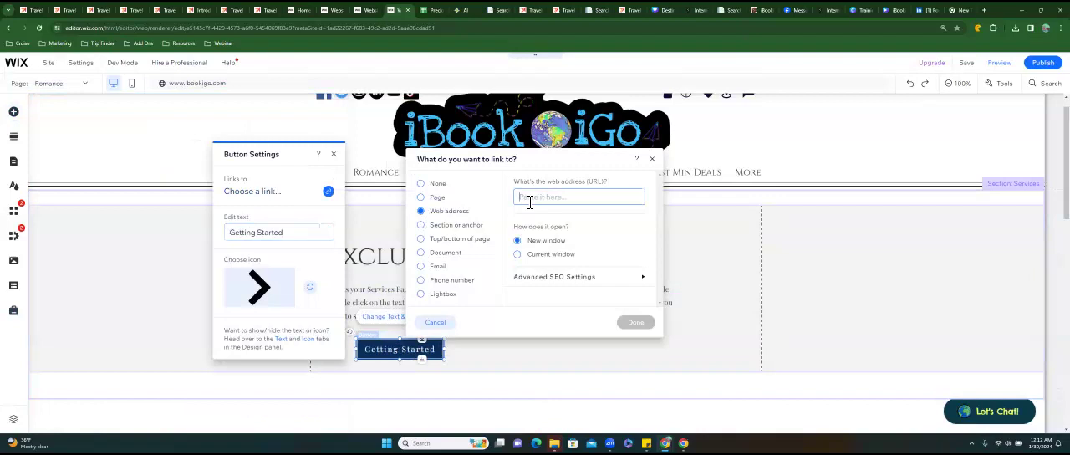
key("ctrl+v")
left_click(636, 322)
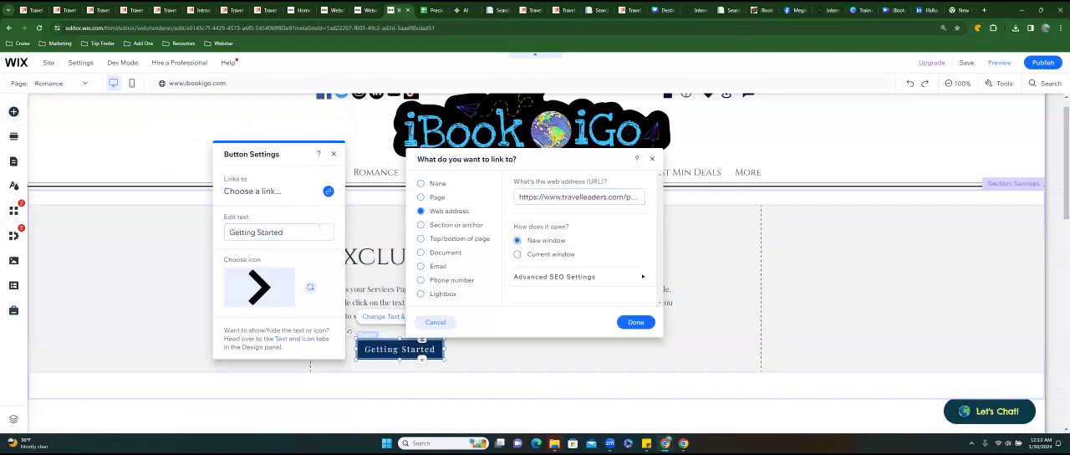
In row 30 of the Website Maintenance sheet, enter Romance as the page name and Getting Started as the button name.
left_click(431, 10)
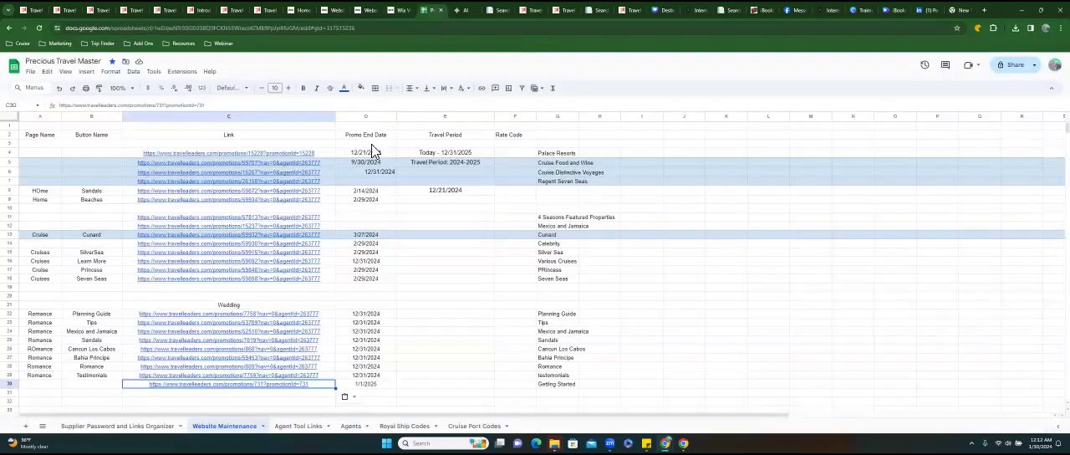
left_click(41, 383)
type("Romance")
key("Tab")
type("Getting Started")
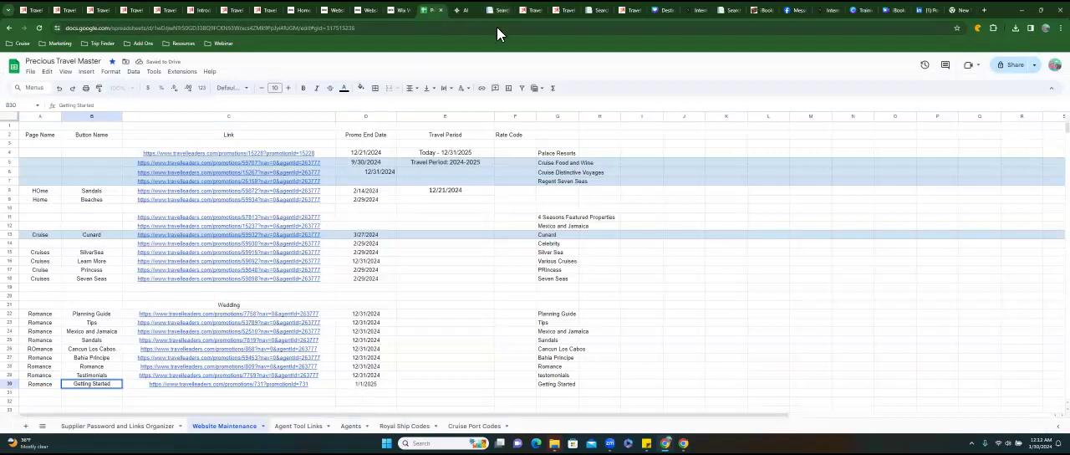
Return to the Honeymoon & Destination Weddings page, open the Planning promotion, look over its booking and travel periods, and go back.
left_click(525, 13)
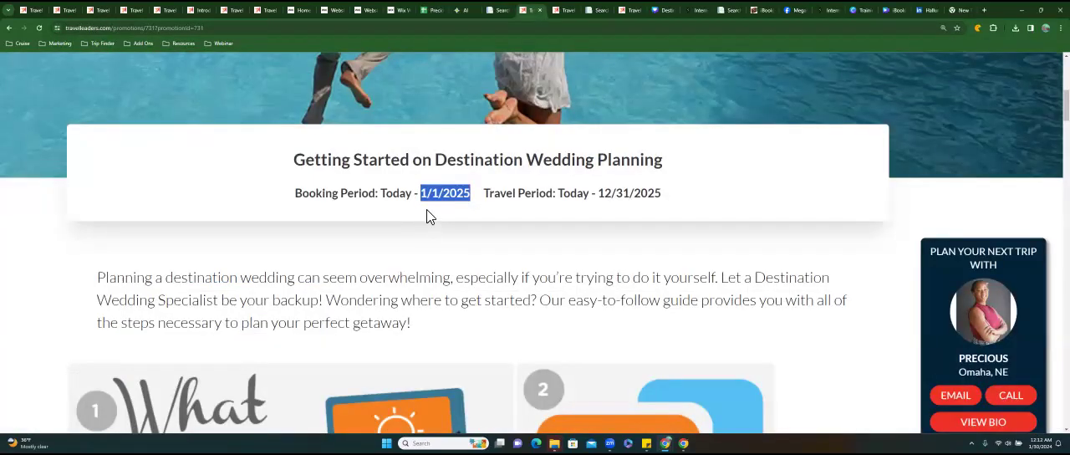
scroll(427, 216, "up", 5)
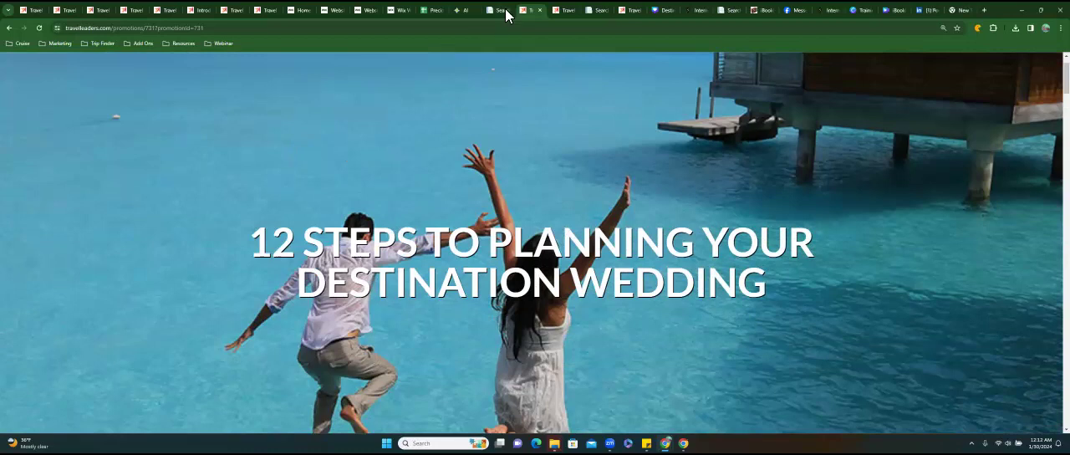
left_click(562, 12)
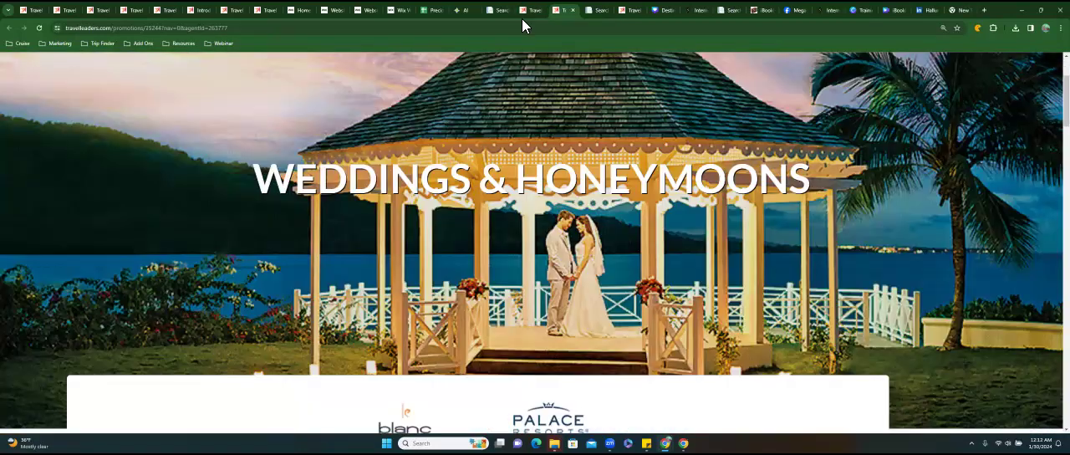
left_click(523, 17)
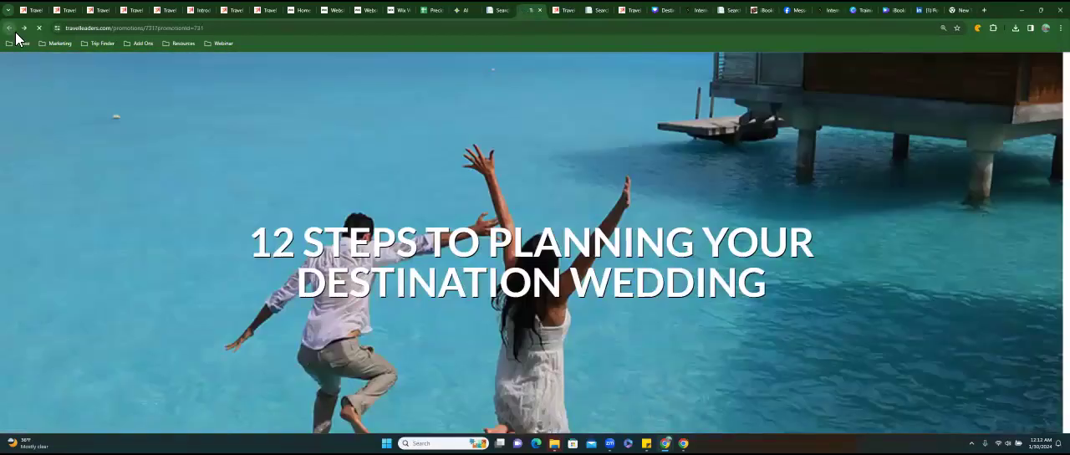
left_click(14, 30)
scroll(194, 213, "up", 3)
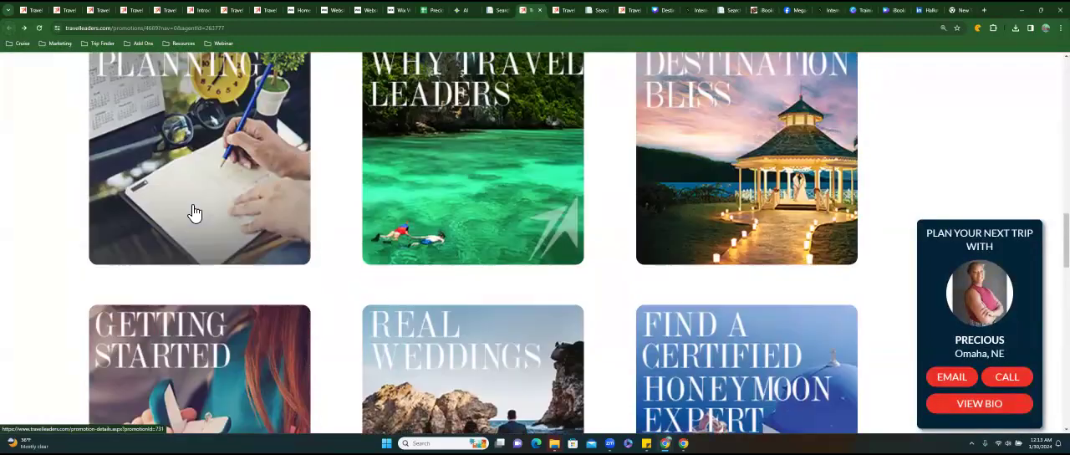
left_click(179, 153)
scroll(418, 218, "down", 5)
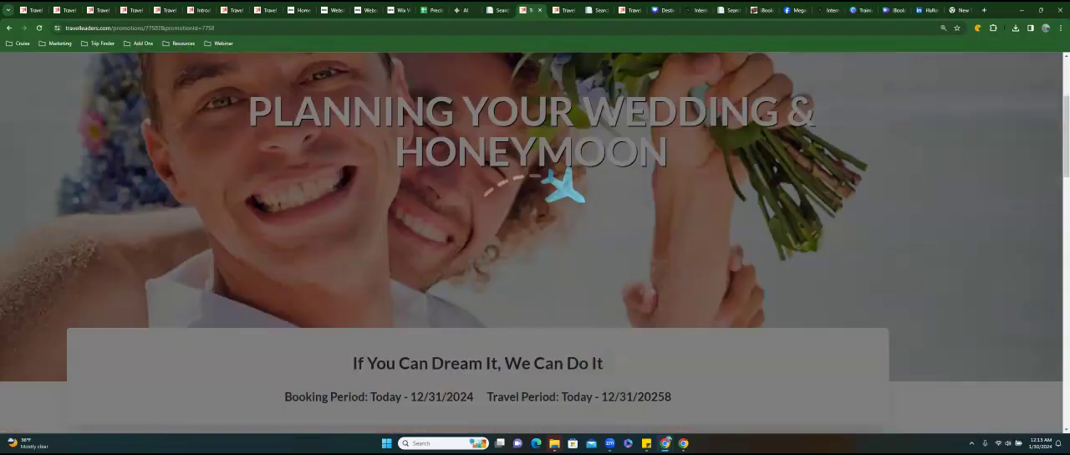
scroll(418, 175, "up", 2)
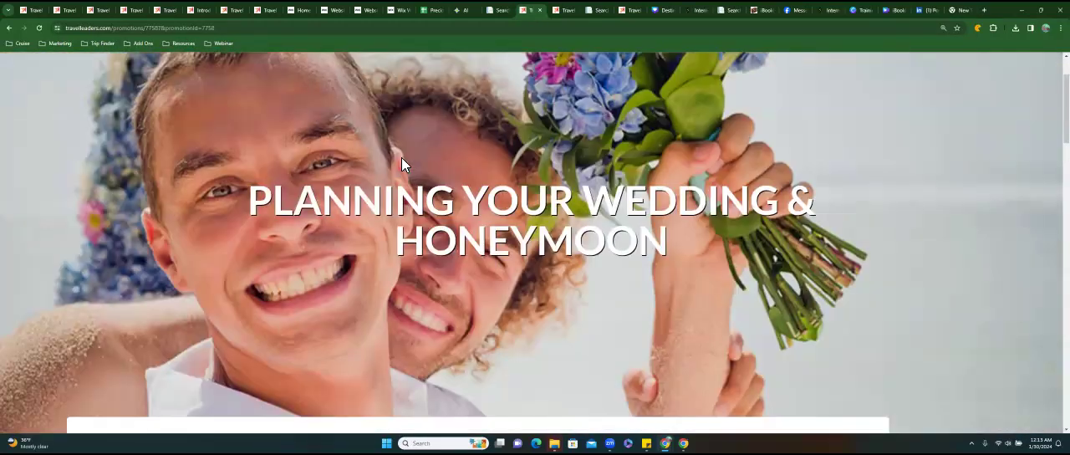
left_click(9, 27)
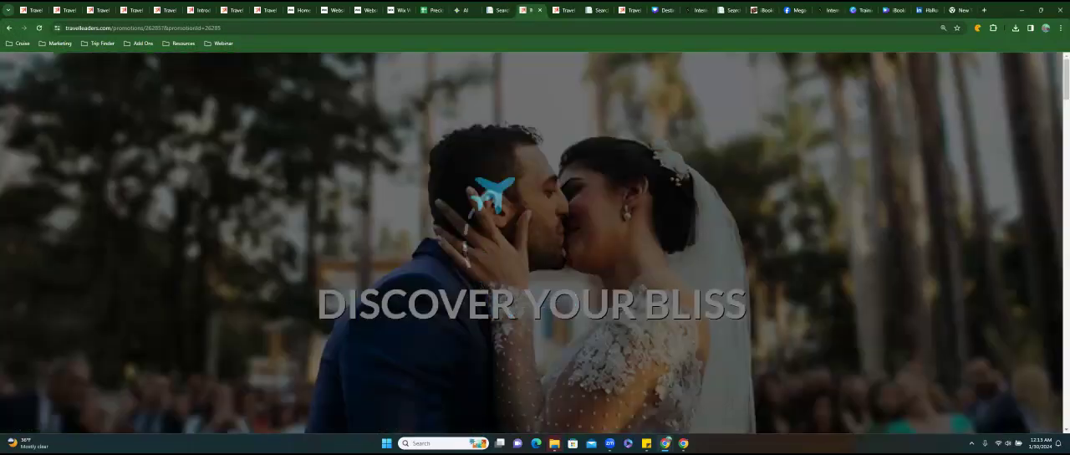
Read through the Discover Your Bliss promotion, including its booking and travel periods and the past Destination Bliss magazine issues.
scroll(535, 243, "down", 2)
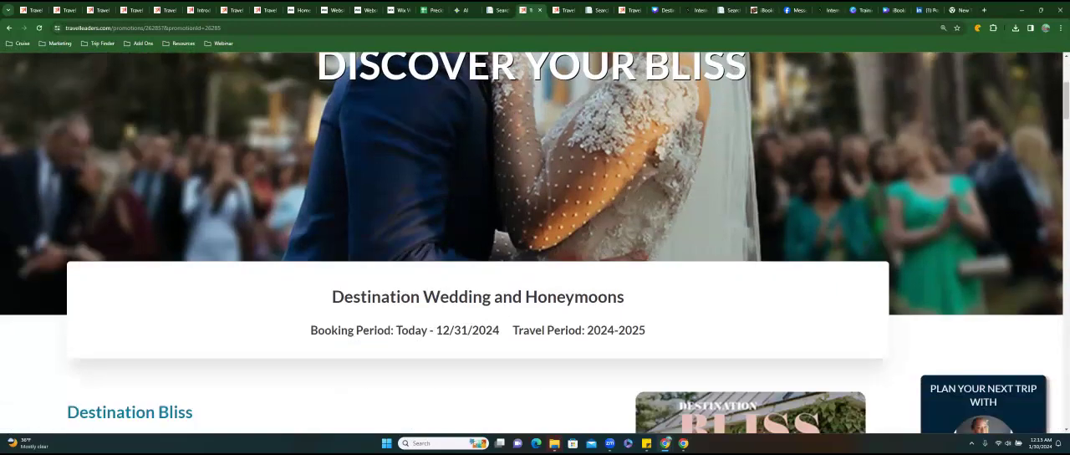
scroll(443, 242, "down", 3)
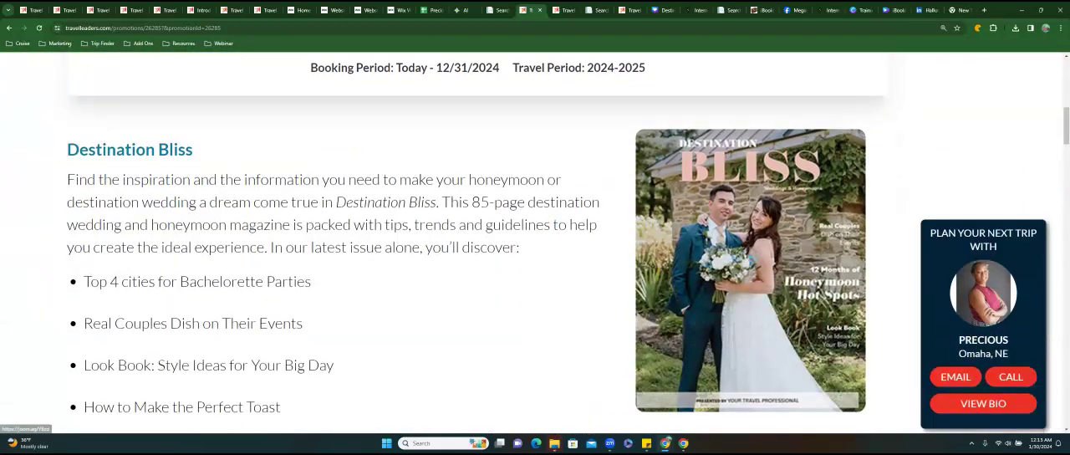
scroll(443, 243, "down", 2)
scroll(443, 243, "down", 5)
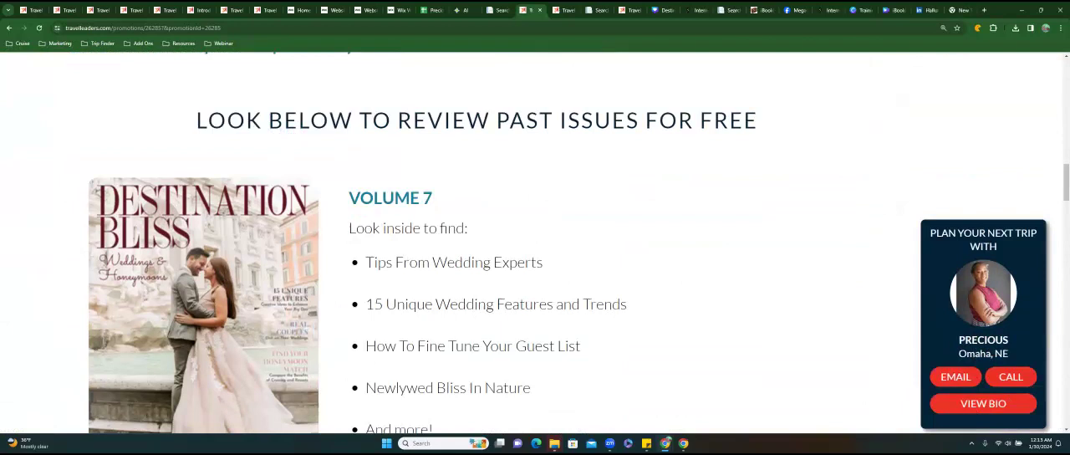
scroll(535, 242, "down", 5)
scroll(536, 243, "down", 9)
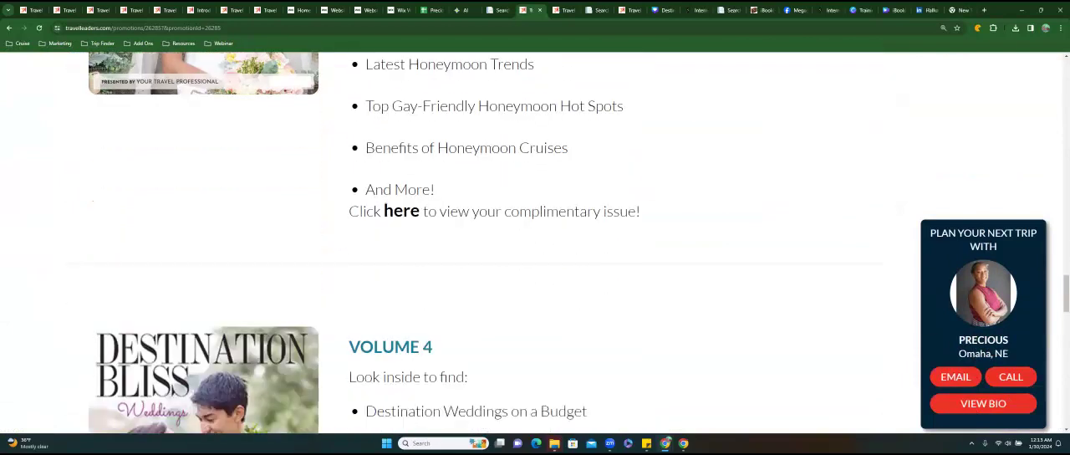
scroll(412, 229, "down", 8)
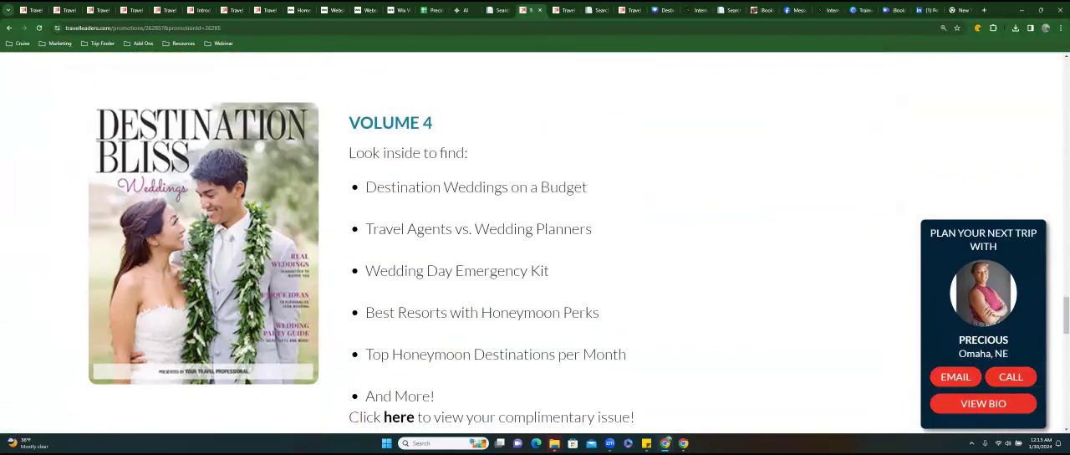
scroll(535, 242, "down", 3)
scroll(535, 243, "up", 7)
scroll(536, 243, "up", 15)
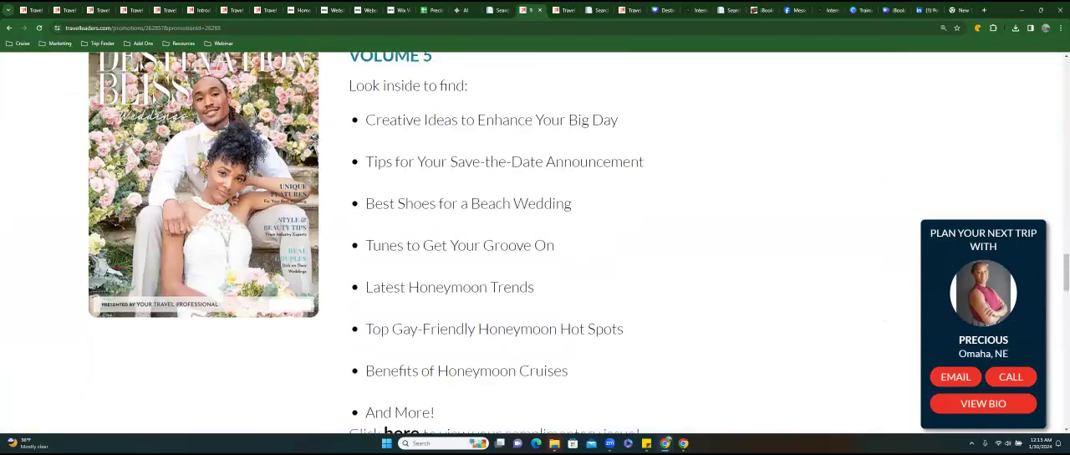
scroll(535, 242, "up", 20)
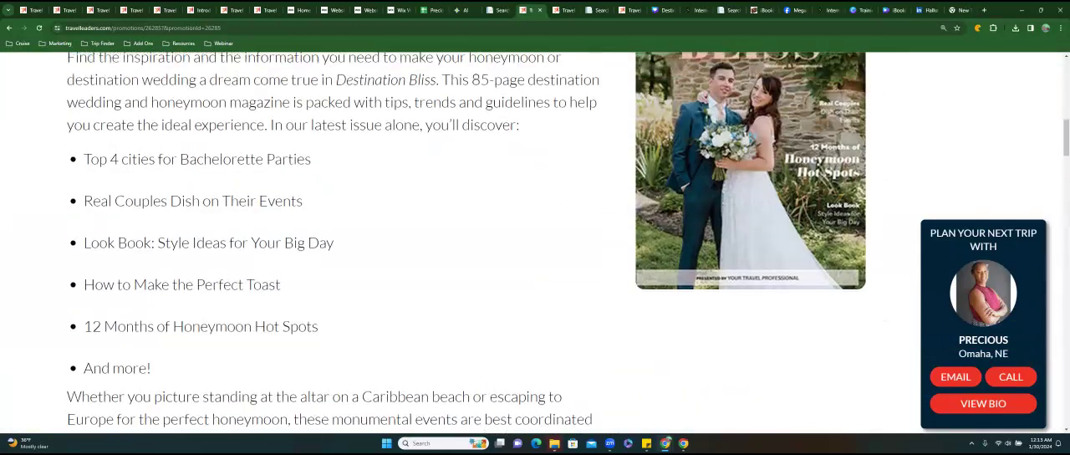
scroll(535, 242, "up", 2)
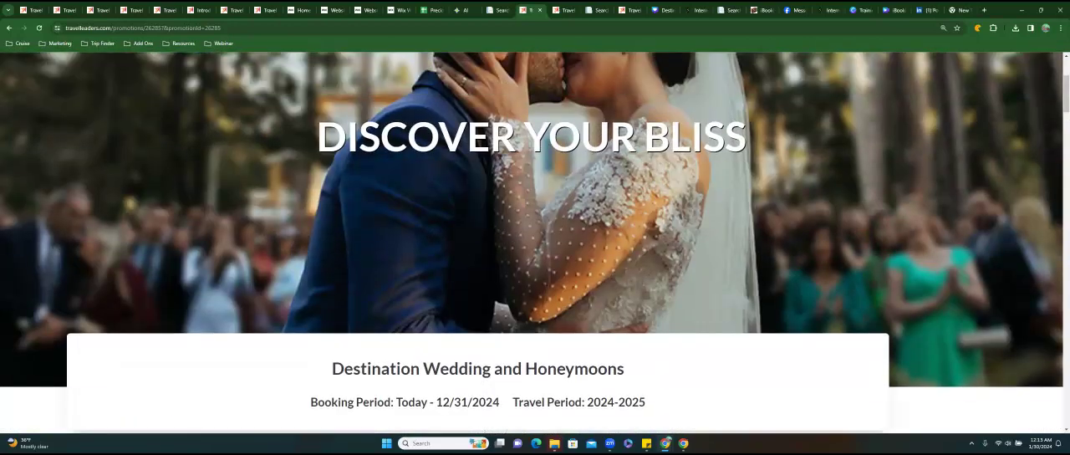
Copy the web address of the Discover Your Bliss promotion page.
scroll(535, 243, "down", 5)
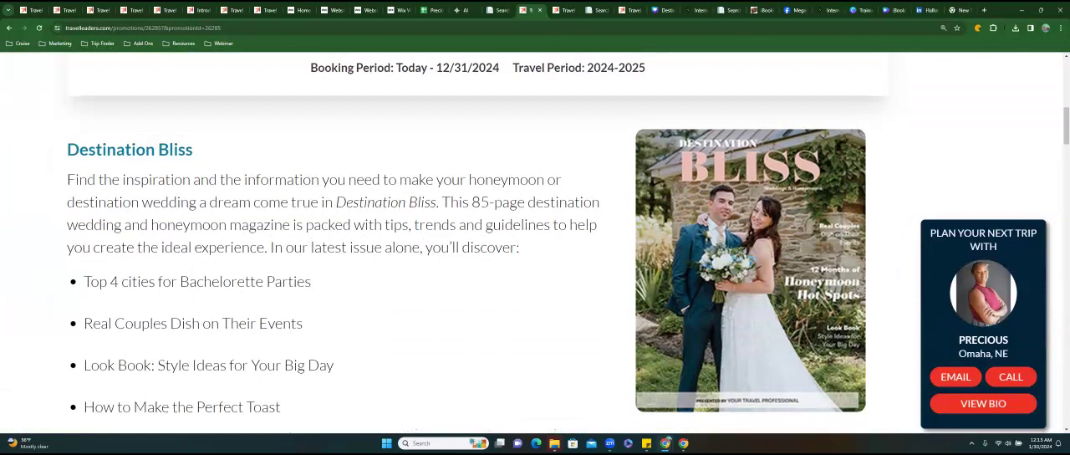
scroll(536, 242, "up", 5)
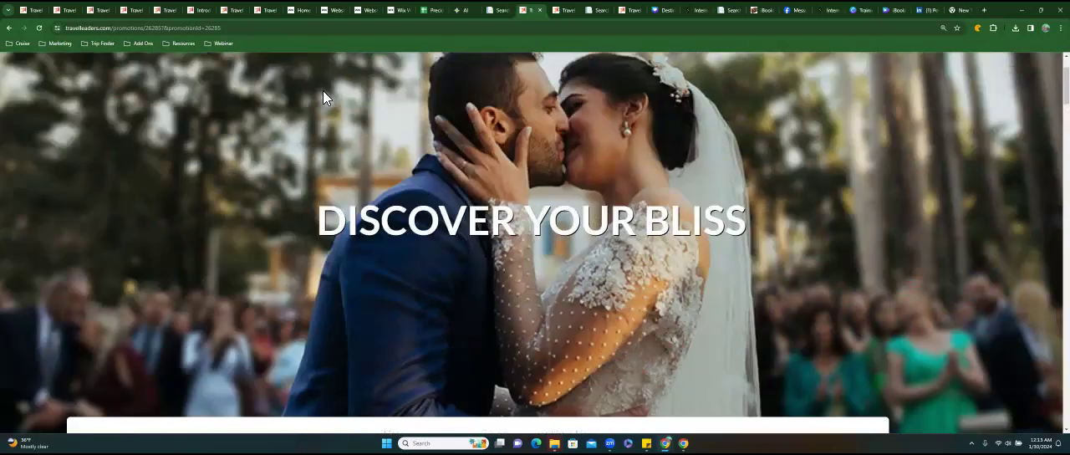
left_click(196, 29)
right_click(194, 30)
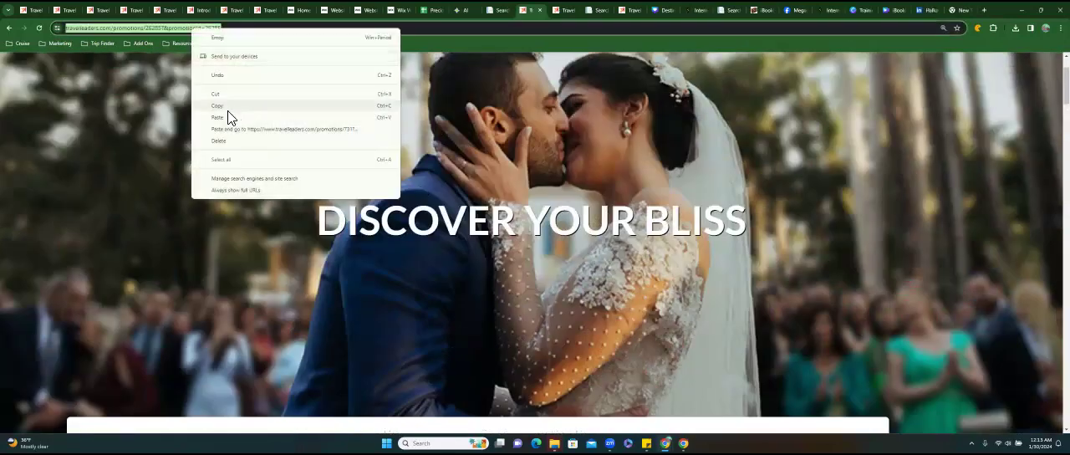
left_click(227, 107)
In cell G31 of the Website Maintenance sheet, enter the description Destination Bliss Magazine.
left_click(429, 15)
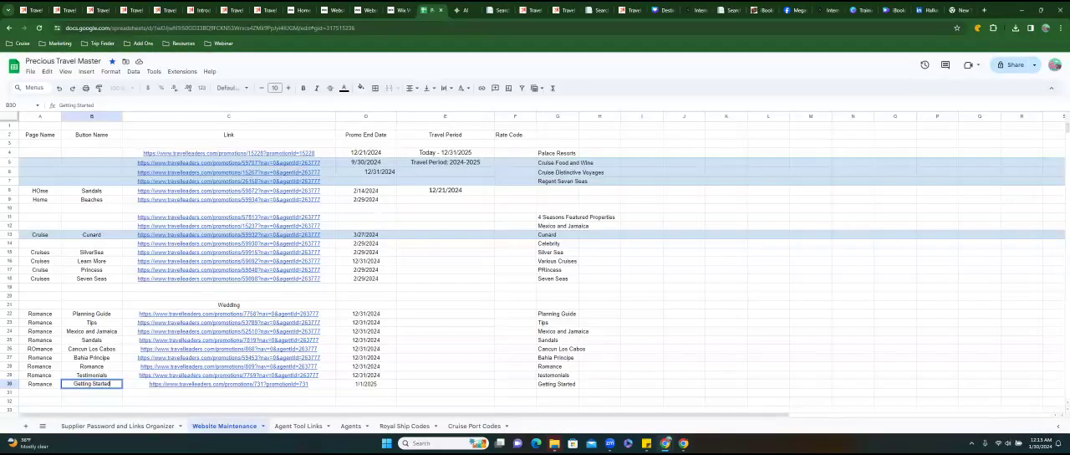
left_click(557, 393)
type("Destination")
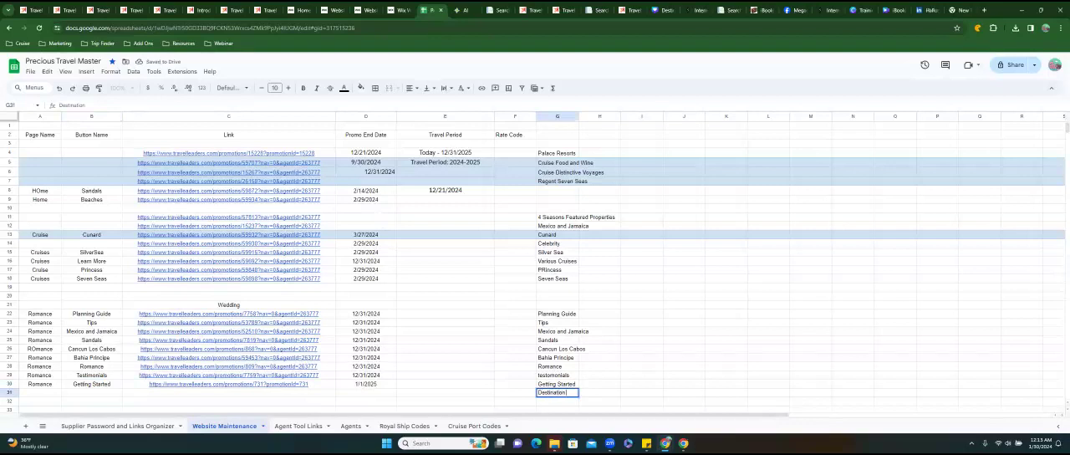
key("BackSpace")
key("BackSpace")
key("BackSpace")
type("nation Bliss Magazine")
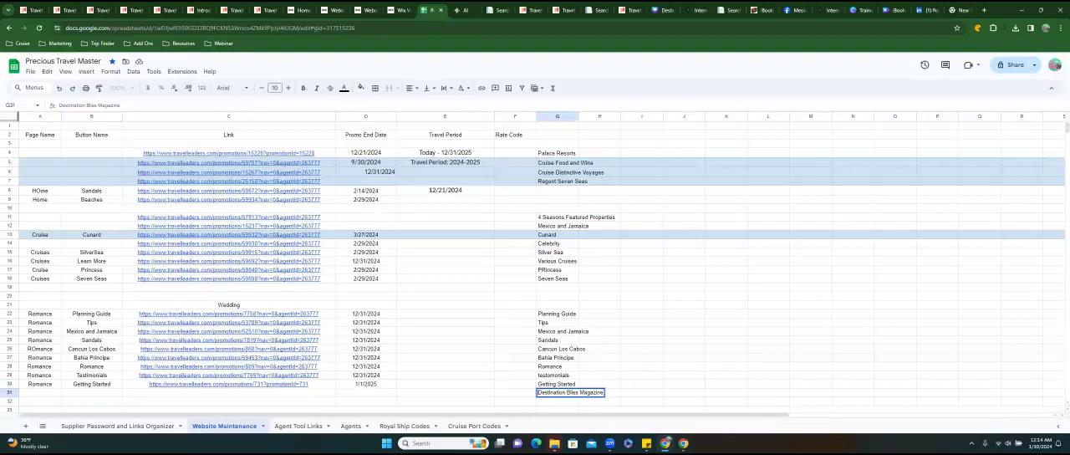
In row 31, enter Romance as the page name, Destination Weddings as the button name, and the copied promotion address as the link.
left_click(41, 393)
type("Romance")
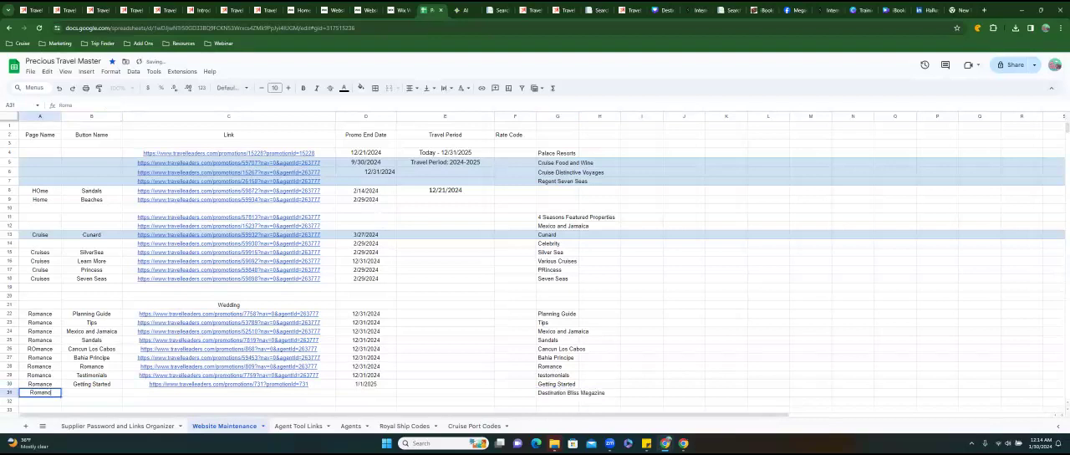
key("Tab")
type("Destin")
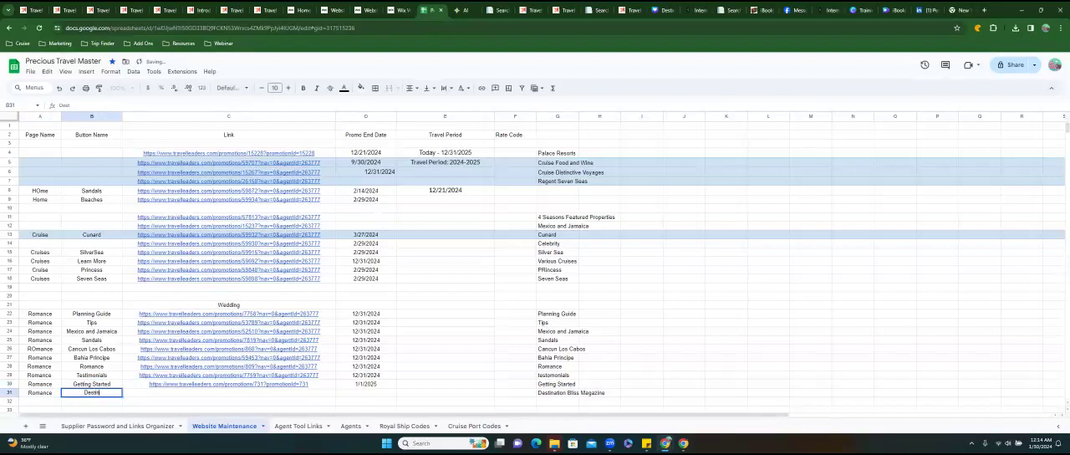
type("ation Weddings")
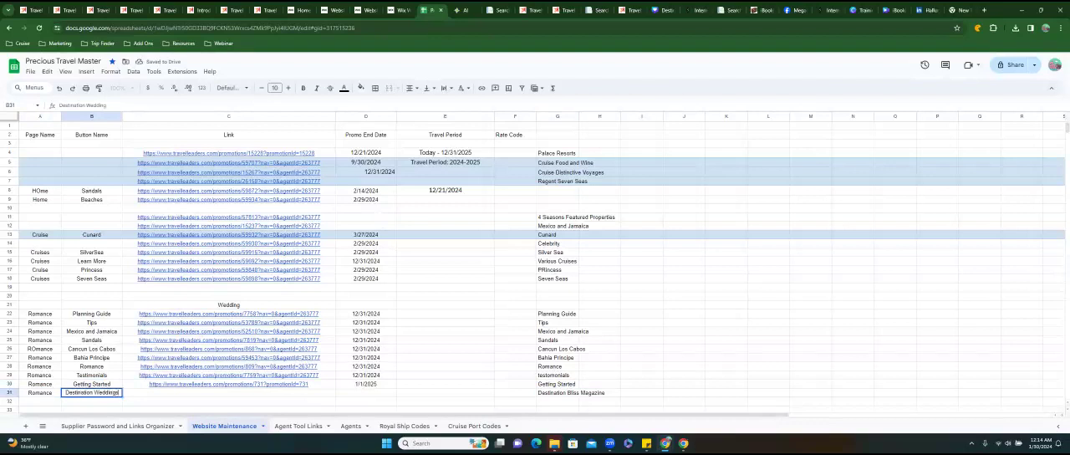
key("Tab")
type("https://www.travelleaders.com/promotions/26285?promotionId=26285")
key("Tab")
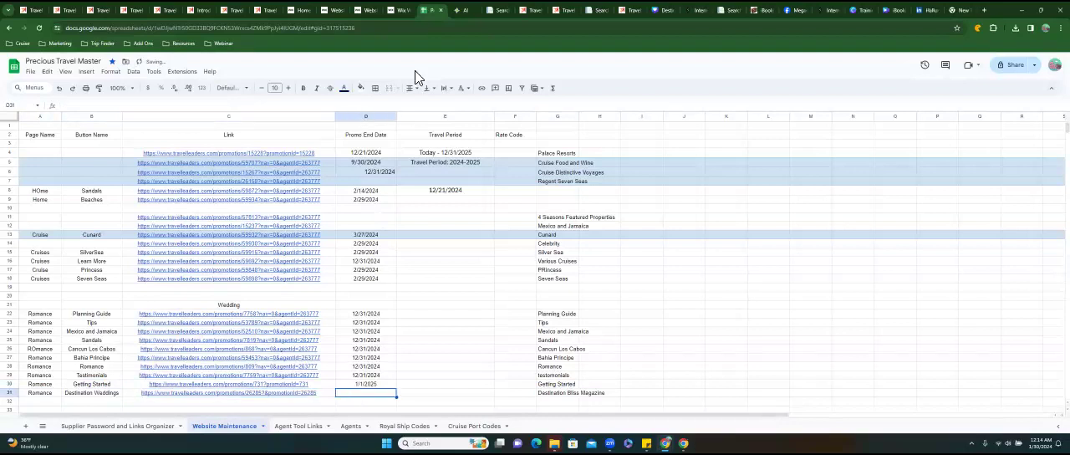
Check the booking period on the Discover Your Bliss page and enter 12/31/2024 as row 31's promo end date.
left_click(522, 17)
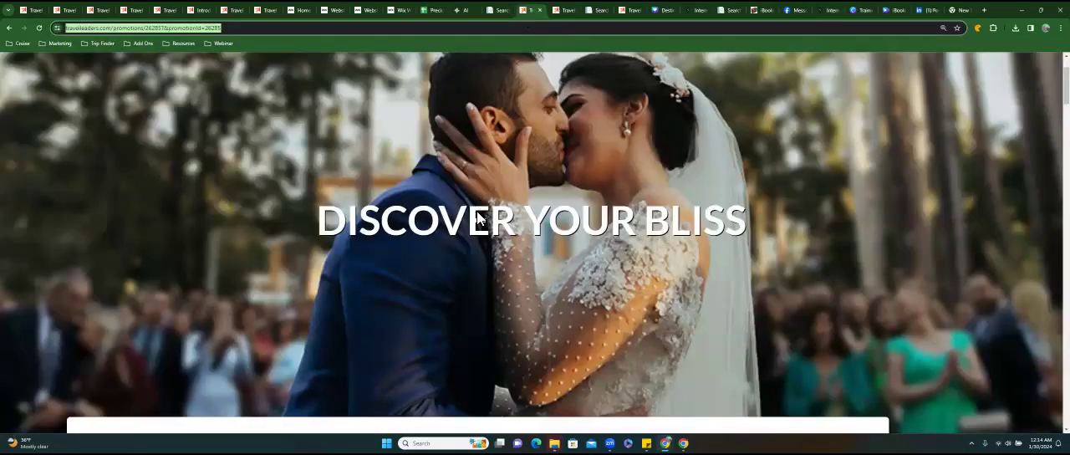
scroll(522, 62, "down", 2)
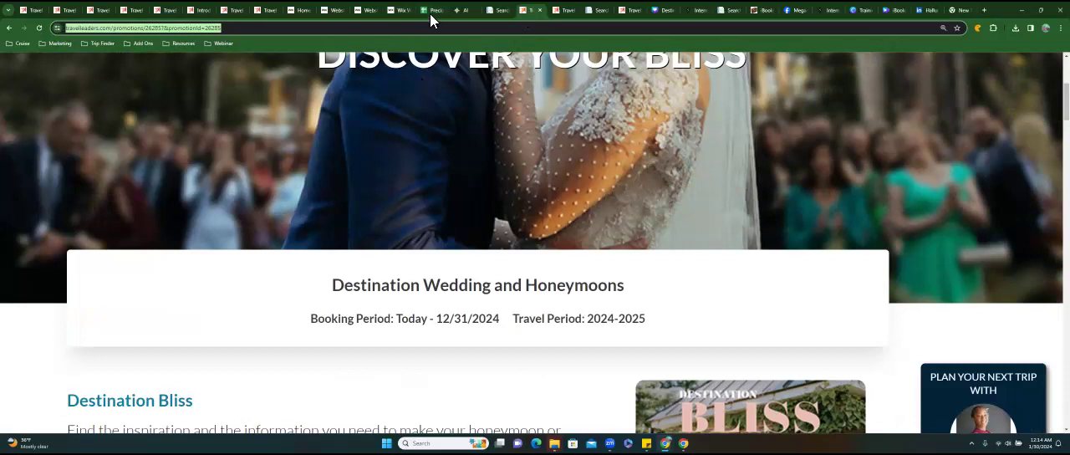
left_click(429, 13)
type("12/31/2024")
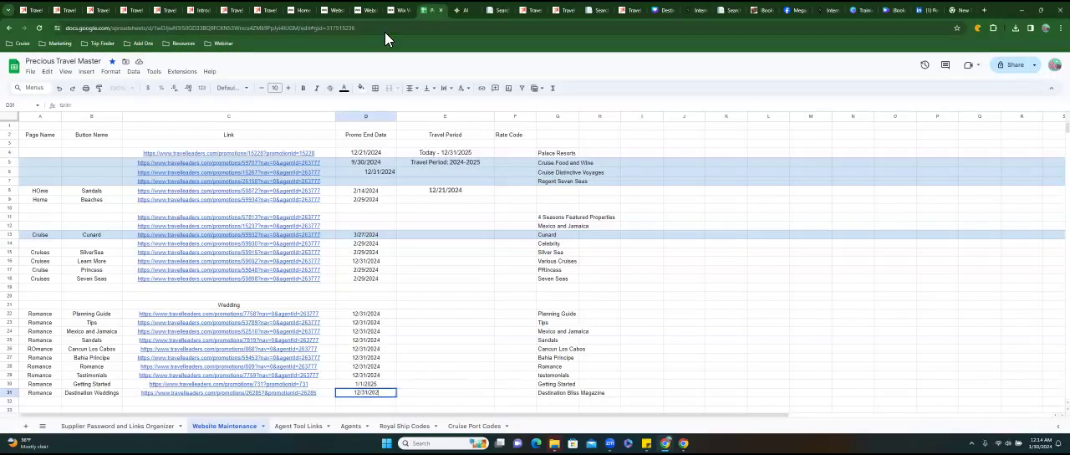
In the Wix editor, link the Destination Weddings image to the copied Discover Your Bliss web address, opening in a new window.
left_click(396, 13)
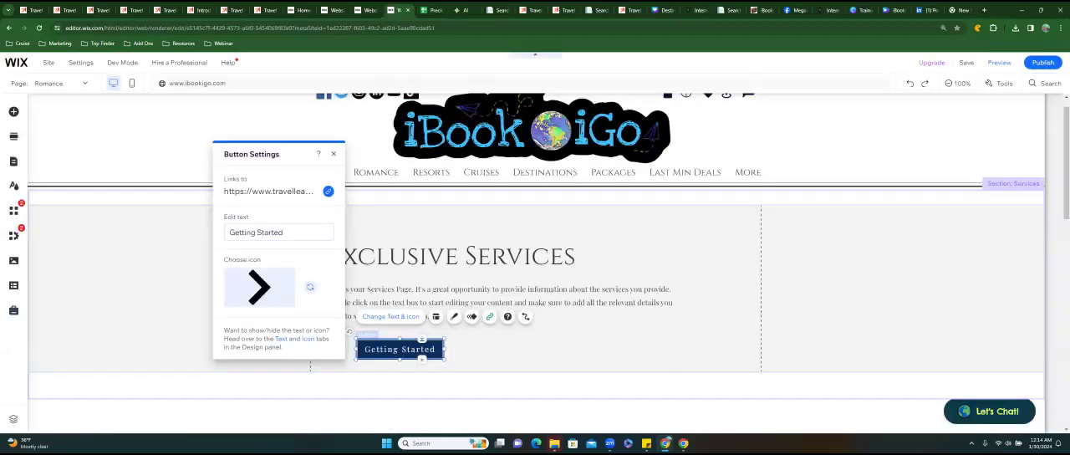
scroll(535, 268, "down", 2)
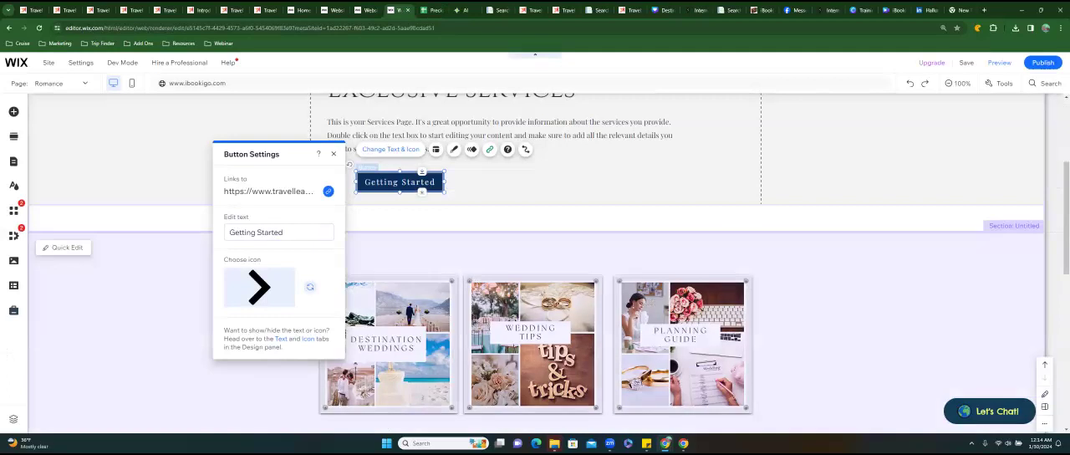
left_click(502, 255)
left_click(388, 343)
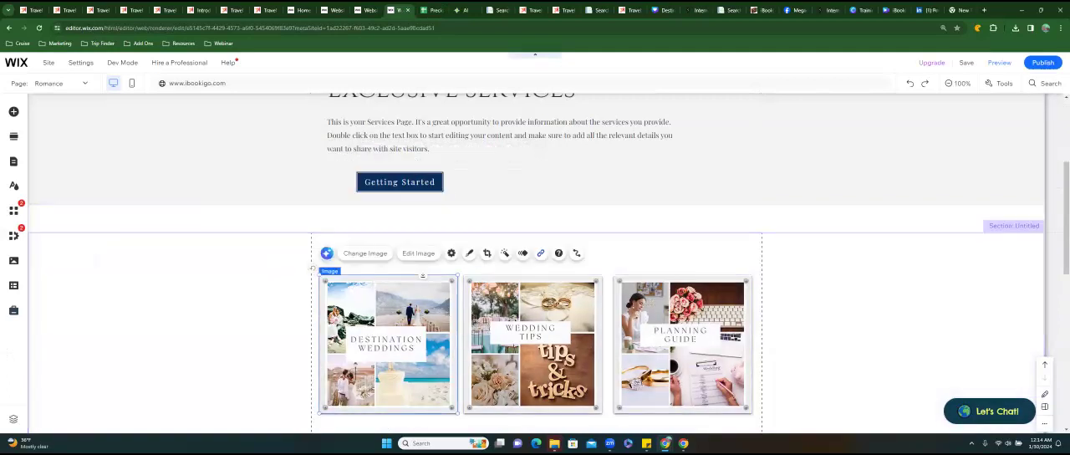
left_click(540, 252)
left_click(468, 212)
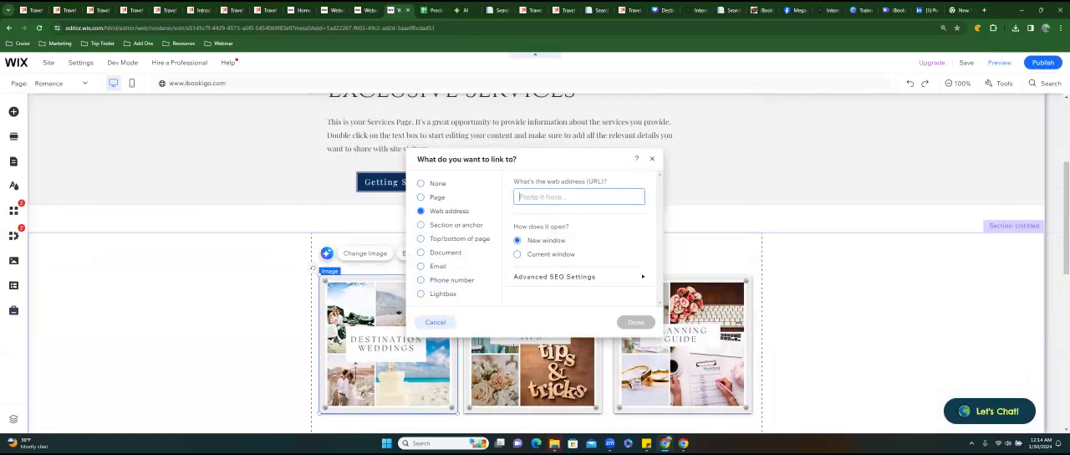
key("ctrl+v")
key("Return")
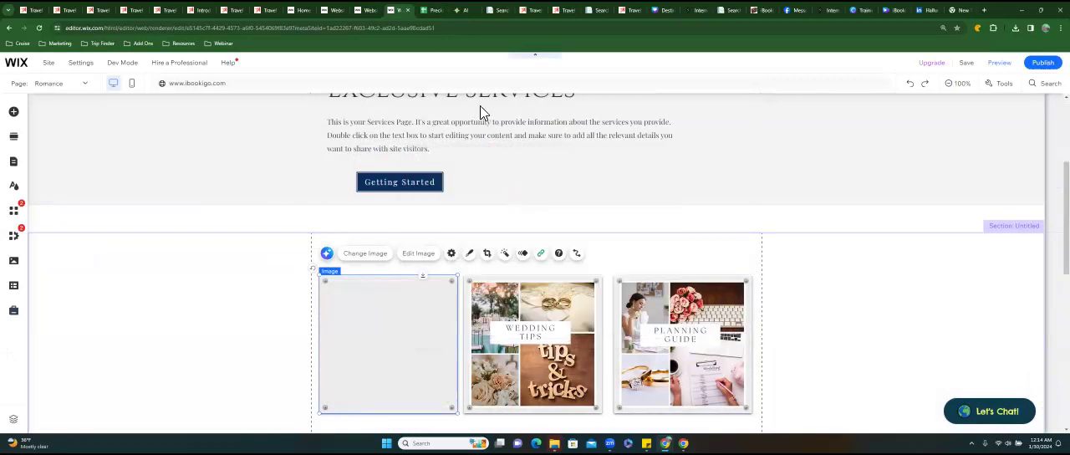
Return from the Discover Your Bliss promotion to the wedding page, look through the Travel Better Blog, and go back.
left_click(527, 10)
scroll(470, 183, "down", 2)
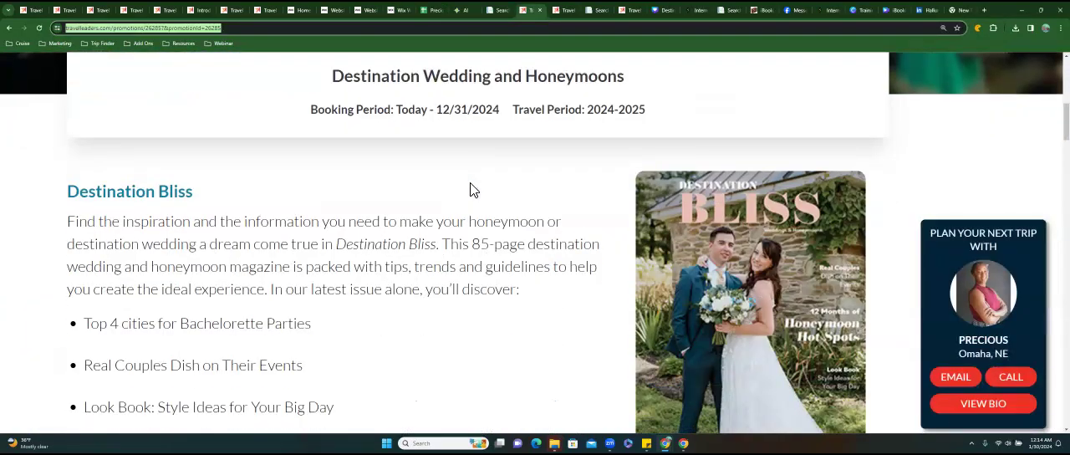
scroll(473, 189, "up", 3)
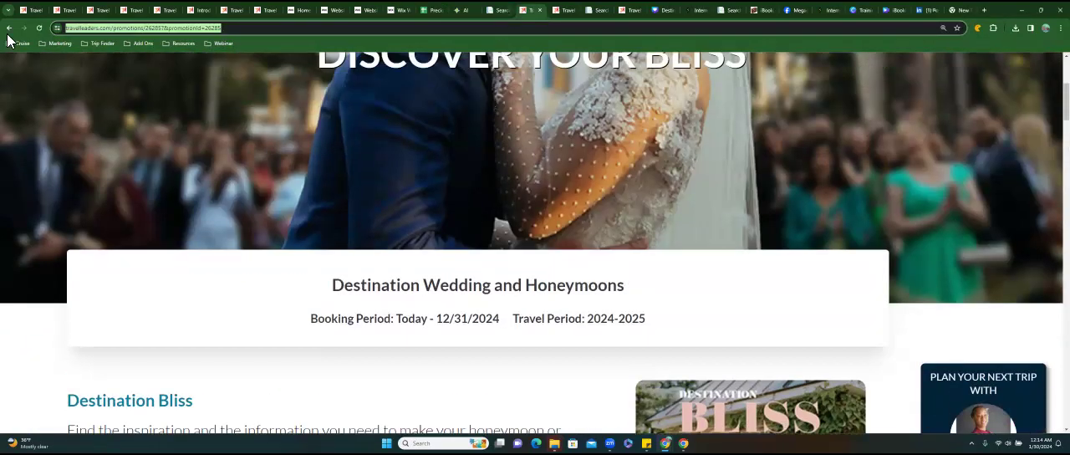
left_click(9, 28)
scroll(536, 243, "up", 4)
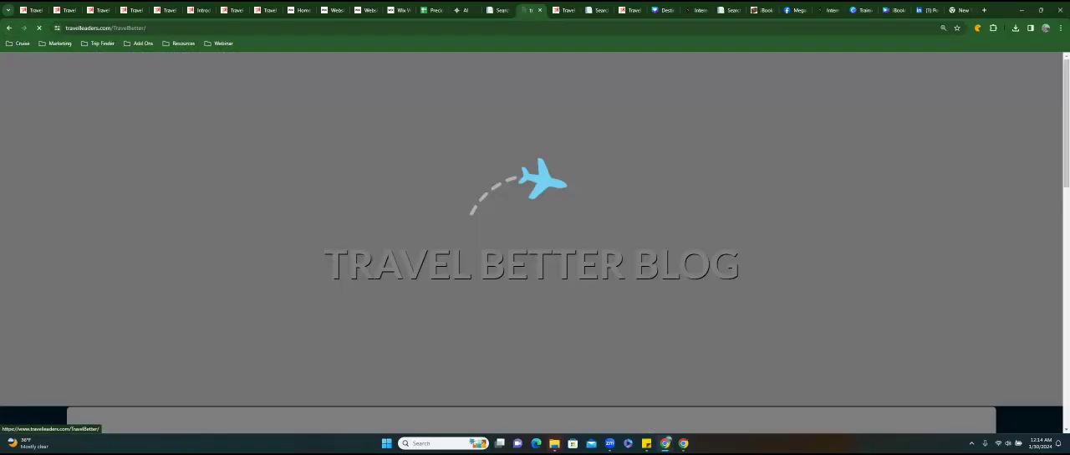
scroll(535, 242, "down", 5)
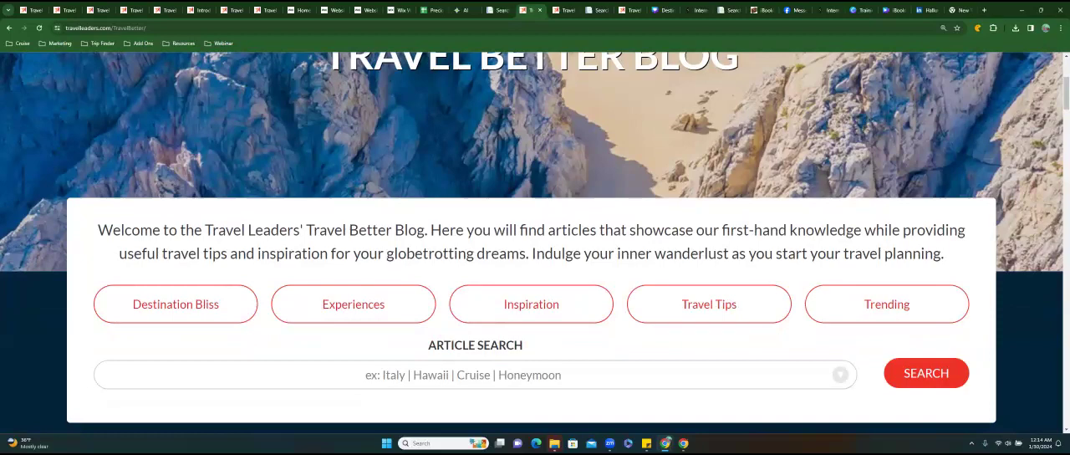
scroll(535, 242, "down", 7)
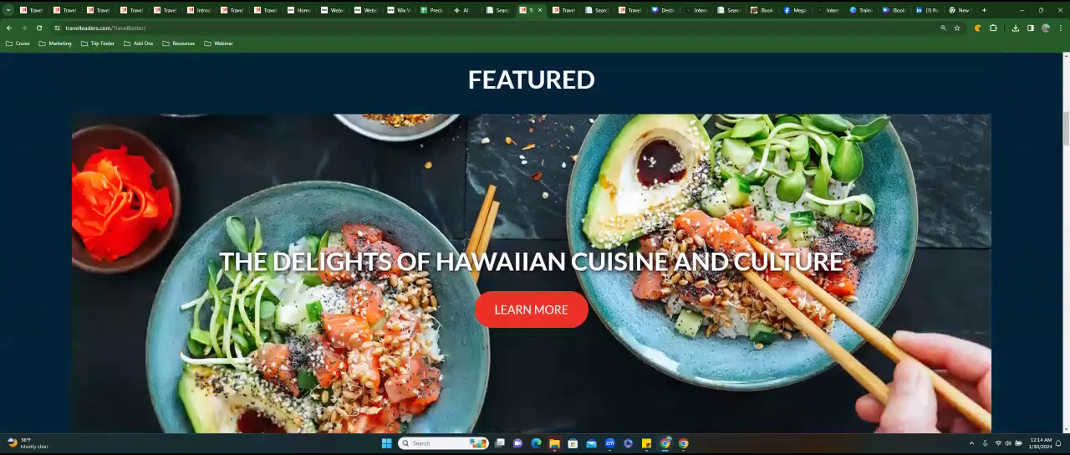
scroll(308, 66, "up", 5)
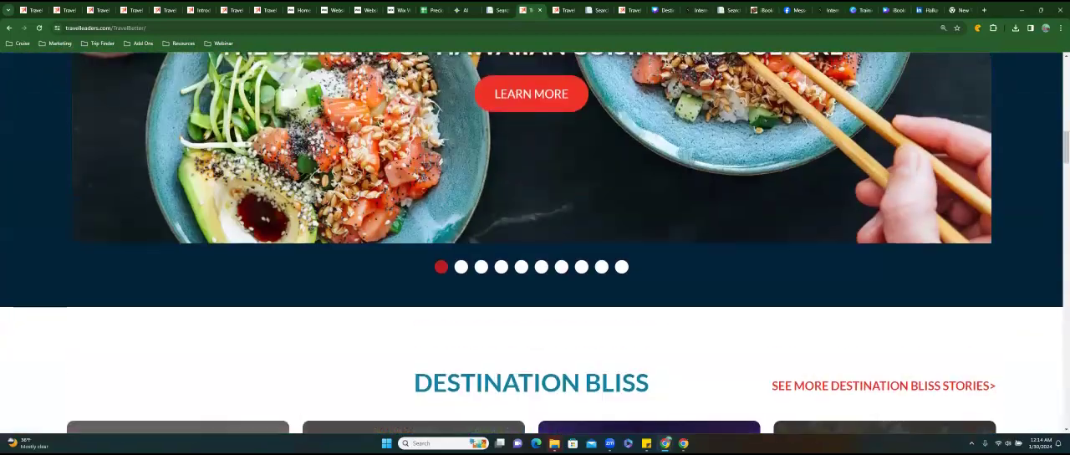
left_click(15, 28)
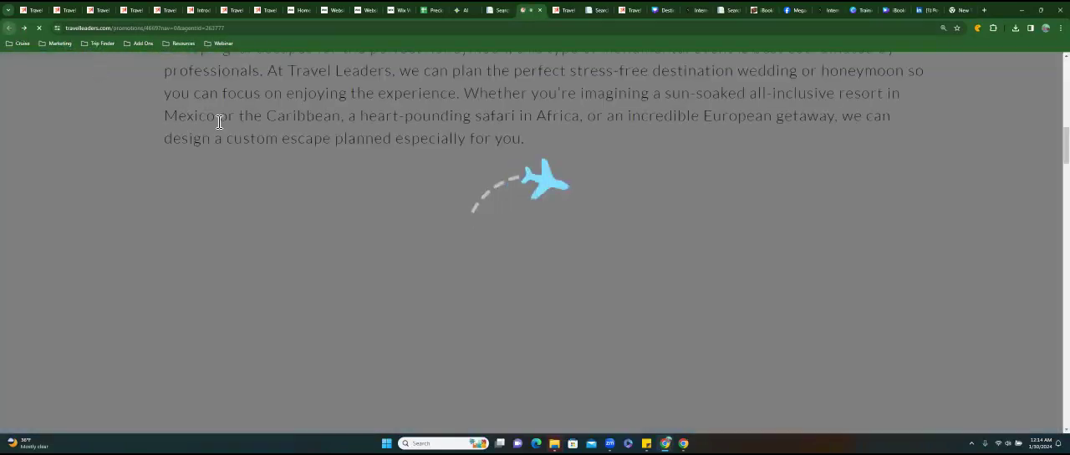
Open the Resorts promotion, look through its top destination wedding resorts and booking and travel periods, and go back.
left_click(173, 199)
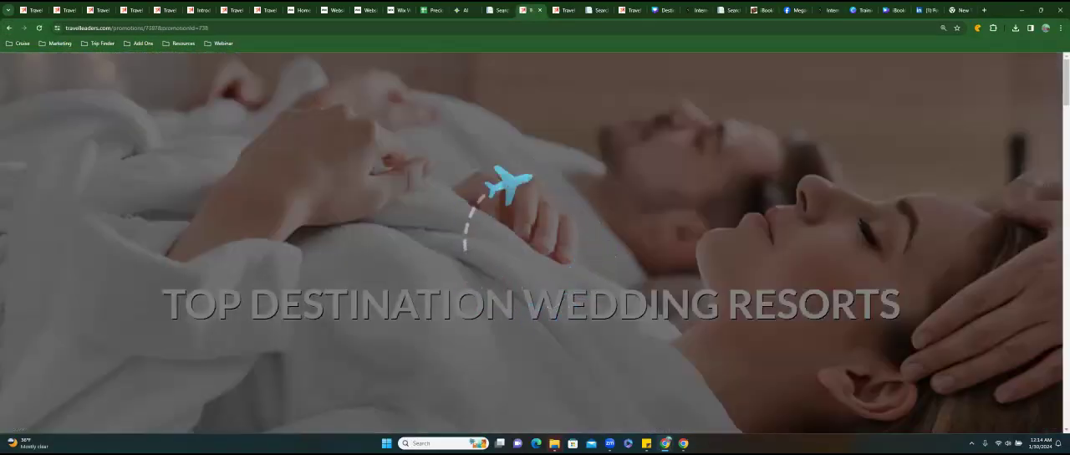
scroll(531, 242, "down", 4)
scroll(536, 242, "down", 7)
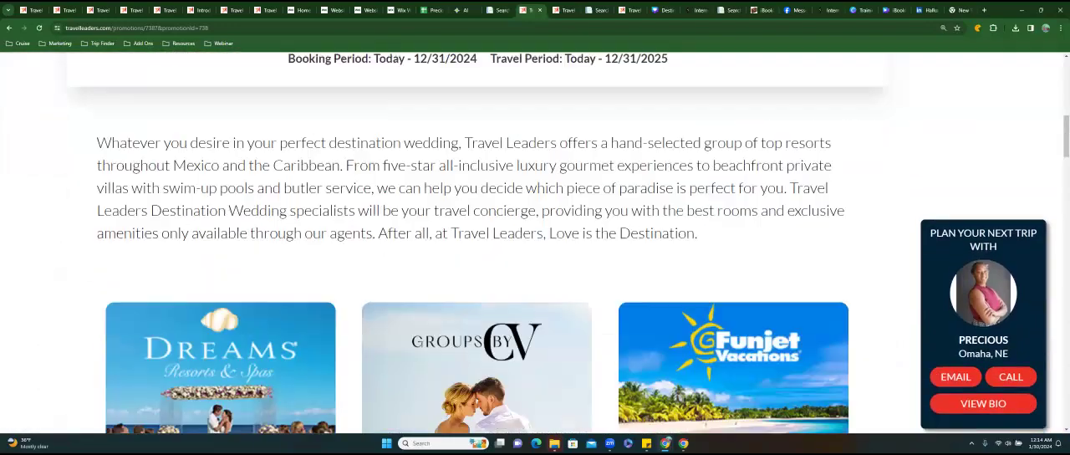
scroll(477, 242, "down", 7)
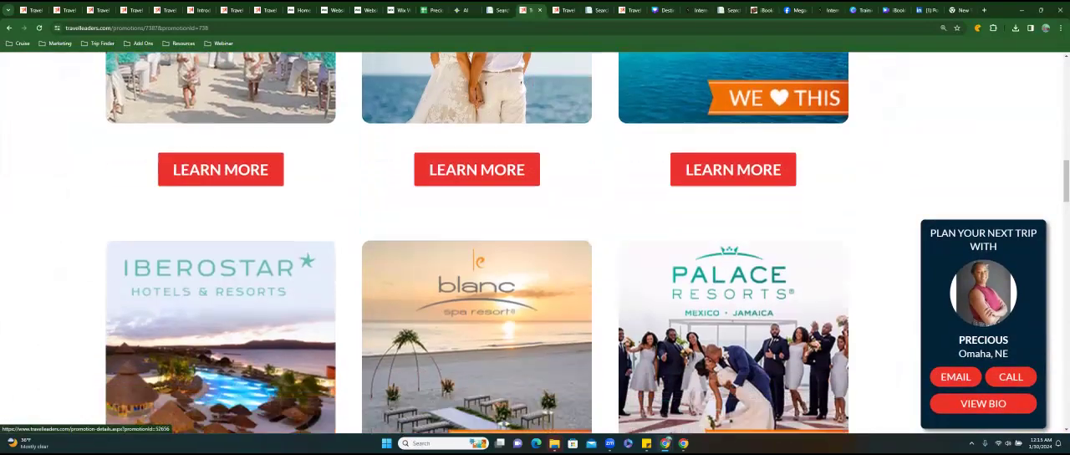
scroll(477, 242, "down", 6)
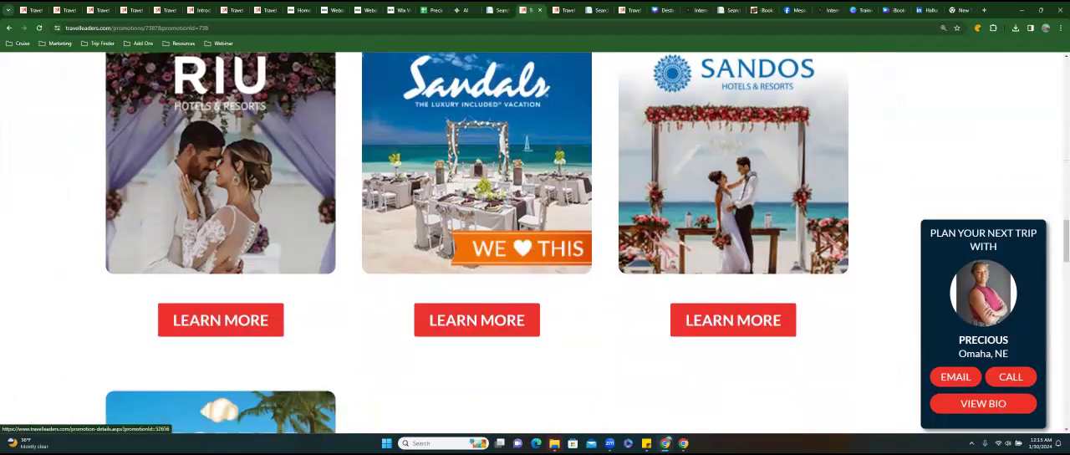
scroll(536, 242, "down", 5)
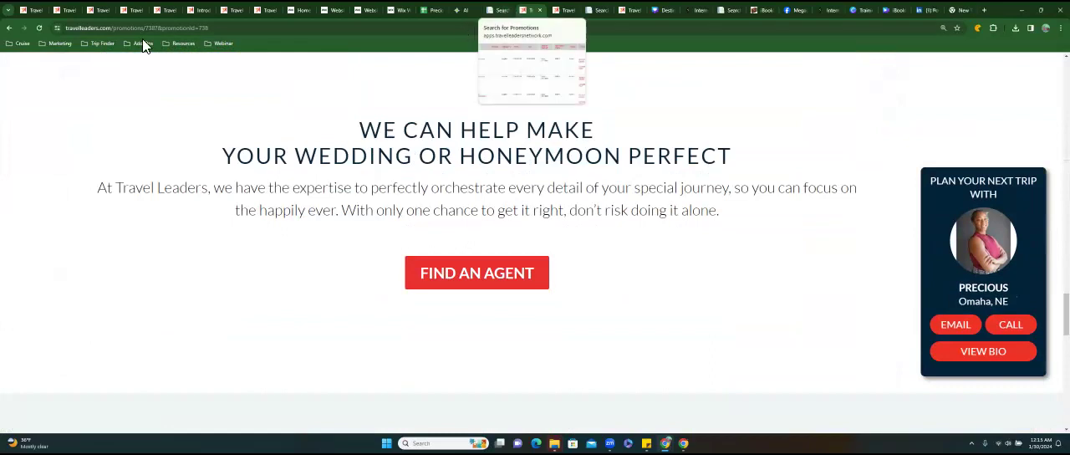
left_click(10, 29)
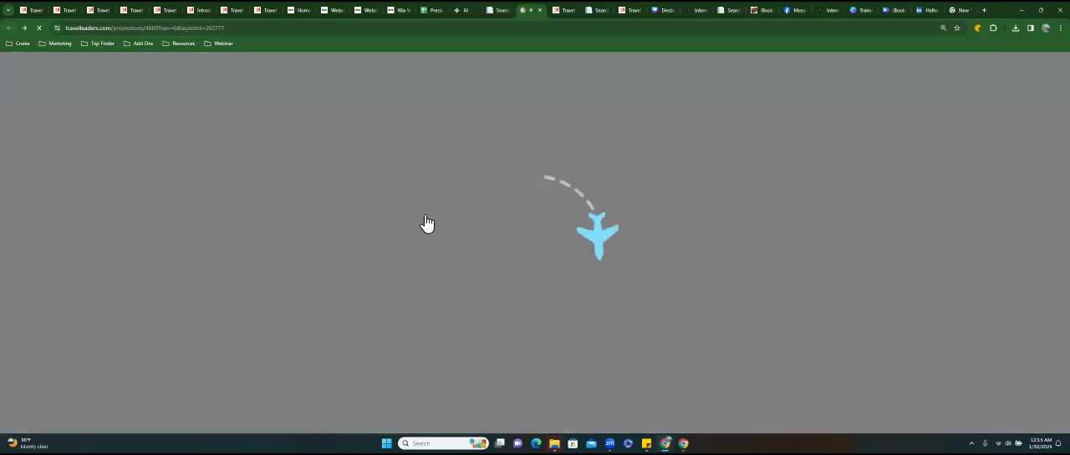
Look over the Honeymoon & Destination Weddings page and open its Top Destinations promotion.
scroll(422, 222, "up", 10)
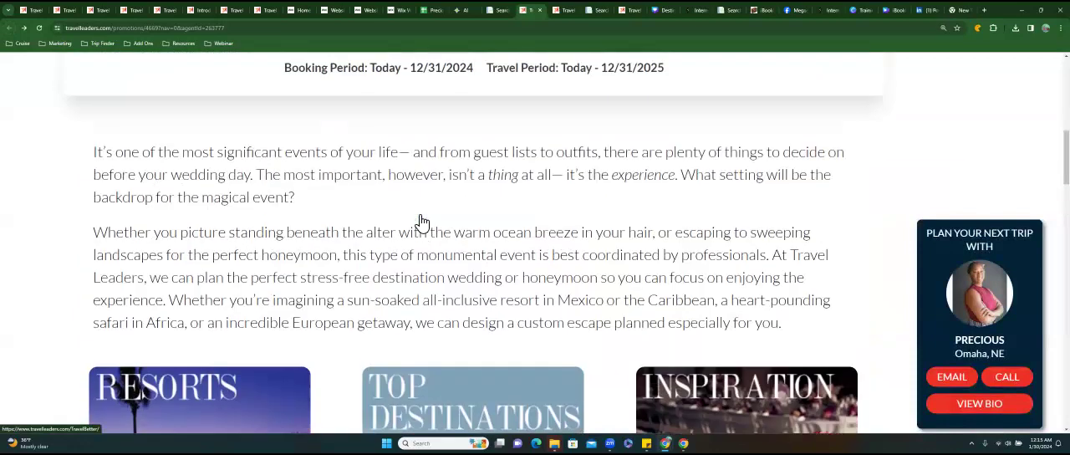
scroll(422, 221, "up", 1)
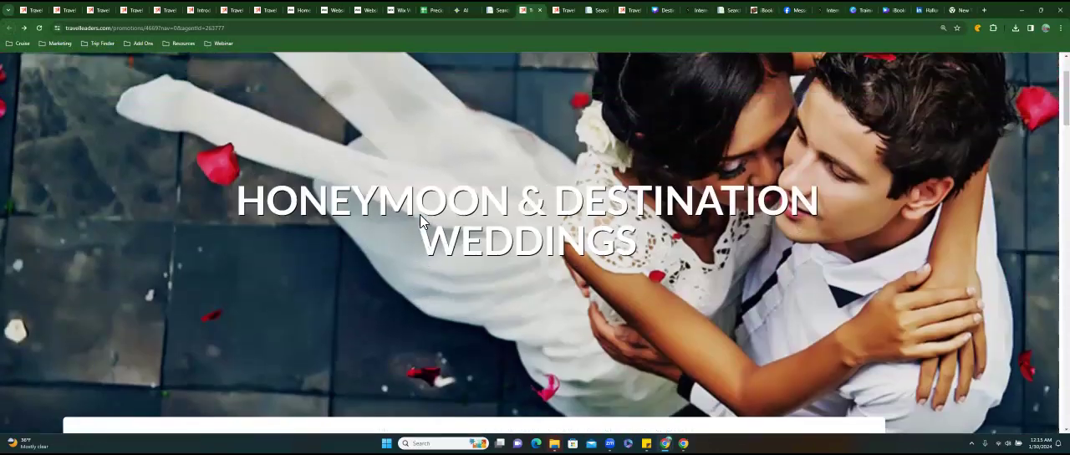
left_click_drag(378, 202, 639, 249)
scroll(454, 219, "down", 10)
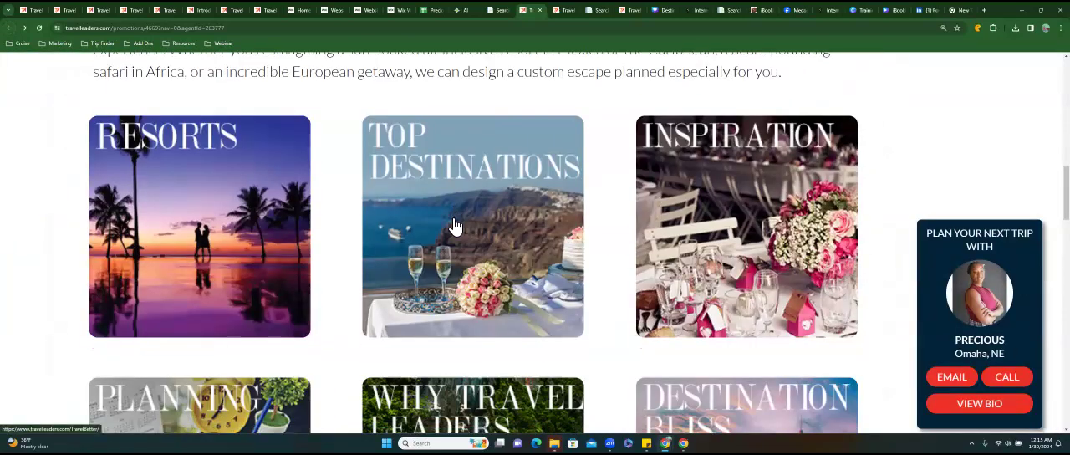
scroll(454, 225, "down", 3)
left_click(442, 206)
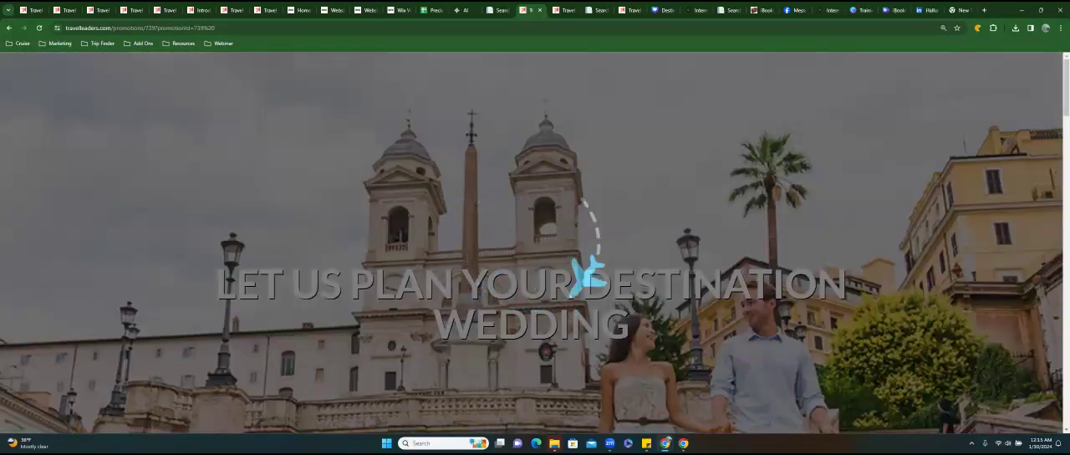
Look through the Let Us Plan Your Destination Wedding promotion and view its Wedding Planners vs Travel Agents and Budget Savvy Tips articles.
scroll(535, 242, "down", 4)
scroll(535, 243, "down", 3)
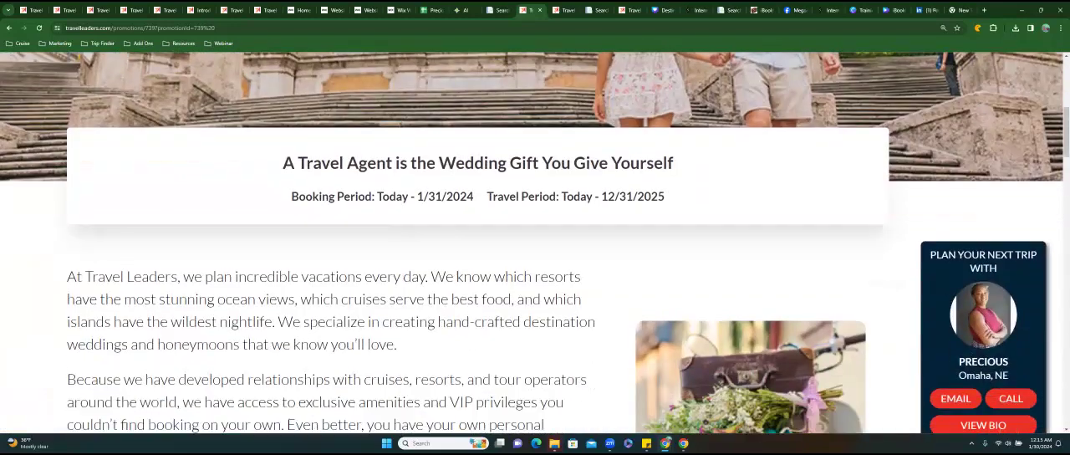
scroll(536, 243, "down", 6)
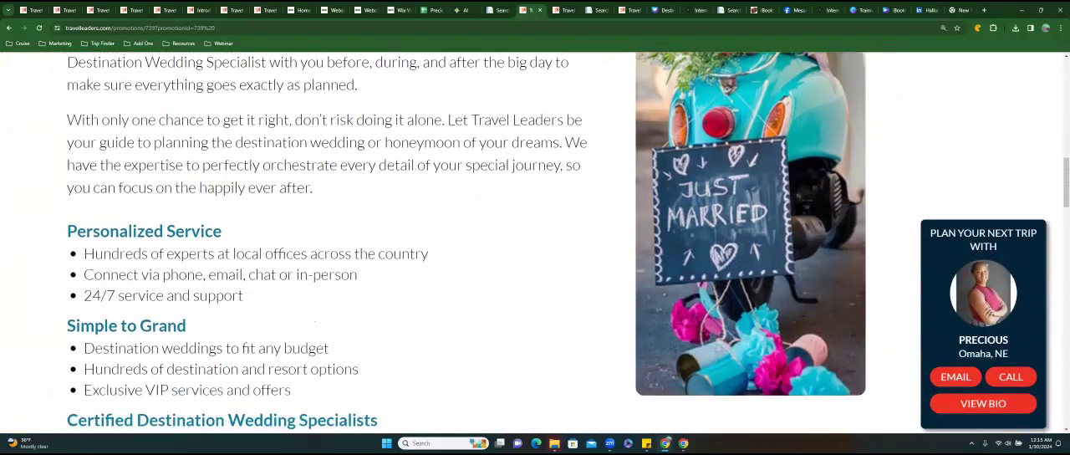
scroll(535, 243, "down", 4)
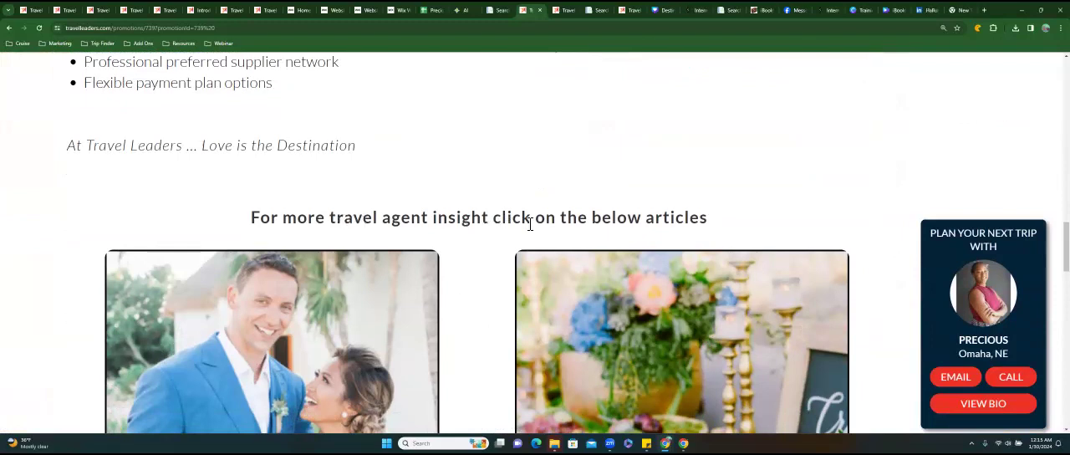
scroll(311, 197, "down", 3)
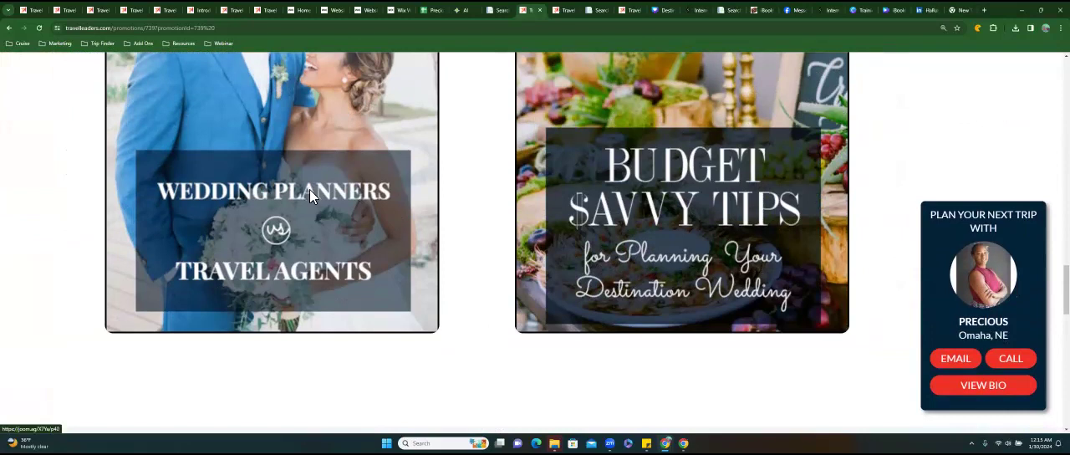
left_click(310, 193)
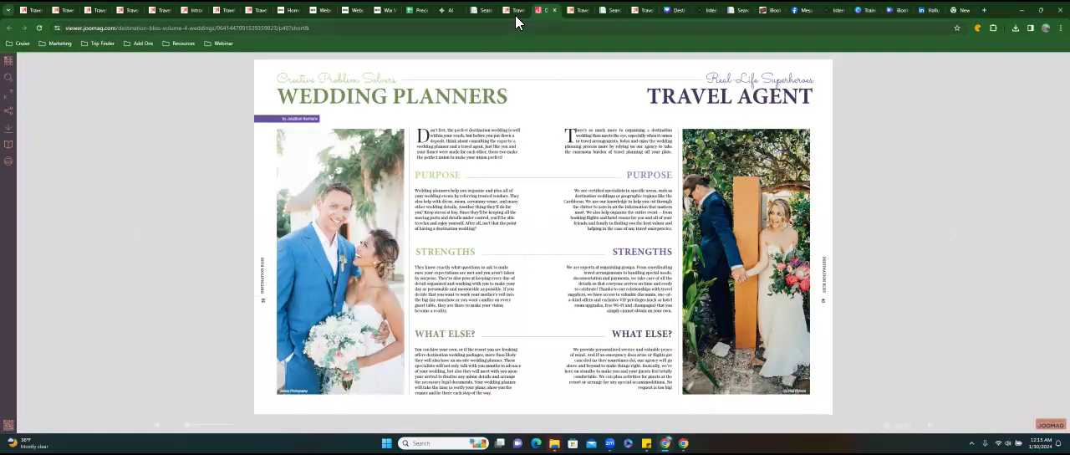
left_click(515, 15)
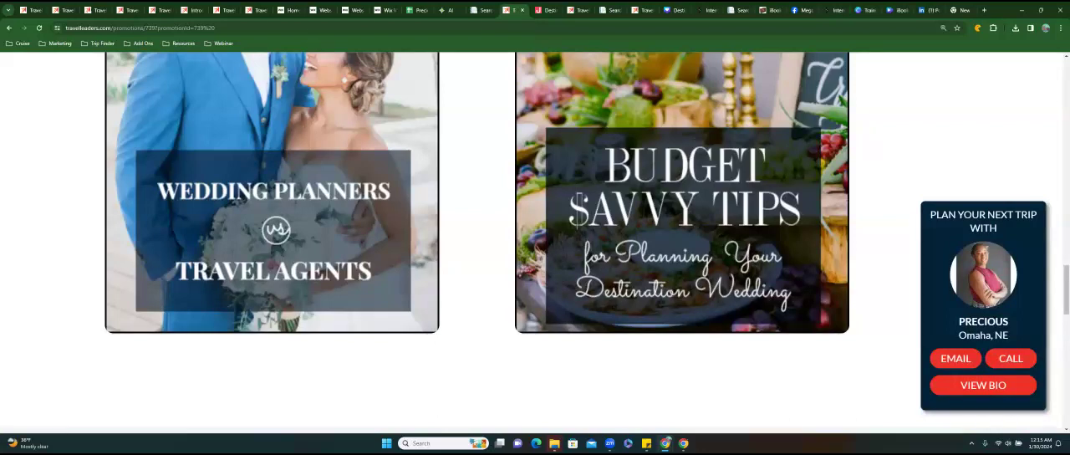
left_click(682, 226)
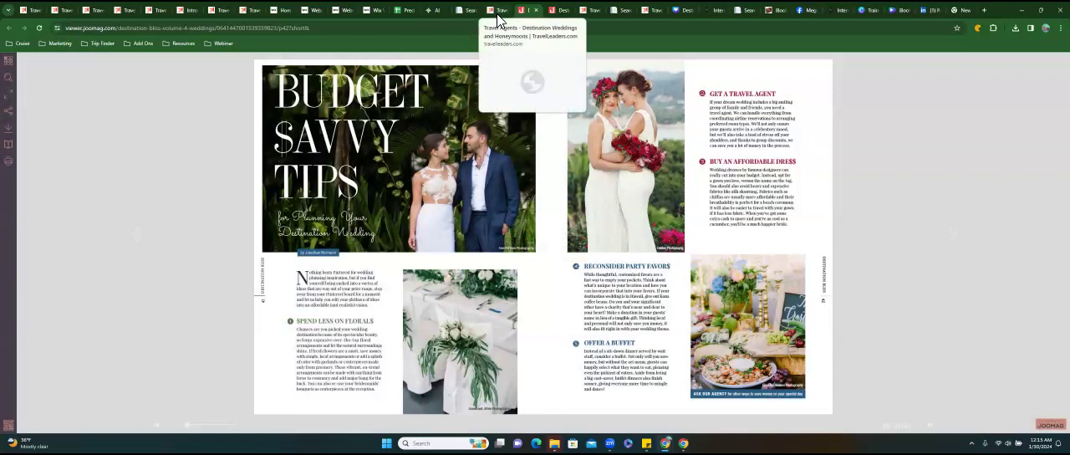
left_click(498, 12)
Check the rest of the destination wedding promotion, copy its web address, and return to the Honeymoon & Destination Weddings page.
scroll(682, 92, "down", 3)
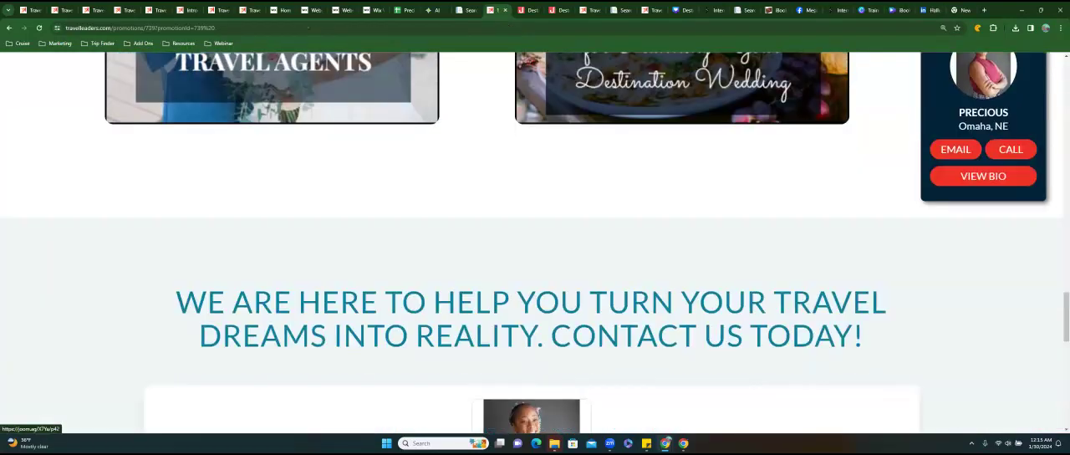
scroll(535, 242, "down", 3)
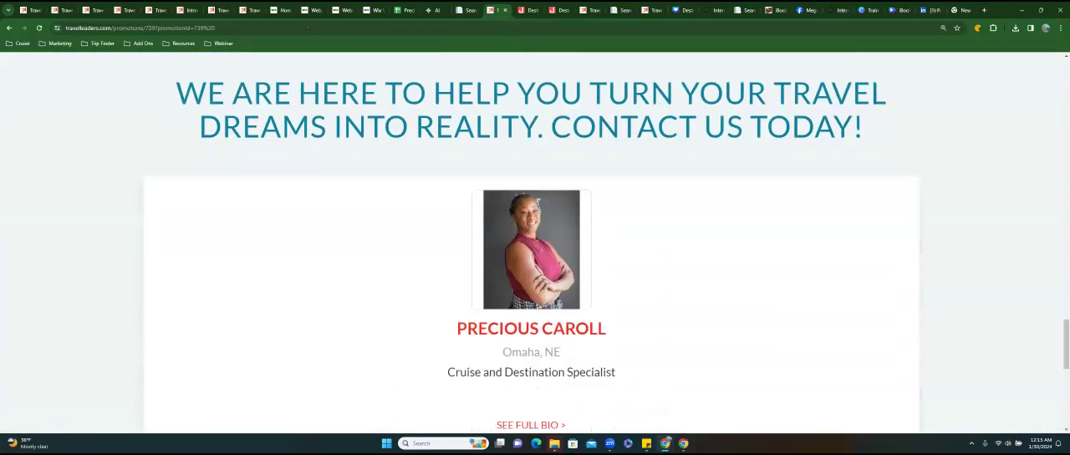
scroll(535, 243, "down", 3)
scroll(535, 243, "up", 12)
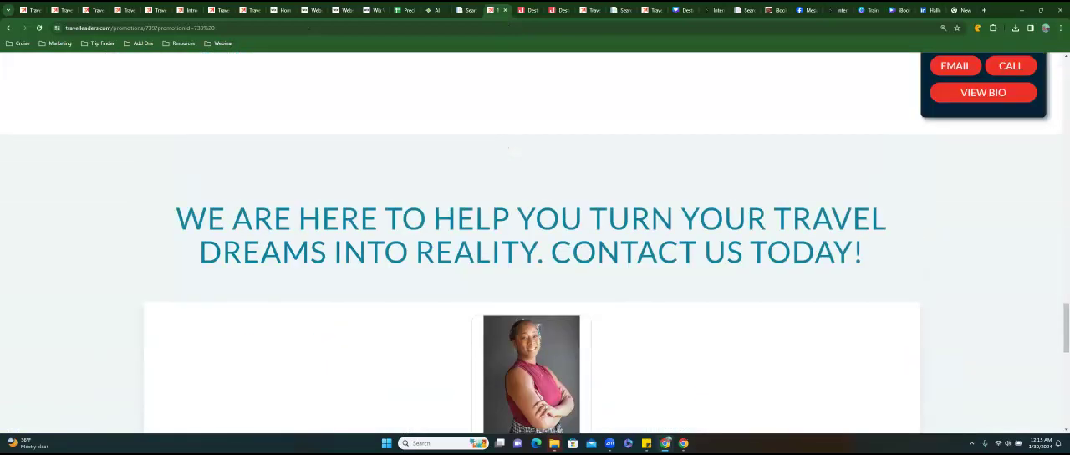
scroll(535, 242, "up", 15)
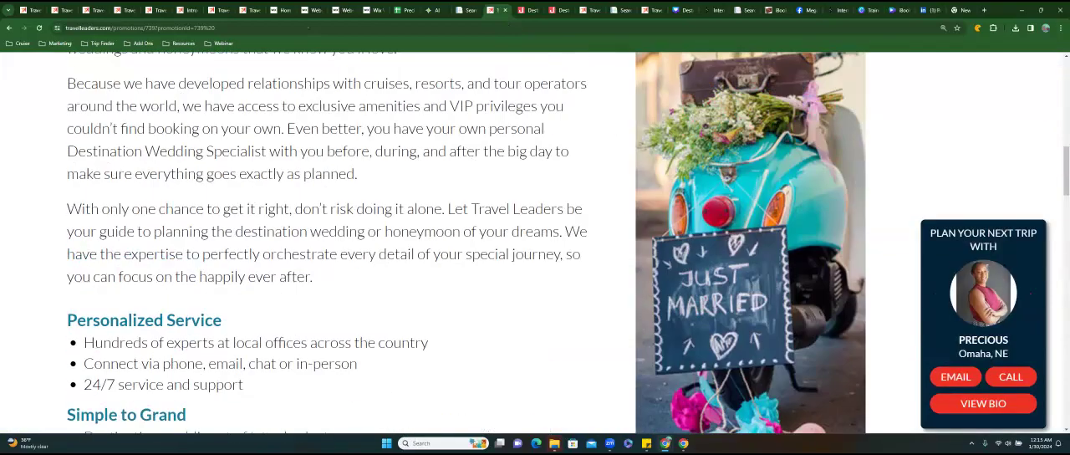
scroll(535, 242, "up", 4)
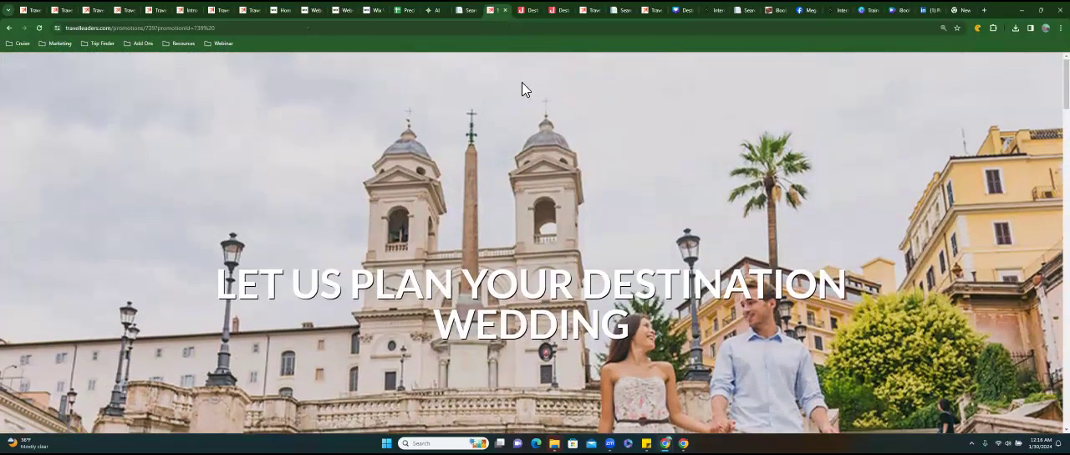
left_click(254, 33)
right_click(176, 29)
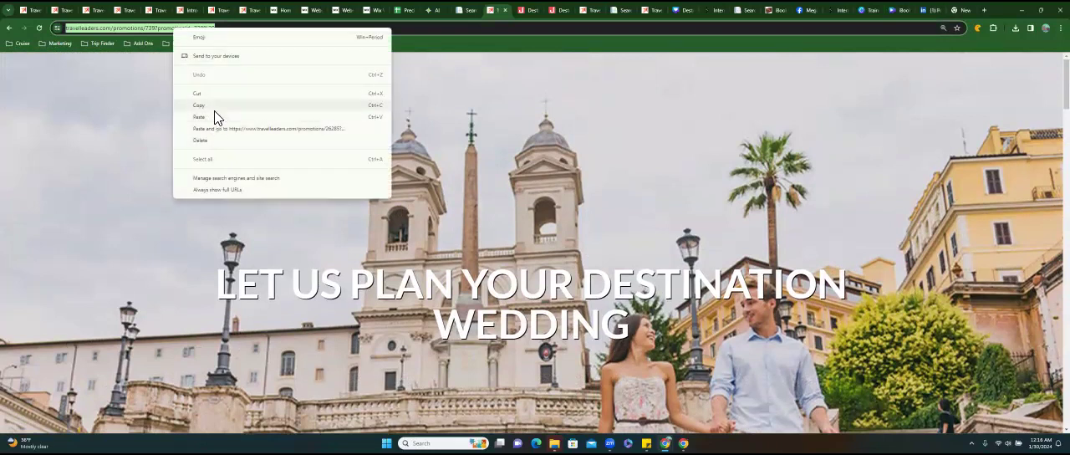
left_click(215, 110)
left_click(12, 30)
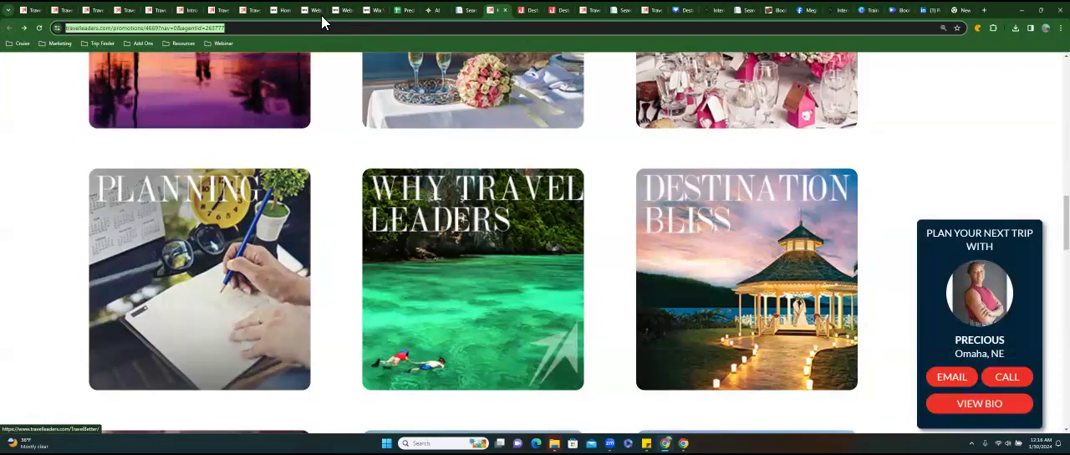
In the Wix editor, duplicate the Getting Started button, place the copy beside the original, and label it Why.
left_click(371, 10)
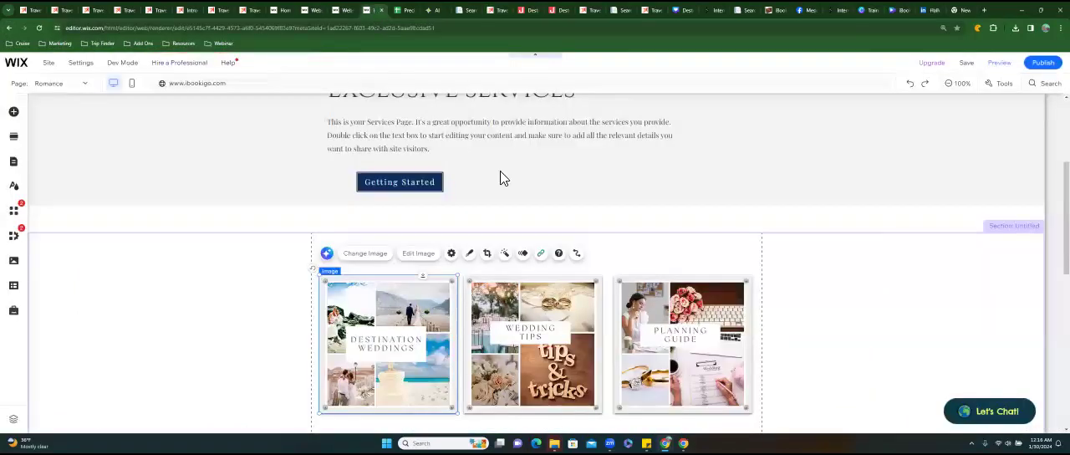
left_click(412, 188)
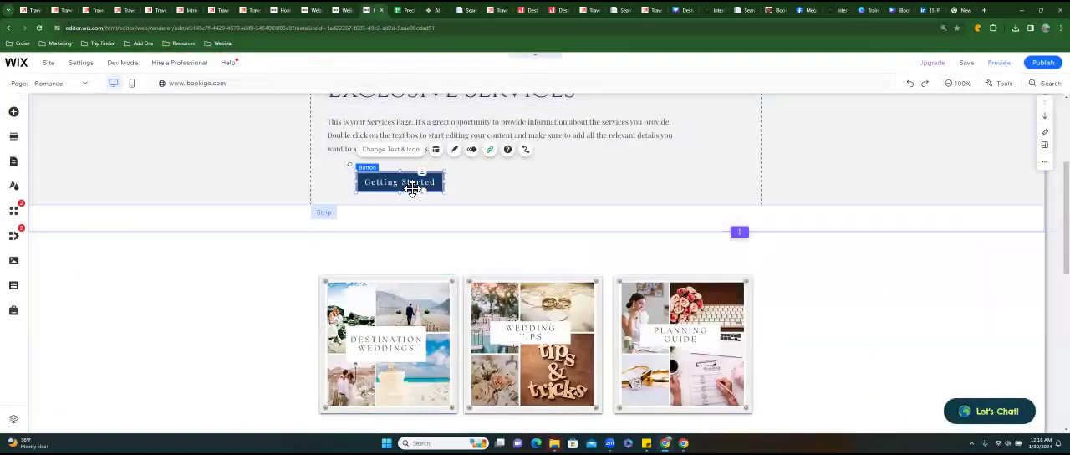
right_click(413, 194)
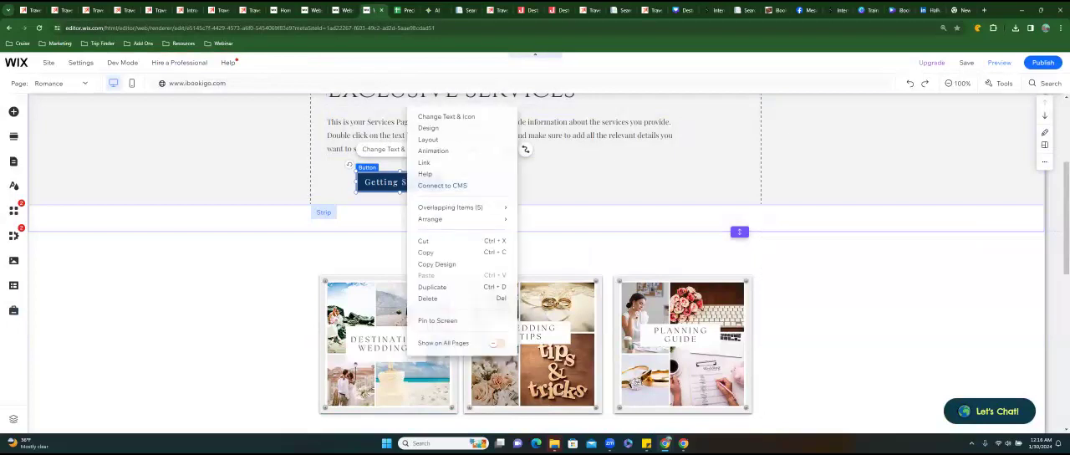
left_click(432, 287)
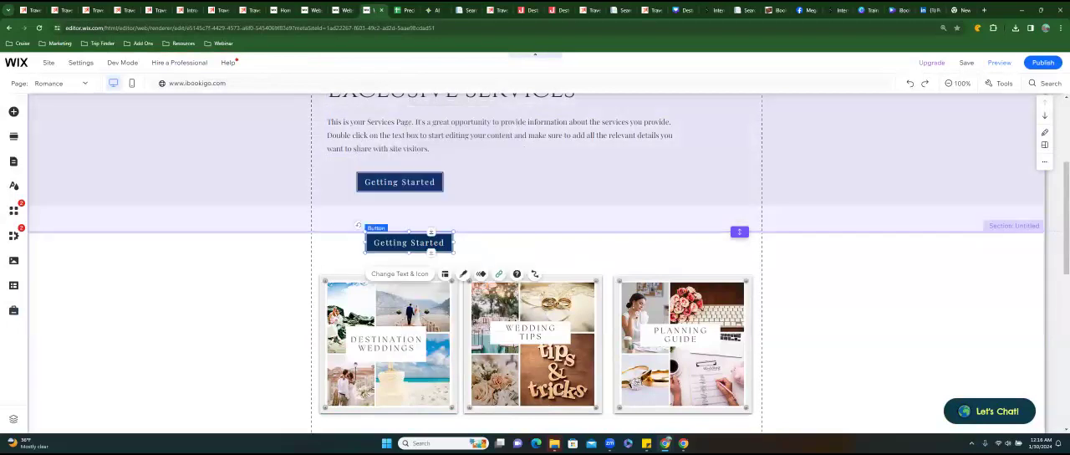
left_click_drag(523, 203, 521, 186)
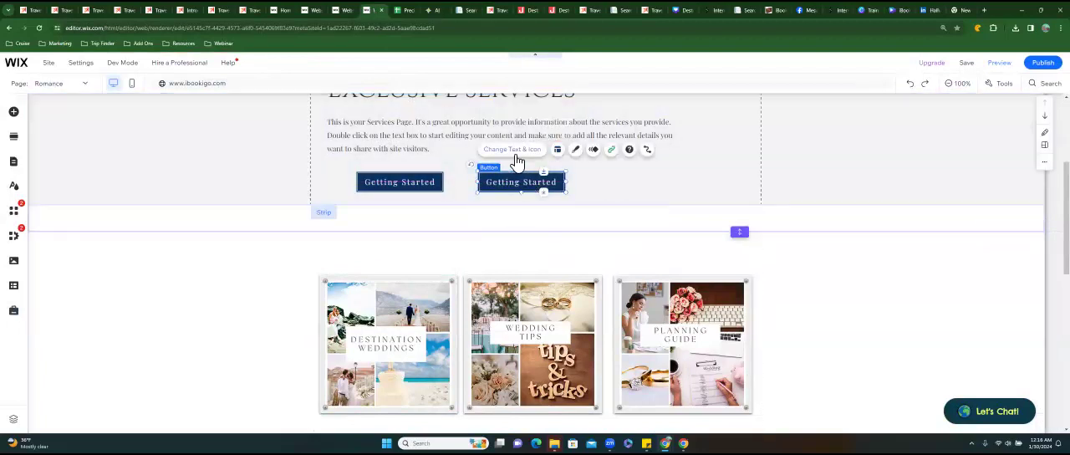
left_click(515, 154)
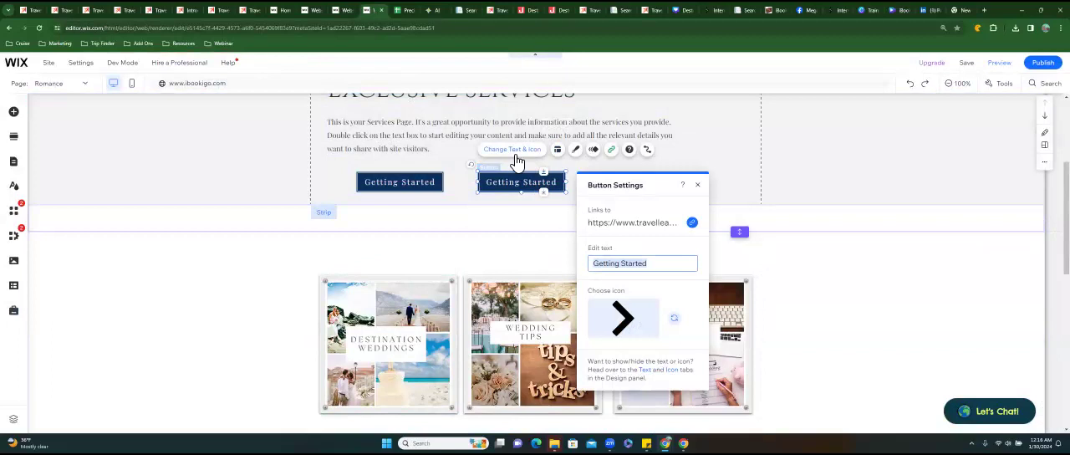
type("Why")
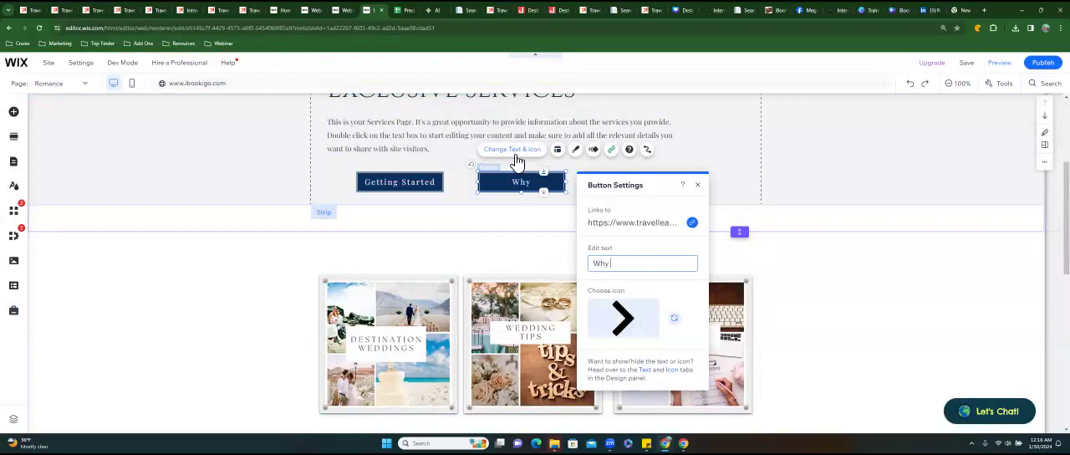
Return to the wedding promotion pages and close the two opened magazine articles.
left_click(499, 12)
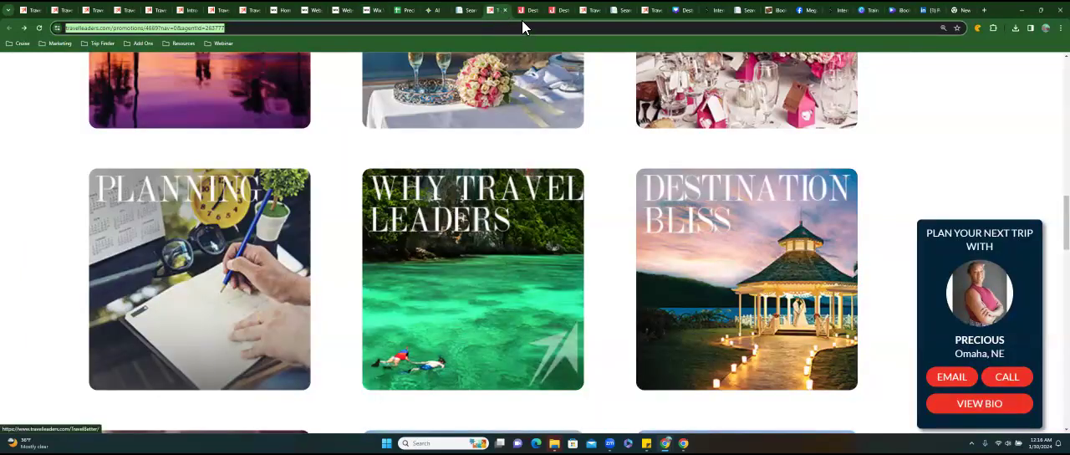
left_click(525, 12)
key("ctrl+w")
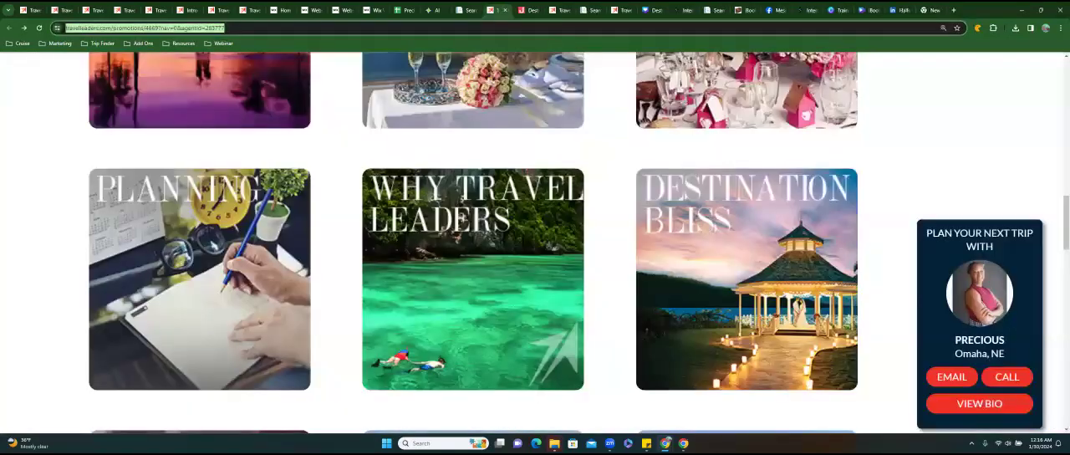
key("ctrl+w")
key("ctrl+w")
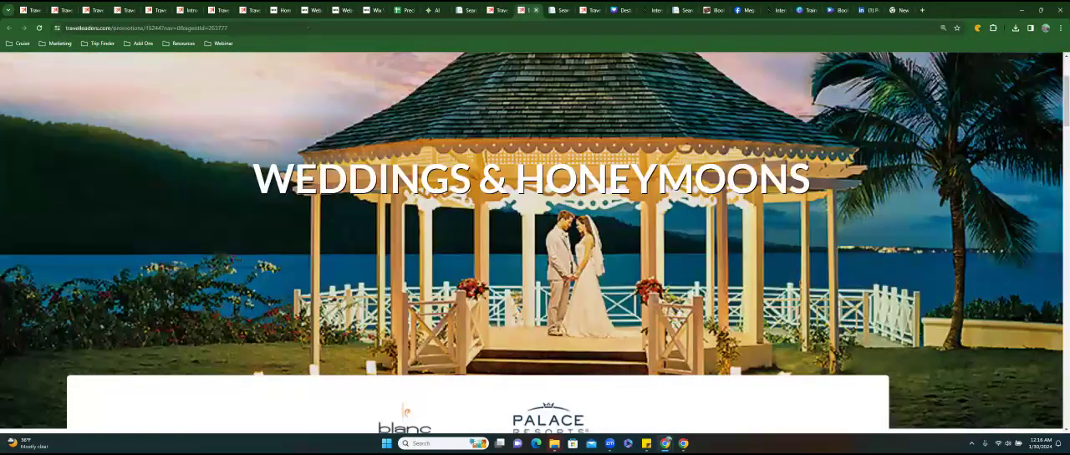
Reopen the Why Travel Leaders promotion and read its introduction, personalized service, specialist and trust sections.
left_click(500, 11)
left_click(467, 218)
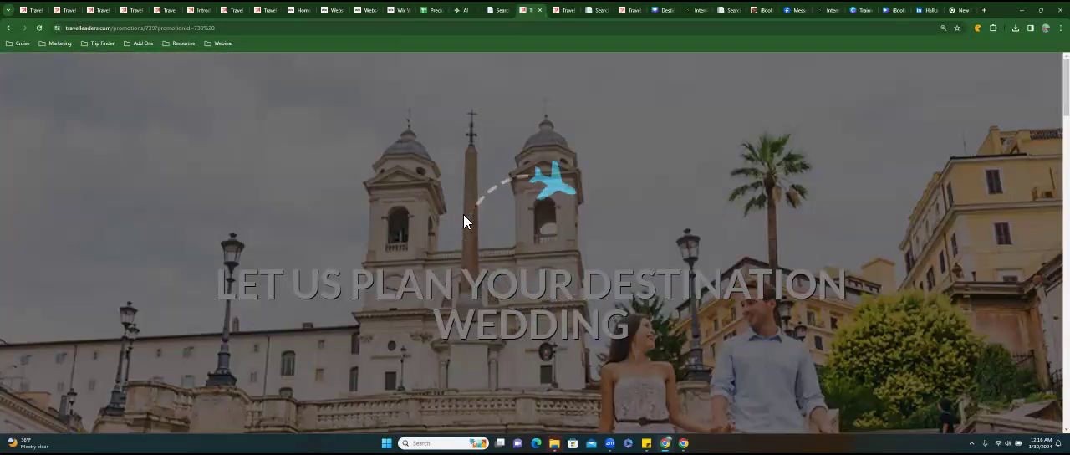
scroll(465, 220, "down", 3)
scroll(463, 220, "down", 2)
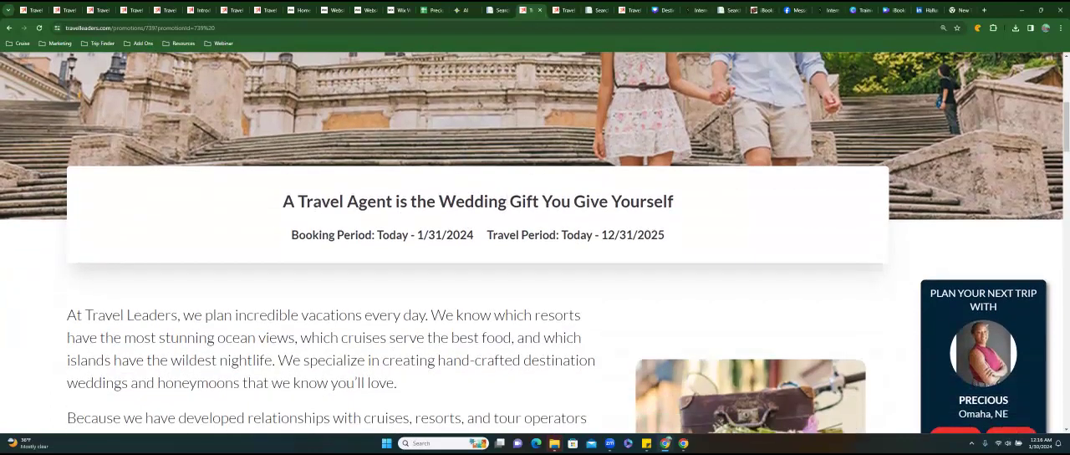
scroll(535, 242, "down", 2)
scroll(535, 243, "down", 1)
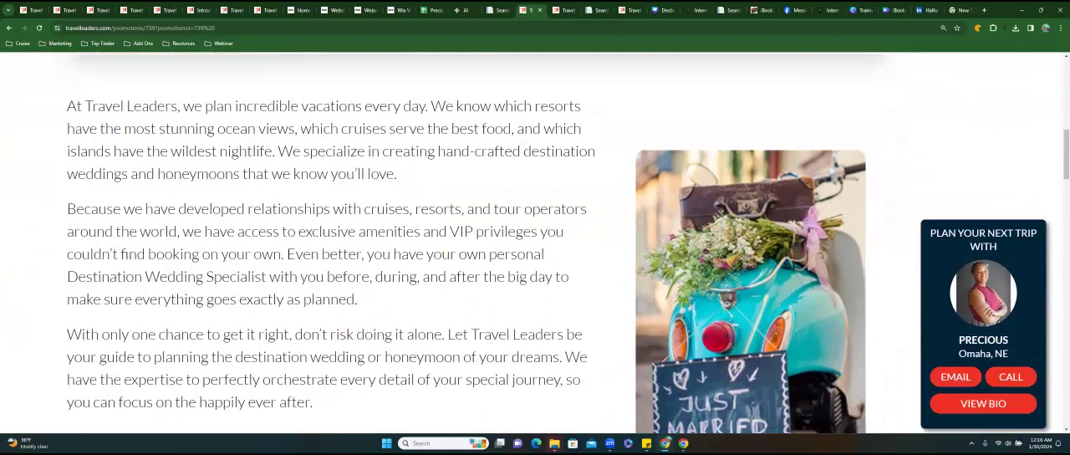
scroll(535, 243, "down", 1)
scroll(535, 243, "down", 1)
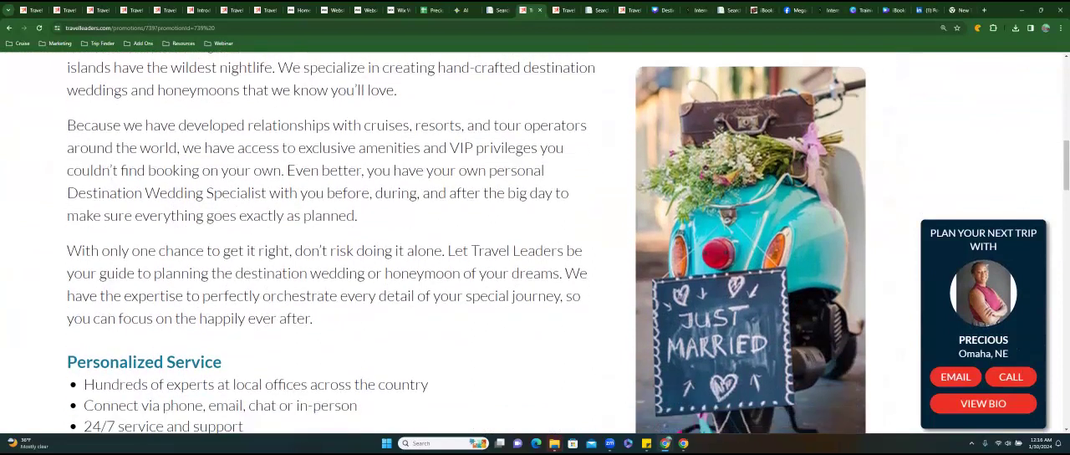
scroll(535, 243, "down", 1)
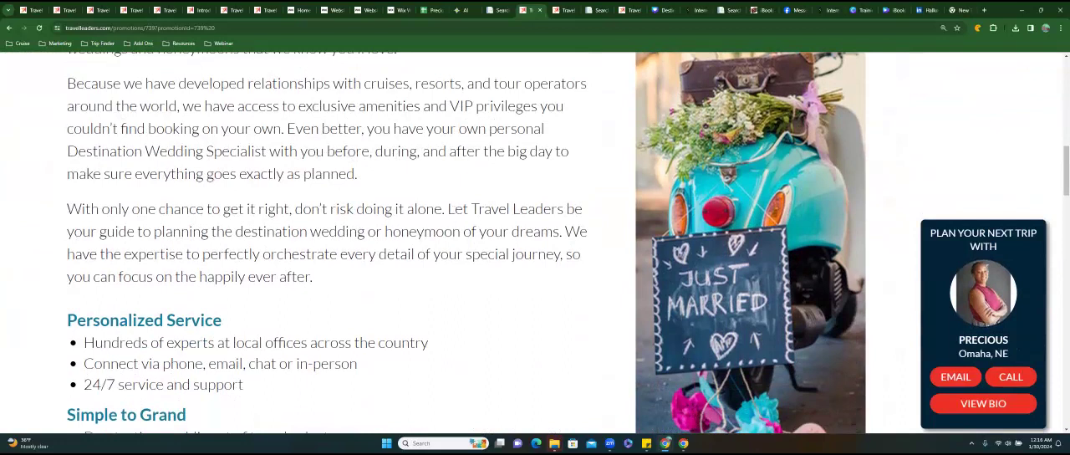
scroll(535, 242, "down", 5)
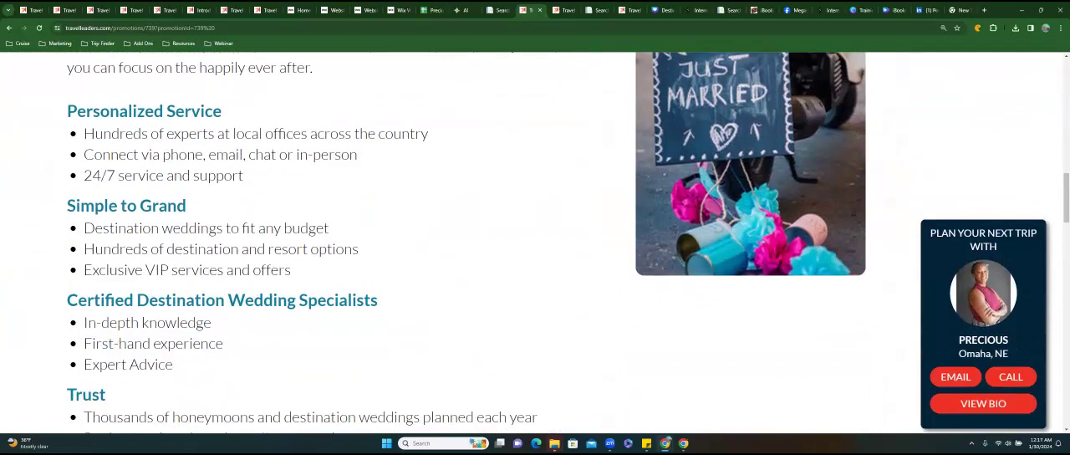
scroll(535, 242, "down", 4)
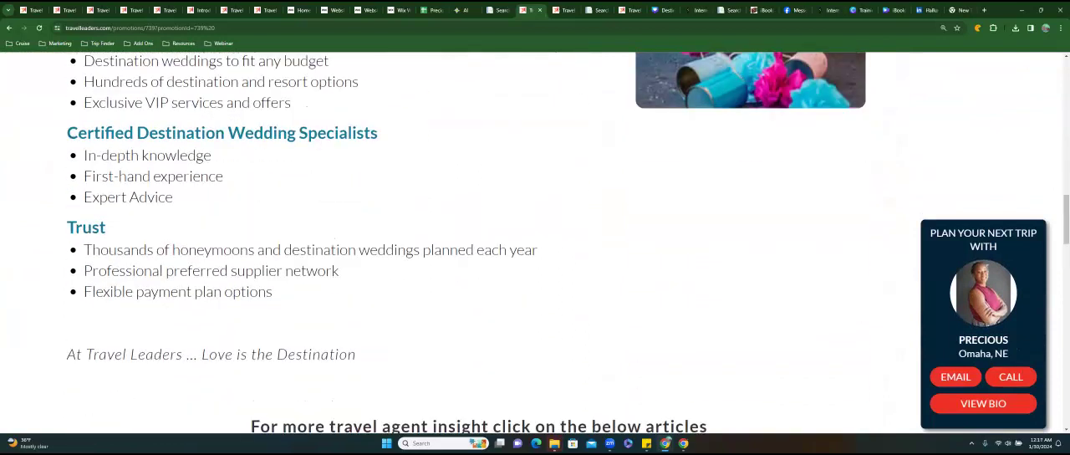
In the Precious Travel Master spreadsheet, add a Romance row with button name Why Us and paste the copied promotion 739 link.
left_click(502, 12)
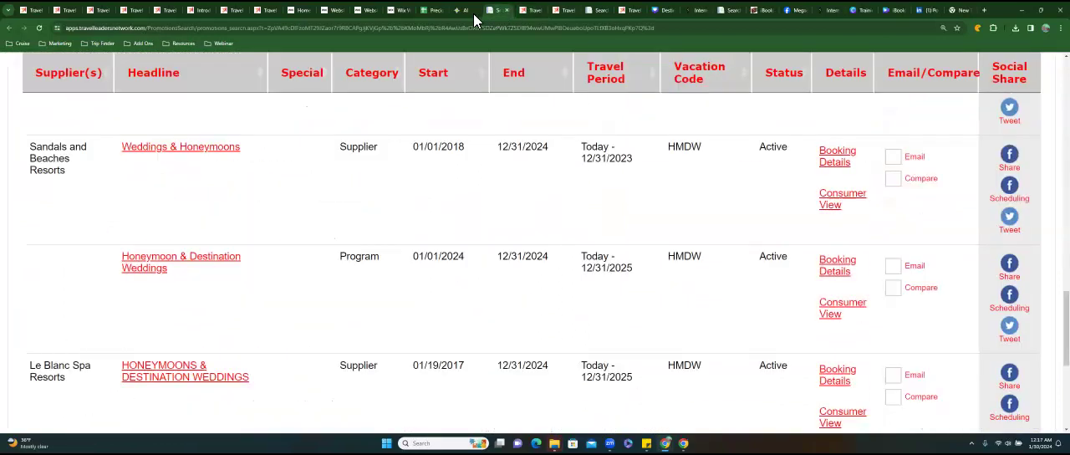
mouse_move(430, 18)
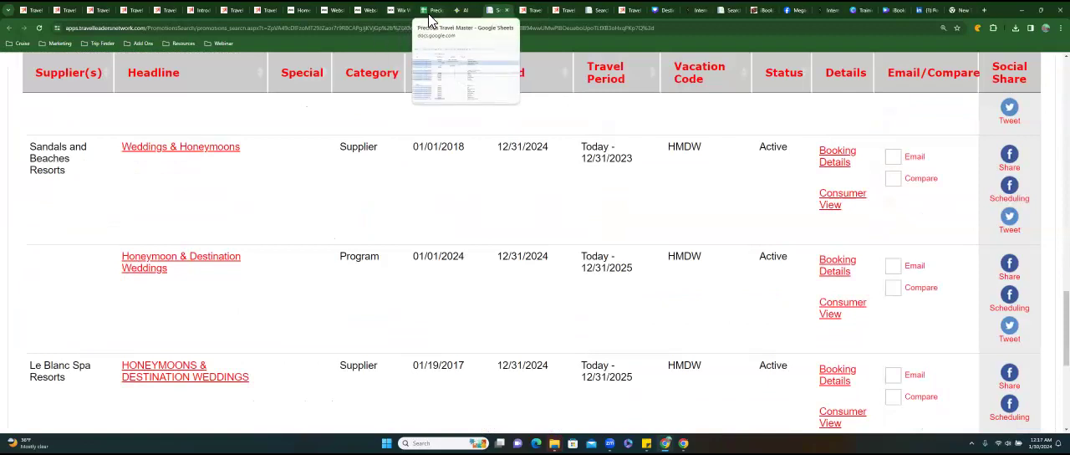
left_click(430, 18)
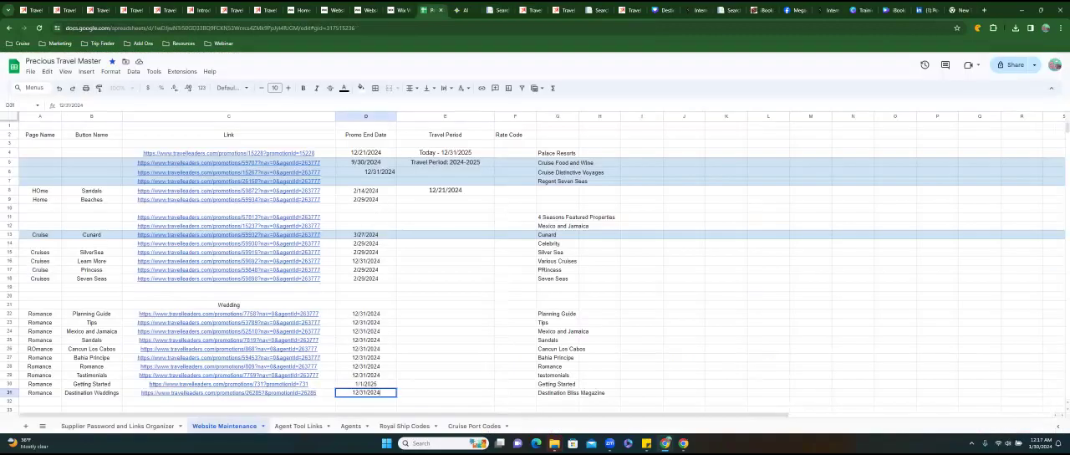
key("Return")
type("Romabnce")
key("Tab")
type("W")
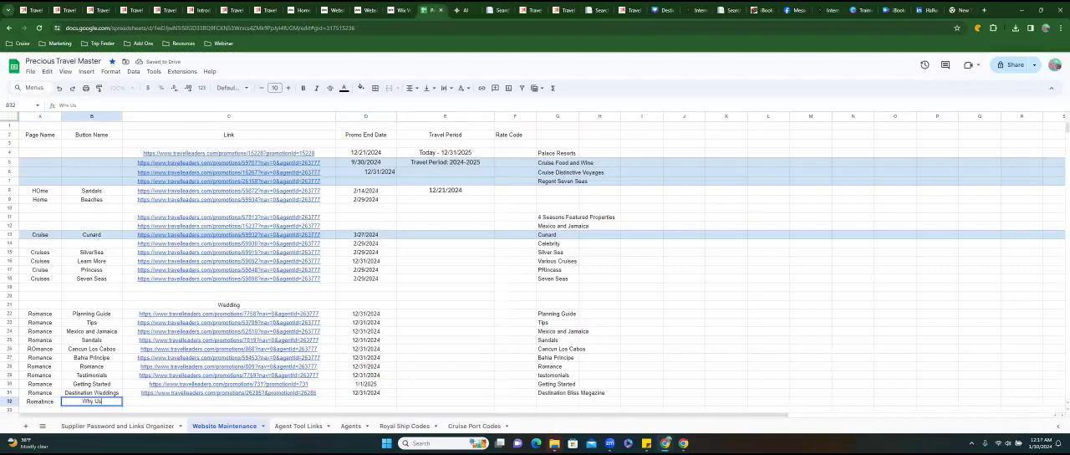
key("Tab")
key("ctrl+v")
key("Tab")
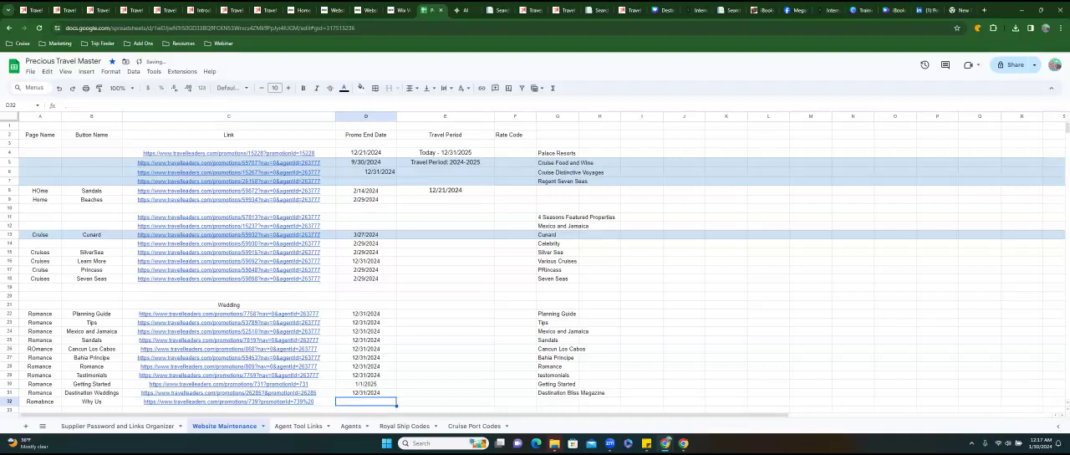
Check the booking period on the Why Travel Leaders promotion and set the Why Us row's promo end date to 1/31/2024.
left_click(525, 10)
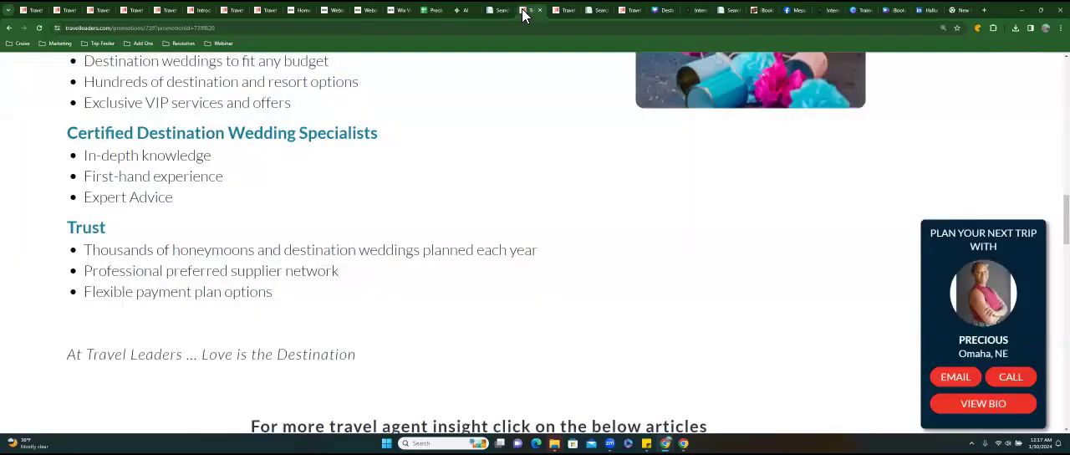
scroll(422, 194, "up", 10)
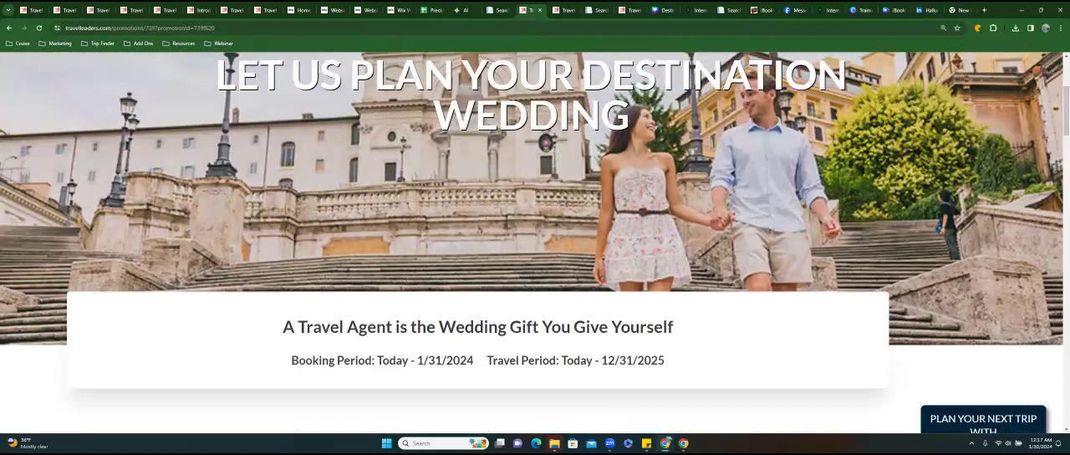
scroll(535, 243, "down", 3)
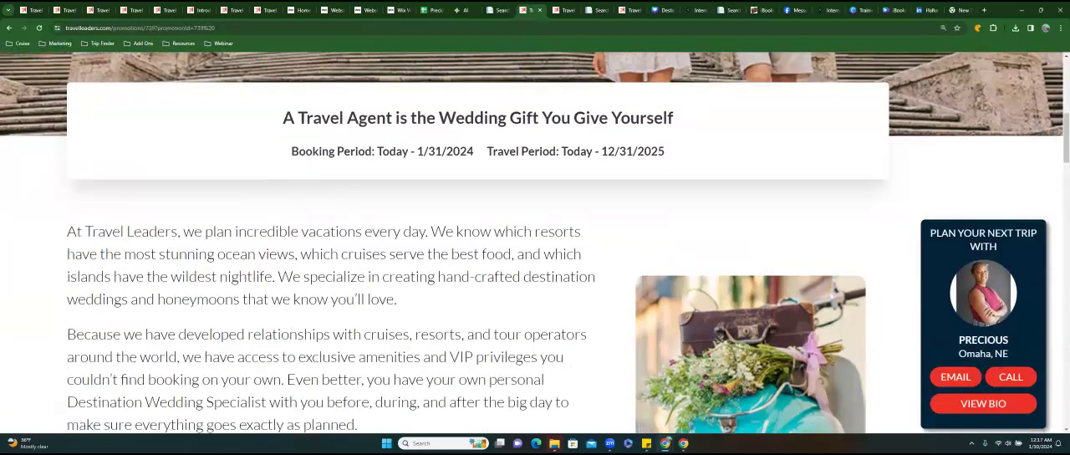
scroll(536, 243, "down", 7)
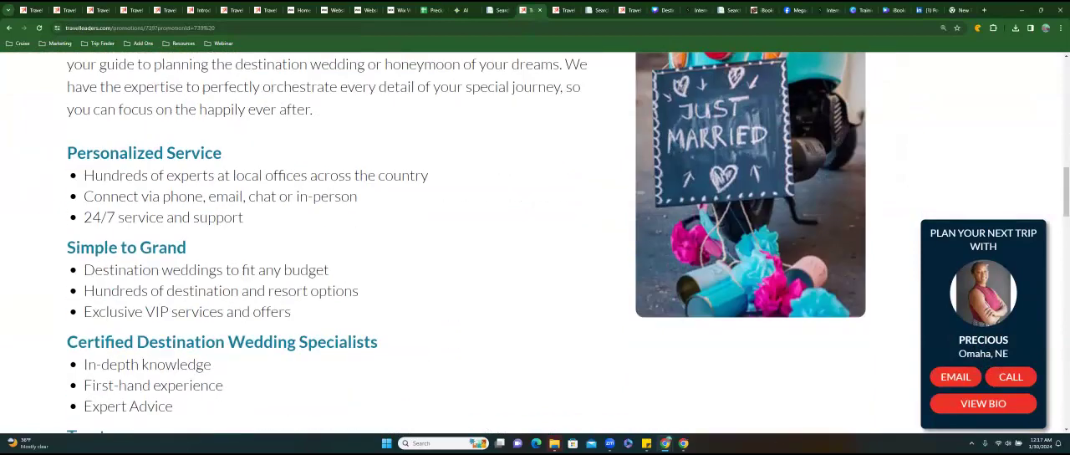
scroll(535, 242, "down", 8)
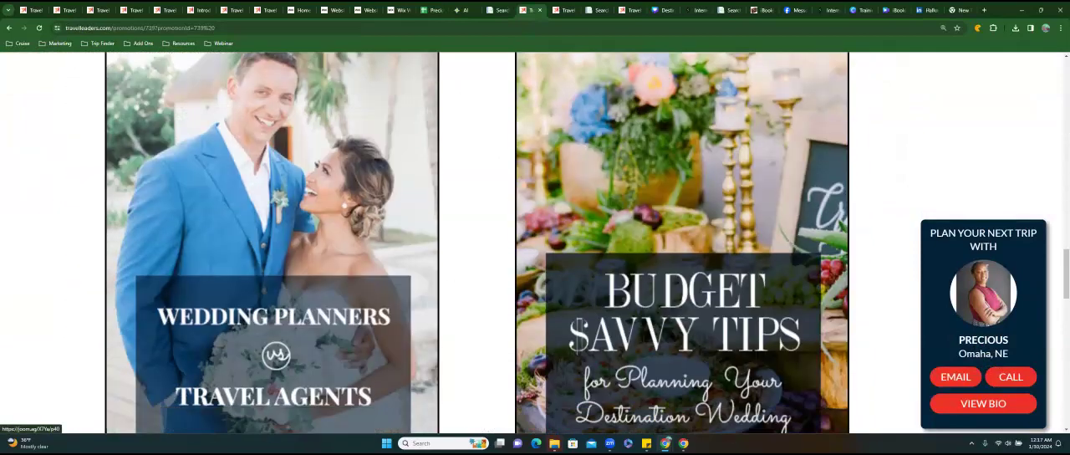
scroll(535, 243, "down", 3)
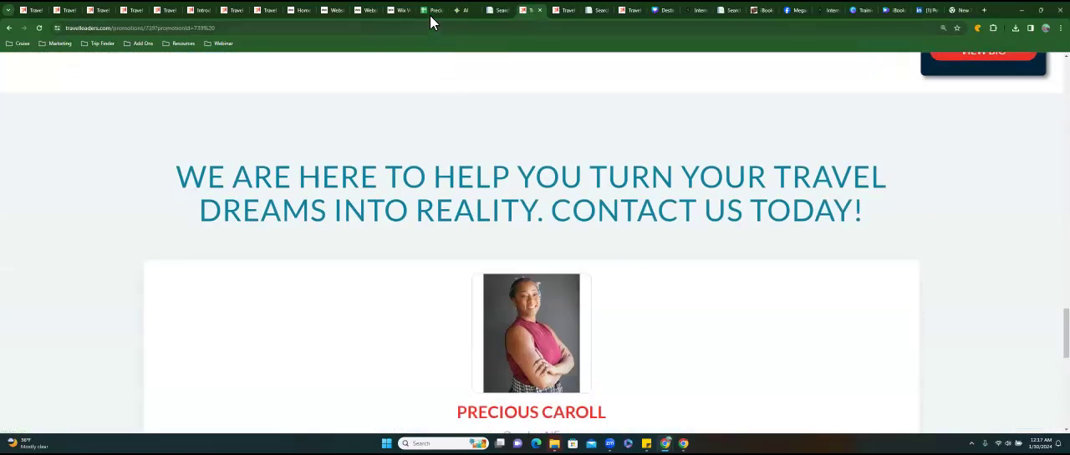
left_click(430, 12)
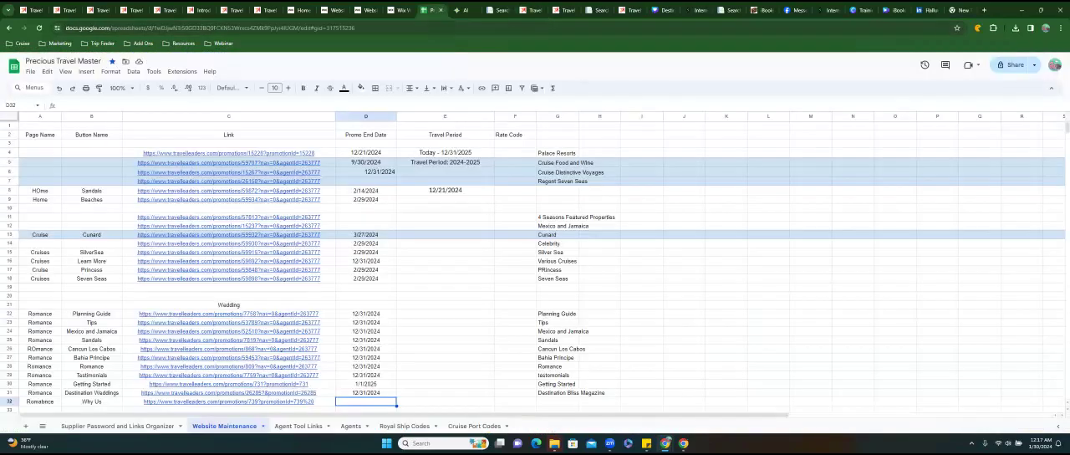
type("1/31/2024")
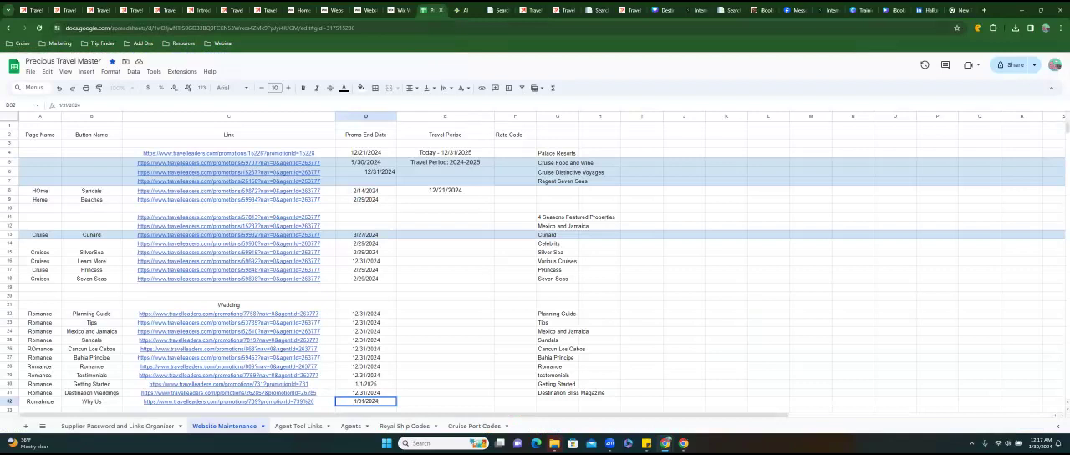
key("Tab")
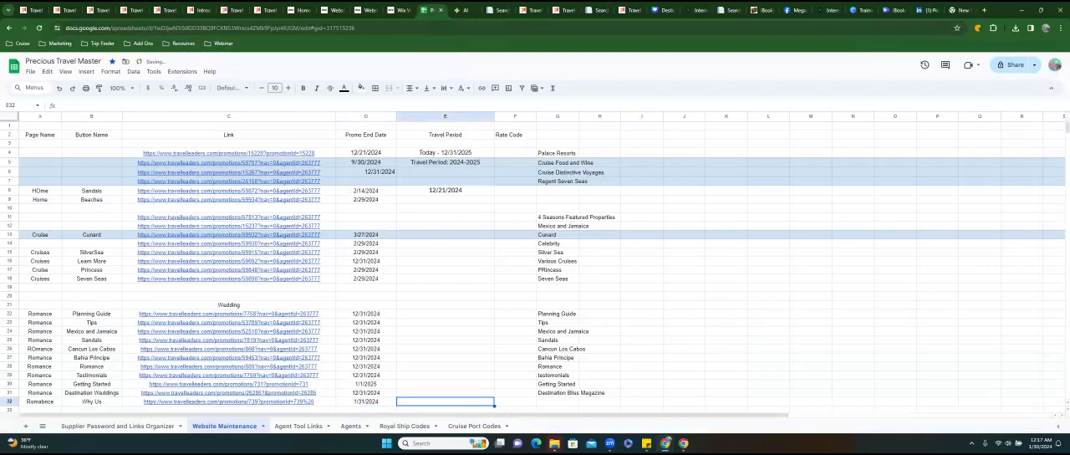
Enter USING ANYWAY as the Why Us row's travel period and Why Travel Leaders as its description.
type("USING ANYWAY")
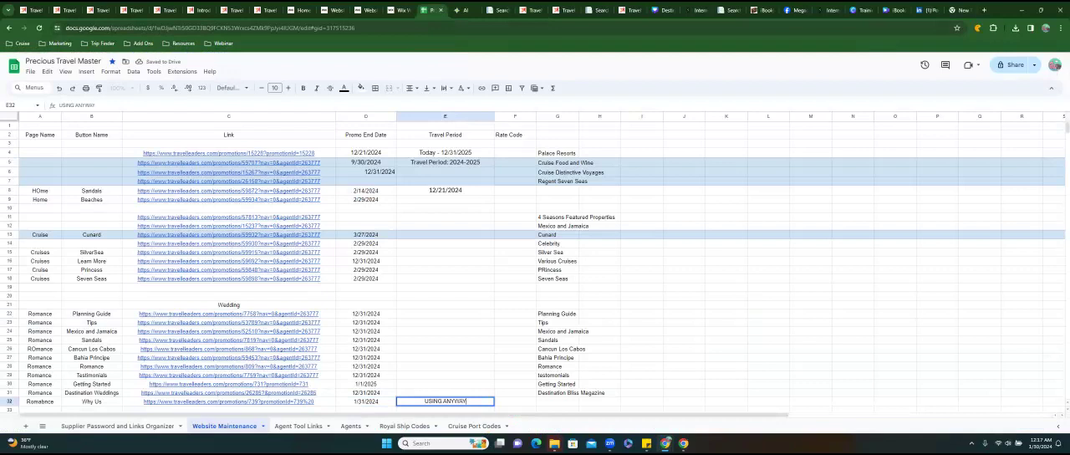
key("Tab")
key("Tab")
type("Wh")
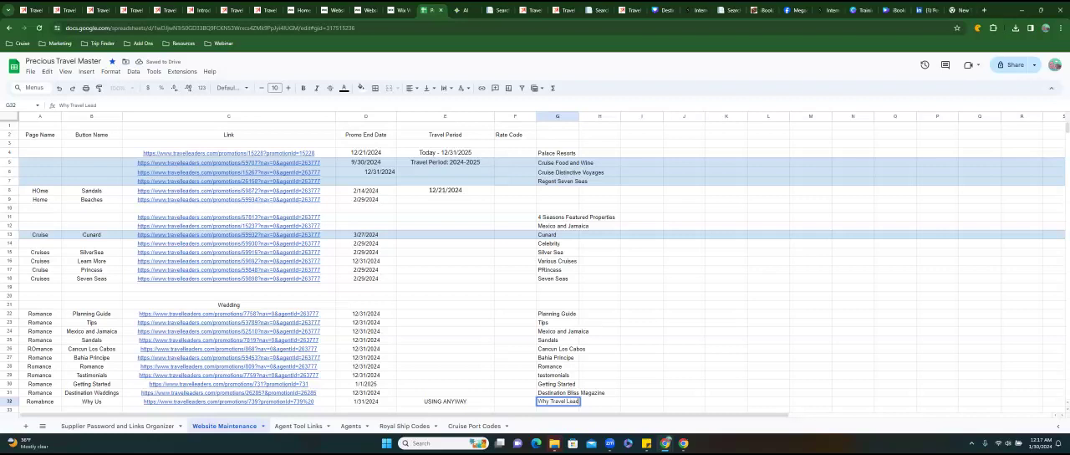
In the Wix editor, change the Why button's text on the Romance page to Why Us!
left_click(398, 12)
left_click(519, 186)
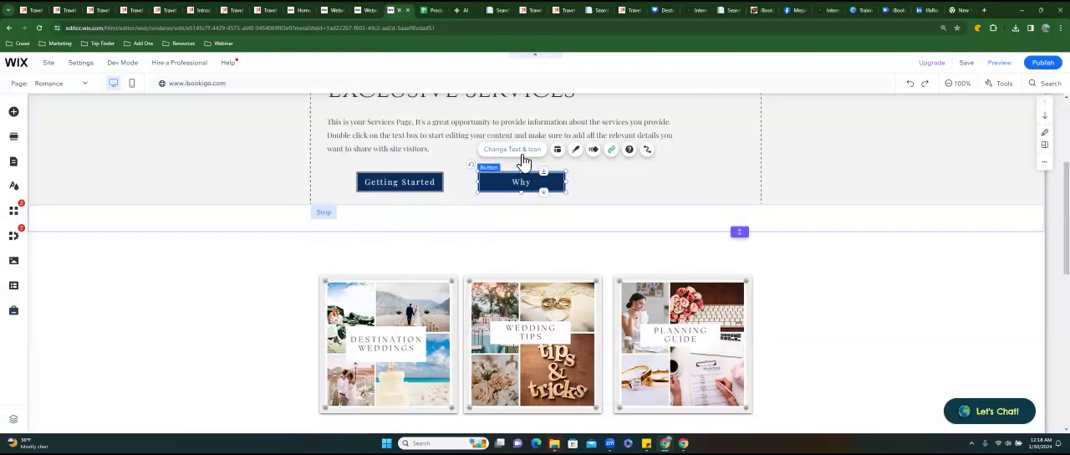
left_click(513, 149)
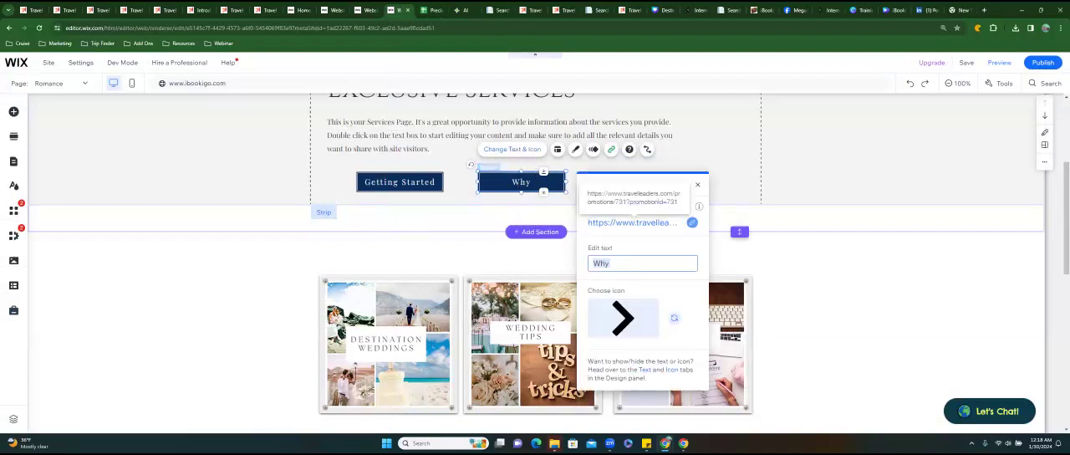
left_click(611, 264)
type("U")
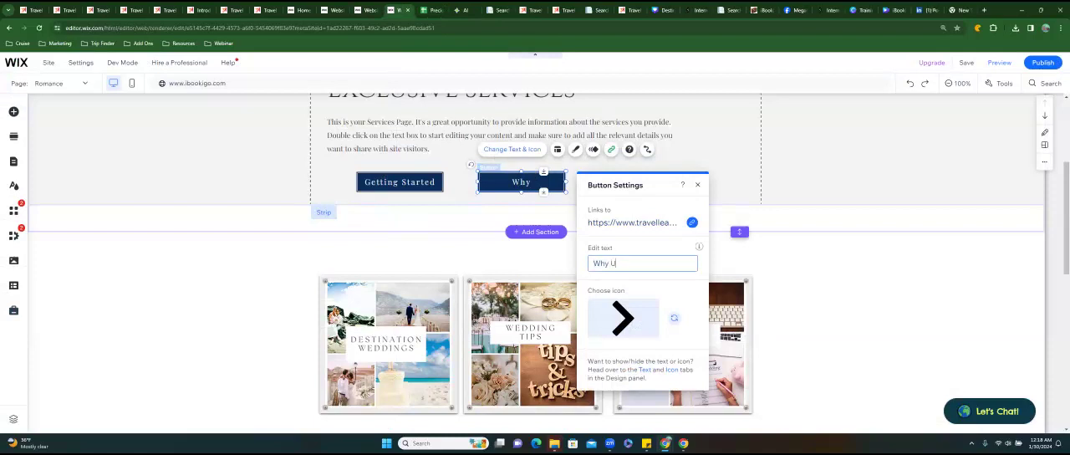
type("s!")
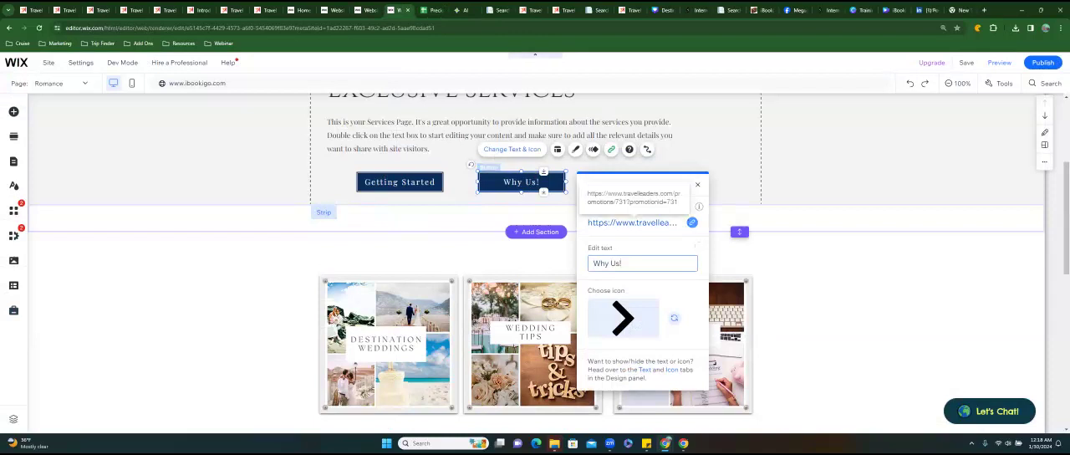
Replace the Why Us! button's web address with the copied promotion 739 link and close the button settings.
left_click(692, 223)
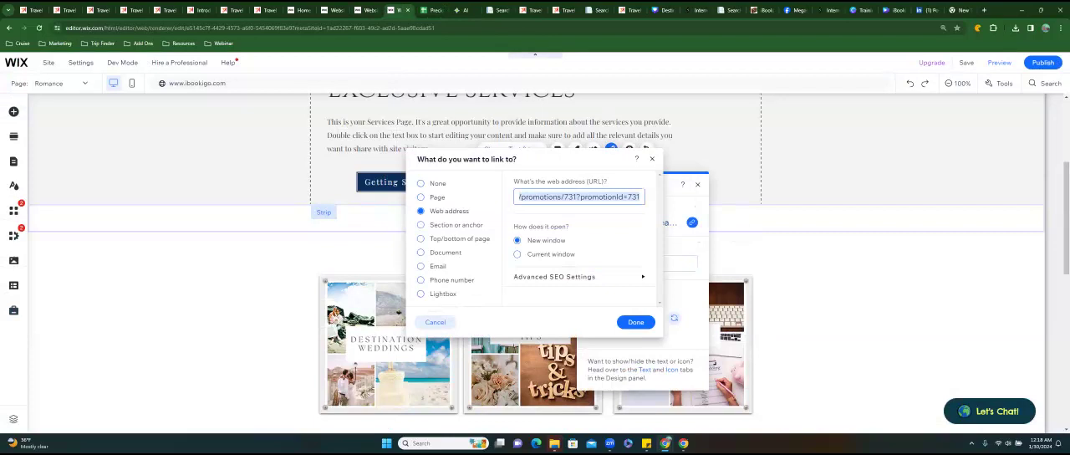
key("ctrl+v")
left_click(636, 322)
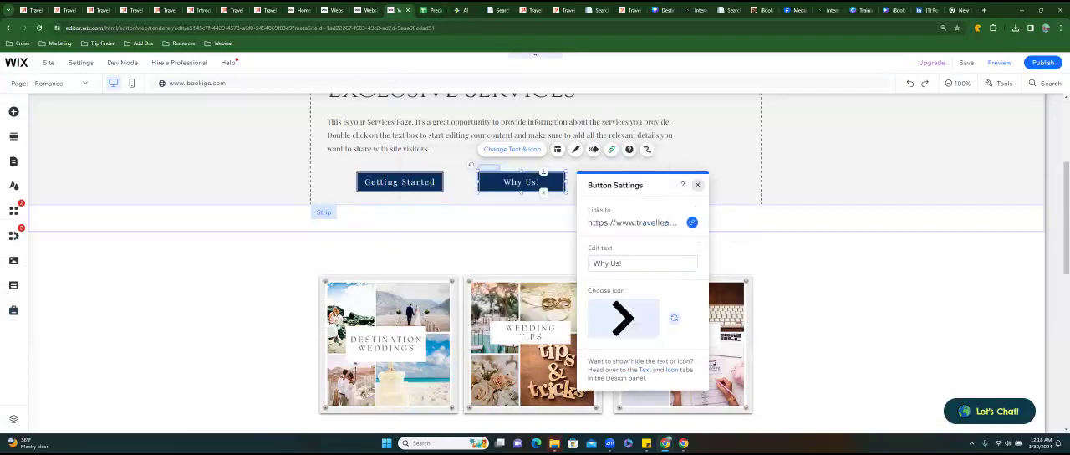
left_click(697, 184)
left_click(697, 219)
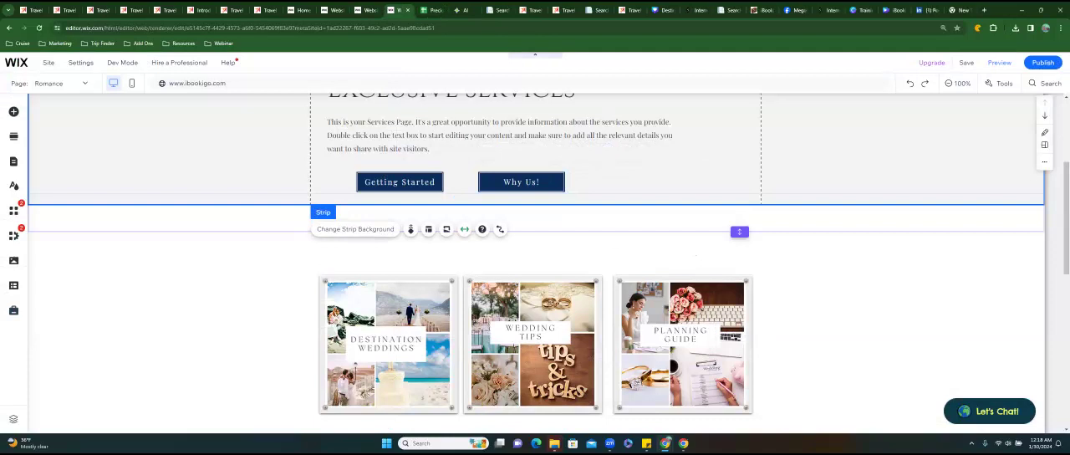
Look over the Romance page's buttons and image tiles, and return to the promotions list to browse further wedding offers.
scroll(698, 255, "up", 3)
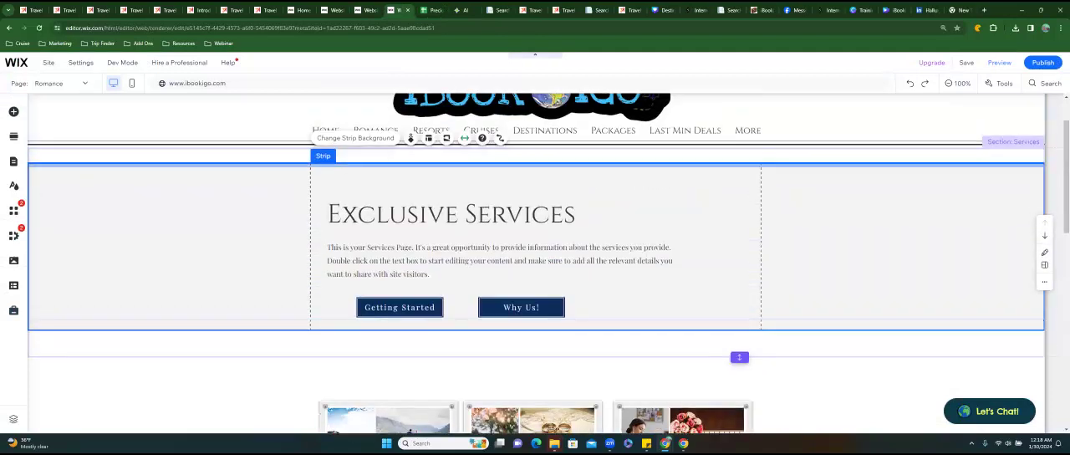
scroll(535, 263, "down", 5)
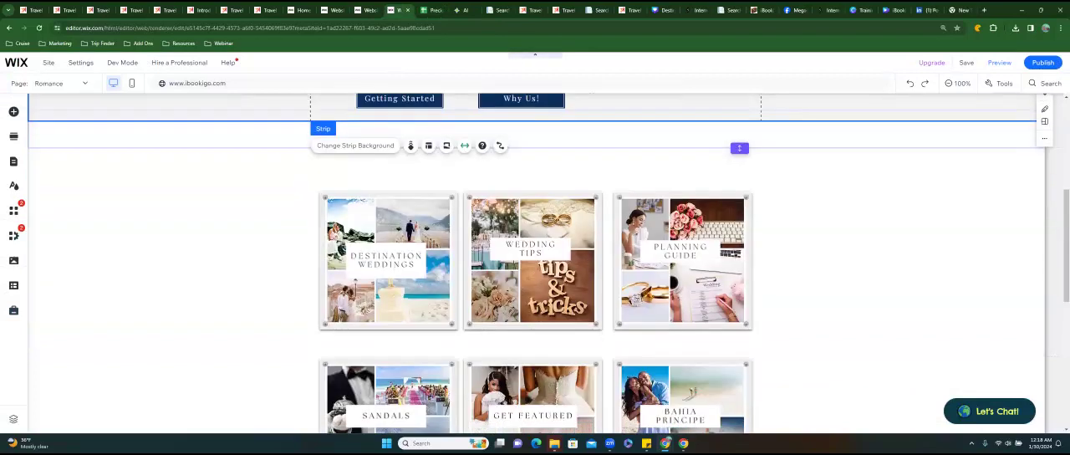
scroll(535, 263, "down", 3)
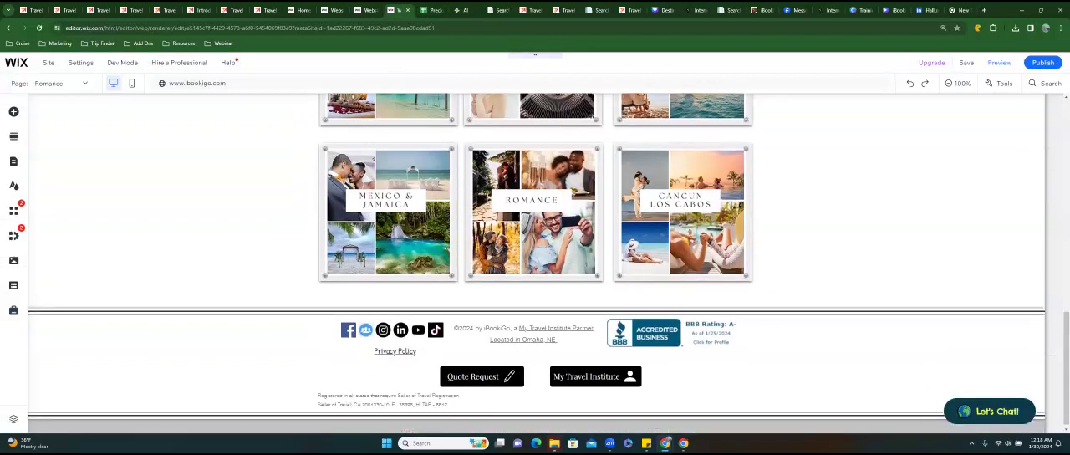
scroll(535, 263, "up", 8)
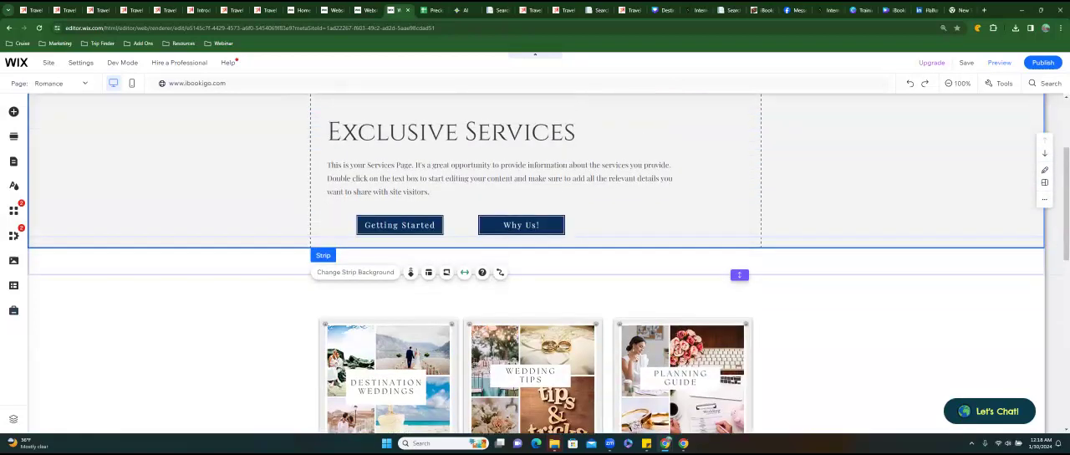
left_click(500, 12)
scroll(93, 189, "down", 5)
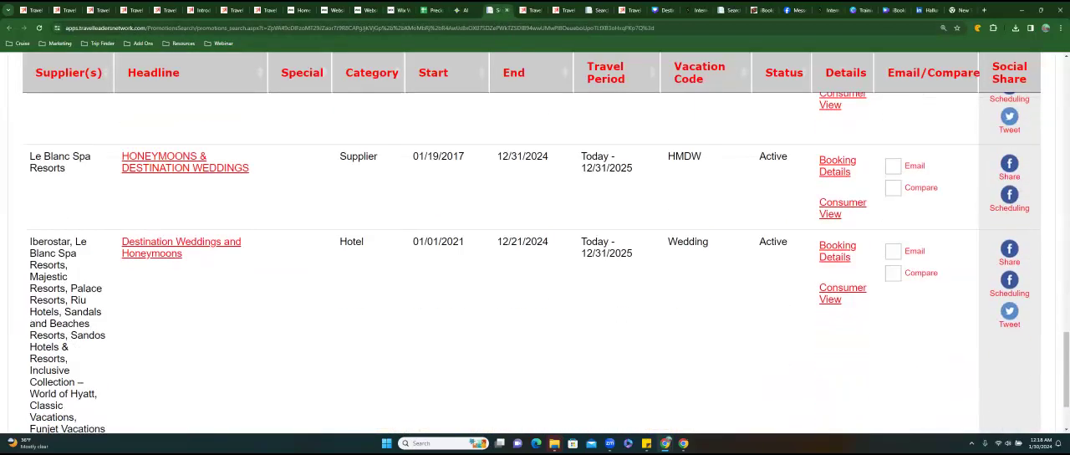
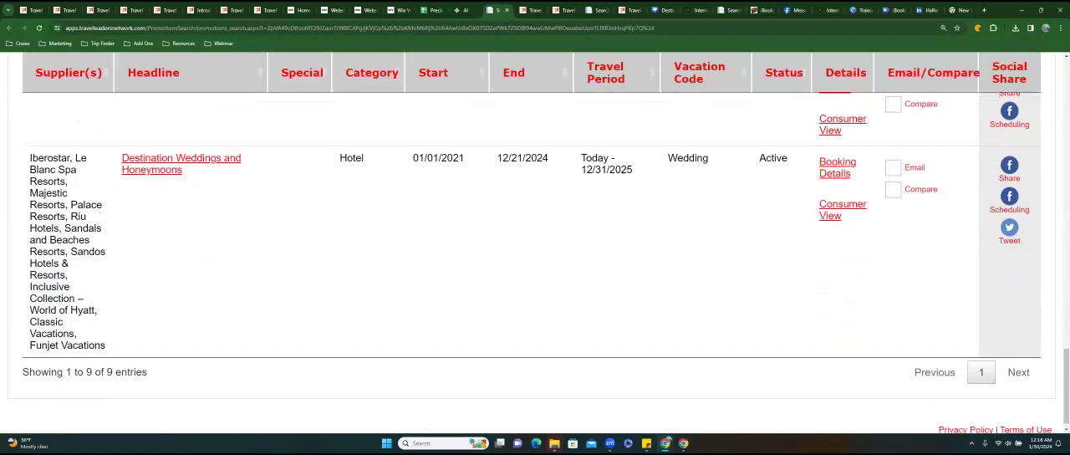
Look back over the honeymoon promotion results up to the search criteria on the Promotion Search page.
scroll(535, 263, "up", 2)
scroll(535, 264, "up", 2)
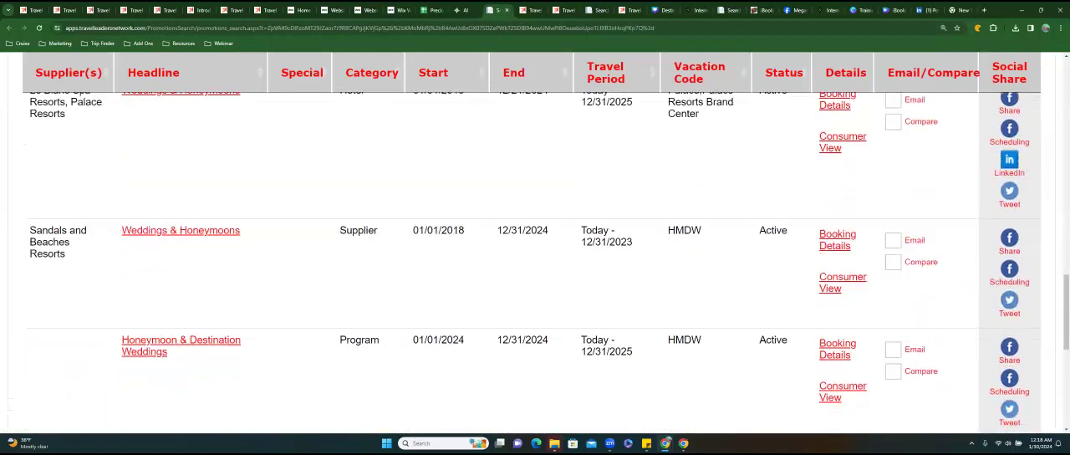
scroll(535, 263, "up", 5)
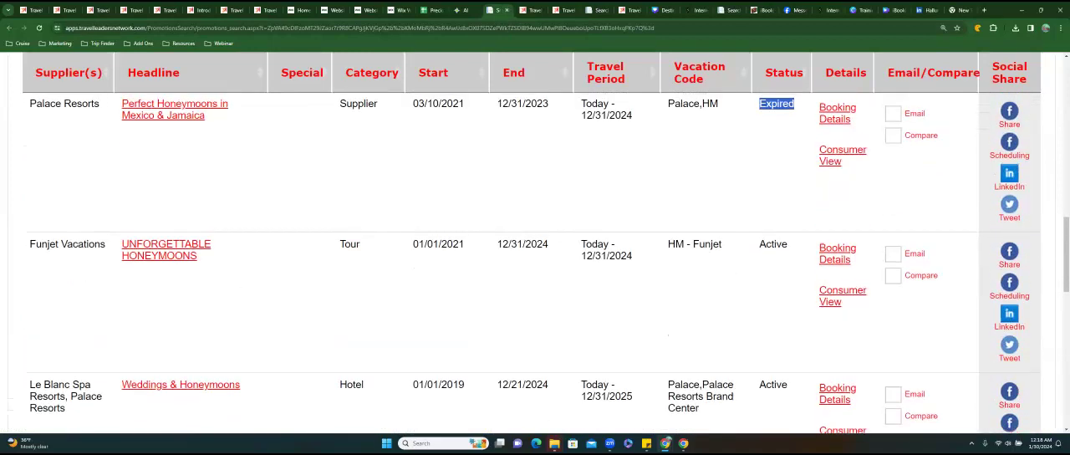
scroll(535, 263, "up", 5)
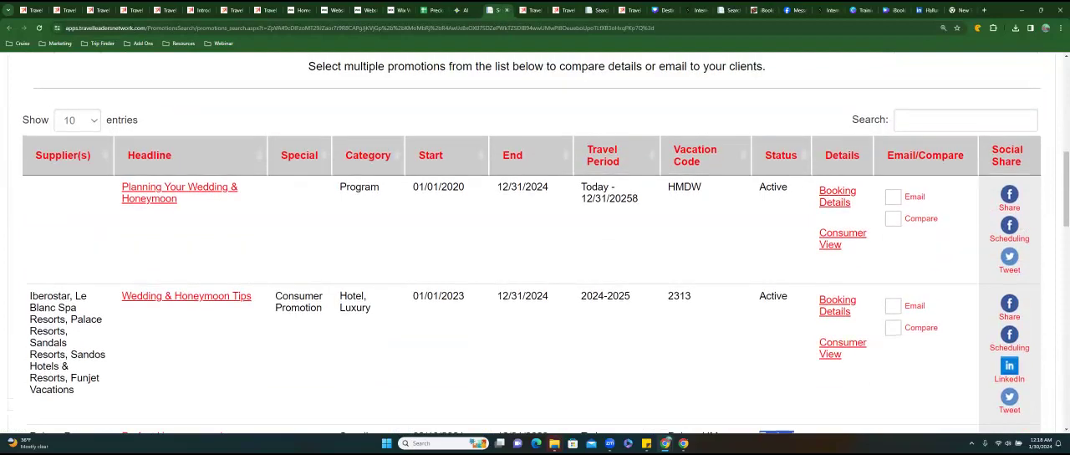
scroll(535, 263, "up", 5)
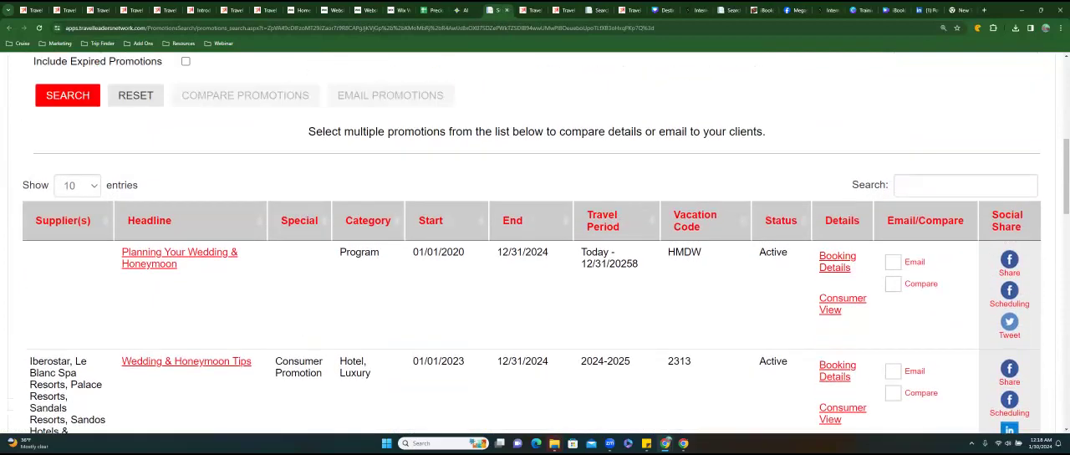
scroll(535, 264, "up", 2)
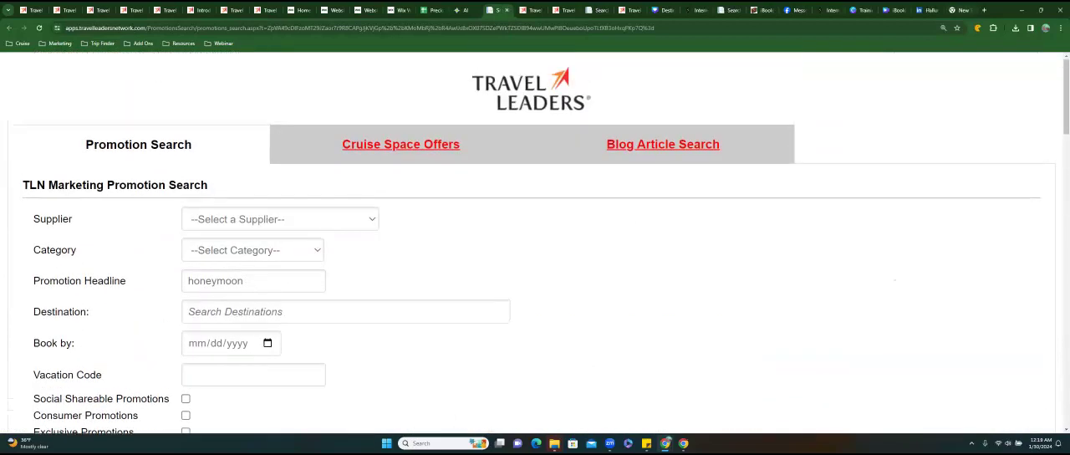
Go to the iBookiGo website's Cruises page and open its Carnival Cruise page.
left_click(962, 10)
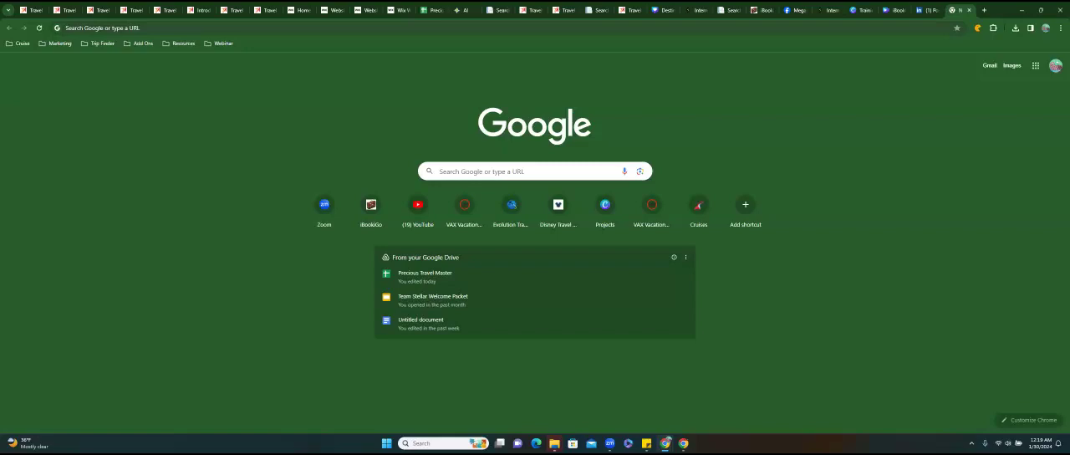
left_click(762, 10)
left_click(380, 157)
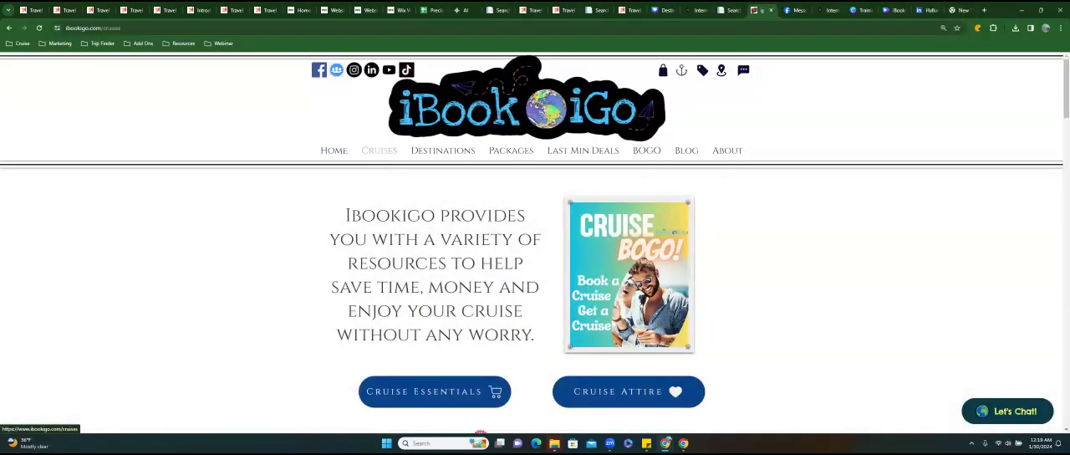
scroll(380, 157, "down", 1)
scroll(380, 157, "down", 6)
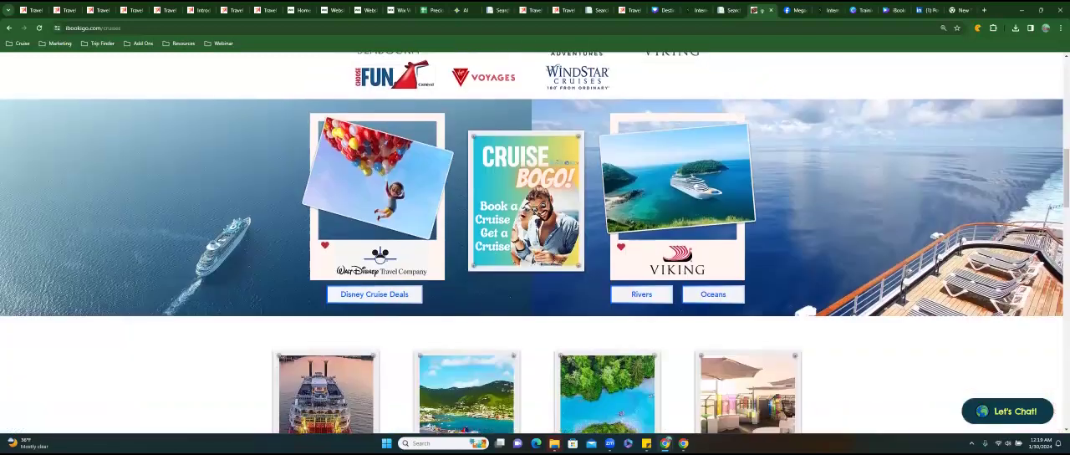
scroll(464, 159, "down", 3)
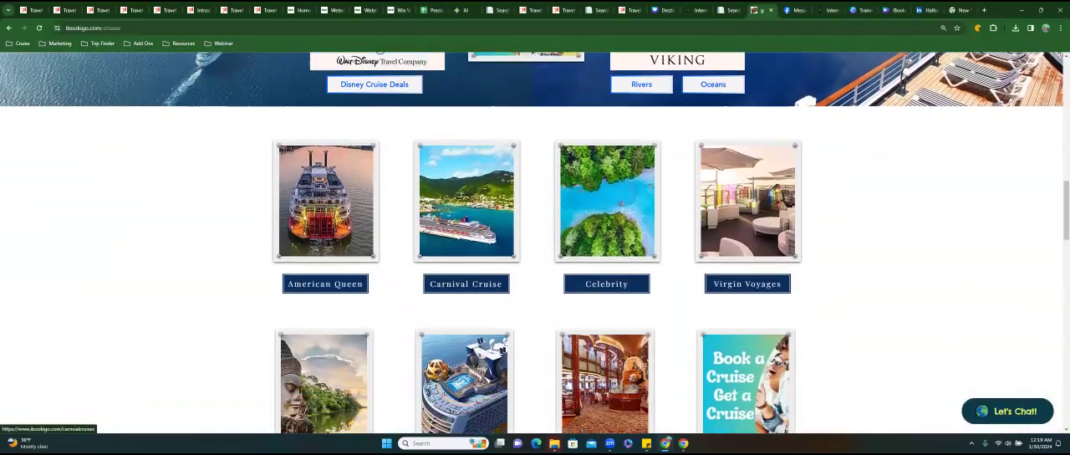
scroll(464, 159, "down", 2)
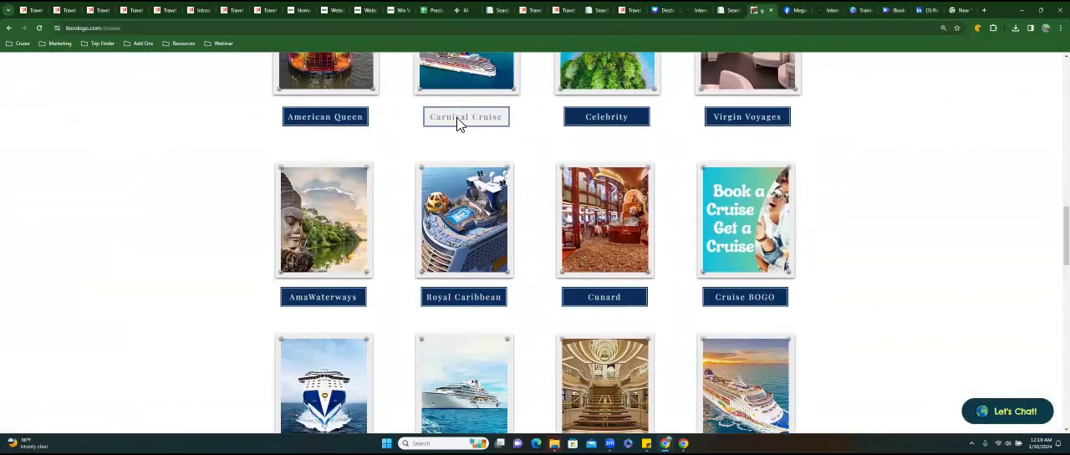
left_click(460, 115)
Open the Carnival Weddings "Sail Away With Love" brochure from the Carnival page's image tiles and view its cover.
scroll(535, 243, "down", 3)
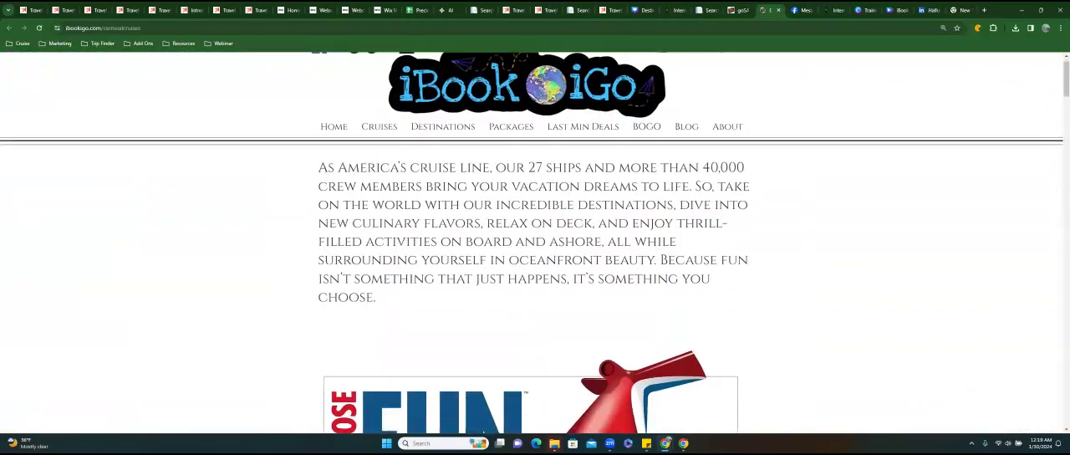
scroll(535, 242, "down", 1)
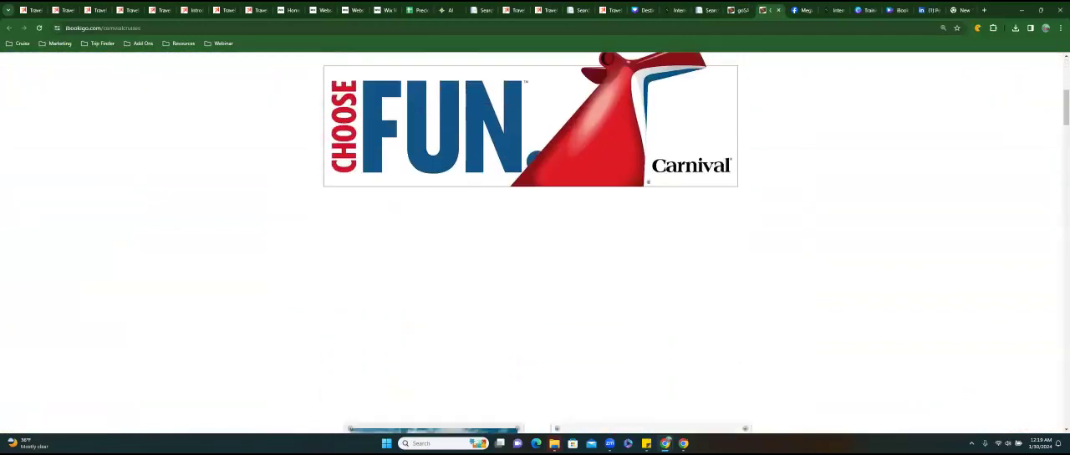
scroll(535, 242, "down", 1)
scroll(535, 242, "down", 1)
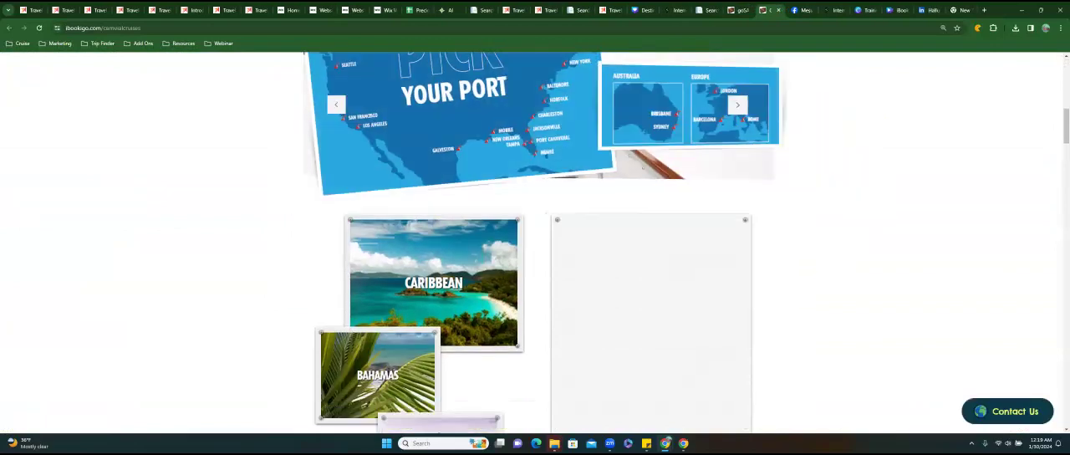
scroll(536, 242, "down", 1)
scroll(535, 243, "down", 3)
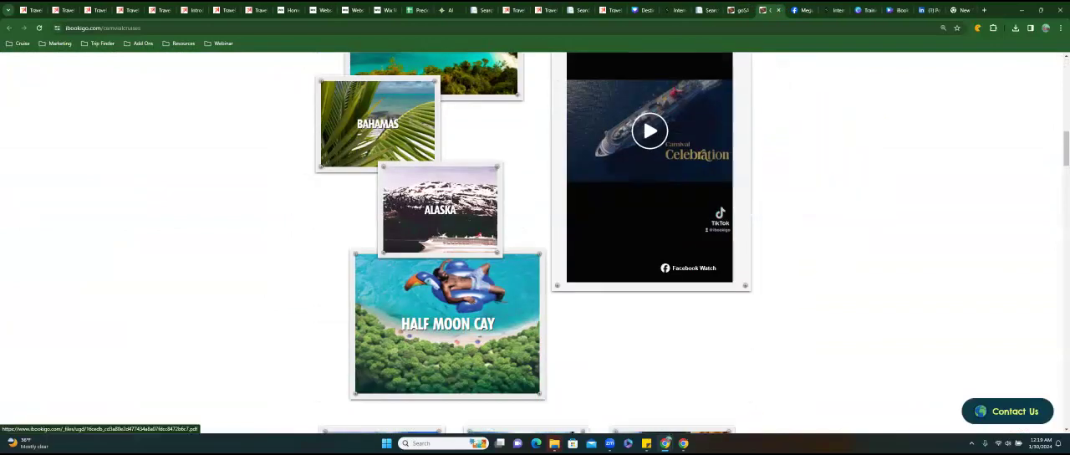
scroll(535, 243, "down", 1)
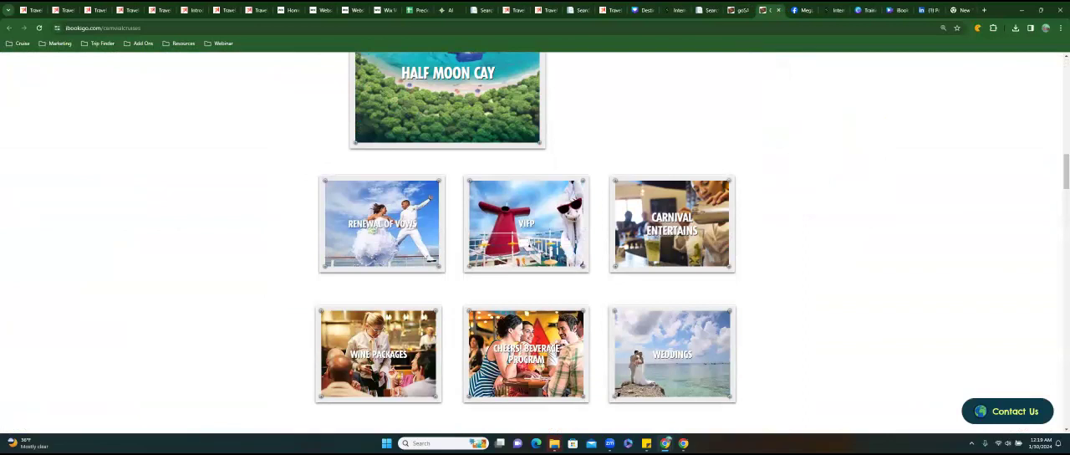
scroll(535, 243, "down", 1)
left_click(526, 229)
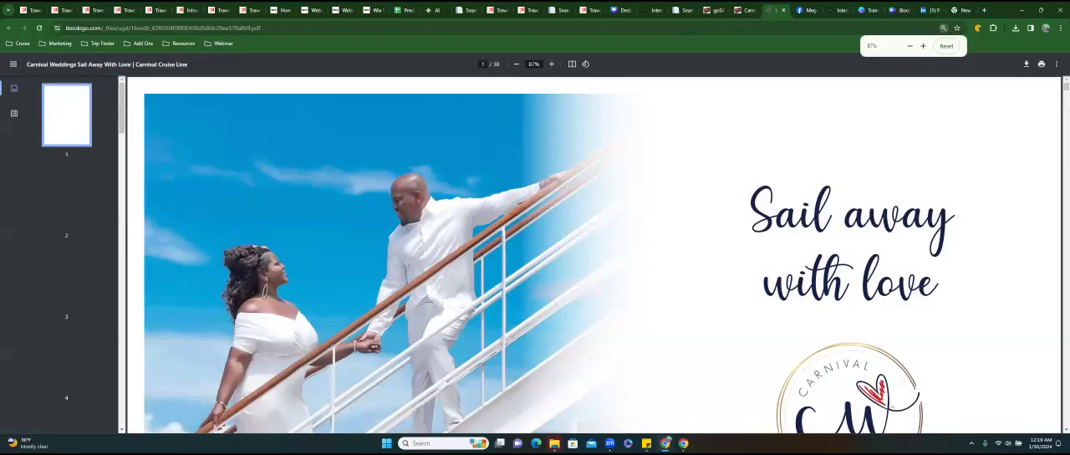
scroll(594, 255, "down", 5)
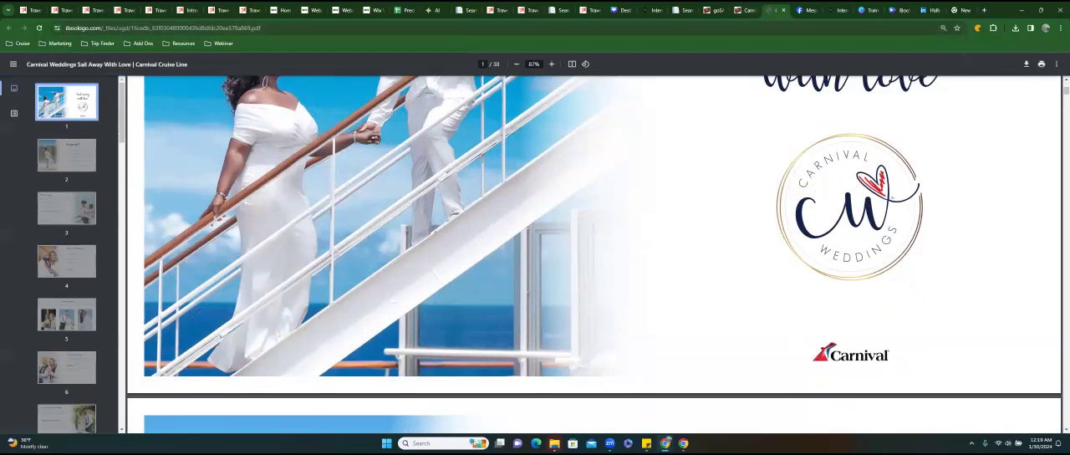
Switch to the Wix editor and review the image tiles on the Romance page.
left_click(744, 11)
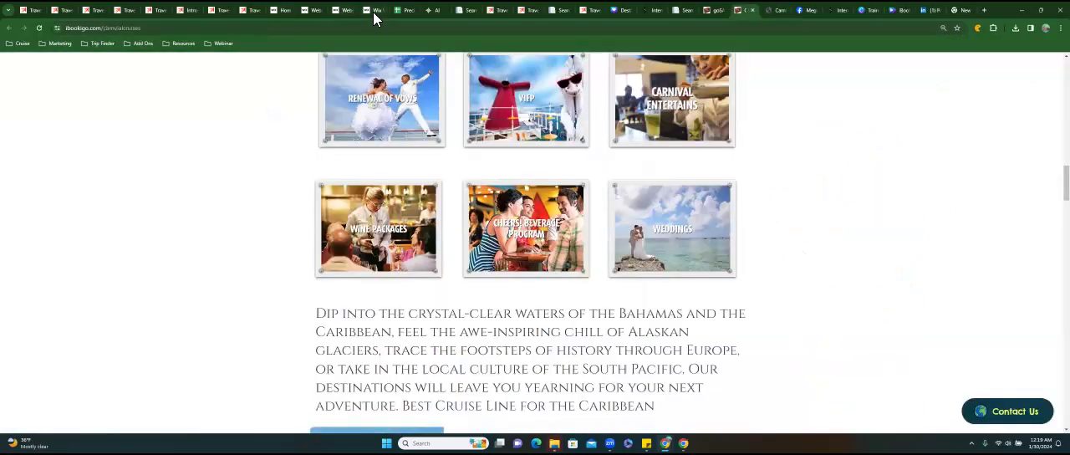
left_click(372, 11)
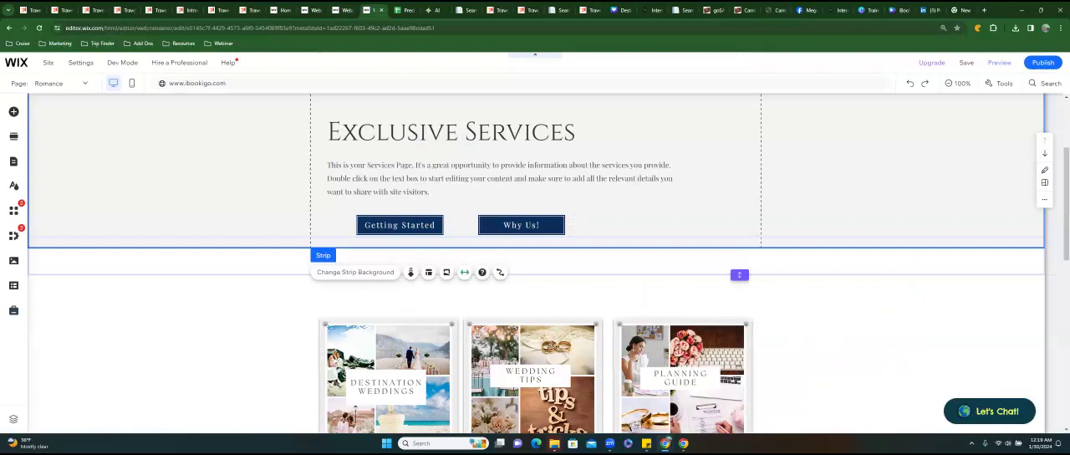
scroll(535, 264, "down", 5)
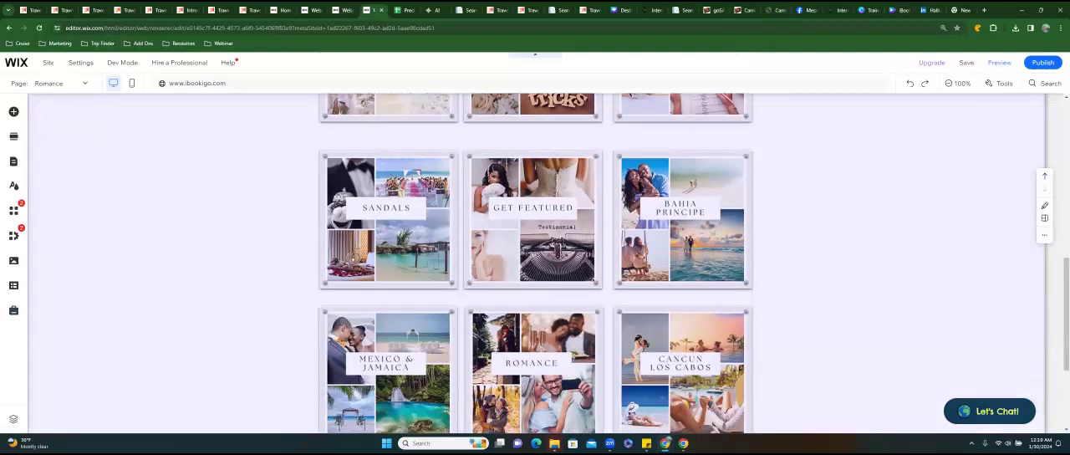
scroll(535, 265, "down", 2)
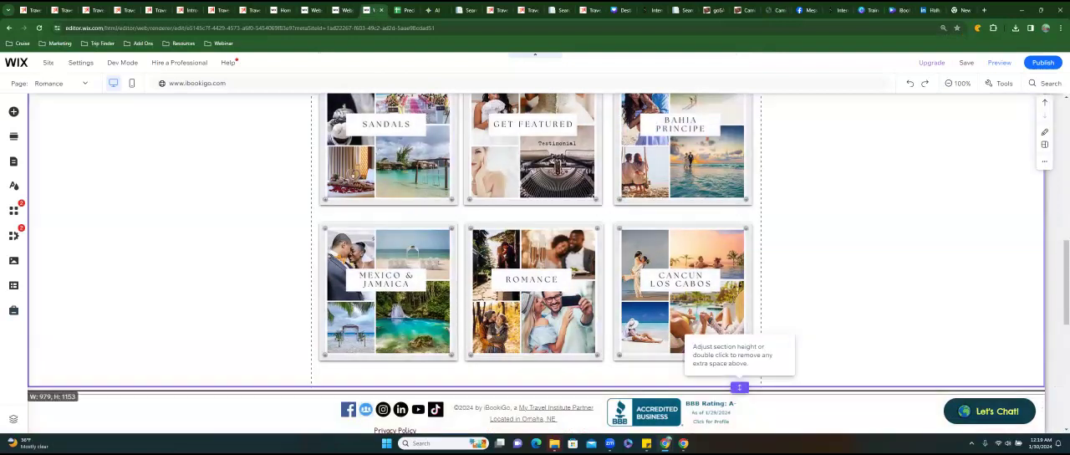
left_click_drag(739, 388, 739, 344)
scroll(739, 335, "up", 5)
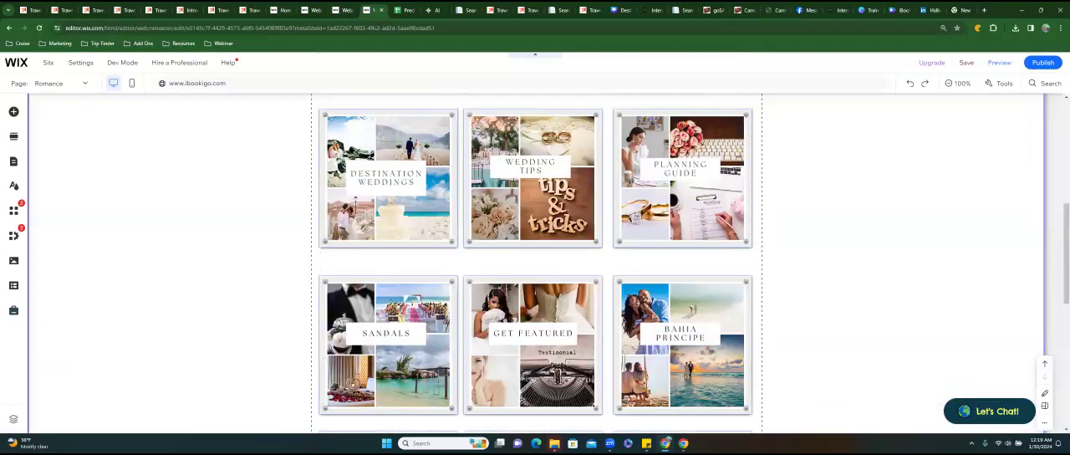
scroll(394, 209, "up", 6)
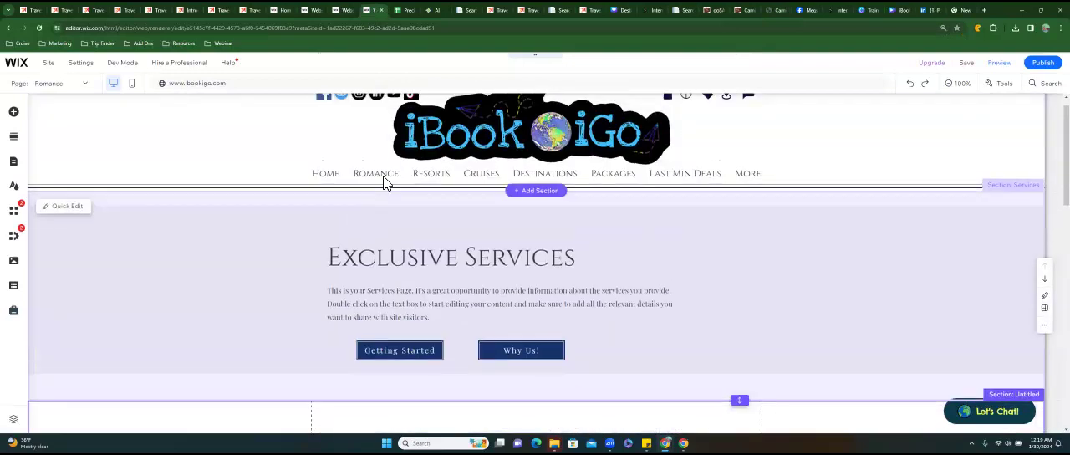
Open the Carnival Cruise Landing Page for editing from the site's menu management.
left_click(386, 182)
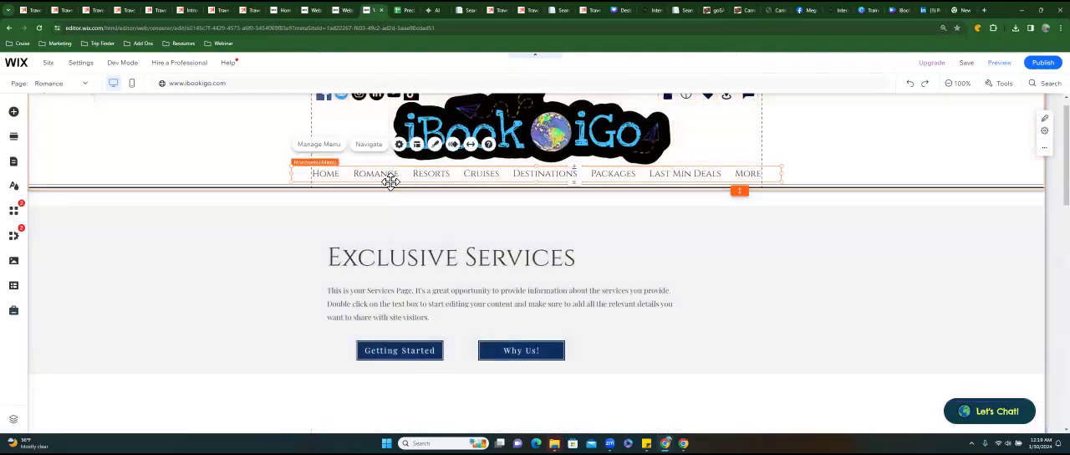
left_click(328, 148)
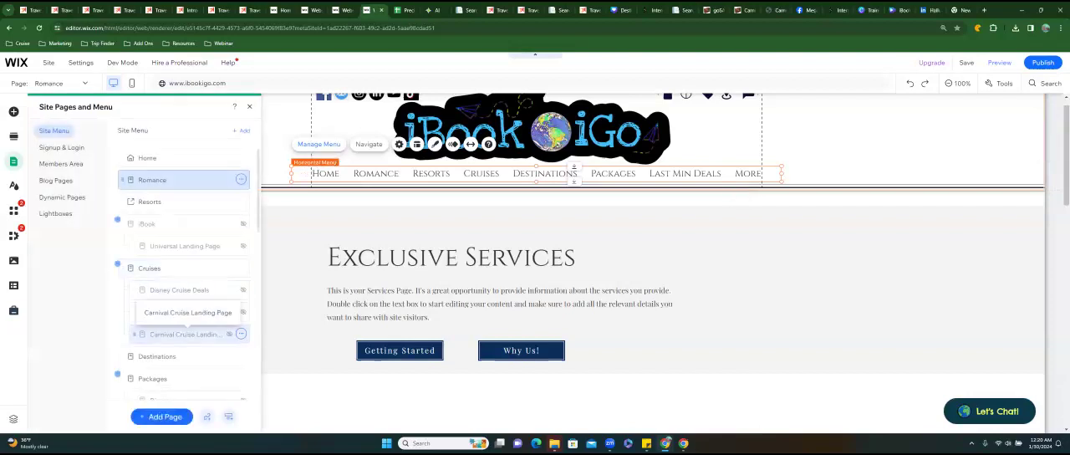
left_click(184, 334)
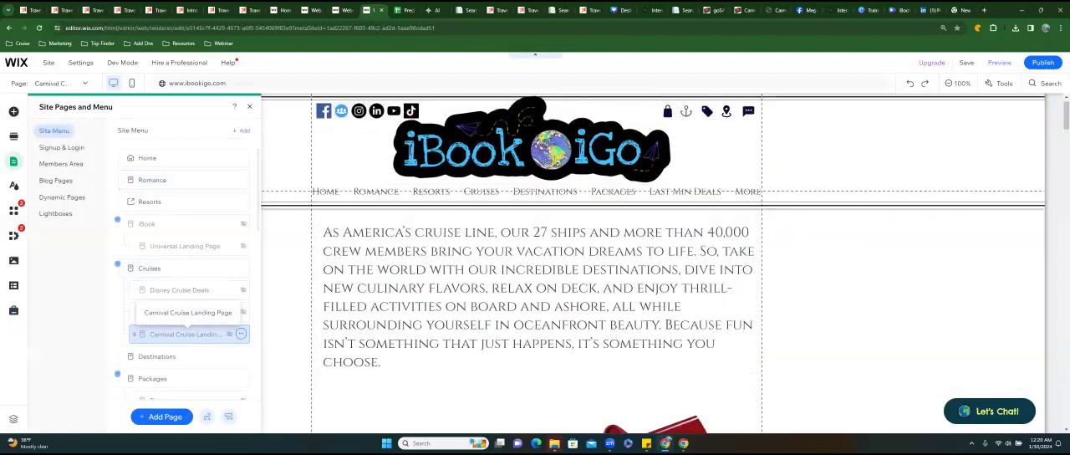
Locate the Renewal of Vows and Weddings image tiles on the Carnival page and select the Weddings tile.
scroll(536, 284, "down", 5)
scroll(535, 268, "down", 5)
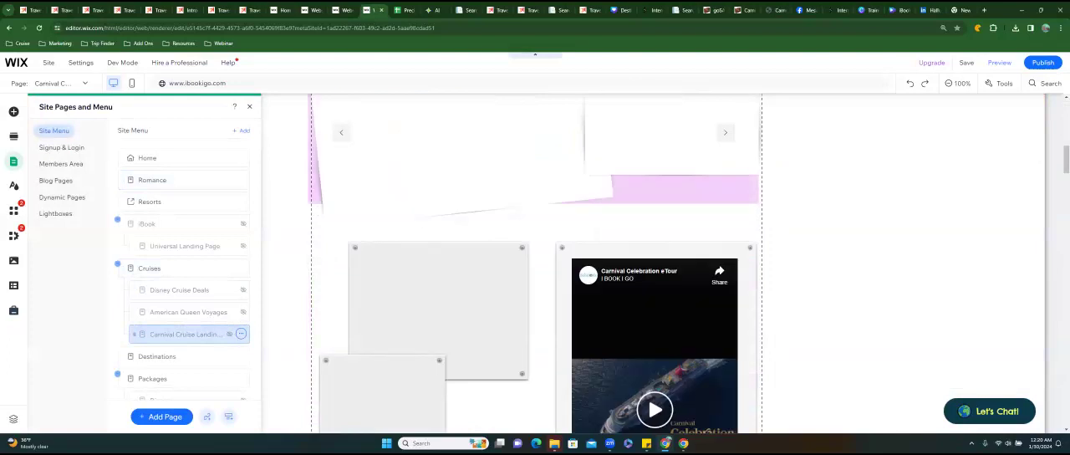
scroll(535, 268, "down", 1)
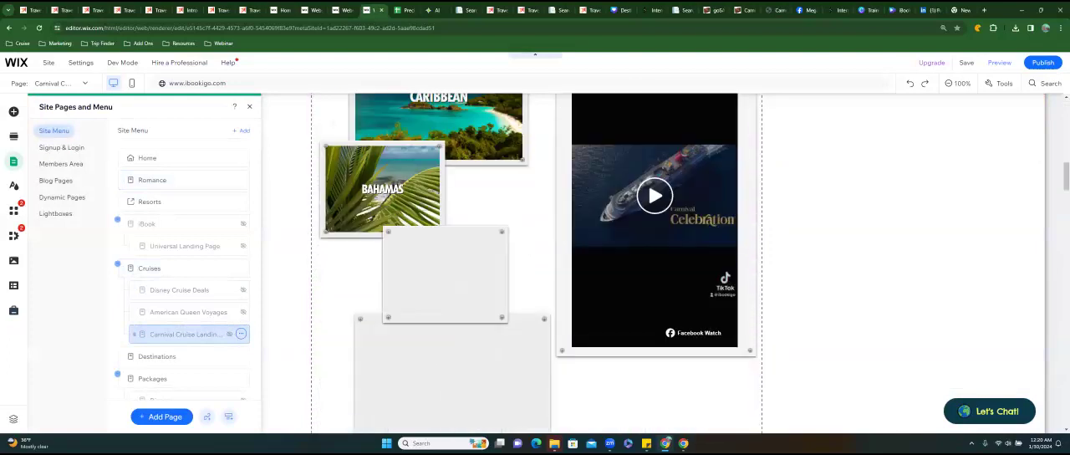
scroll(535, 268, "down", 3)
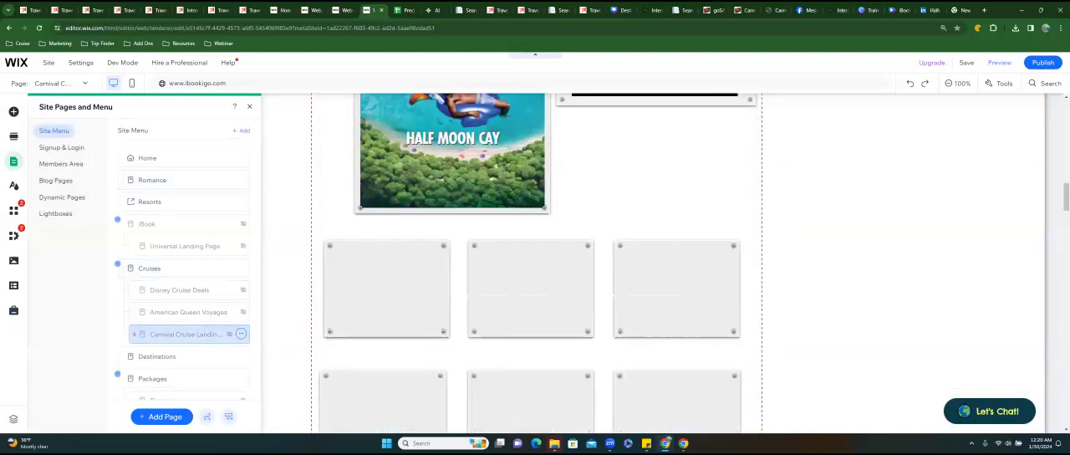
scroll(535, 268, "down", 2)
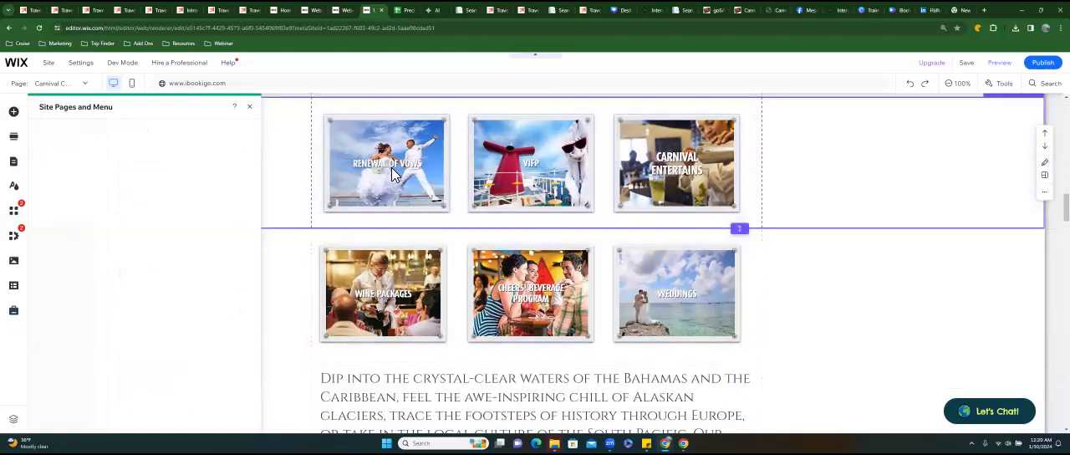
left_click(378, 160)
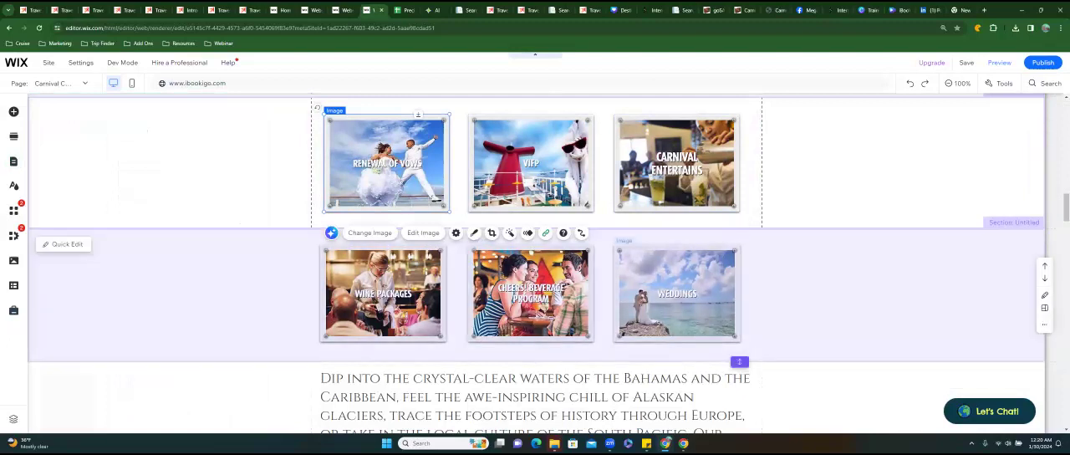
left_click(677, 292)
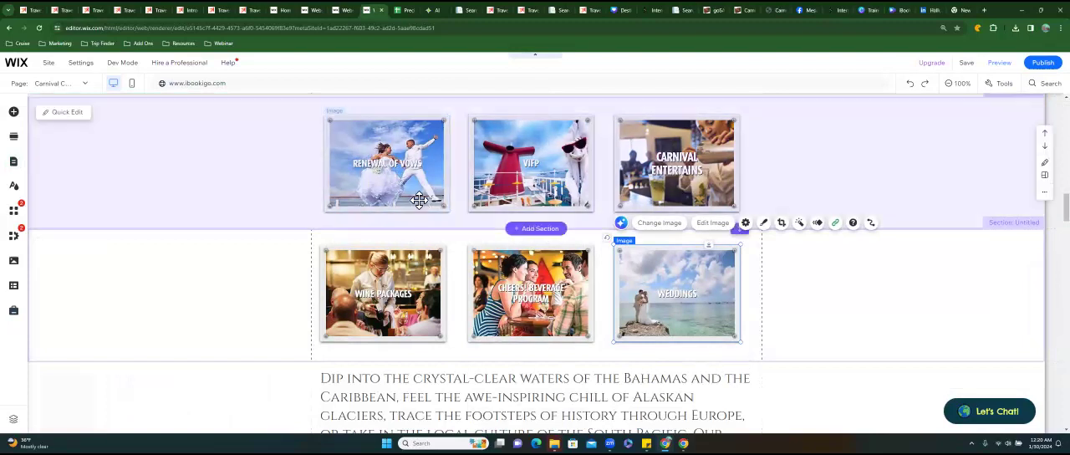
left_click(420, 201)
left_click(824, 288)
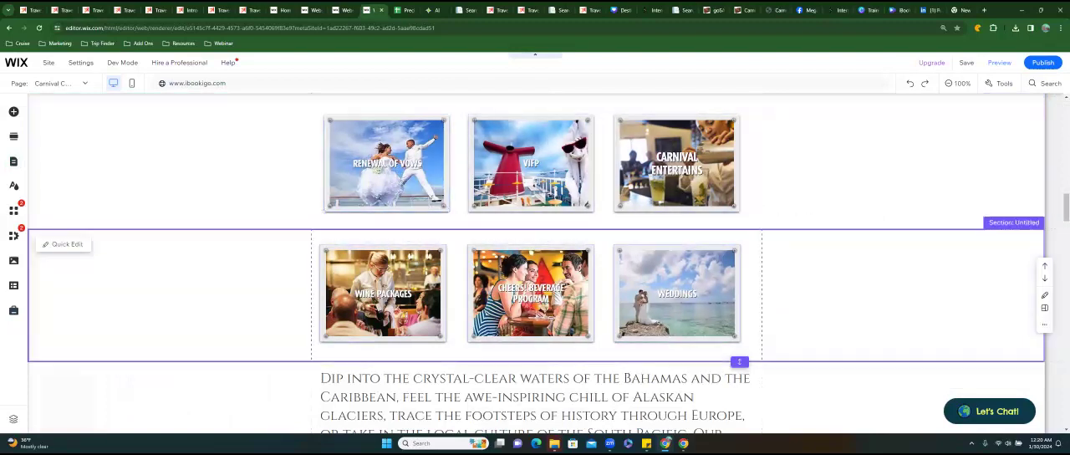
left_click(677, 292)
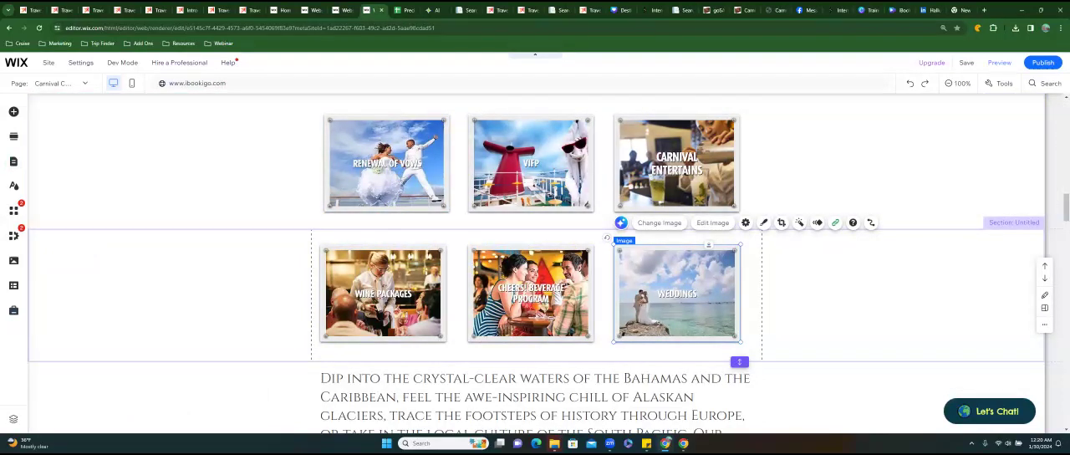
right_click(666, 276)
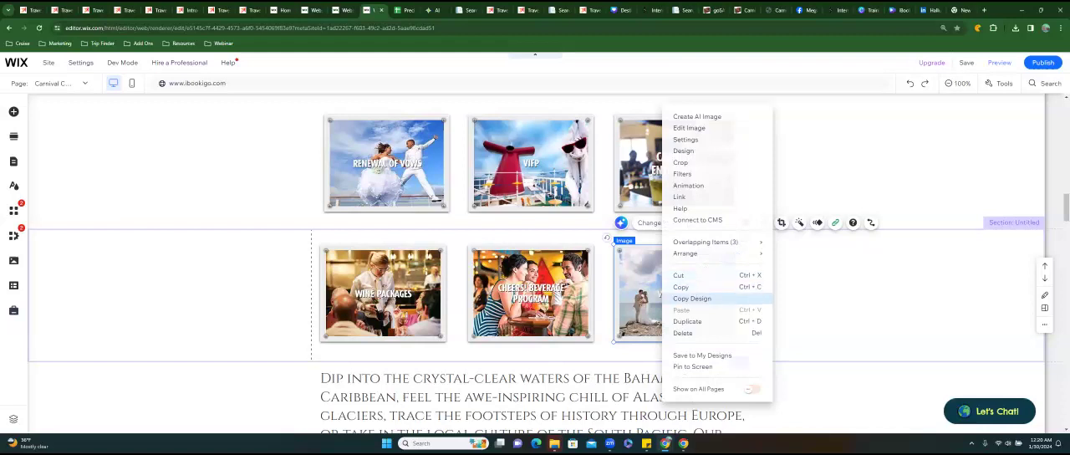
left_click(693, 298)
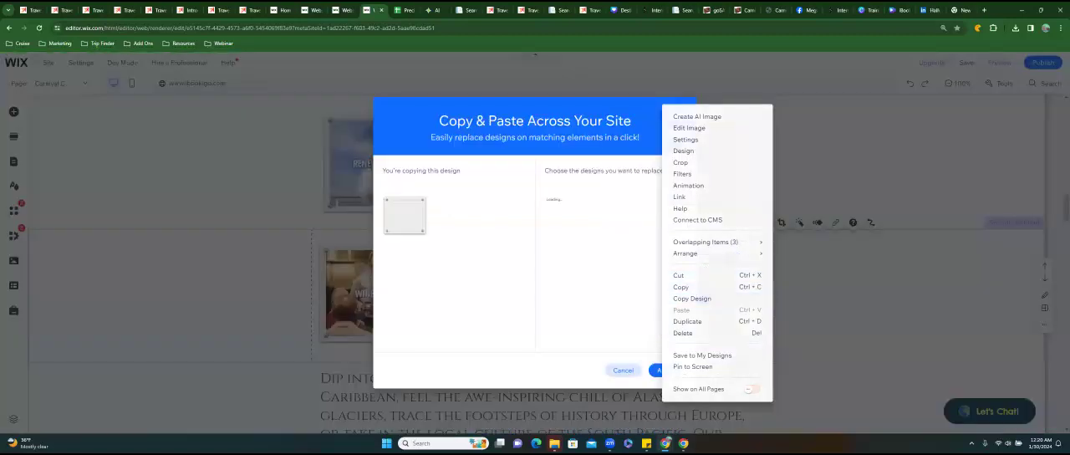
key("Escape")
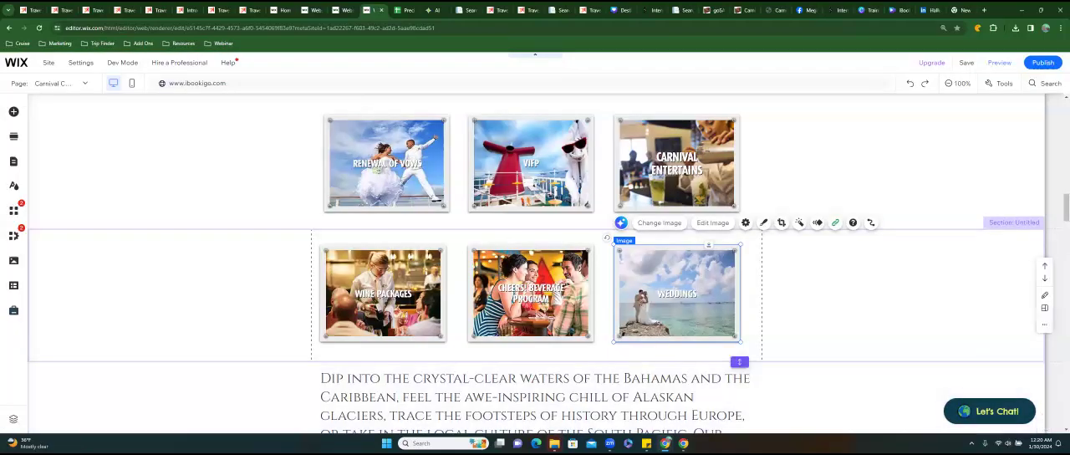
Save the Weddings image tile to My Designs under the name "Cruise Button 1 Wedding".
right_click(683, 276)
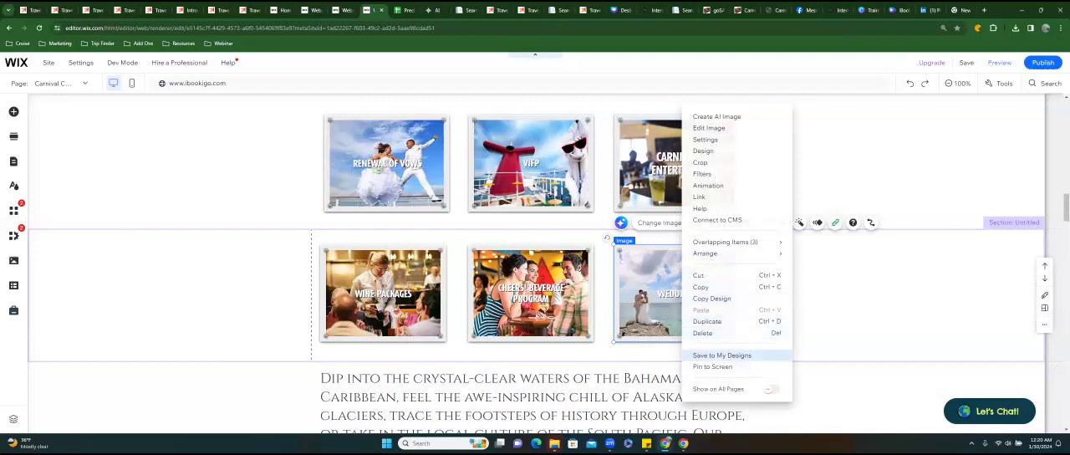
left_click(722, 356)
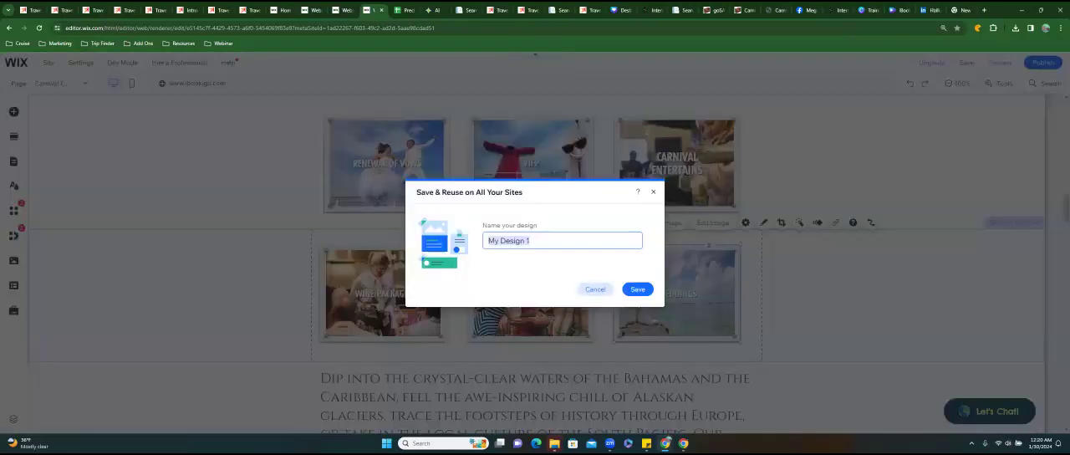
type("Cr")
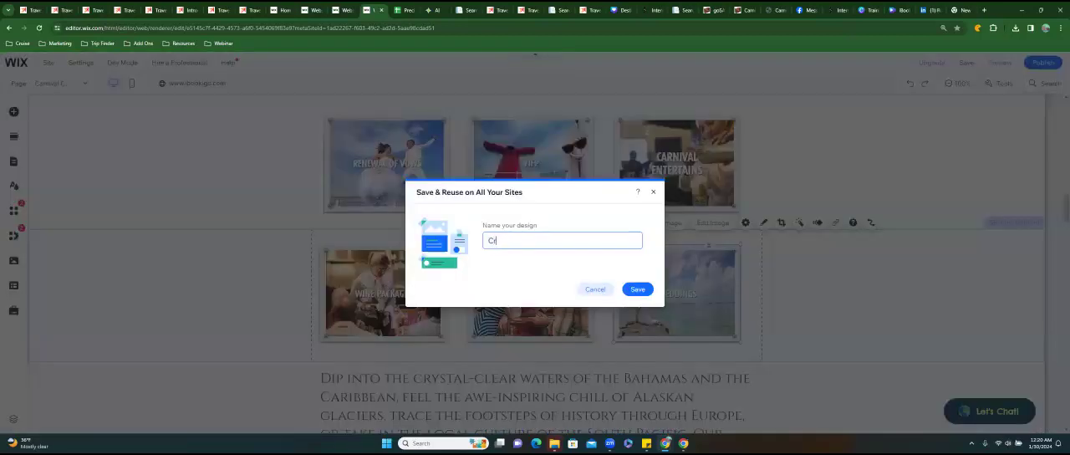
type("uise Button 1 Wedding")
left_click(638, 289)
Save the Renewal of Vows image tile to My Designs under the name "Cruise Button Renewals 2".
left_click(391, 179)
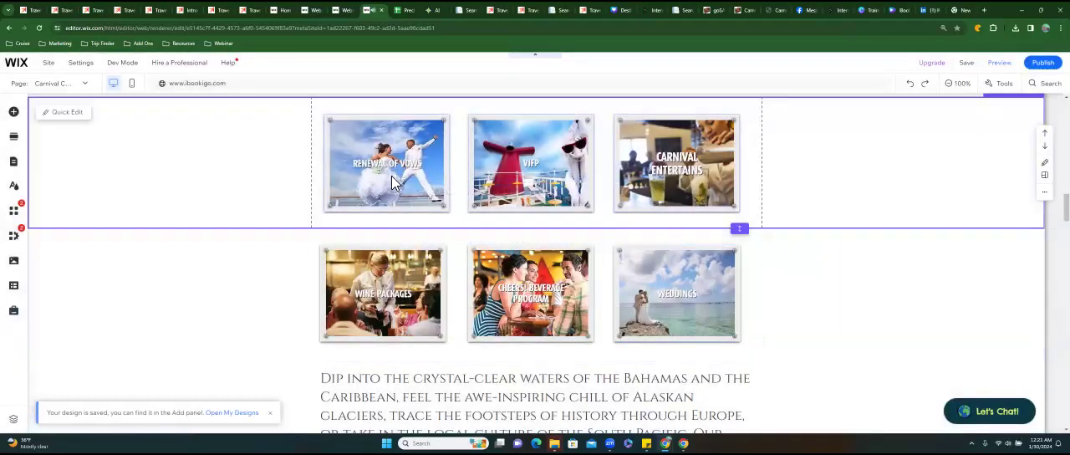
right_click(392, 183)
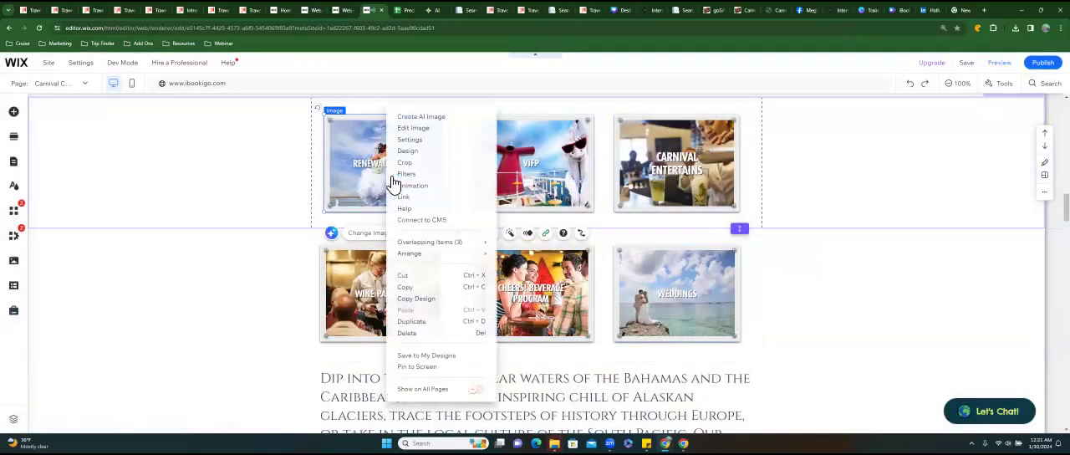
left_click(443, 355)
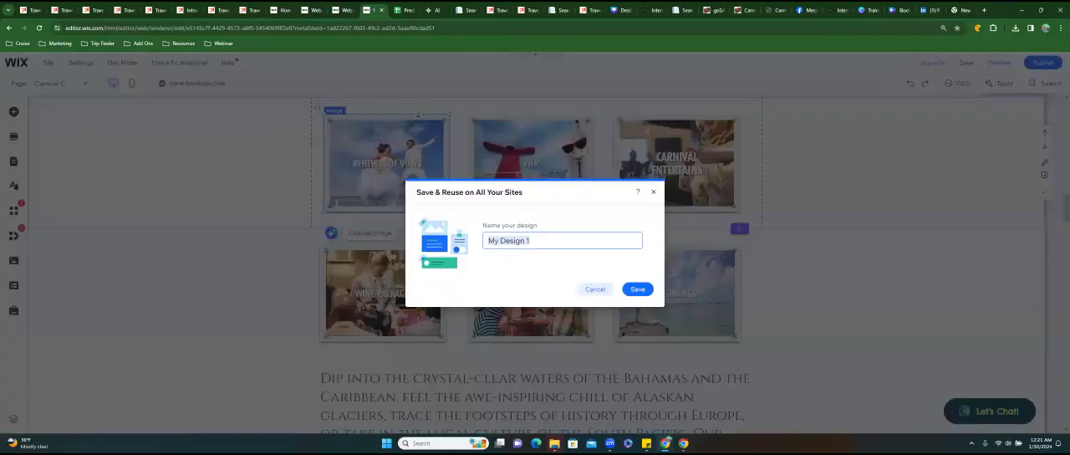
type("Cruise Button Rene")
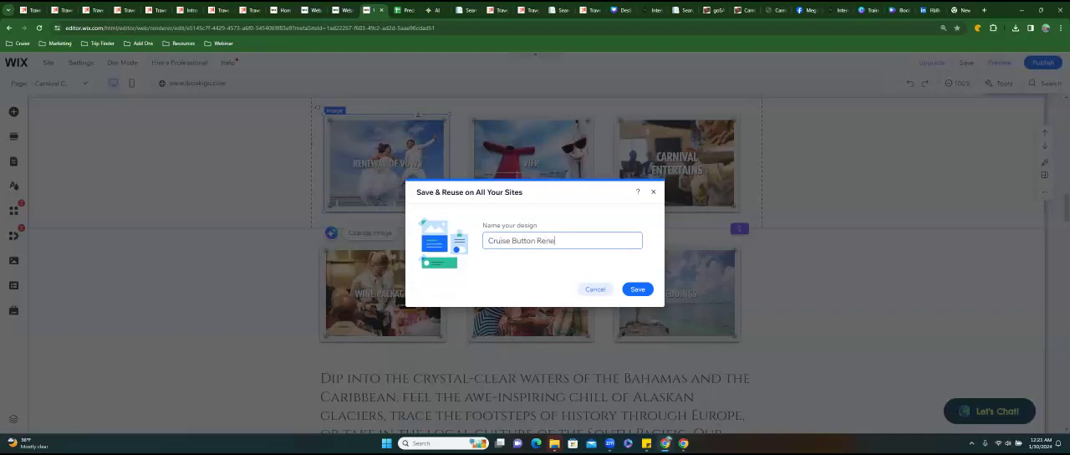
type("wals 2")
left_click(637, 289)
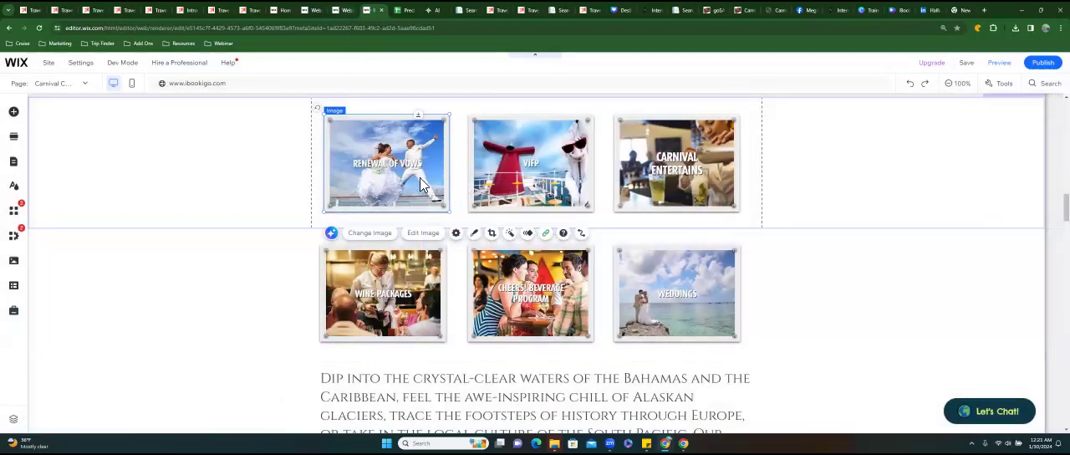
Reduce the height of the intro text section above the Choose Fun banner to about 354 px.
scroll(430, 212, "up", 3)
scroll(431, 216, "up", 15)
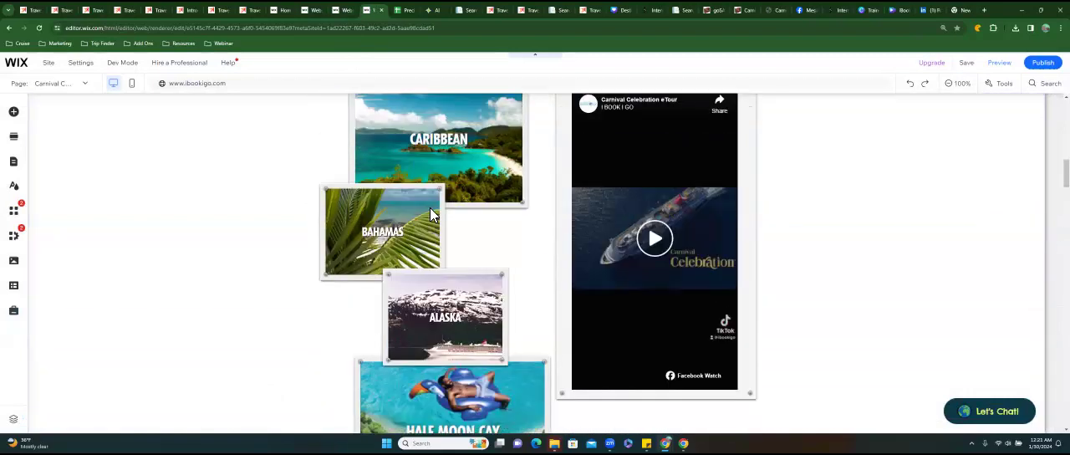
scroll(435, 219, "up", 1)
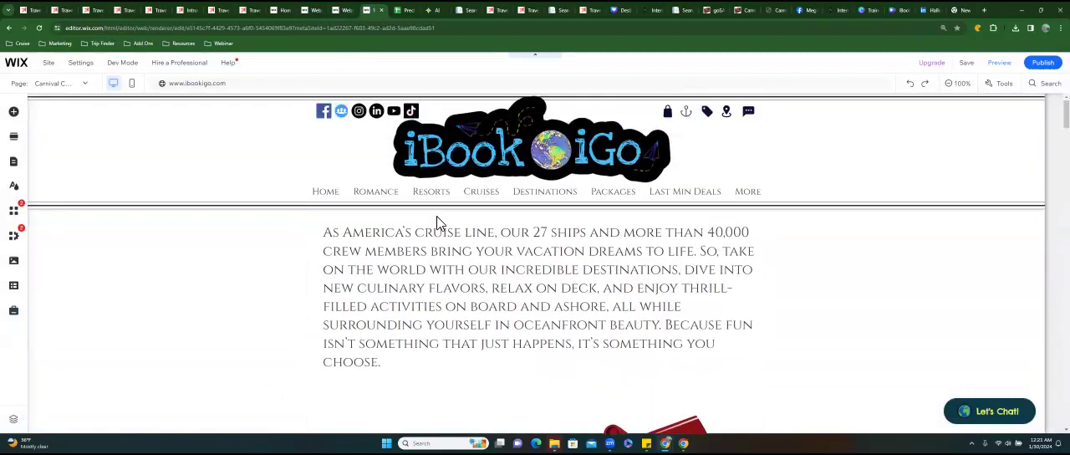
scroll(437, 223, "down", 3)
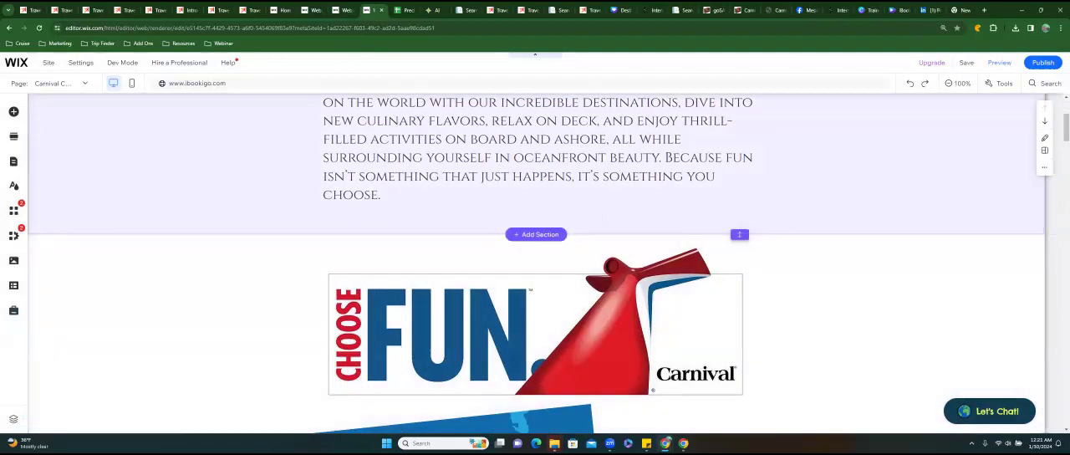
left_click_drag(739, 234, 739, 205)
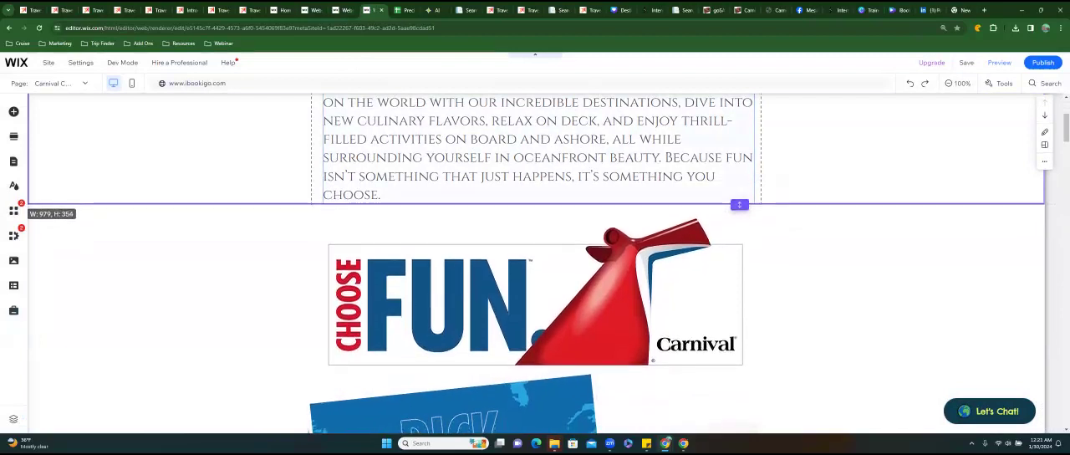
Try moving the Choose Fun banner up against the intro text and check the arrange options for overlapping items.
left_click(585, 293)
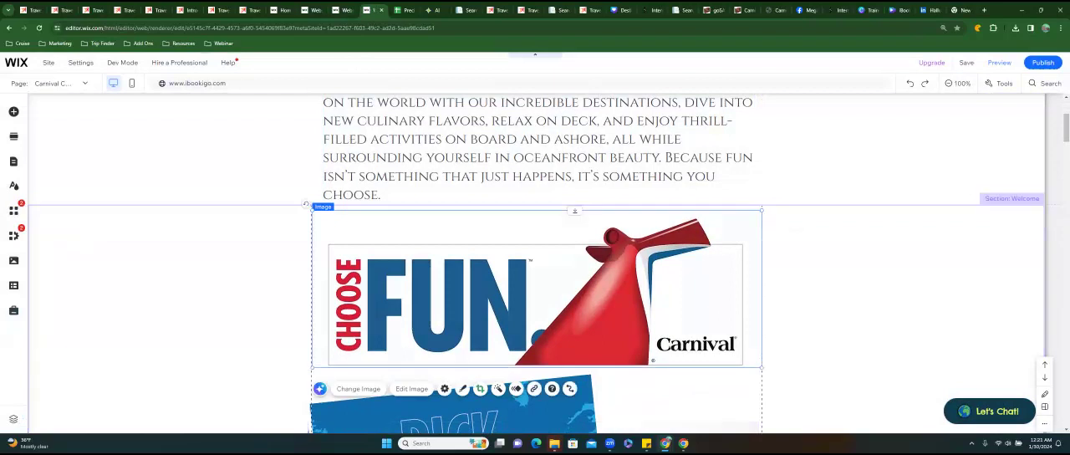
left_click_drag(585, 293, 592, 271)
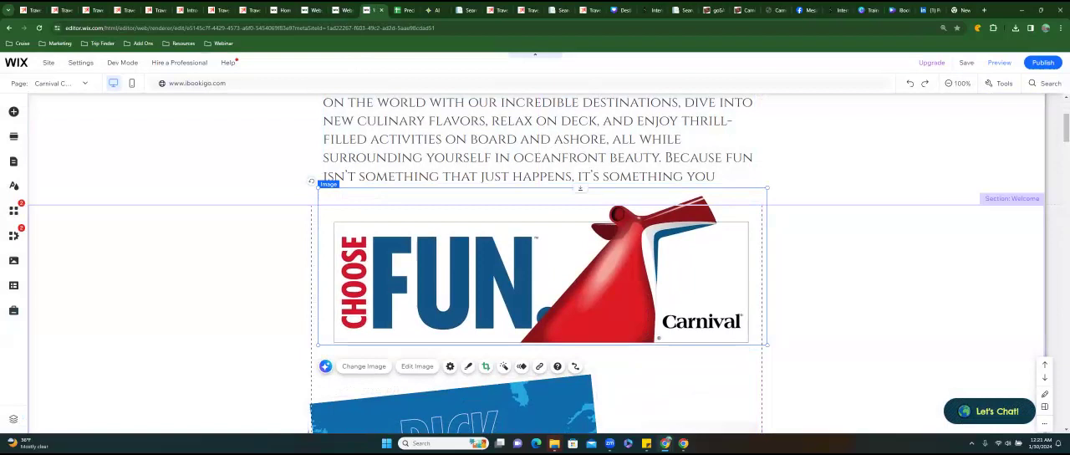
right_click(623, 267)
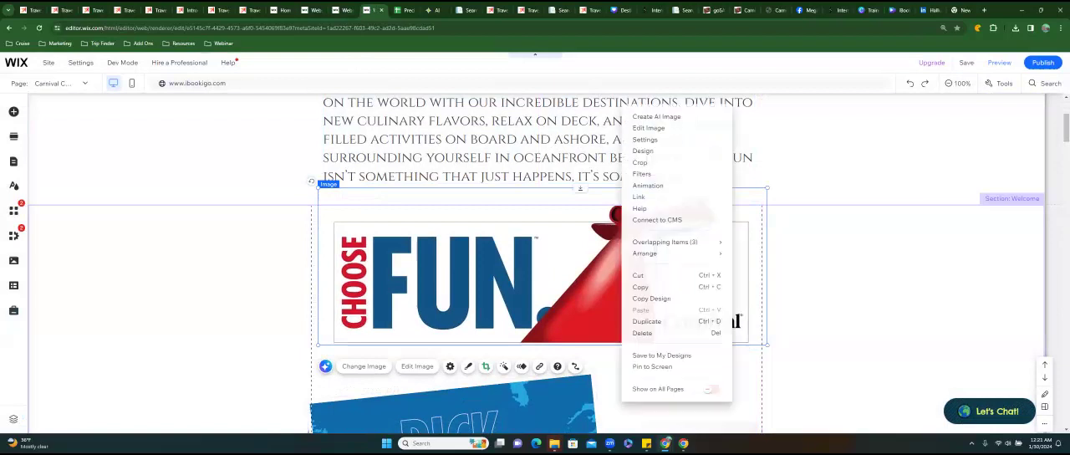
mouse_move(648, 253)
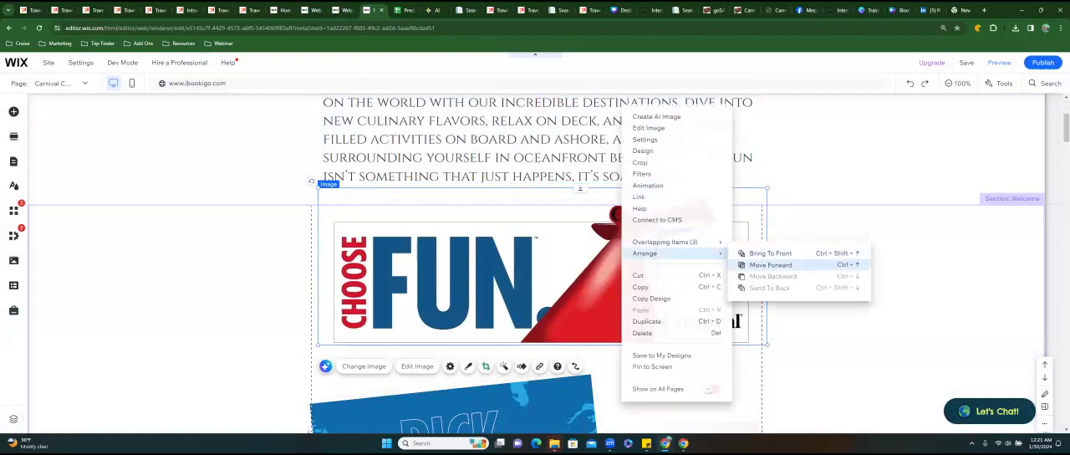
left_click(436, 181)
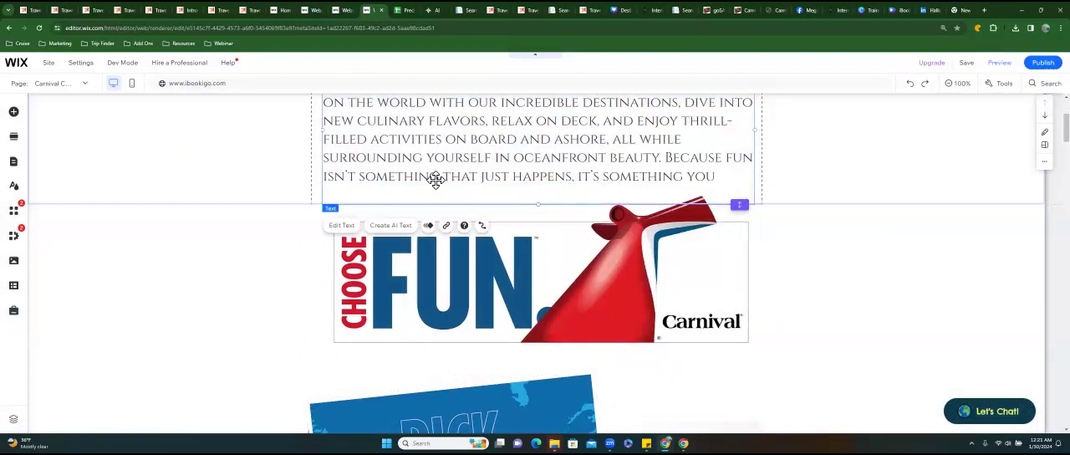
right_click(435, 180)
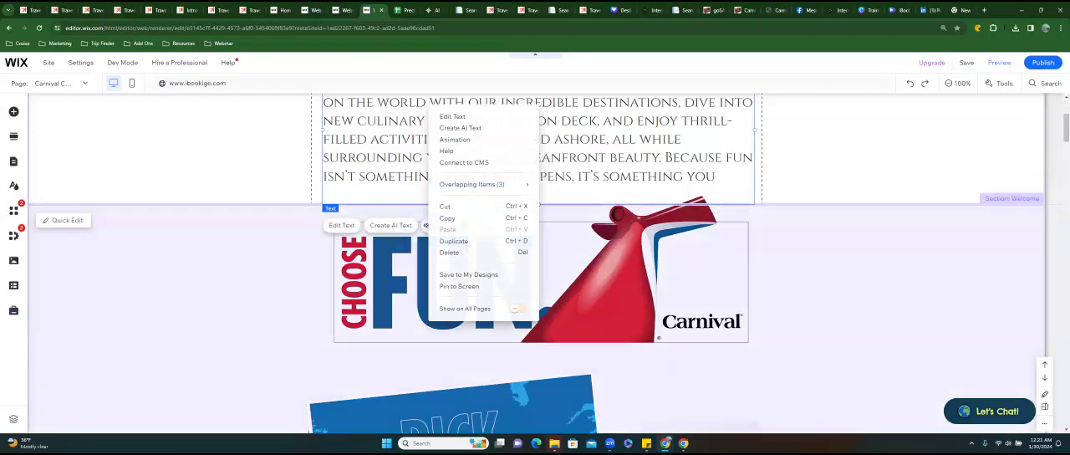
Move the Choose Fun banner down so it sits centred just below the intro text without covering it.
left_click(485, 280)
left_click_drag(485, 280, 483, 293)
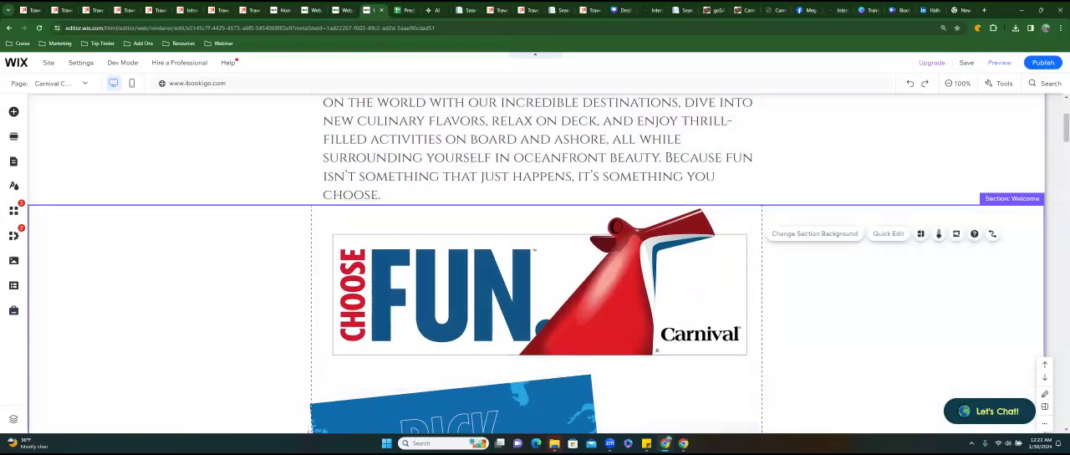
left_click_drag(484, 293, 481, 301)
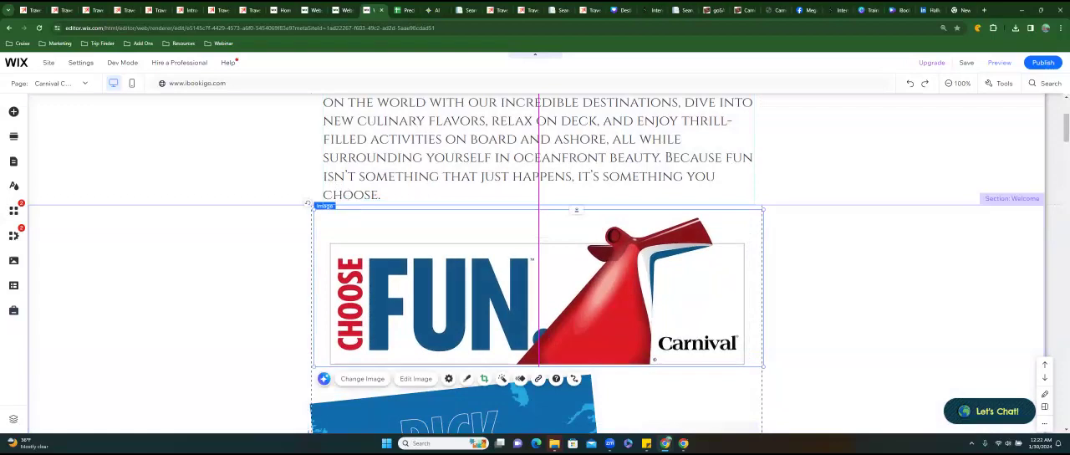
left_click(505, 216)
Open the Romance page for editing through the header menu's page management.
scroll(484, 216, "up", 1)
scroll(485, 222, "up", 1)
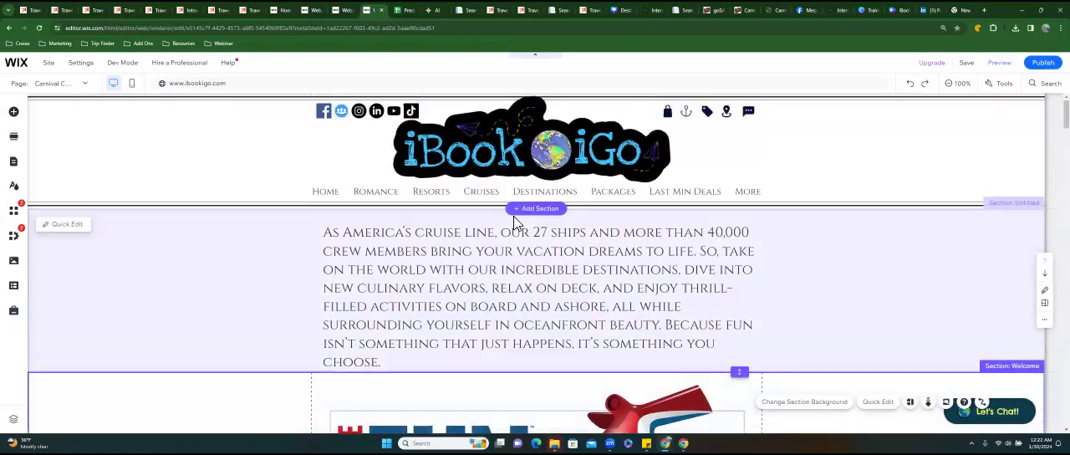
left_click(428, 192)
left_click(428, 192)
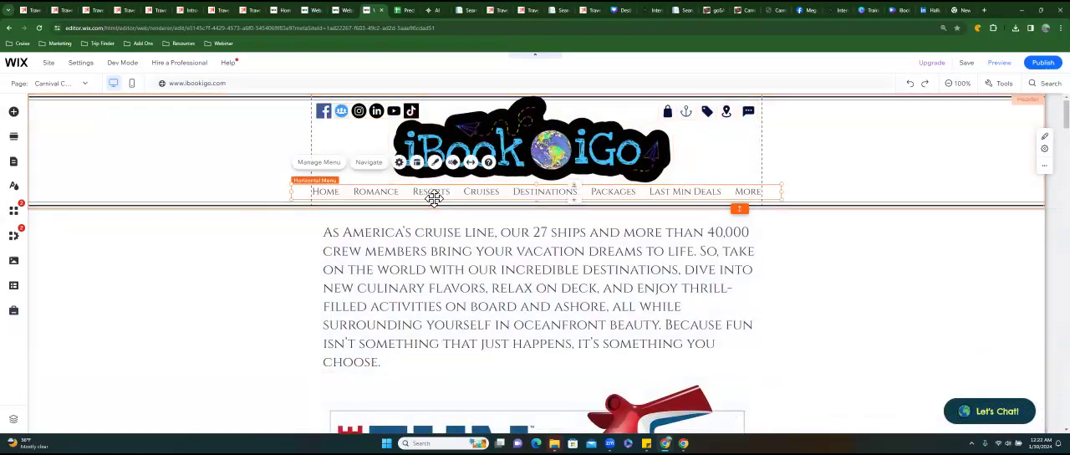
left_click(323, 167)
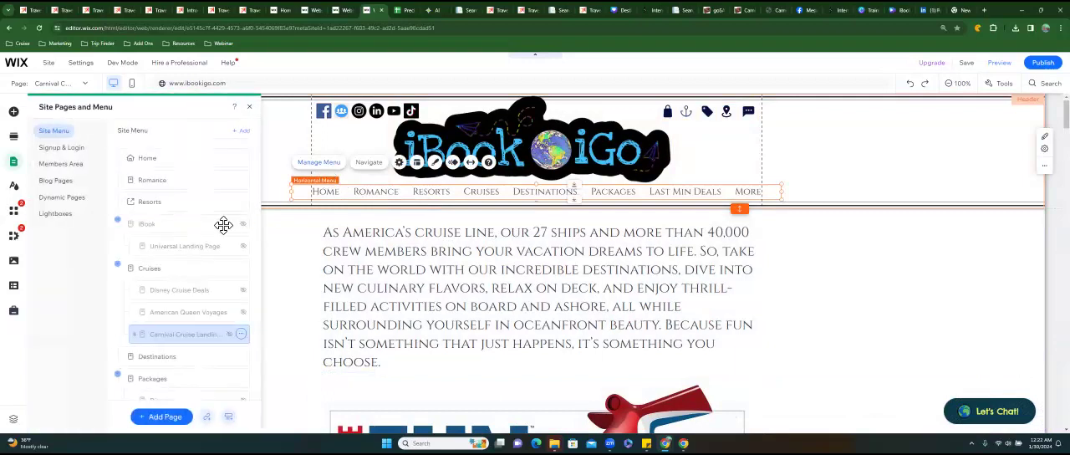
left_click(163, 188)
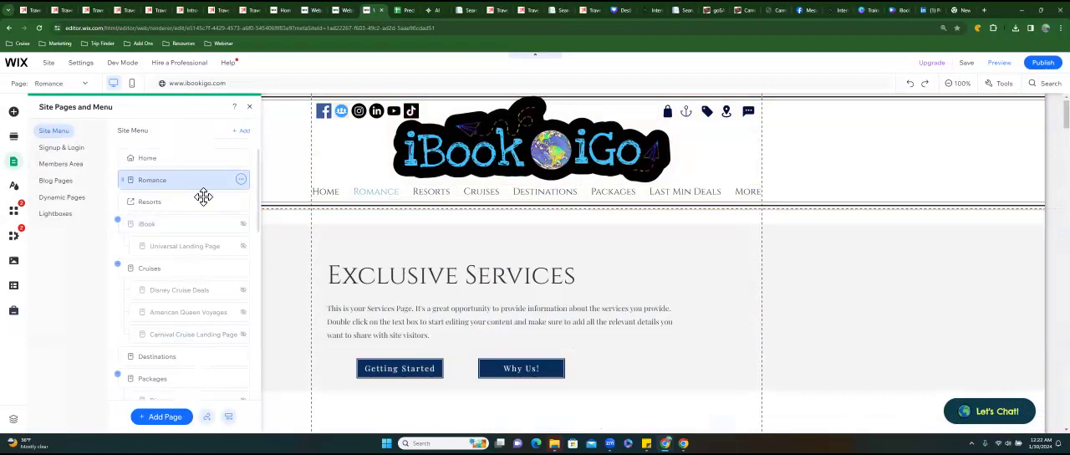
Add the saved Renewal of Vows and Weddings tile designs to the Romance page near its last row of tiles.
scroll(652, 250, "down", 1)
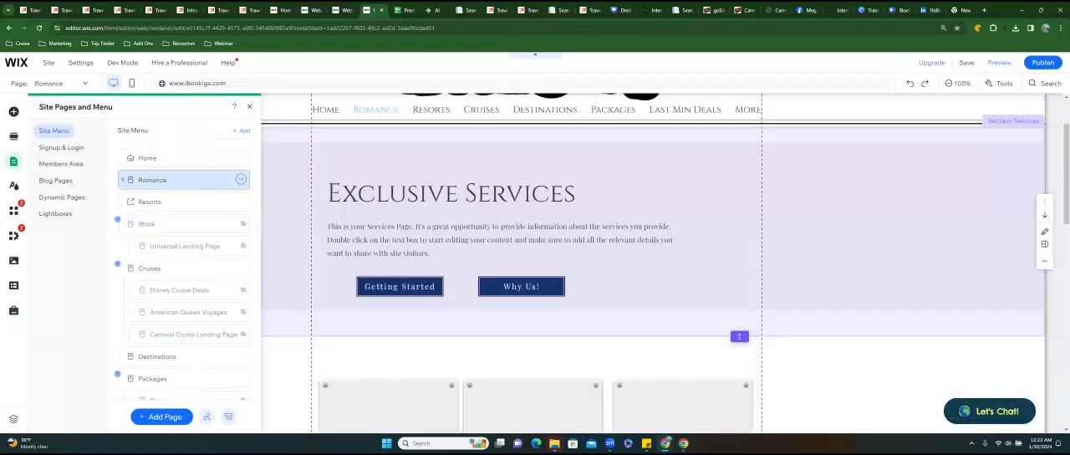
scroll(652, 251, "down", 3)
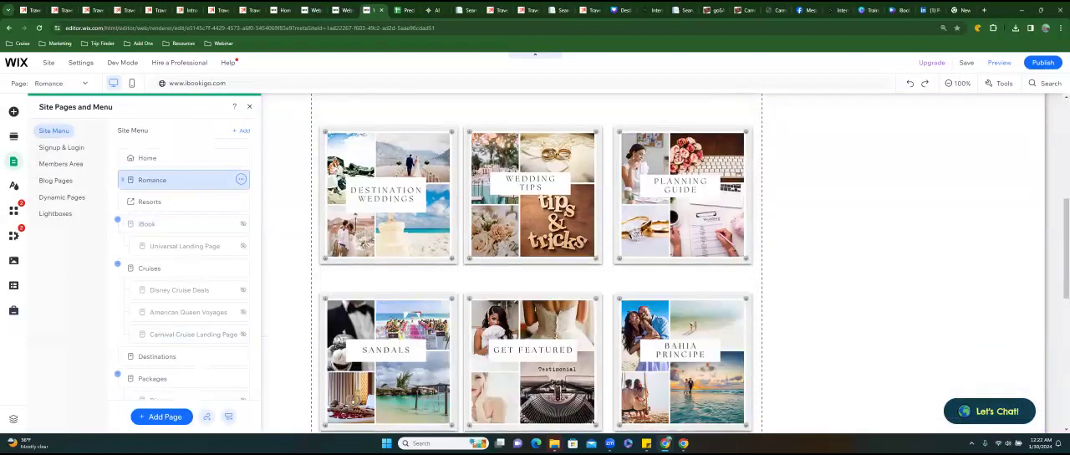
scroll(535, 259, "down", 4)
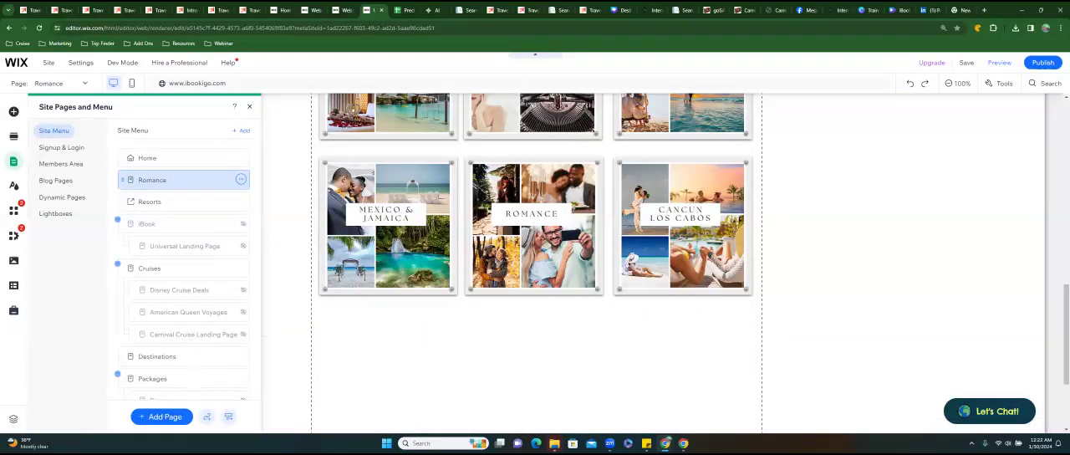
left_click(284, 338)
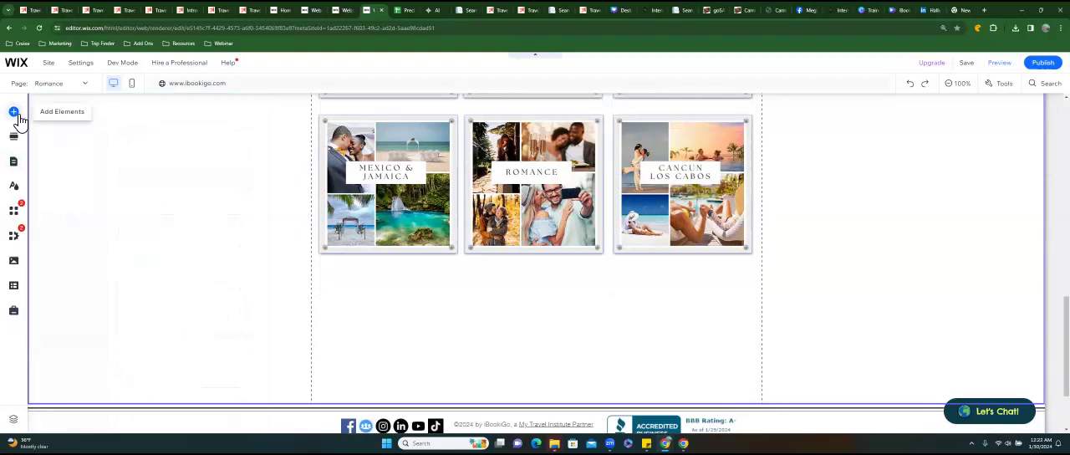
left_click(16, 115)
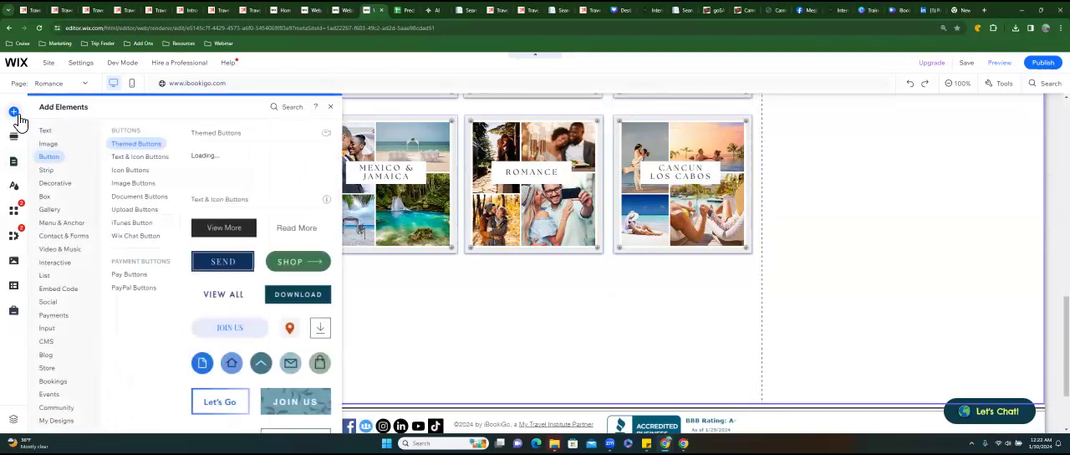
left_click(56, 420)
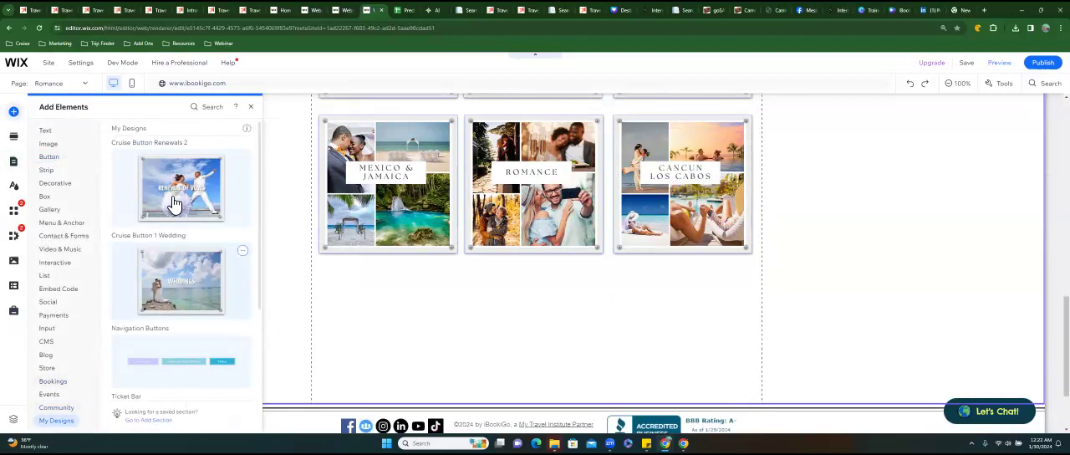
left_click(174, 199)
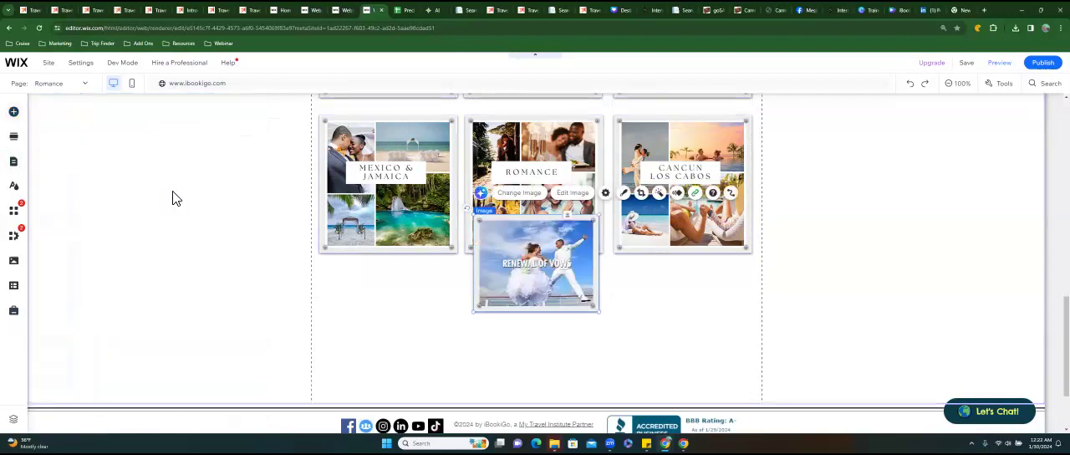
left_click(13, 112)
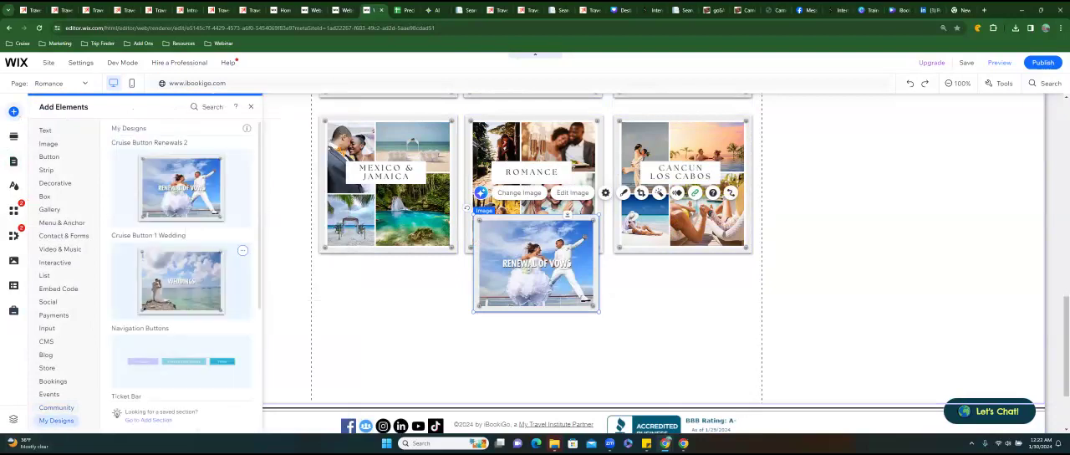
left_click(181, 281)
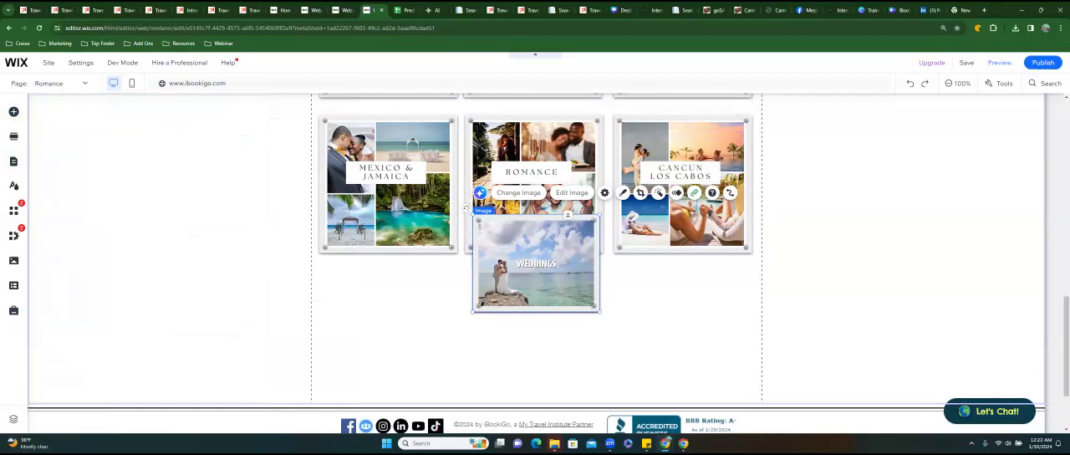
Place the Weddings tile below the Mexico & Jamaica tile and the Renewal of Vows tile below the Cancun Los Cabos tile.
left_click_drag(536, 264, 392, 336)
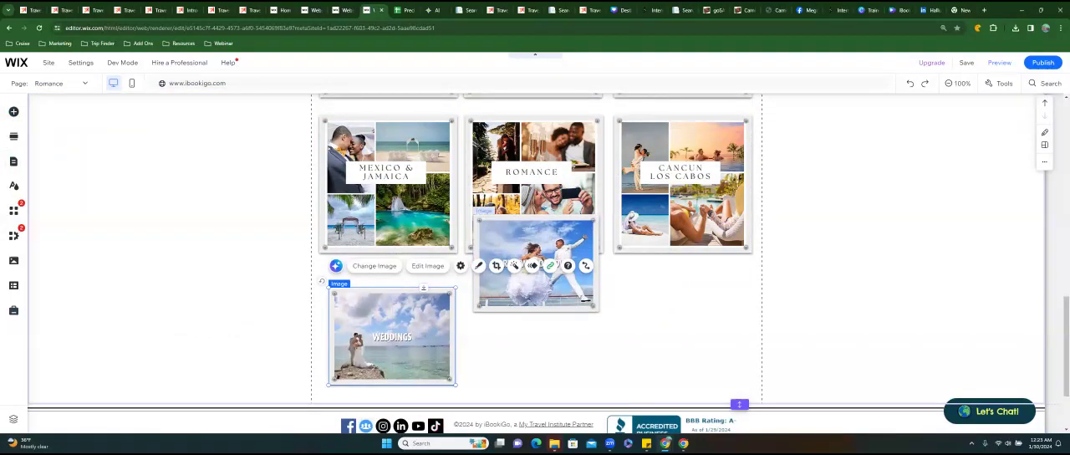
left_click_drag(535, 289, 688, 359)
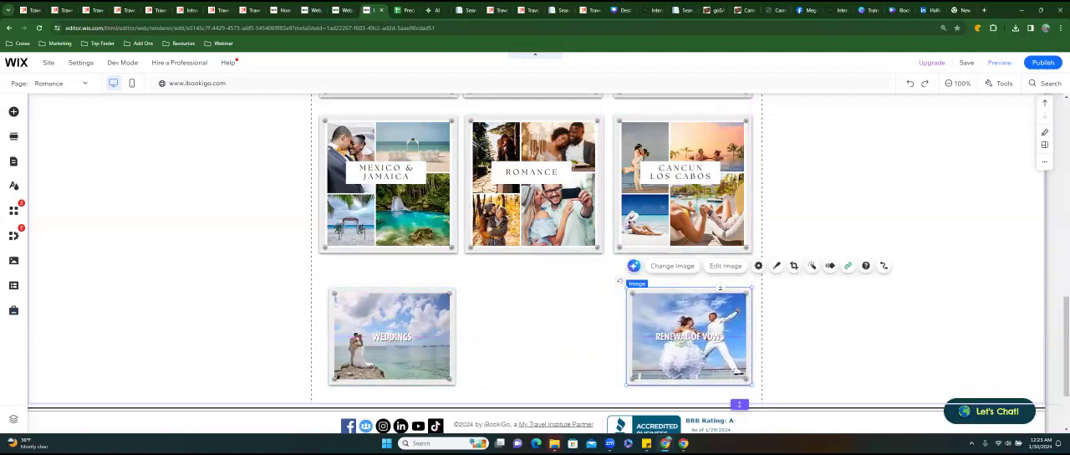
left_click(392, 334)
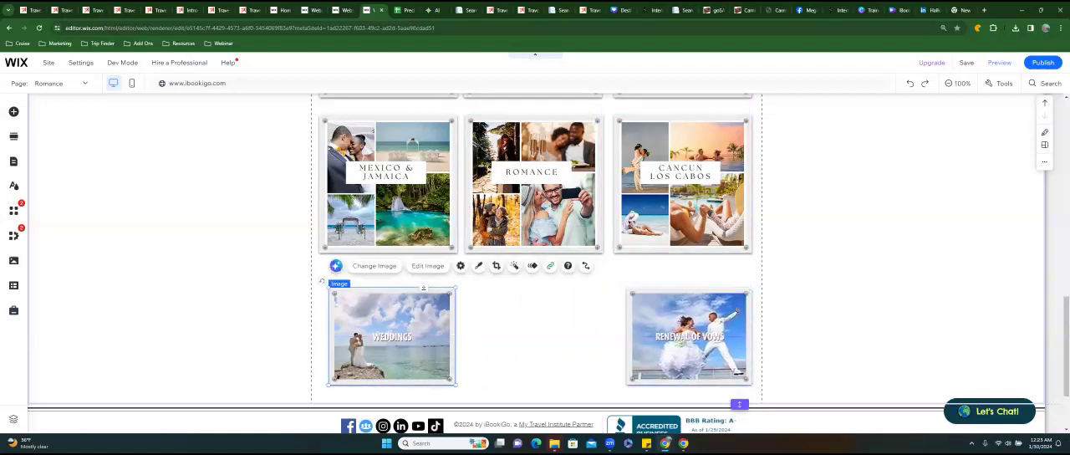
Add the grey container box with corner studs from My Boxes and fit it to tile size between the Weddings and Renewal of Vows tiles.
left_click(14, 114)
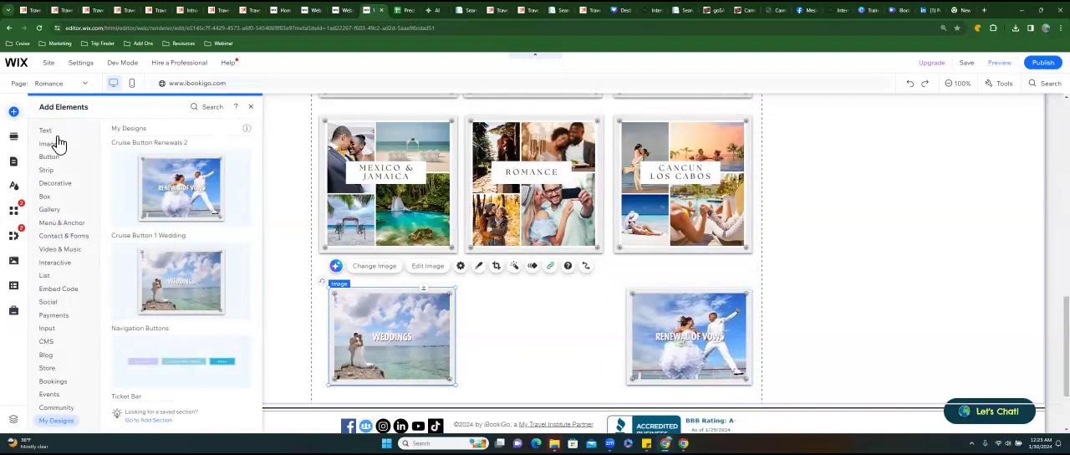
mouse_move(58, 150)
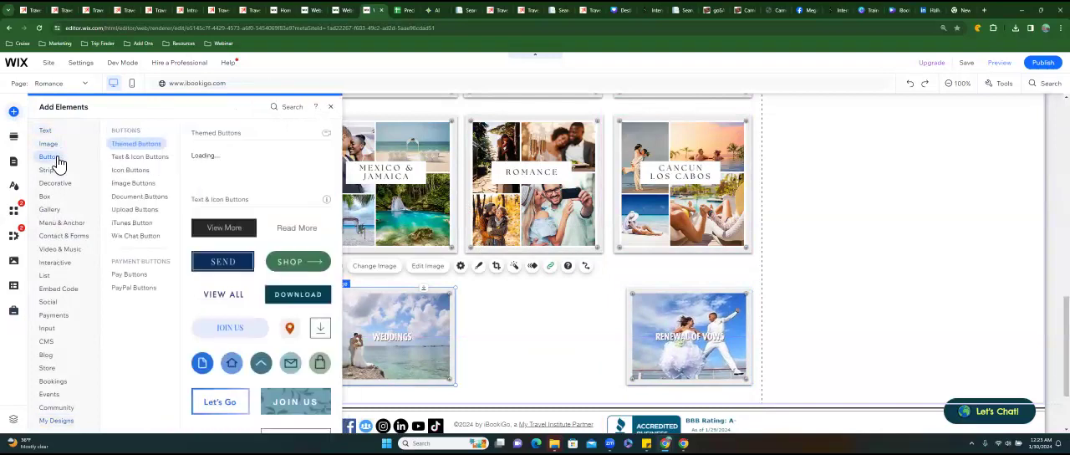
mouse_move(52, 204)
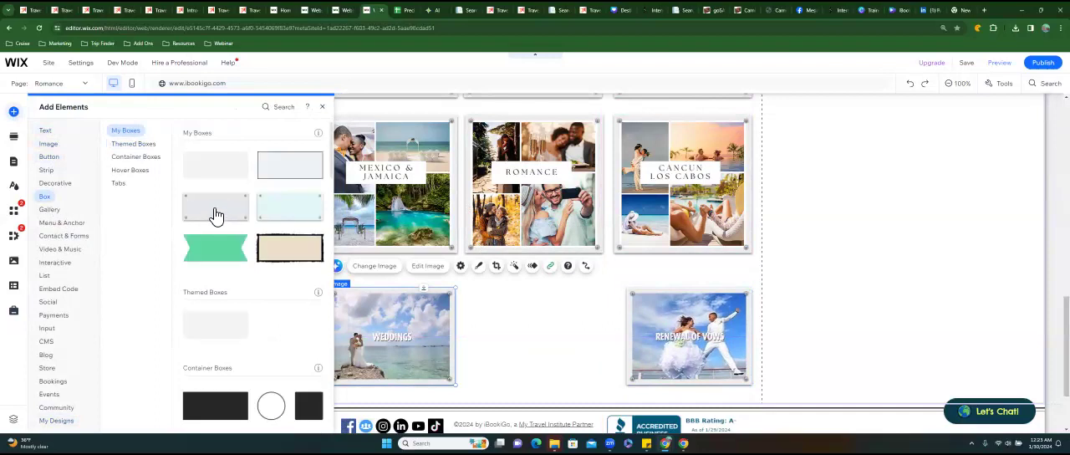
left_click_drag(217, 214, 319, 219)
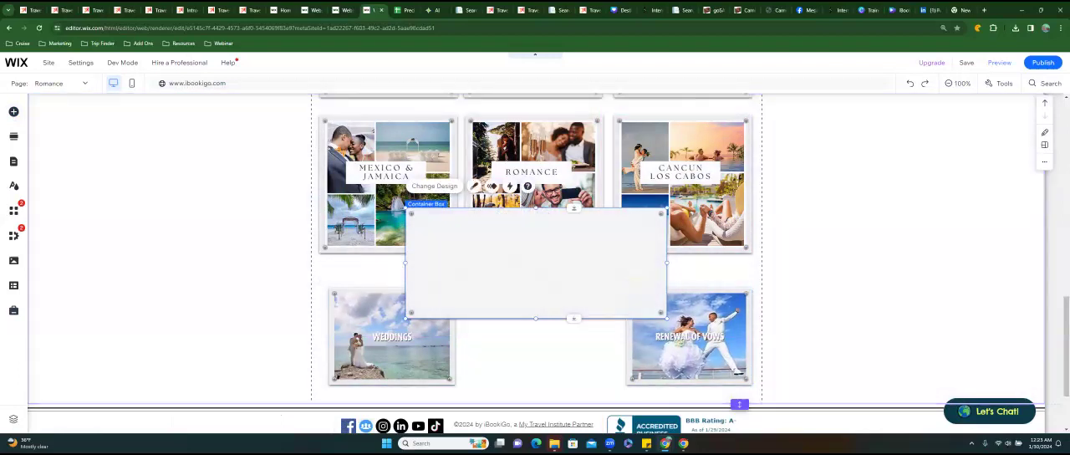
left_click_drag(619, 255, 704, 326)
left_click_drag(620, 273, 620, 288)
left_click_drag(490, 335, 536, 335)
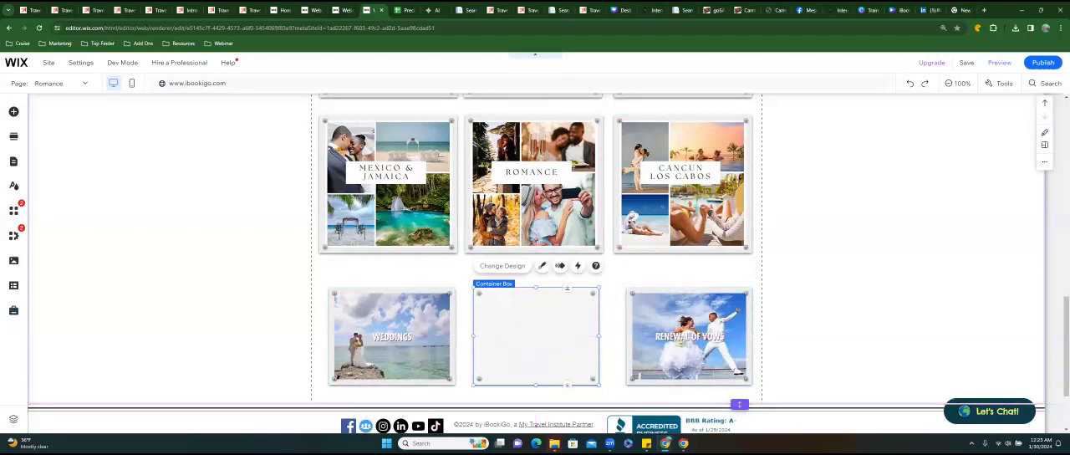
Add a Heading 1 text over the empty container box, set its font size to 35 px and narrow its text frame.
left_click(17, 115)
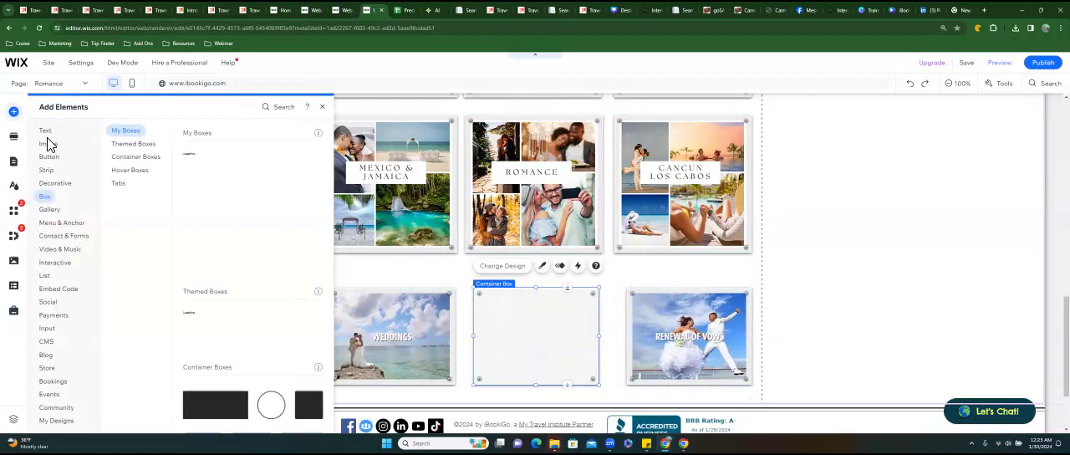
left_click(49, 132)
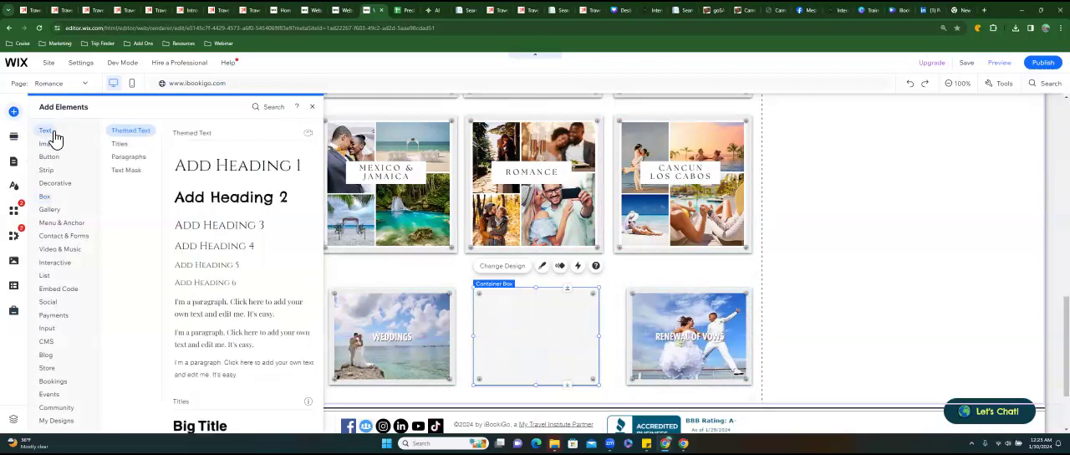
left_click(241, 172)
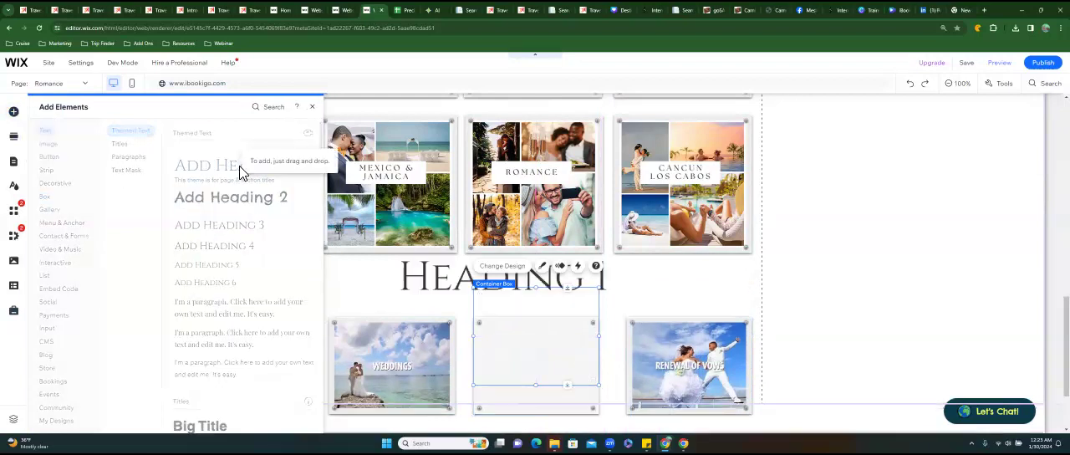
left_click_drag(501, 276, 543, 350)
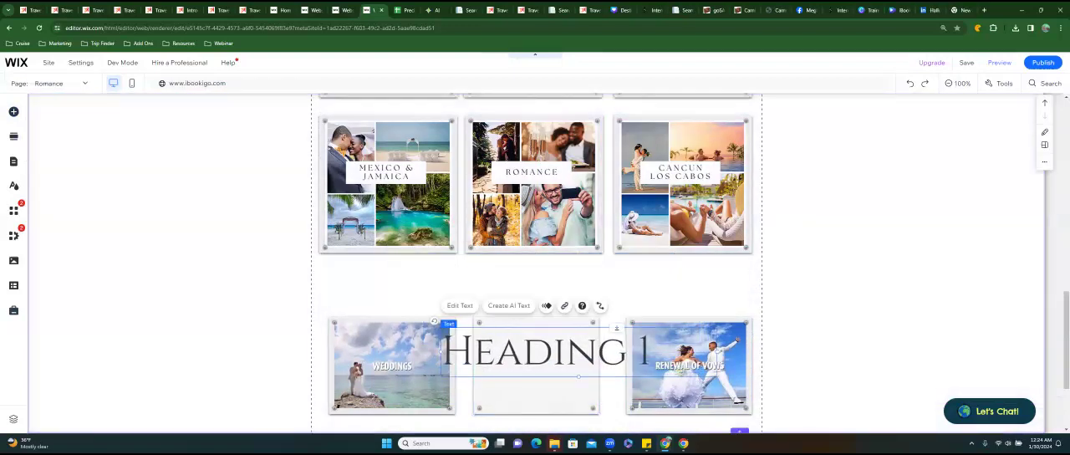
double_click(543, 351)
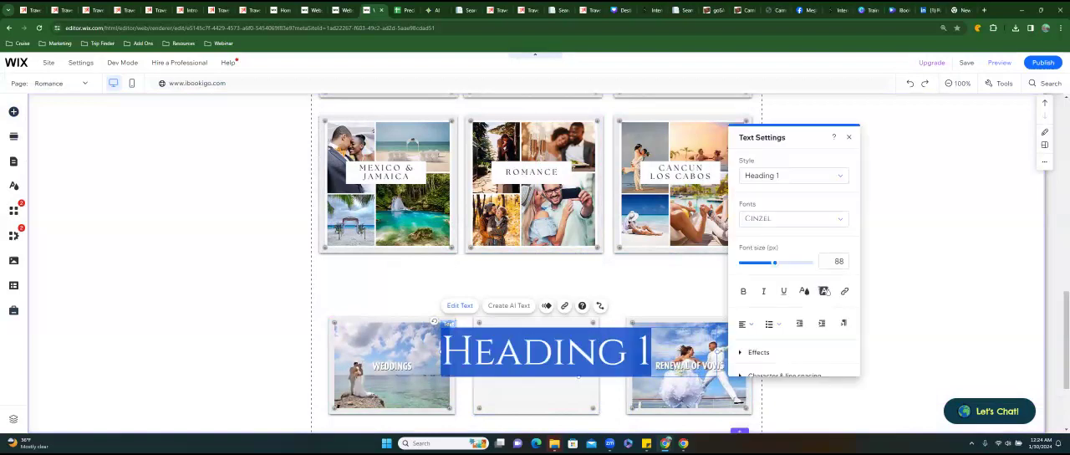
left_click(754, 263)
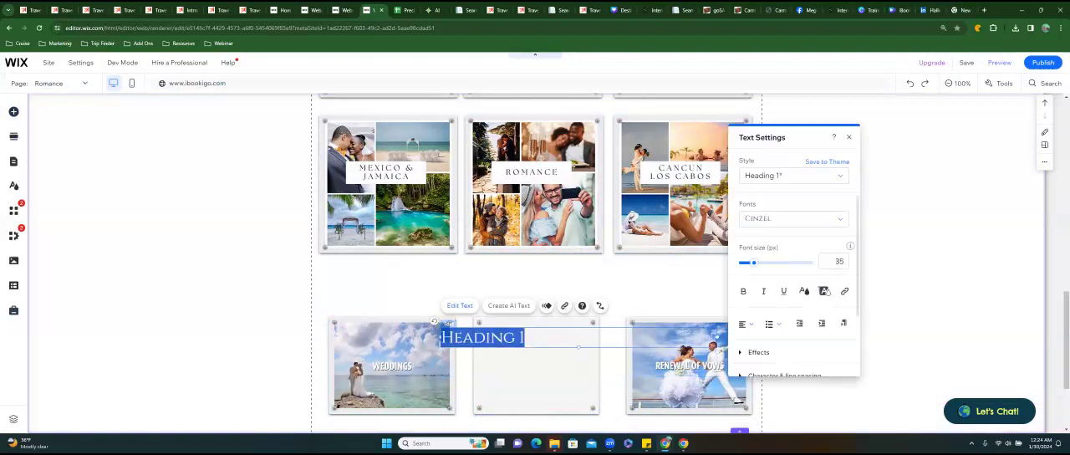
left_click_drag(718, 337, 549, 337)
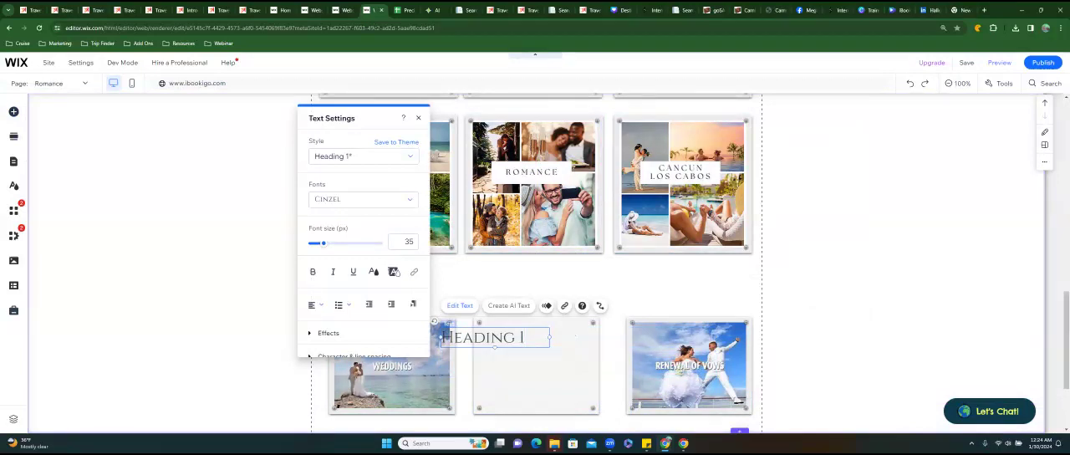
Replace the heading's text with "Cruise Options" and narrow its frame to fit the two lines.
key("ctrl+a")
type("Cruise")
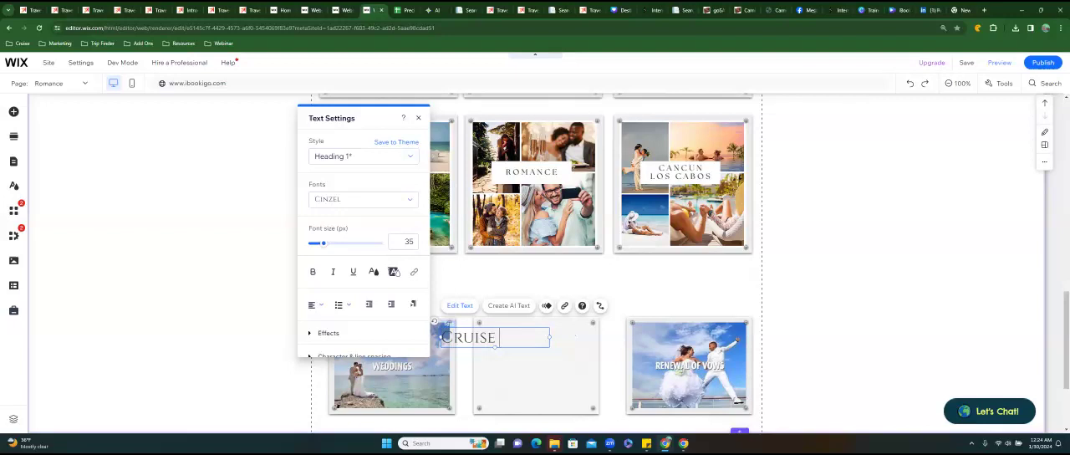
type(" Options")
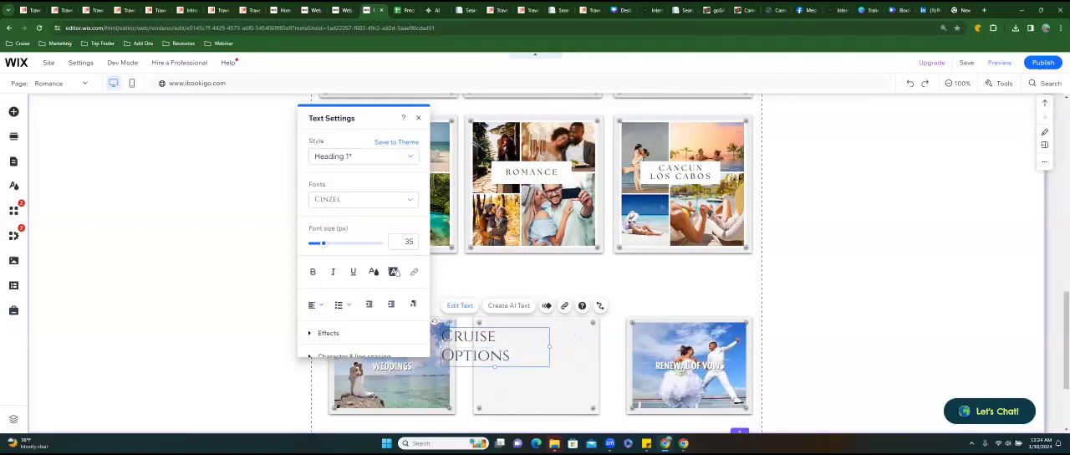
left_click(498, 337)
key("Escape")
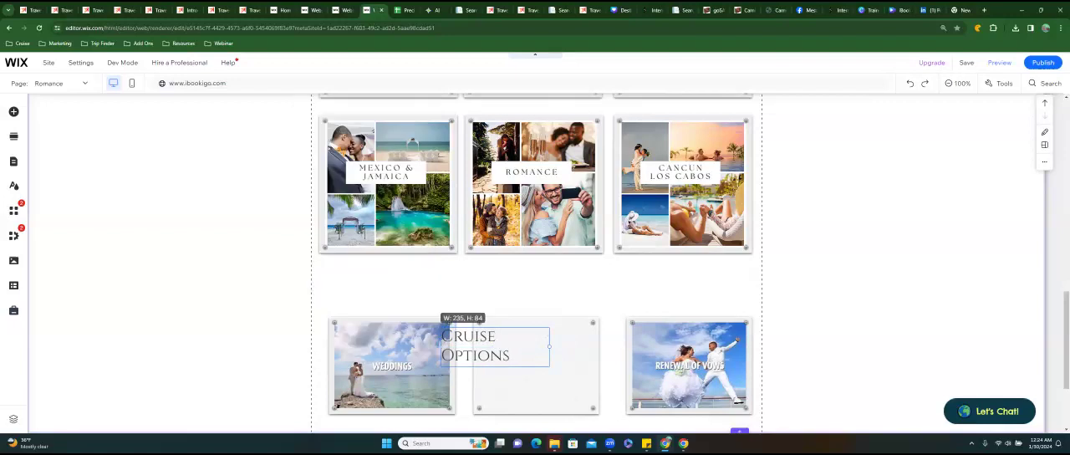
left_click_drag(549, 346, 520, 346)
left_click(479, 338)
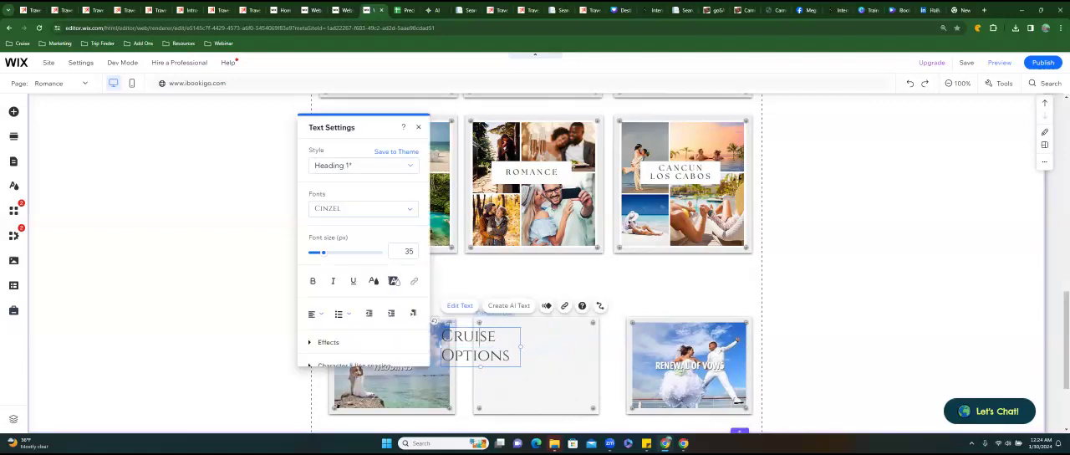
key("Escape")
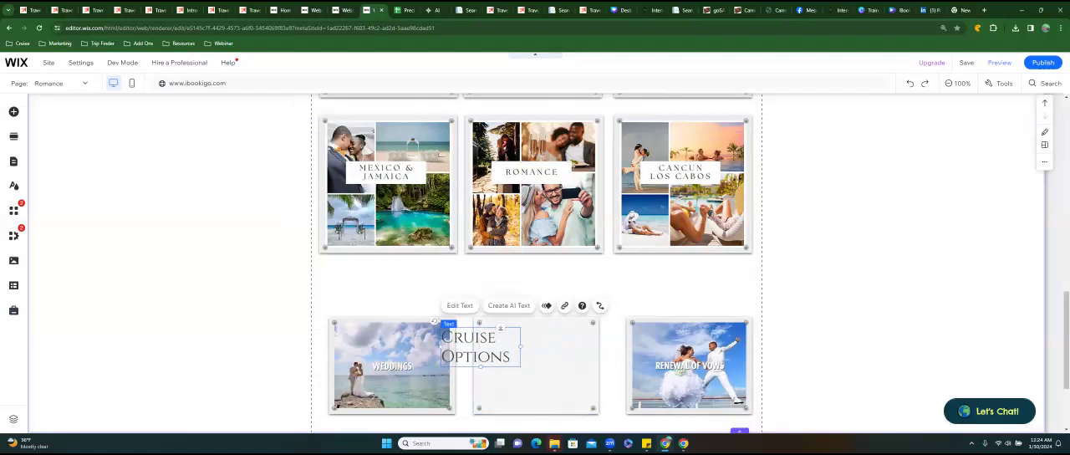
Center-align the Cruise Options heading and position it in the middle of the container box between the two cruise tiles.
left_click_drag(481, 347, 536, 354)
double_click(536, 354)
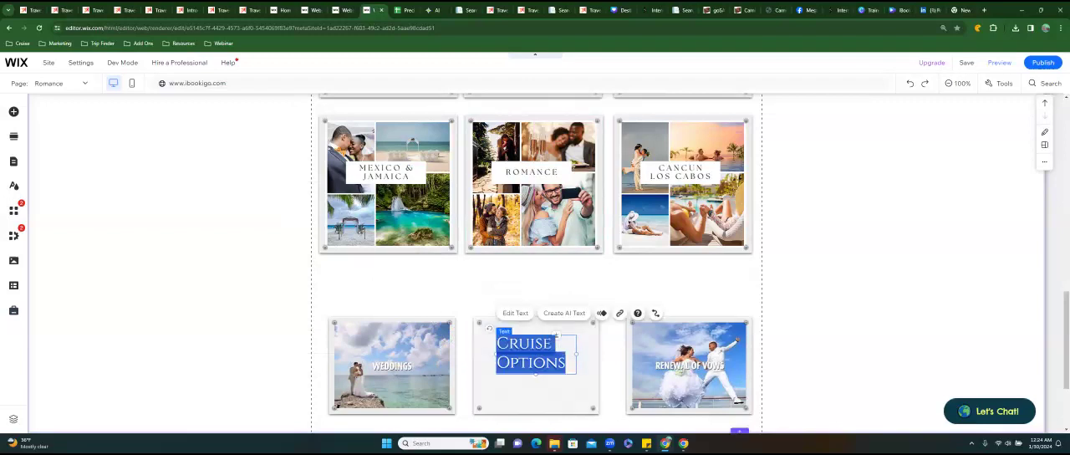
left_click(373, 321)
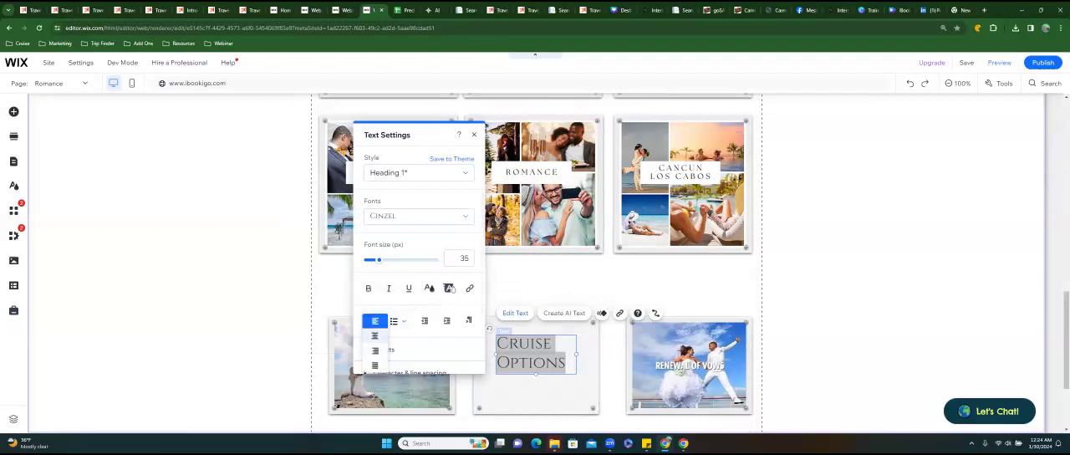
left_click(374, 335)
left_click(474, 135)
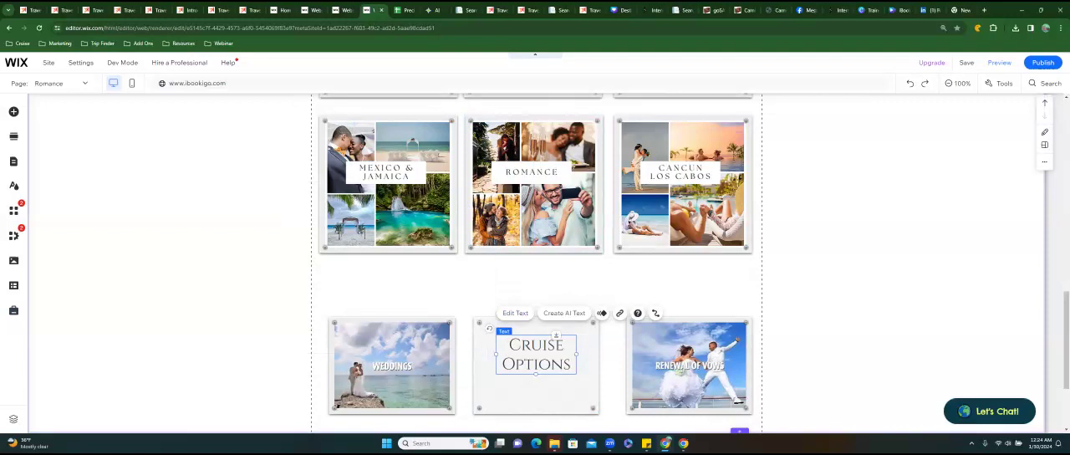
left_click_drag(536, 354, 536, 364)
left_click(649, 289)
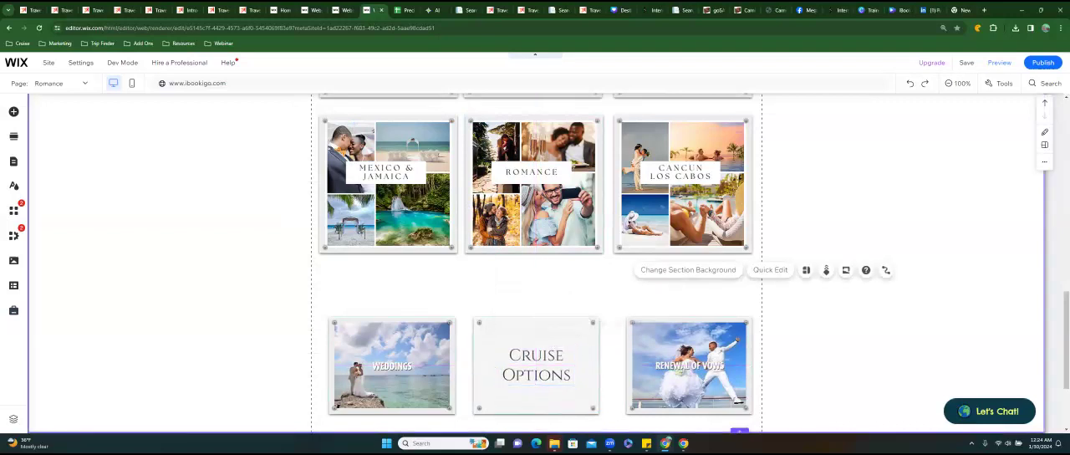
scroll(535, 263, "up", 5)
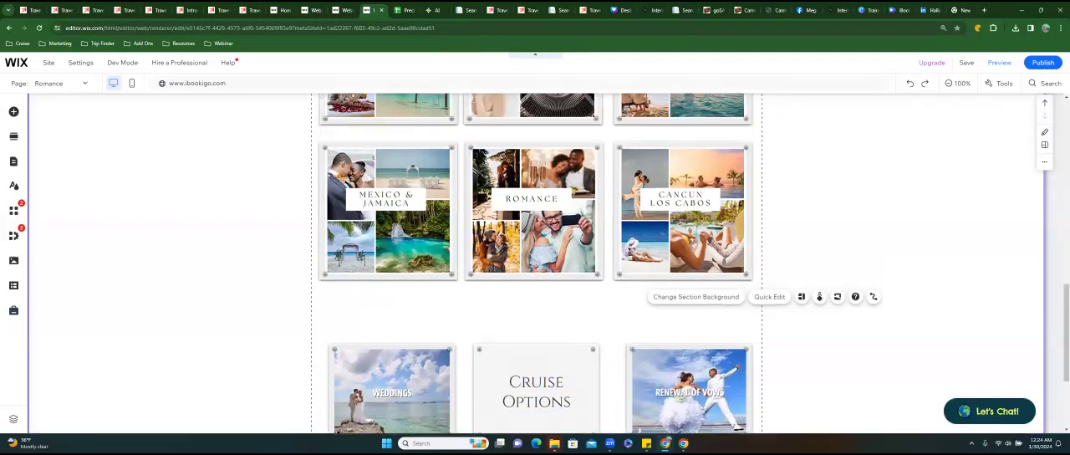
scroll(535, 263, "up", 5)
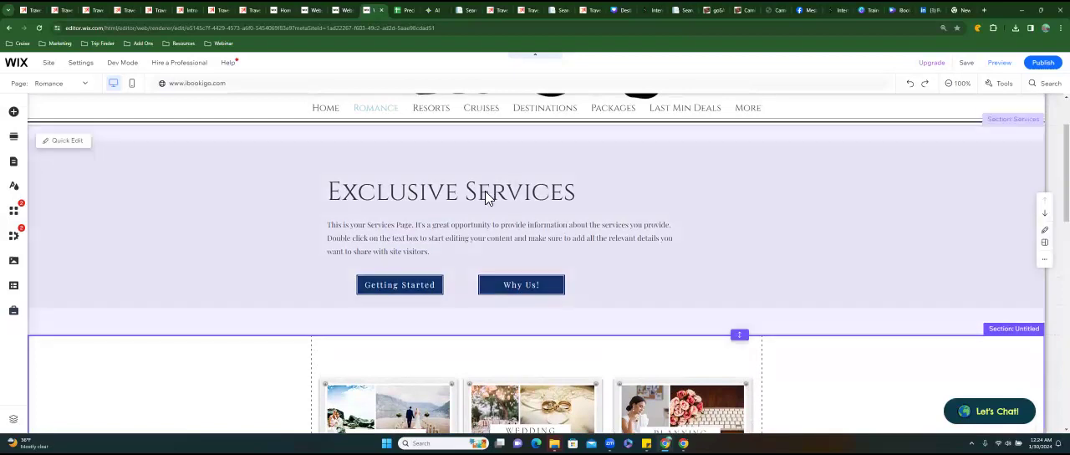
Group the Weddings, Cruise Options and Renewal of Vows tiles and move the group up just below the last collage row.
scroll(535, 264, "down", 5)
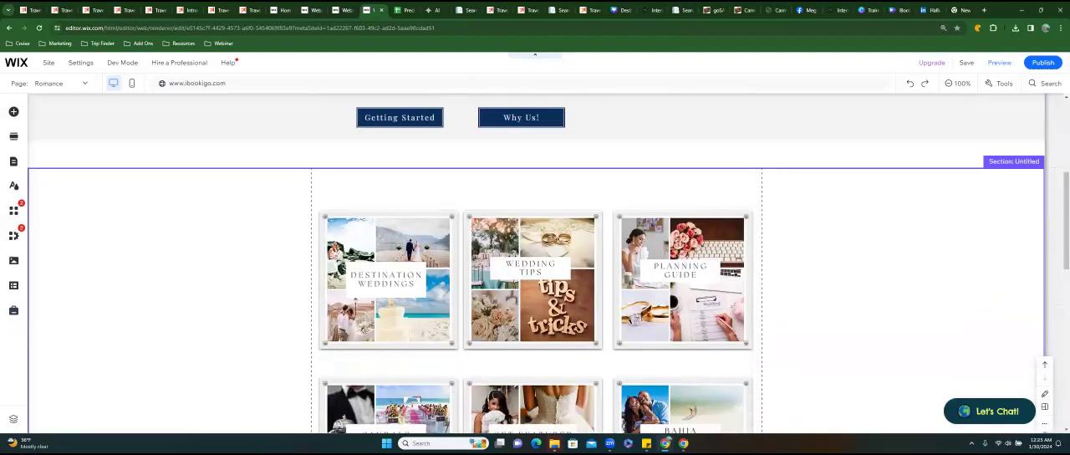
scroll(535, 264, "down", 3)
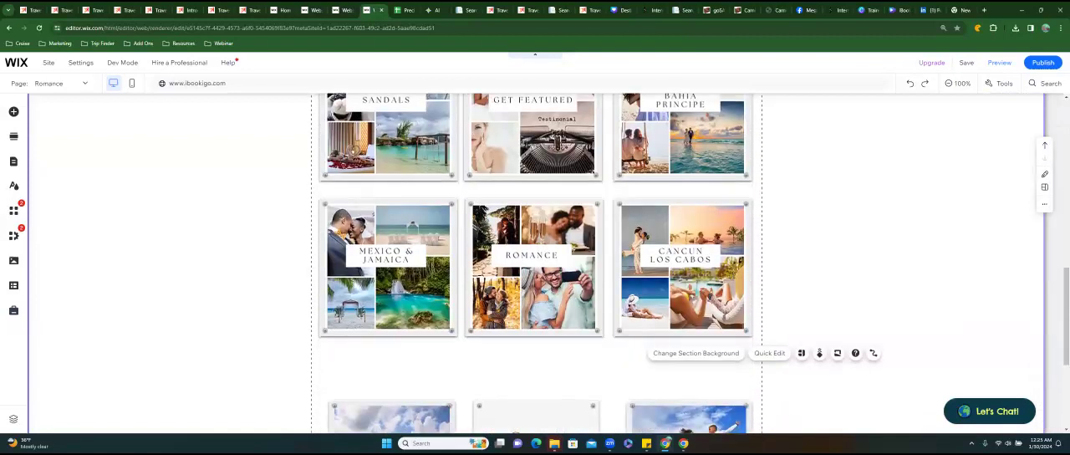
scroll(535, 263, "down", 1)
left_click(392, 366)
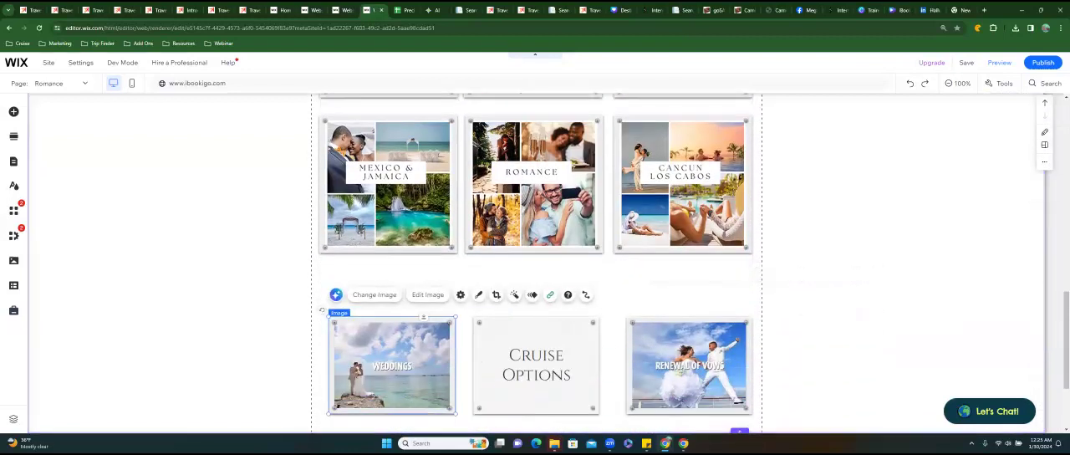
left_click(536, 365, "shift")
left_click(690, 366, "shift")
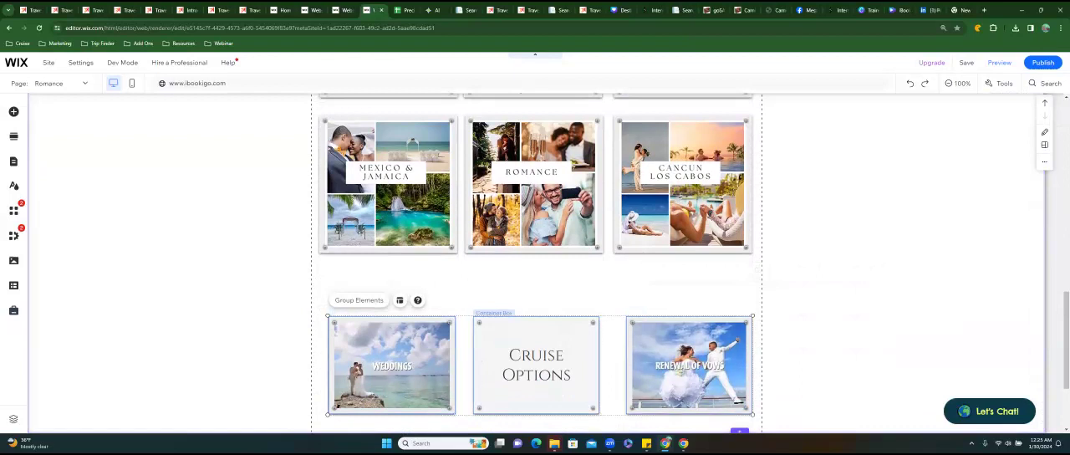
left_click(359, 300)
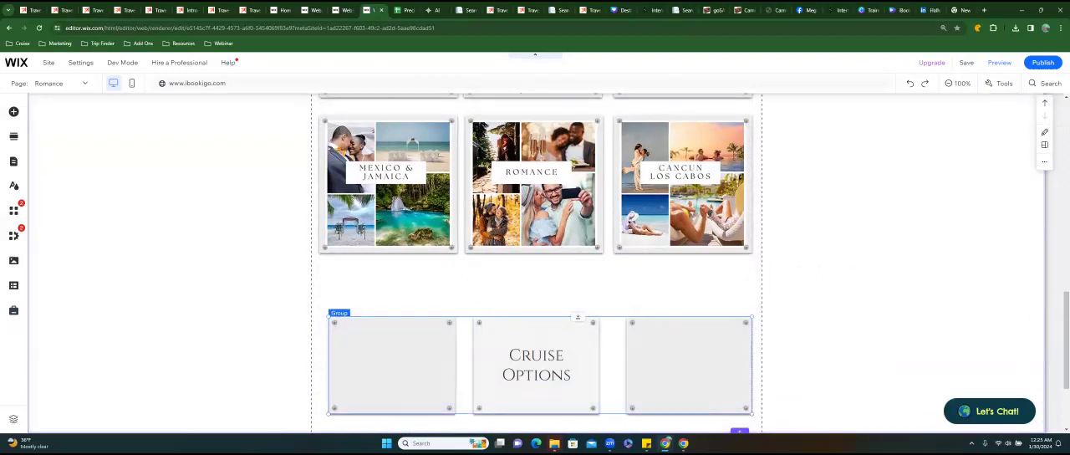
left_click_drag(536, 365, 535, 321)
left_click(689, 401)
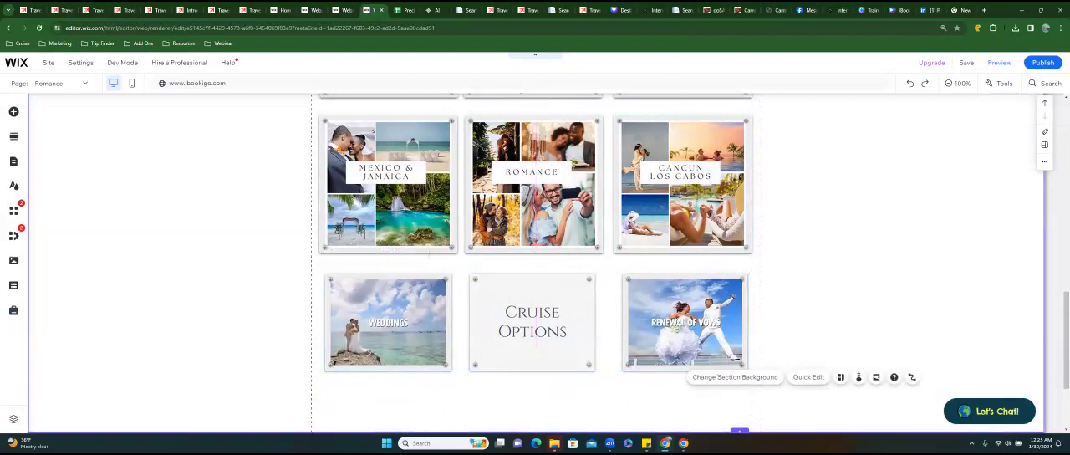
Start AI text creation for the paragraph under Exclusive Services, with text type Paragraph and topic Service description.
scroll(535, 263, "up", 5)
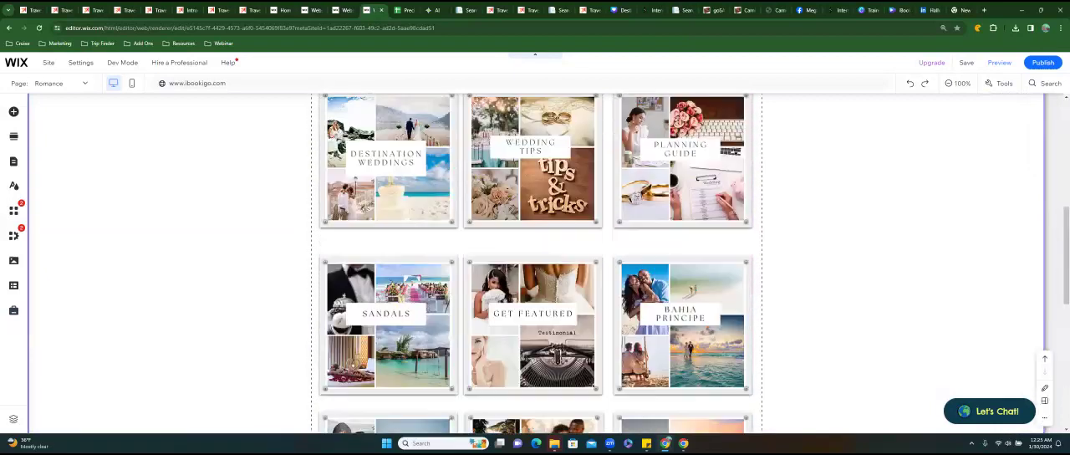
scroll(535, 263, "up", 1)
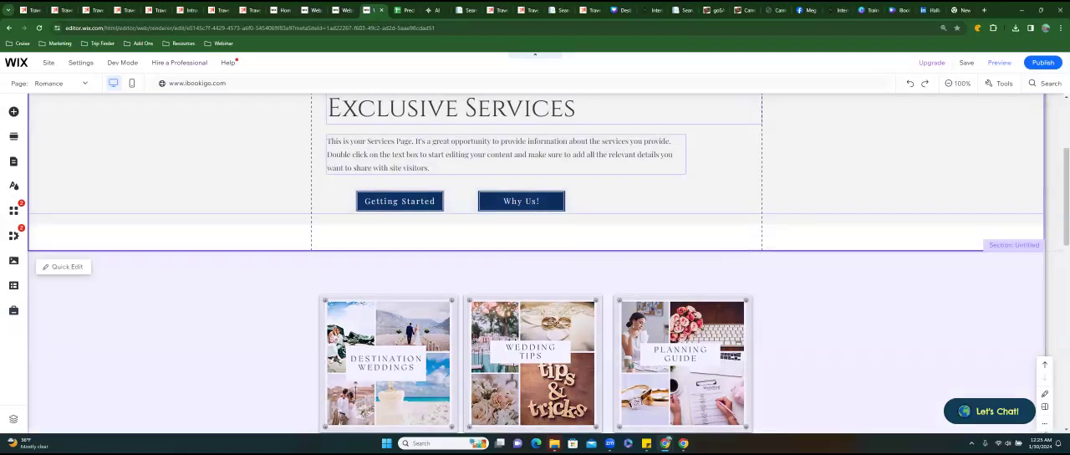
scroll(535, 317, "up", 4)
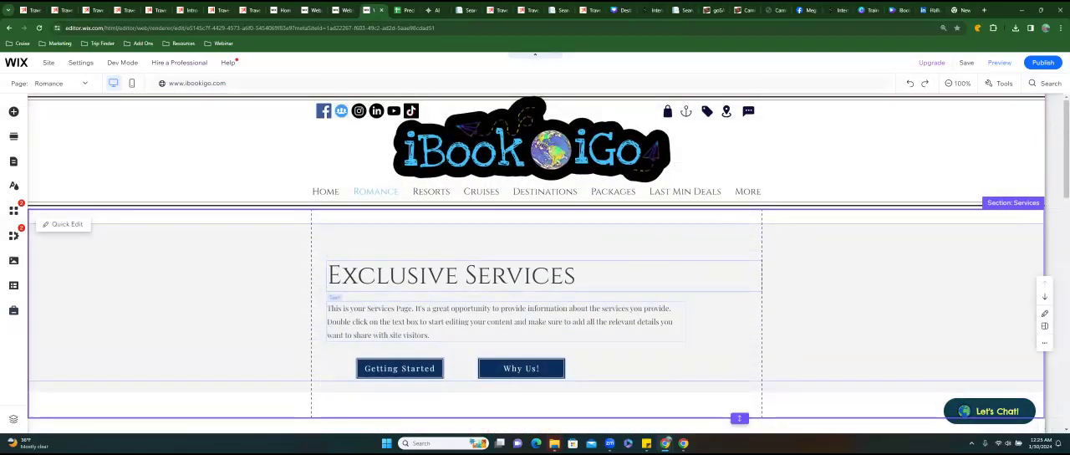
left_click(506, 322)
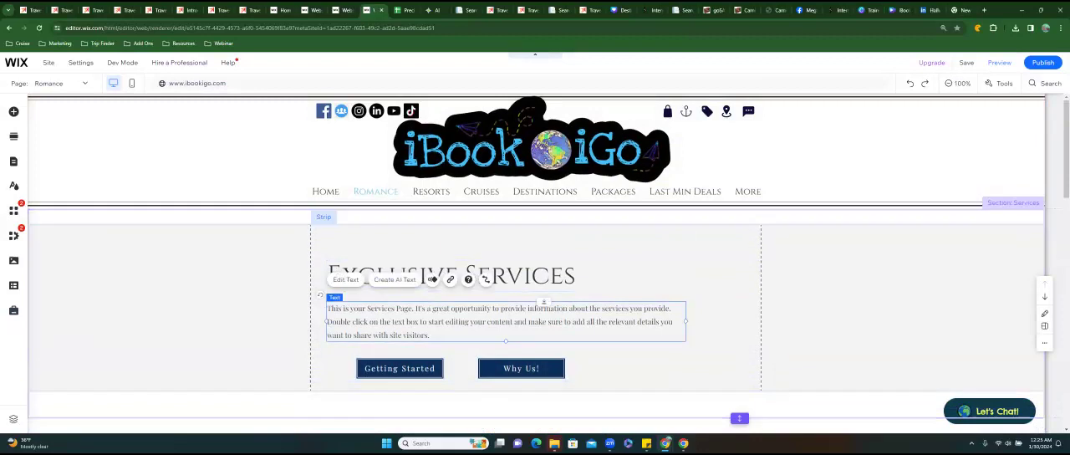
left_click(394, 279)
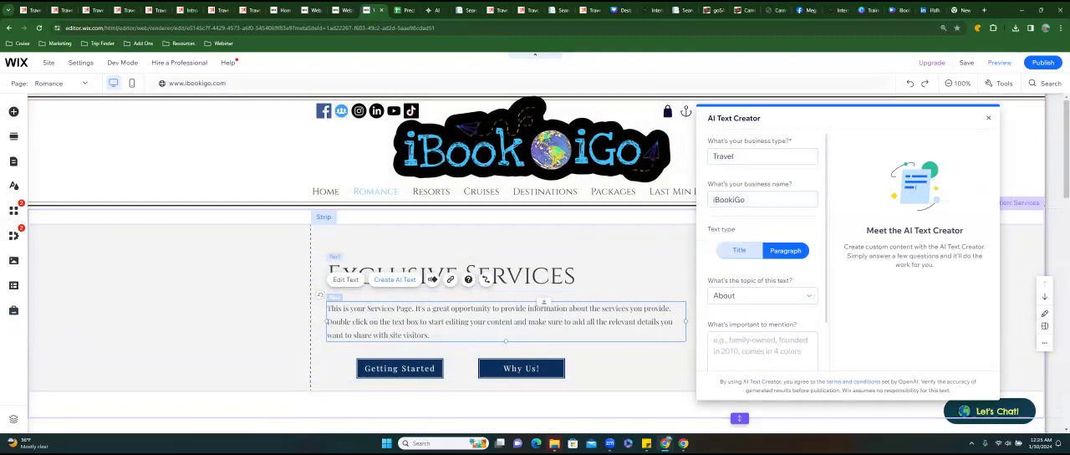
left_click(739, 251)
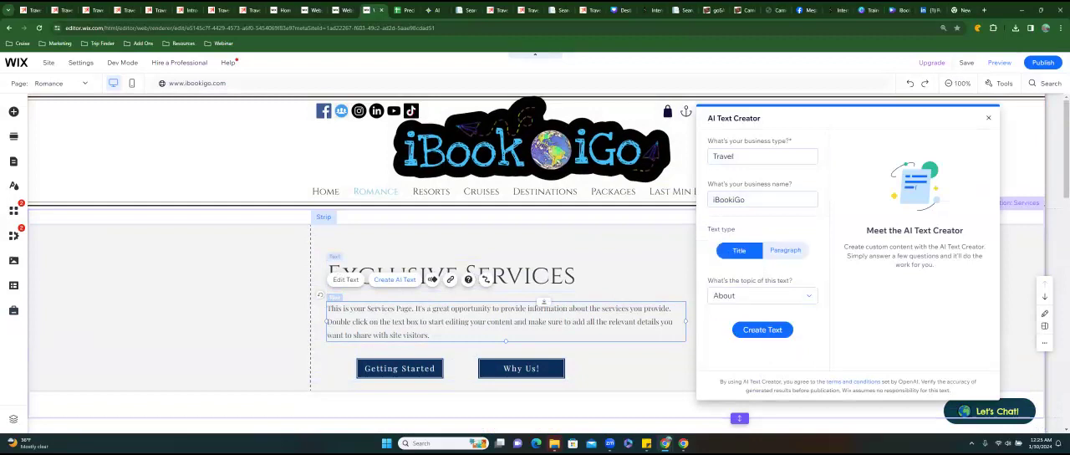
left_click(785, 250)
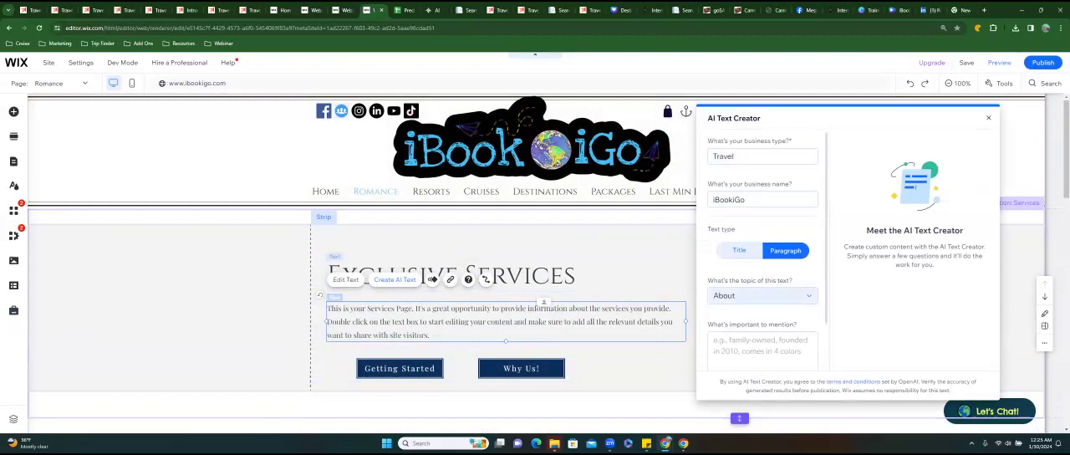
left_click(761, 295)
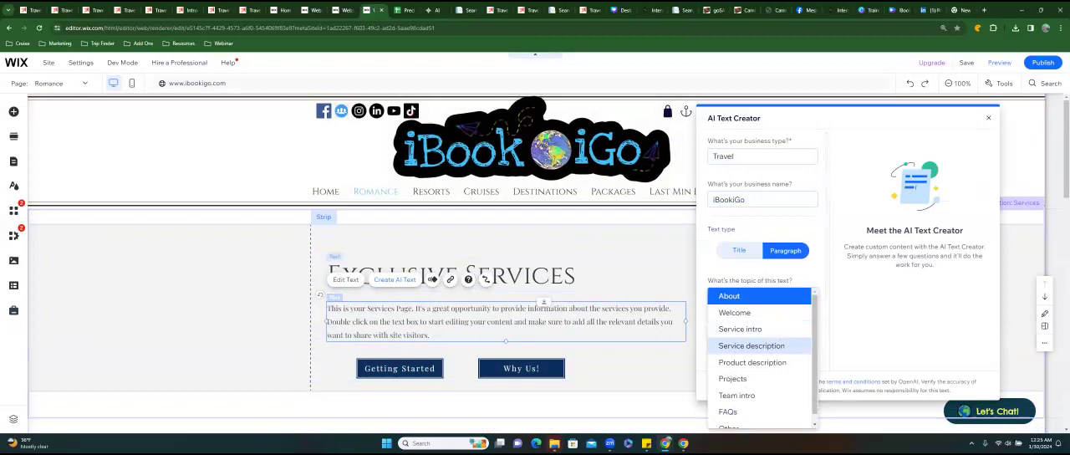
left_click(751, 345)
Enter "Destination Weddings and Honeymoons" as the service name for the AI text.
left_click(751, 340)
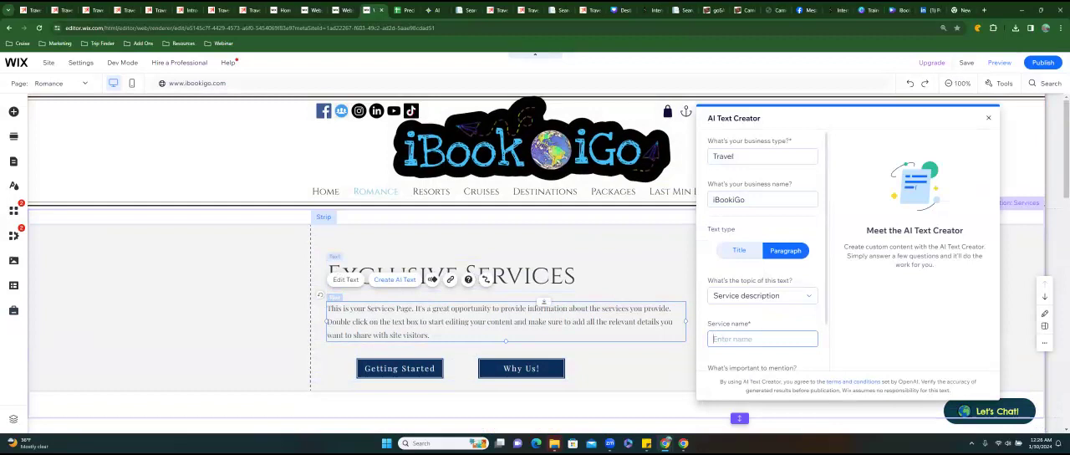
type("Wedding")
type("Destination")
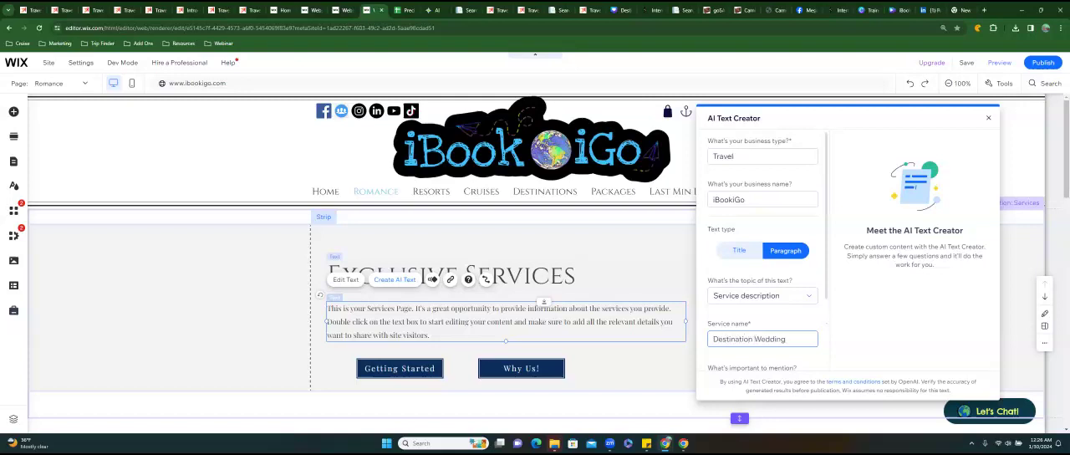
type(" s and HoneyMoons")
Give "specially curated wedding to keep the bride at peace" as what is important to mention and generate the text.
scroll(763, 302, "down", 2)
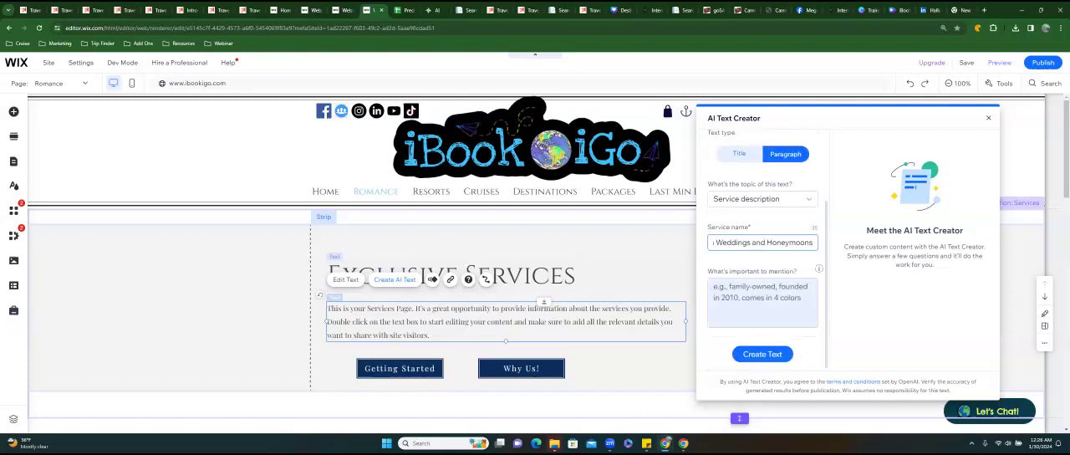
left_click(762, 302)
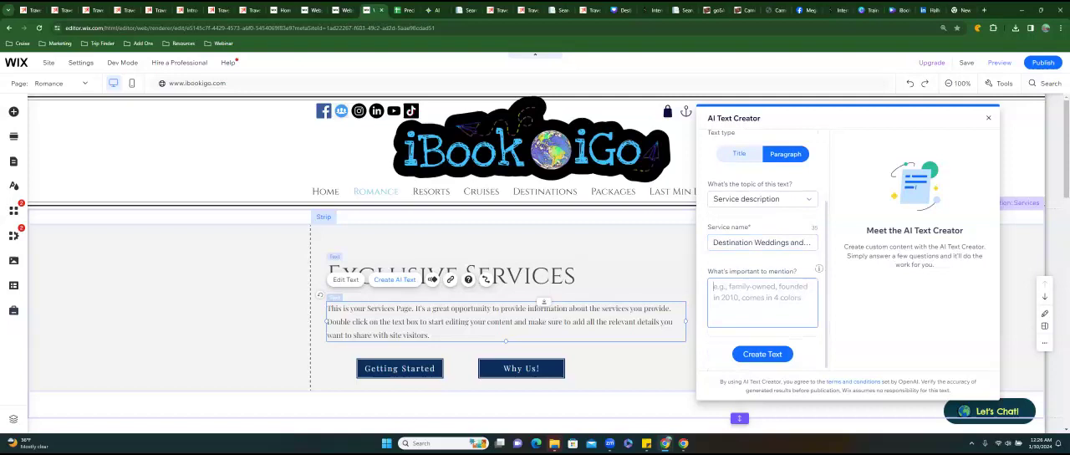
type("No")
key("BackSpace")
key("BackSpace")
type("specially curated wedding to keep")
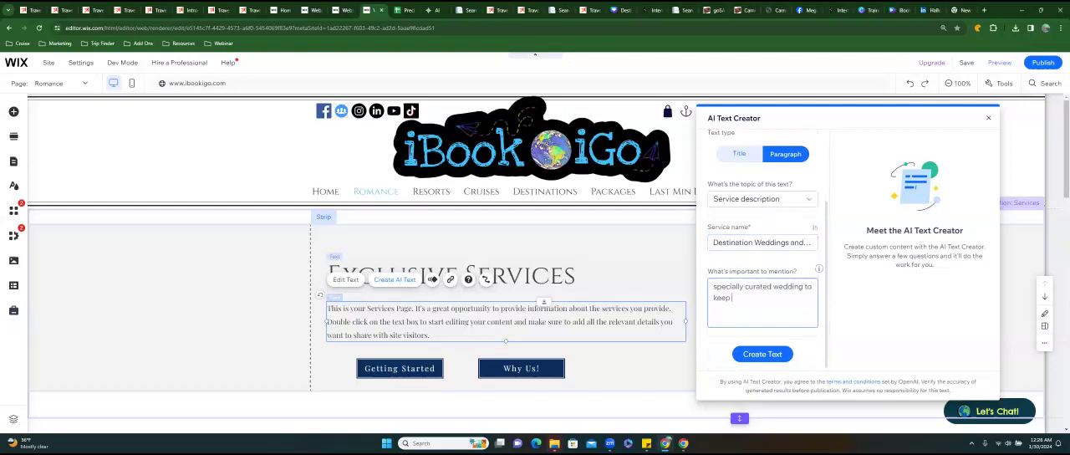
type(" the bride at peace")
left_click(762, 354)
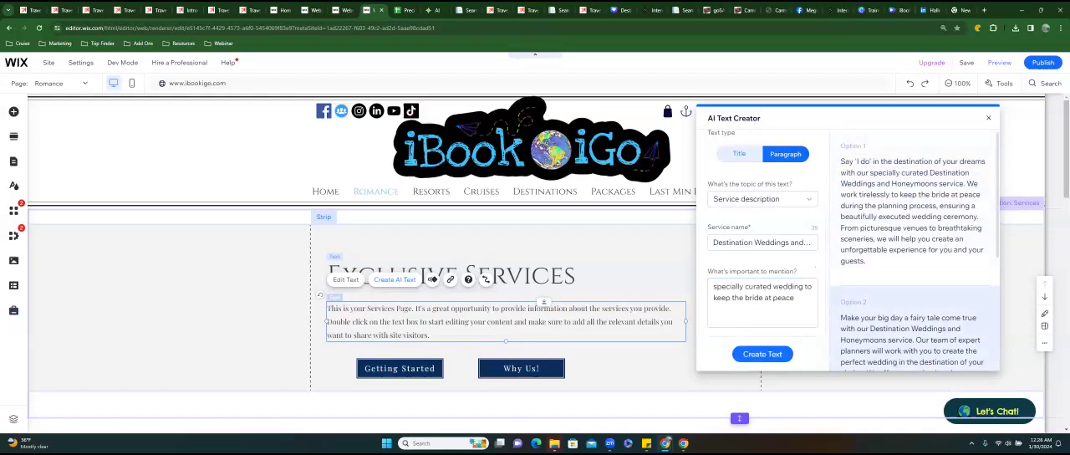
Replace the placeholder paragraph with the second generated option about a fairy-tale big day and close the text creator.
scroll(914, 249, "down", 1)
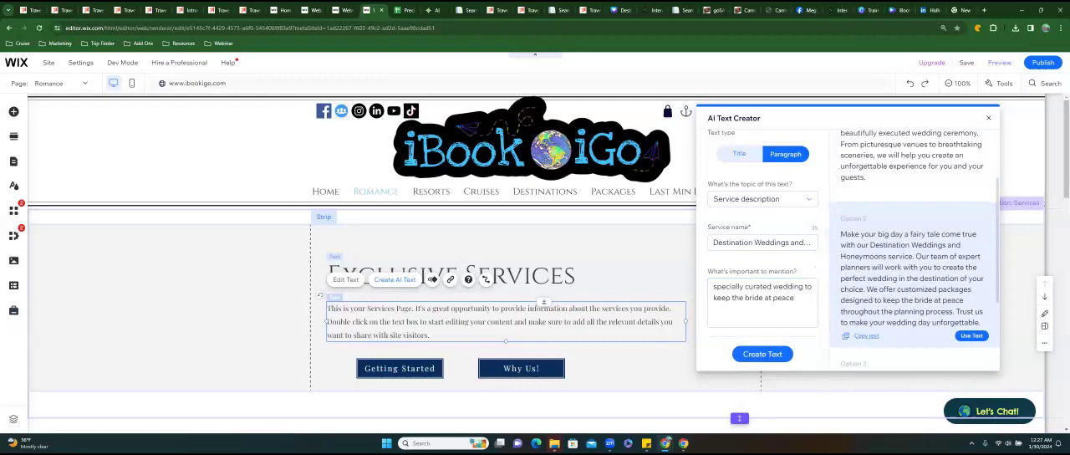
left_click(971, 335)
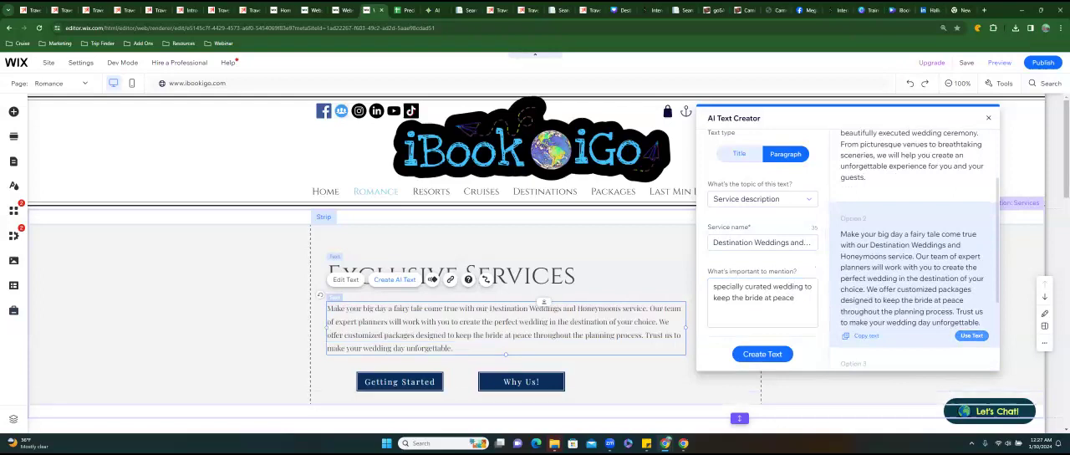
key("Escape")
Replace the Exclusive Services heading text with "Romance Made easy".
double_click(452, 274)
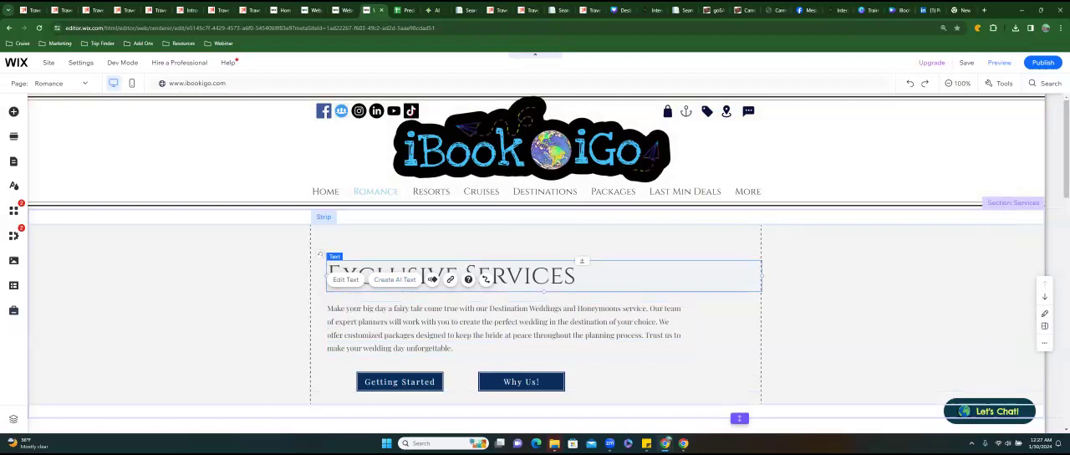
type("D")
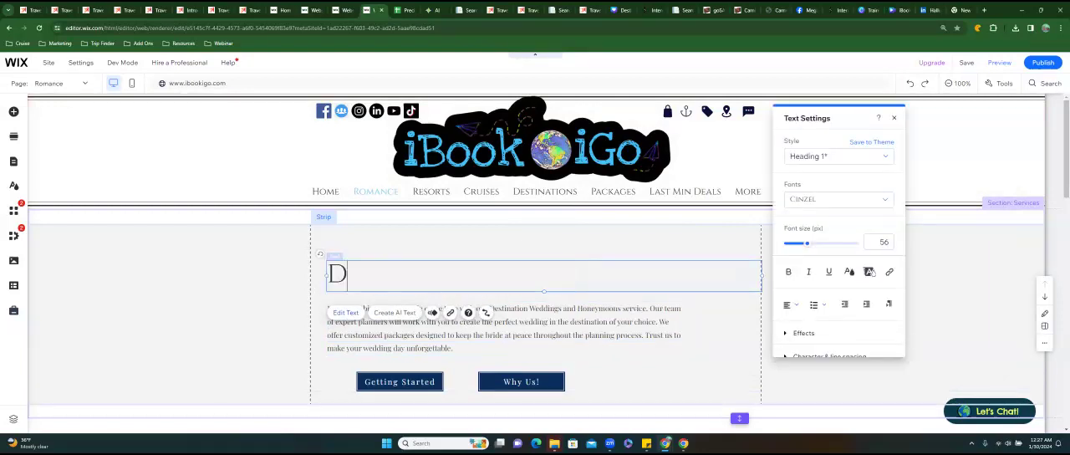
type("estinati")
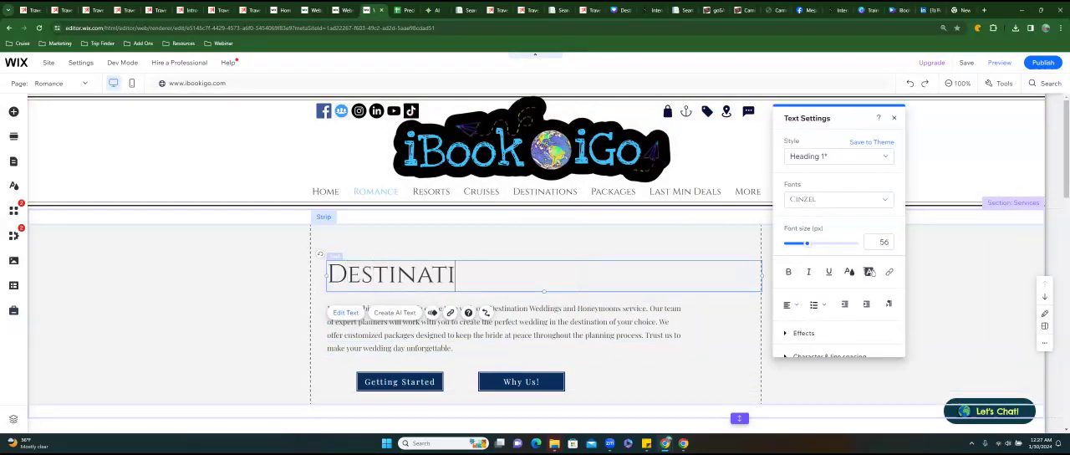
key("ctrl+a")
key("BackSpace")
type("Romanc")
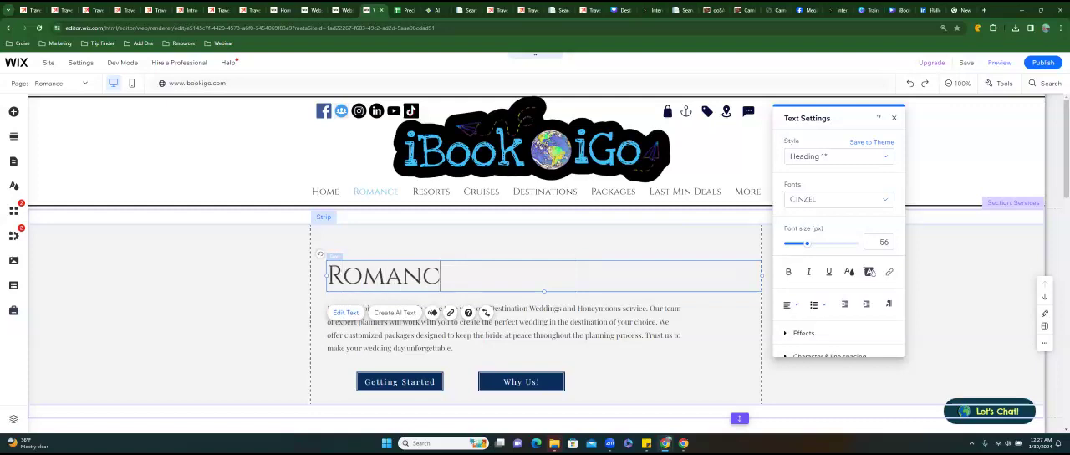
type("e Made easy")
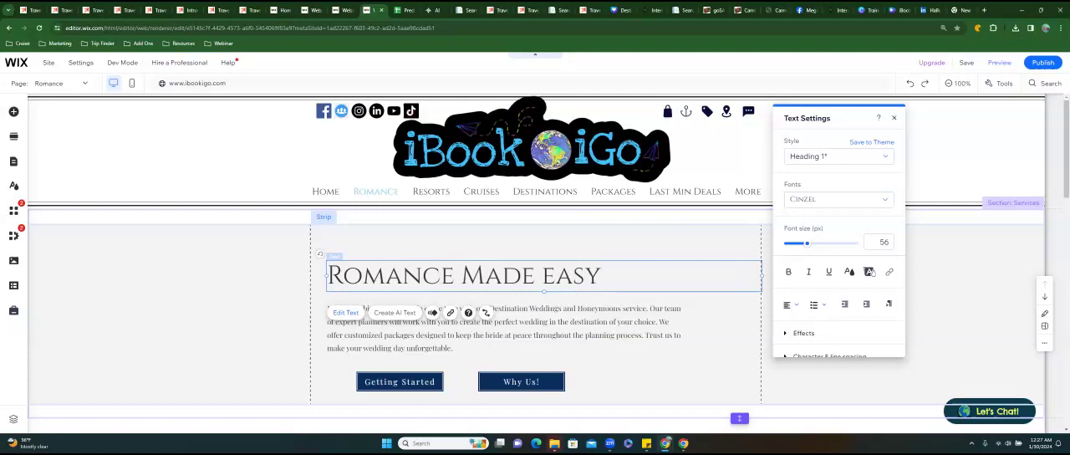
Set the whole services paragraph to the Cinzel font at 20 px.
left_click(506, 328)
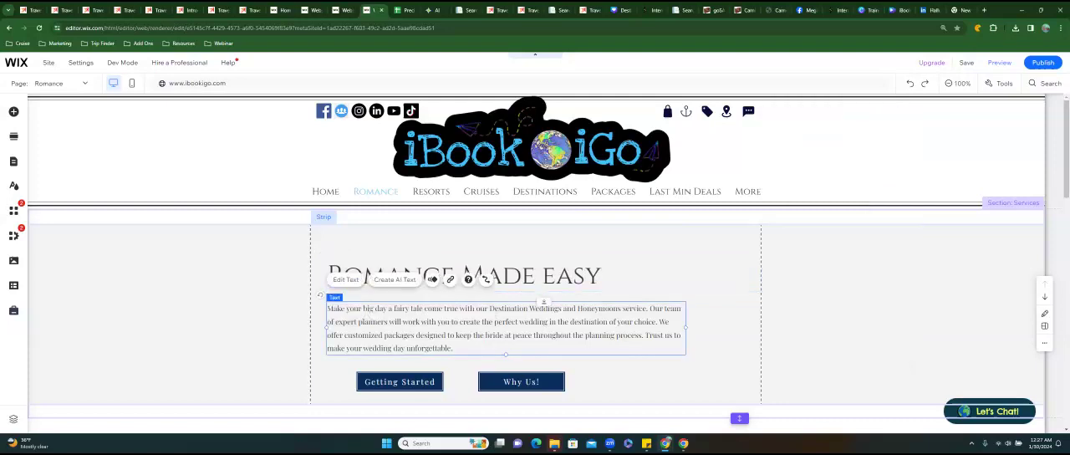
left_click(346, 279)
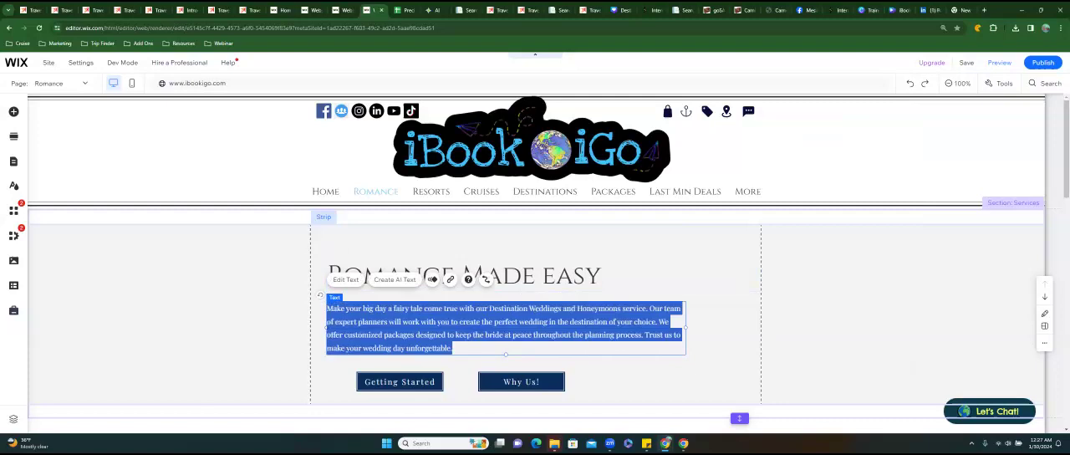
left_click(761, 199)
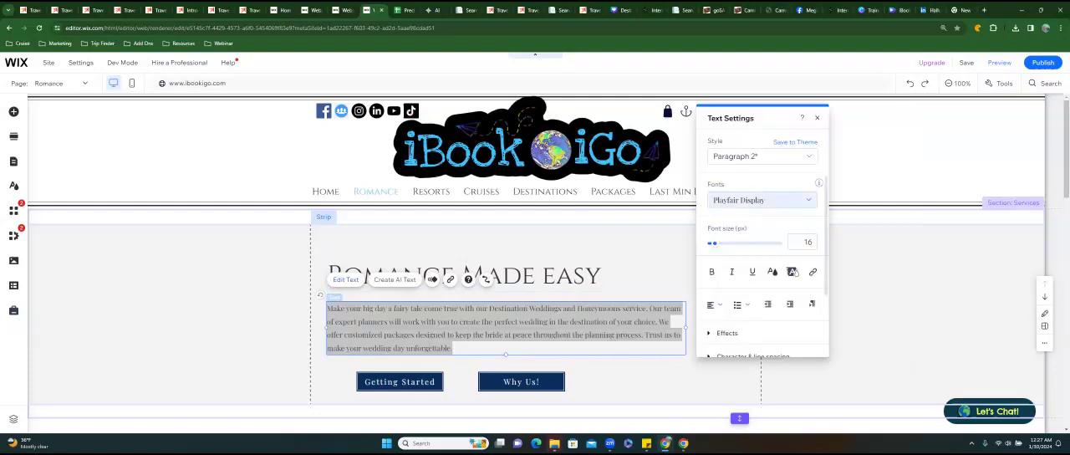
type("cin")
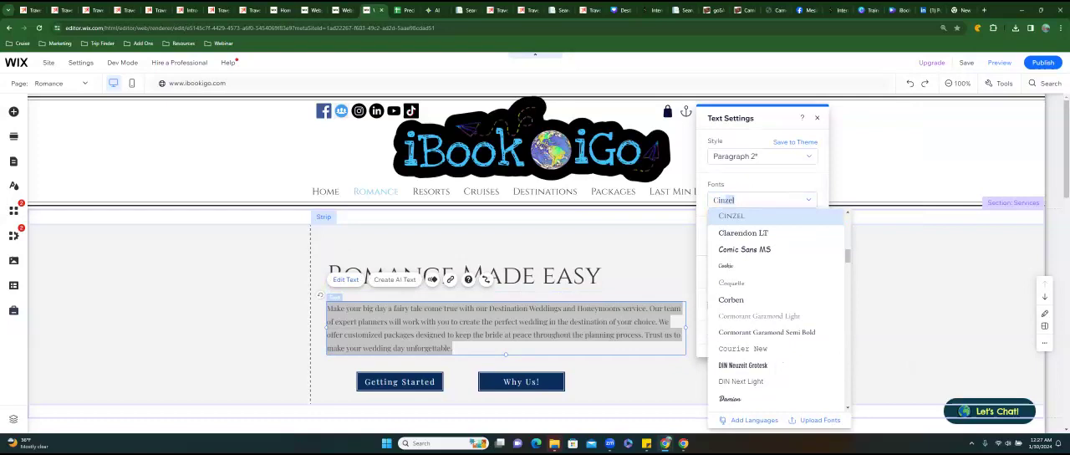
key("Return")
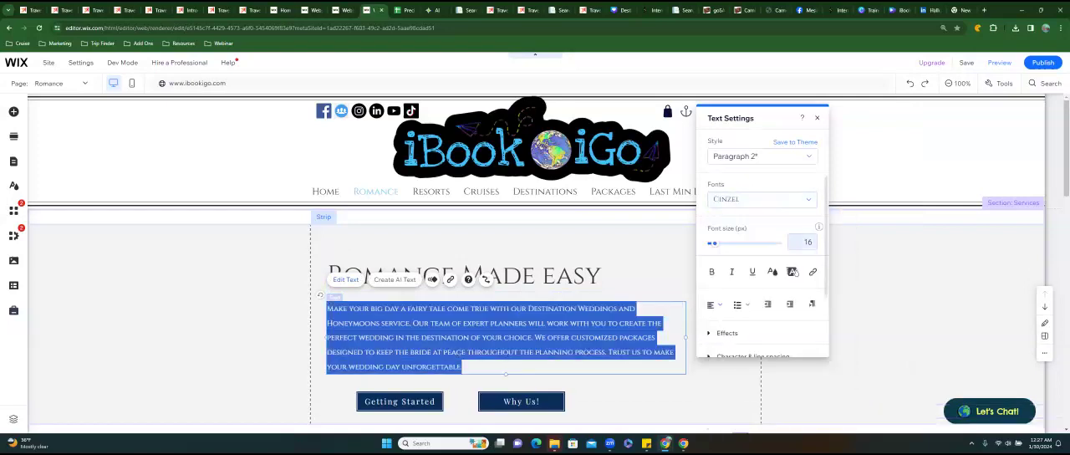
left_click(804, 242)
type("20")
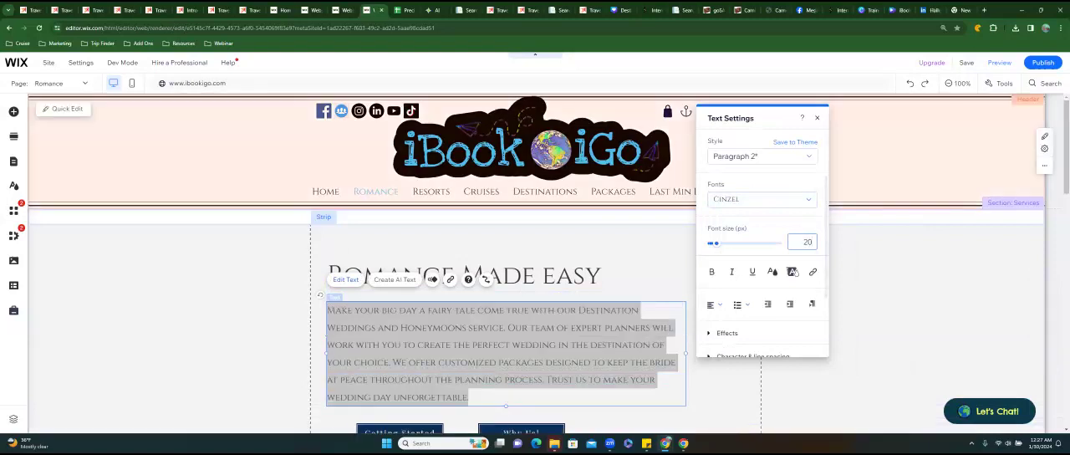
left_click(818, 118)
Move the Romance Made easy heading to the upper edge of the strip and place the paragraph directly beneath it.
left_click(552, 276)
left_click_drag(552, 276, 538, 242)
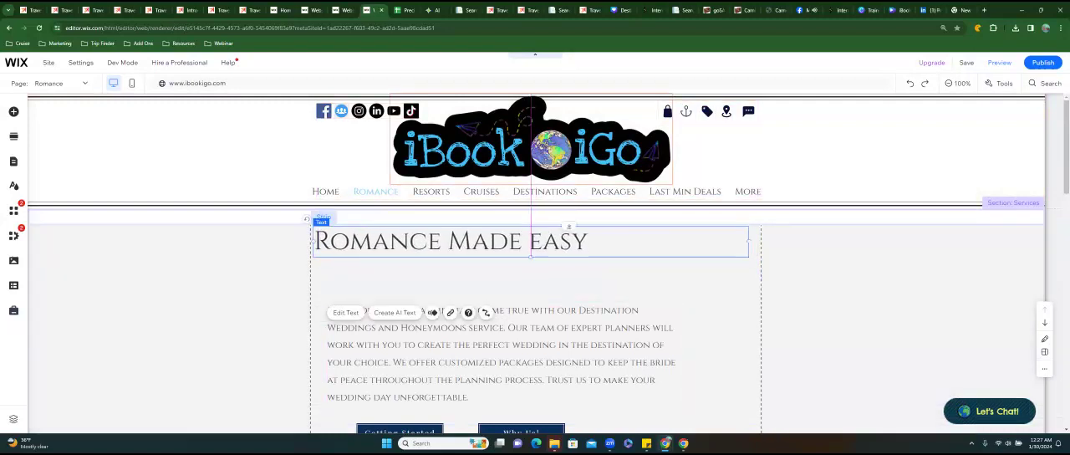
left_click(532, 328)
left_click_drag(532, 329, 522, 291)
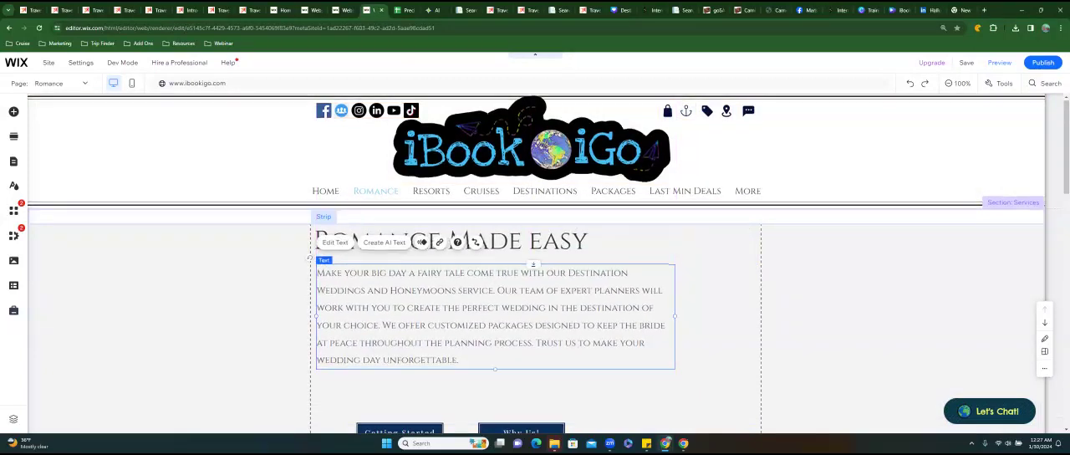
Enlarge the Why Us! button below the services paragraph to about 256 by 92 px.
scroll(517, 352, "down", 1)
left_click(521, 391)
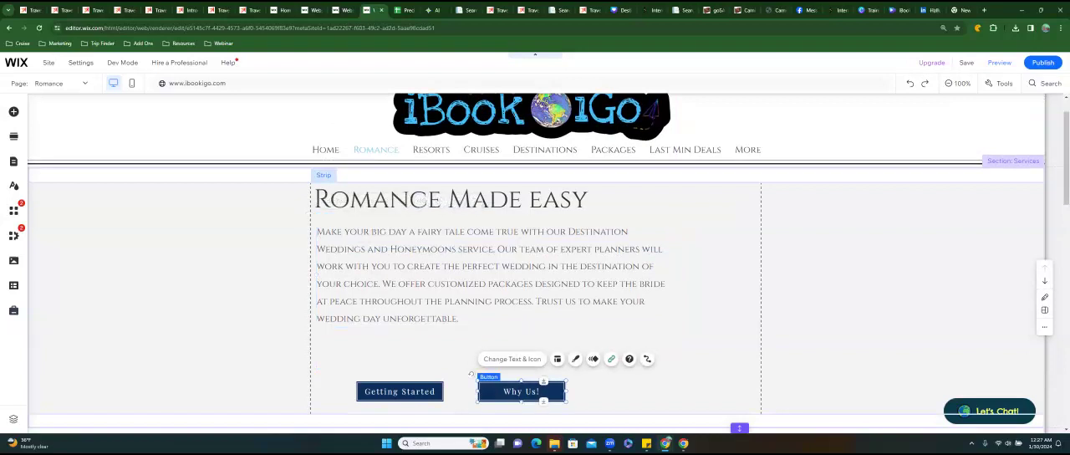
left_click_drag(566, 382, 589, 364)
left_click_drag(596, 361, 597, 359)
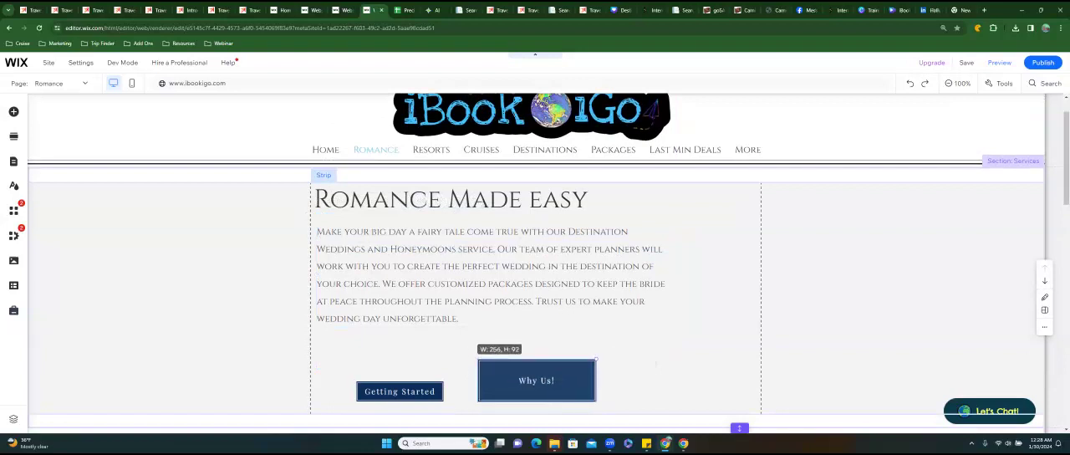
Enlarge the Getting Started button to about 257 by 92 px so it matches the Why Us! button.
left_click(402, 391)
left_click_drag(443, 381, 459, 360)
left_click(481, 363)
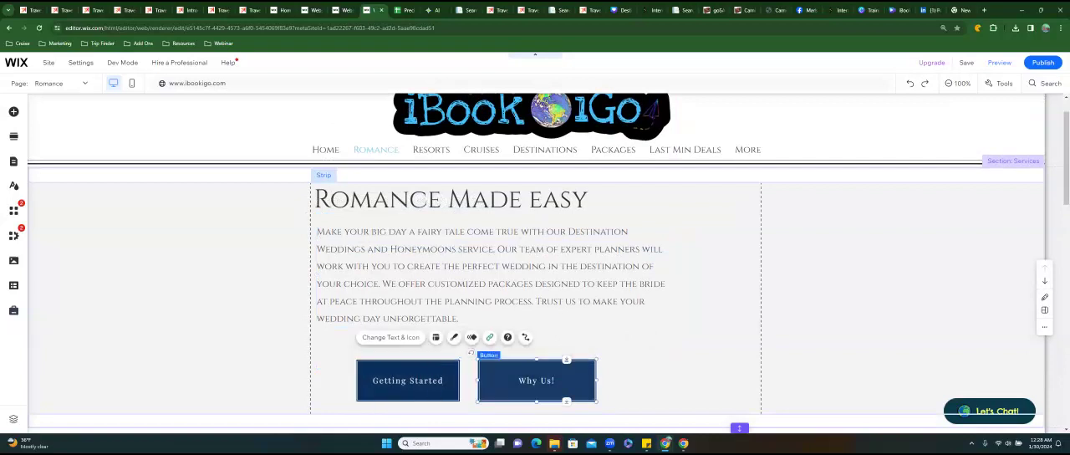
left_click_drag(596, 360, 596, 360)
left_click(360, 363)
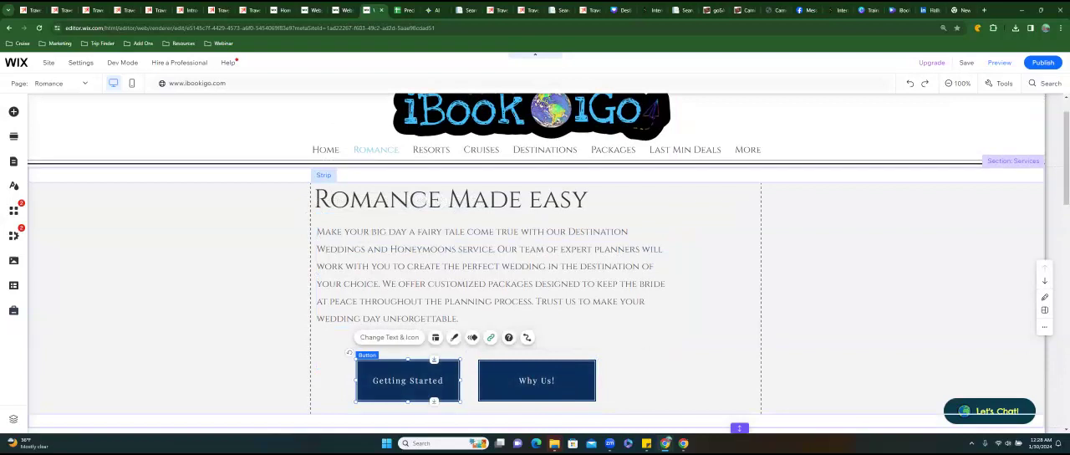
left_click_drag(356, 381, 341, 381)
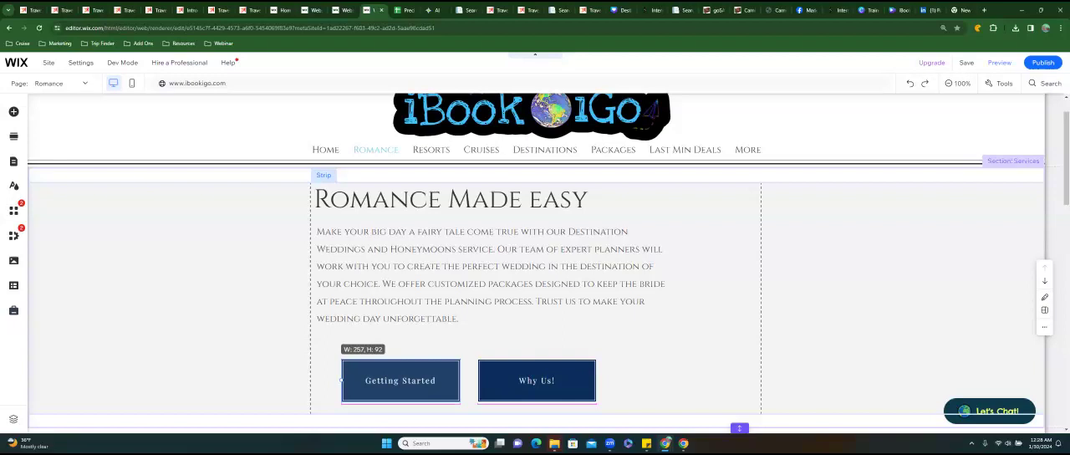
left_click_drag(341, 381, 341, 380)
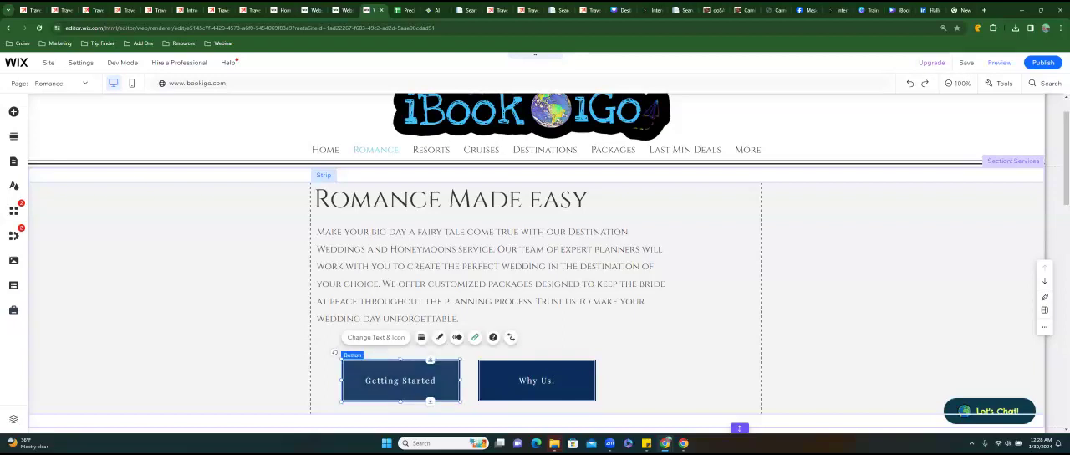
Fine-tune the Why Us! button's size to about 258 by 91 px.
left_click(536, 380)
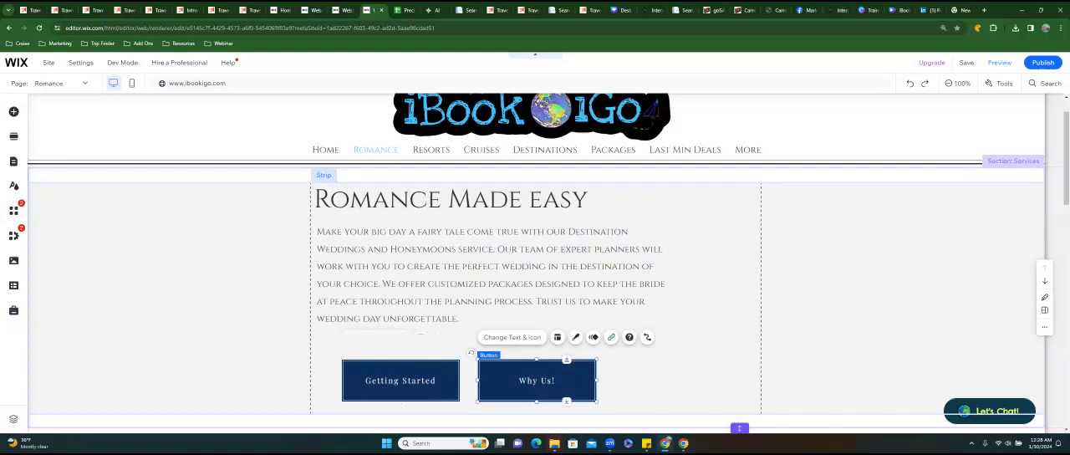
left_click_drag(478, 381, 477, 381)
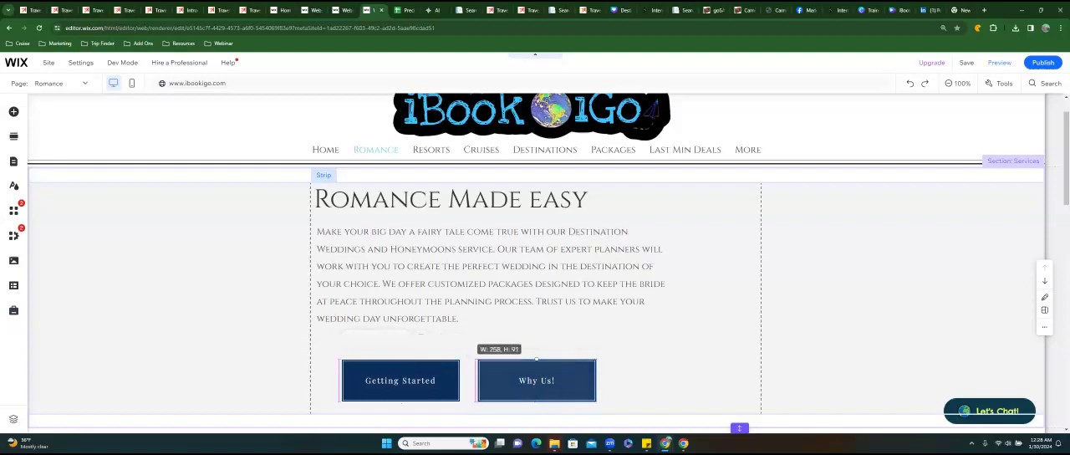
left_click_drag(536, 360, 536, 359)
left_click(647, 378)
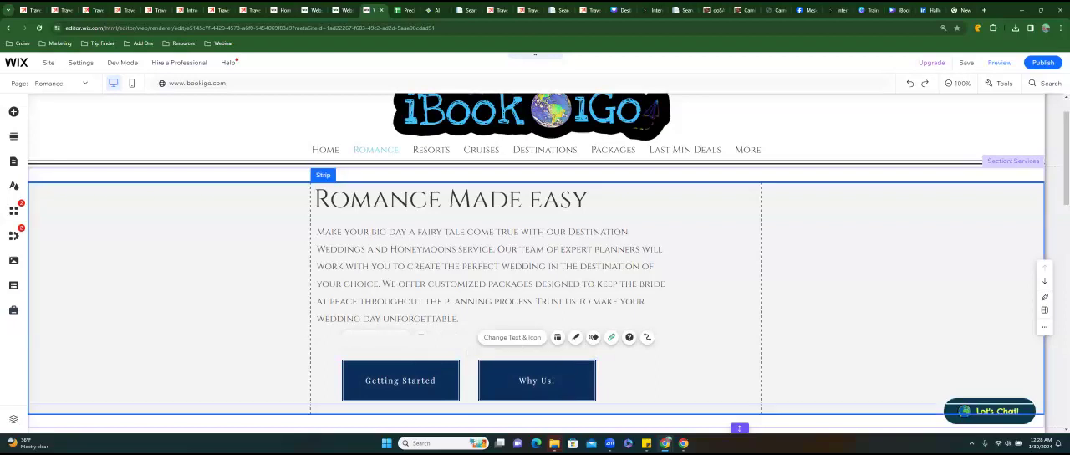
Move the Getting Started and Why Us! buttons up directly beneath the paragraph, aligned side by side in one row.
left_click(536, 380)
left_click_drag(536, 381, 607, 356)
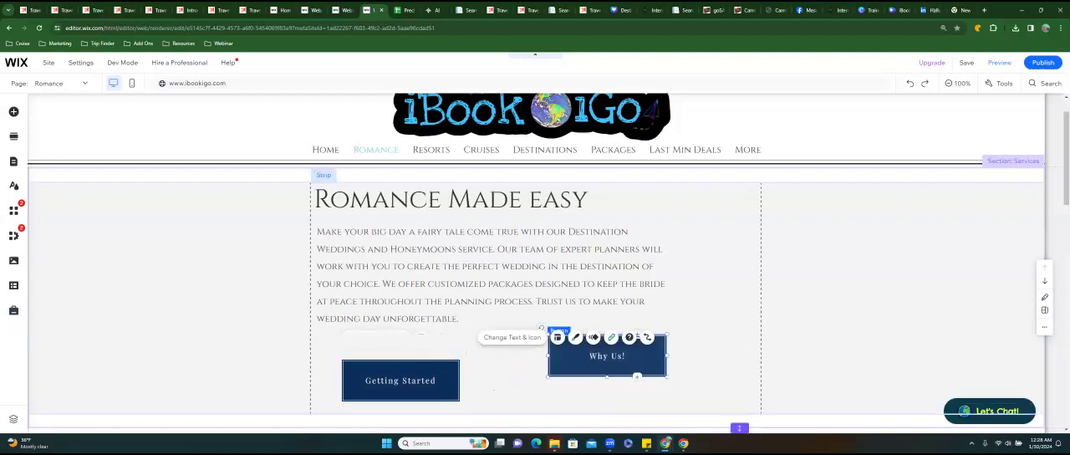
left_click_drag(400, 380, 398, 355)
left_click(607, 355)
left_click_drag(607, 356, 541, 356)
Duplicate the Why Us! button and place the copy as the third button at the end of the row.
right_click(540, 355)
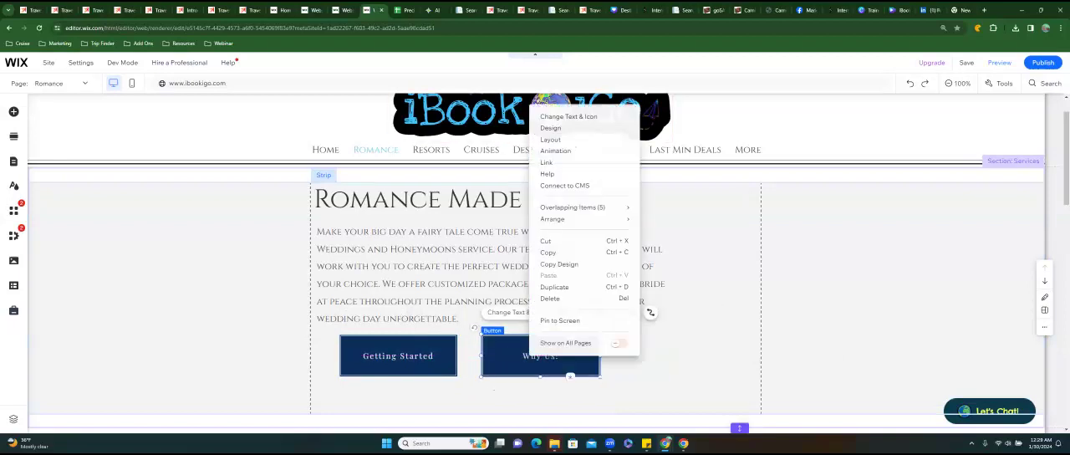
left_click(555, 287)
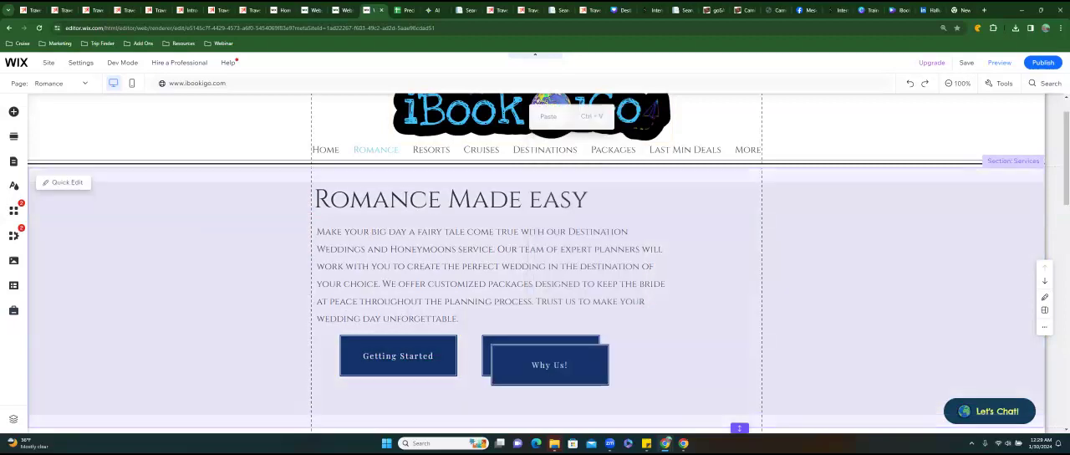
left_click_drag(550, 365, 678, 355)
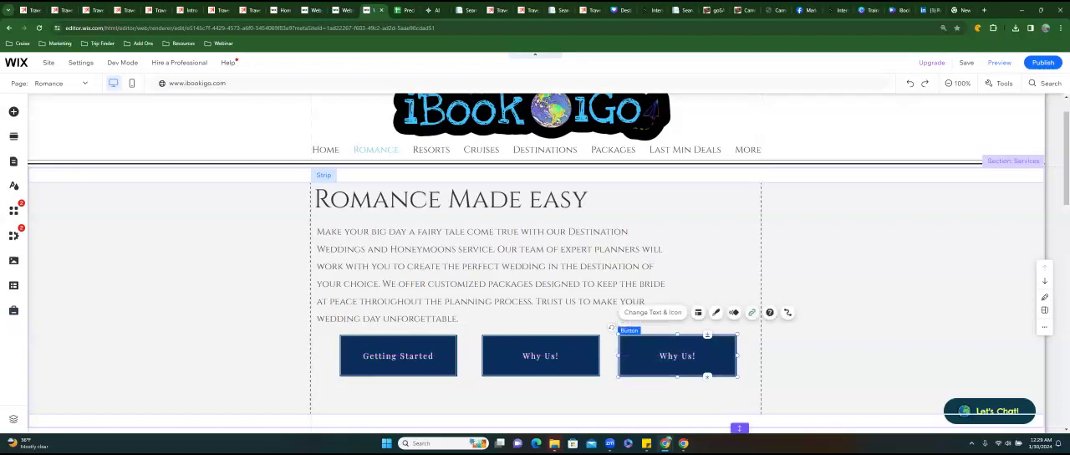
Change the third button's text to "Quote Request".
left_click(653, 311)
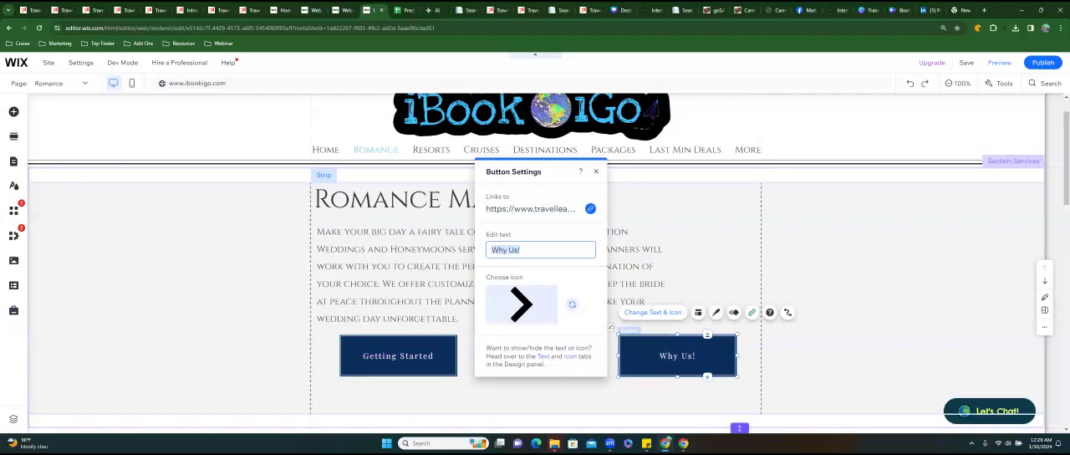
type("Quot")
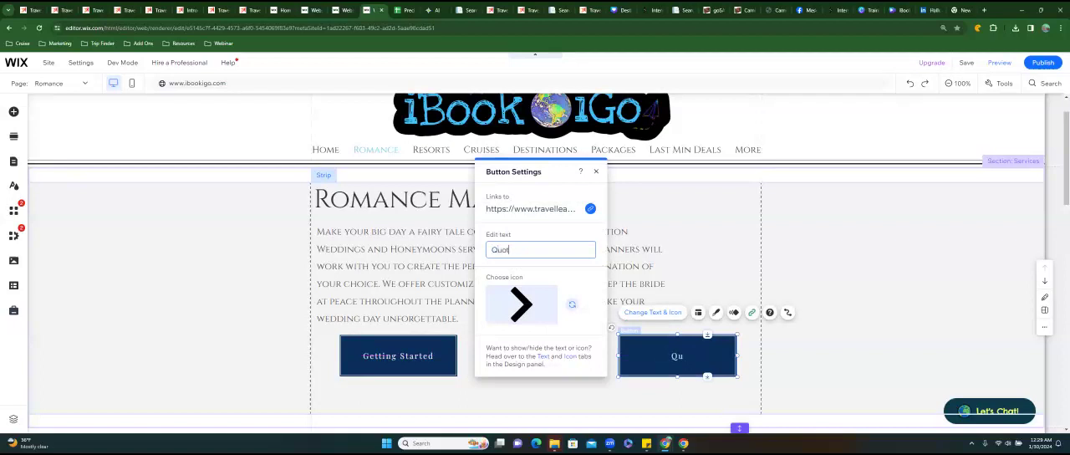
type("e Request")
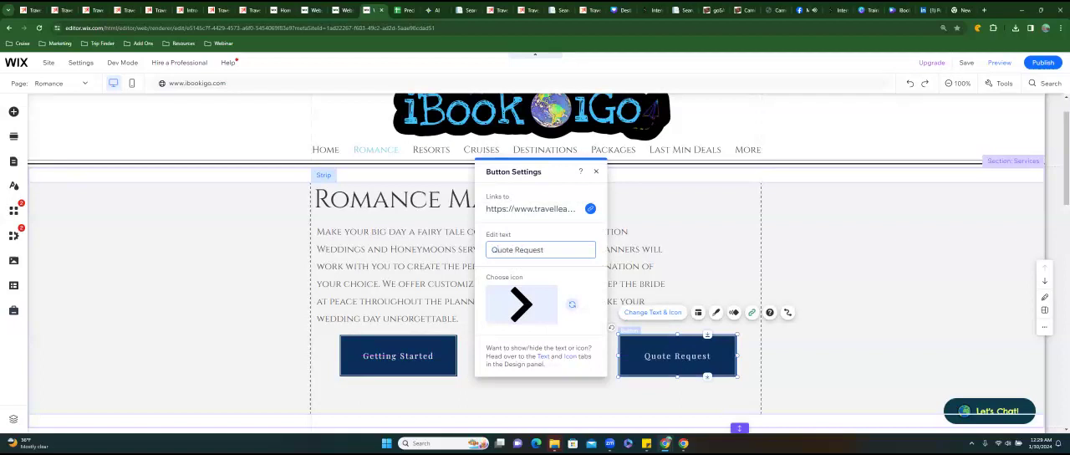
Open the Quote Request button's link settings and copy the Jotform Travel Profile form's web address from the live site's Carnival page link.
left_click(590, 209)
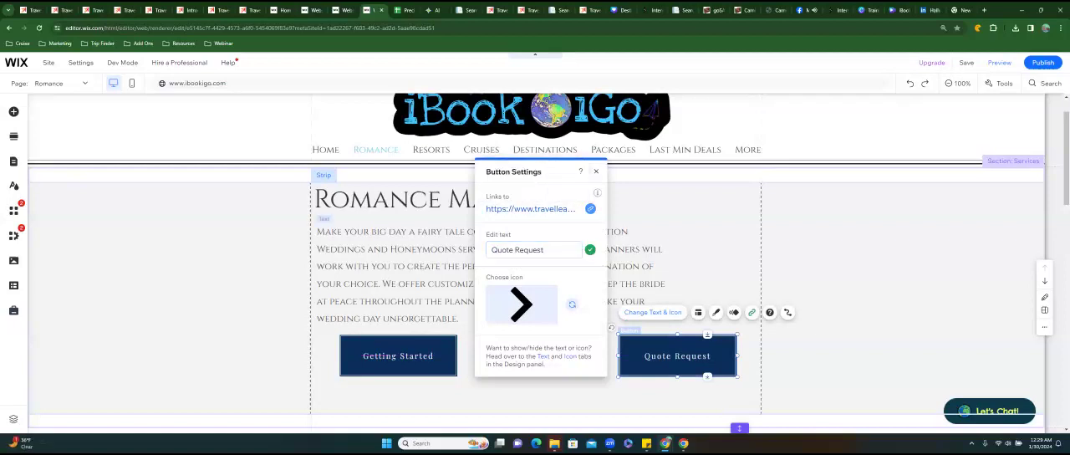
left_click(590, 208)
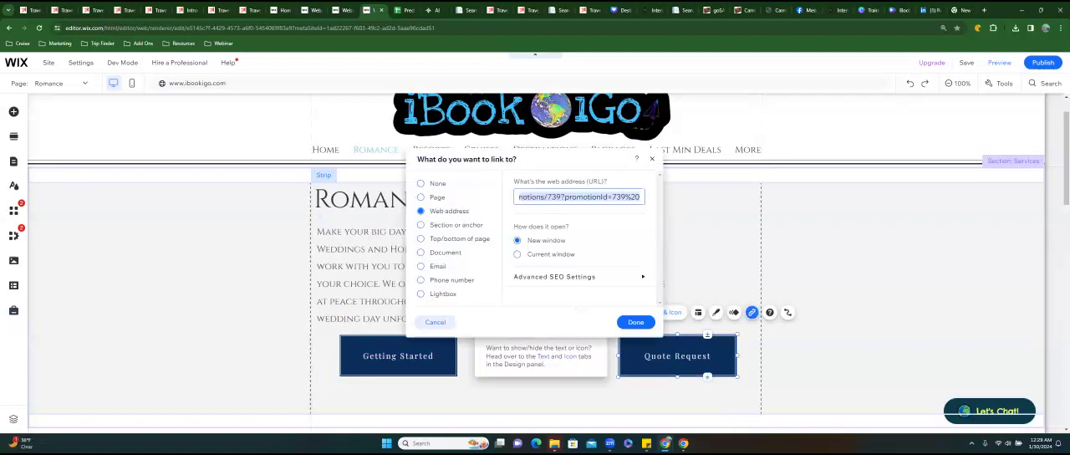
left_click(742, 10)
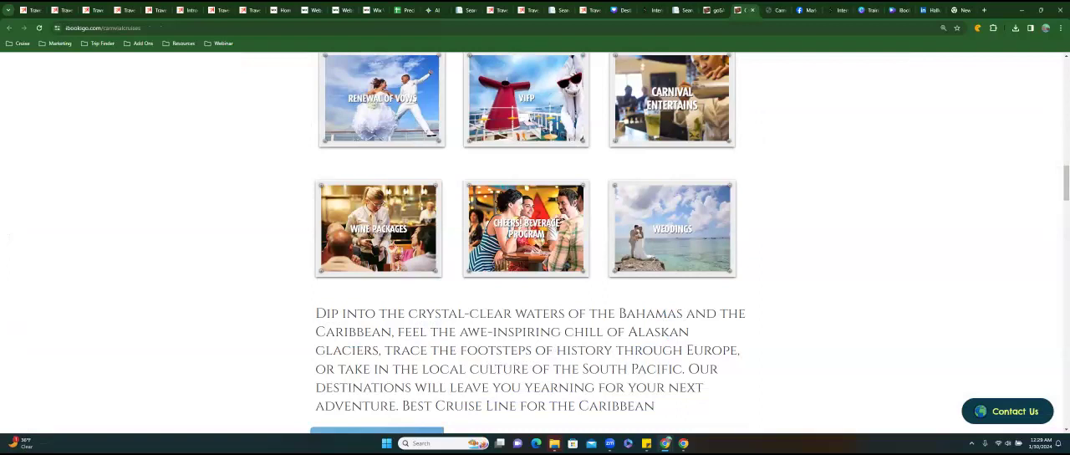
scroll(535, 242, "up", 15)
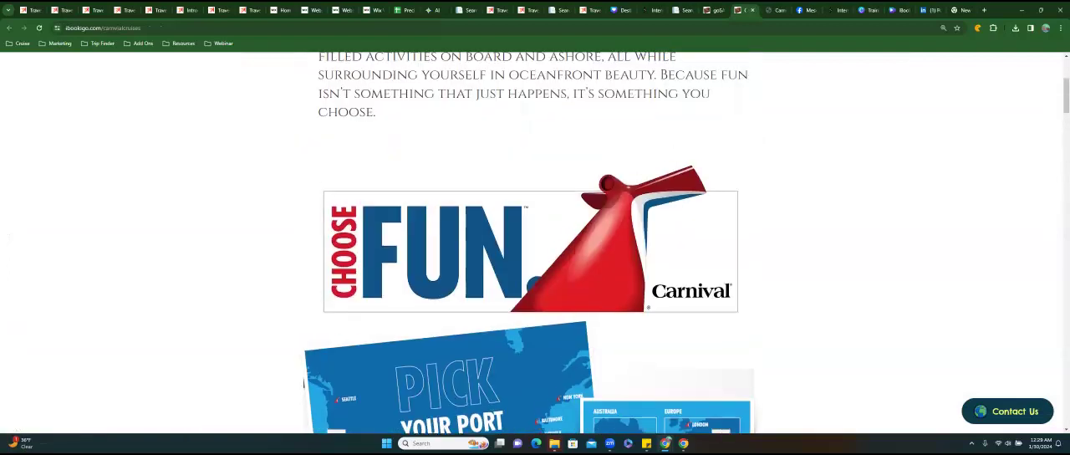
scroll(535, 243, "up", 3)
left_click(721, 71)
left_click(507, 38)
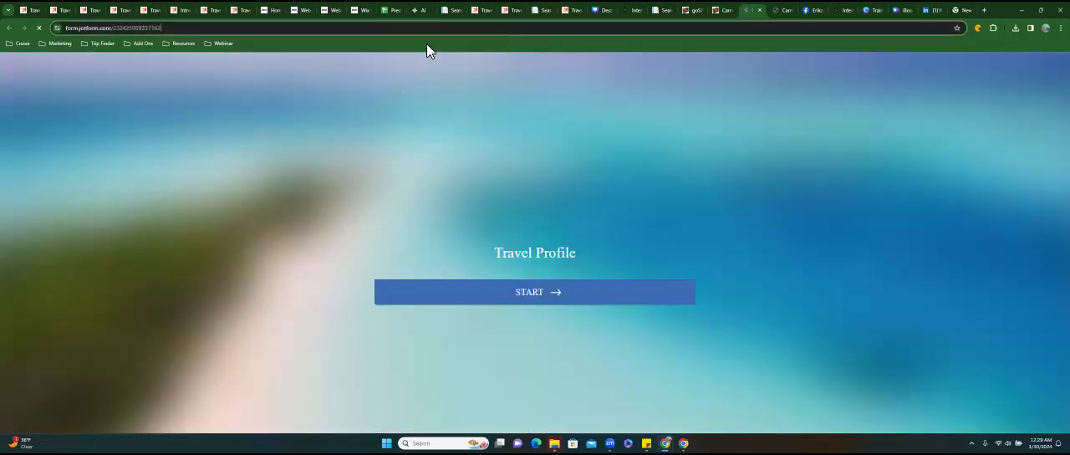
right_click(129, 28)
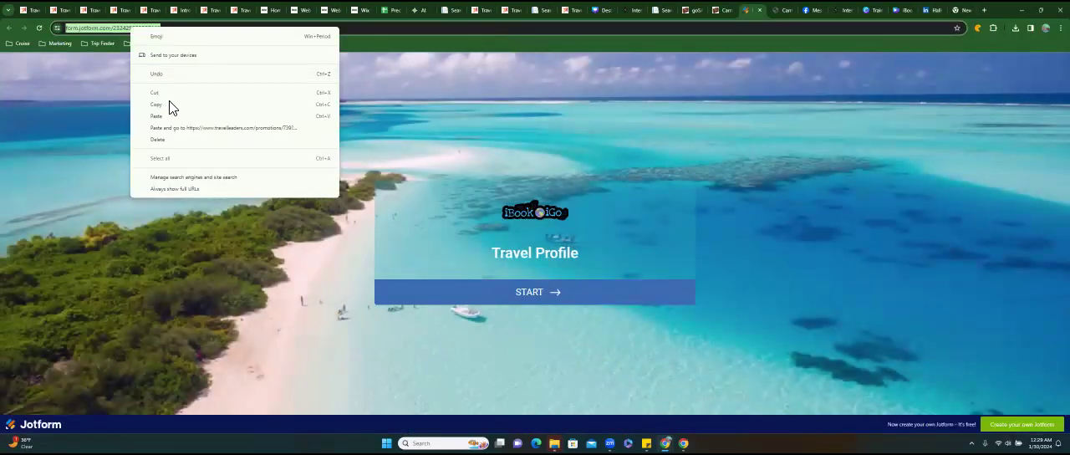
left_click(171, 107)
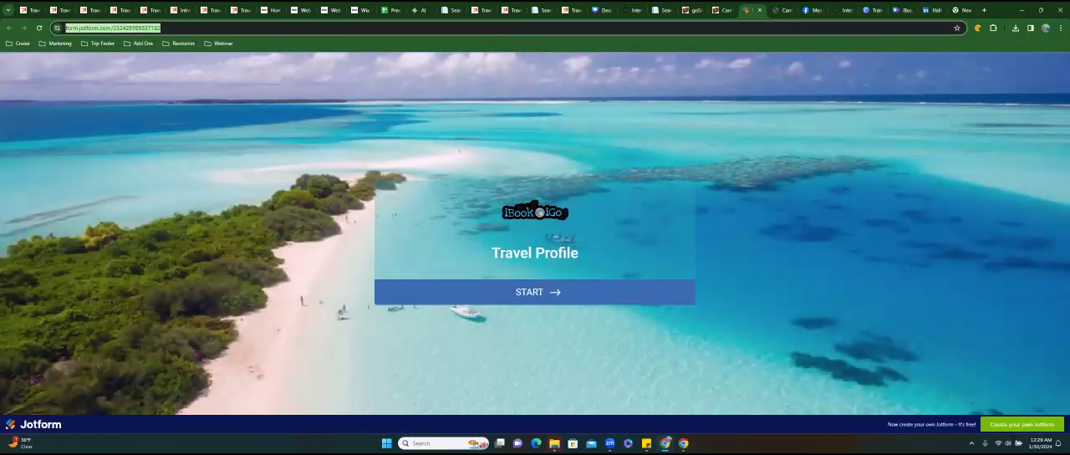
Back in the Wix editor, replace the Quote Request button's web address with the copied Jotform URL and close its settings.
left_click(360, 10)
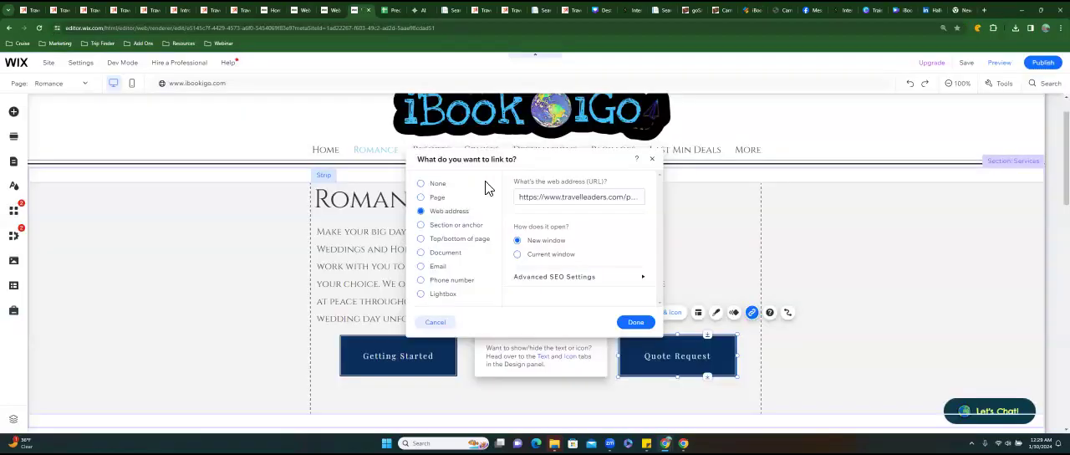
left_click(529, 201)
key("ctrl+a")
key("ctrl+v")
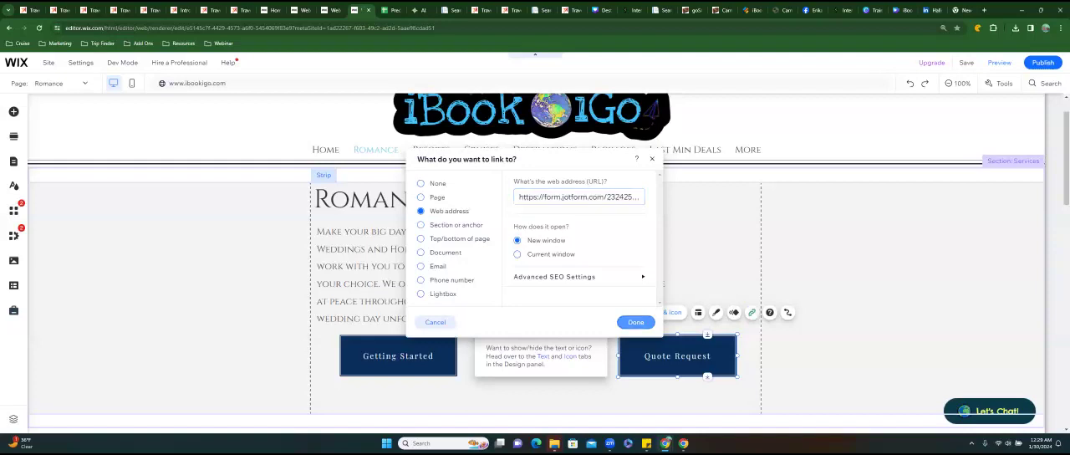
left_click(636, 322)
left_click(596, 171)
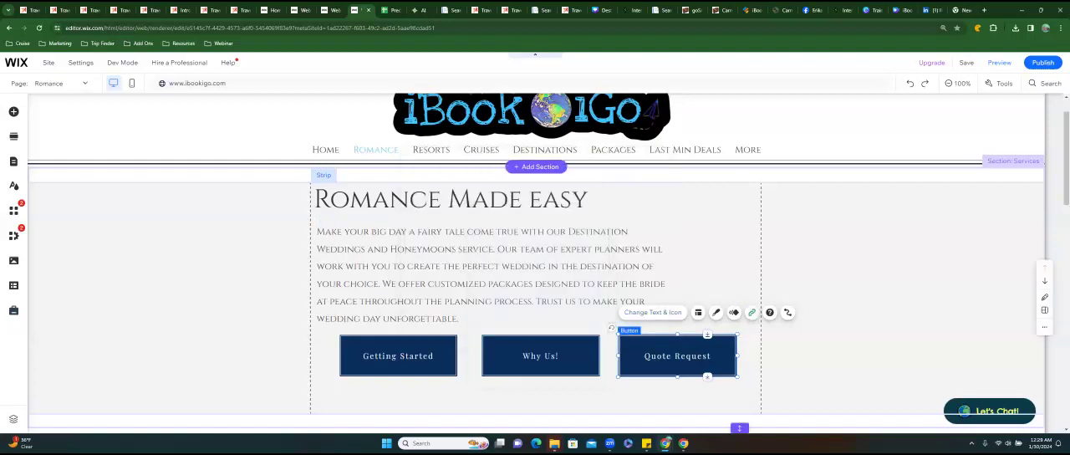
Change the Romance Made easy strip's background color to white (#FFFFFF) and close the background settings.
left_click(778, 367)
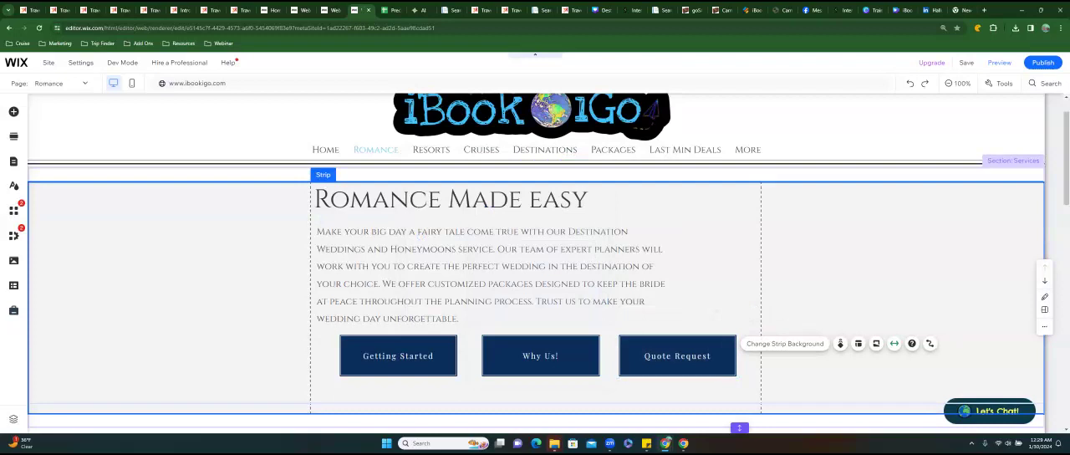
scroll(752, 368, "down", 2)
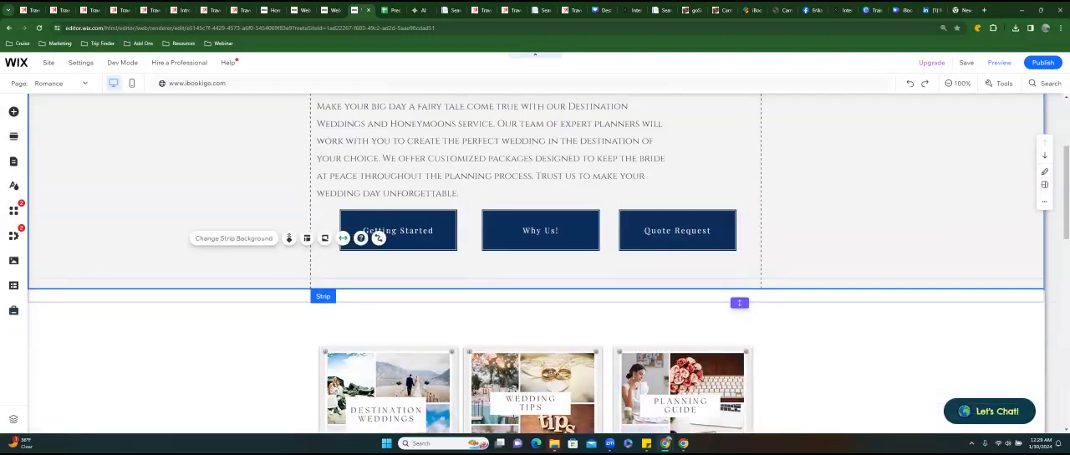
left_click(770, 337)
scroll(770, 337, "up", 2)
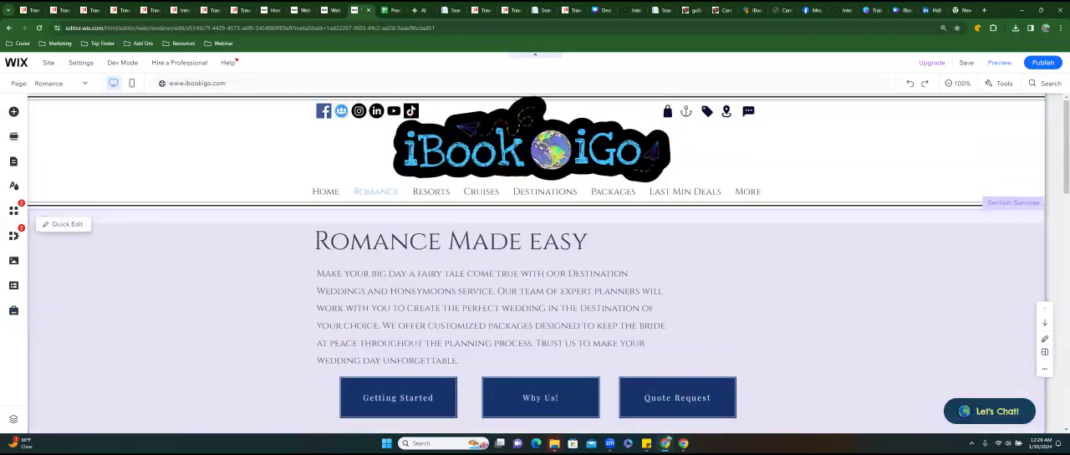
left_click(770, 337)
left_click(296, 300)
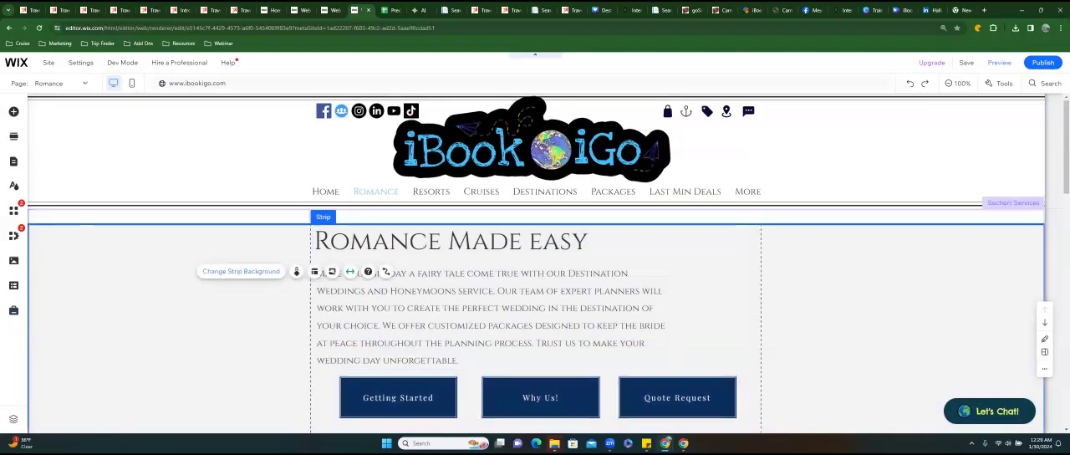
left_click(240, 271)
left_click(194, 248)
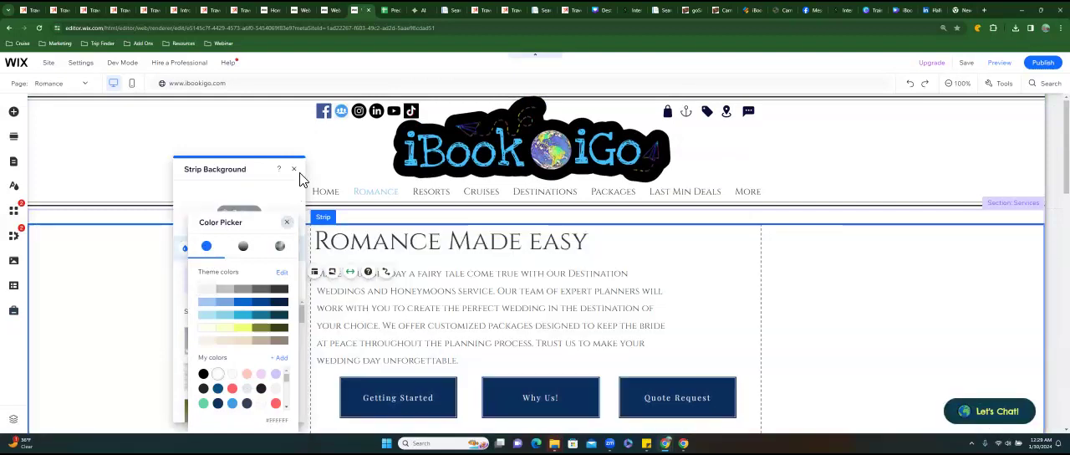
left_click(292, 172)
left_click(293, 169)
left_click(869, 309)
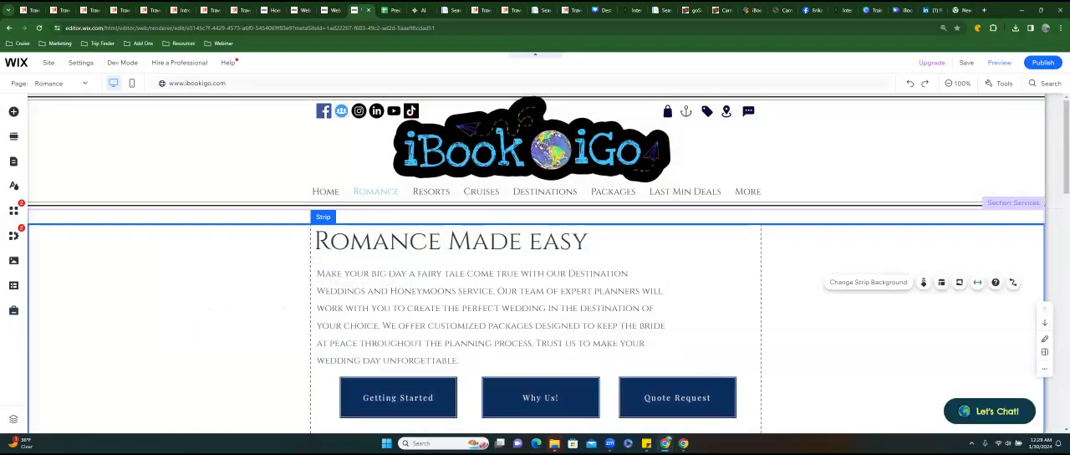
Shorten the services section so its lower edge sits just below the row of three buttons.
scroll(535, 263, "down", 2)
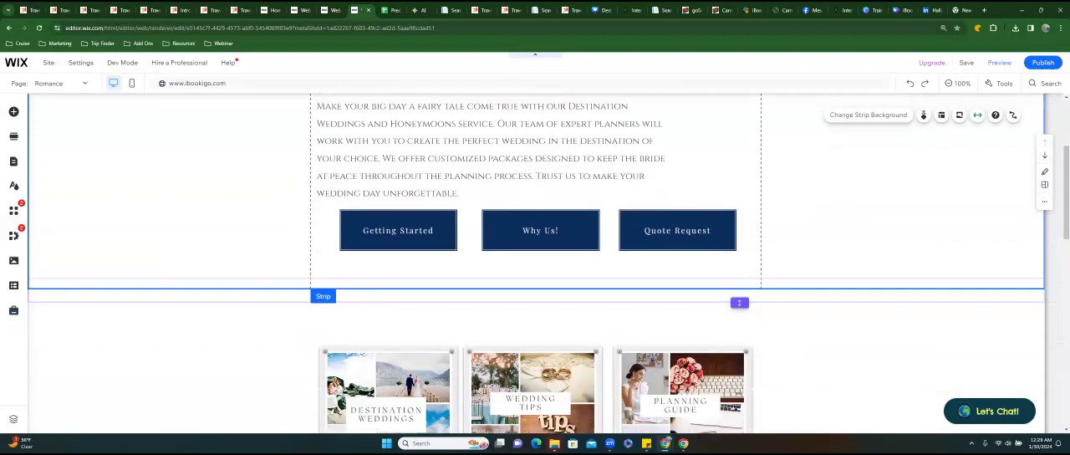
left_click_drag(739, 303, 739, 269)
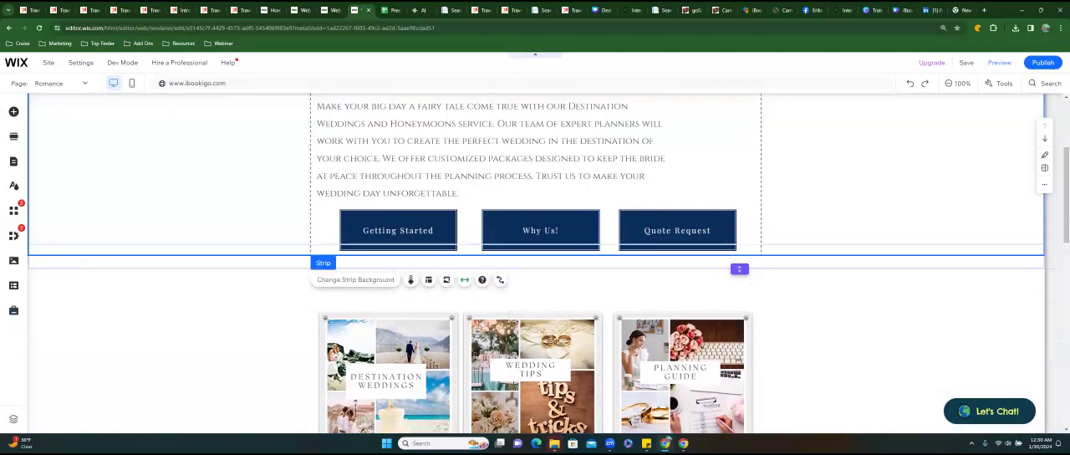
left_click(793, 295)
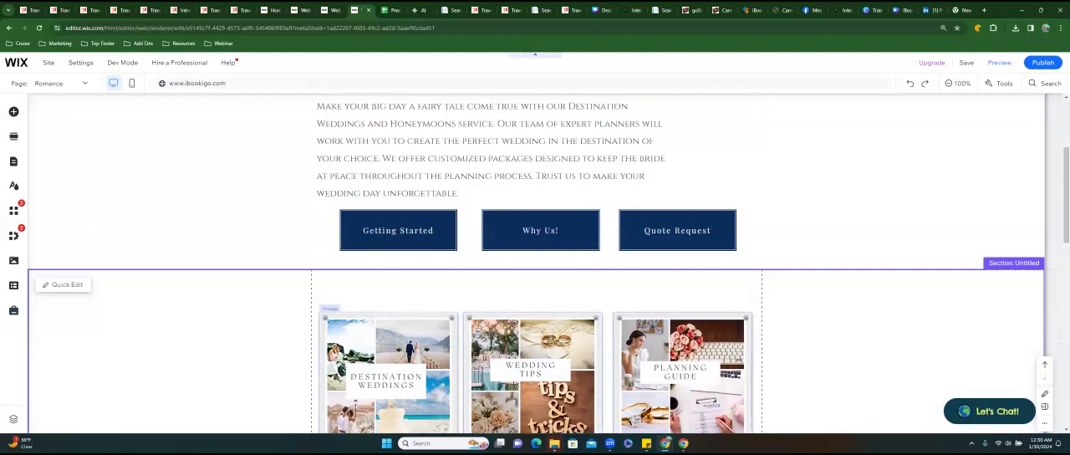
Group the nine romance image tiles, from Destination Weddings to Cancun Los Cabos, into one element.
left_click(389, 374)
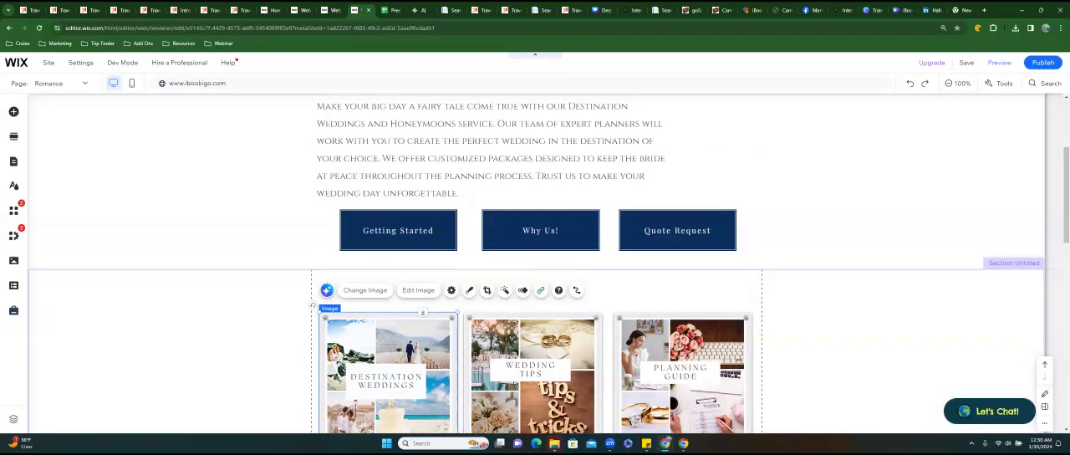
left_click(571, 378, "ctrl")
left_click(685, 375, "ctrl")
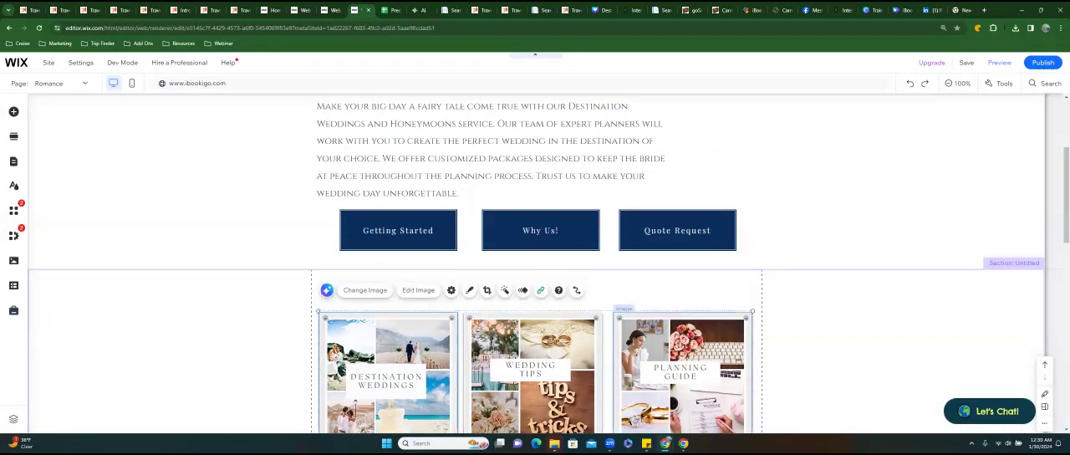
scroll(535, 268, "down", 2)
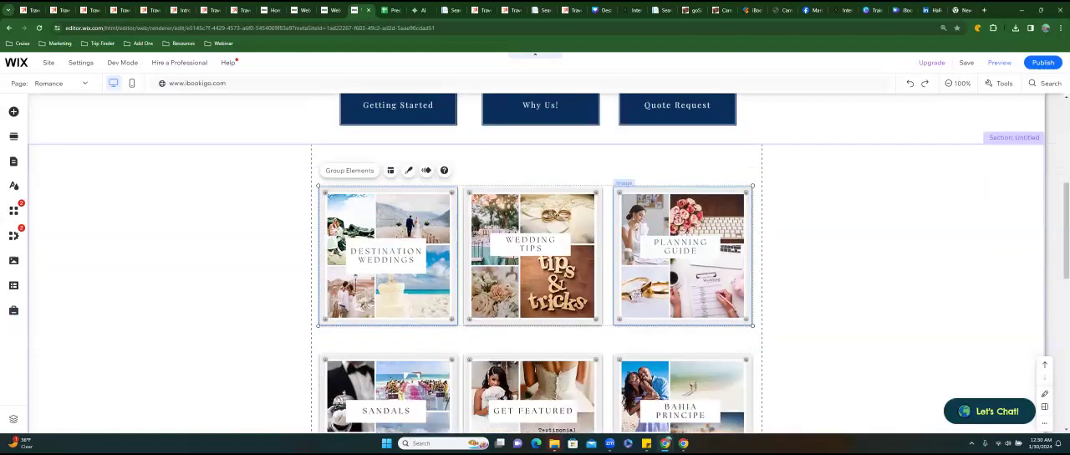
scroll(535, 267, "down", 2)
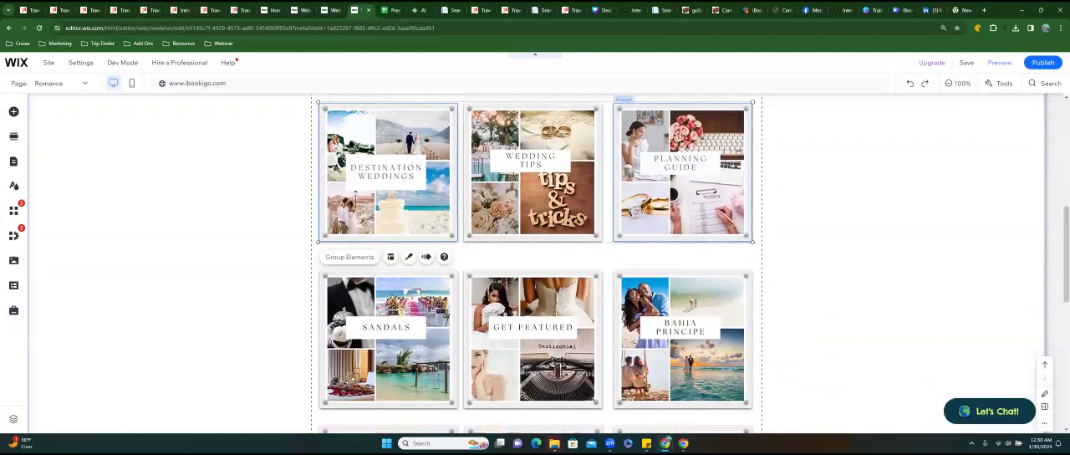
left_click(393, 368, "ctrl")
left_click(543, 374, "ctrl")
left_click(668, 351, "ctrl")
scroll(552, 351, "down", 2)
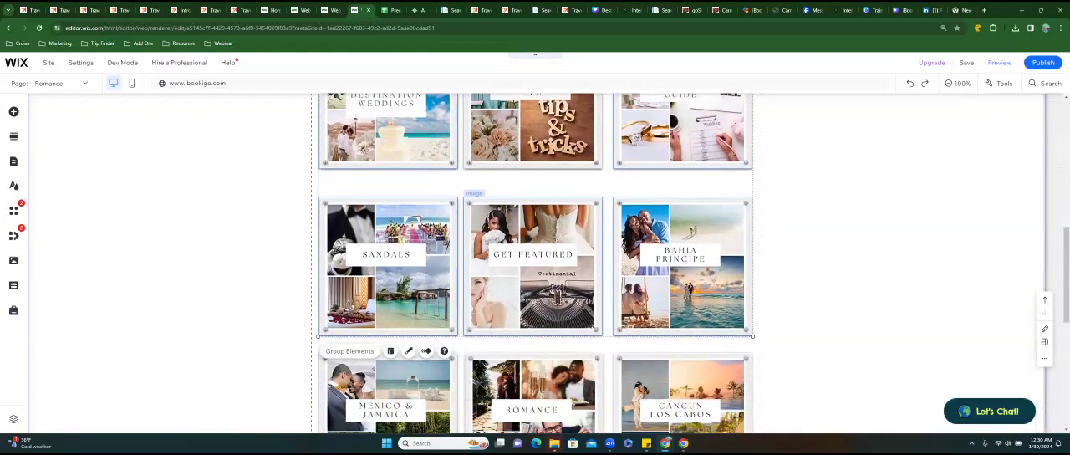
scroll(516, 158, "down", 1)
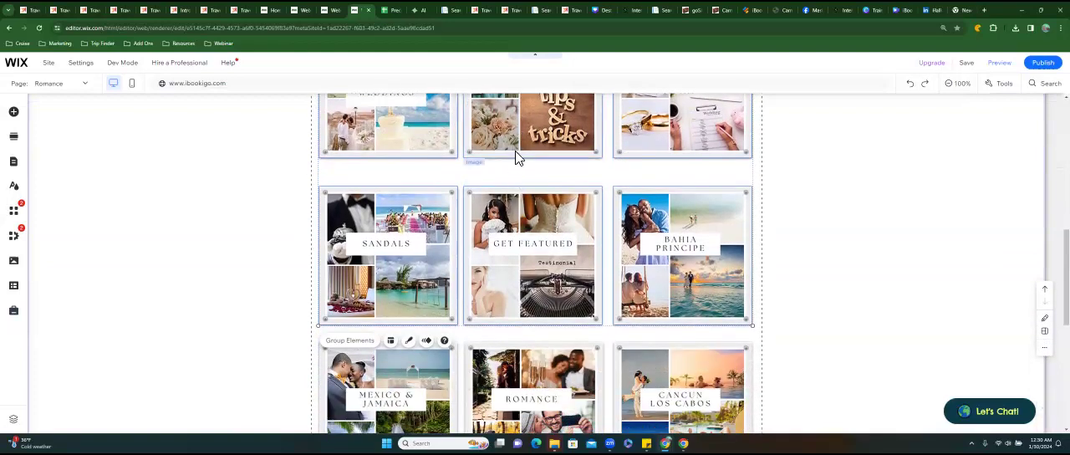
left_click(400, 383, "ctrl")
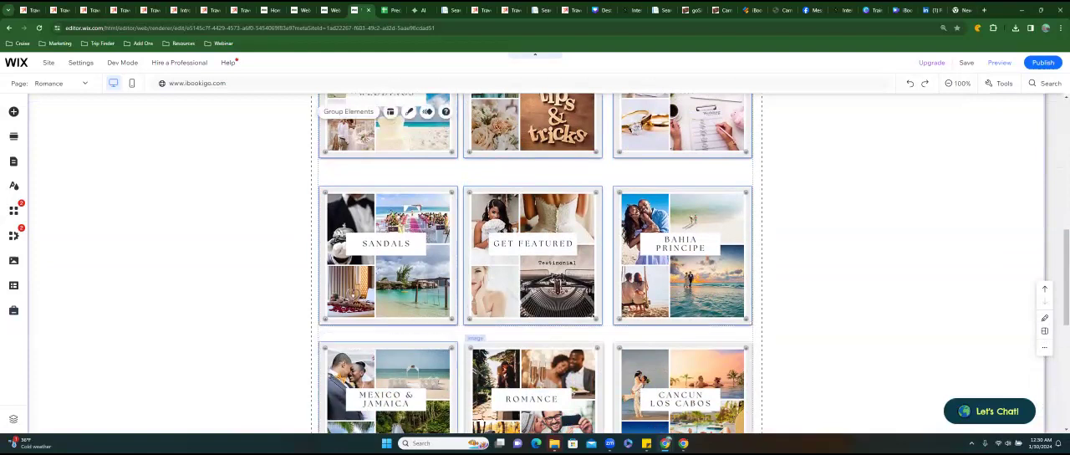
left_click(509, 373, "ctrl")
left_click(657, 383, "ctrl")
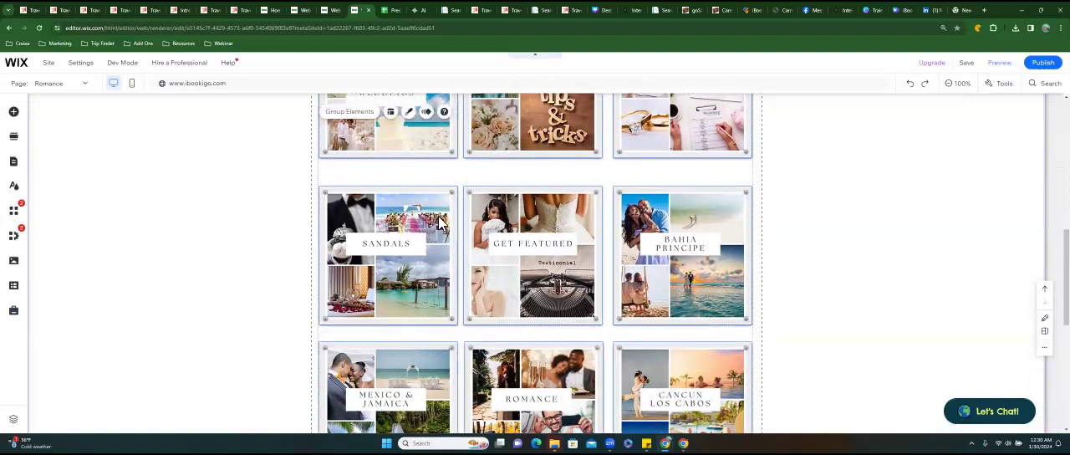
left_click(343, 114)
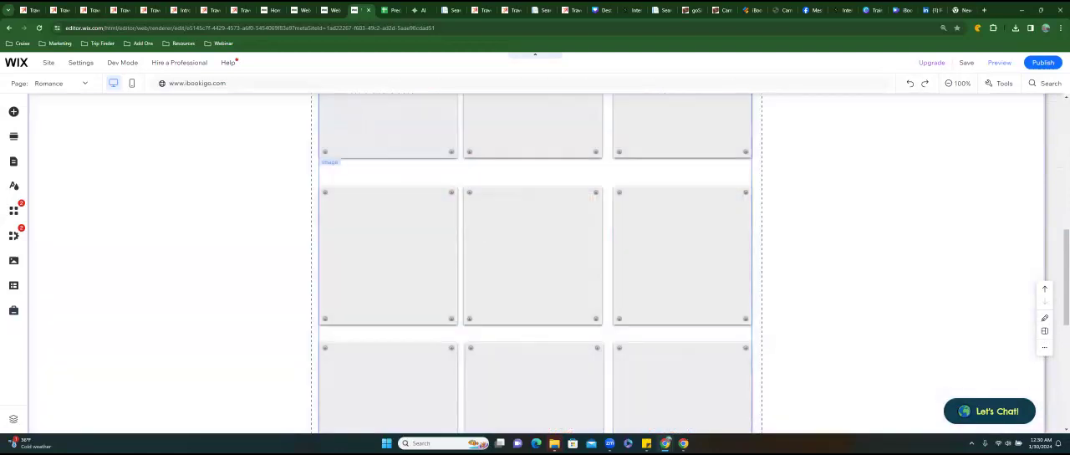
Move the grouped tiles up so the first row sits just inside the section's upper edge, below the three buttons.
scroll(535, 263, "up", 2)
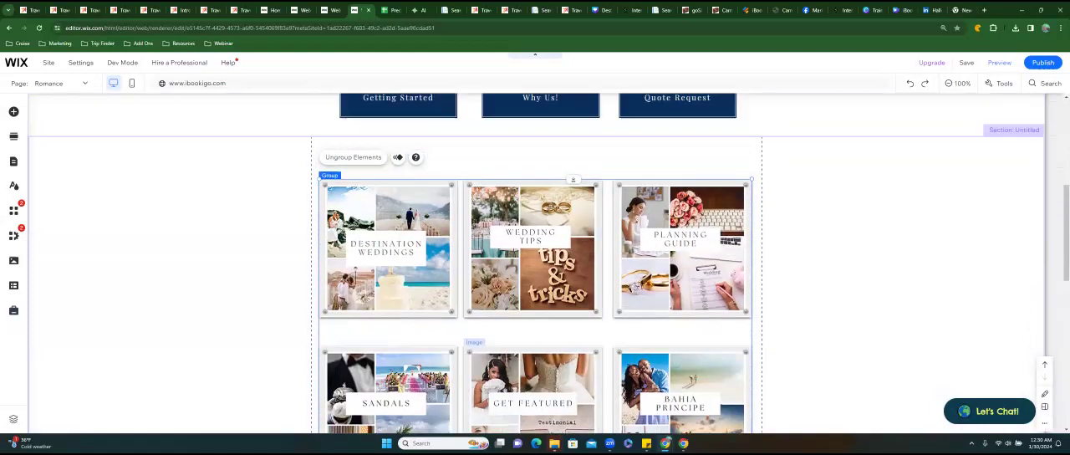
left_click_drag(534, 224, 534, 188)
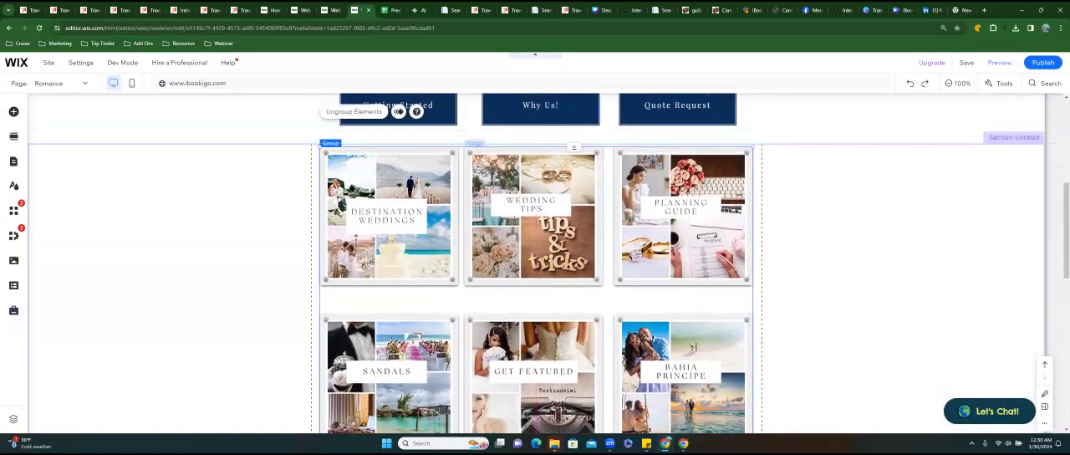
scroll(535, 262, "down", 5)
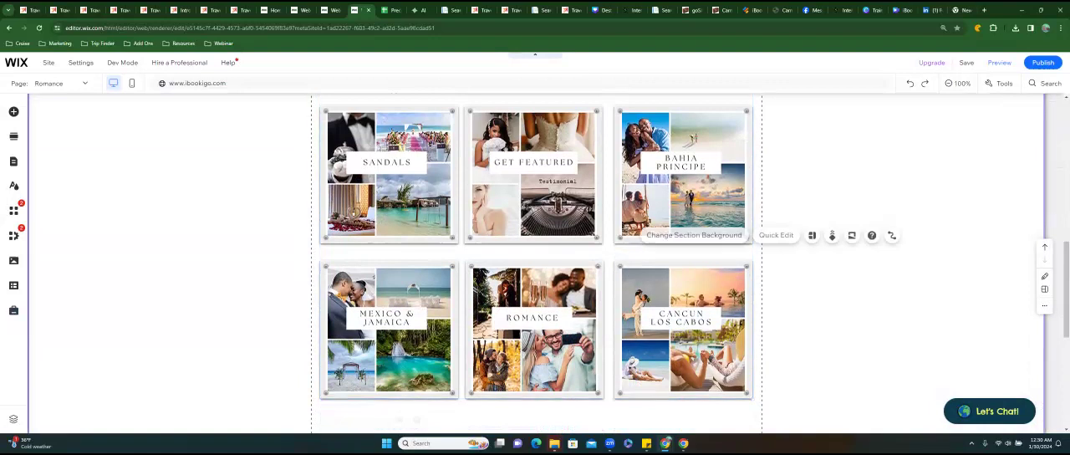
scroll(429, 222, "up", 1)
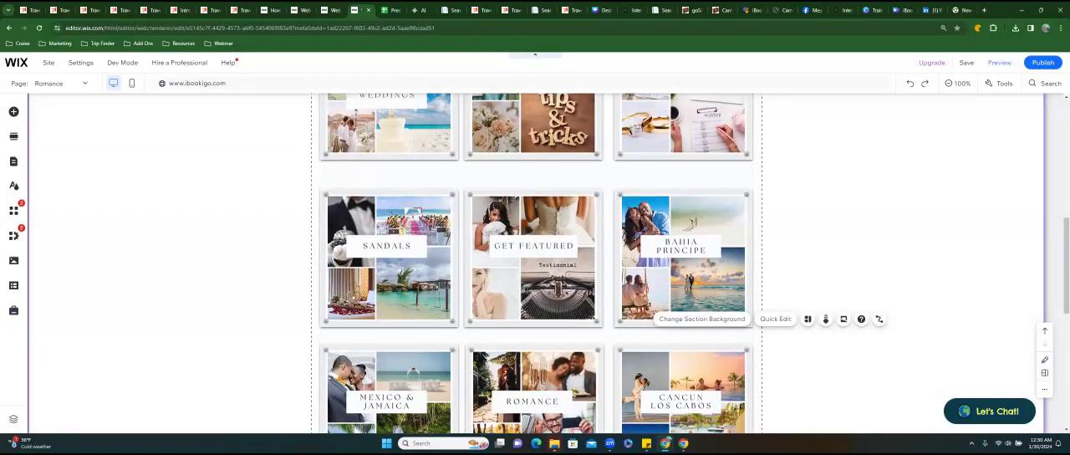
scroll(535, 263, "down", 3)
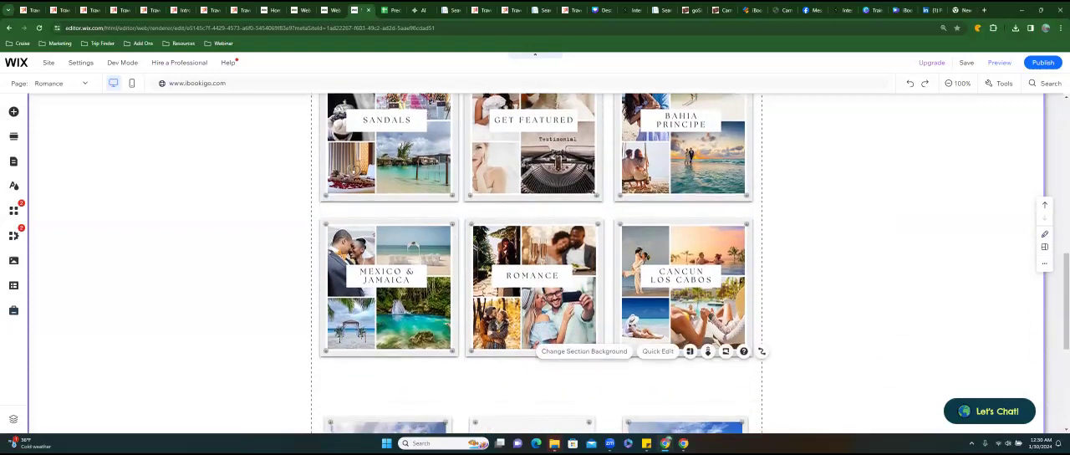
scroll(535, 263, "down", 2)
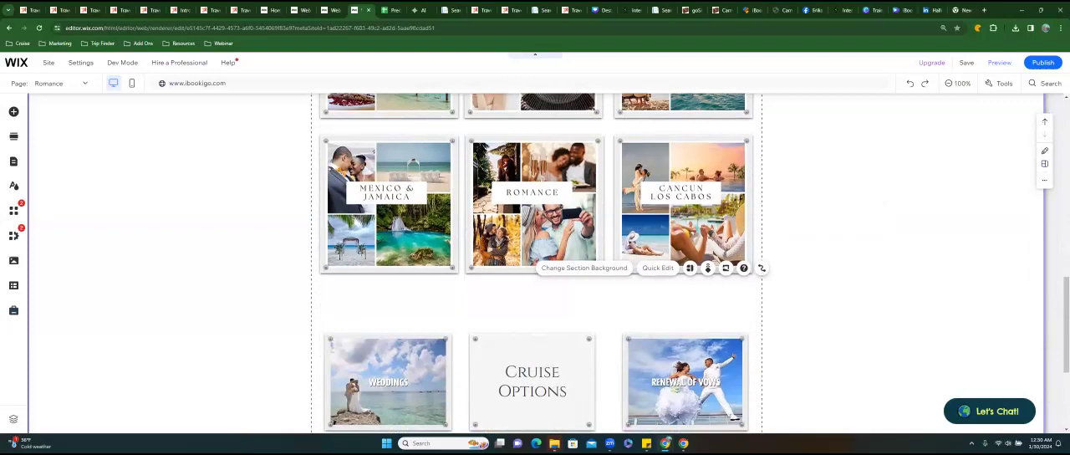
double_click(532, 381)
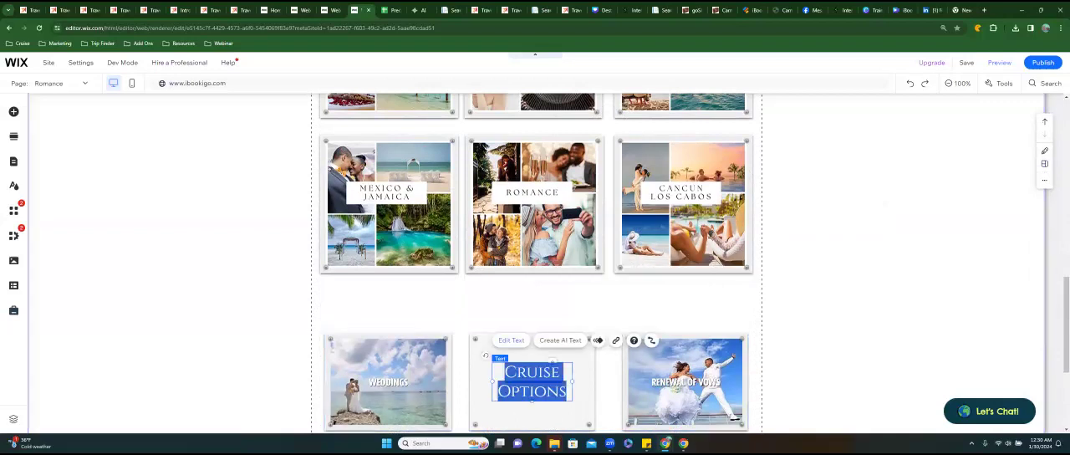
left_click(424, 316)
left_click(443, 192)
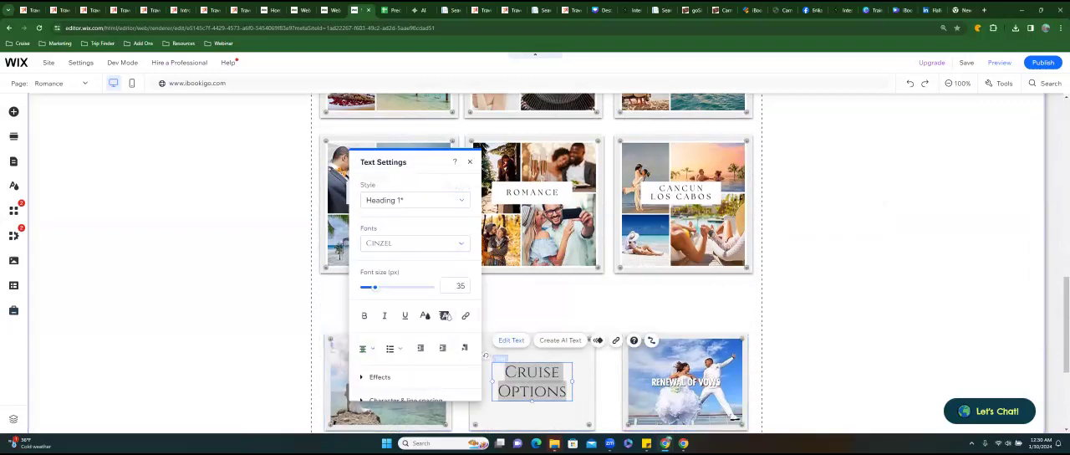
left_click(549, 305)
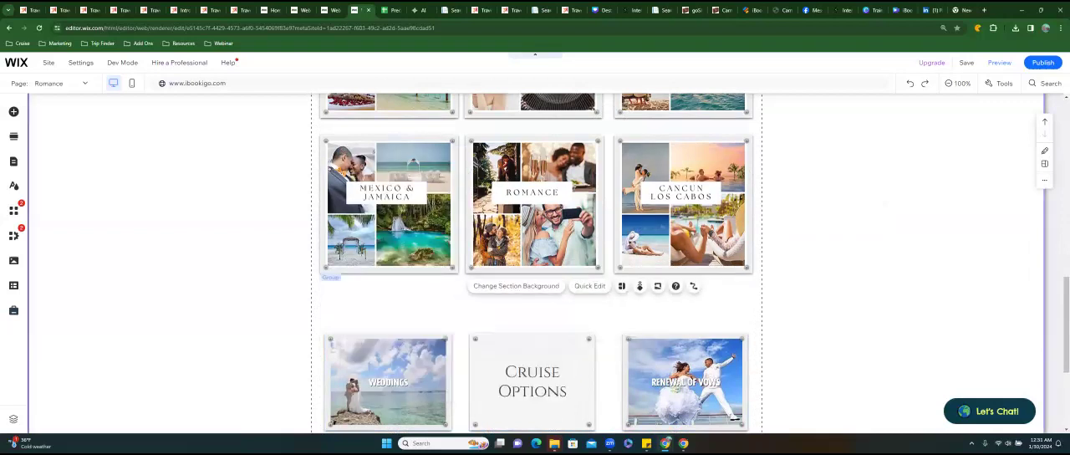
Move the Weddings, Cruise Options and Renewal of Vows row up closer to the Mexico & Jamaica row.
left_click(607, 351)
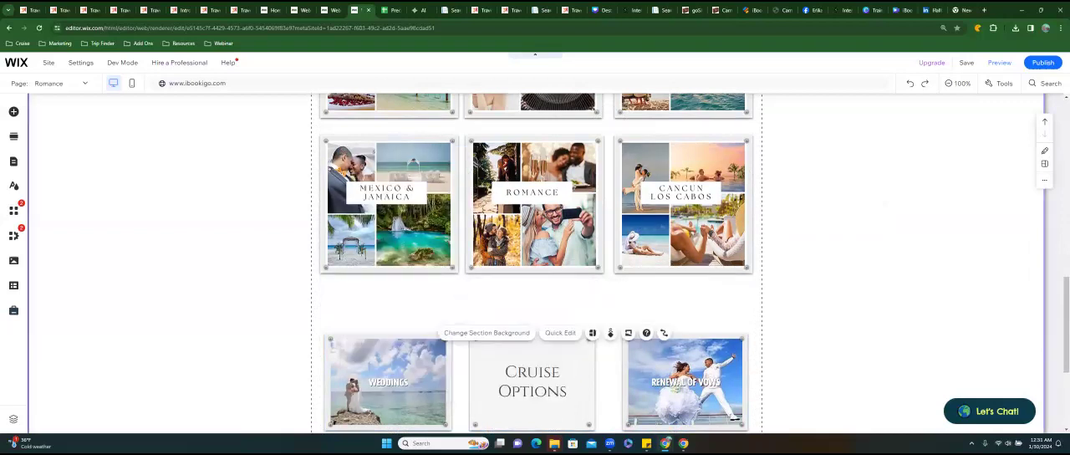
left_click(575, 360)
left_click_drag(576, 360, 575, 323)
left_click(836, 325)
Remove the extra space at the end of the tile section, then extend its height slightly to leave a small margin below the last row.
scroll(837, 324, "down", 3)
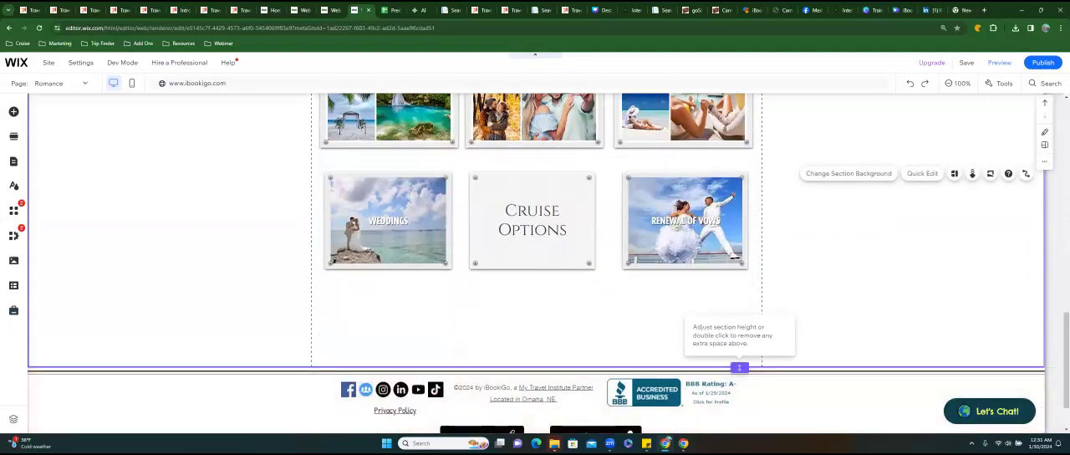
double_click(739, 367)
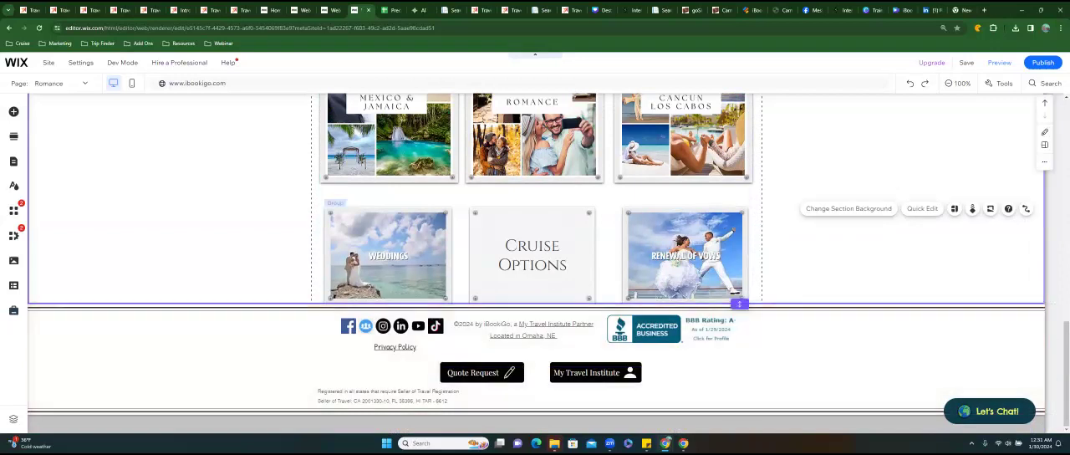
left_click_drag(739, 302, 739, 322)
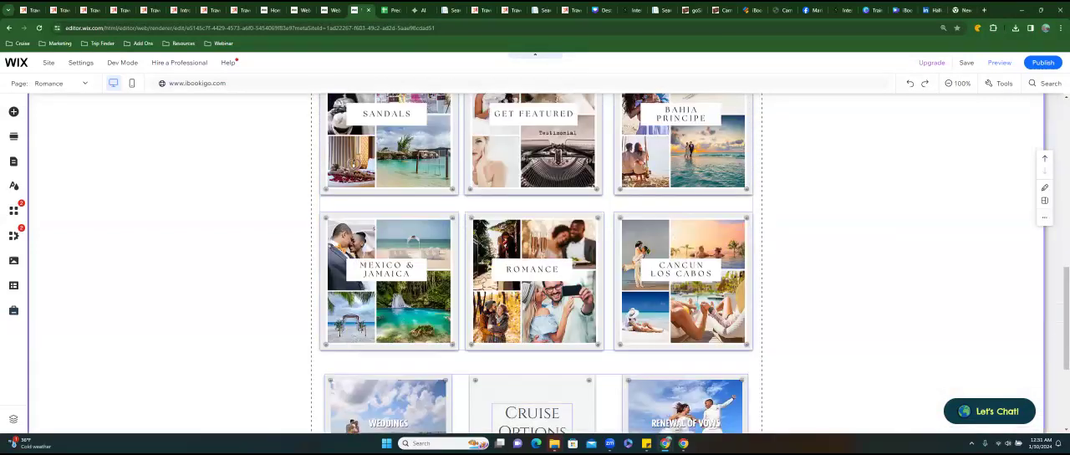
Nudge the Sandals, Get Featured and Bahia Principe tiles up slightly to even out the spacing between rows.
scroll(535, 263, "up", 5)
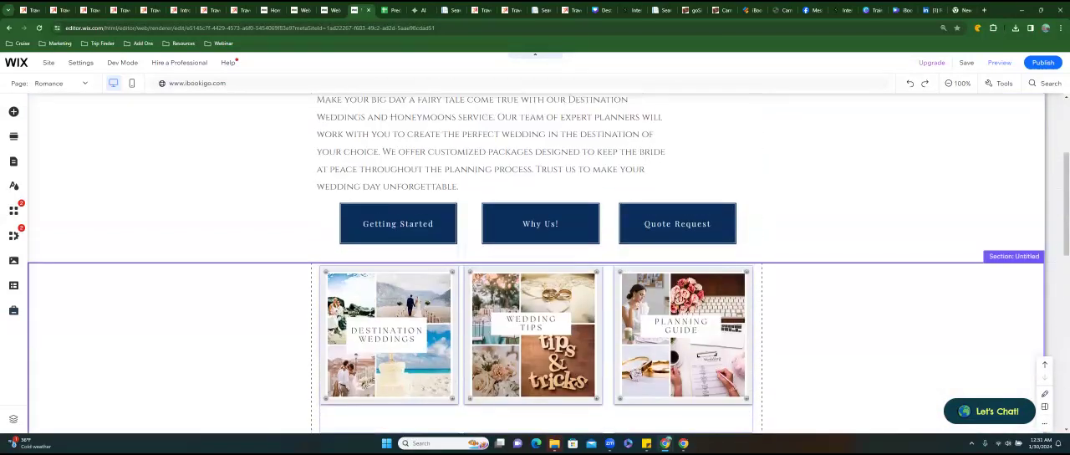
scroll(535, 263, "down", 5)
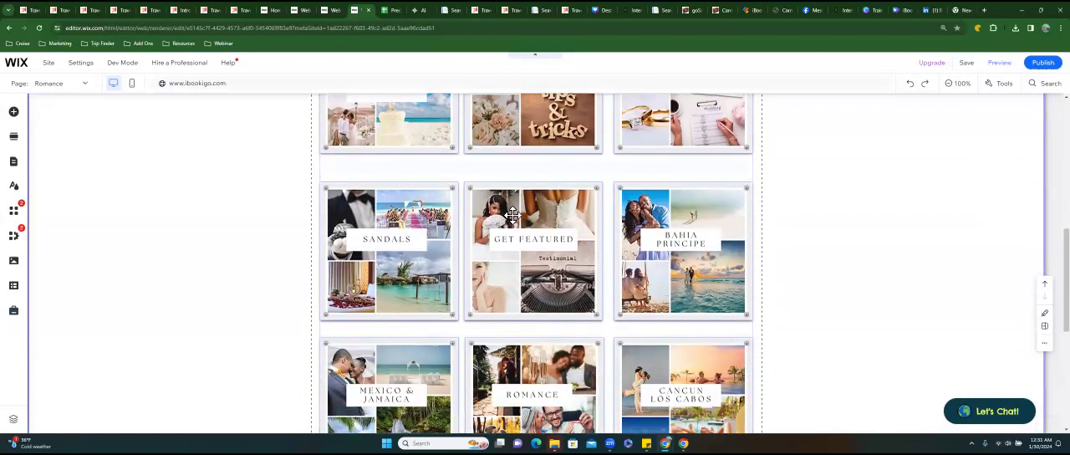
left_click(435, 210)
left_click_drag(436, 210, 435, 198)
left_click(532, 208)
left_click_drag(532, 208, 532, 203)
left_click_drag(682, 214, 683, 208)
left_click(869, 219)
left_click(870, 235)
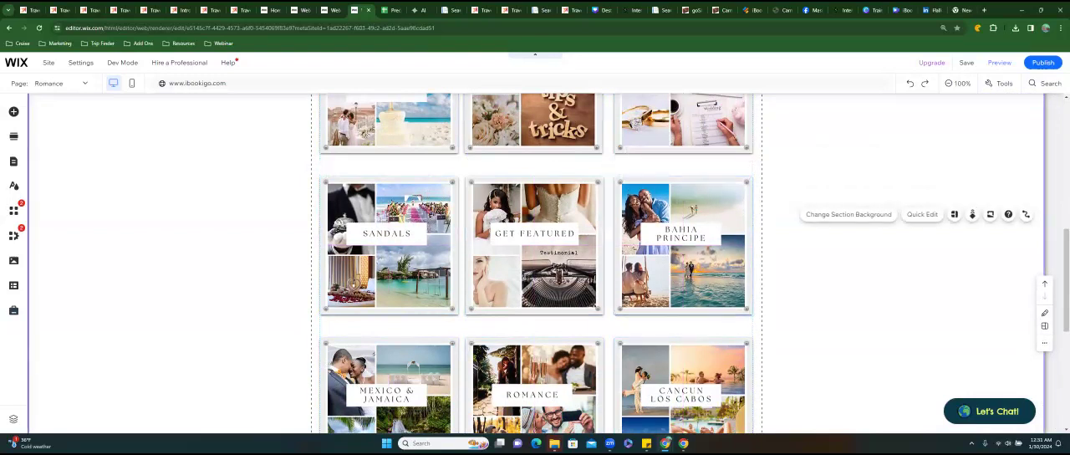
Publish the updated site and dismiss the confirmation dialog.
scroll(535, 265, "up", 2)
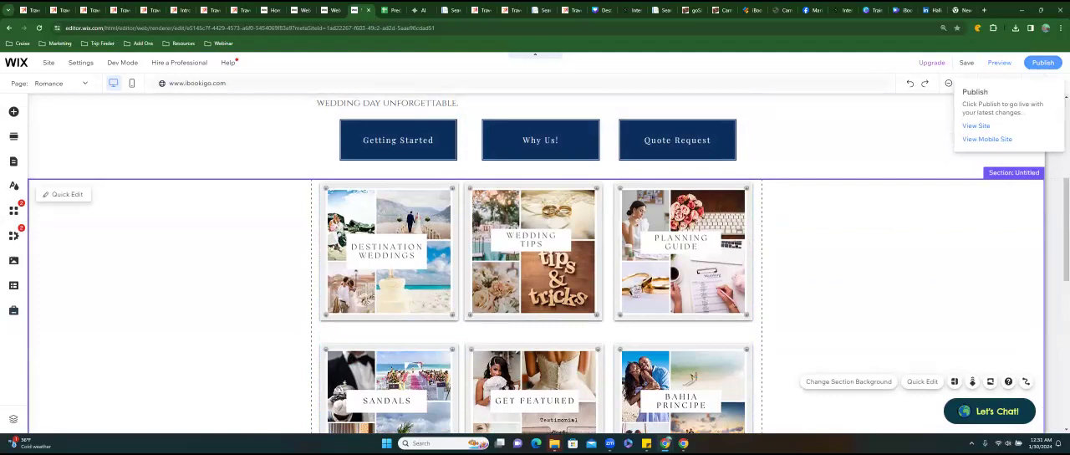
left_click(1043, 63)
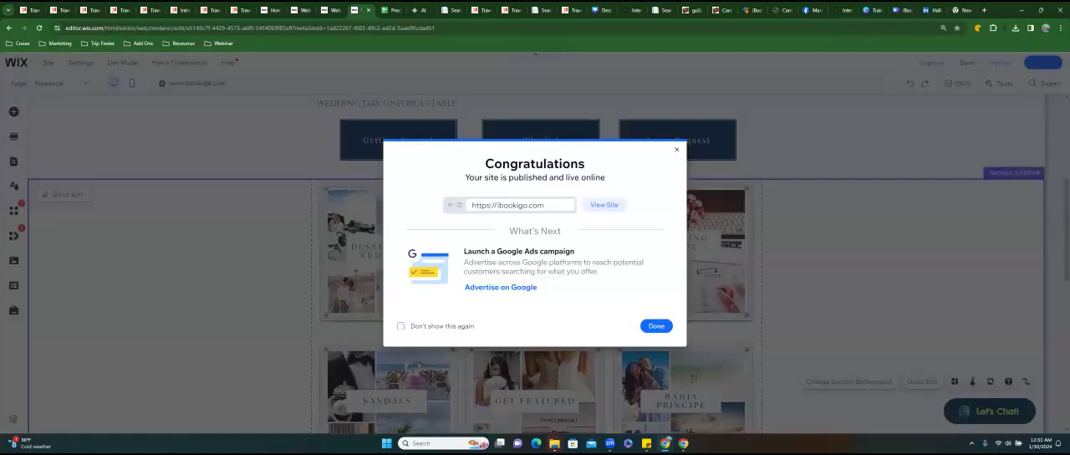
left_click(656, 326)
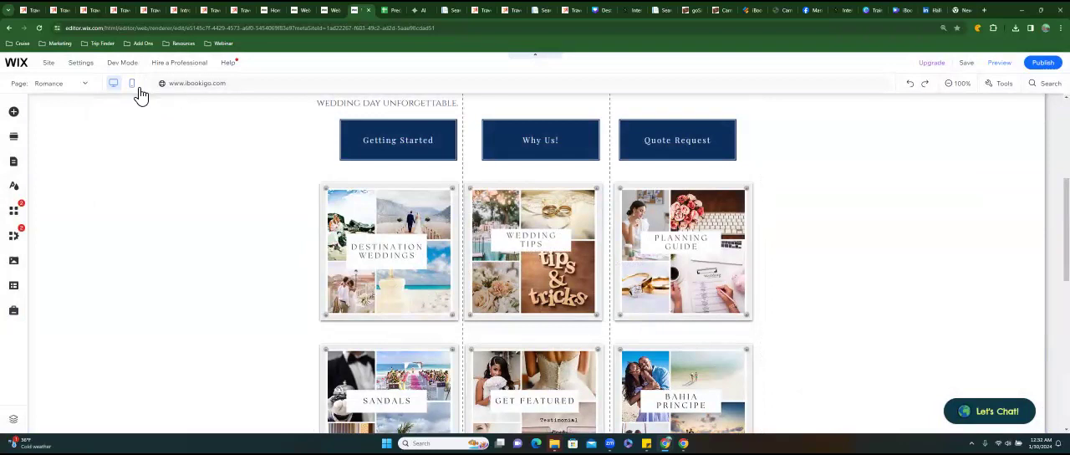
Switch to the mobile version of the page and move the Romance Made easy heading up directly beneath the site header.
left_click(135, 83)
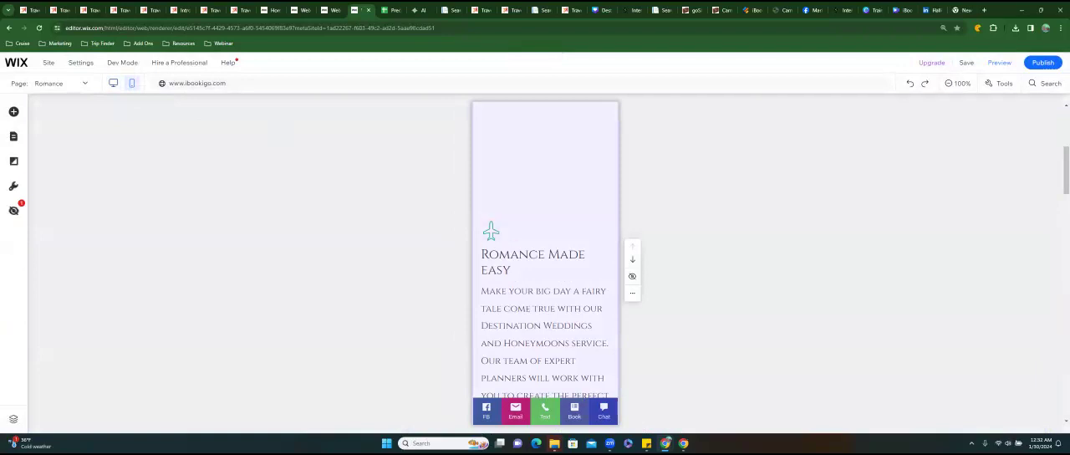
scroll(491, 232, "up", 5)
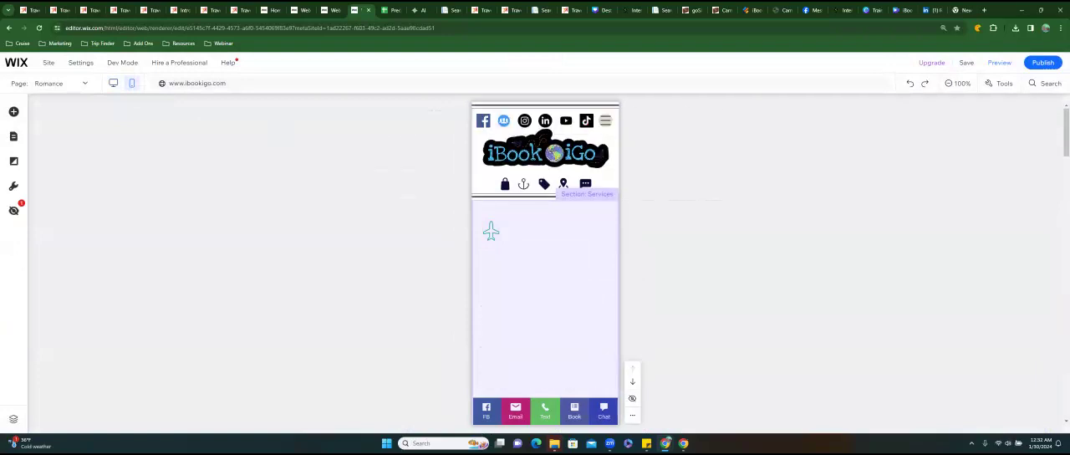
scroll(491, 232, "down", 10)
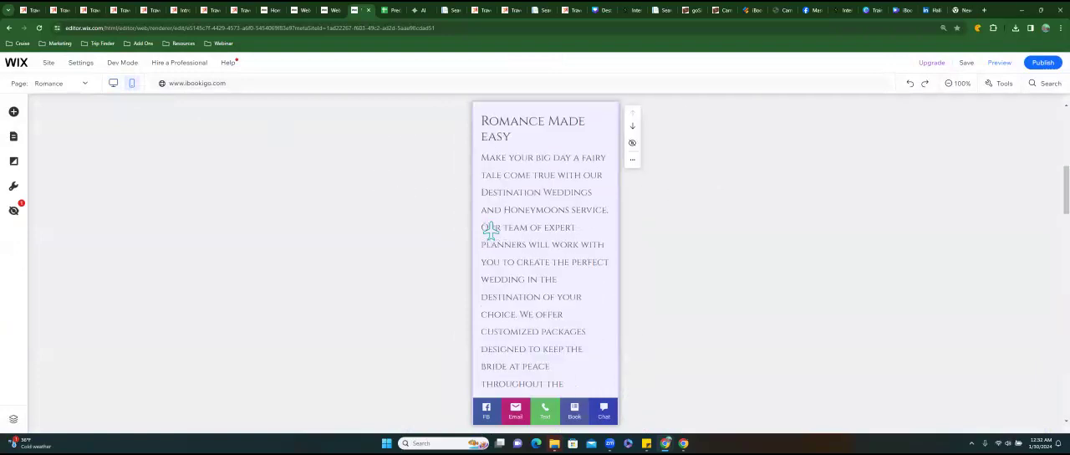
scroll(490, 231, "down", 4)
scroll(491, 231, "up", 5)
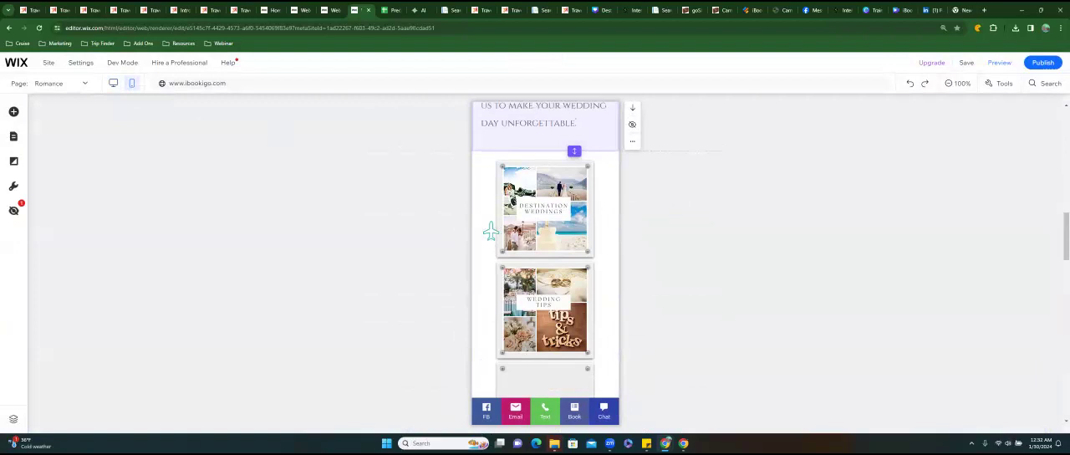
scroll(491, 232, "up", 3)
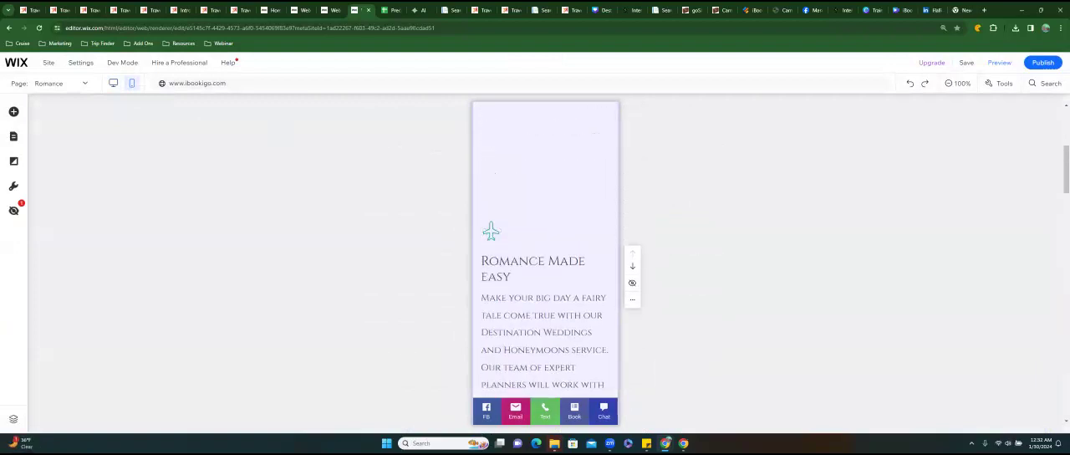
left_click_drag(524, 271, 482, 224)
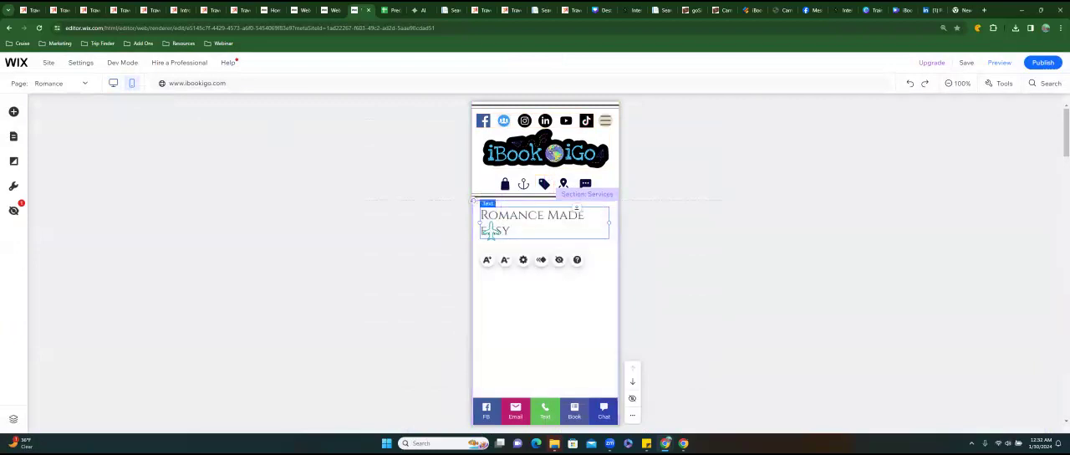
Undo the recent mobile position changes of the intro paragraph and the Romance Made Easy heading.
scroll(492, 232, "down", 5)
left_click(491, 232)
left_click_drag(490, 232, 490, 232)
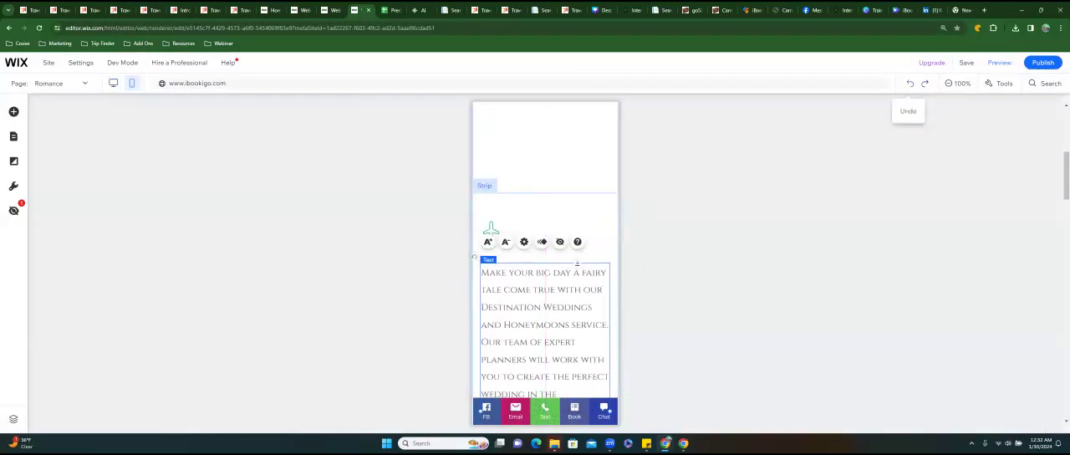
left_click(911, 83)
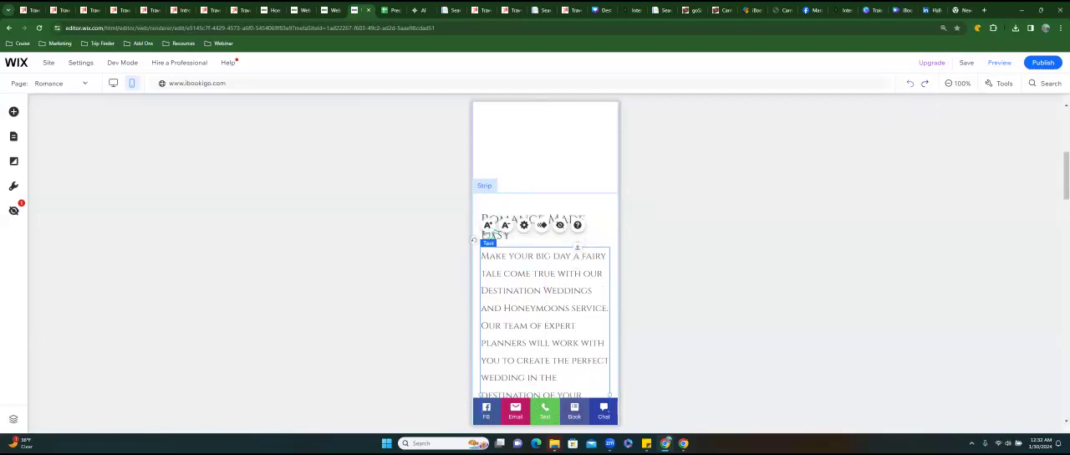
left_click(910, 82)
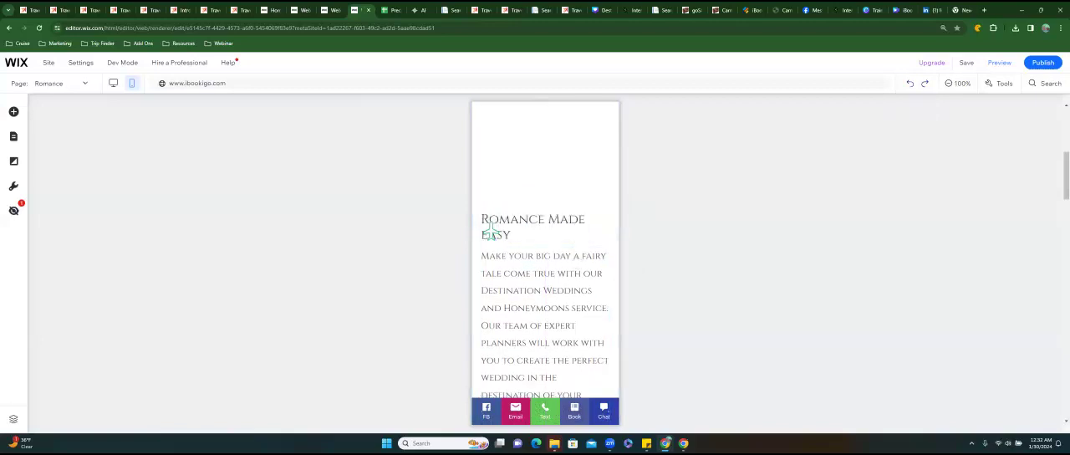
left_click(911, 83)
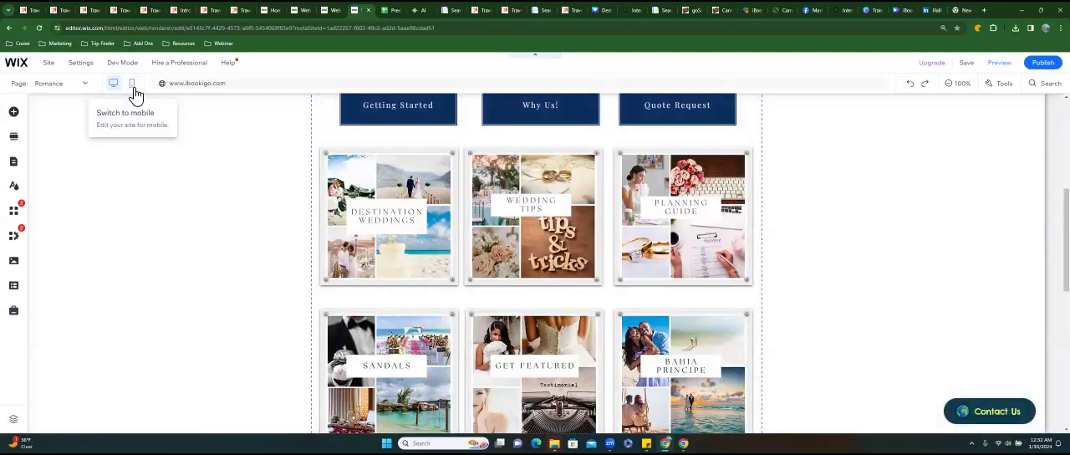
Return to the mobile version of the Romance page and extend the intro strip slightly below its last line of text.
left_click(133, 87)
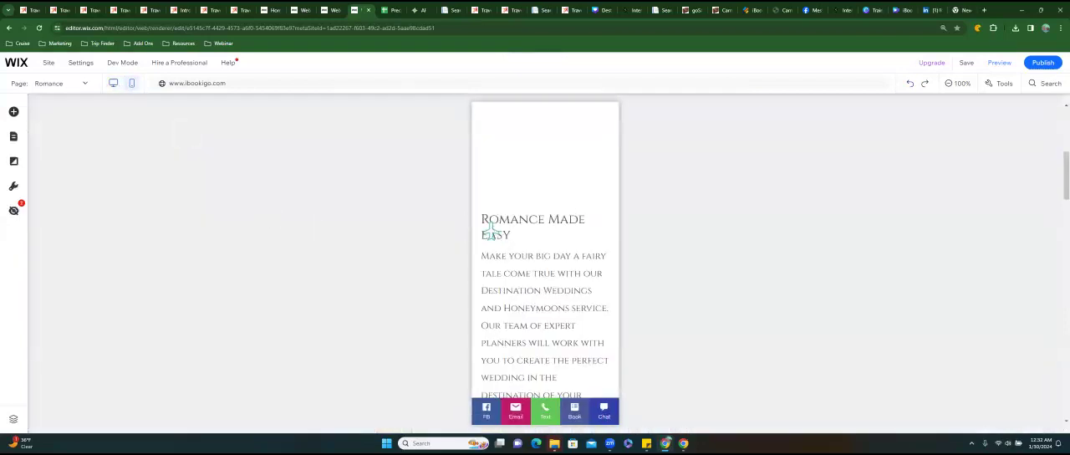
left_click(530, 211)
mouse_move(531, 212)
left_mouse_down()
mouse_move(531, 143)
mouse_move(530, 222)
left_mouse_up()
scroll(492, 232, "down", 5)
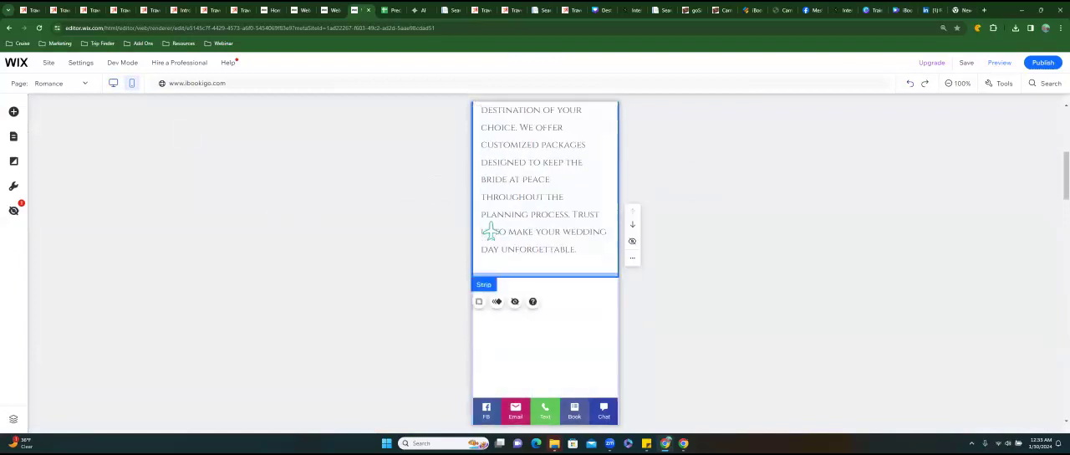
left_click_drag(545, 276, 535, 206)
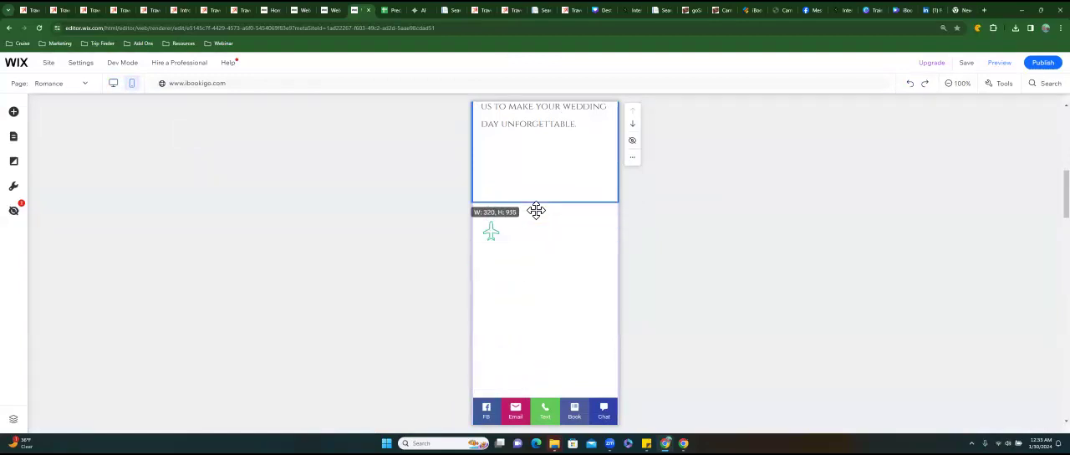
Unhide Column 1 from the elements hidden on mobile and close the list.
left_click(23, 217)
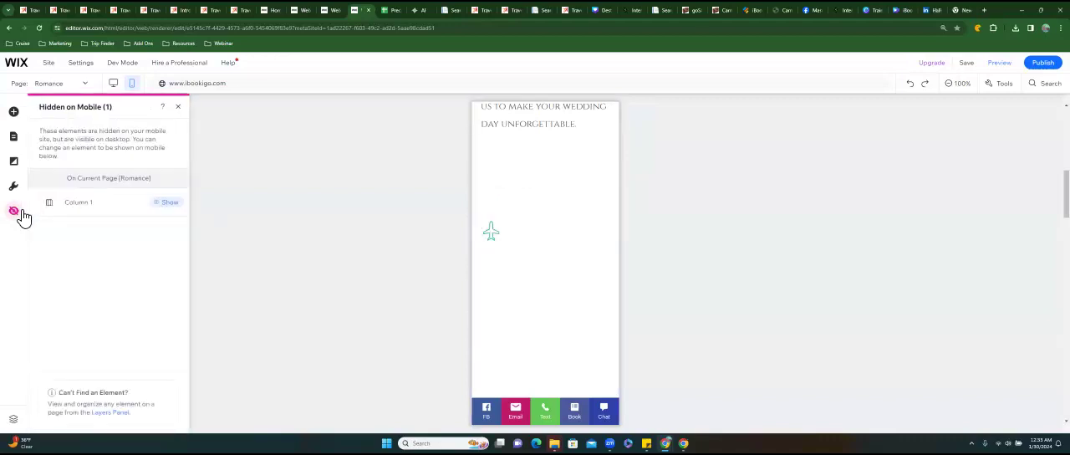
left_click(165, 209)
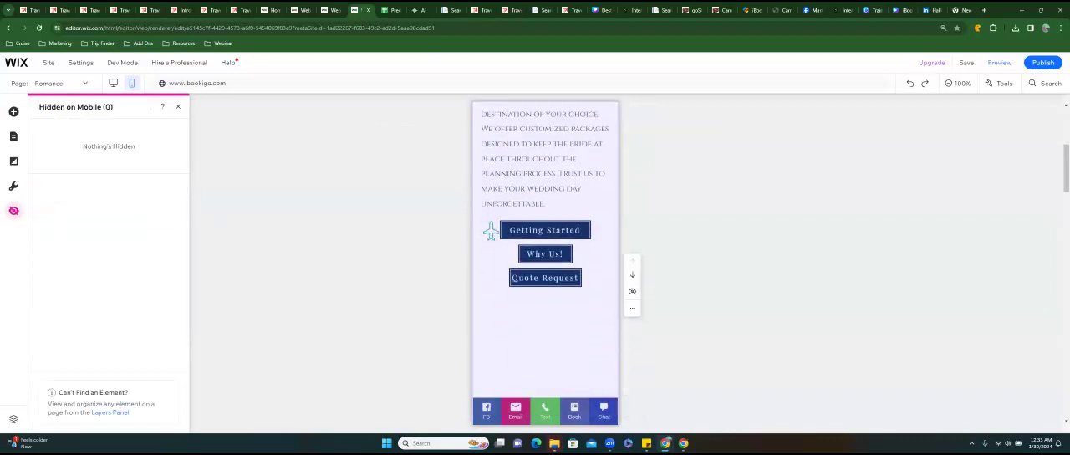
scroll(545, 251, "down", 3)
left_click(545, 251)
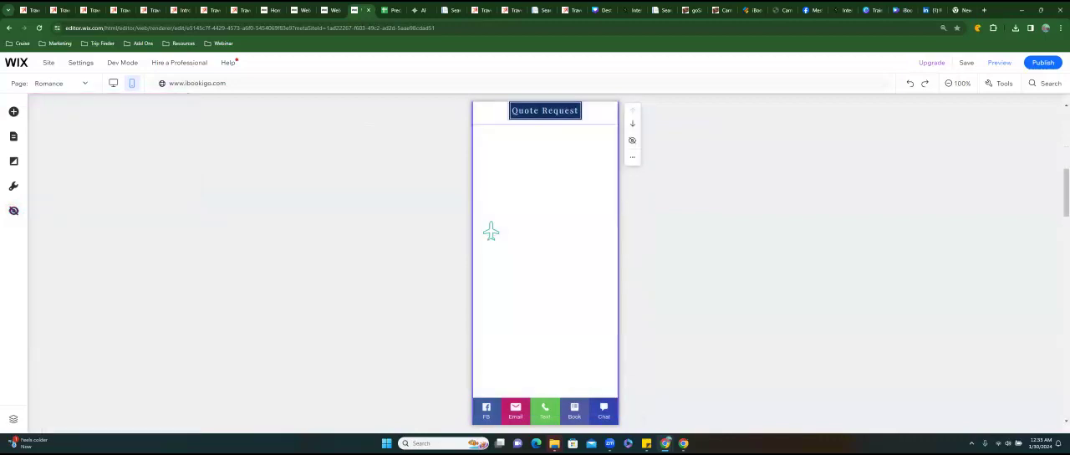
Remove the extra empty space below the Quote Request button so the tile section follows directly.
scroll(491, 231, "down", 3)
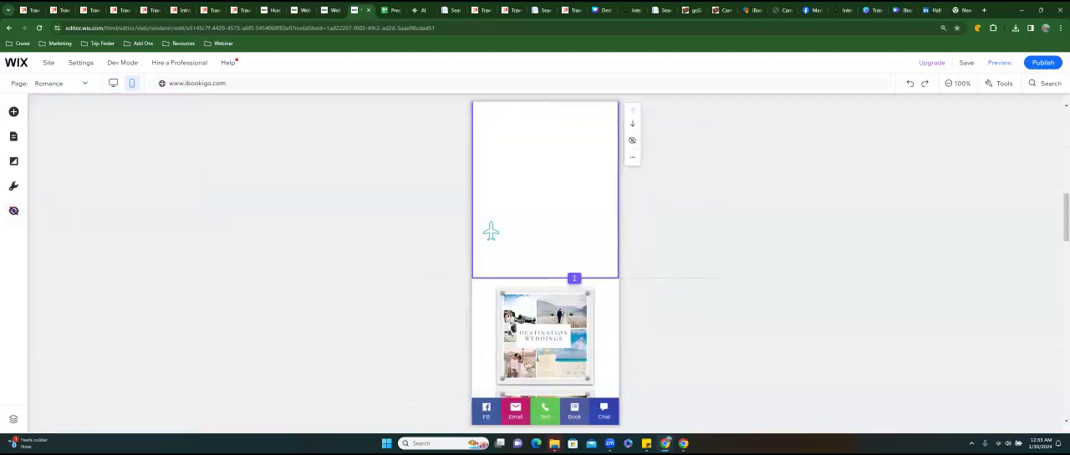
scroll(491, 232, "down", 5)
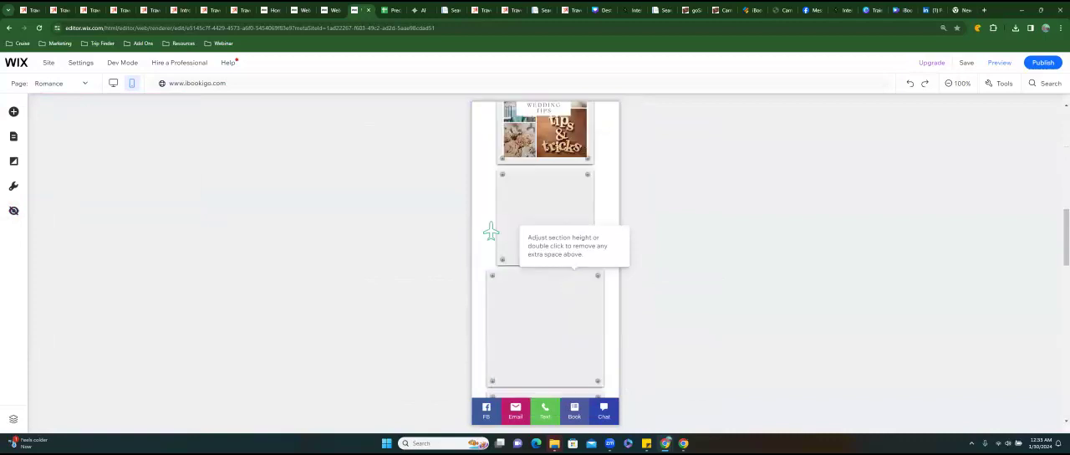
scroll(491, 232, "up", 6)
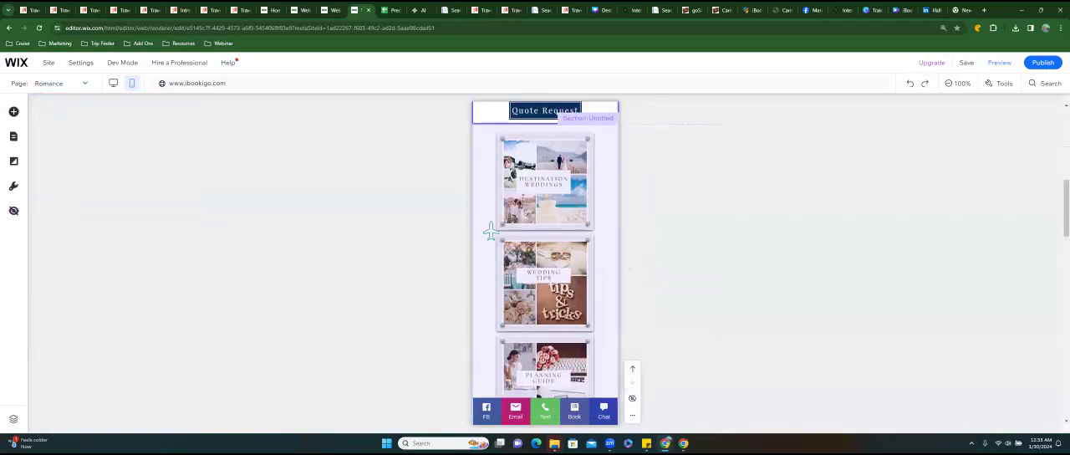
Review the size and spacing of the mobile tiles from Destination Weddings down to the Cruise Options group.
scroll(491, 231, "down", 1)
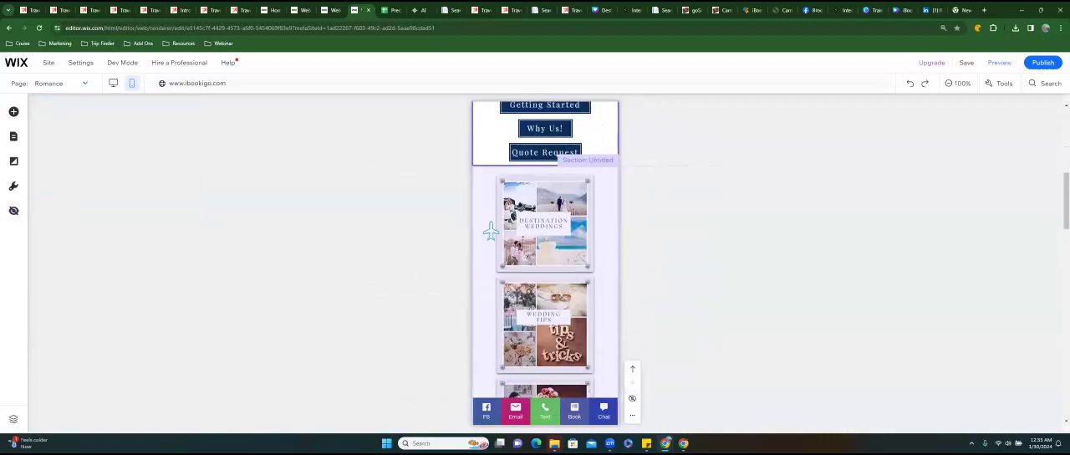
scroll(491, 232, "down", 1)
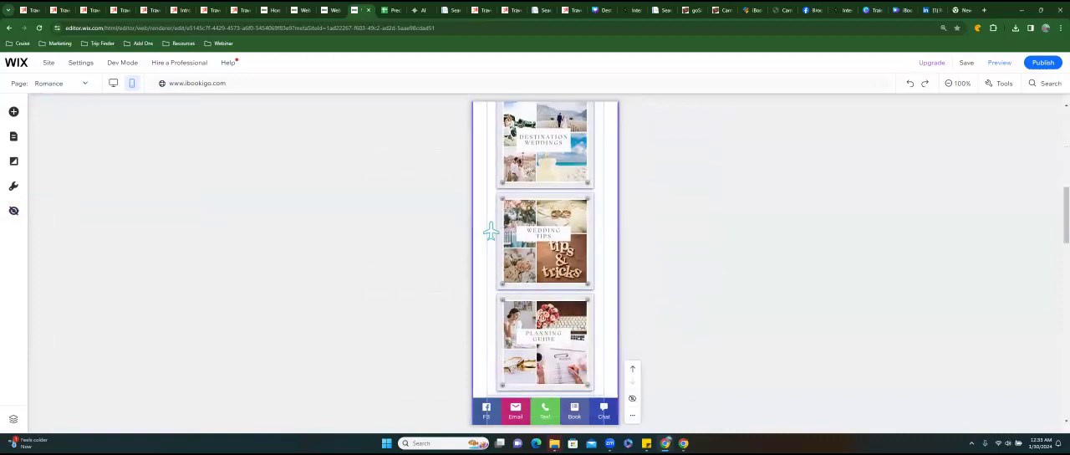
scroll(491, 232, "down", 2)
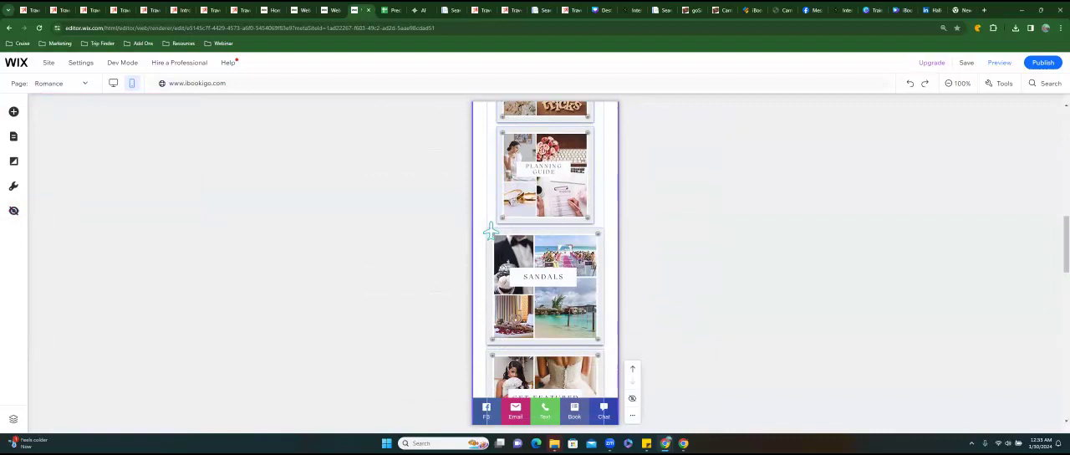
scroll(491, 232, "down", 2)
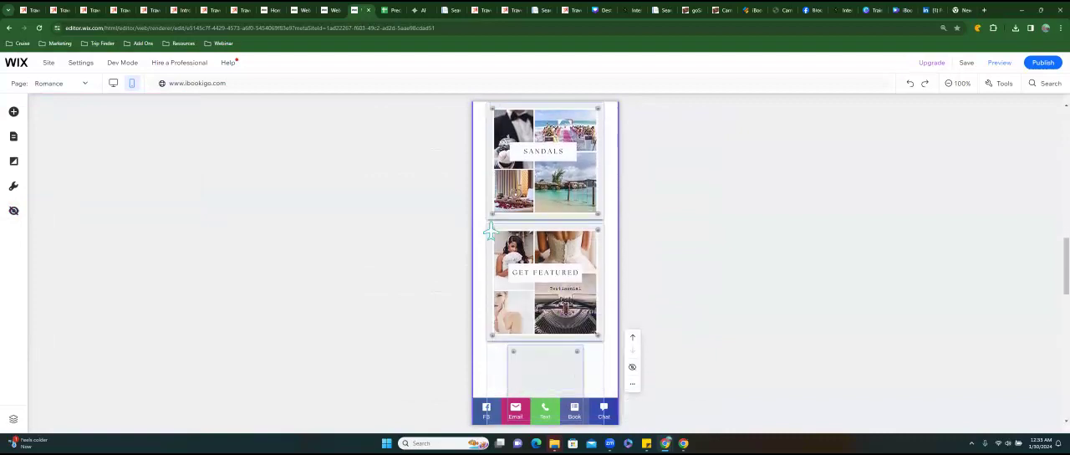
scroll(491, 232, "down", 6)
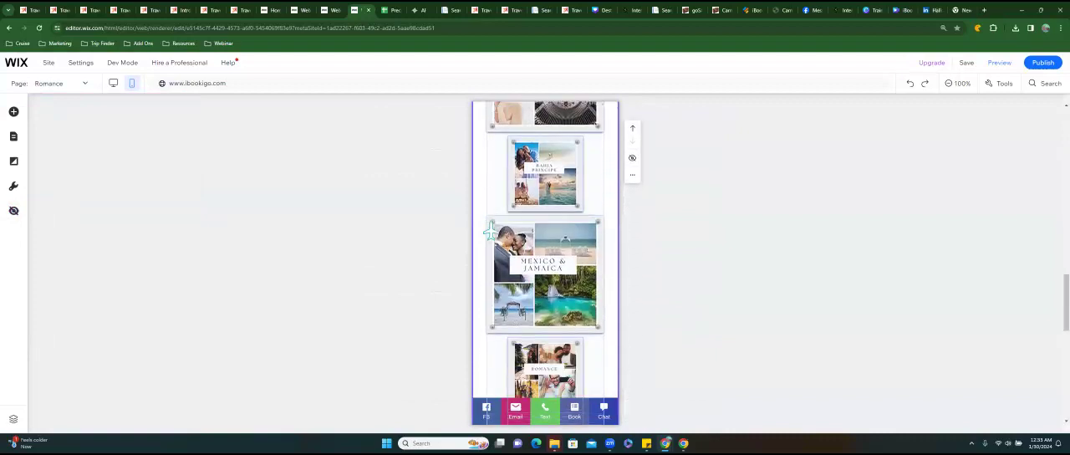
scroll(491, 232, "down", 2)
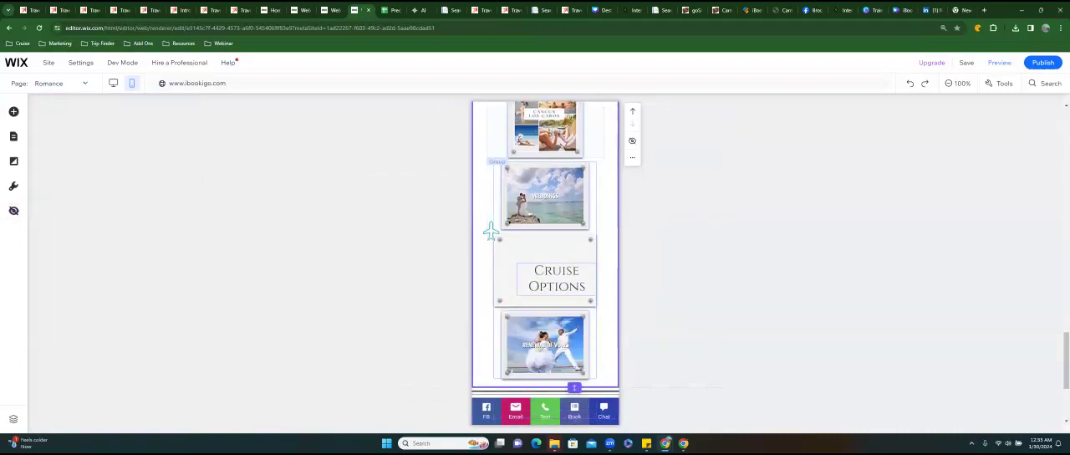
scroll(490, 231, "down", 2)
scroll(491, 232, "up", 2)
scroll(491, 231, "up", 3)
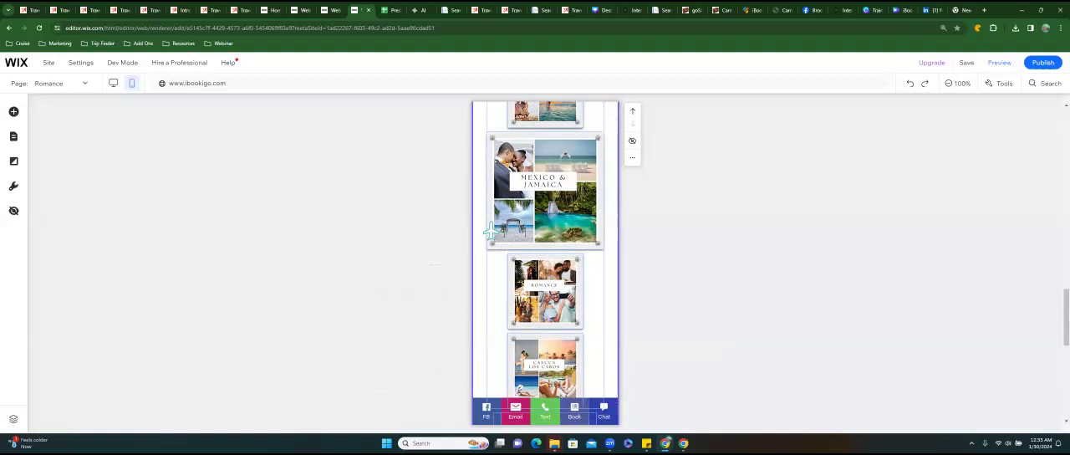
scroll(491, 232, "up", 5)
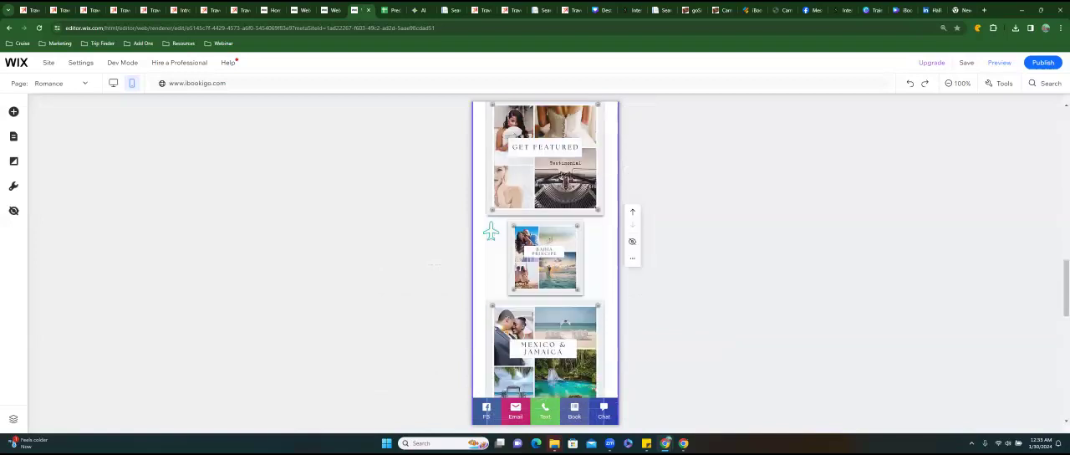
scroll(491, 232, "up", 5)
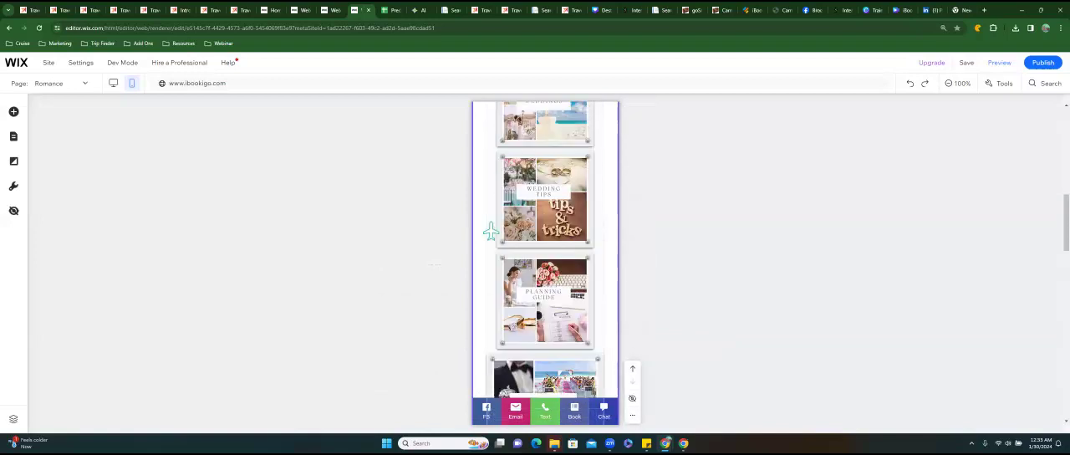
Resize the Sandals tile image slightly, to about 253 by 253.
left_click(510, 209)
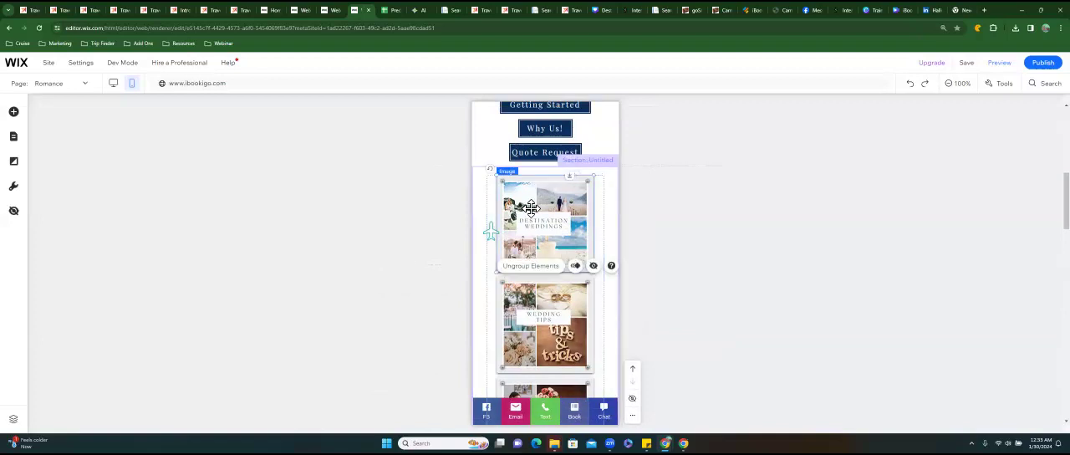
scroll(490, 232, "down", 5)
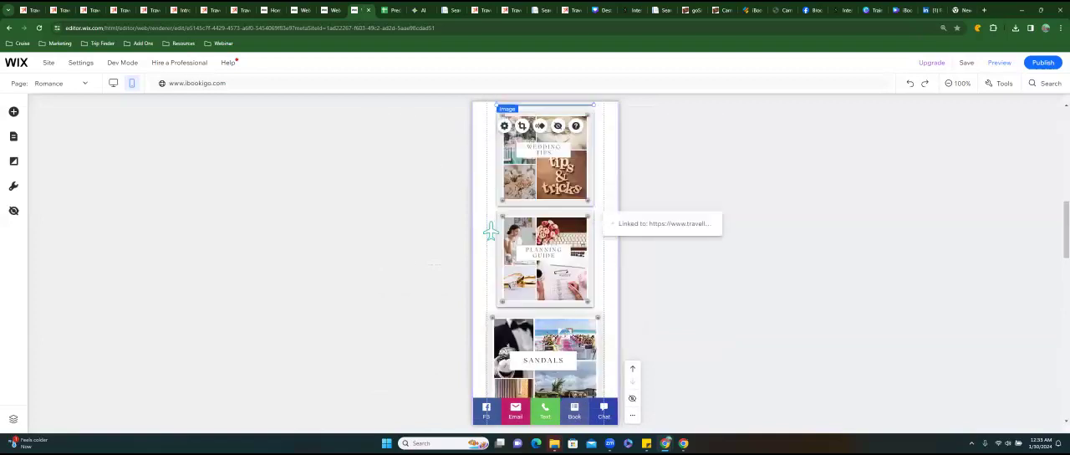
left_click(491, 234)
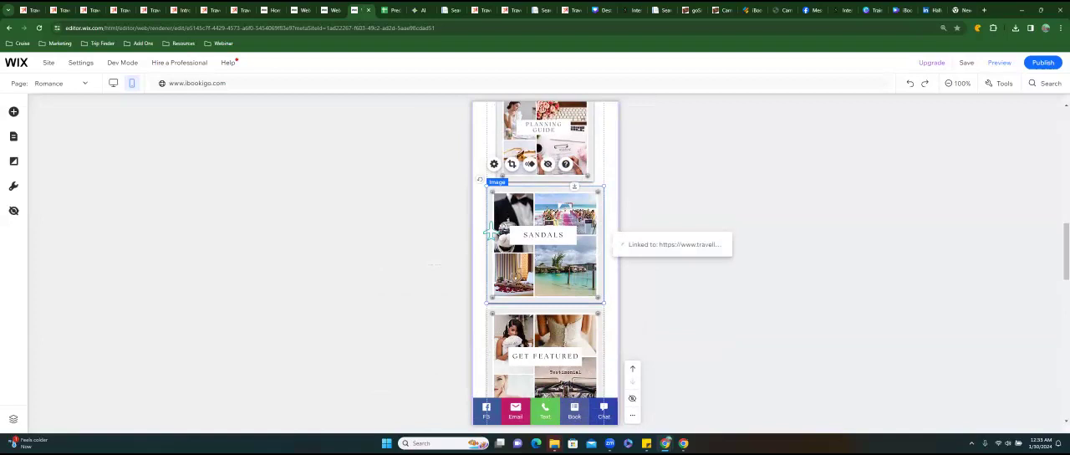
left_click_drag(490, 234, 485, 233)
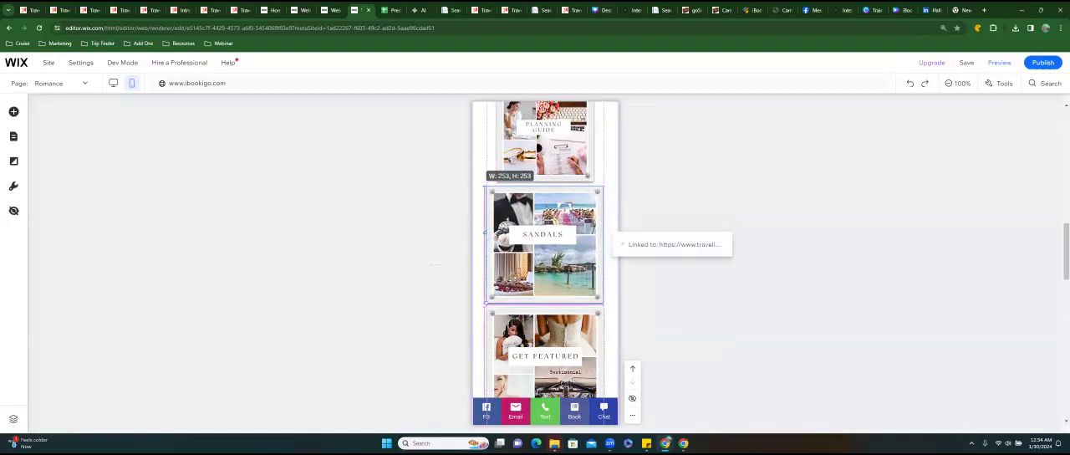
left_click_drag(485, 232, 486, 232)
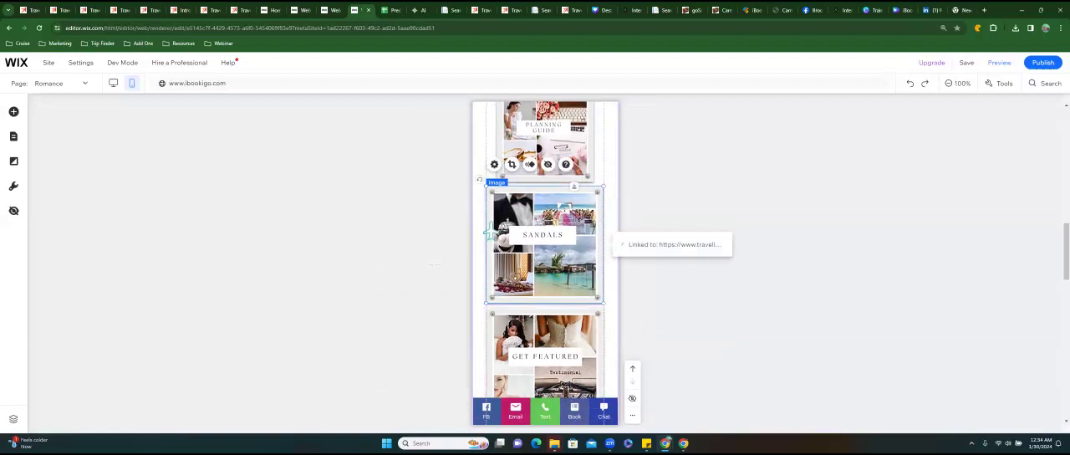
Enlarge the Destination Weddings tile to match the Sandals tile's width and center it on the mobile page.
scroll(490, 231, "up", 7)
left_click(491, 232)
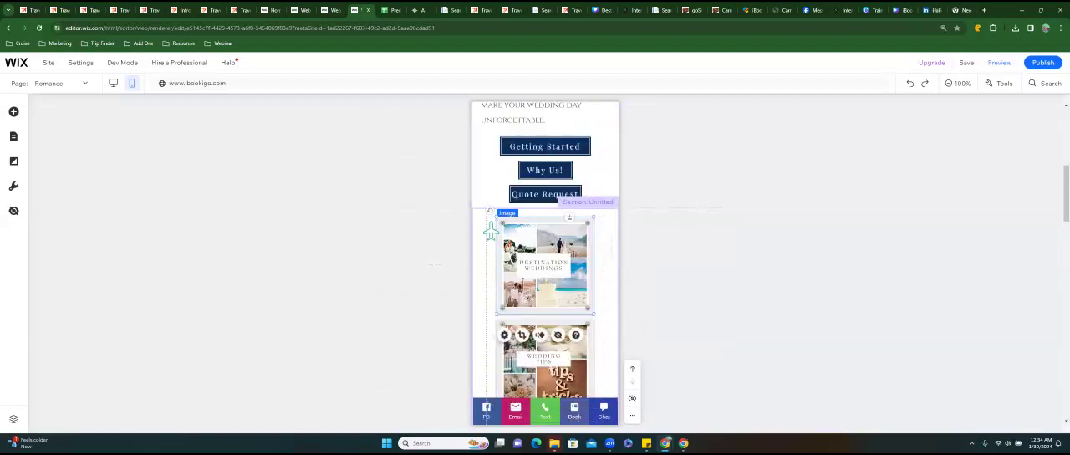
left_click_drag(490, 231, 474, 232)
left_click_drag(476, 333, 477, 334)
left_click_drag(534, 276, 546, 276)
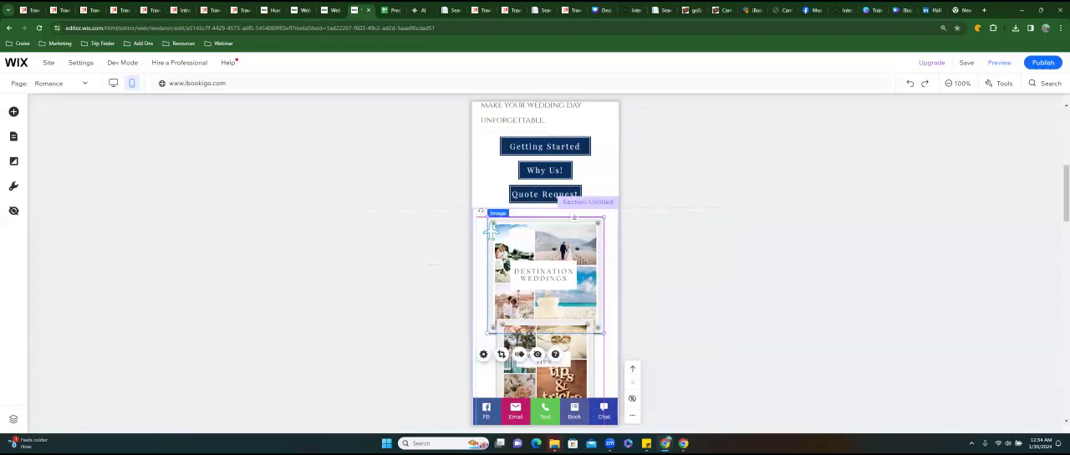
Enlarge the Wedding Tips tile to about 252 by 251 to match the Destination Weddings tile.
scroll(546, 276, "down", 2)
left_click(546, 293)
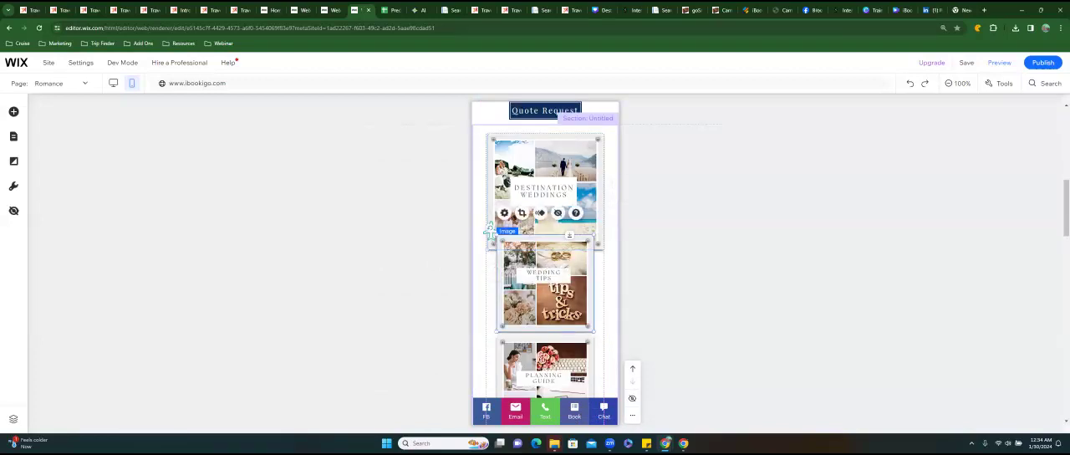
mouse_move(491, 231)
left_mouse_down()
mouse_move(461, 234)
mouse_move(479, 238)
left_mouse_up()
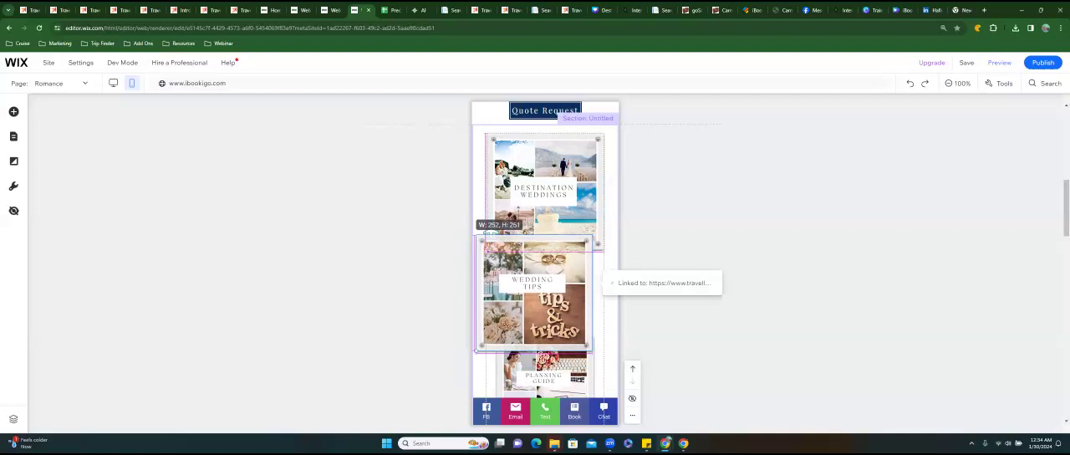
mouse_move(479, 238)
left_mouse_down()
mouse_move(491, 231)
mouse_move(479, 238)
left_mouse_up()
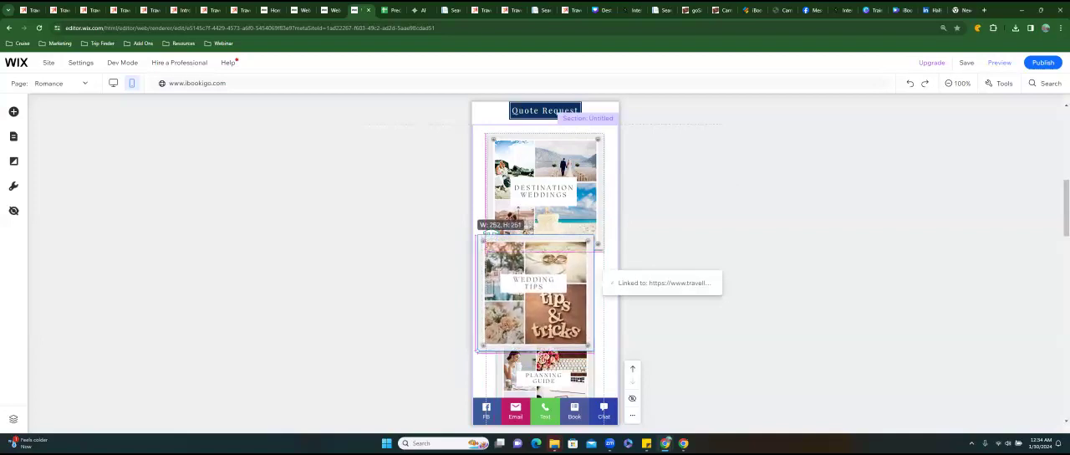
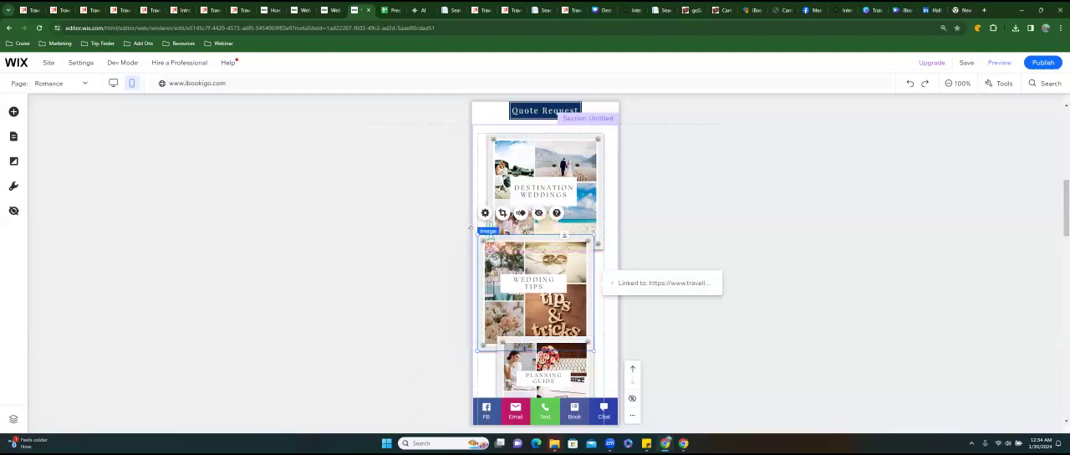
Position the Wedding Tips tile beneath the Destination Weddings tile, aligned with its edges on the mobile page.
scroll(490, 237, "down", 2)
left_click_drag(491, 231, 491, 231)
scroll(535, 243, "down", 2)
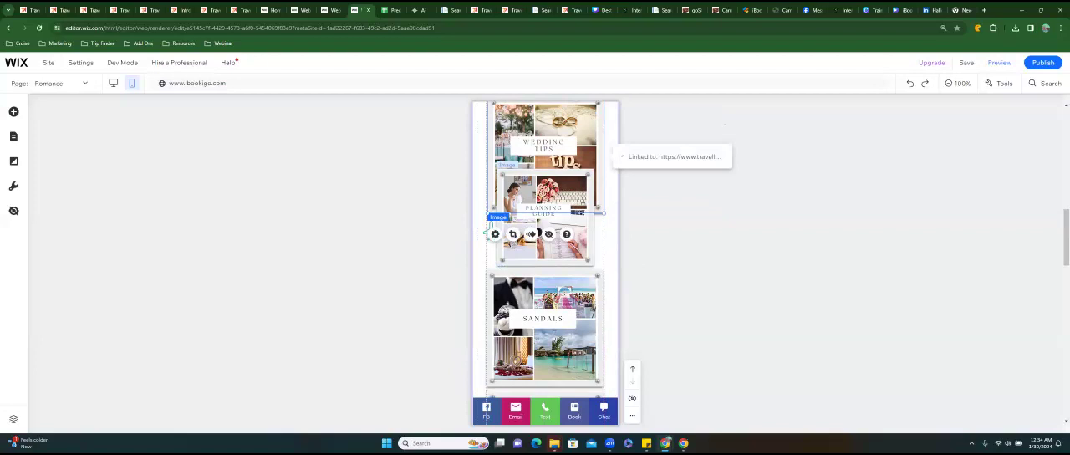
Enlarge the Planning Guide tile to match the Wedding Tips tile and place it directly beneath it with a small gap.
left_click(491, 232)
left_click_drag(497, 265, 475, 286)
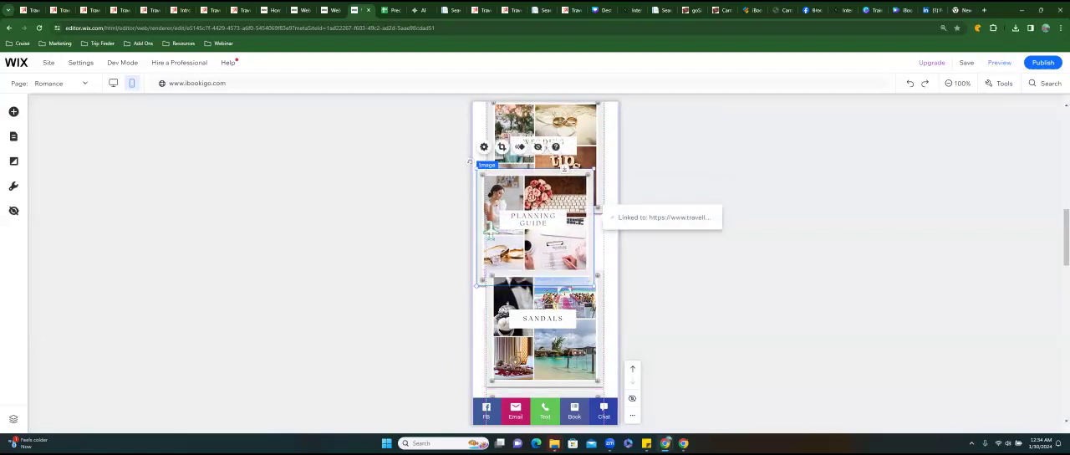
left_click_drag(469, 161, 491, 233)
scroll(490, 233, "up", 1)
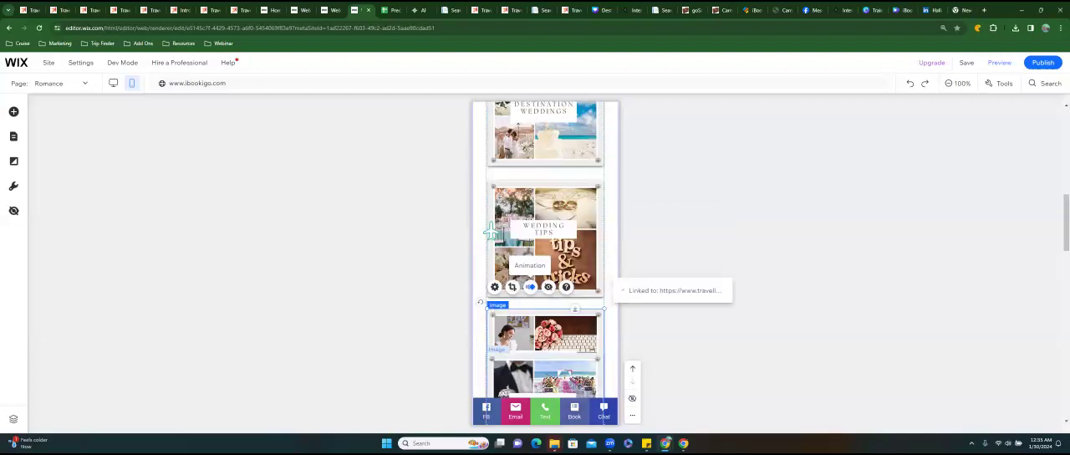
scroll(530, 287, "down", 1)
left_click_drag(531, 287, 531, 292)
key("Down")
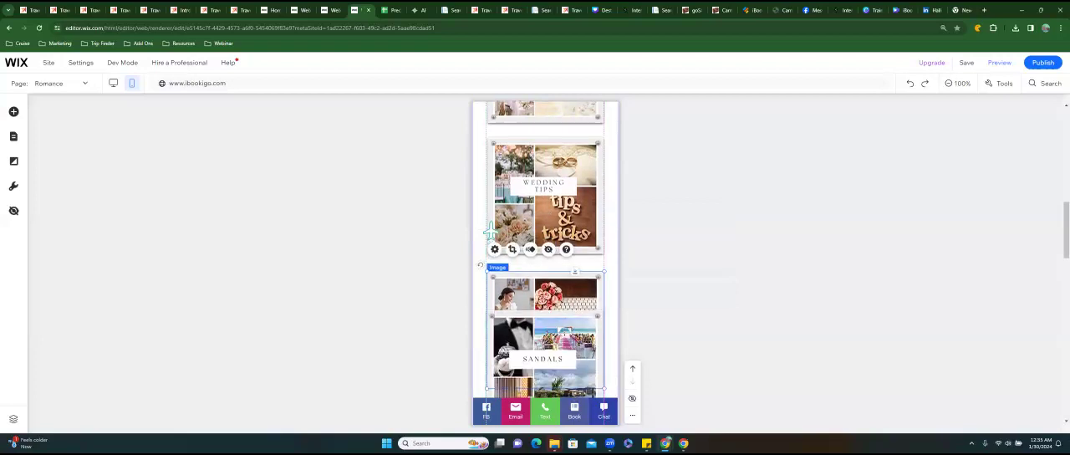
Move the Sandals tile down beneath the Planning Guide tile, aligned at about x 34, y 1821.
scroll(491, 232, "down", 2)
left_click(515, 232)
left_click_drag(515, 232, 516, 315)
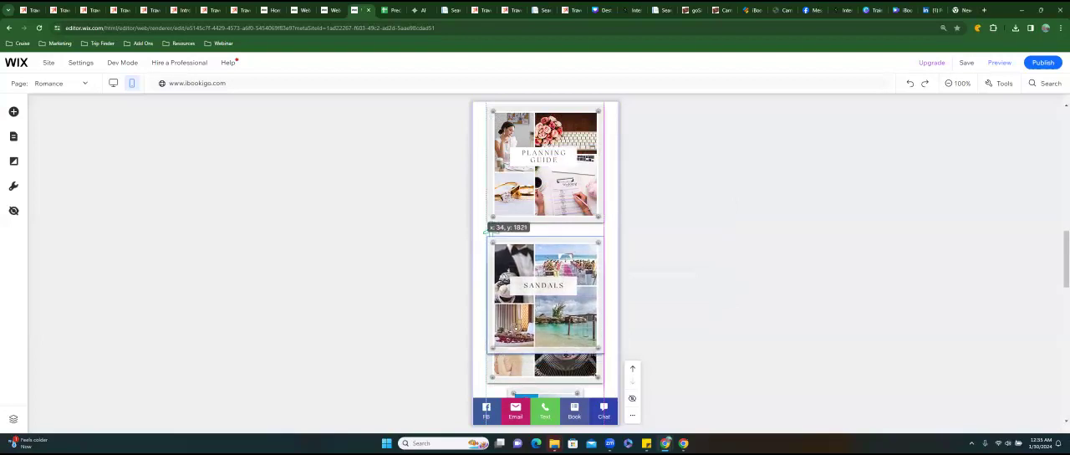
left_click_drag(516, 328, 516, 329)
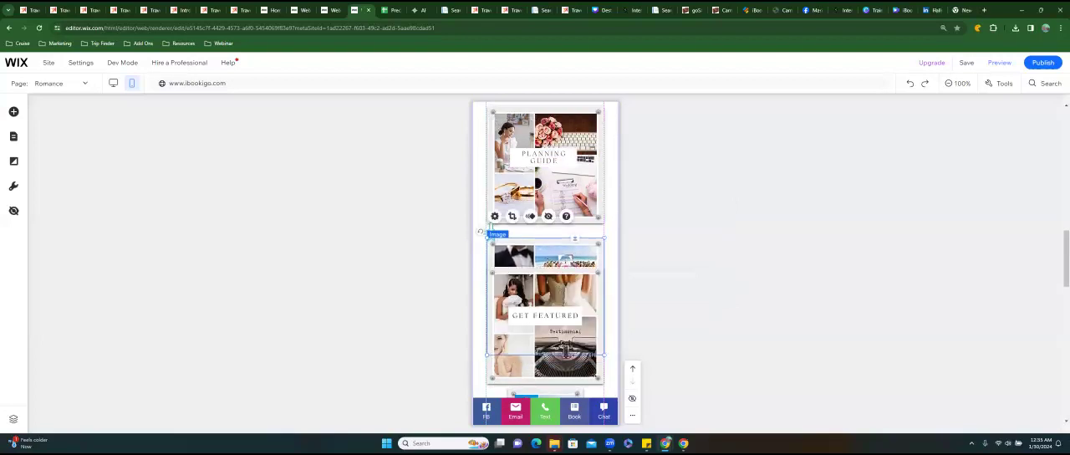
scroll(515, 328, "up", 2)
scroll(490, 233, "up", 2)
scroll(491, 233, "down", 2)
scroll(491, 233, "down", 2)
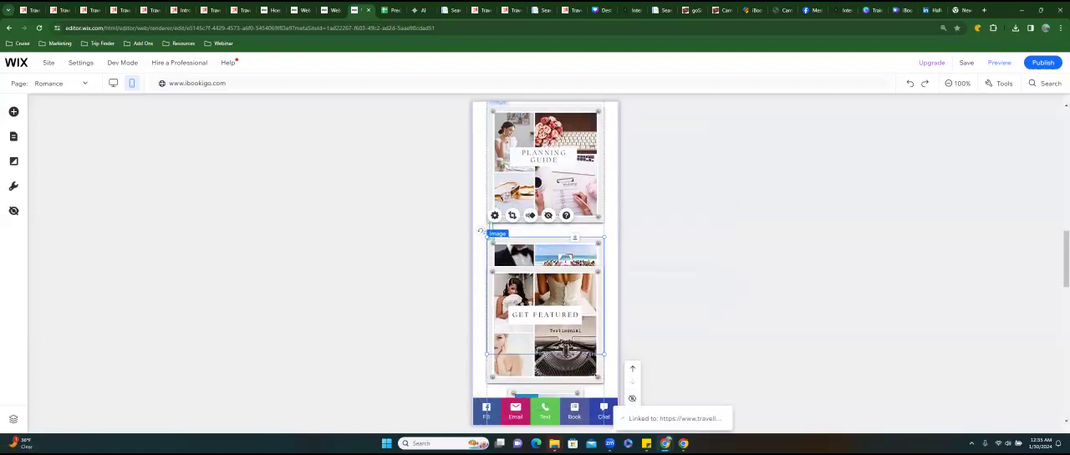
Move the Get Featured tile down so it sits beneath the Sandals tile with a small gap.
scroll(491, 233, "down", 1)
left_click_drag(566, 264, 566, 365)
scroll(566, 365, "down", 1)
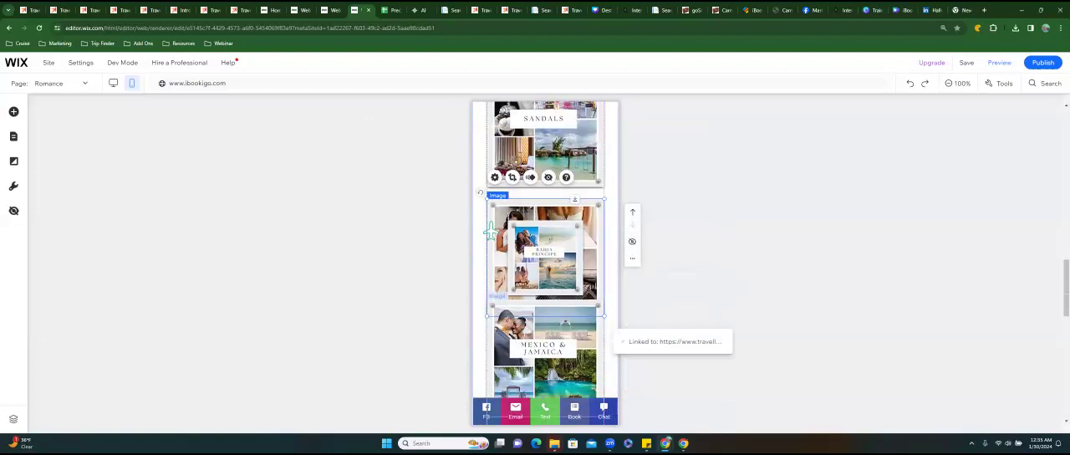
left_click_drag(590, 285, 589, 287)
Enlarge the small Bahia Principe tile to the size of the other large tiles.
scroll(589, 288, "down", 2)
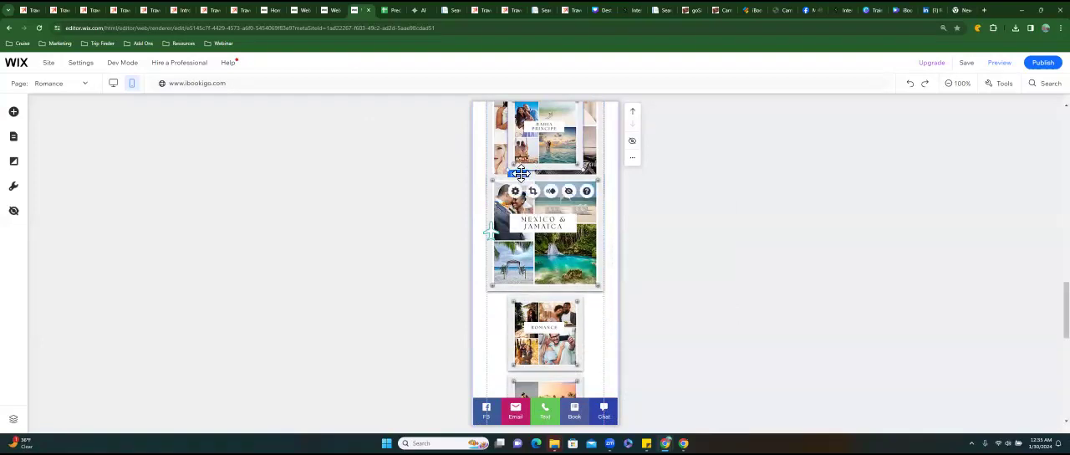
left_click_drag(510, 185, 477, 222)
left_click_drag(533, 189, 511, 187)
Extend the tile section's lower edge well below the Renewal of Vows image to make more room.
scroll(491, 232, "down", 2)
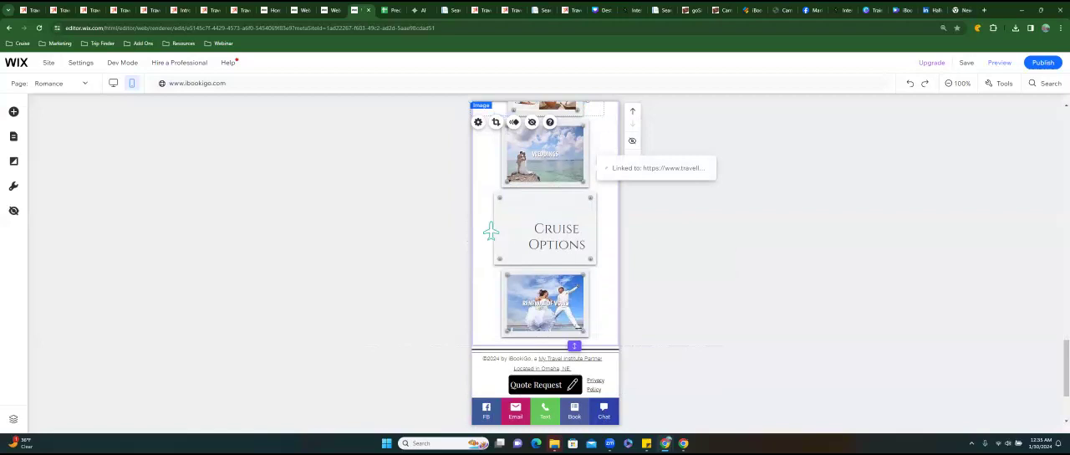
left_click_drag(574, 346, 575, 384)
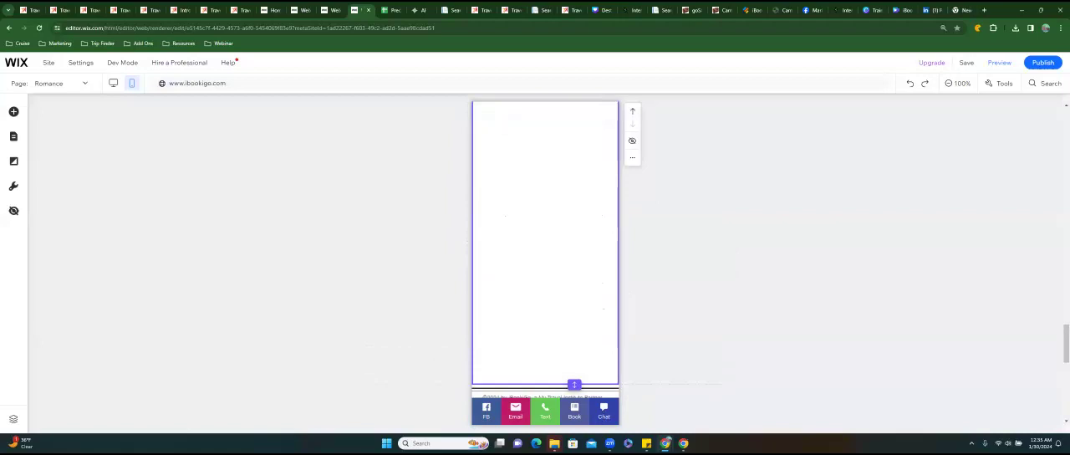
scroll(491, 232, "up", 10)
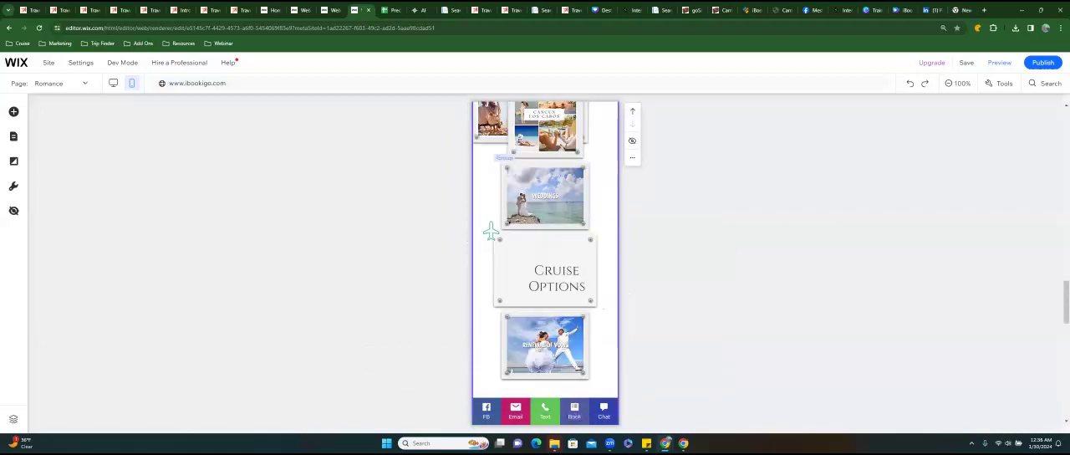
Center the Cruise Options text within its panel.
left_click(556, 279)
left_click(557, 279)
left_click_drag(556, 279, 545, 269)
left_click_drag(490, 231, 491, 232)
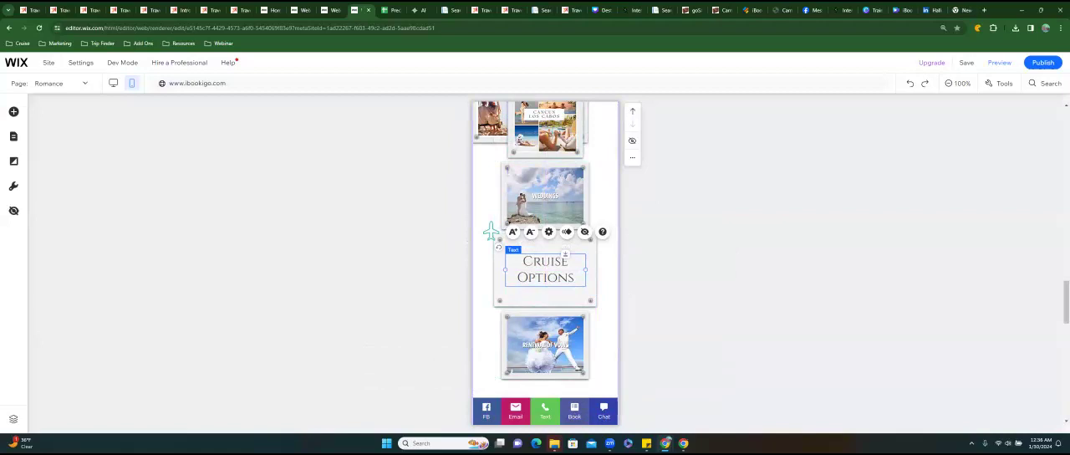
Move the whole cruise group with the Weddings, Cruise Options and Renewal of Vows items down into the empty space.
left_click(552, 337)
left_click(552, 337)
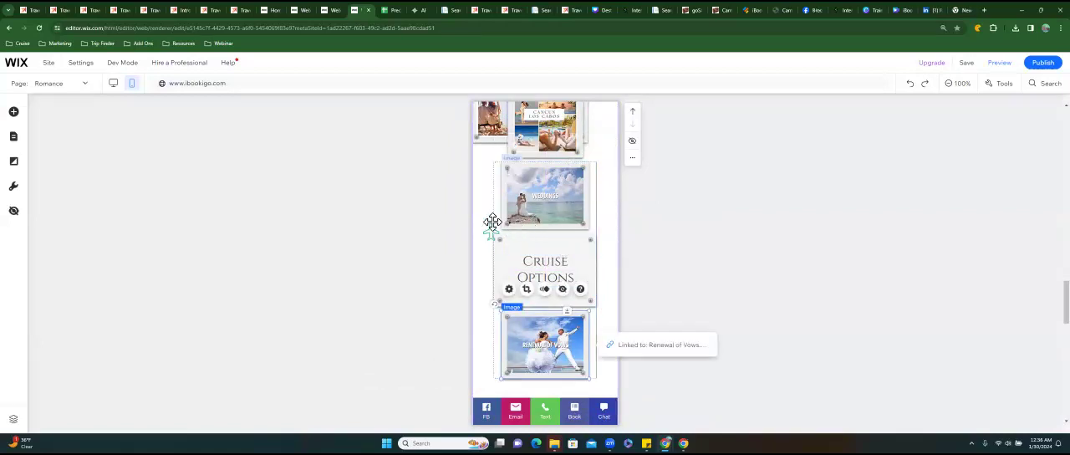
left_click(516, 203)
left_click(522, 198)
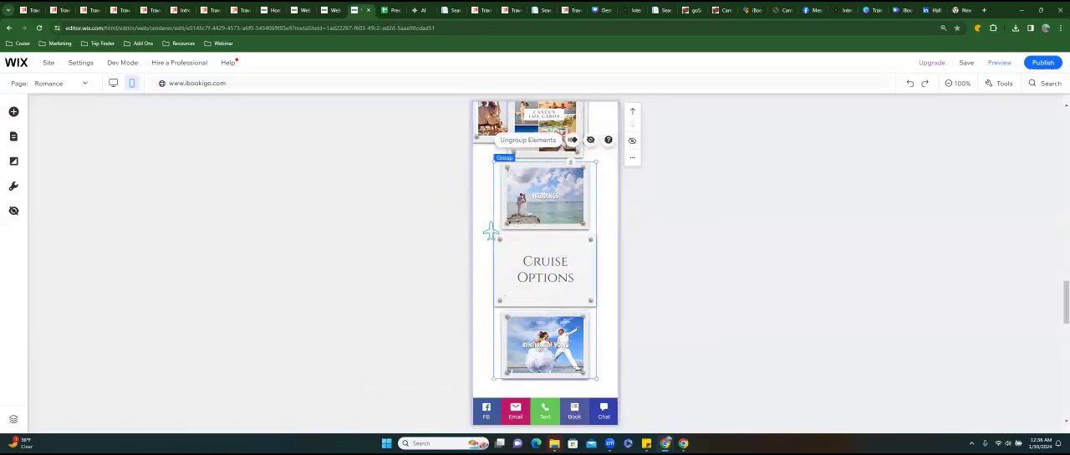
left_click_drag(523, 198, 529, 140)
scroll(529, 141, "up", 10)
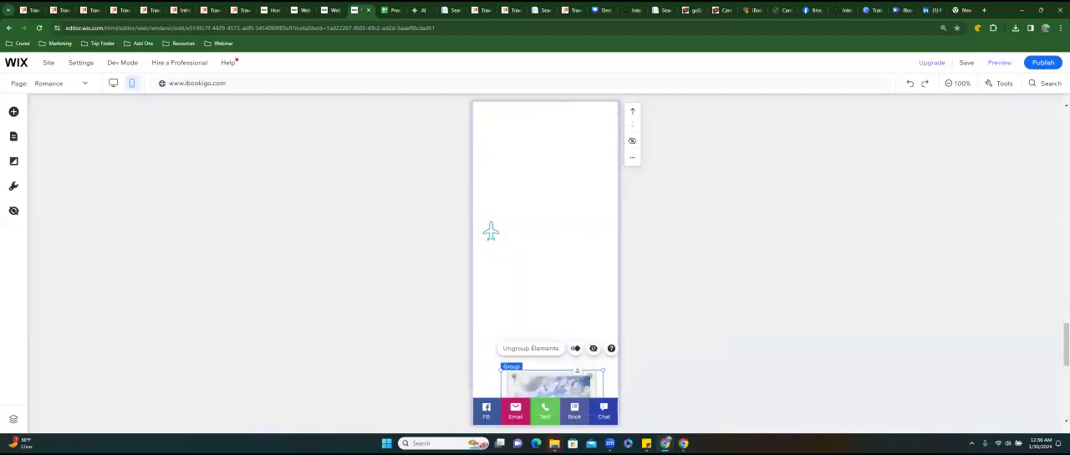
Reposition the main group of tiles beneath the Quote Request button, at about x 0, y 954.
scroll(491, 232, "up", 5)
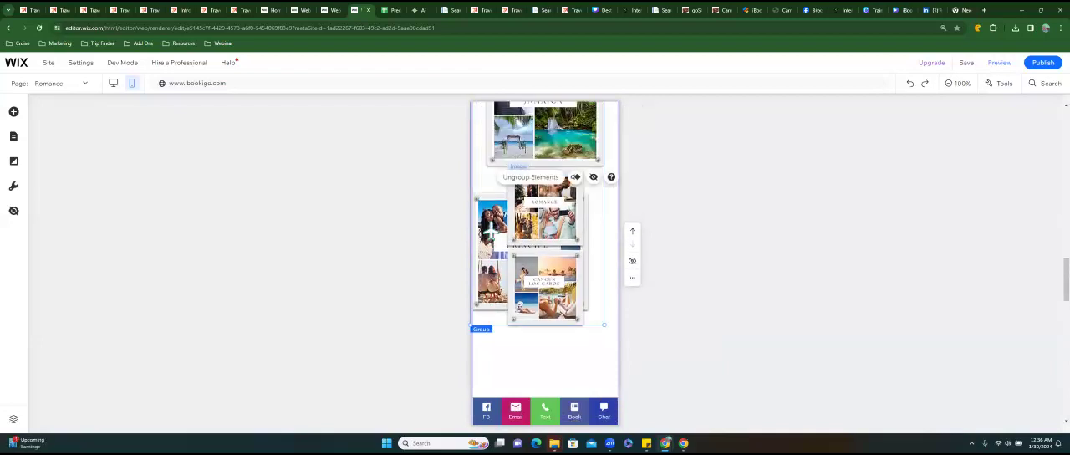
scroll(490, 230, "up", 2)
left_click_drag(560, 226, 549, 186)
scroll(548, 185, "up", 7)
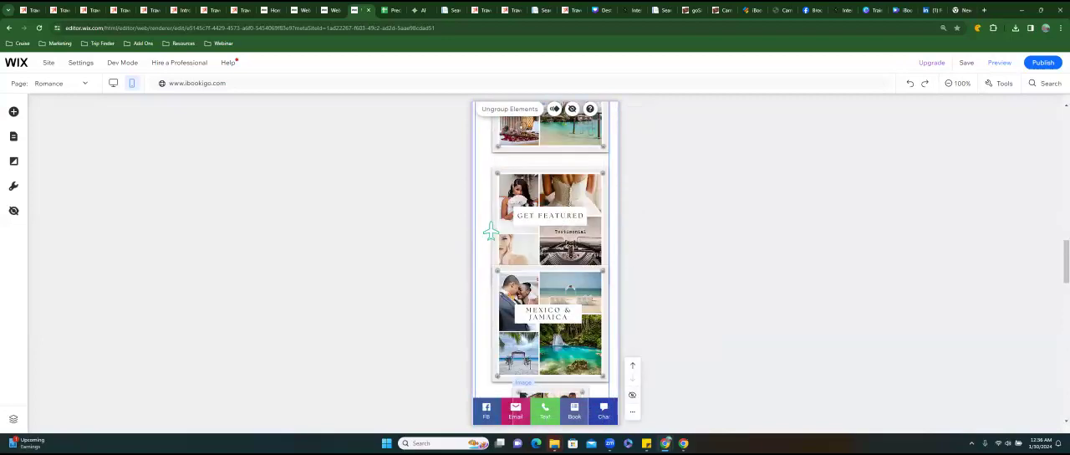
scroll(491, 231, "up", 10)
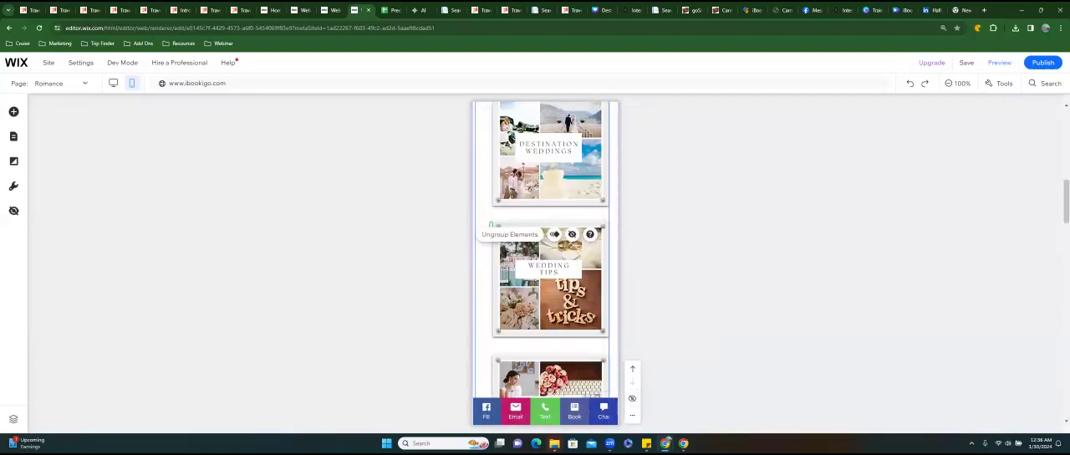
left_click_drag(491, 232, 531, 194)
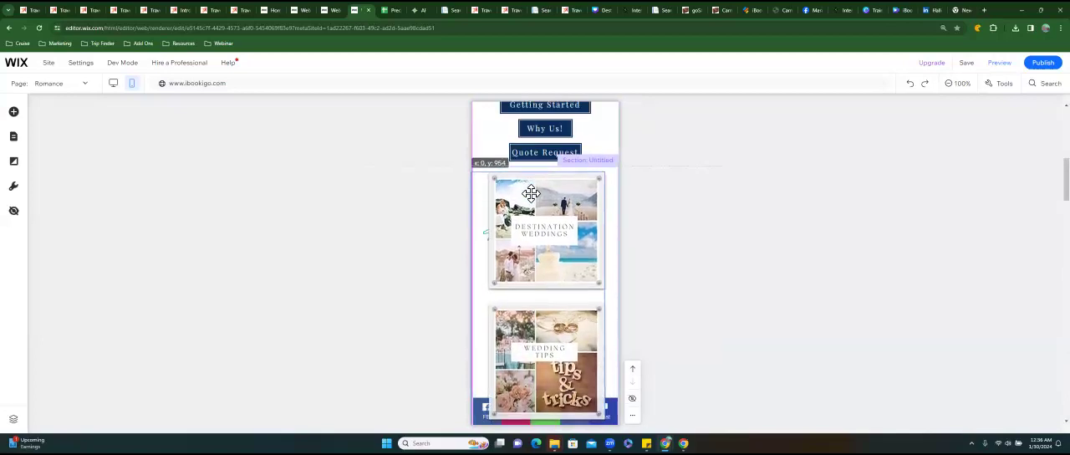
left_click_drag(483, 232, 491, 230)
Move the Mexico & Jamaica tile out of the overlapping stack into the empty space below the Cancun Los Cabos tile.
scroll(491, 232, "down", 8)
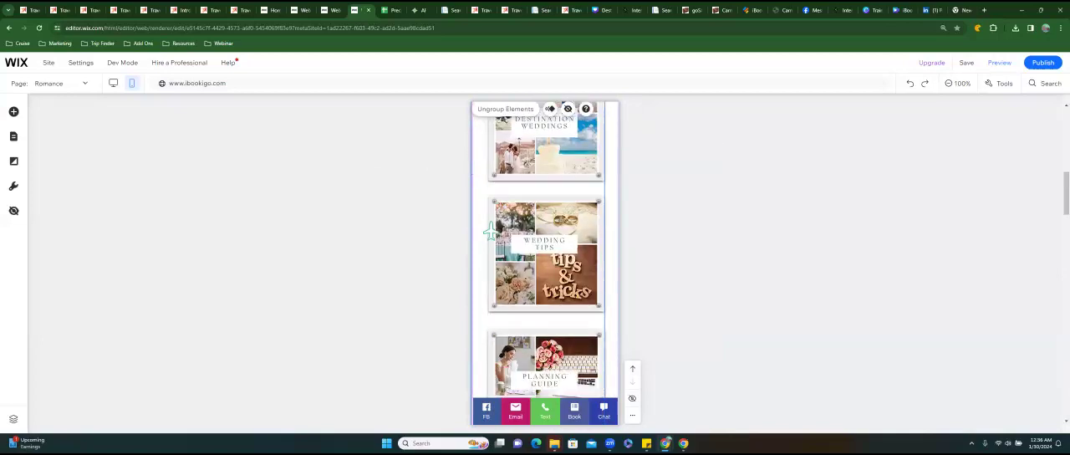
scroll(491, 232, "down", 5)
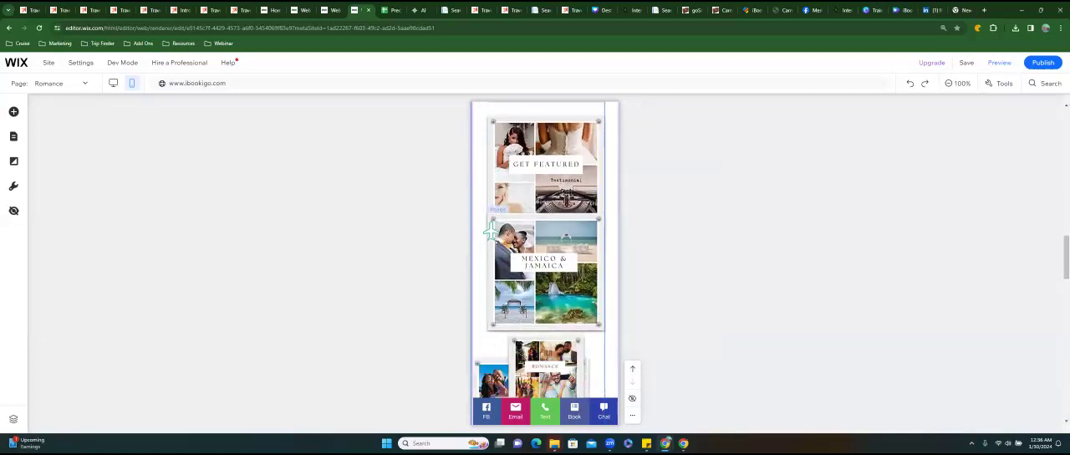
scroll(491, 232, "up", 3)
scroll(491, 232, "down", 2)
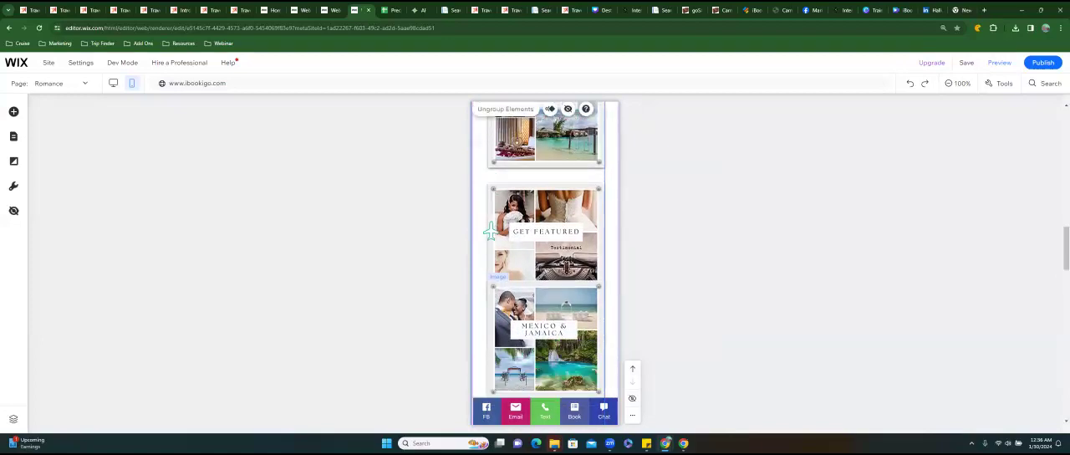
scroll(491, 232, "down", 3)
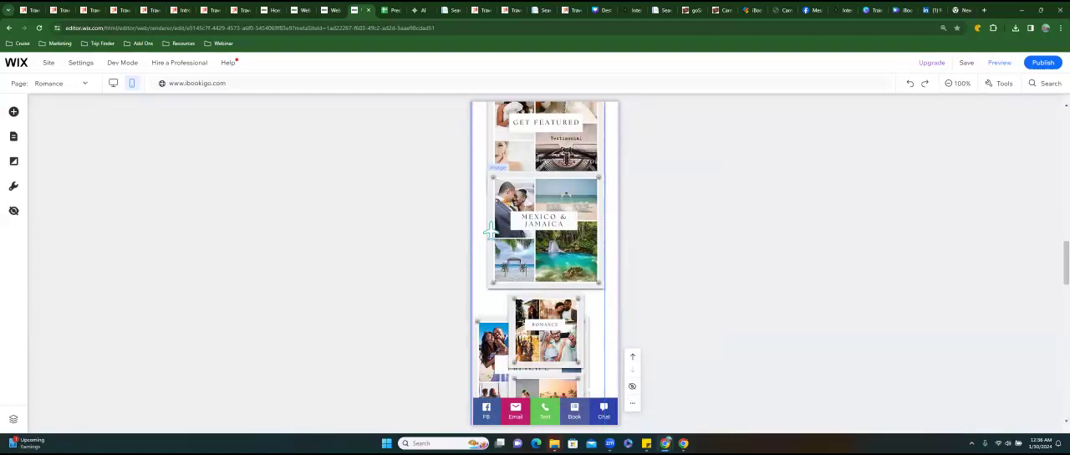
left_click(546, 231)
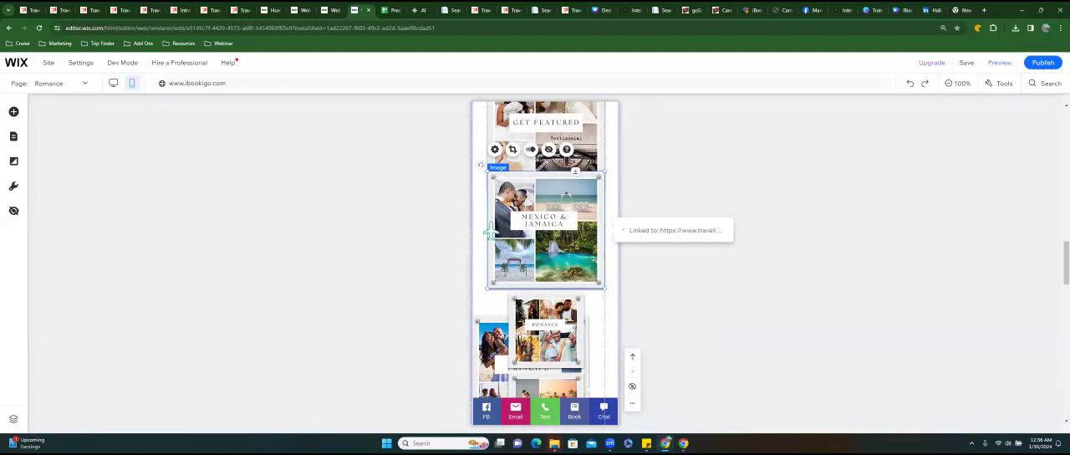
left_click_drag(546, 232, 546, 247)
left_click_drag(491, 227, 491, 232)
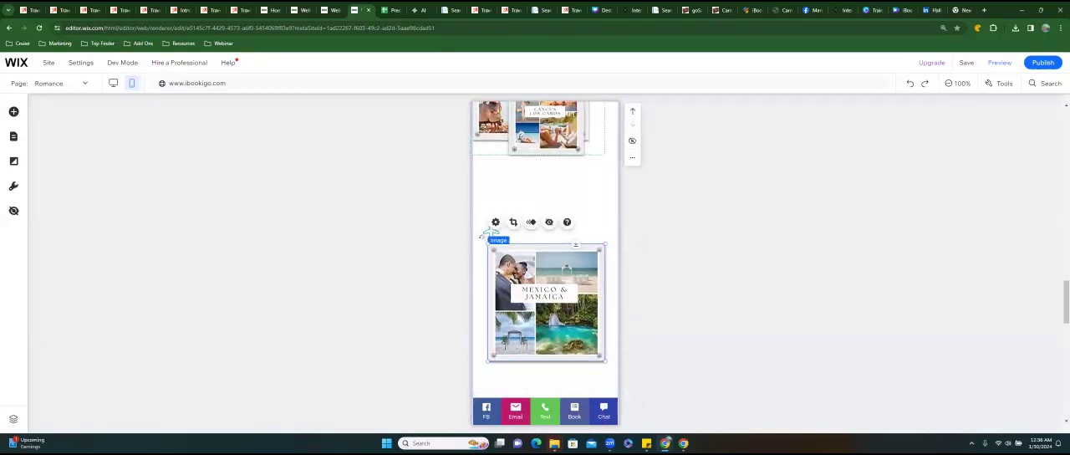
Move the Cancun Los Cabos tile off the Bahia Principe tile to just above the Mexico & Jamaica tile.
scroll(491, 232, "up", 3)
left_click(546, 203)
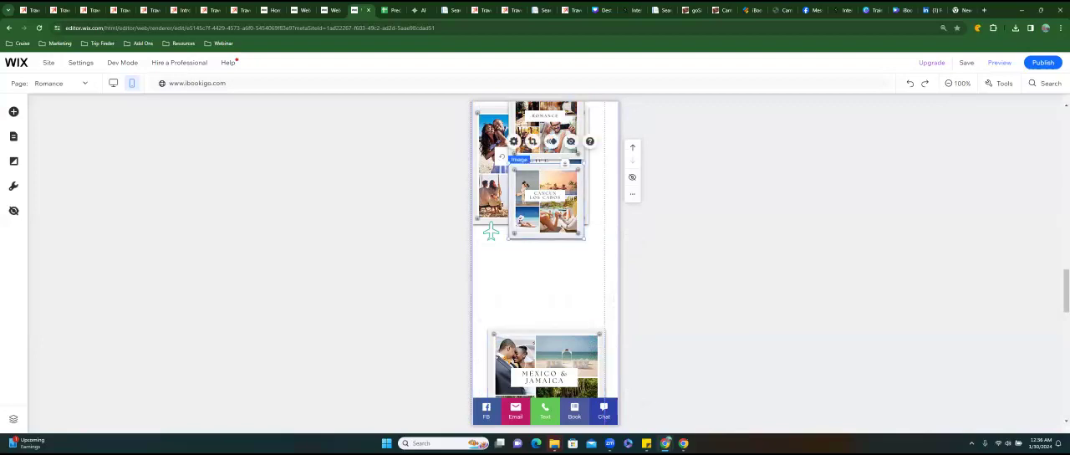
left_click_drag(546, 203, 548, 270)
Place the Bahia Principe tile beneath the Get Featured tile, aligned at about x 35, y 2397.
left_click(530, 207)
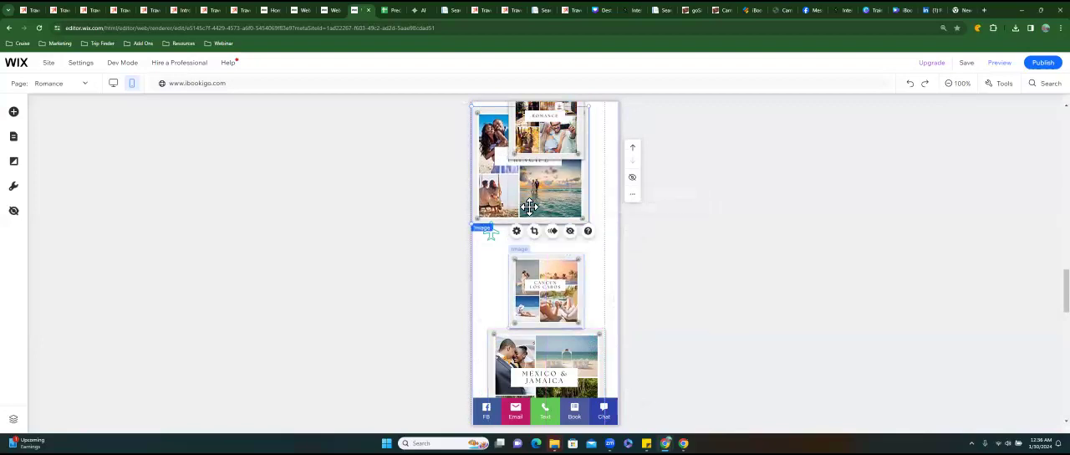
left_click_drag(531, 230, 548, 295)
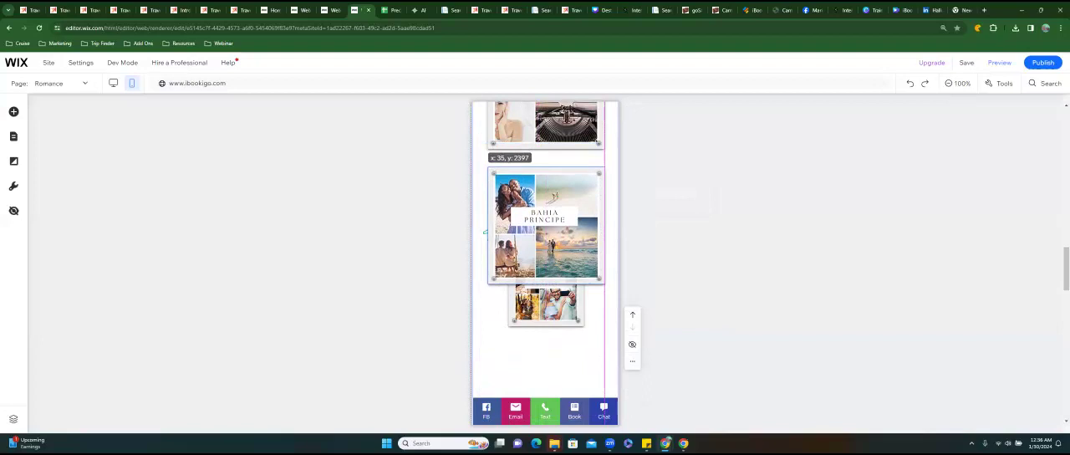
left_click_drag(534, 226, 532, 224)
Move the small Romance tile off the Bahia Principe tile to below the Cancun Los Cabos tile.
scroll(532, 225, "down", 1)
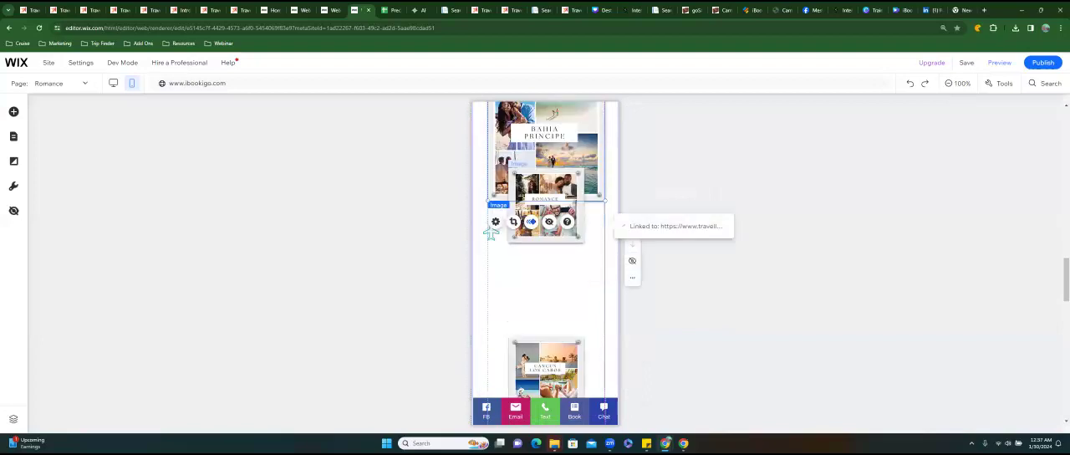
left_click(543, 192)
left_click_drag(545, 204, 557, 311)
Move the Mexico & Jamaica tile up into the gap beneath the Bahia Principe tile, aligned with the tiles above.
scroll(547, 302, "down", 2)
left_click(505, 344)
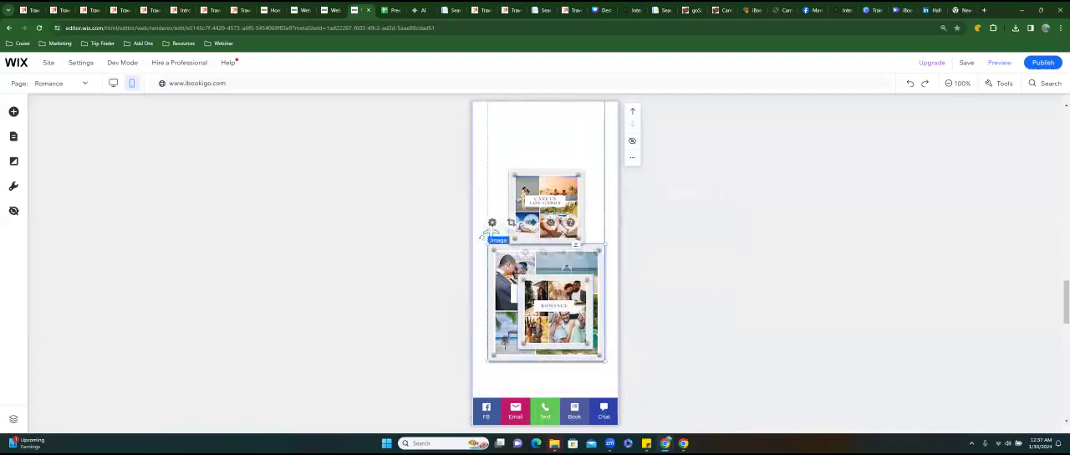
left_click_drag(511, 291, 489, 231)
scroll(519, 234, "up", 2)
scroll(489, 232, "down", 2)
left_click(491, 231)
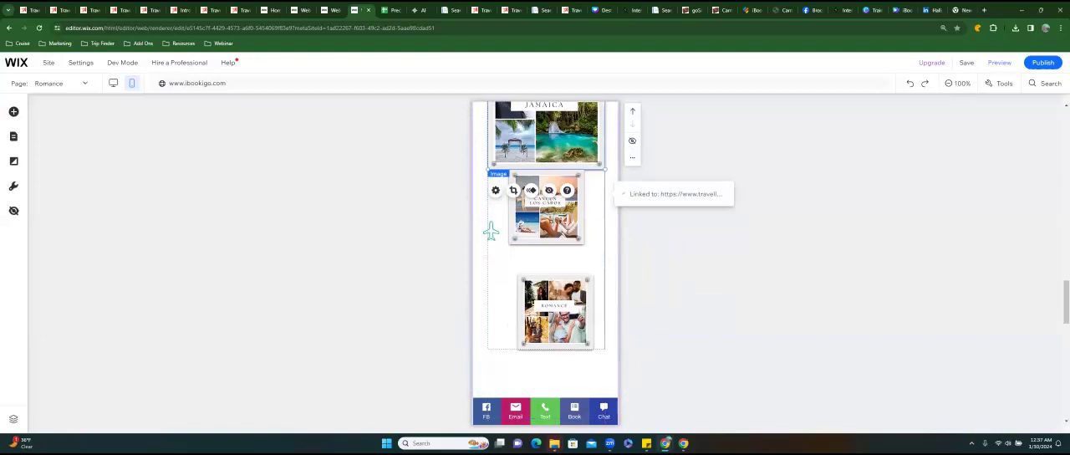
Move the Cancun Los Cabos tile lower, and enlarge the Romance tile to 253 by 253 beneath the Mexico & Jamaica tile.
left_click(521, 224)
left_click_drag(521, 224, 523, 337)
left_click(546, 291)
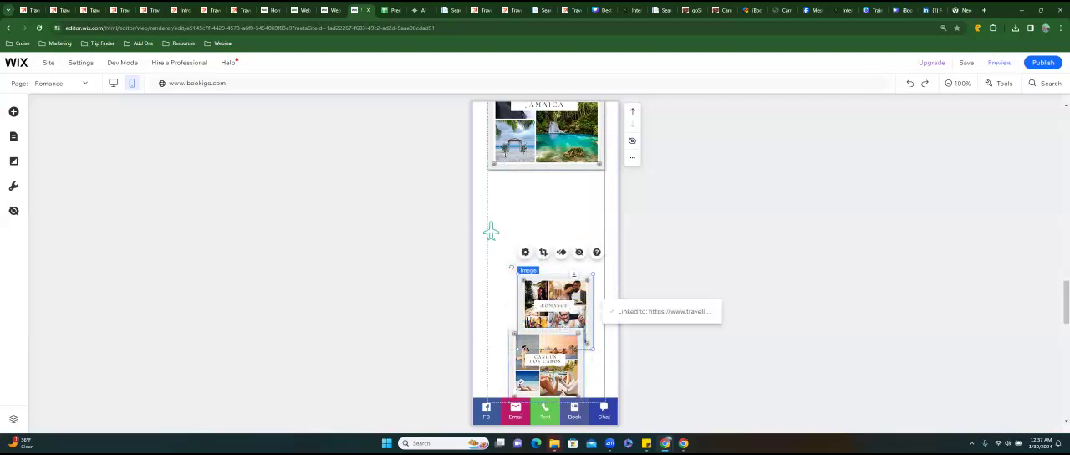
left_click_drag(592, 274, 635, 232)
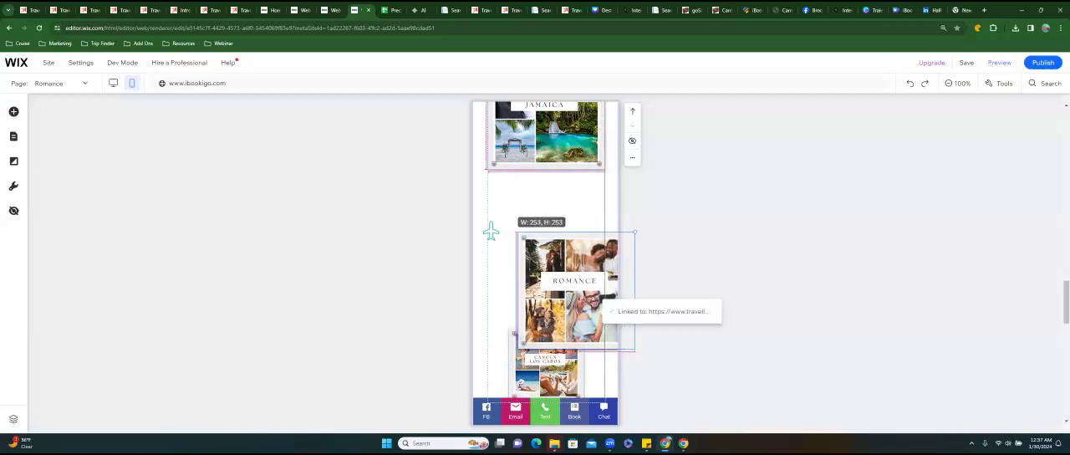
left_click_drag(577, 289, 547, 247)
Enlarge the small Cancun Los Cabos tile to match the Romance tile and align it directly beneath that tile.
scroll(547, 246, "down", 3)
left_click(546, 246)
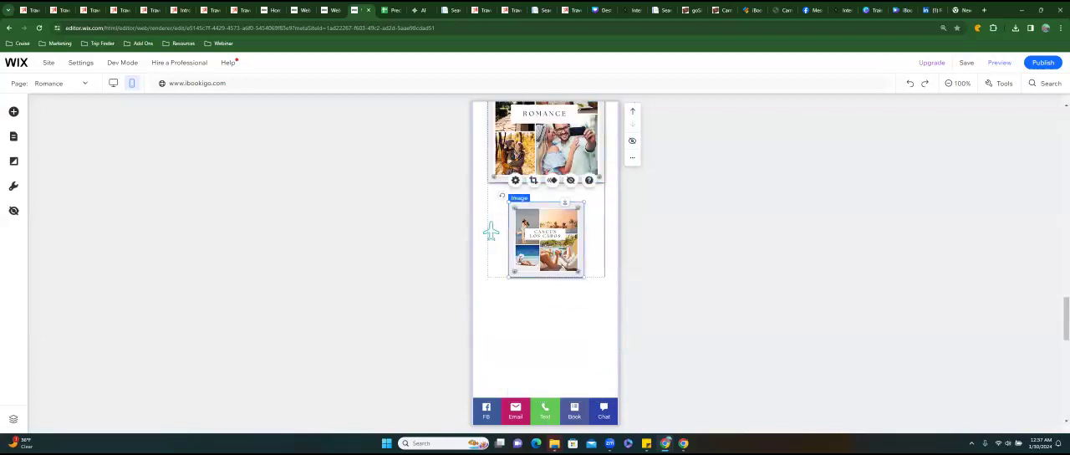
left_click_drag(584, 202, 556, 247)
left_click_drag(484, 232, 485, 232)
scroll(491, 232, "down", 2)
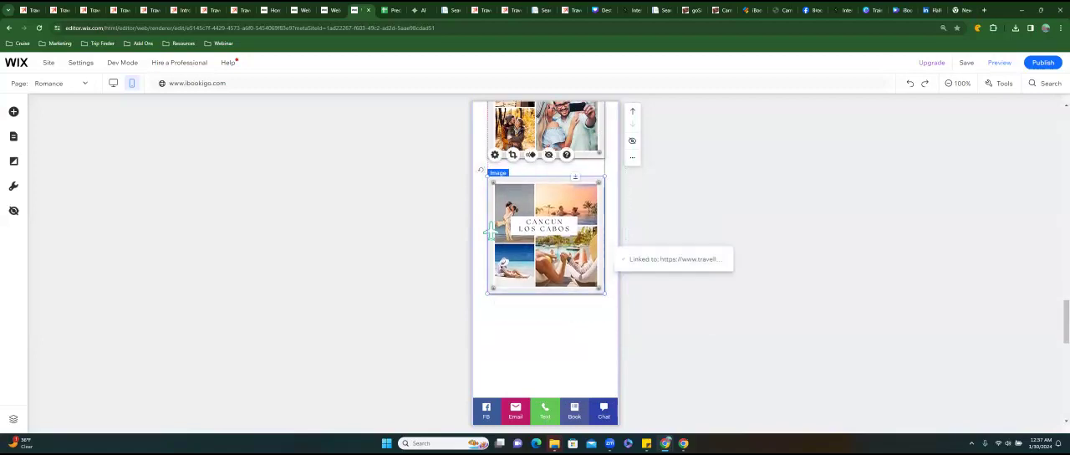
Enlarge the Weddings image to about the width of the tiles above and move it up beneath the Cancun Los Cabos tile.
scroll(491, 233, "down", 1)
left_click_drag(551, 377, 491, 232)
left_click(546, 247)
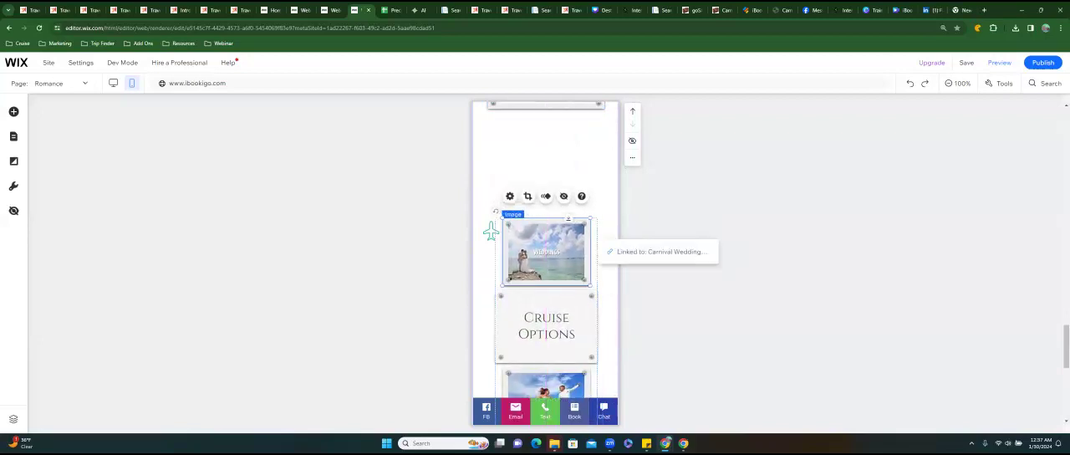
left_click_drag(590, 220, 619, 198)
left_click_drag(562, 243, 546, 180)
left_click_drag(491, 233, 491, 228)
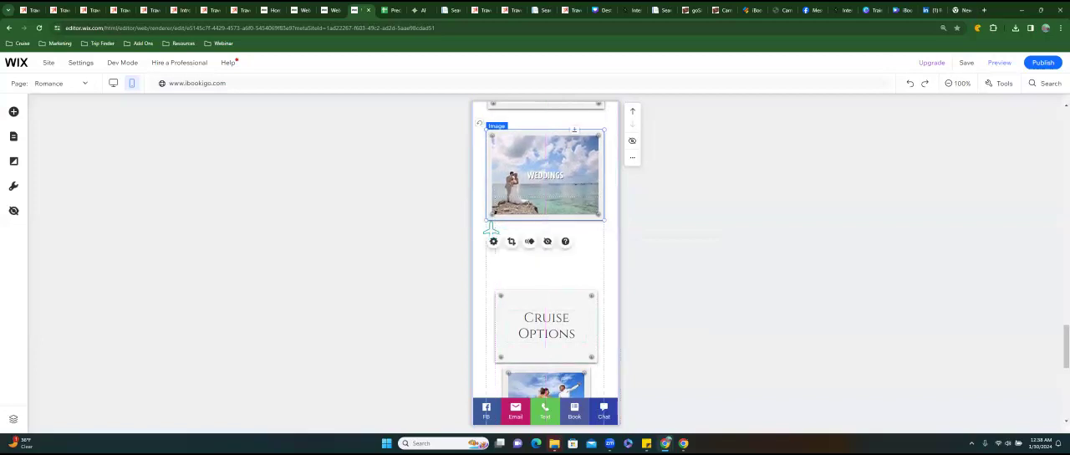
Move the Cruise Options box up to close the gap beneath the Weddings image.
left_click(537, 344)
left_click_drag(491, 231, 490, 231)
scroll(491, 231, "down", 3)
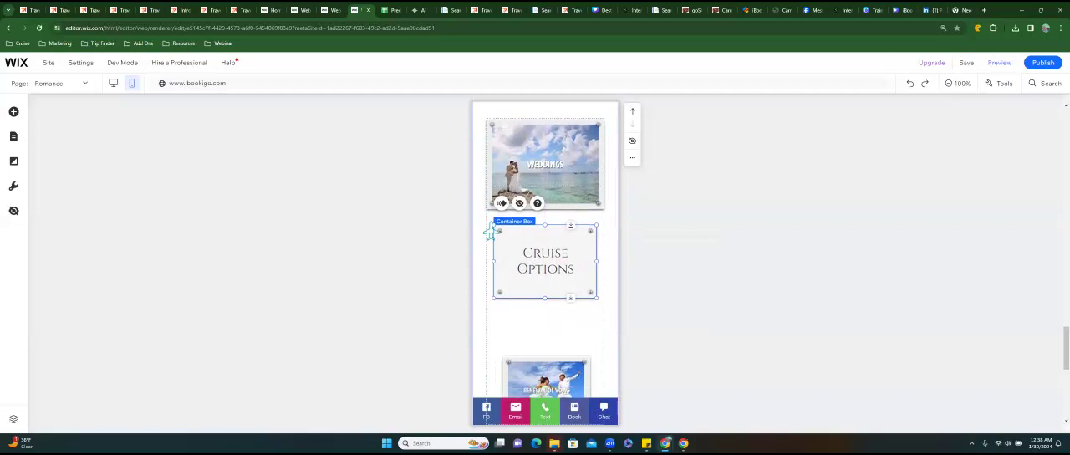
Enlarge the Renewal of Vows image to about 261 by 203 and center it beneath the Cruise Options box.
left_click(491, 232)
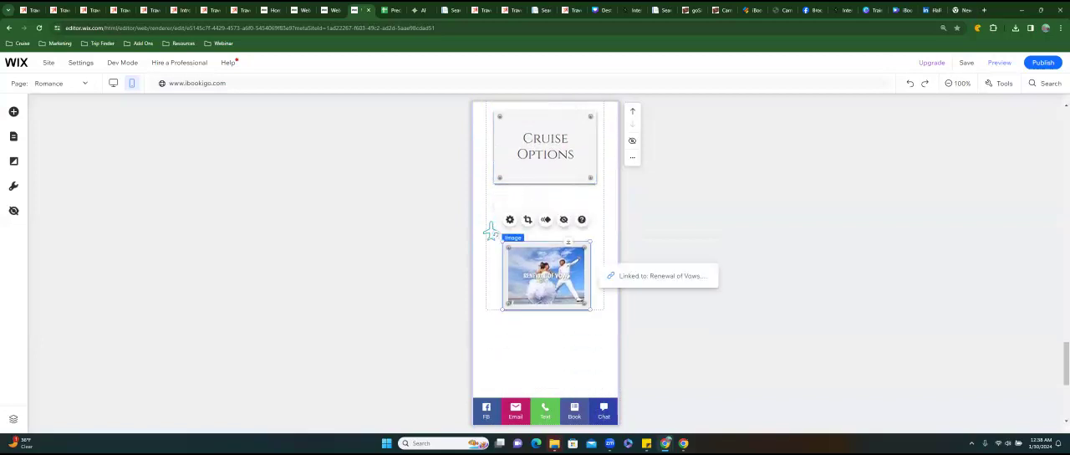
left_click_drag(590, 242, 623, 216)
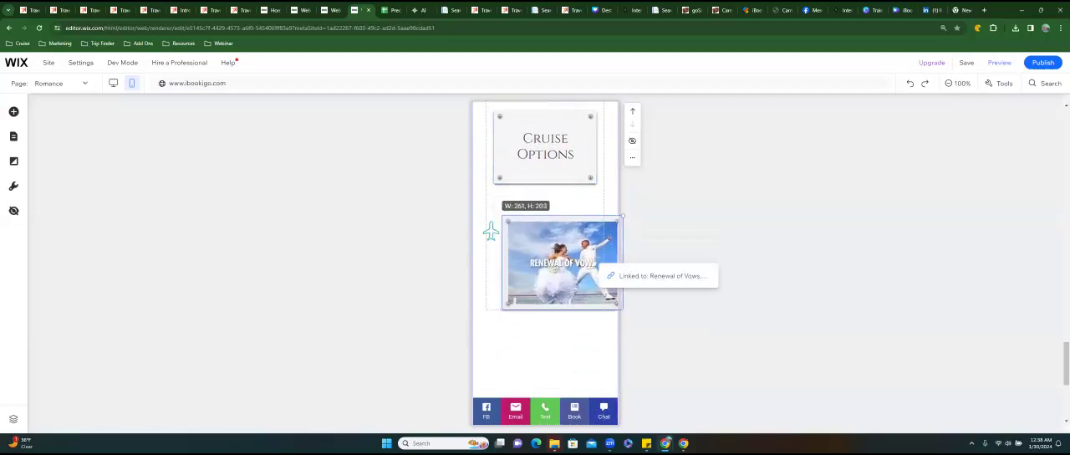
left_click_drag(574, 262, 556, 254)
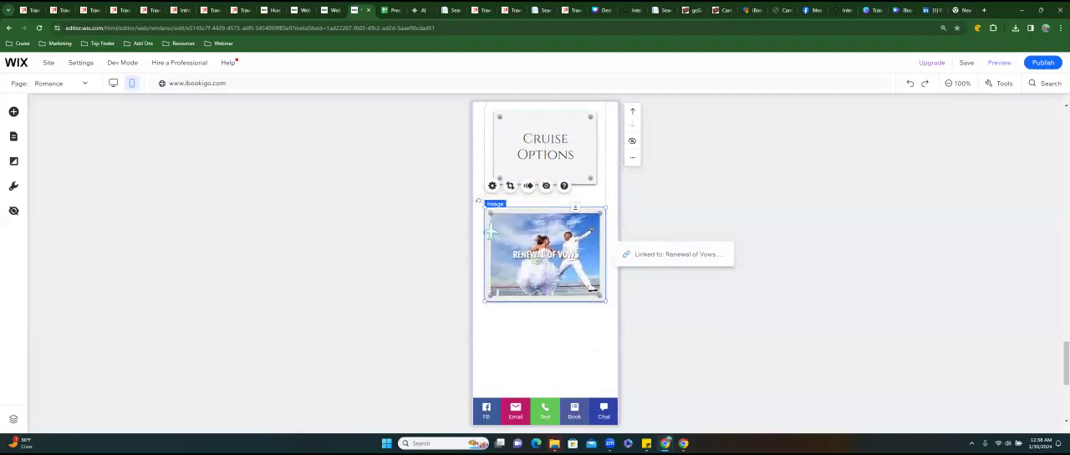
Reorder the cruise tiles so the Cruise Options box sits above the Weddings image, with Weddings directly above Renewal of Vows.
scroll(531, 226, "up", 3)
left_click(532, 226)
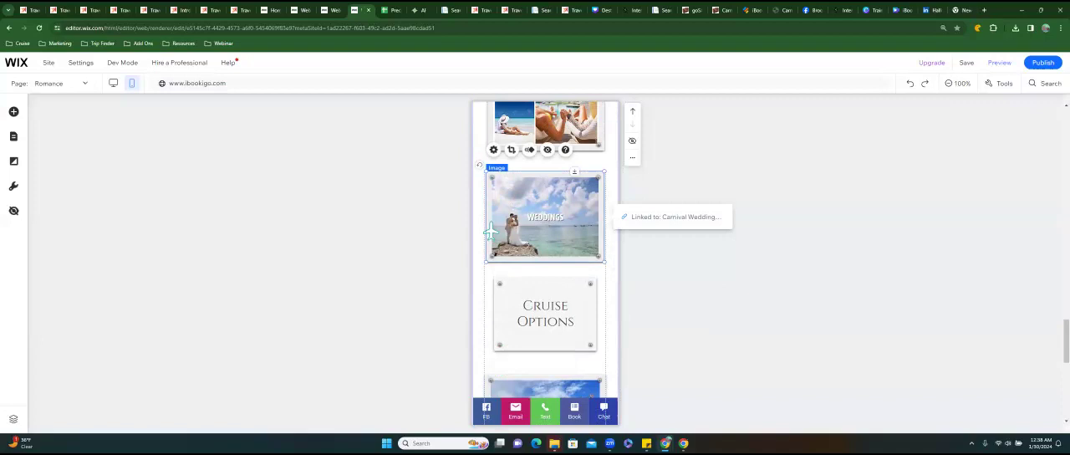
left_click_drag(532, 226, 533, 376)
left_click_drag(546, 316, 546, 211)
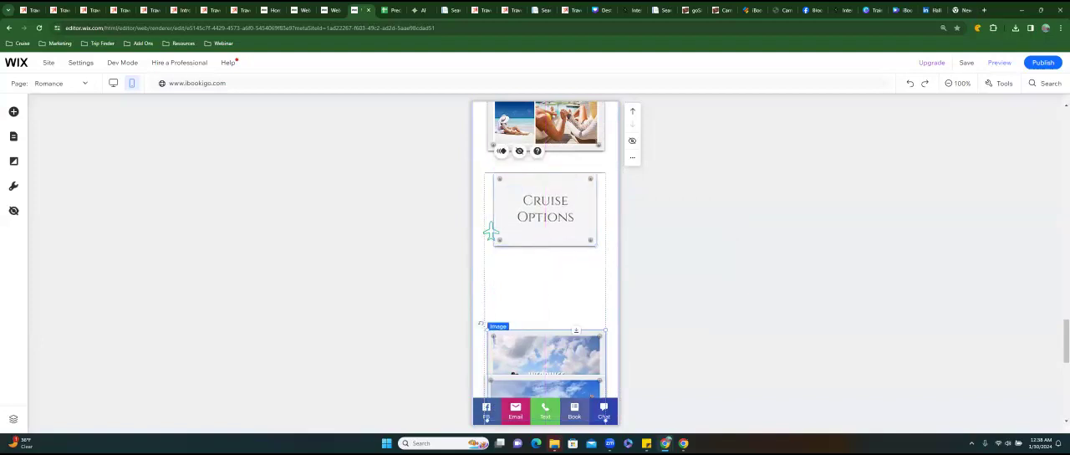
left_click_drag(542, 358, 541, 294)
scroll(541, 295, "down", 3)
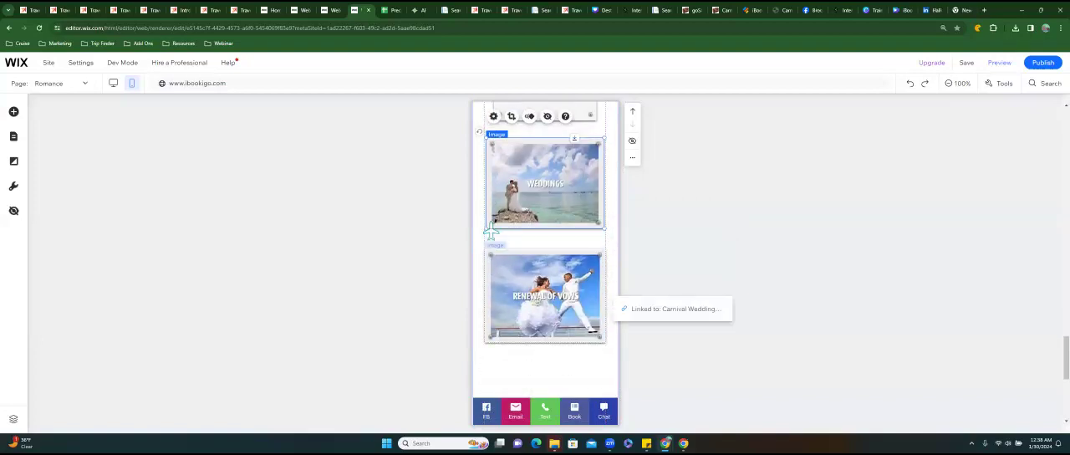
Remove the empty space at the end of the tiles section, leaving a small margin beneath the Renewal of Vows image.
scroll(491, 233, "down", 2)
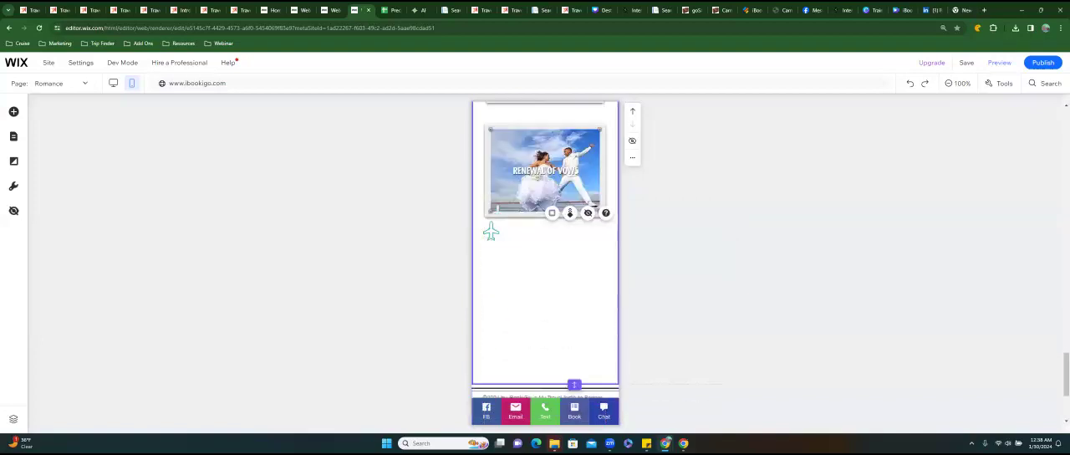
double_click(574, 385)
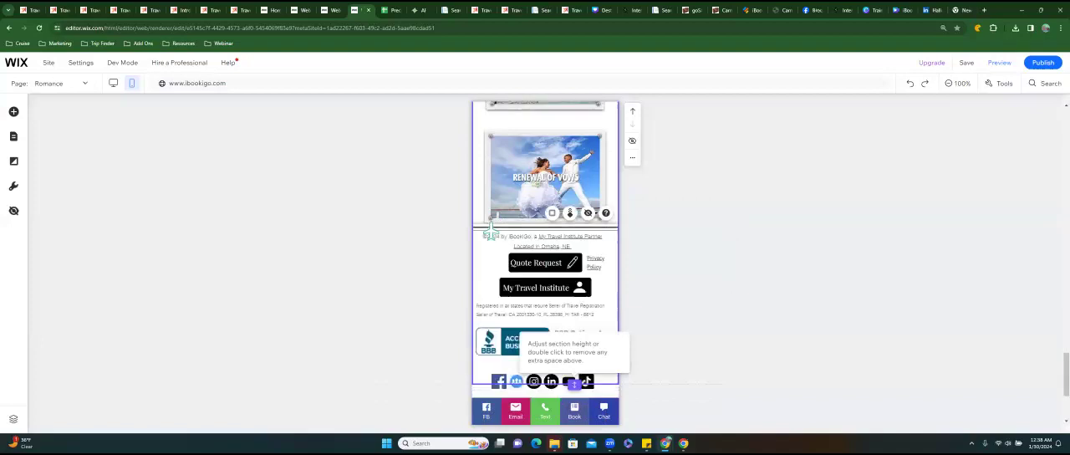
left_click_drag(491, 227, 492, 241)
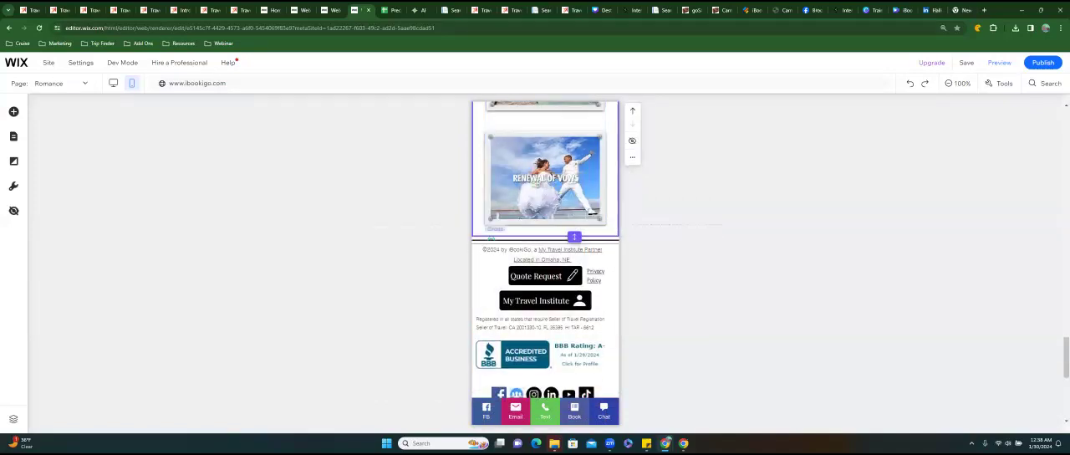
Widen the Why Us! button on both sides to match the width of the Getting Started button above it.
scroll(490, 231, "up", 5)
scroll(490, 231, "up", 10)
scroll(491, 231, "up", 8)
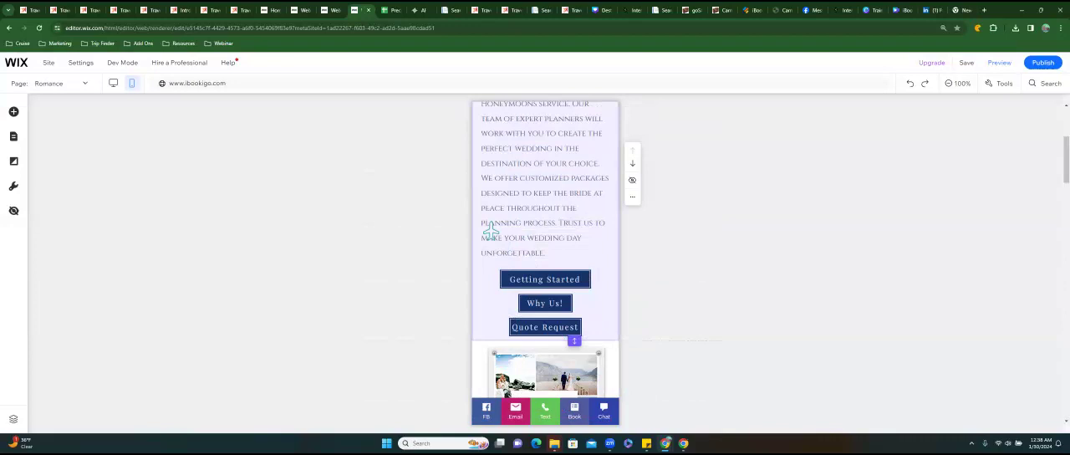
scroll(491, 231, "up", 3)
scroll(490, 232, "down", 1)
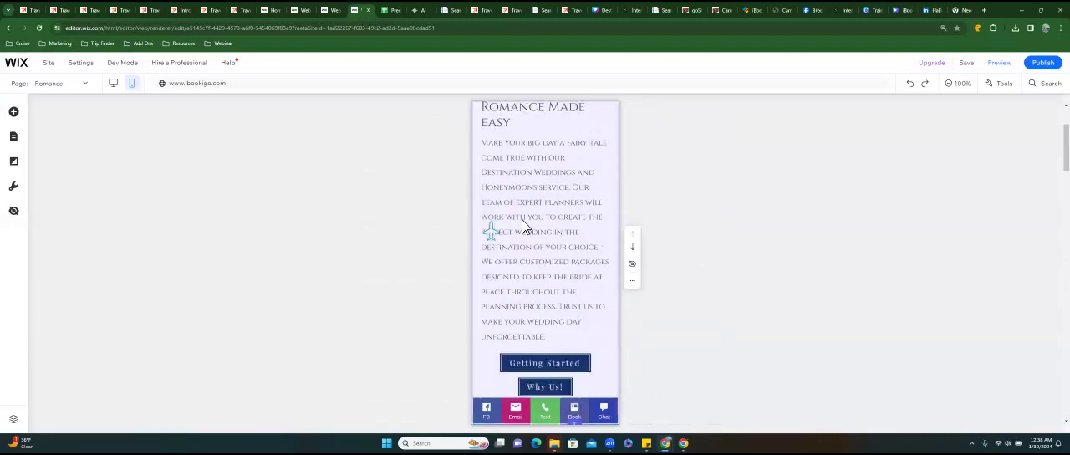
left_click(529, 228)
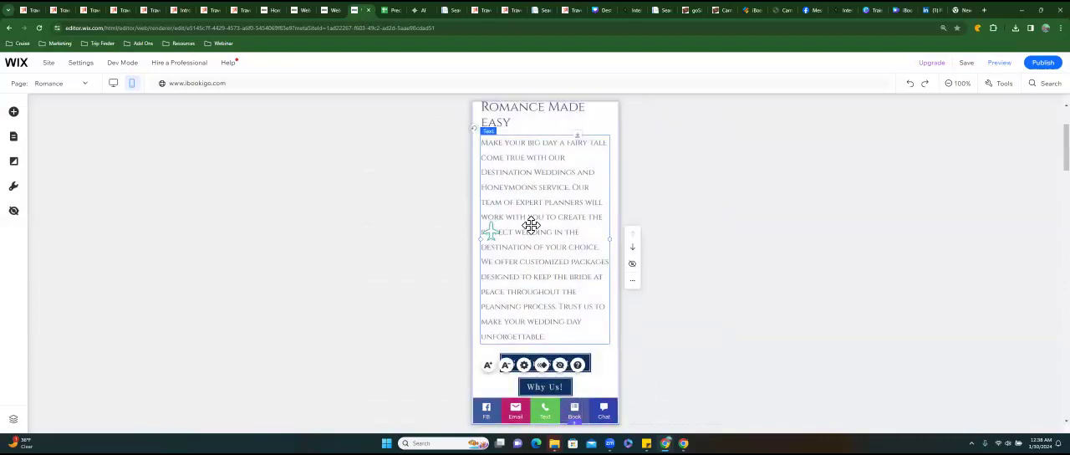
scroll(531, 225, "down", 2)
left_click(528, 203)
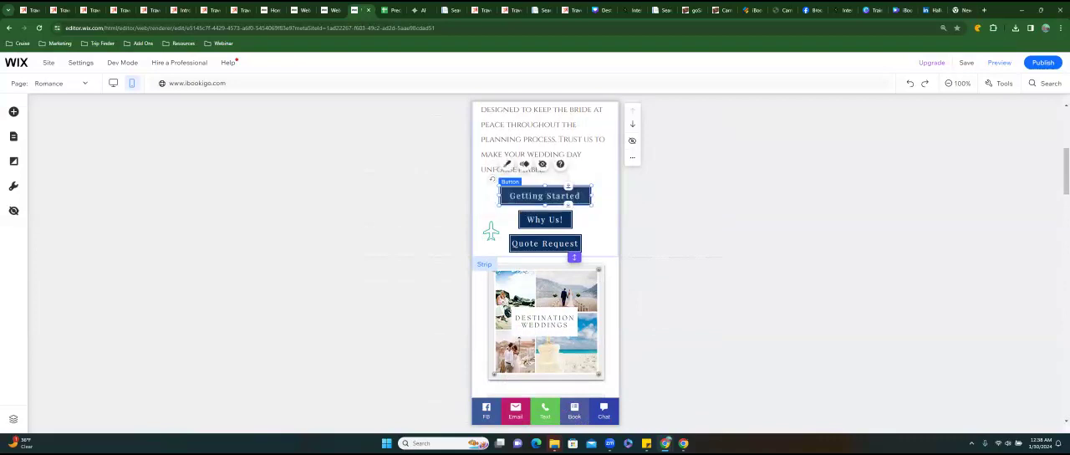
left_click(544, 219)
left_click_drag(572, 219, 581, 219)
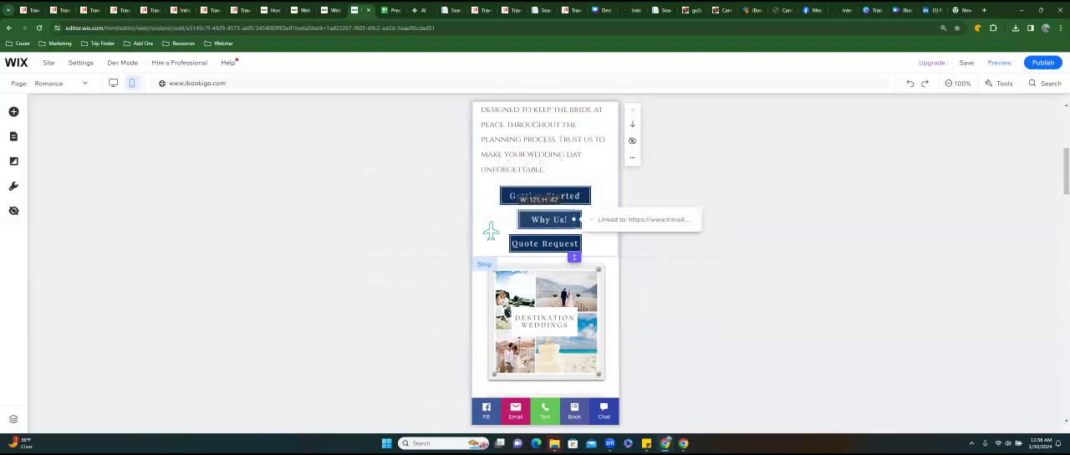
left_click(529, 221)
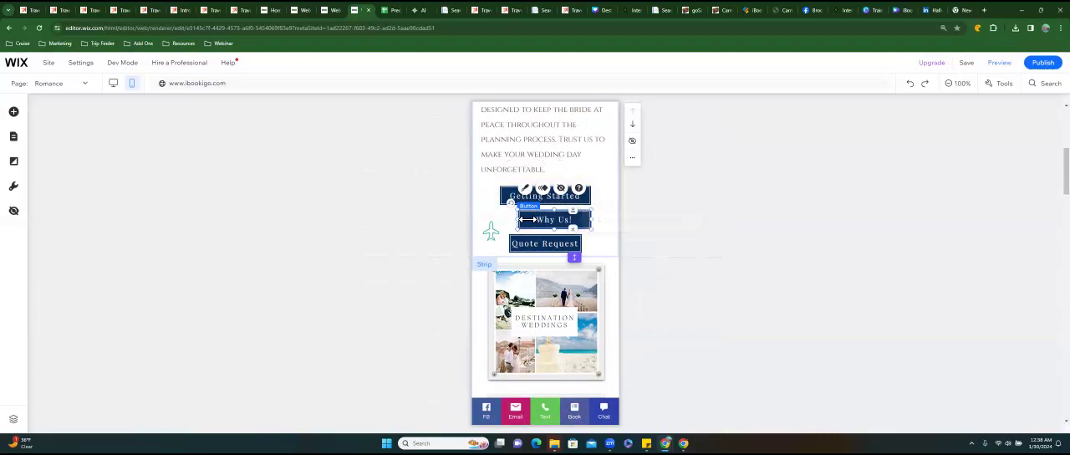
left_click_drag(523, 219, 491, 232)
Widen the Quote Request button to about the width of the two buttons above it.
left_click(524, 243)
left_click_drag(592, 244, 592, 243)
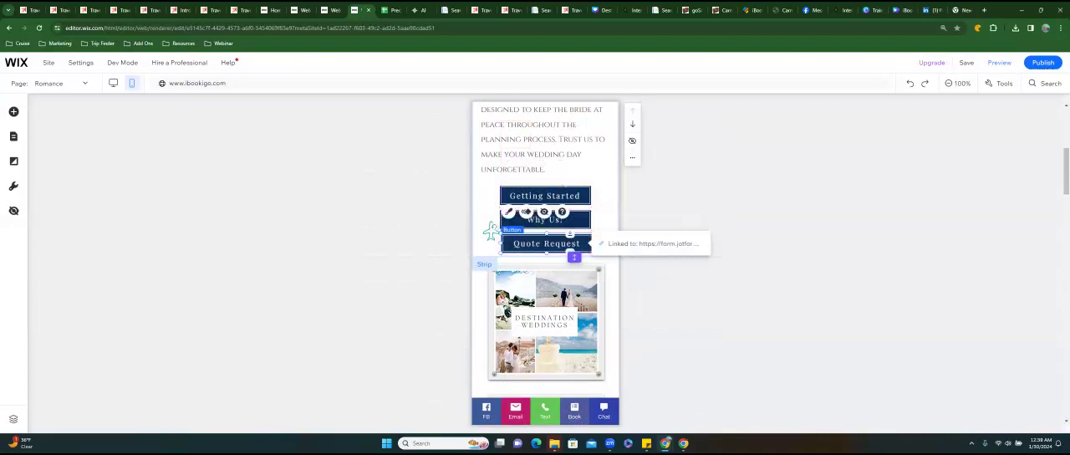
left_click(671, 251)
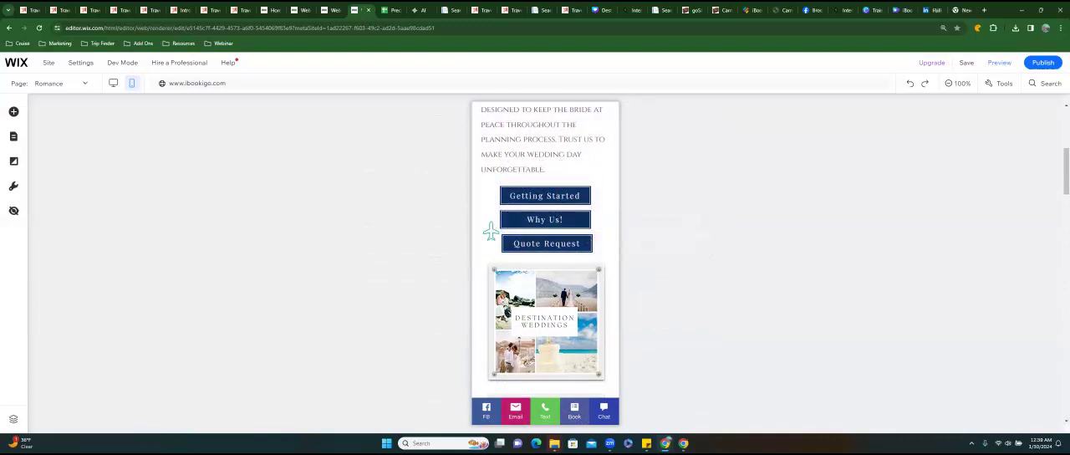
Publish the site changes and open the Romance page on the live iBookiGo website.
left_click(1043, 63)
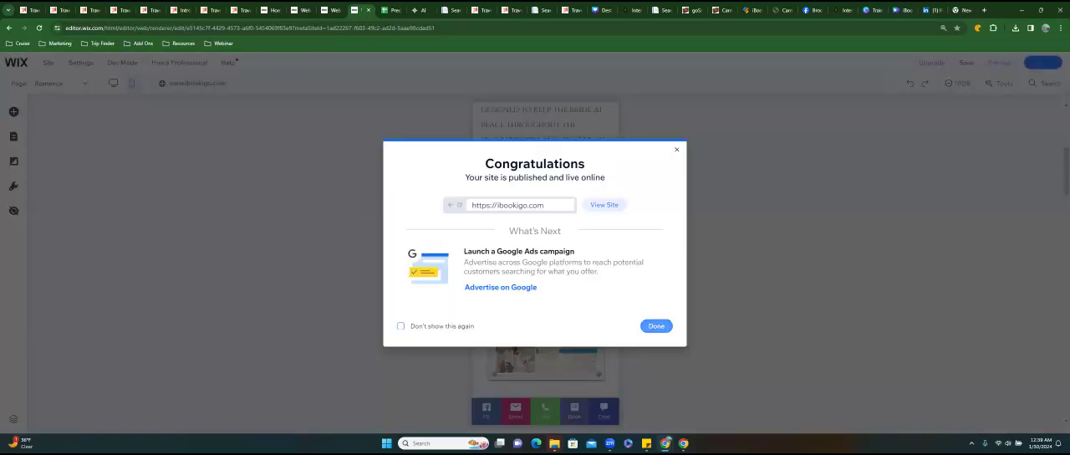
left_click(656, 326)
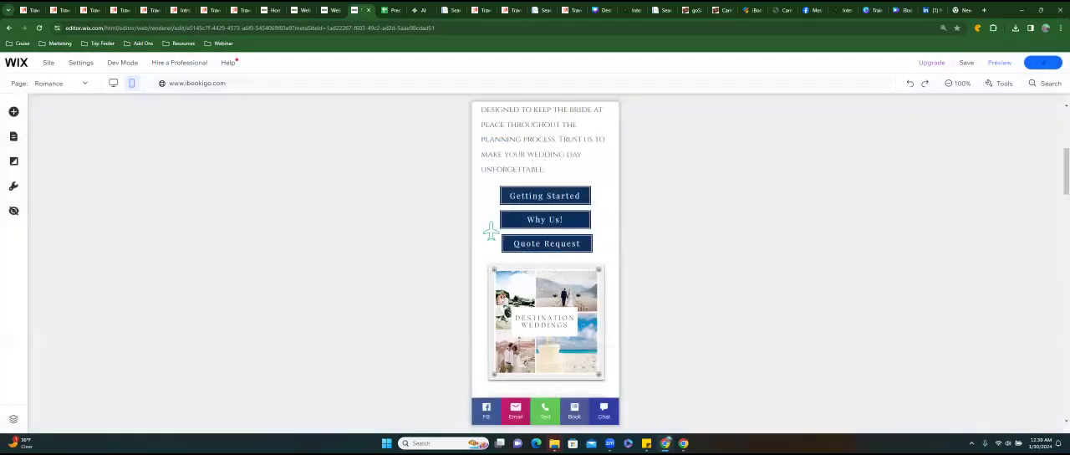
left_click(720, 10)
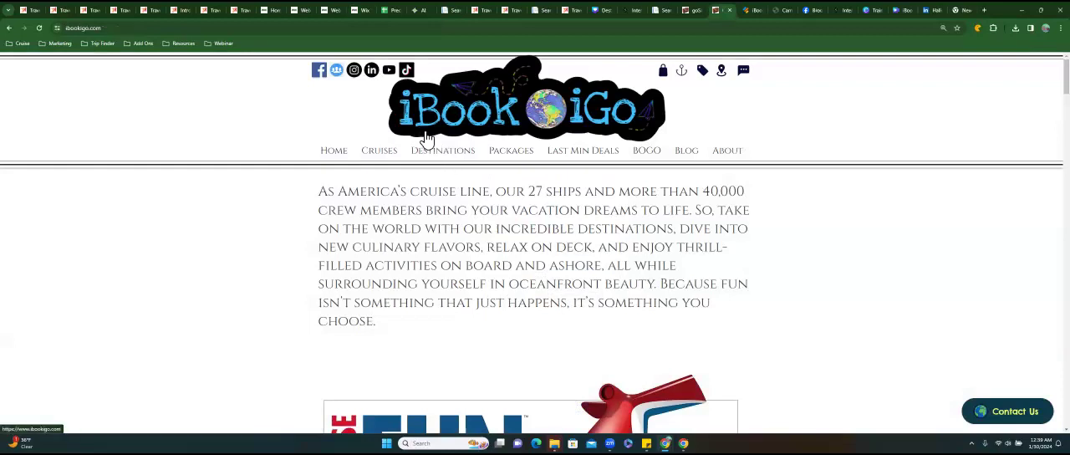
left_click(426, 138)
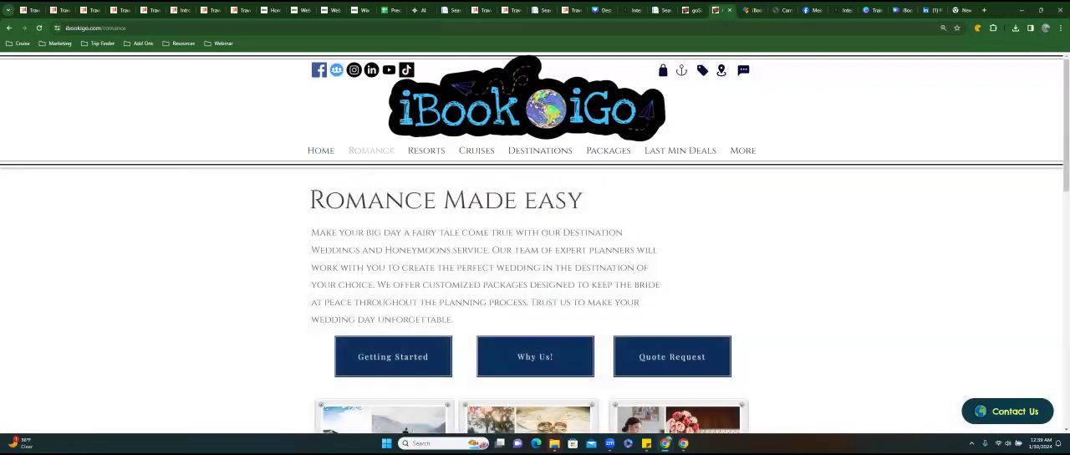
Review the live Romance page's buttons, destination tiles and cruise options from the introduction down to the footer.
scroll(535, 243, "down", 1)
scroll(393, 192, "down", 1)
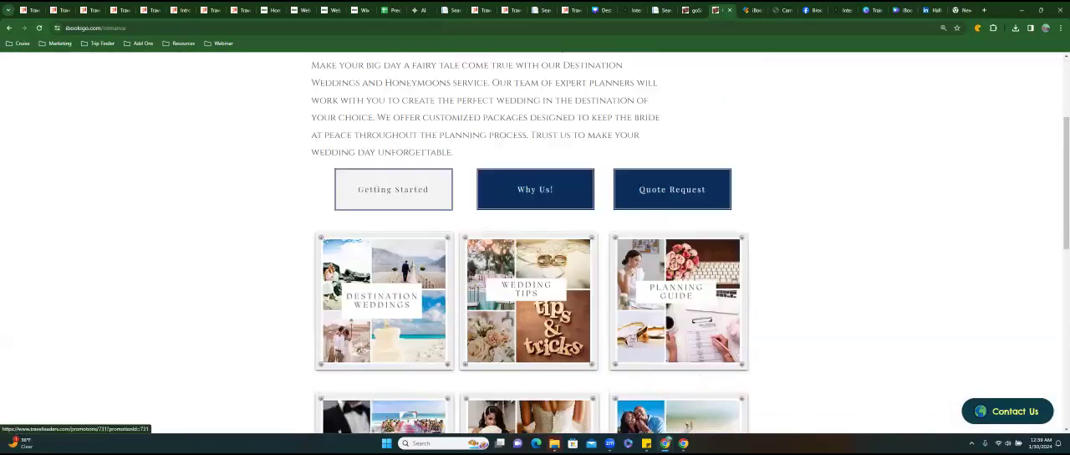
scroll(393, 193, "down", 2)
scroll(535, 243, "down", 1)
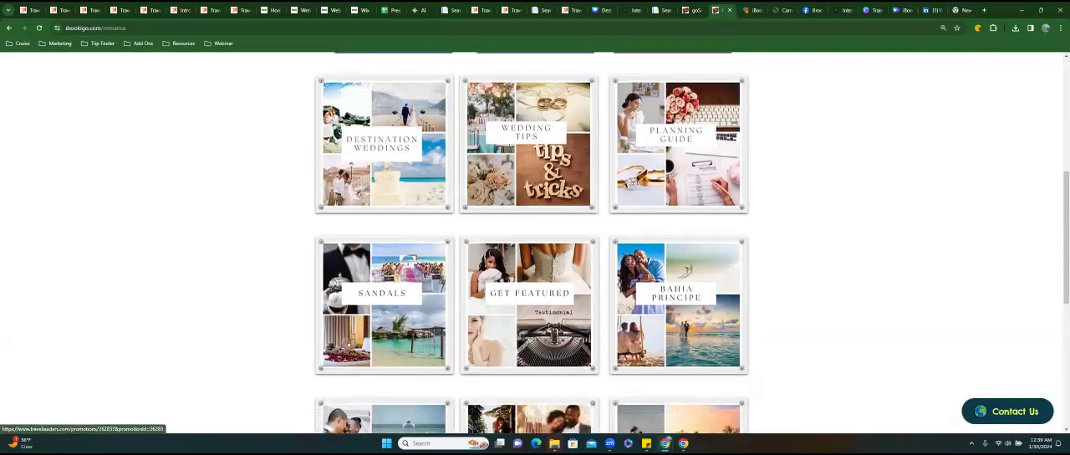
scroll(535, 243, "down", 2)
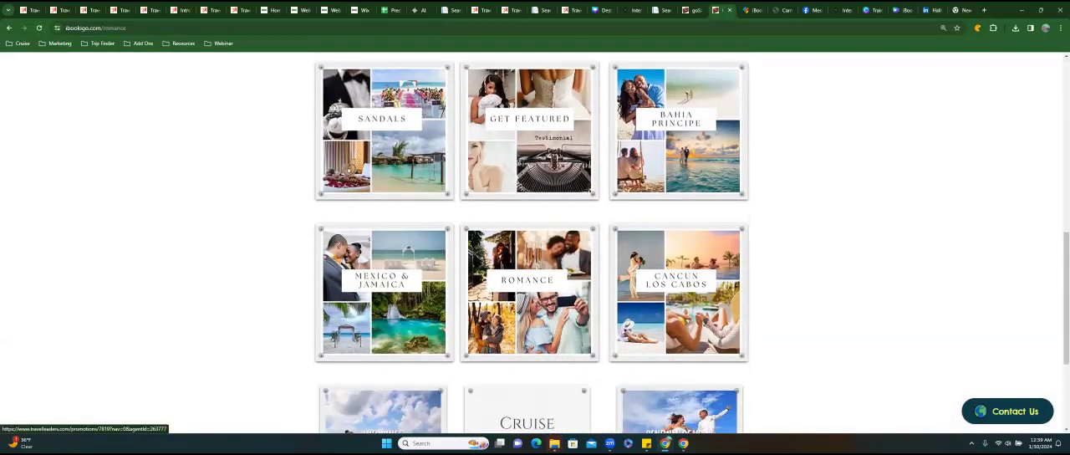
scroll(535, 243, "down", 2)
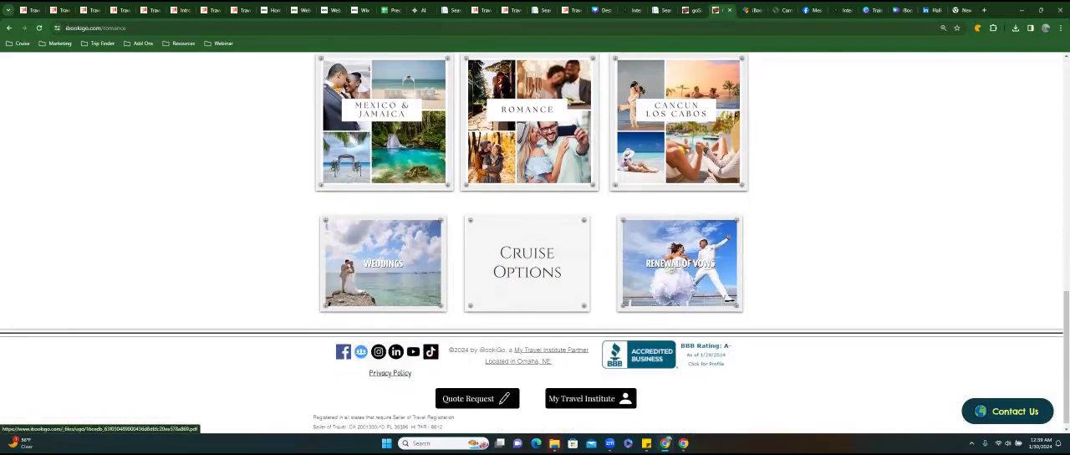
scroll(384, 191, "up", 5)
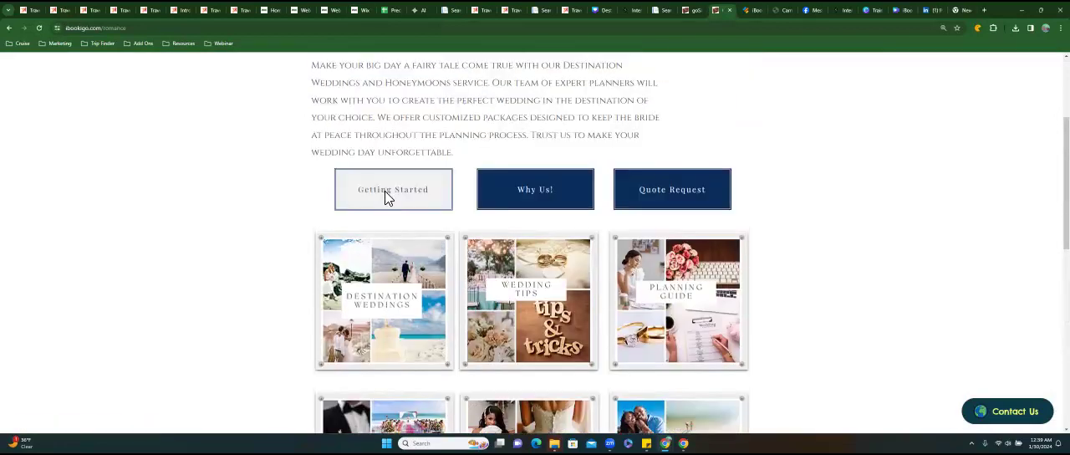
Test the Getting Started and Why Us! buttons on the live Romance page by viewing their linked pages.
left_click(386, 193)
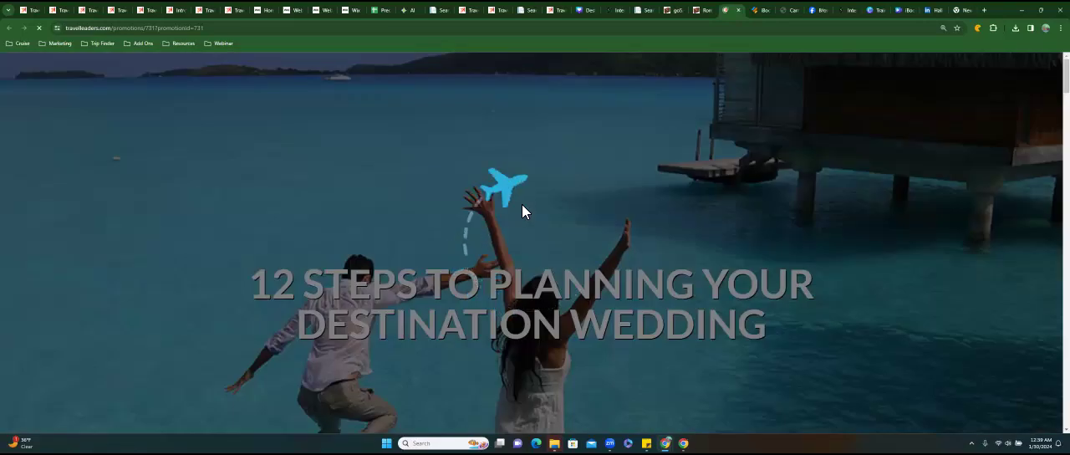
scroll(521, 211, "down", 5)
scroll(522, 211, "down", 10)
scroll(522, 211, "down", 5)
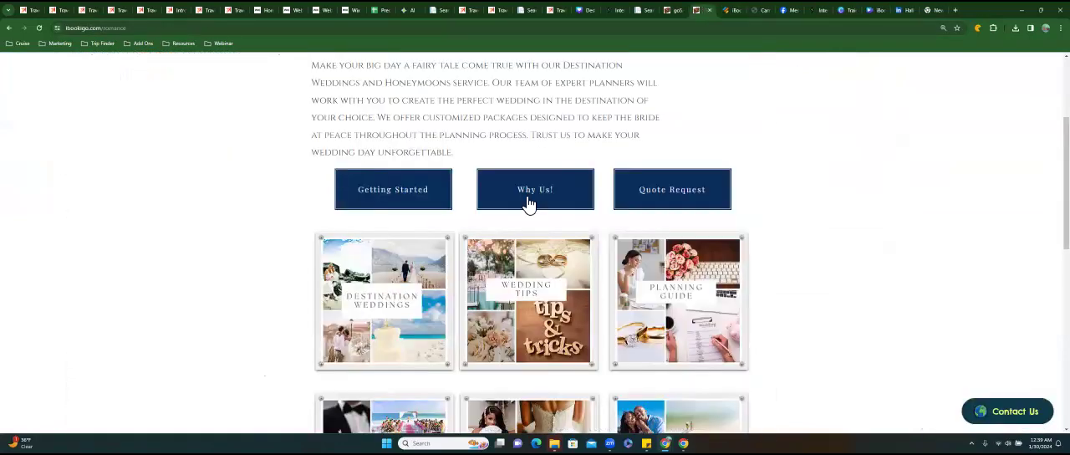
left_click(523, 203)
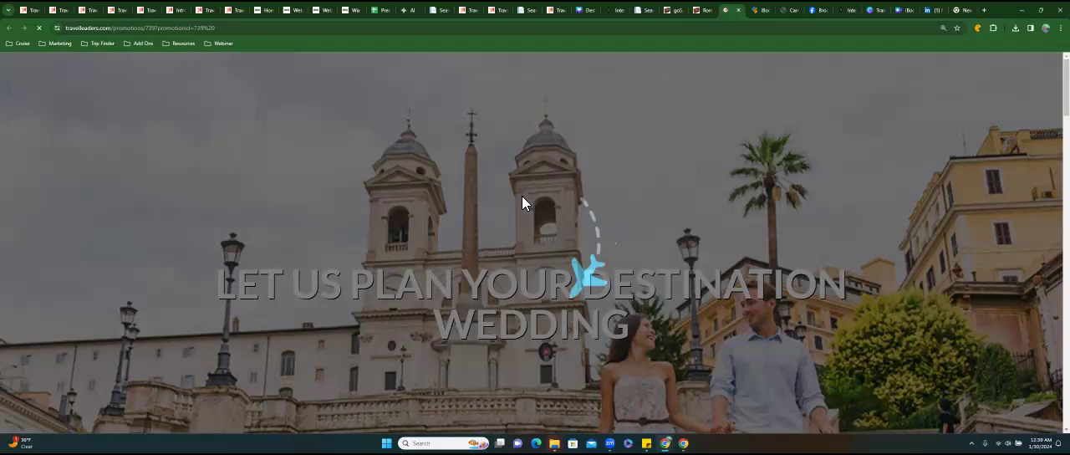
scroll(522, 198, "down", 5)
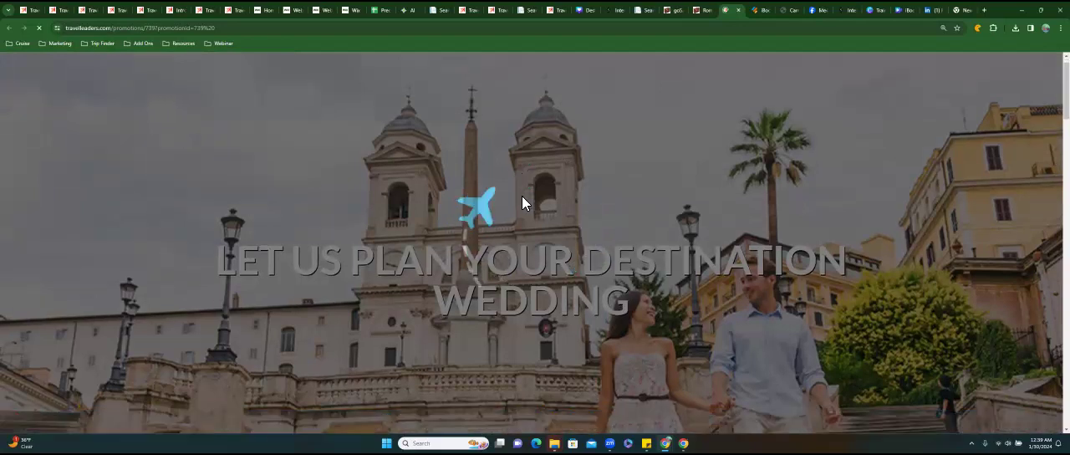
Look through the Why Us! linked page, close it, and test the Quote Request button by viewing its linked form.
scroll(522, 202, "down", 5)
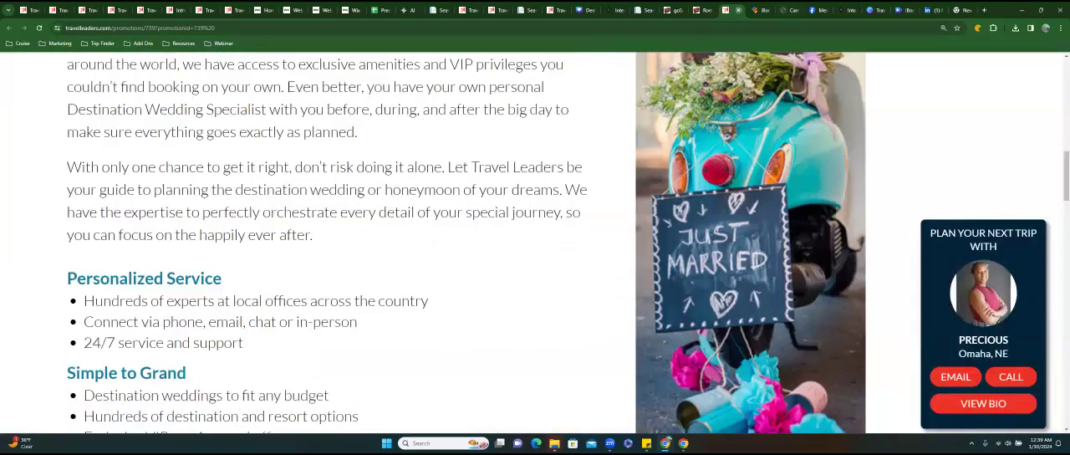
key("ctrl+w")
left_click(672, 189)
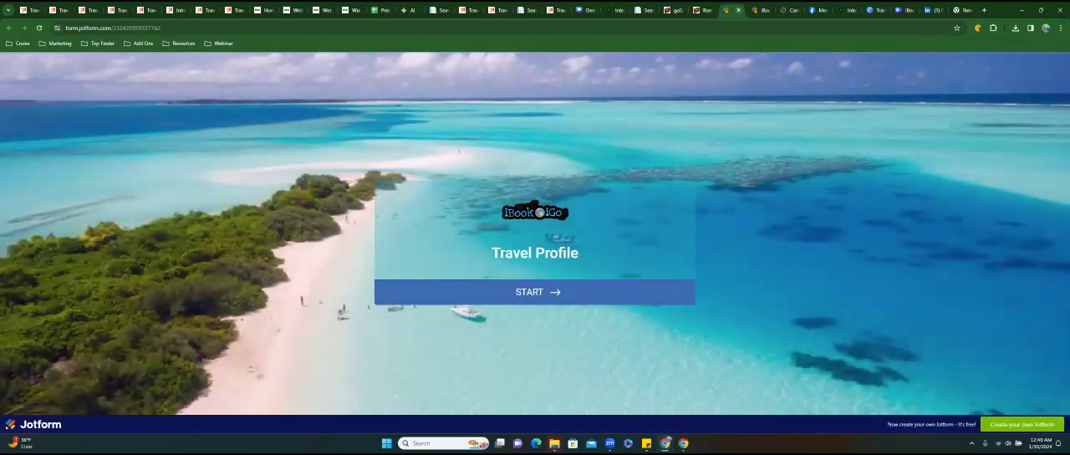
key("ctrl+w")
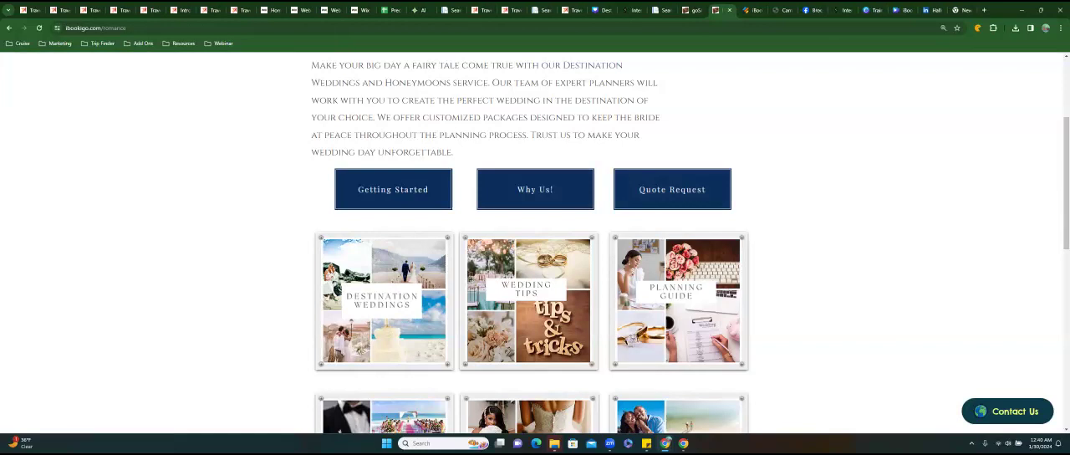
Test the Destination Weddings and Wedding Tips tiles on the live Romance page by viewing and closing their linked pages.
left_click(522, 215)
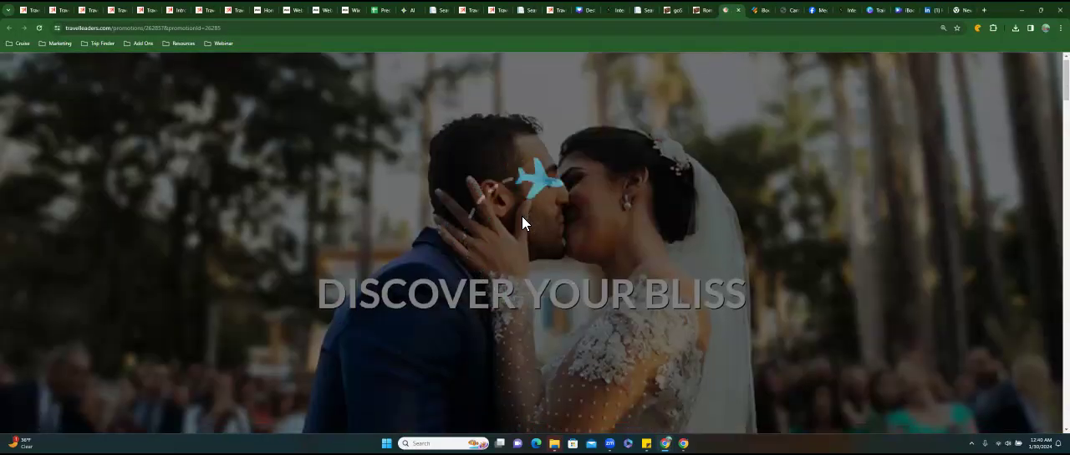
scroll(522, 222, "down", 10)
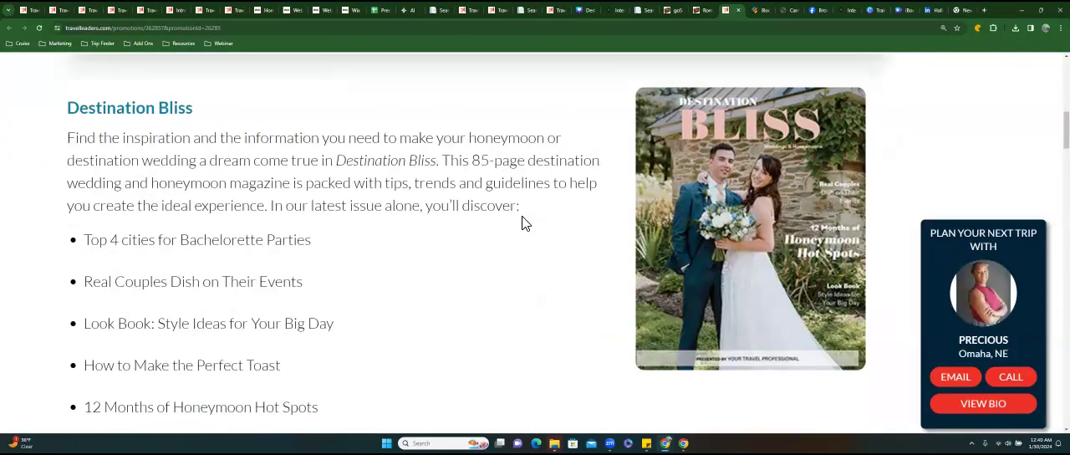
scroll(522, 222, "down", 2)
key("ctrl+w")
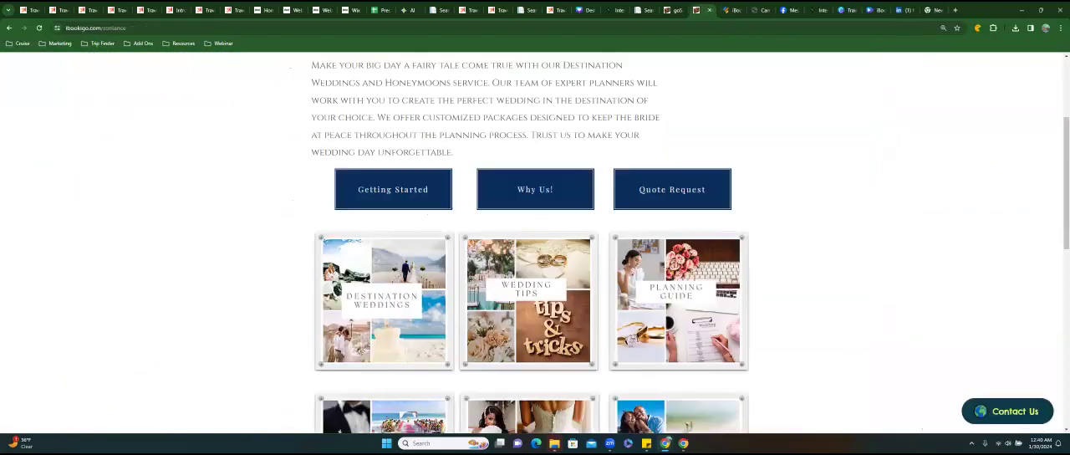
left_click(527, 301)
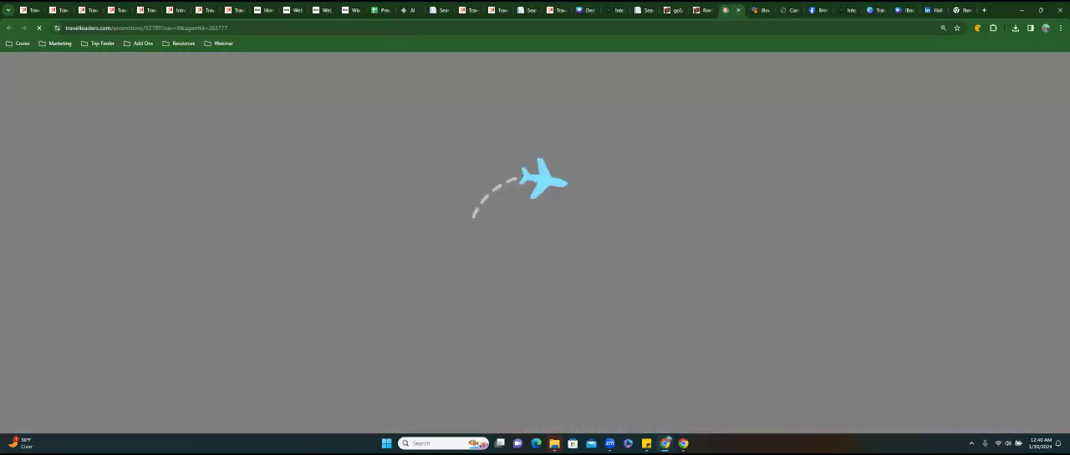
scroll(528, 285, "down", 1)
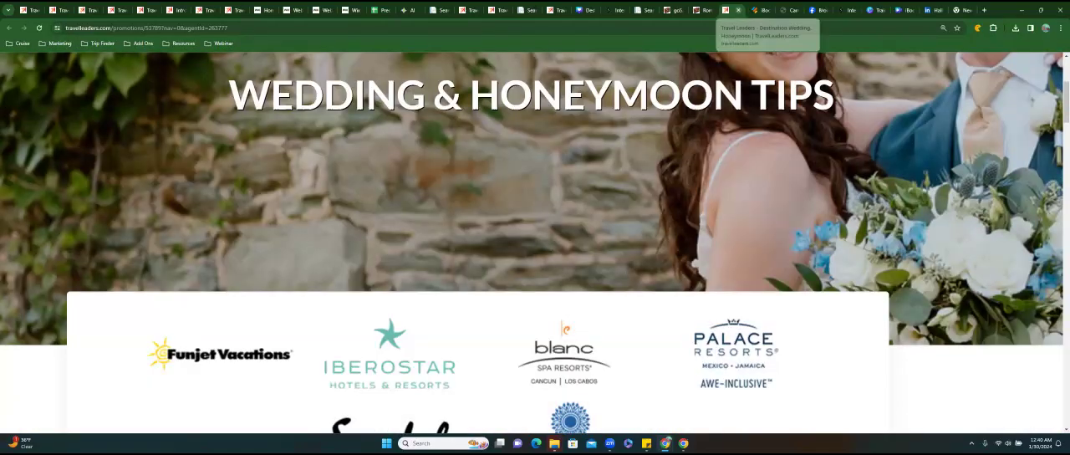
key("ctrl+w")
Check the Planning Guide and Sandals tile links by viewing and closing the promotion page behind each.
left_click(677, 301)
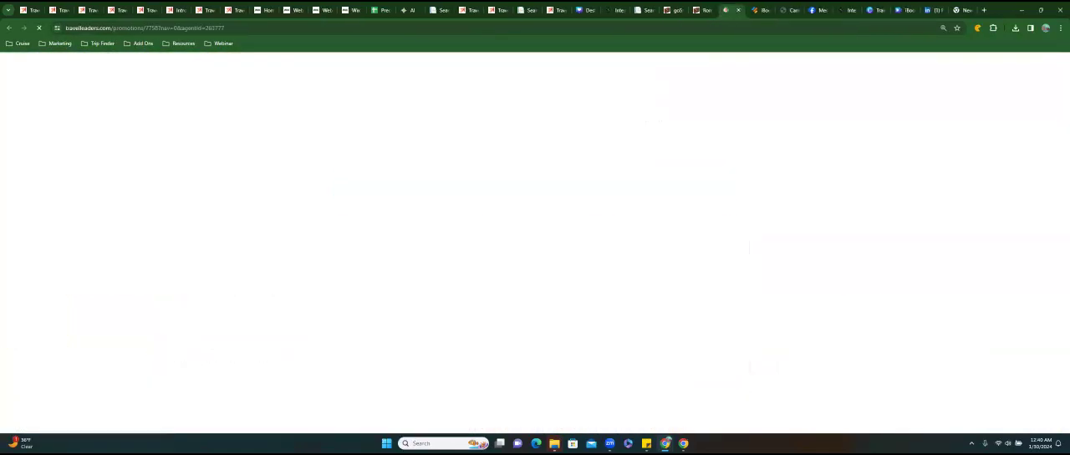
scroll(532, 242, "down", 3)
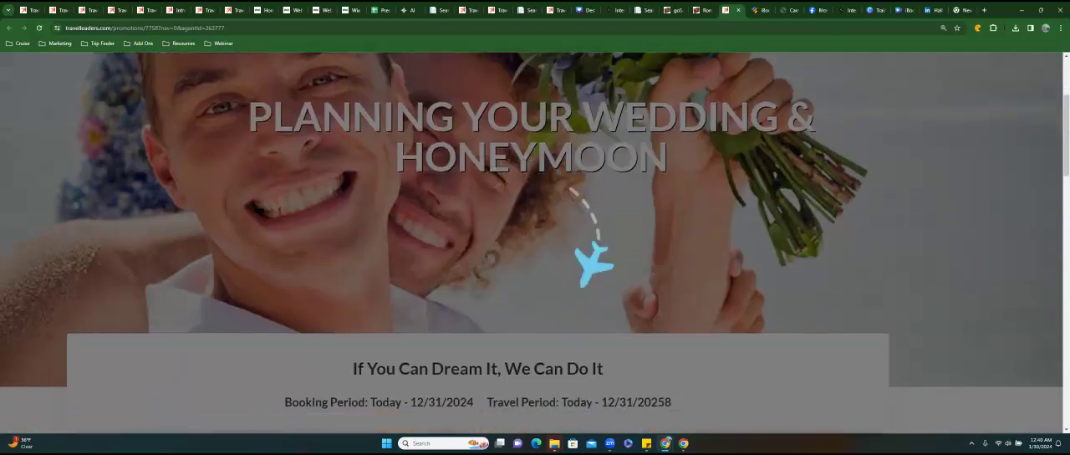
scroll(535, 242, "down", 7)
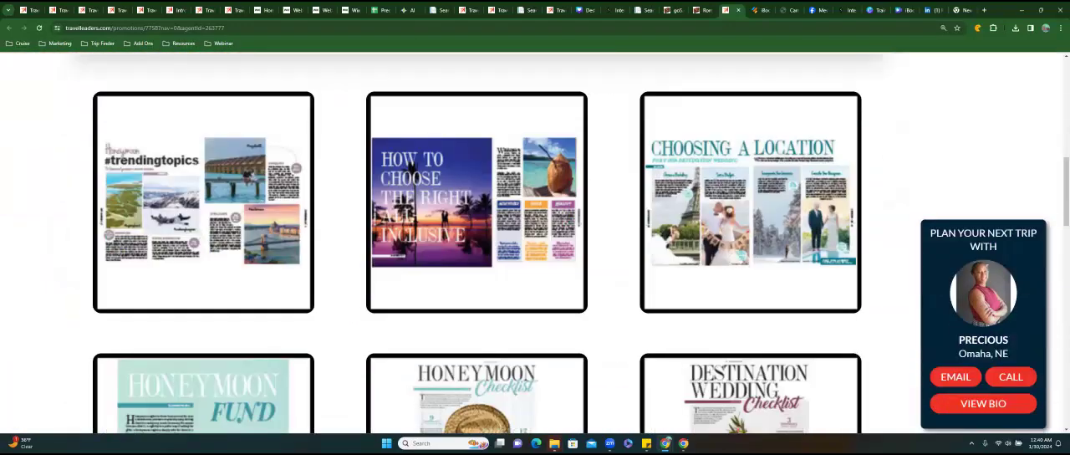
key("ctrl+w")
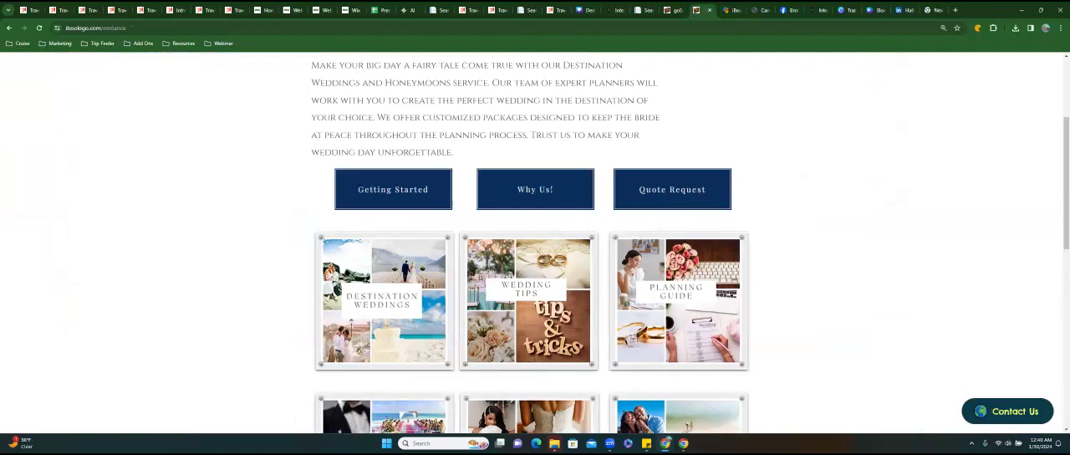
scroll(535, 243, "down", 2)
left_click(382, 294)
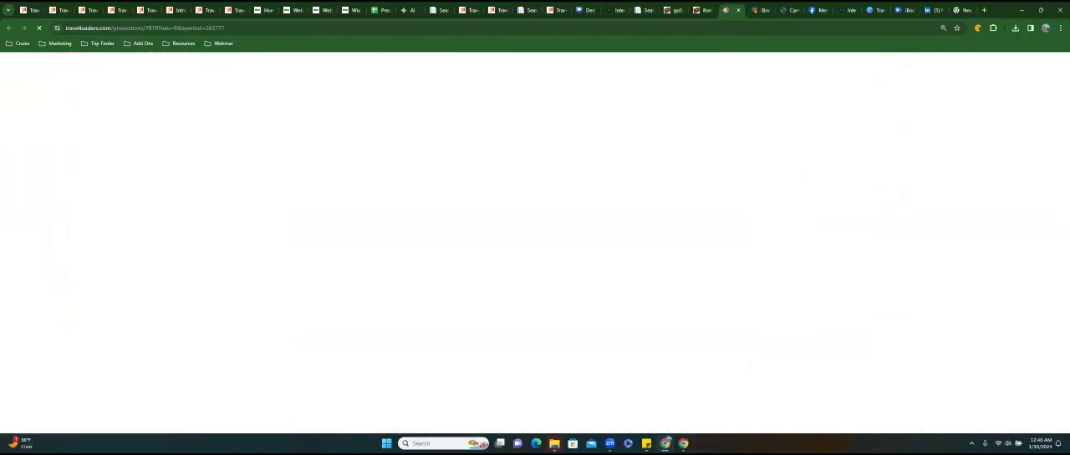
scroll(535, 243, "down", 3)
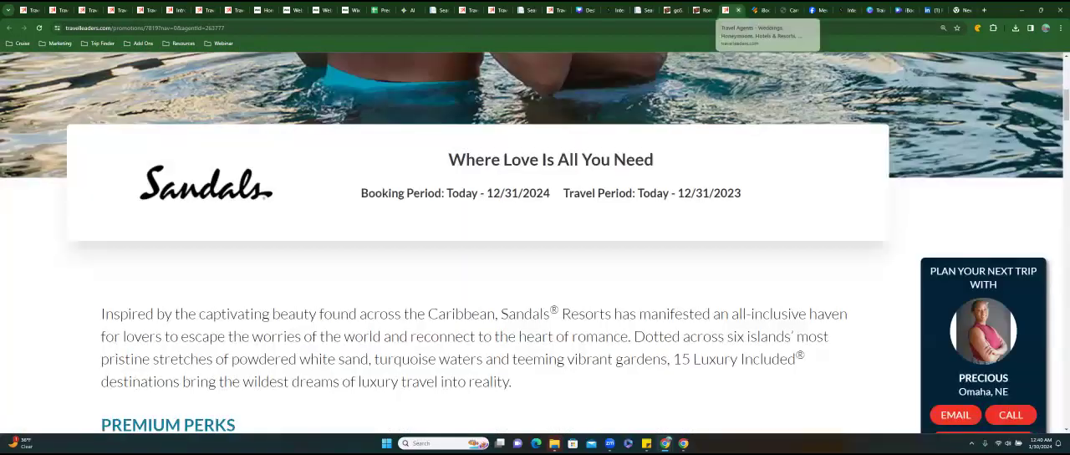
key("ctrl+w")
Check the Get Featured and Bahia Principe tile links by viewing and closing each linked page.
left_click(678, 294)
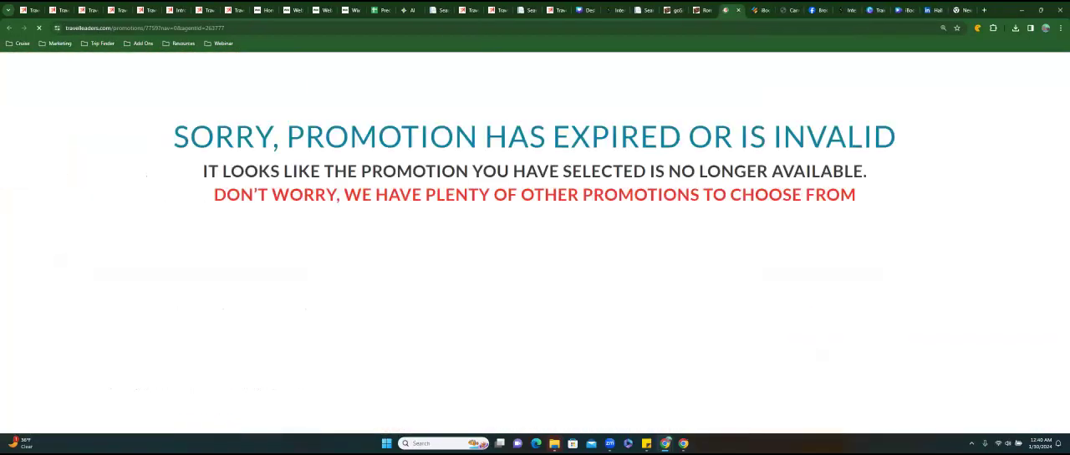
scroll(535, 243, "down", 10)
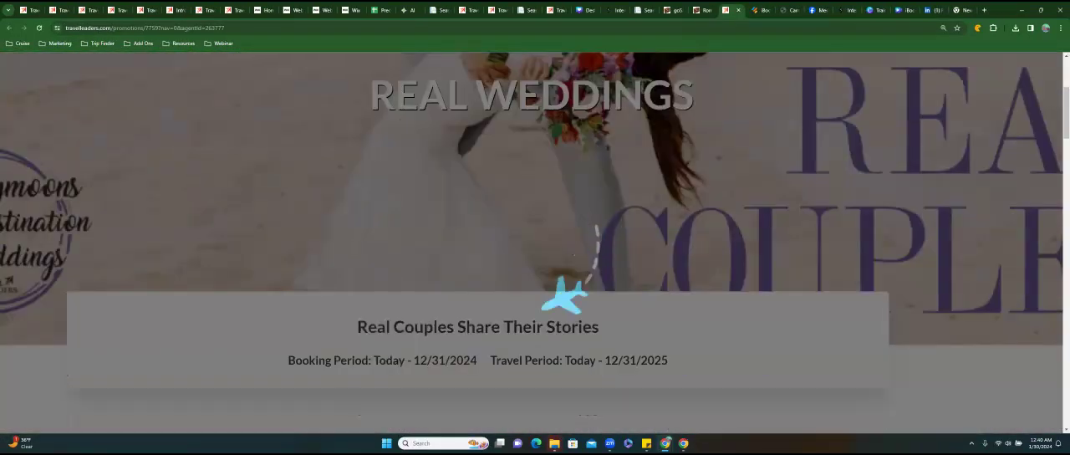
scroll(535, 242, "down", 7)
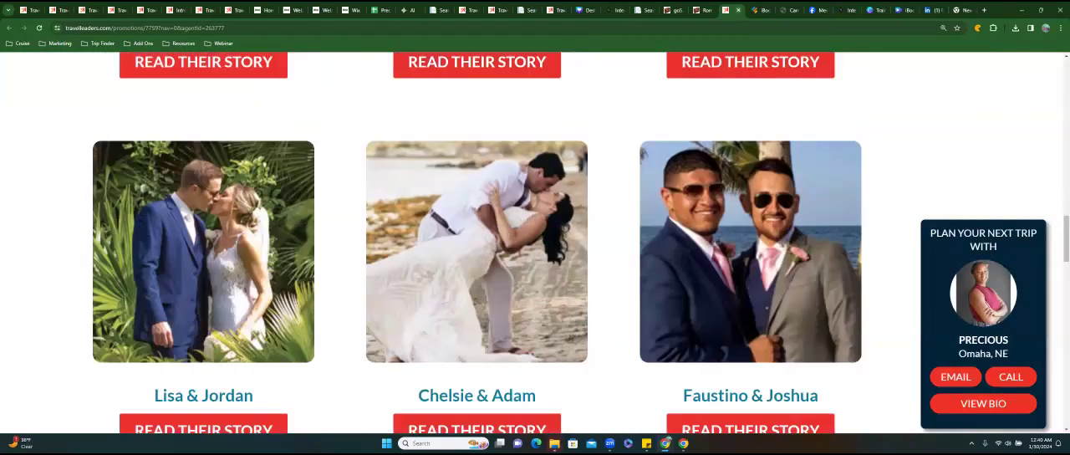
left_click(737, 10)
left_click(520, 179)
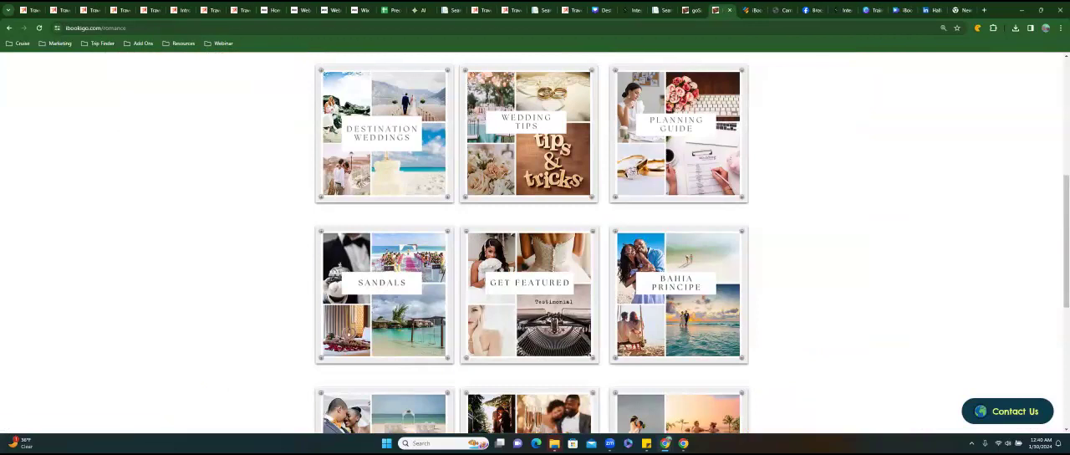
scroll(535, 242, "down", 8)
scroll(536, 242, "down", 3)
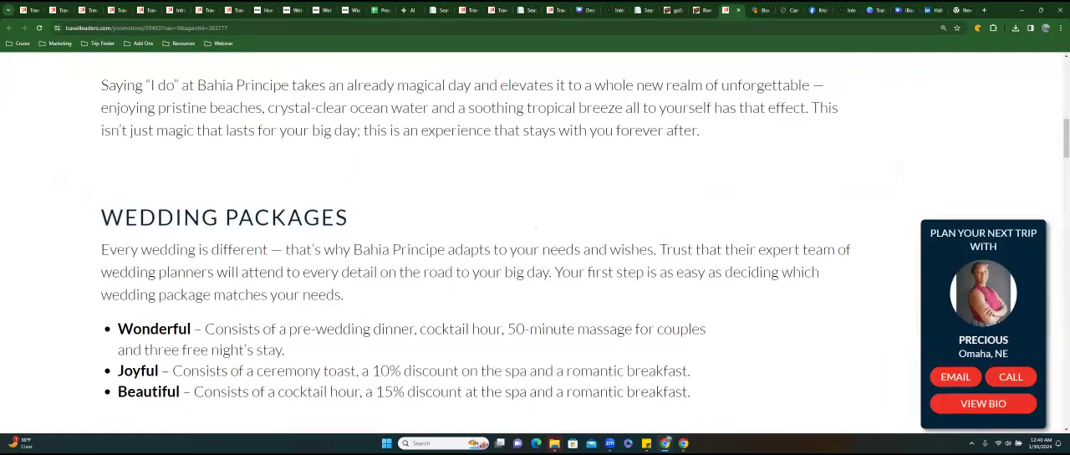
key("ctrl+w")
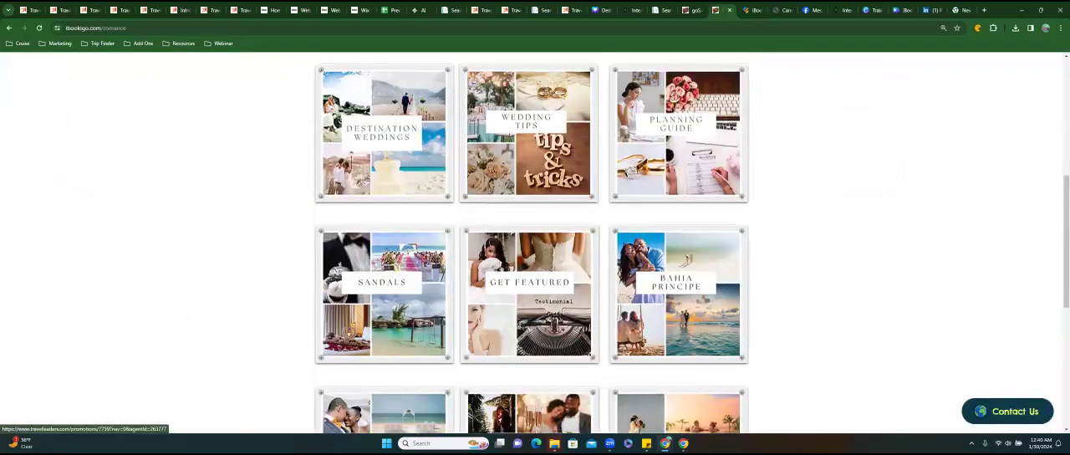
Test the Mexico & Jamaica tile by viewing its linked honeymoon page, and return to the Romance page.
left_click(352, 164)
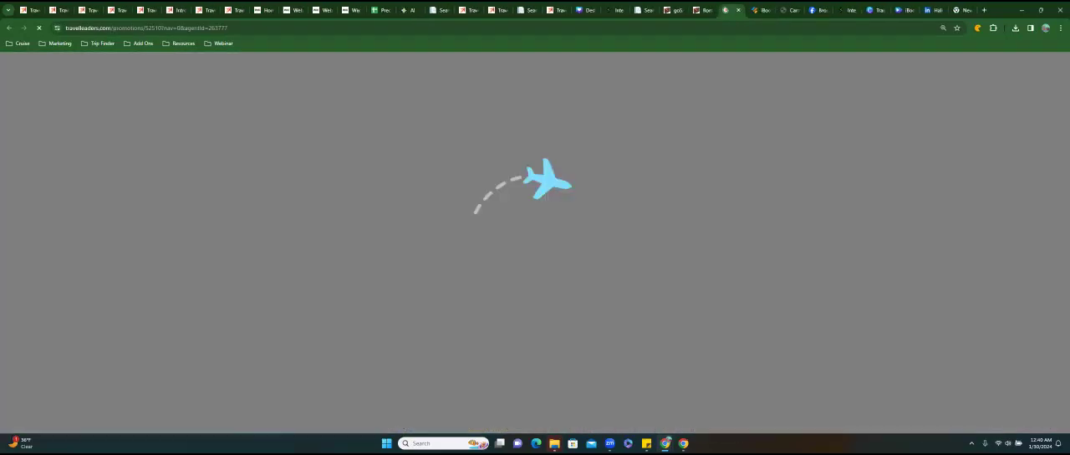
scroll(535, 242, "down", 5)
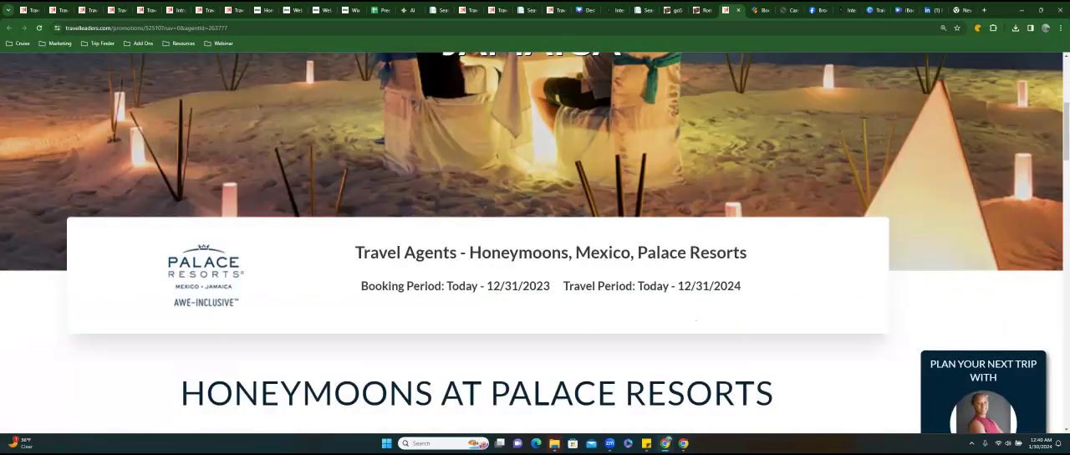
scroll(535, 243, "down", 3)
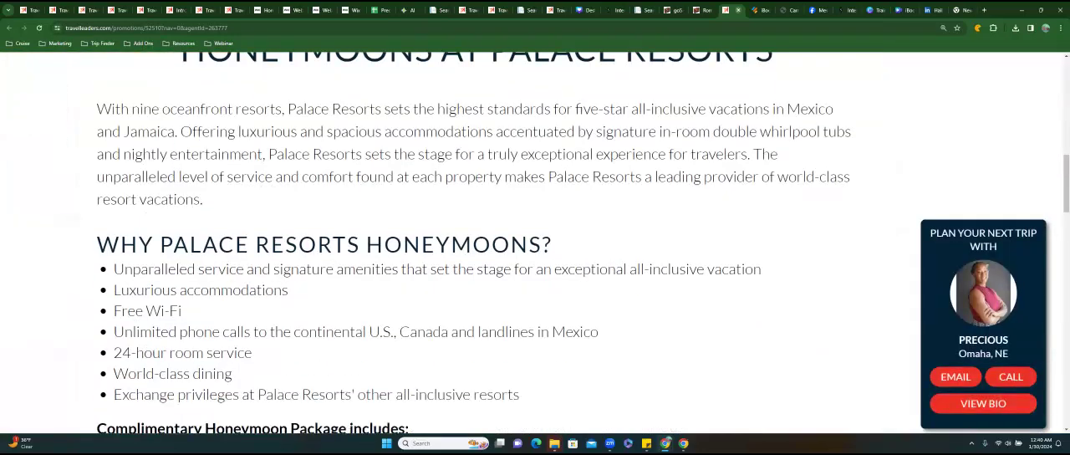
left_click(738, 10)
Test the Romance tile and review its linked page from the header down to the agent contact section.
left_click(526, 138)
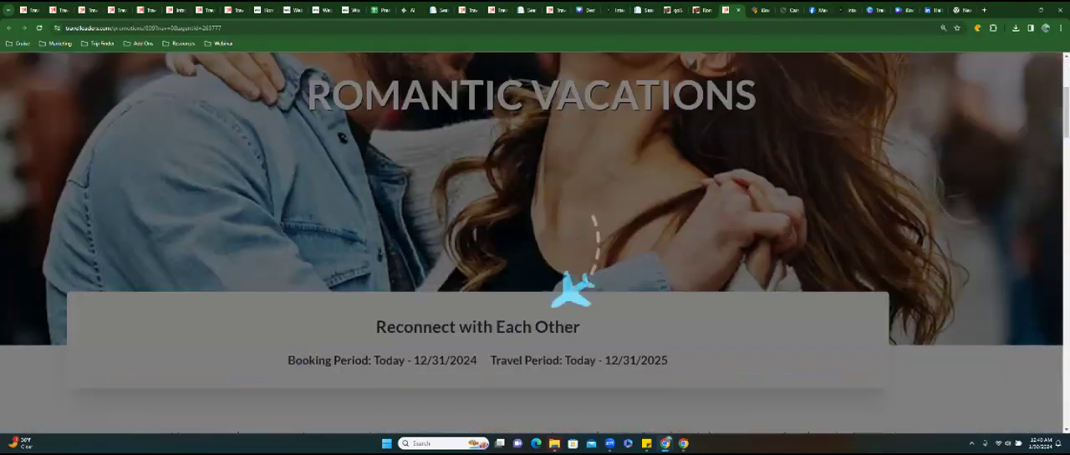
scroll(535, 242, "down", 2)
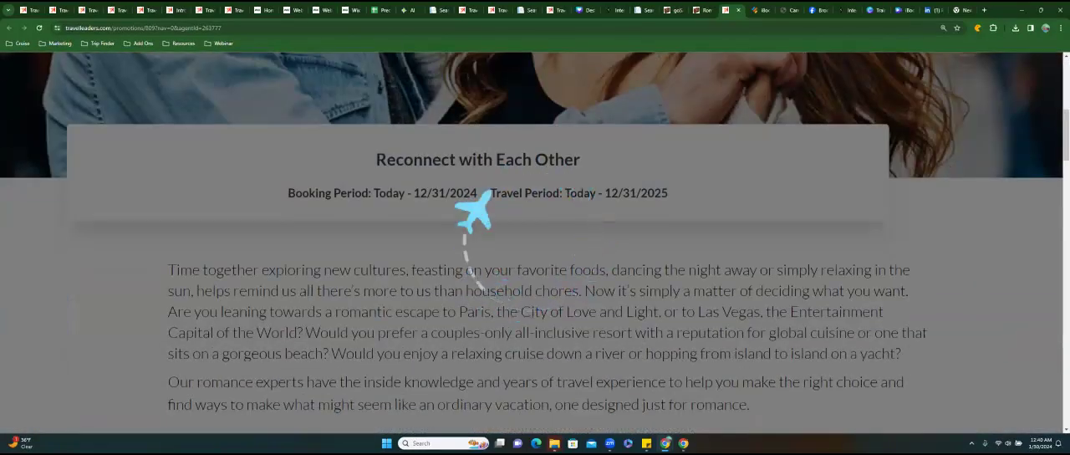
scroll(535, 242, "down", 5)
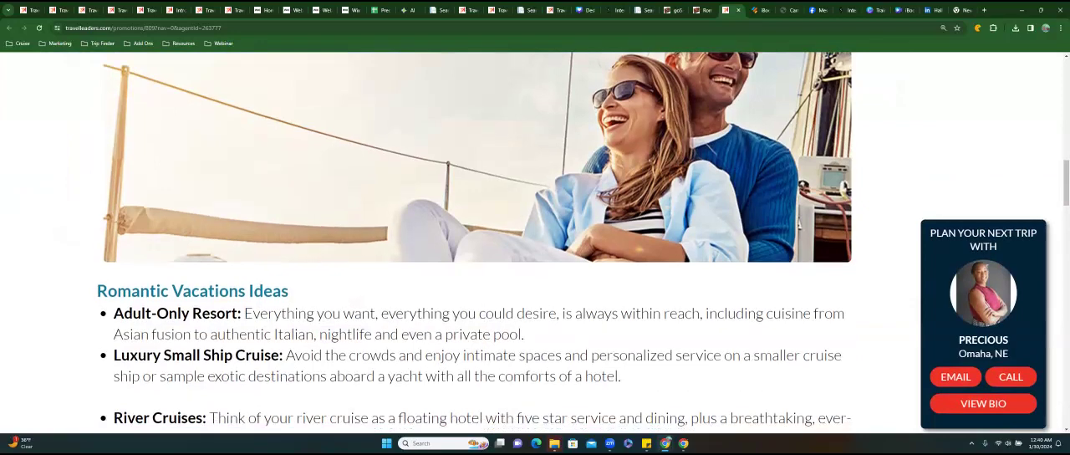
scroll(535, 242, "down", 7)
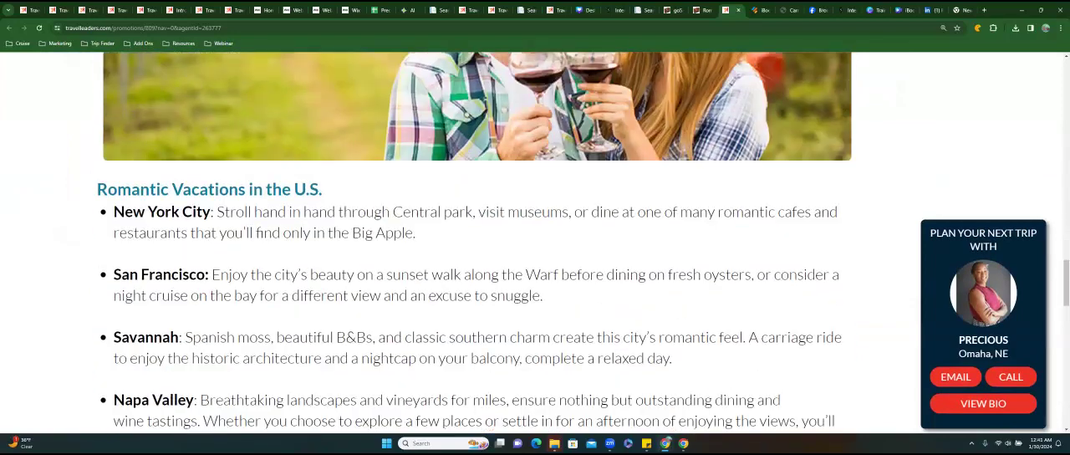
scroll(535, 242, "down", 3)
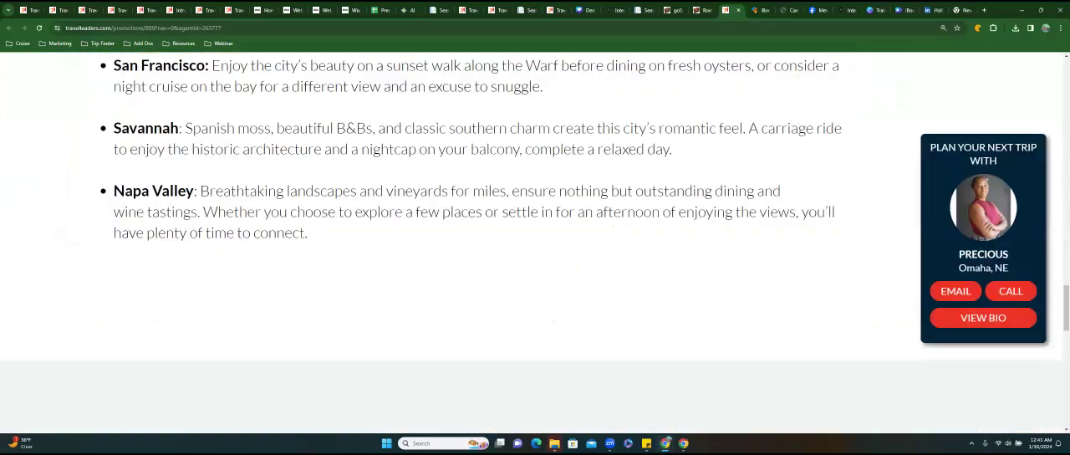
scroll(535, 243, "down", 4)
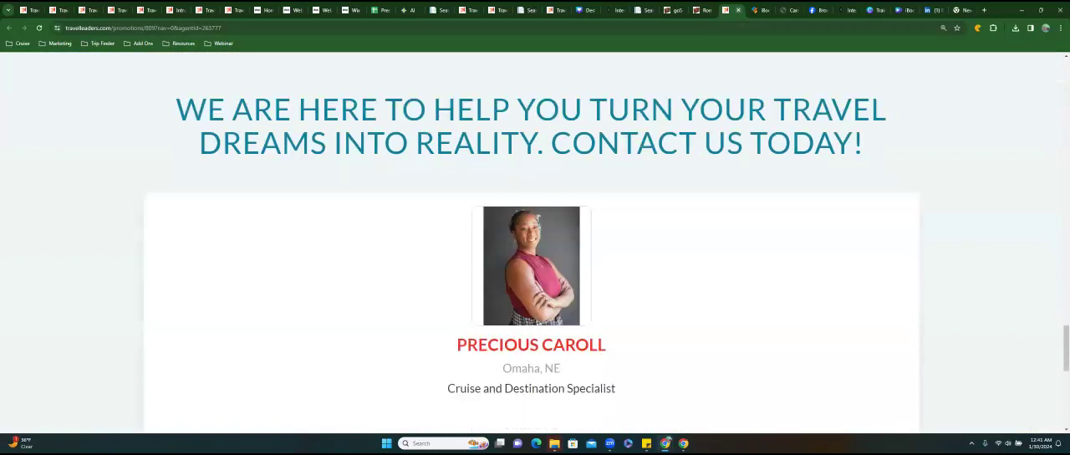
left_click(738, 10)
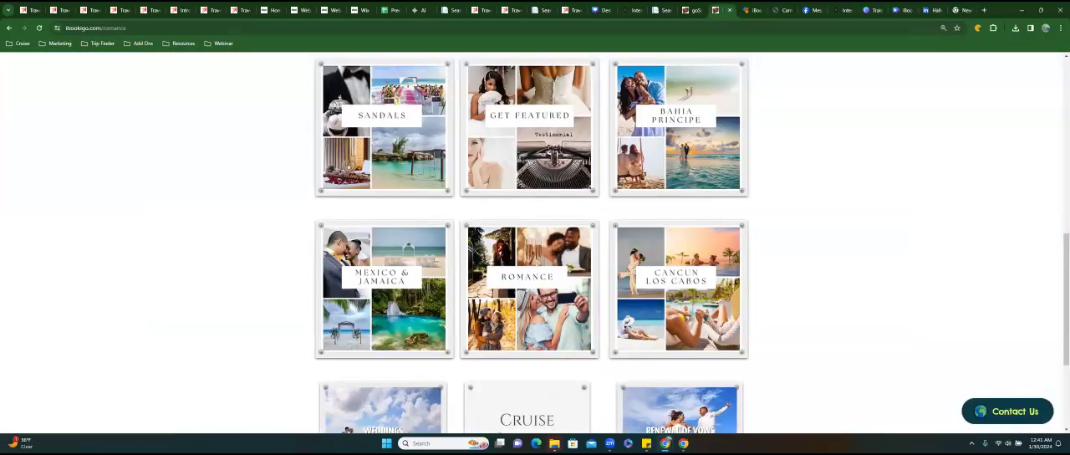
Test the Cancun Los Cabos tile by viewing its linked resort page, and return to the Romance page.
left_click(681, 275)
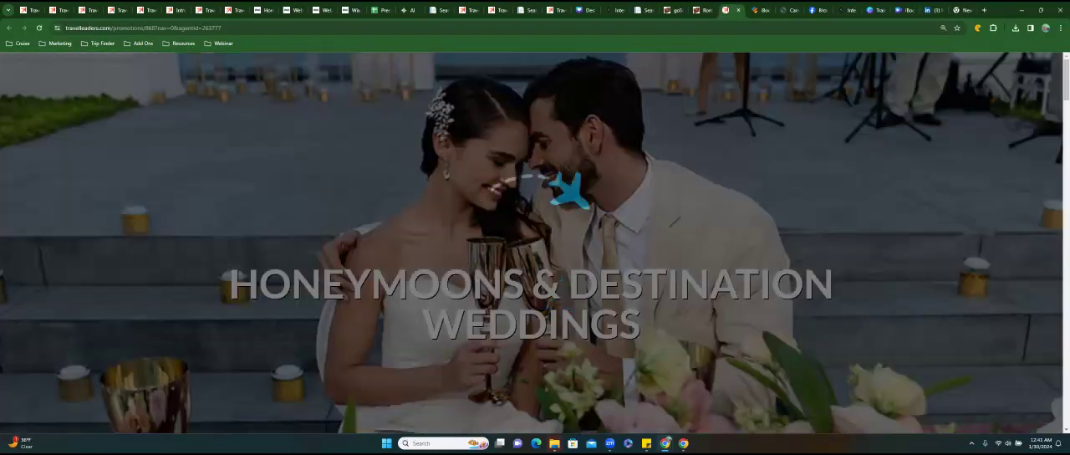
scroll(535, 243, "down", 7)
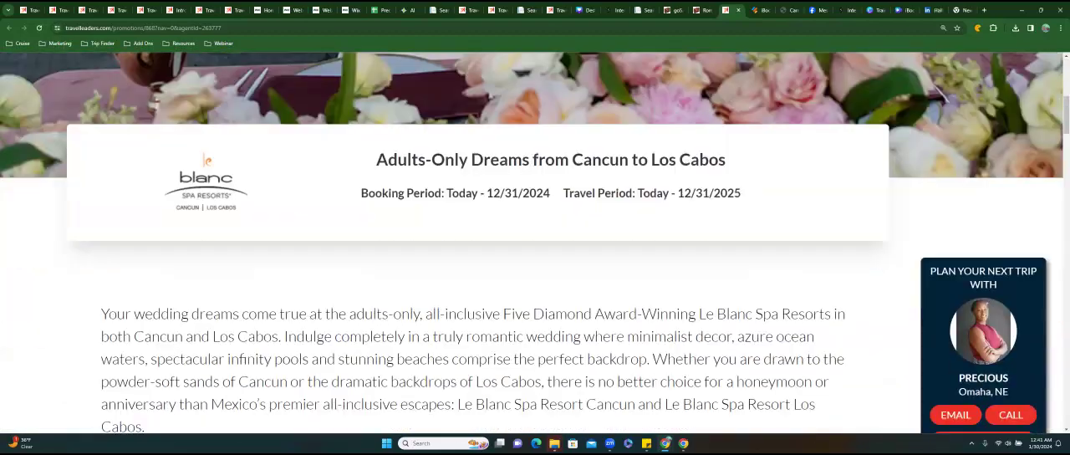
scroll(535, 242, "down", 7)
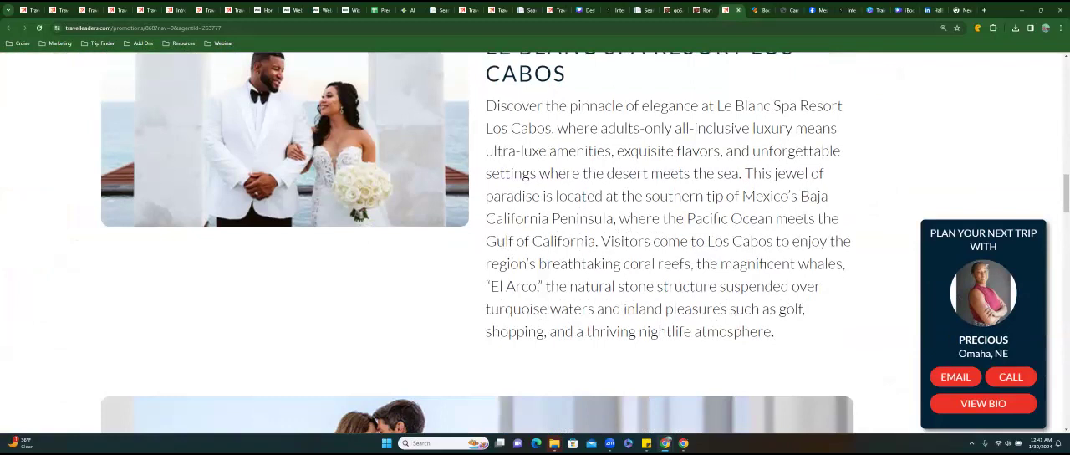
left_click(739, 10)
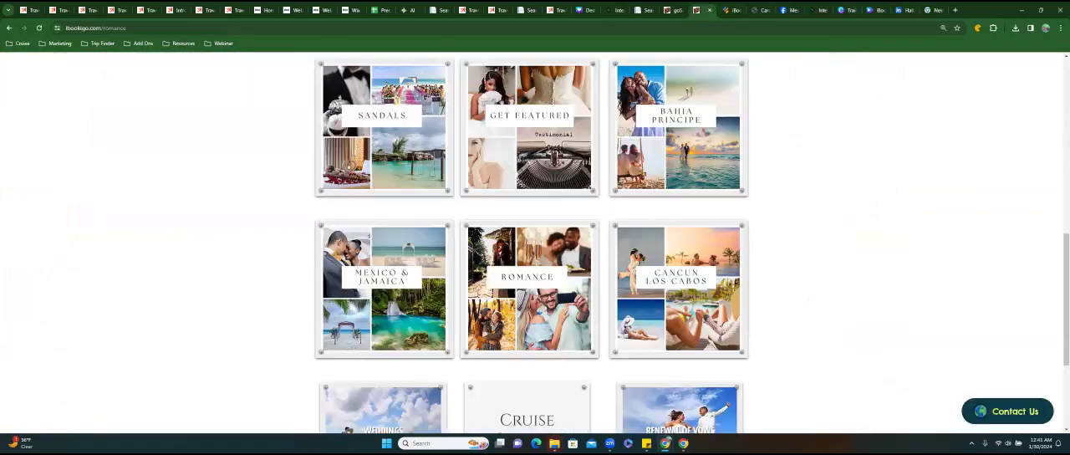
Test the cruise Weddings tile by viewing its linked Carnival Weddings PDF, and return to the Romance page.
scroll(671, 270, "down", 2)
left_click(671, 270)
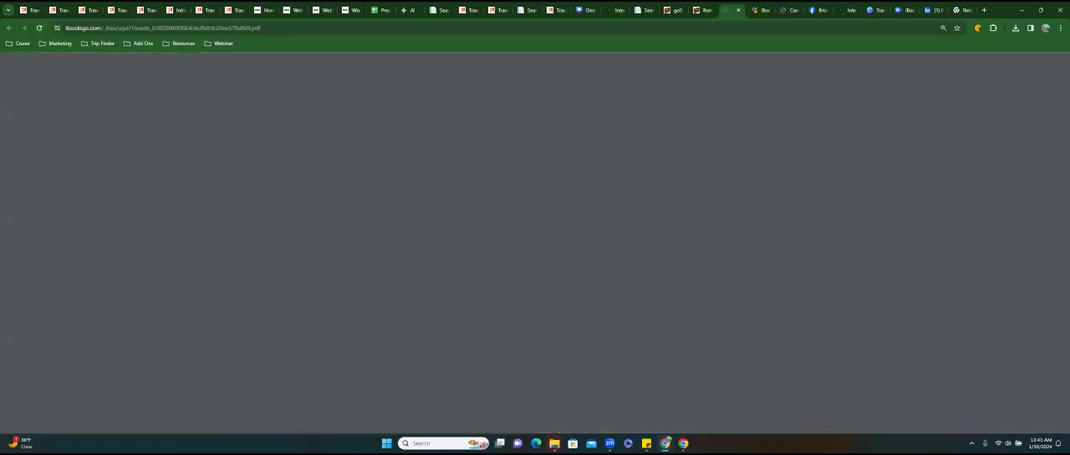
scroll(594, 255, "down", 5)
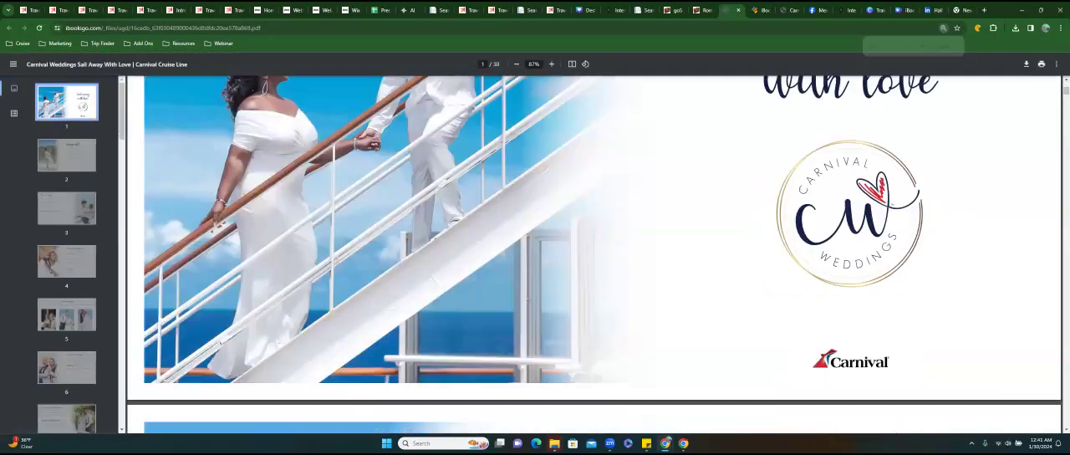
left_click(738, 10)
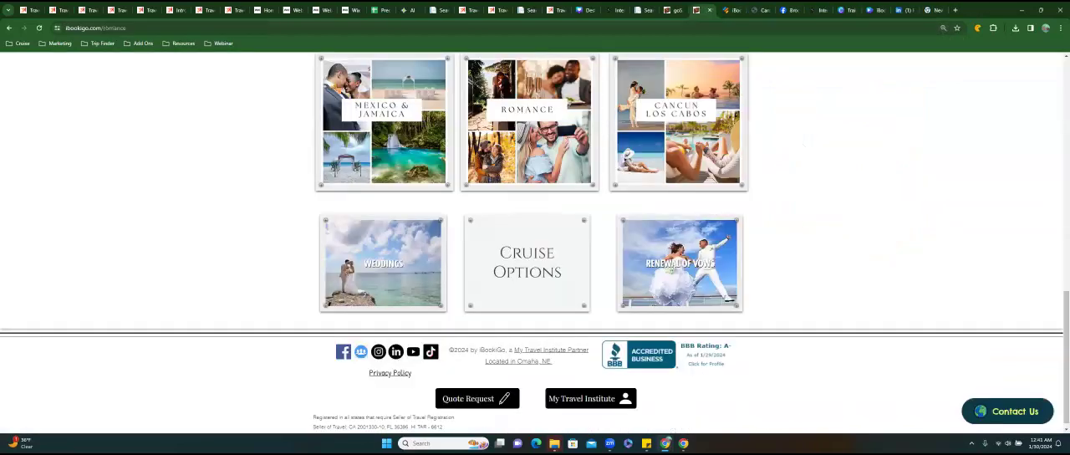
Test the Renewal of Vows tile by reading through its linked Carnival packages PDF, and close the document.
left_click(673, 268)
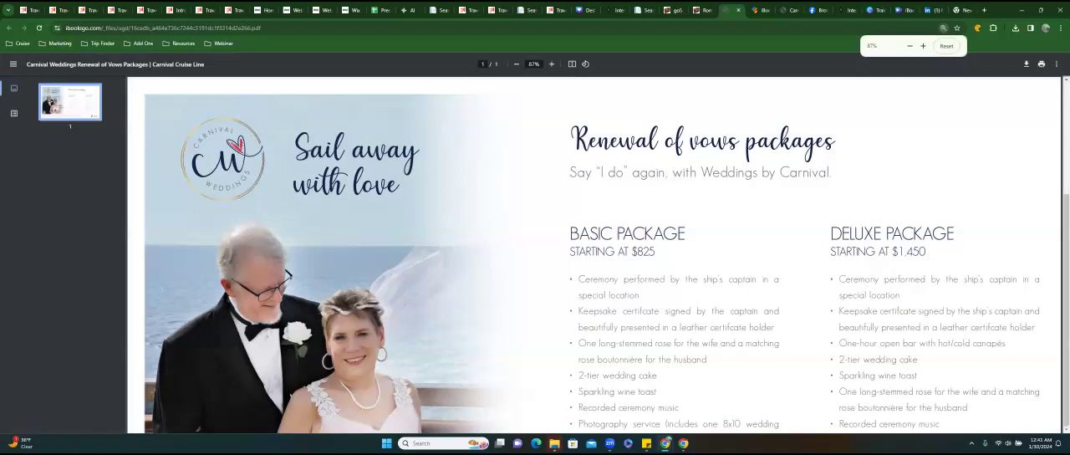
scroll(595, 255, "down", 2)
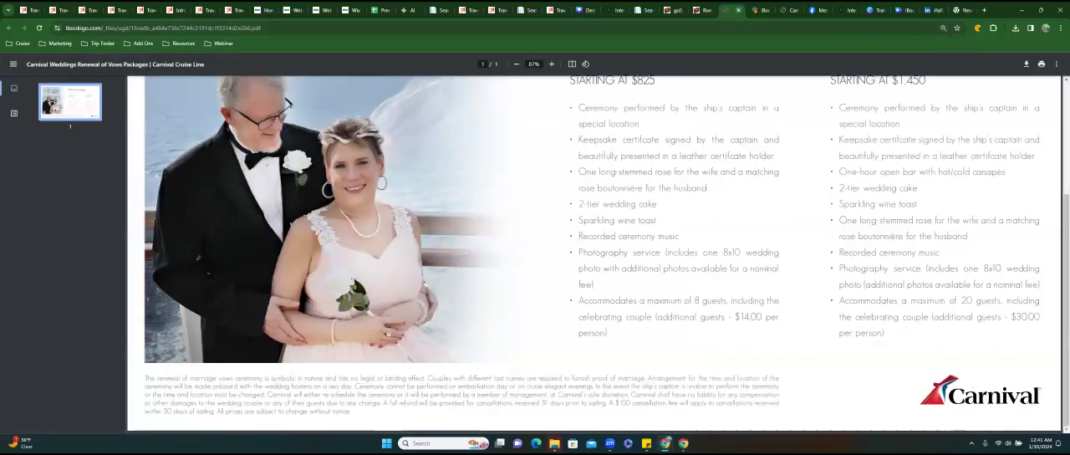
left_click(738, 10)
Review the live Romance page's layout from the header and intro buttons through all the tiles to the footer.
scroll(535, 243, "up", 2)
scroll(535, 242, "up", 7)
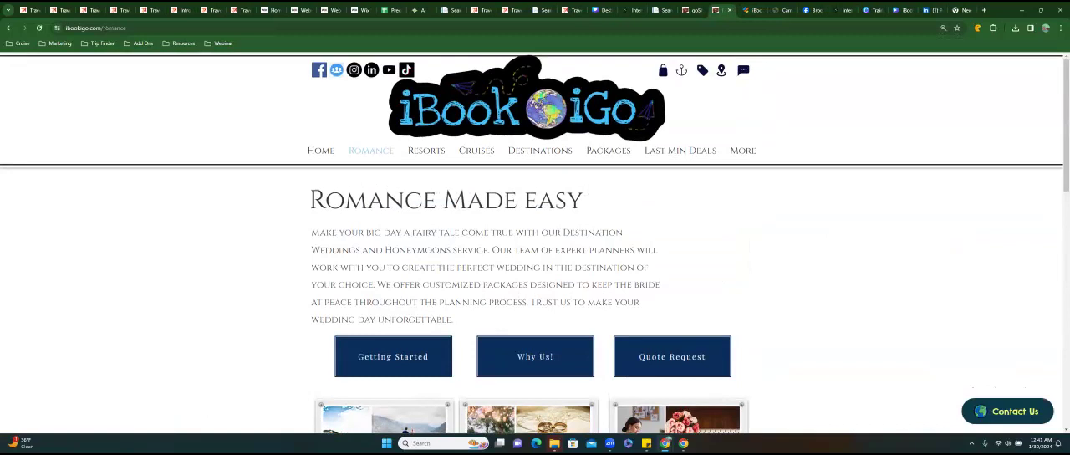
scroll(536, 251, "down", 3)
scroll(535, 251, "down", 1)
scroll(535, 251, "up", 2)
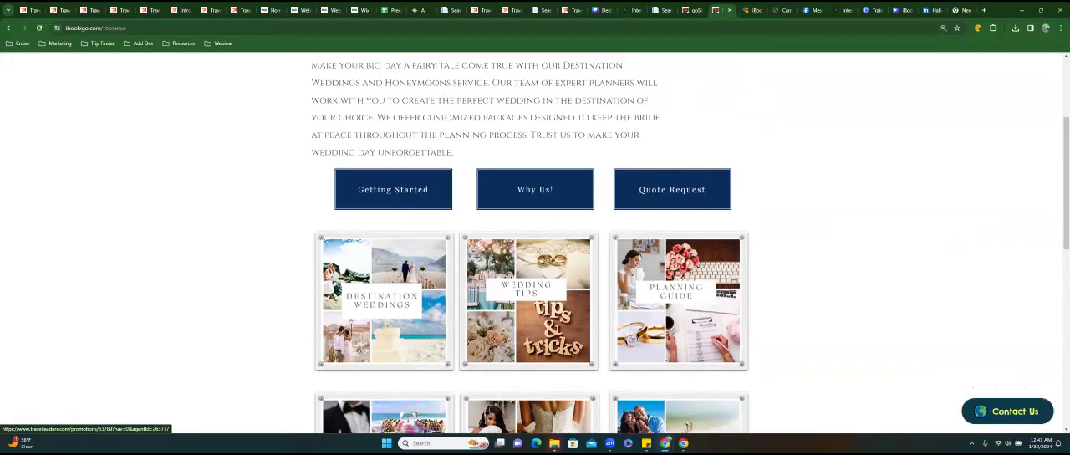
scroll(535, 251, "up", 2)
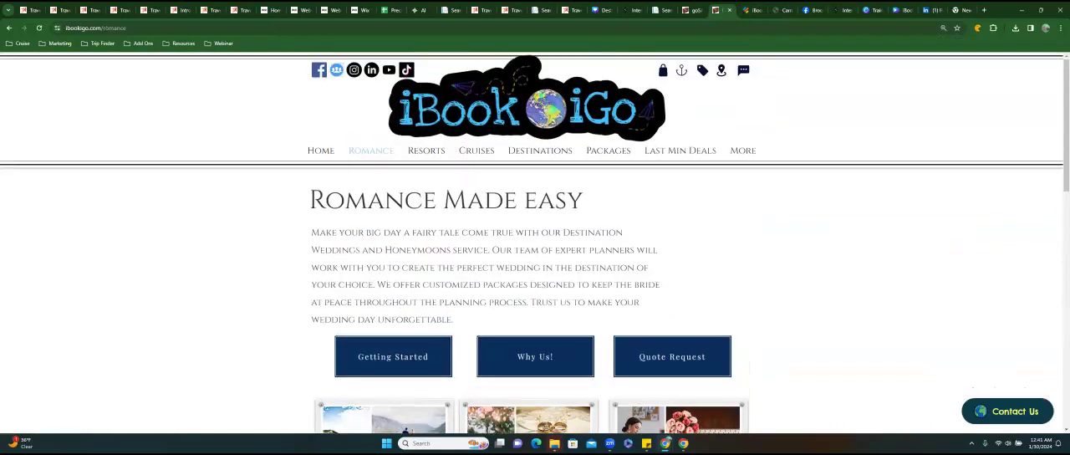
scroll(536, 251, "down", 3)
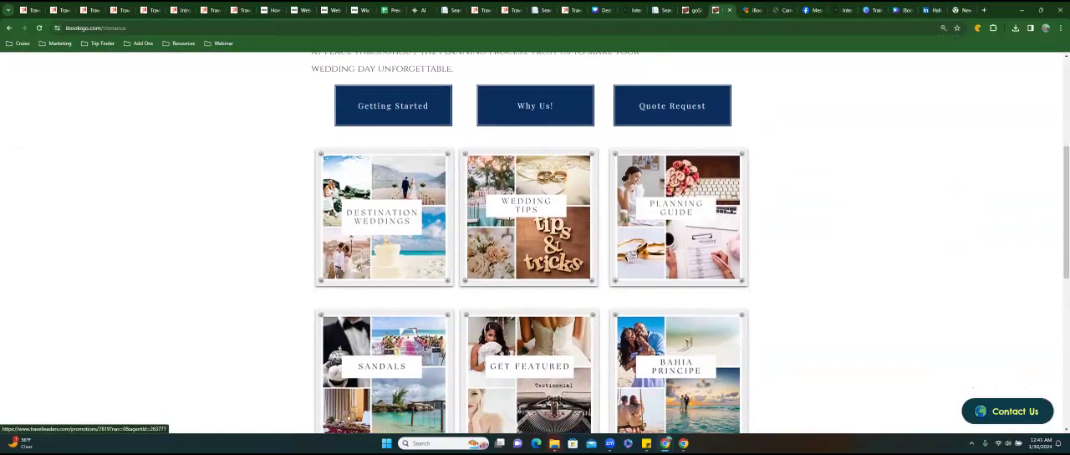
scroll(535, 242, "down", 2)
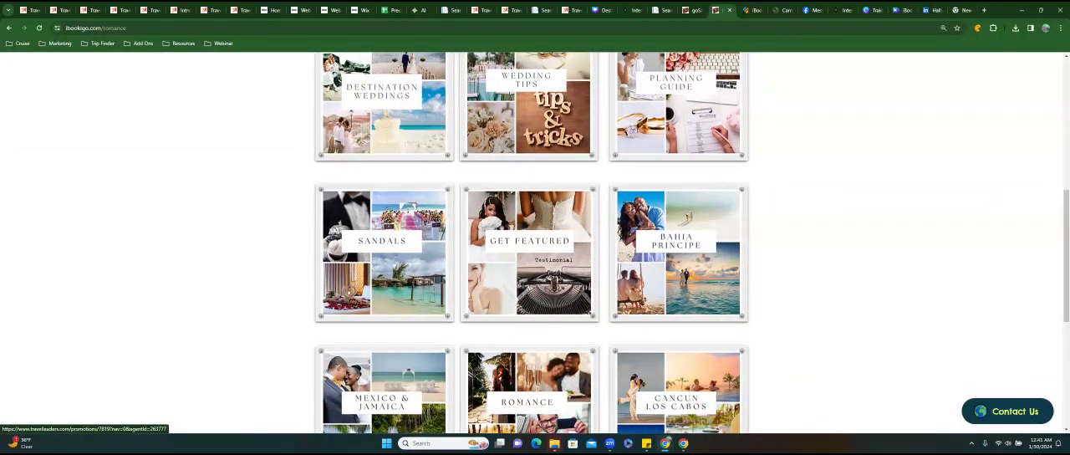
scroll(505, 219, "up", 5)
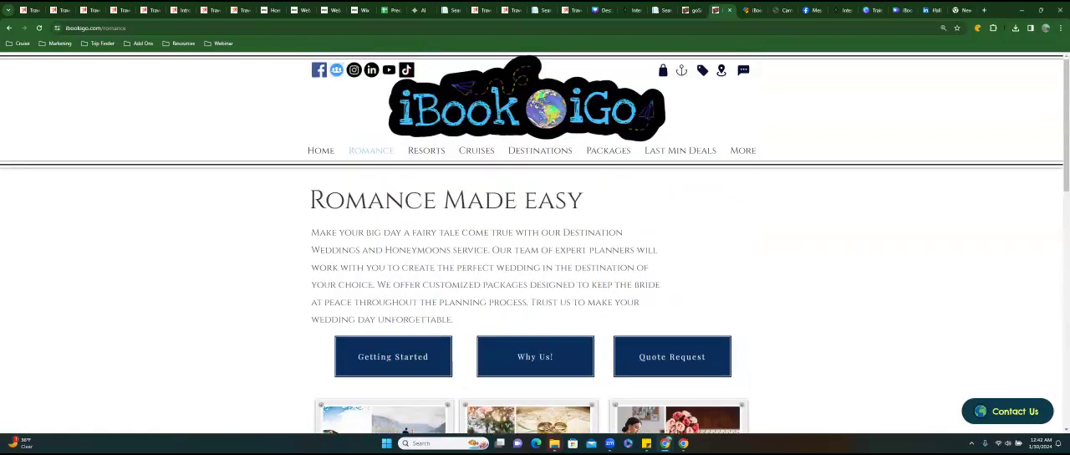
scroll(393, 351, "down", 5)
scroll(431, 344, "down", 3)
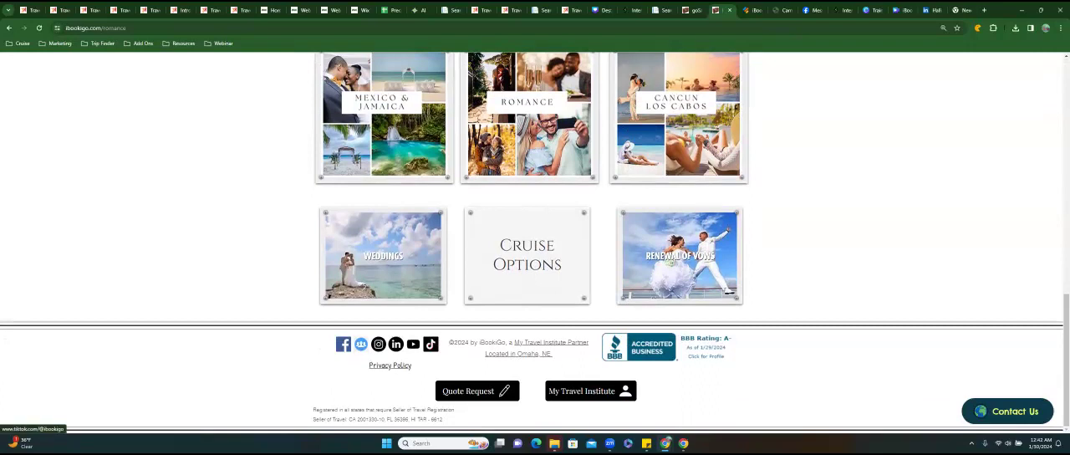
scroll(431, 344, "up", 8)
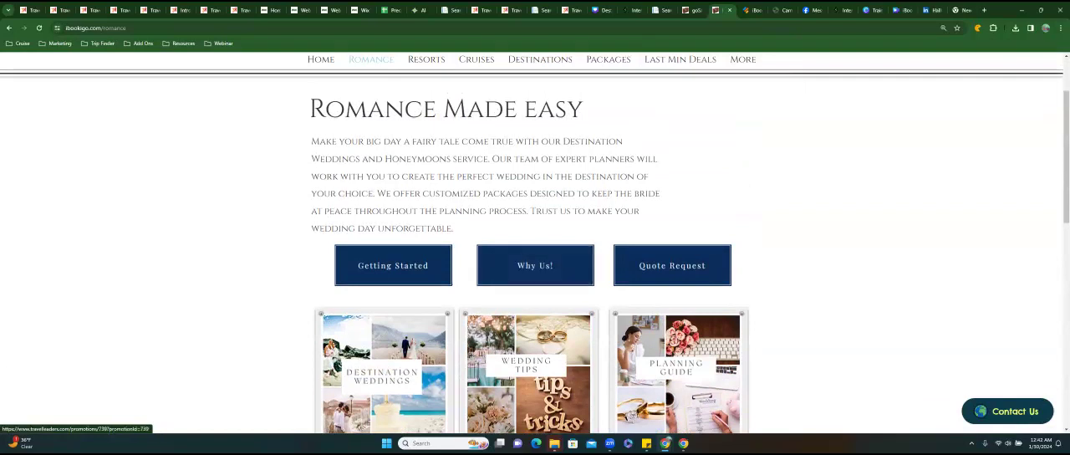
Switch to Canva and play the preview of the iBookiGo Subscribe Youtube Video design.
left_click(903, 10)
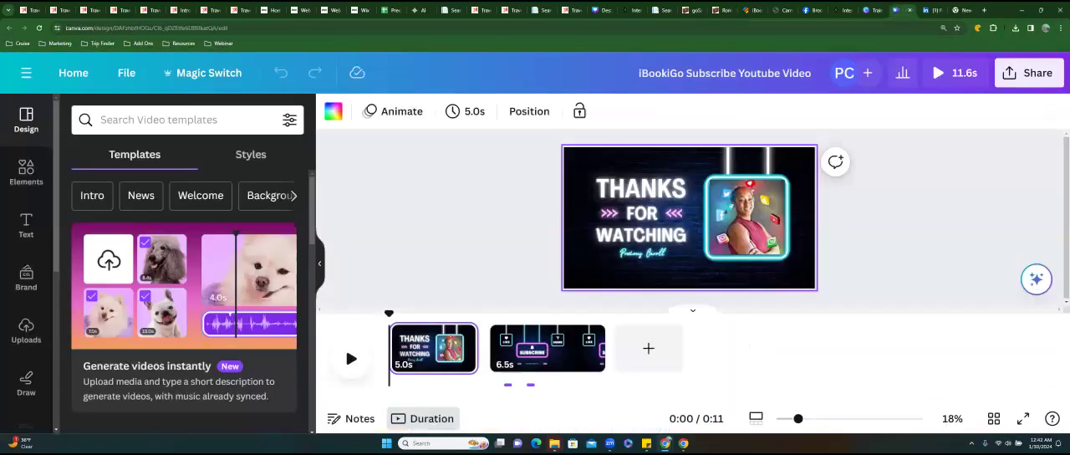
left_click(953, 73)
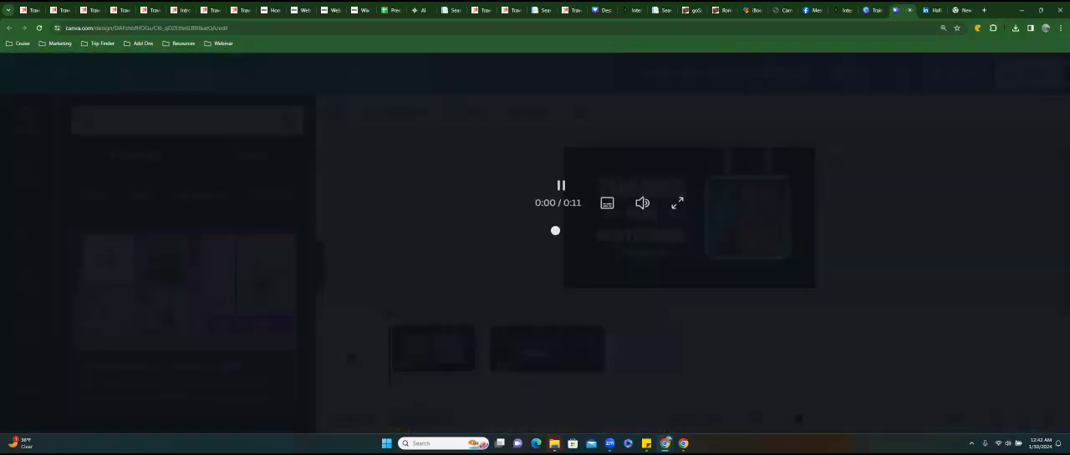